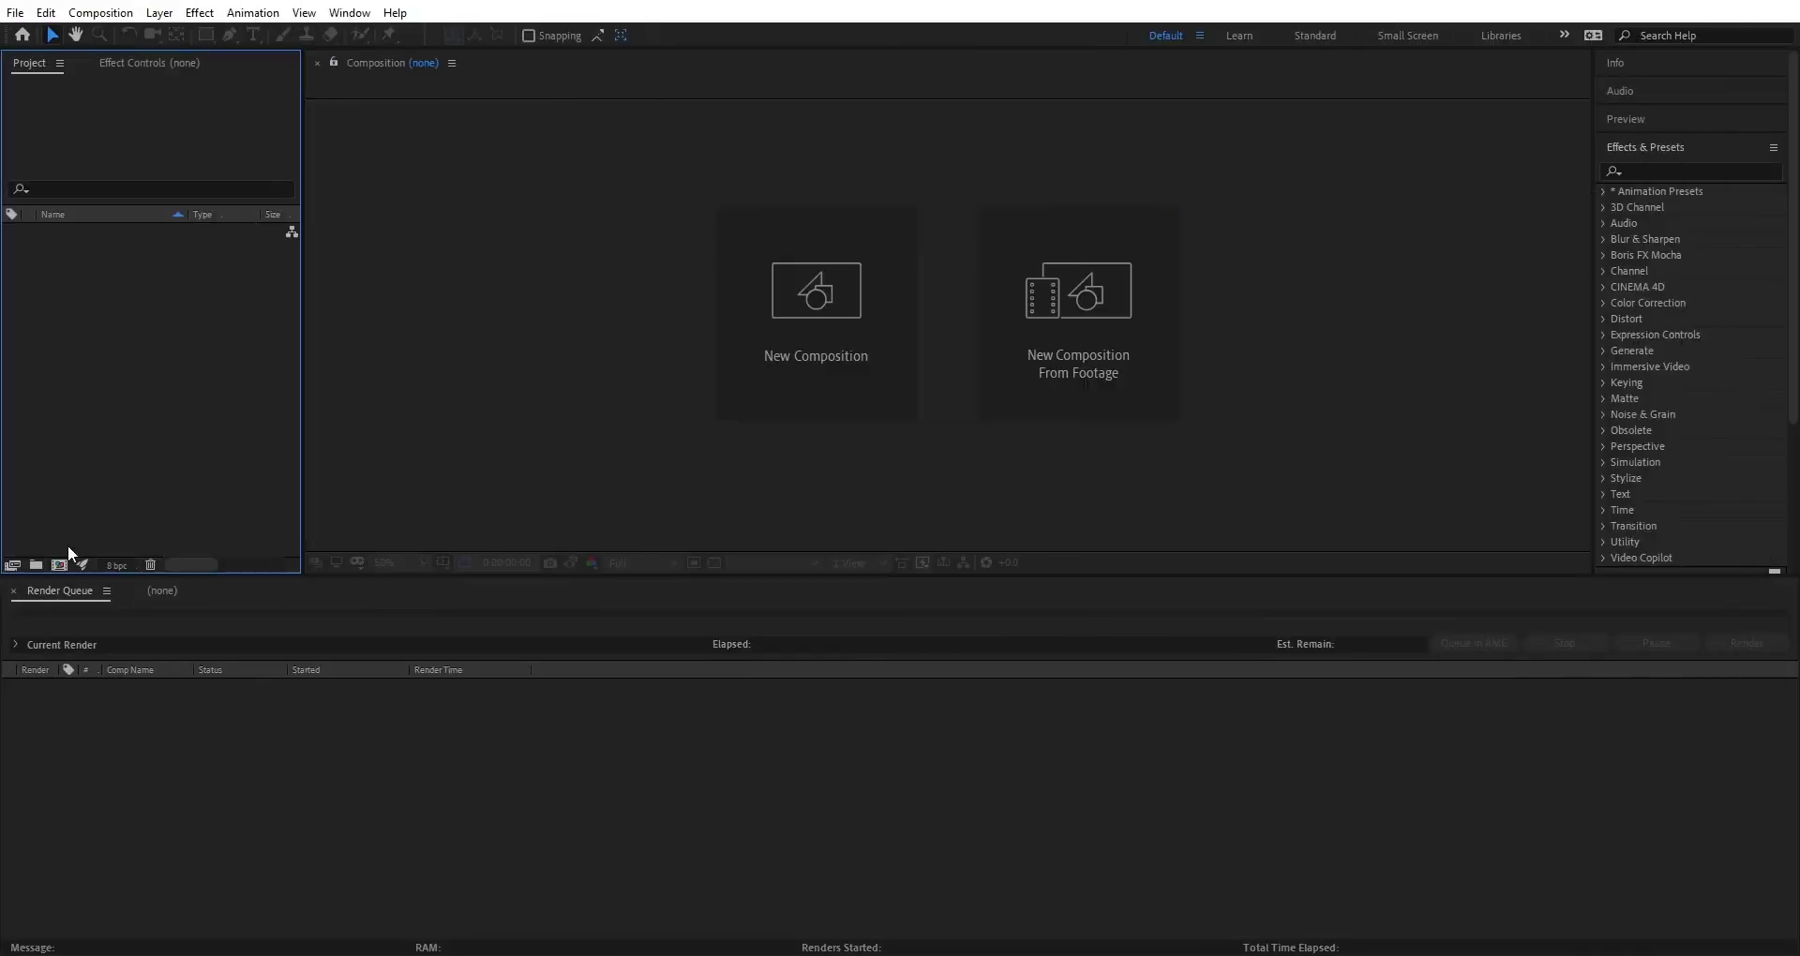
click(55, 575)
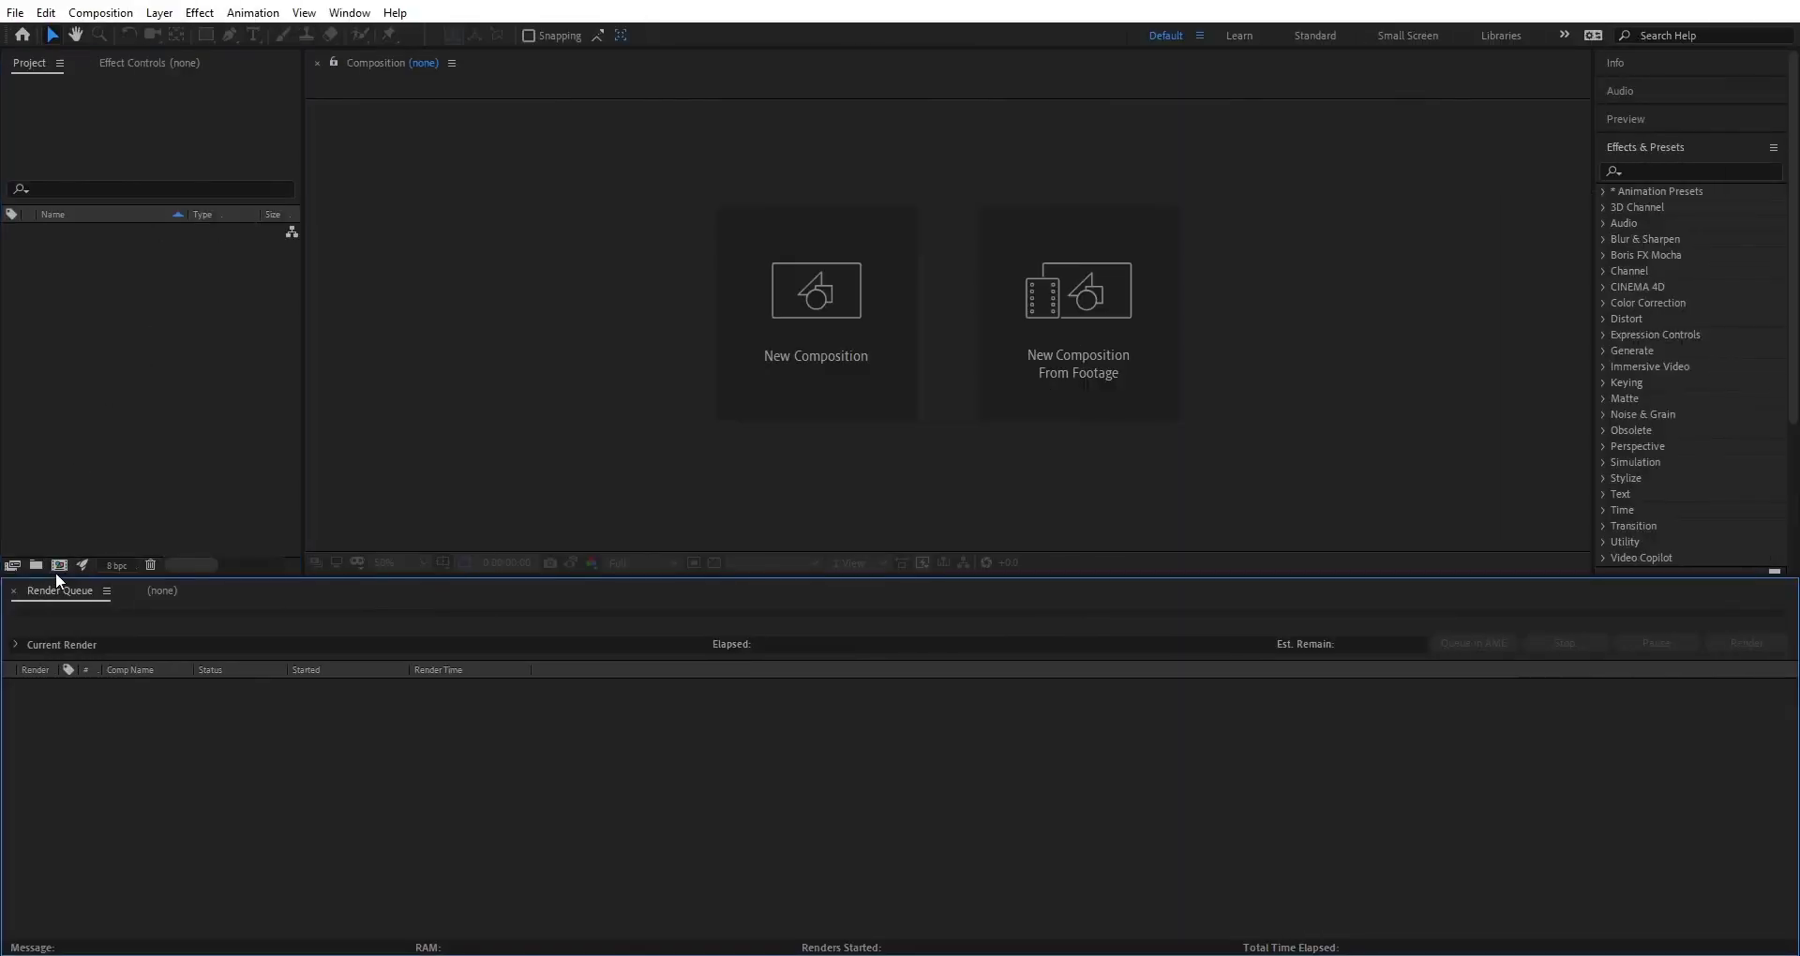
click(57, 568)
click(553, 713)
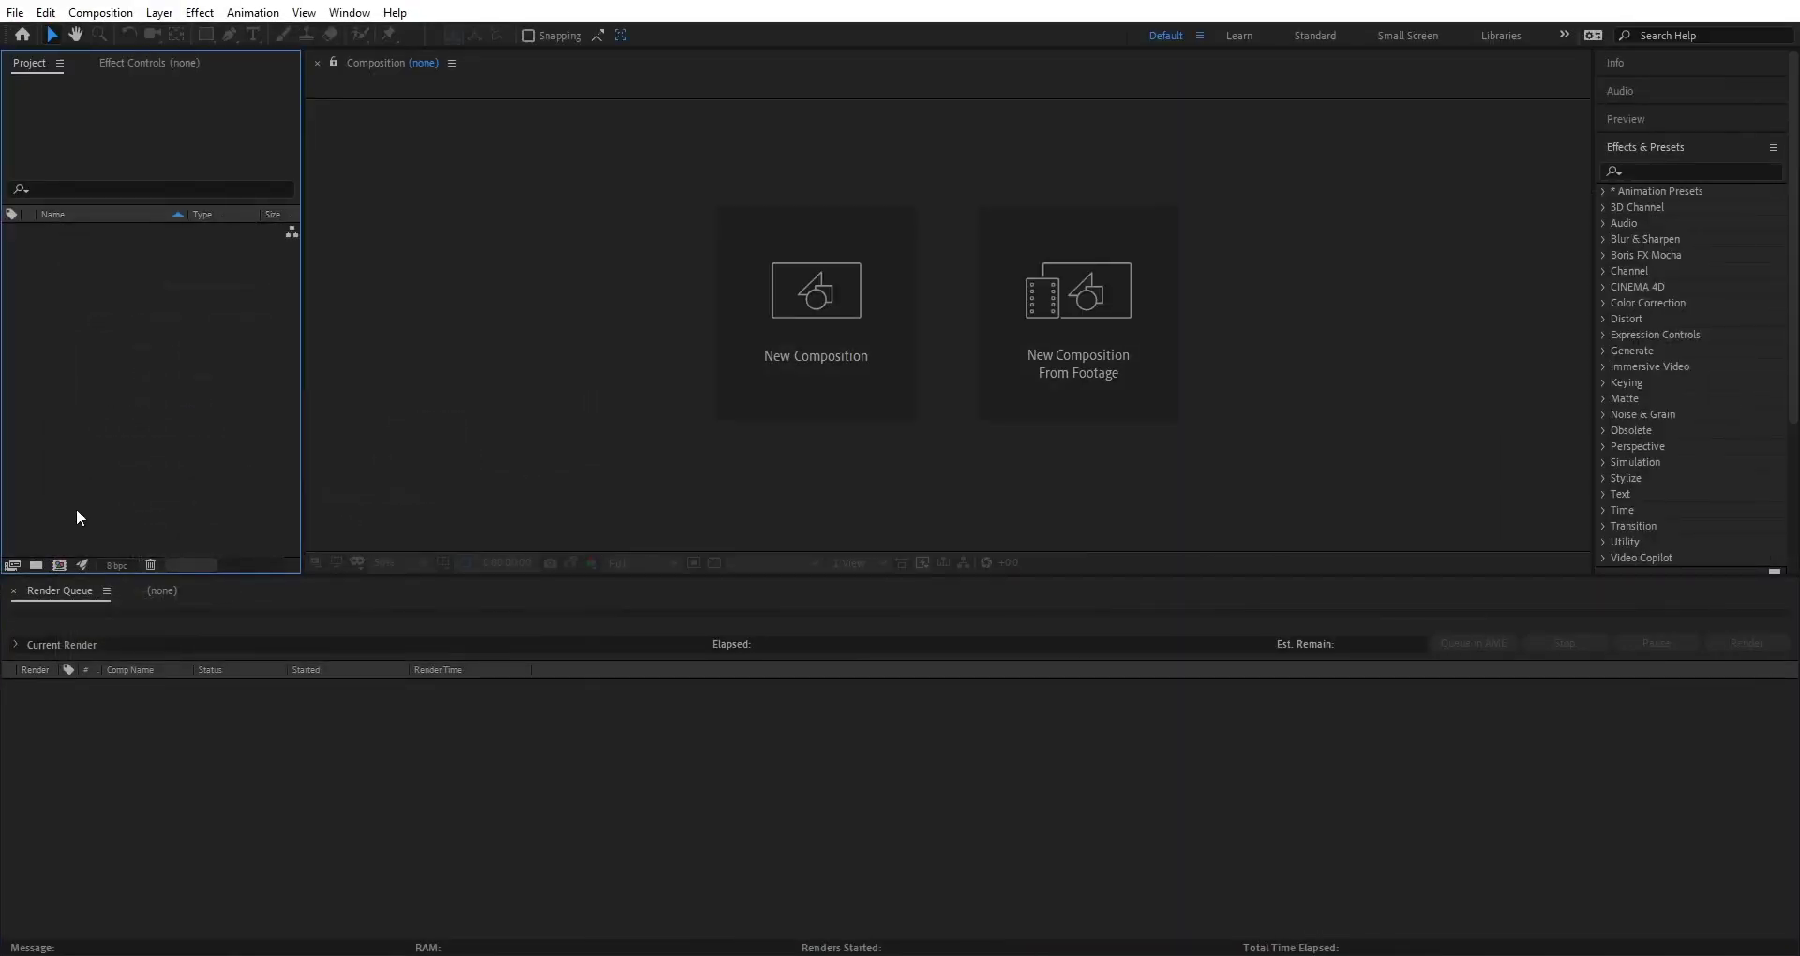
Start a new composition named Intro, unlock its aspect ratio and set the size to 1920 × 1080 px.
click(60, 565)
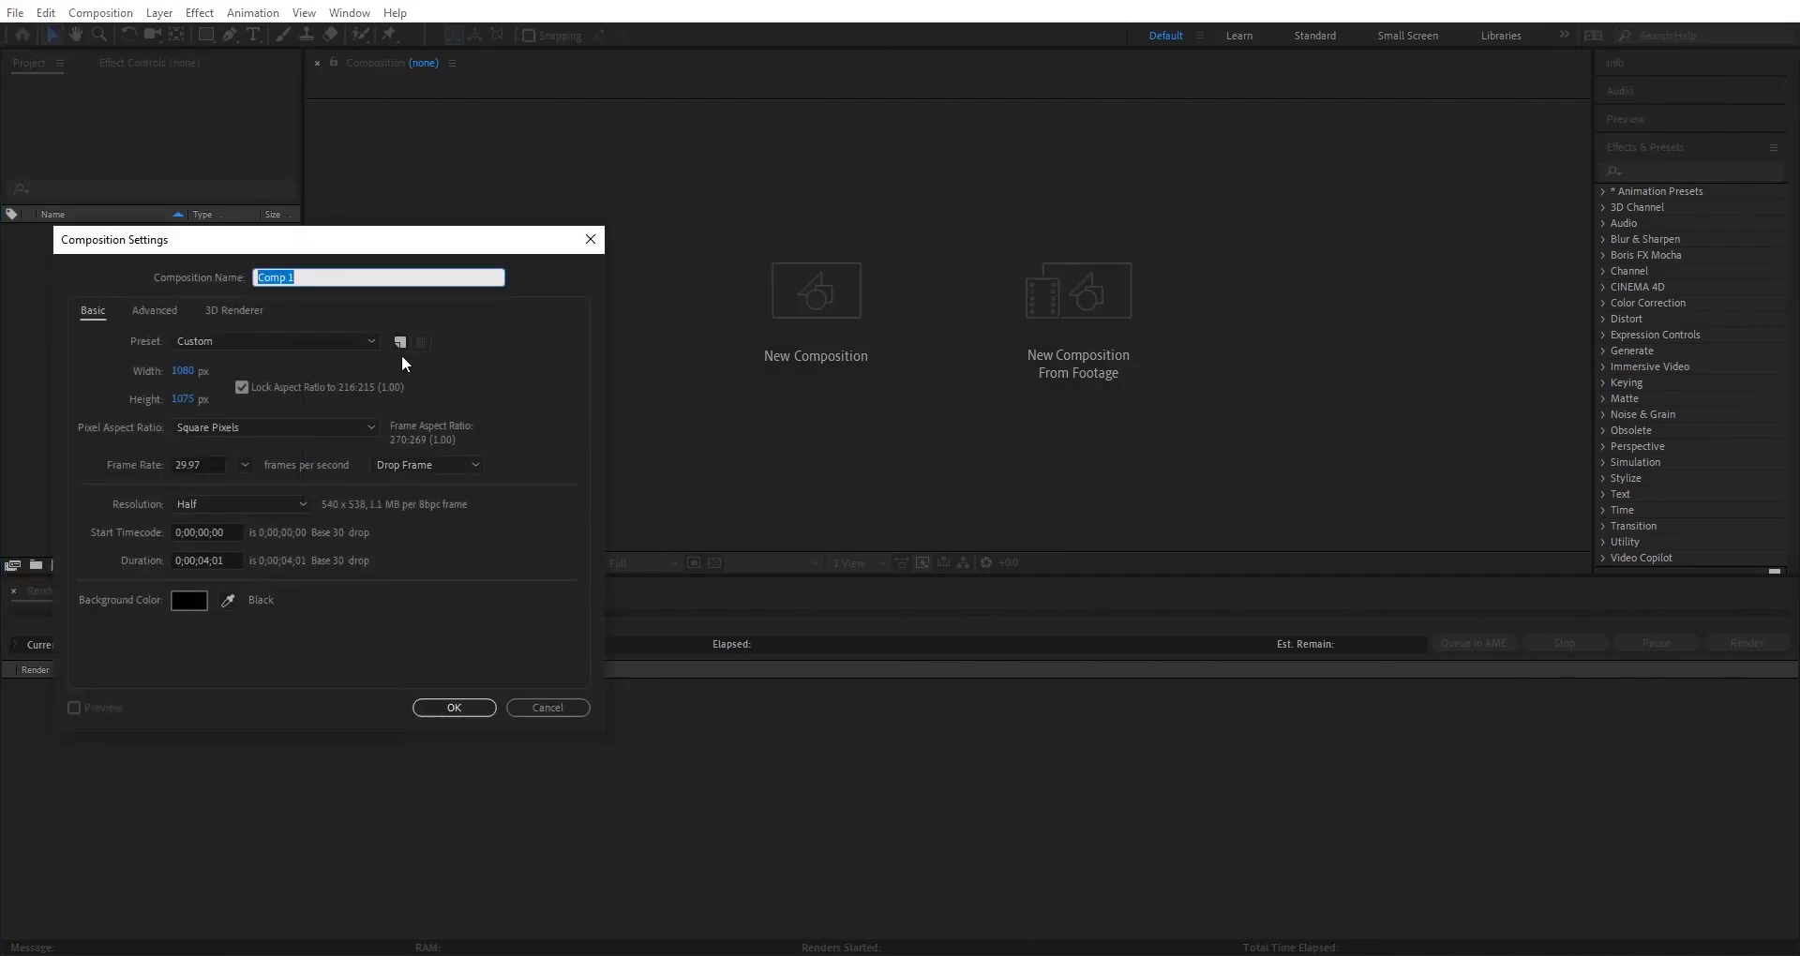
text(Intro)
click(241, 388)
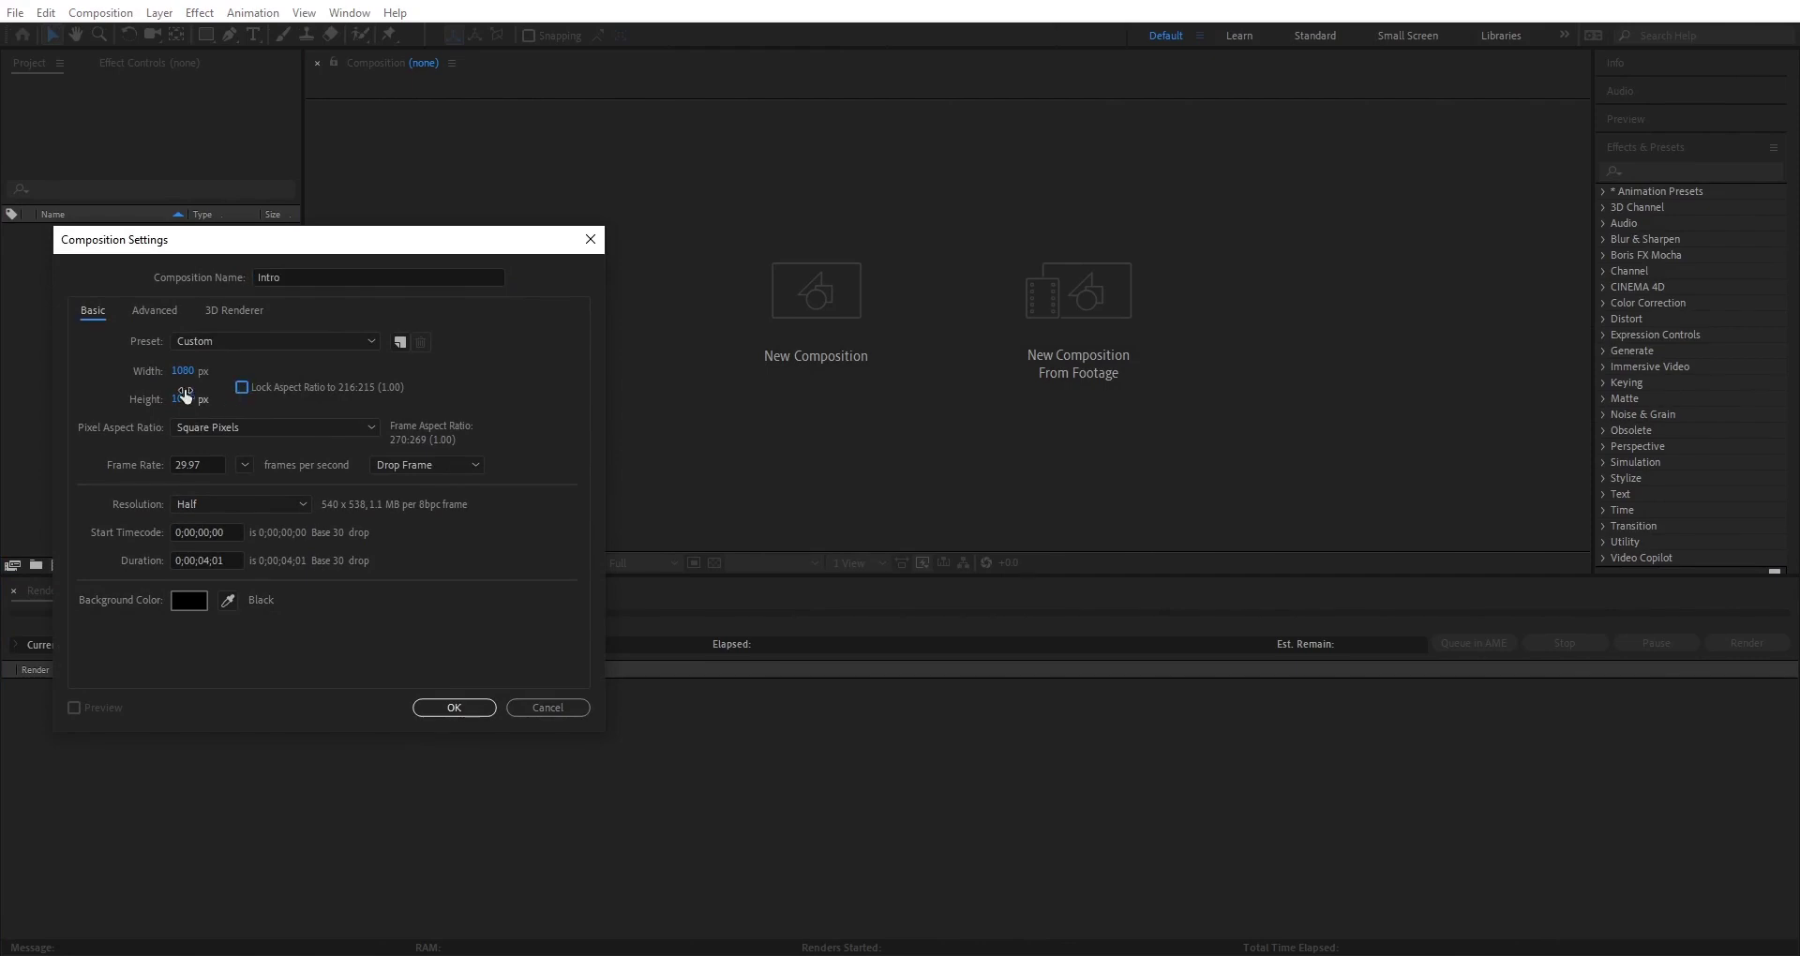
click(184, 371)
text(1920)
key(Tab)
text(1080)
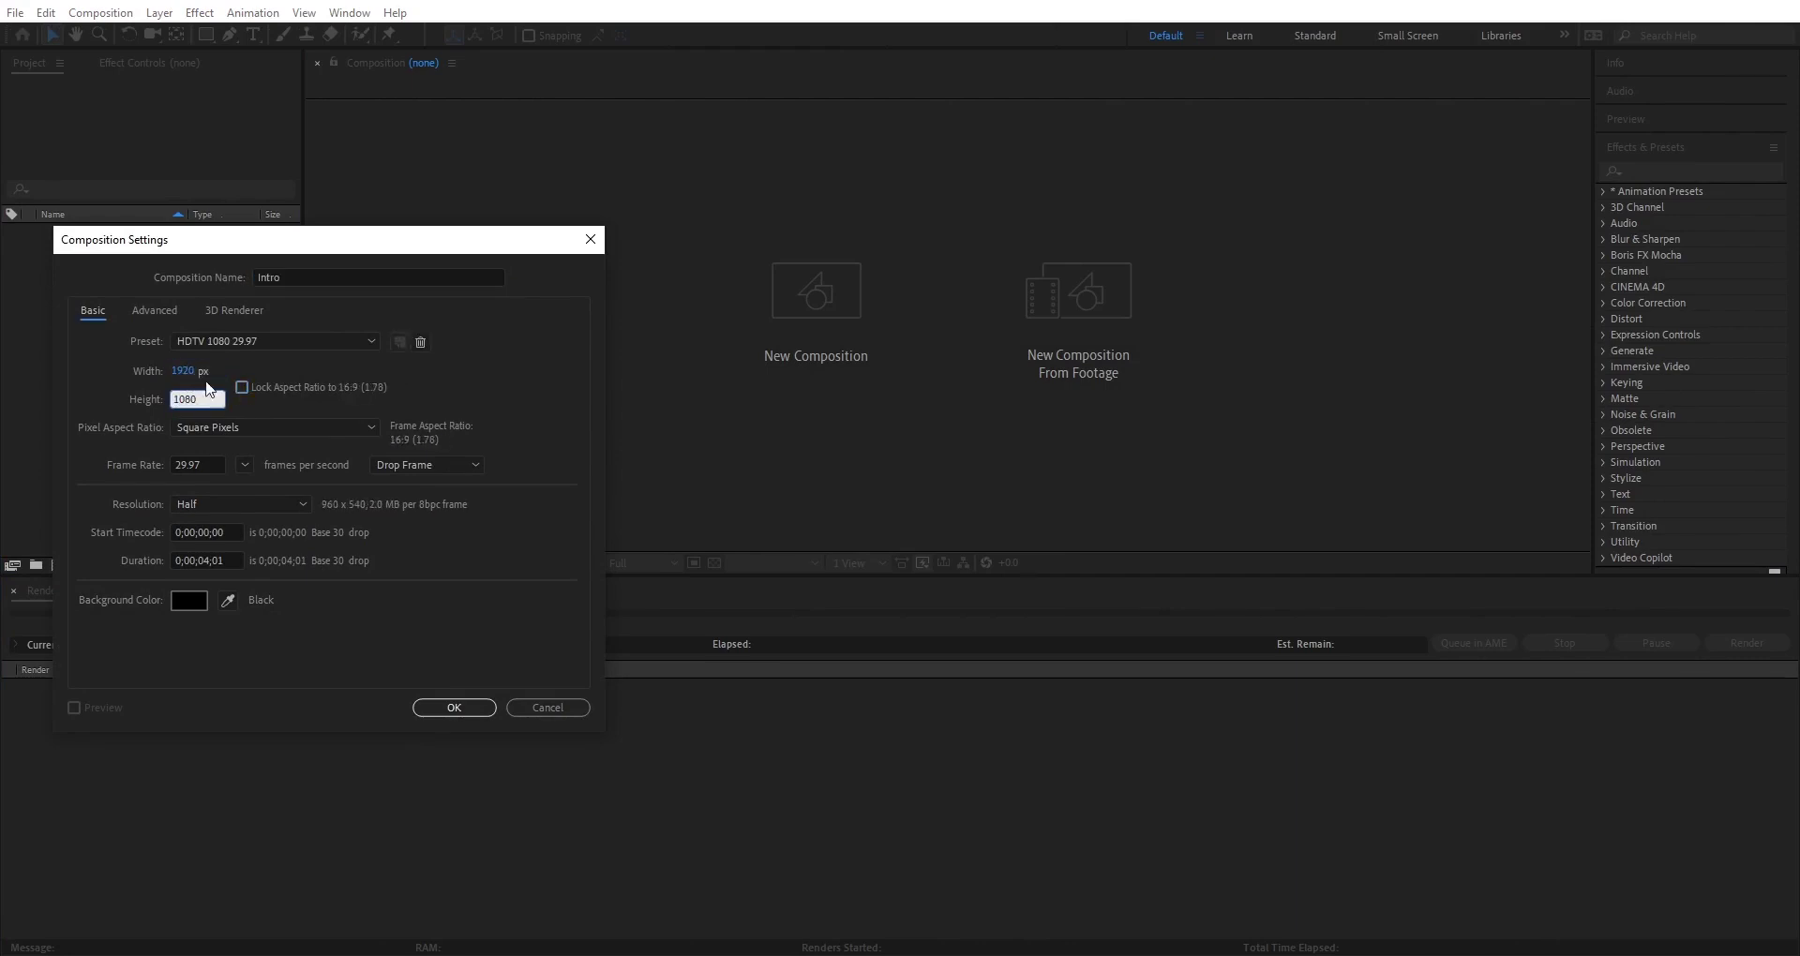
Set the composition's frame rate to 60 fps and its duration to 7 seconds, and create it.
click(243, 465)
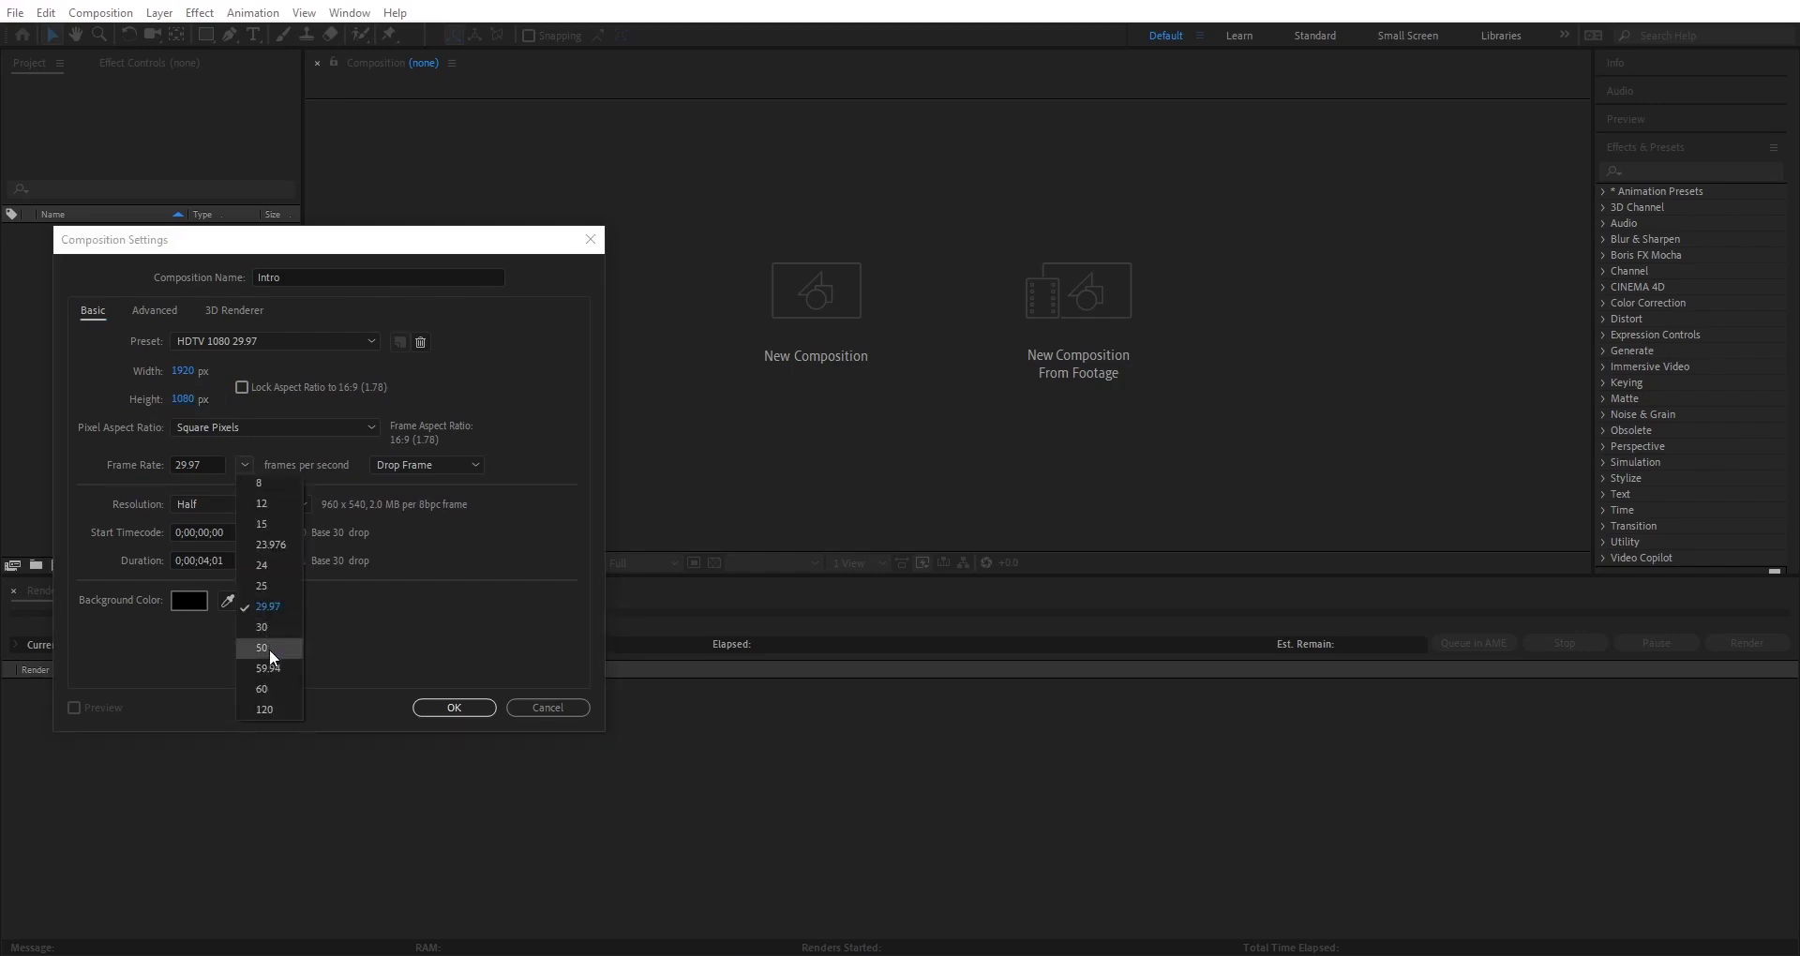
click(265, 689)
click(207, 561)
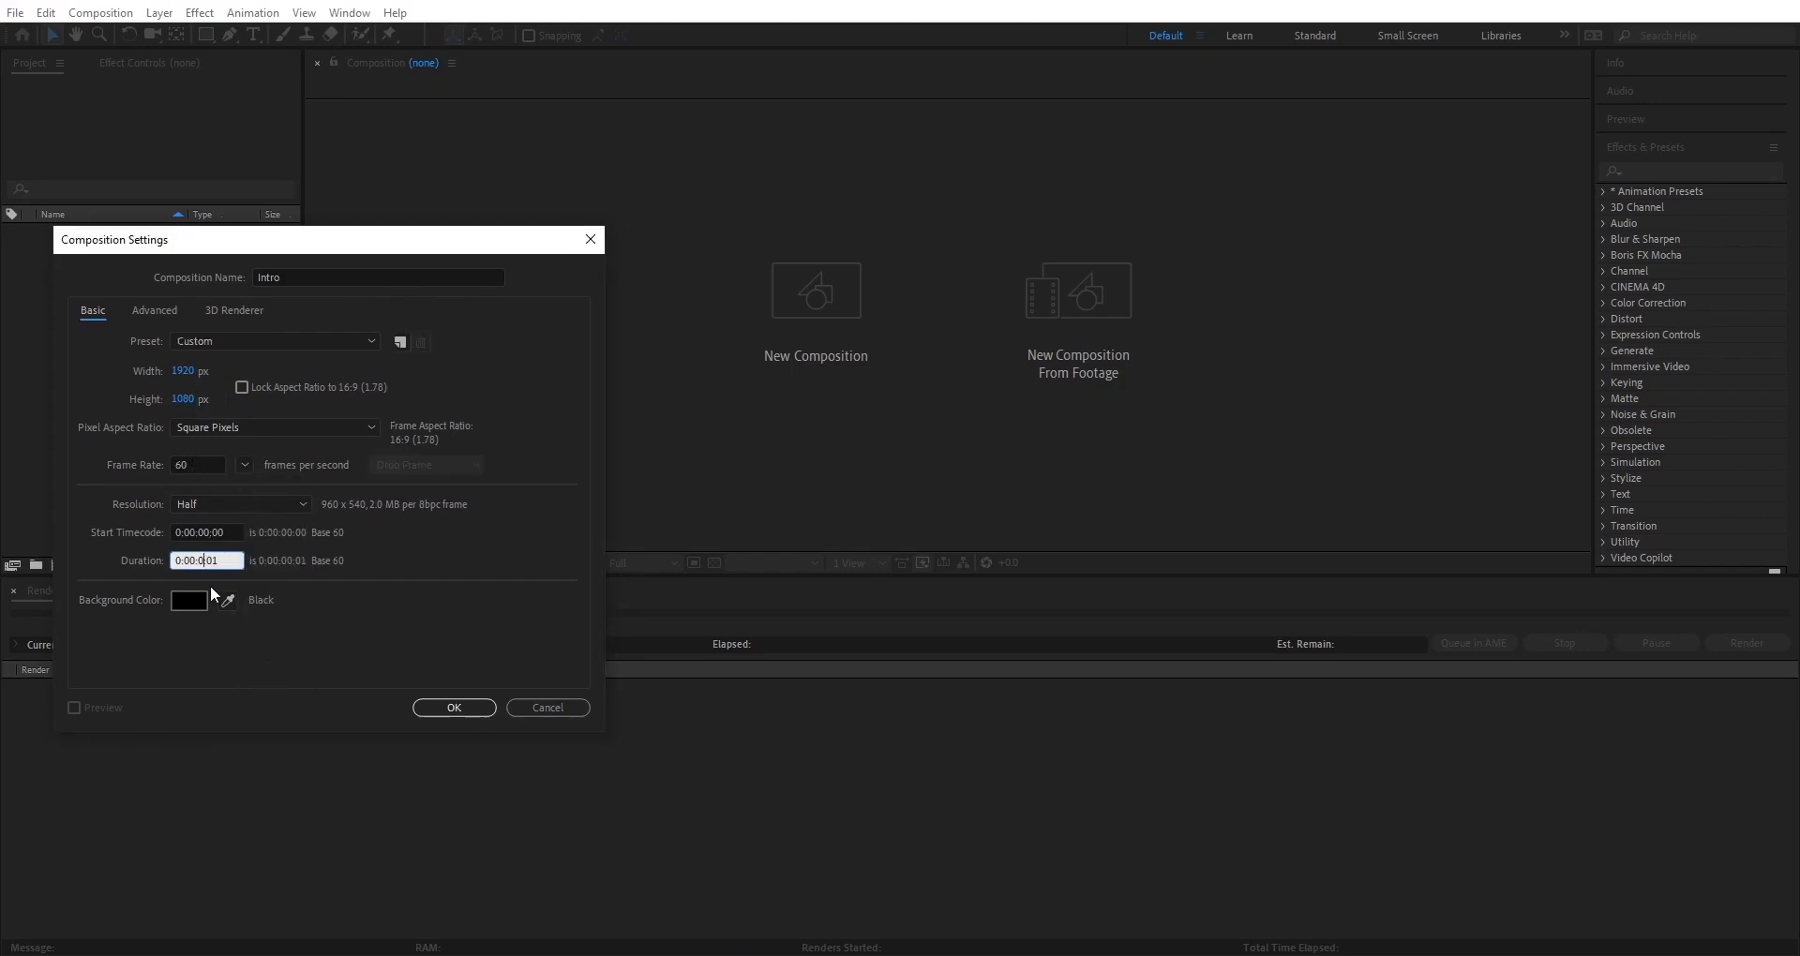
text(7)
click(490, 600)
click(454, 707)
Add a full-frame solid layer named BG in light grey EDEDED.
right_click(155, 762)
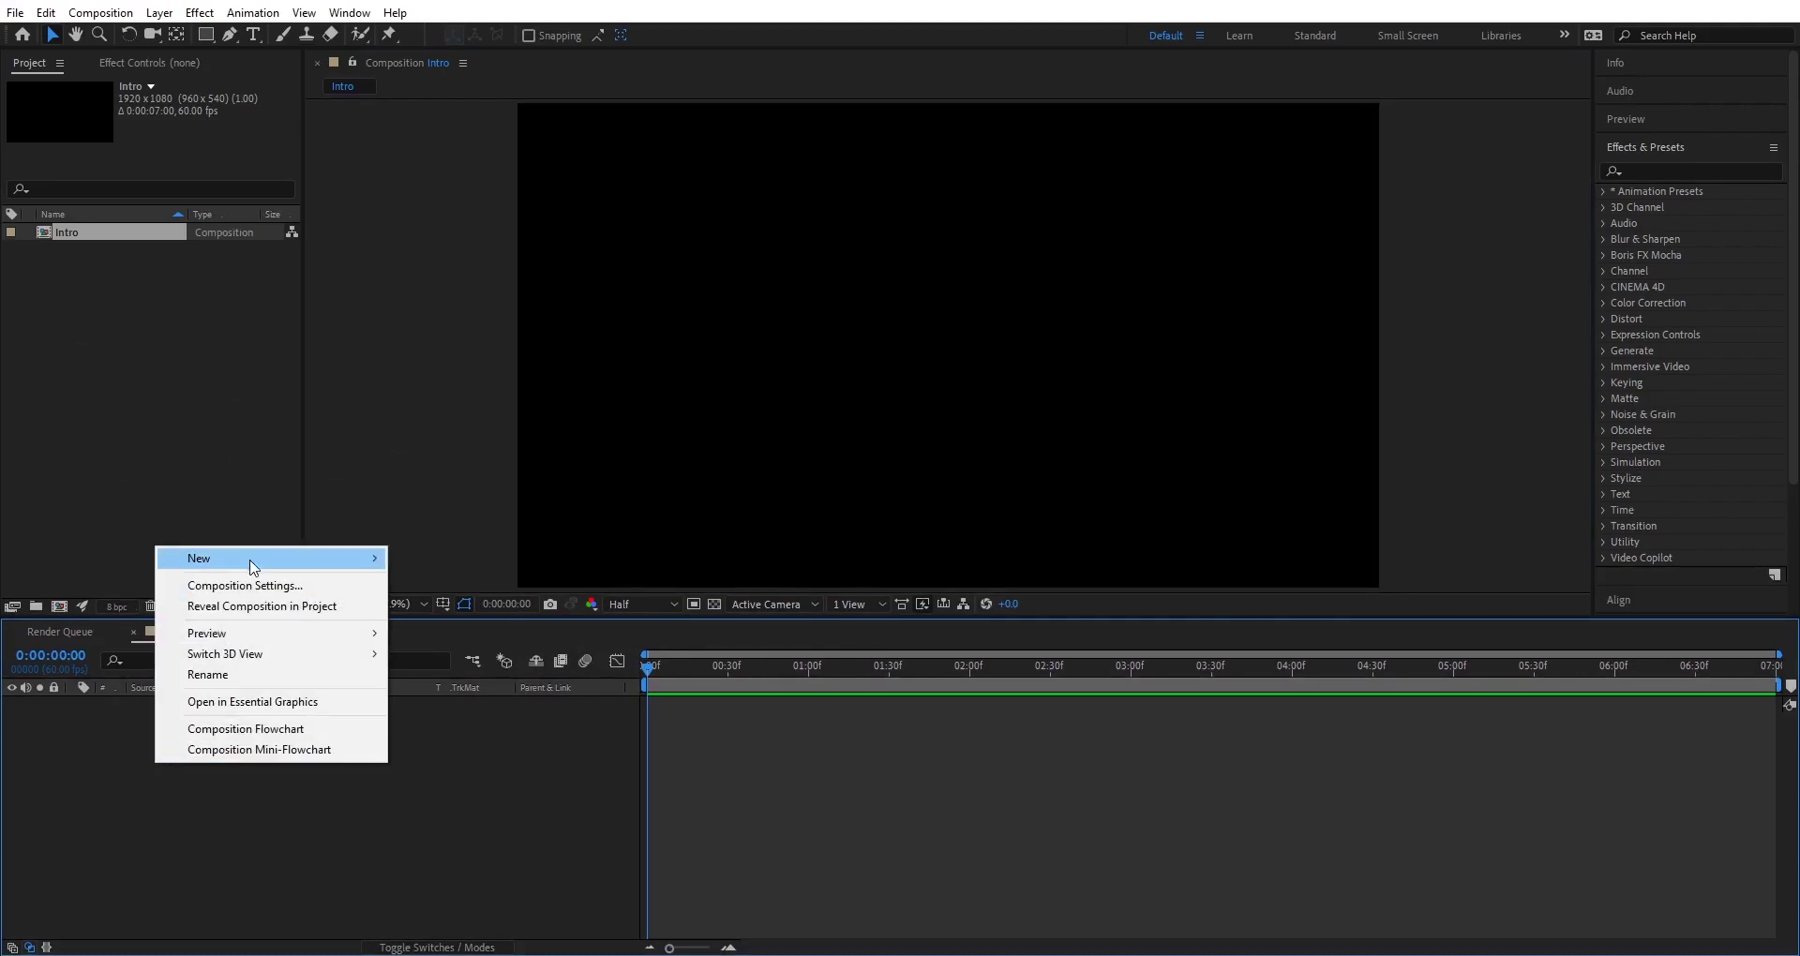
mouse_move(252, 565)
click(452, 608)
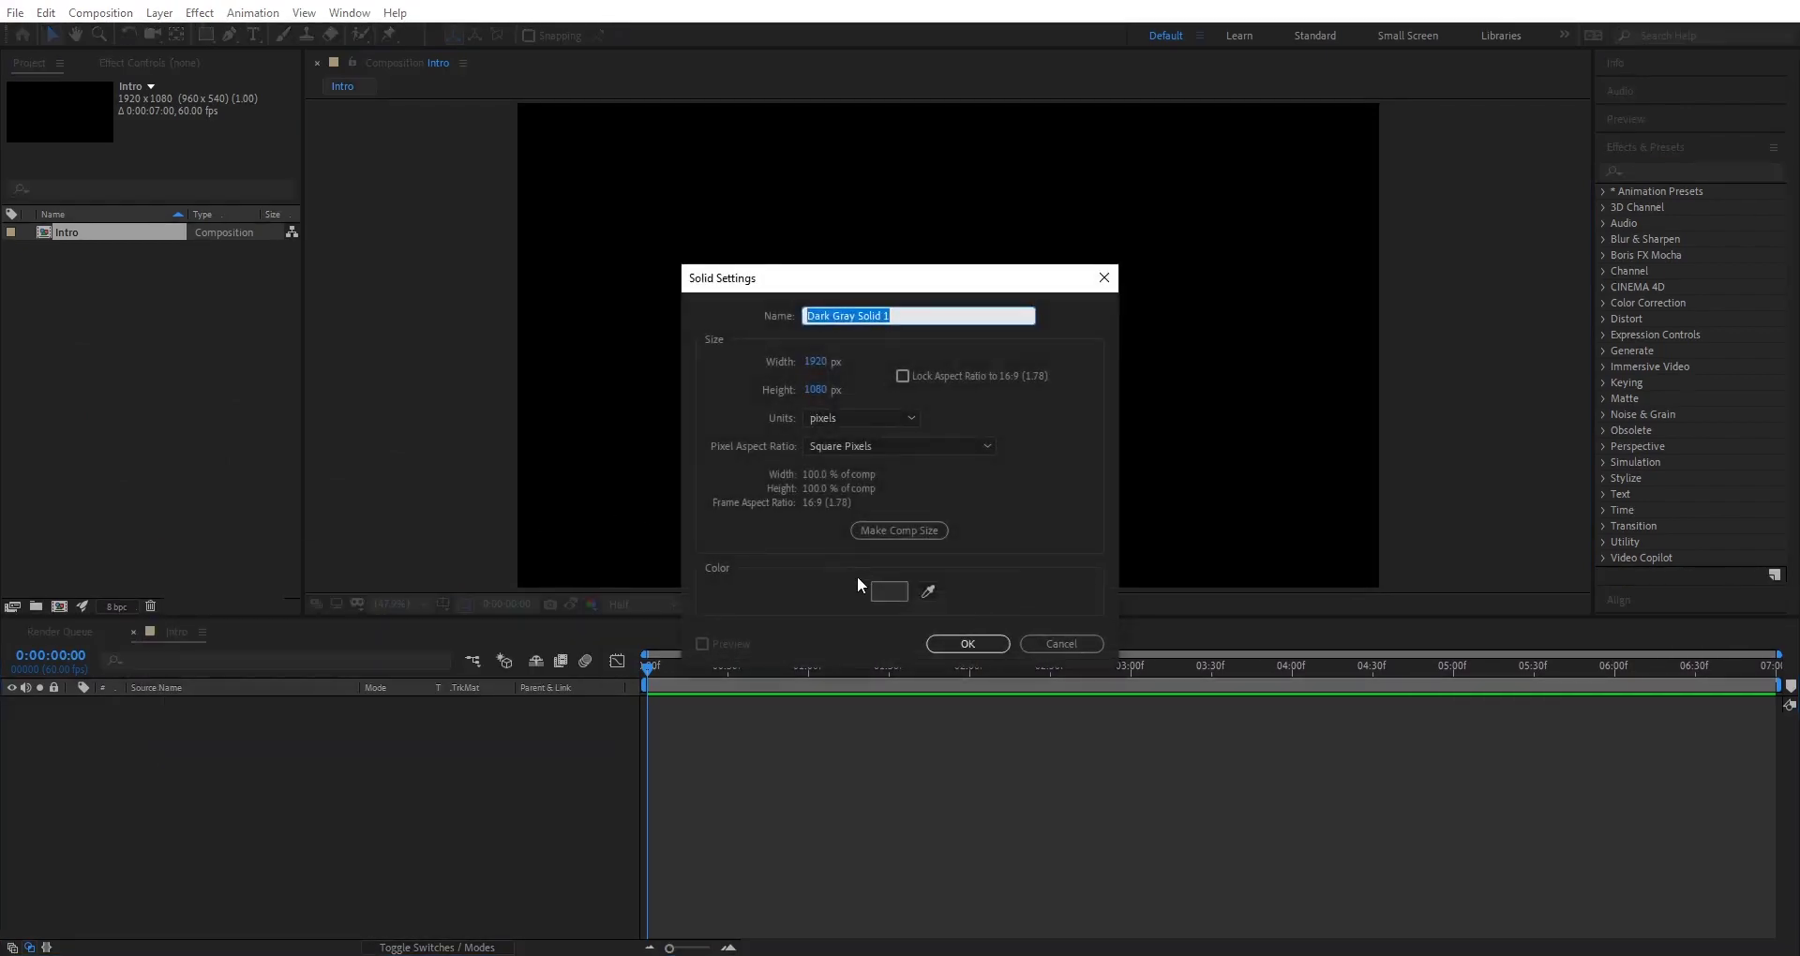
click(889, 590)
drag(290, 497, 292, 367)
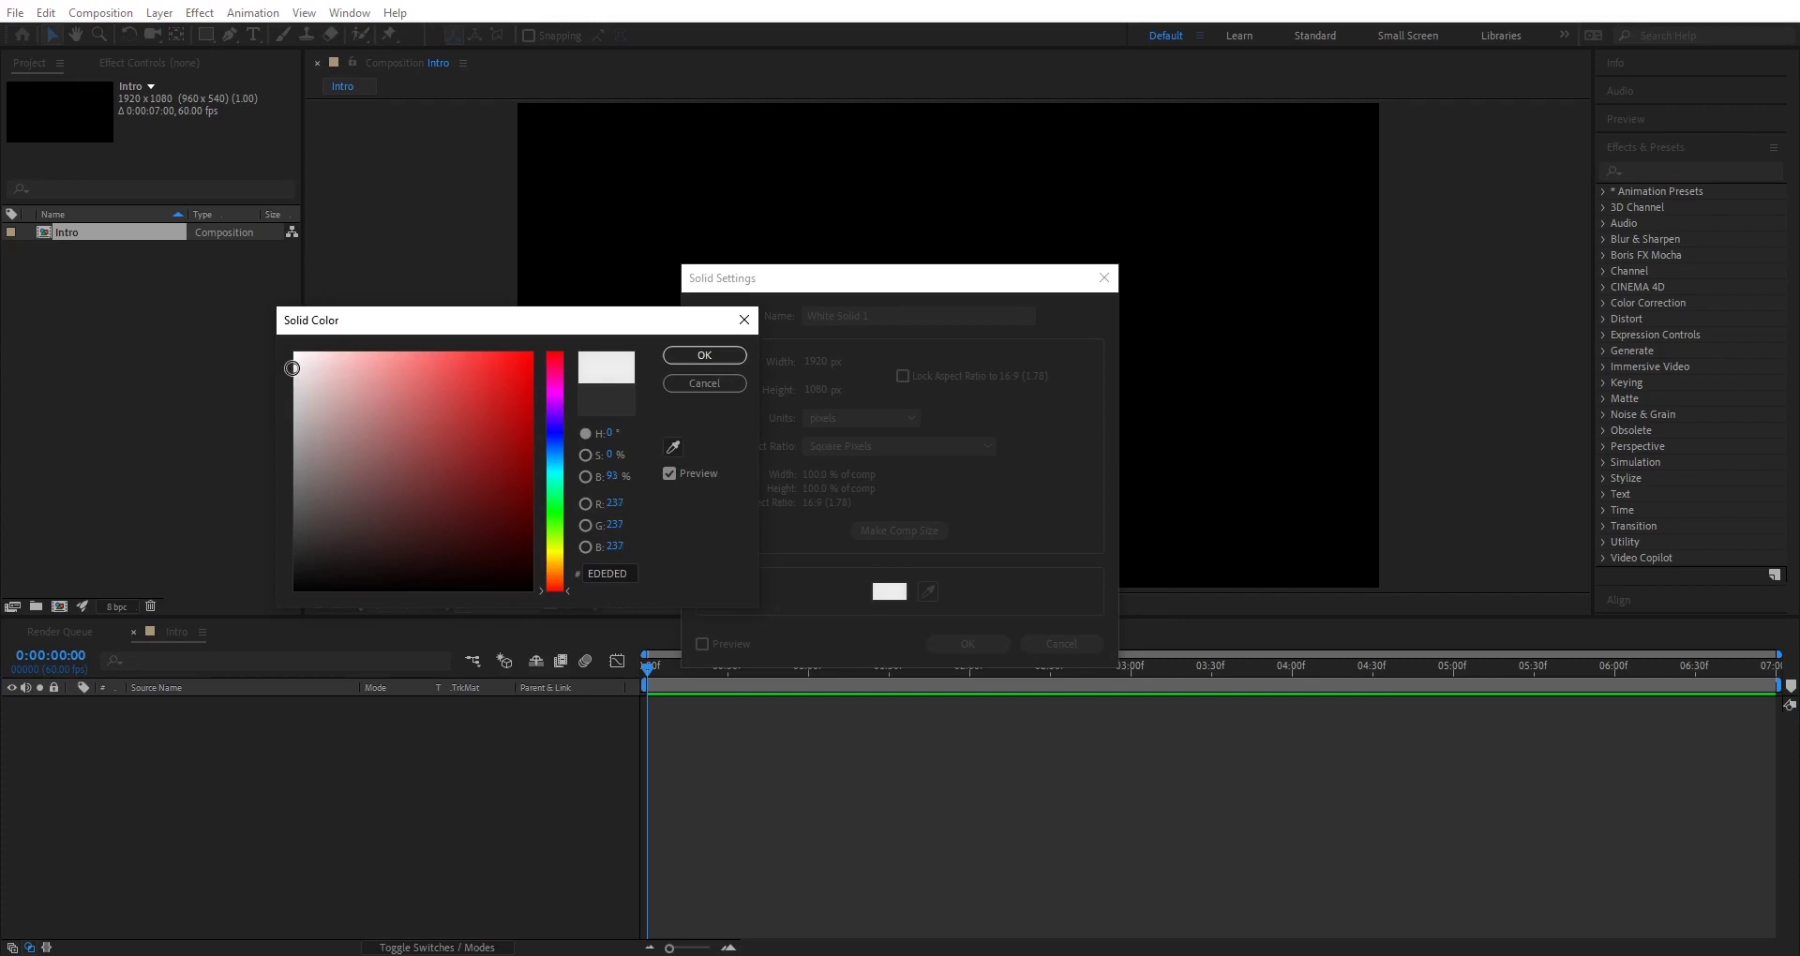
click(704, 354)
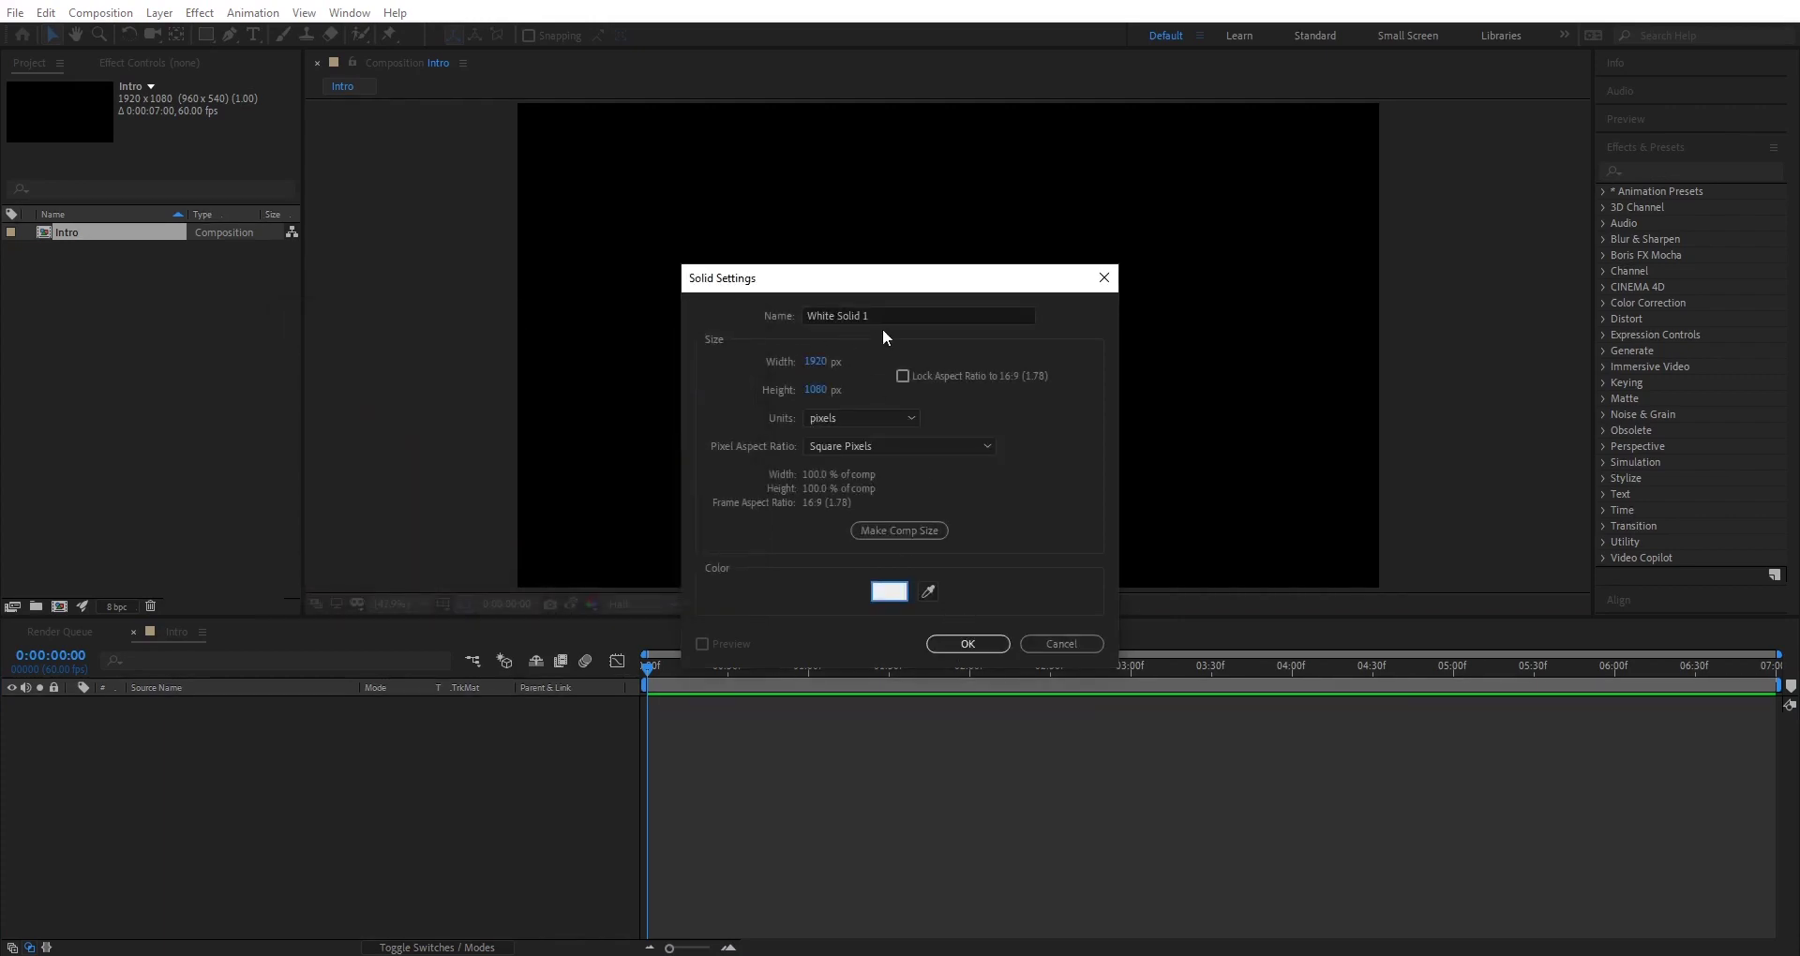
text(BG)
click(969, 644)
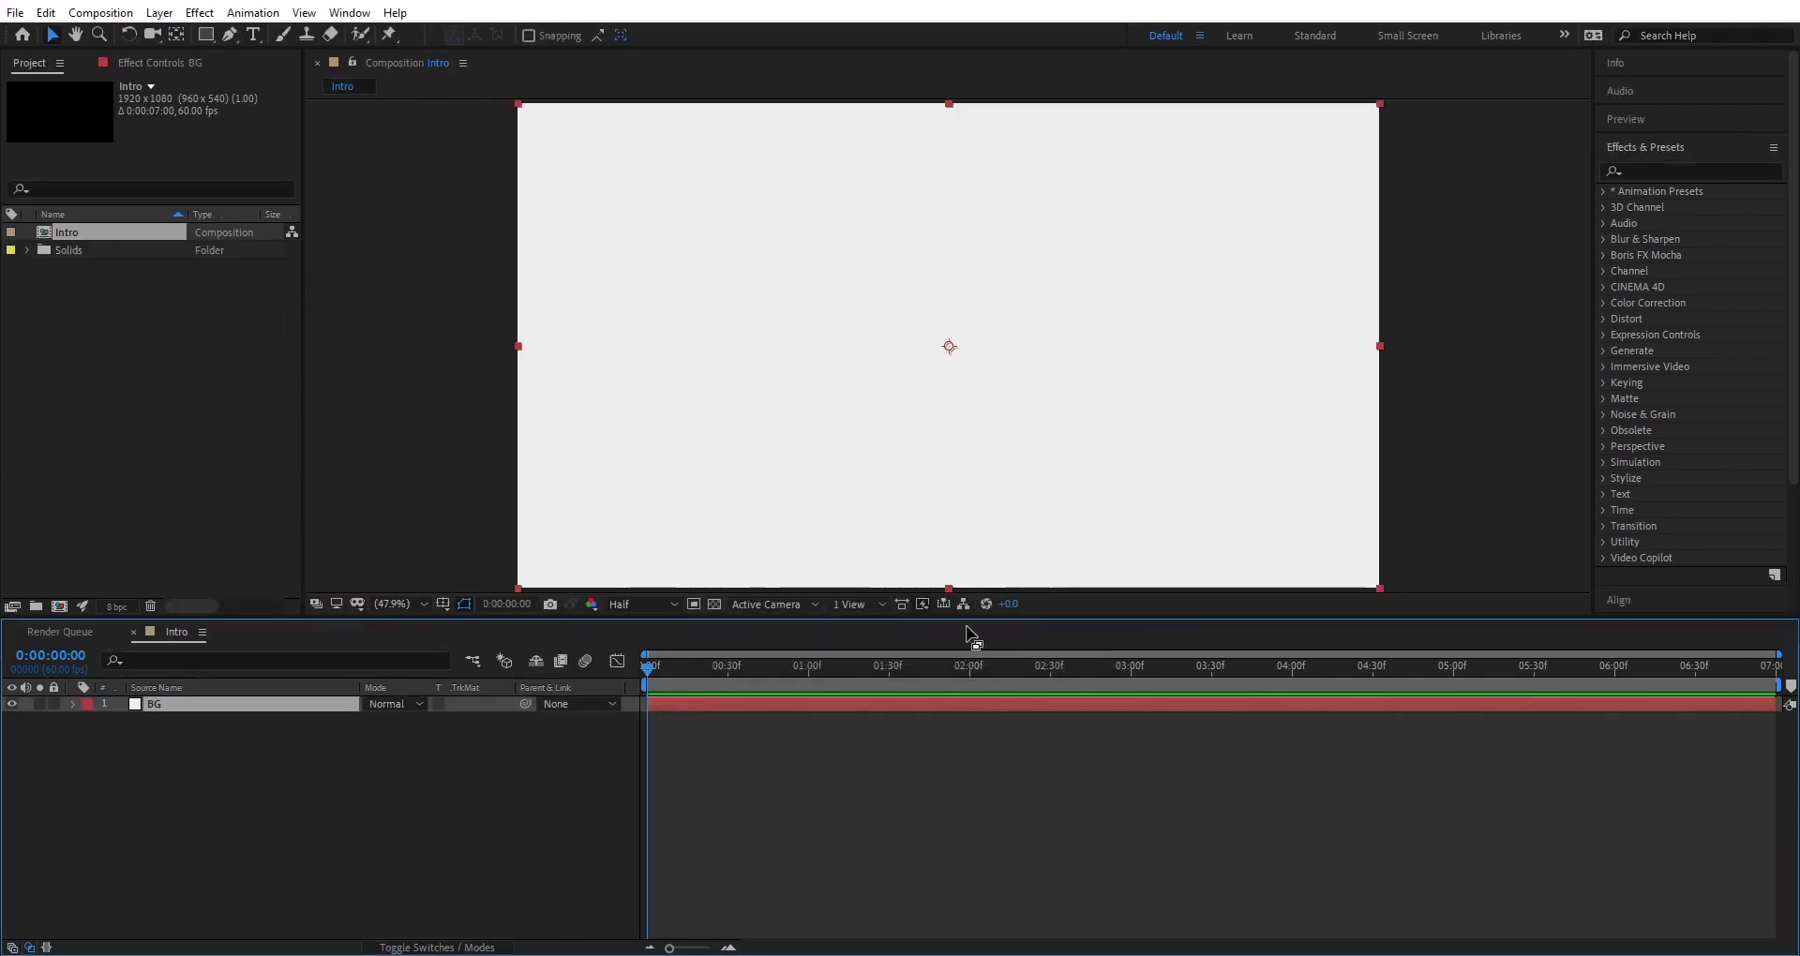
Add a text layer reading LUNAR and move it near the middle of the frame.
click(255, 37)
click(754, 306)
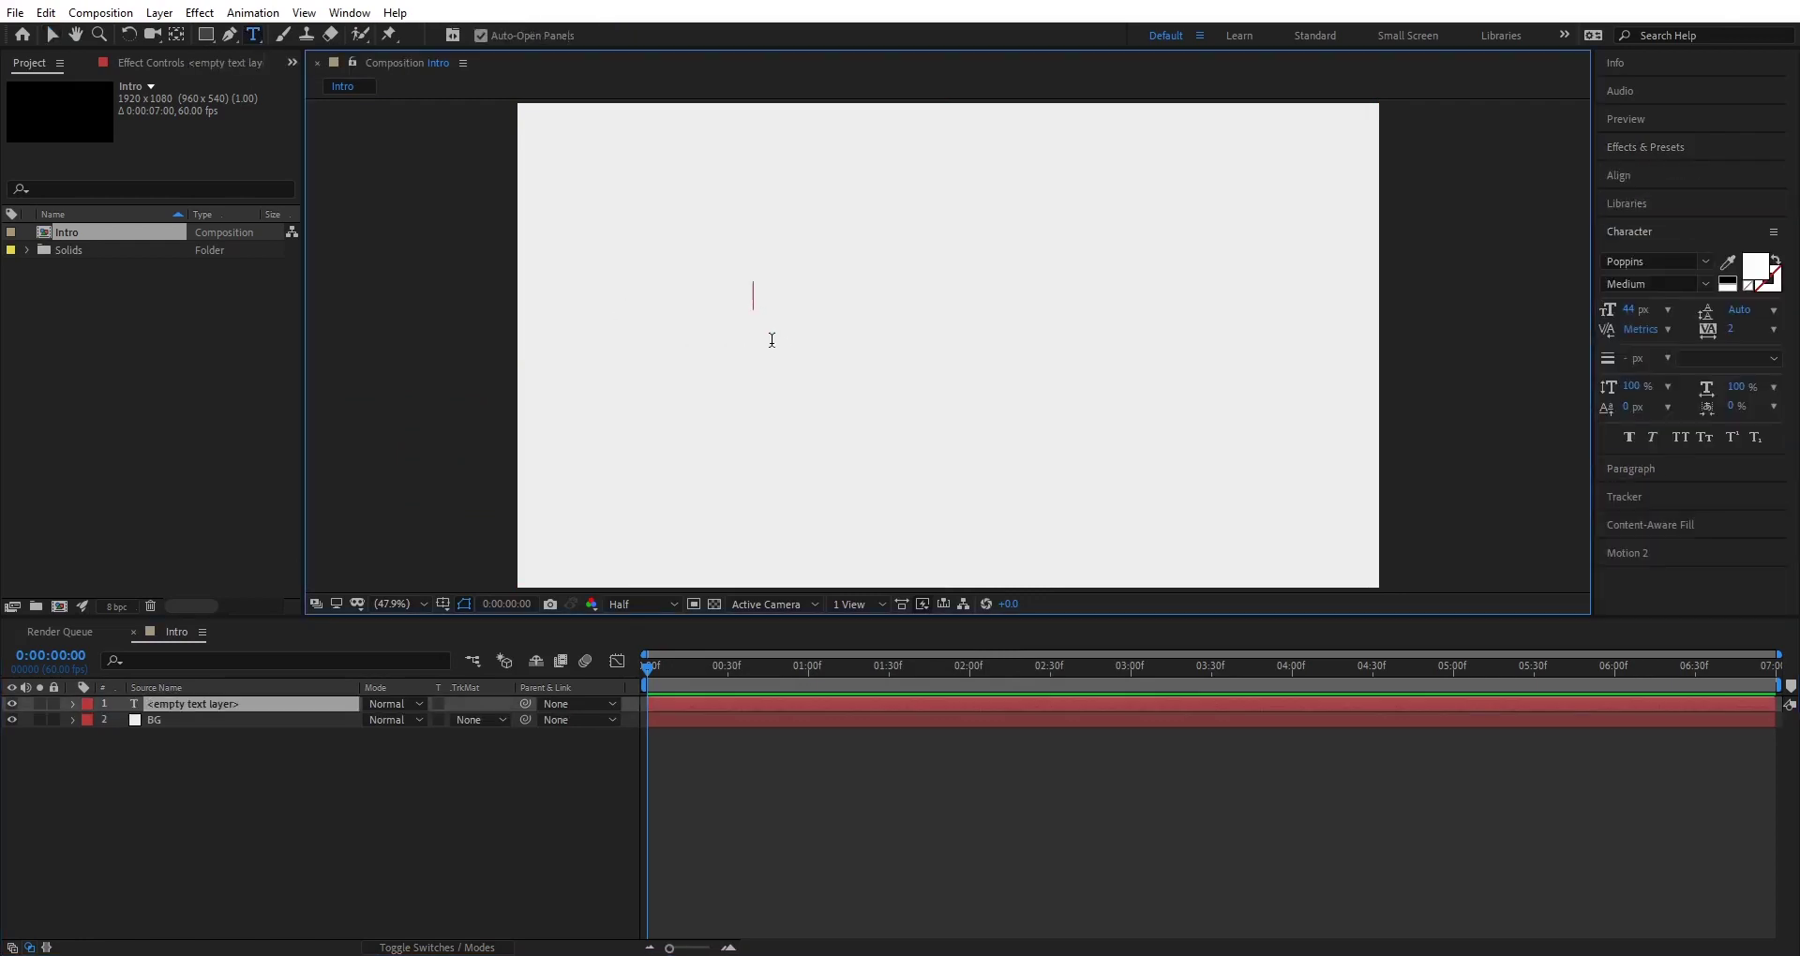
text(LUNAR)
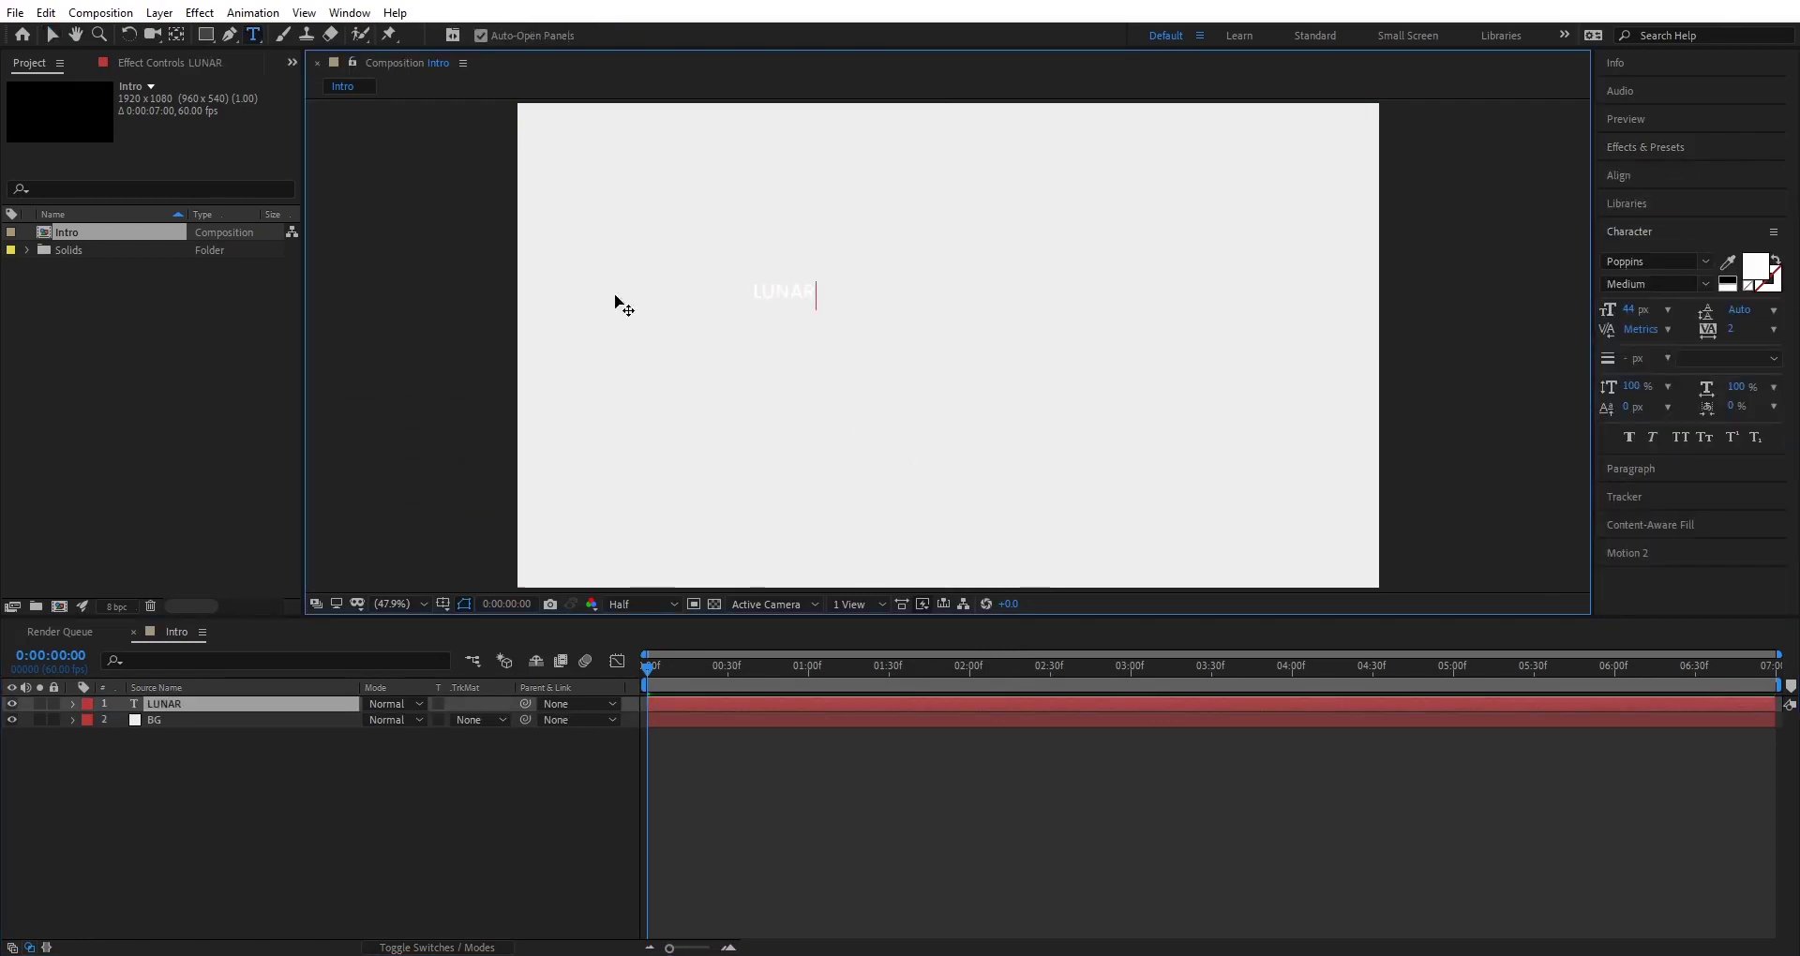
click(51, 35)
drag(800, 291, 907, 340)
Change the LUNAR text's fill to near-black and its font style to Bold.
double_click(907, 346)
click(1755, 266)
drag(313, 555, 293, 566)
click(703, 354)
click(1688, 285)
text(Bold)
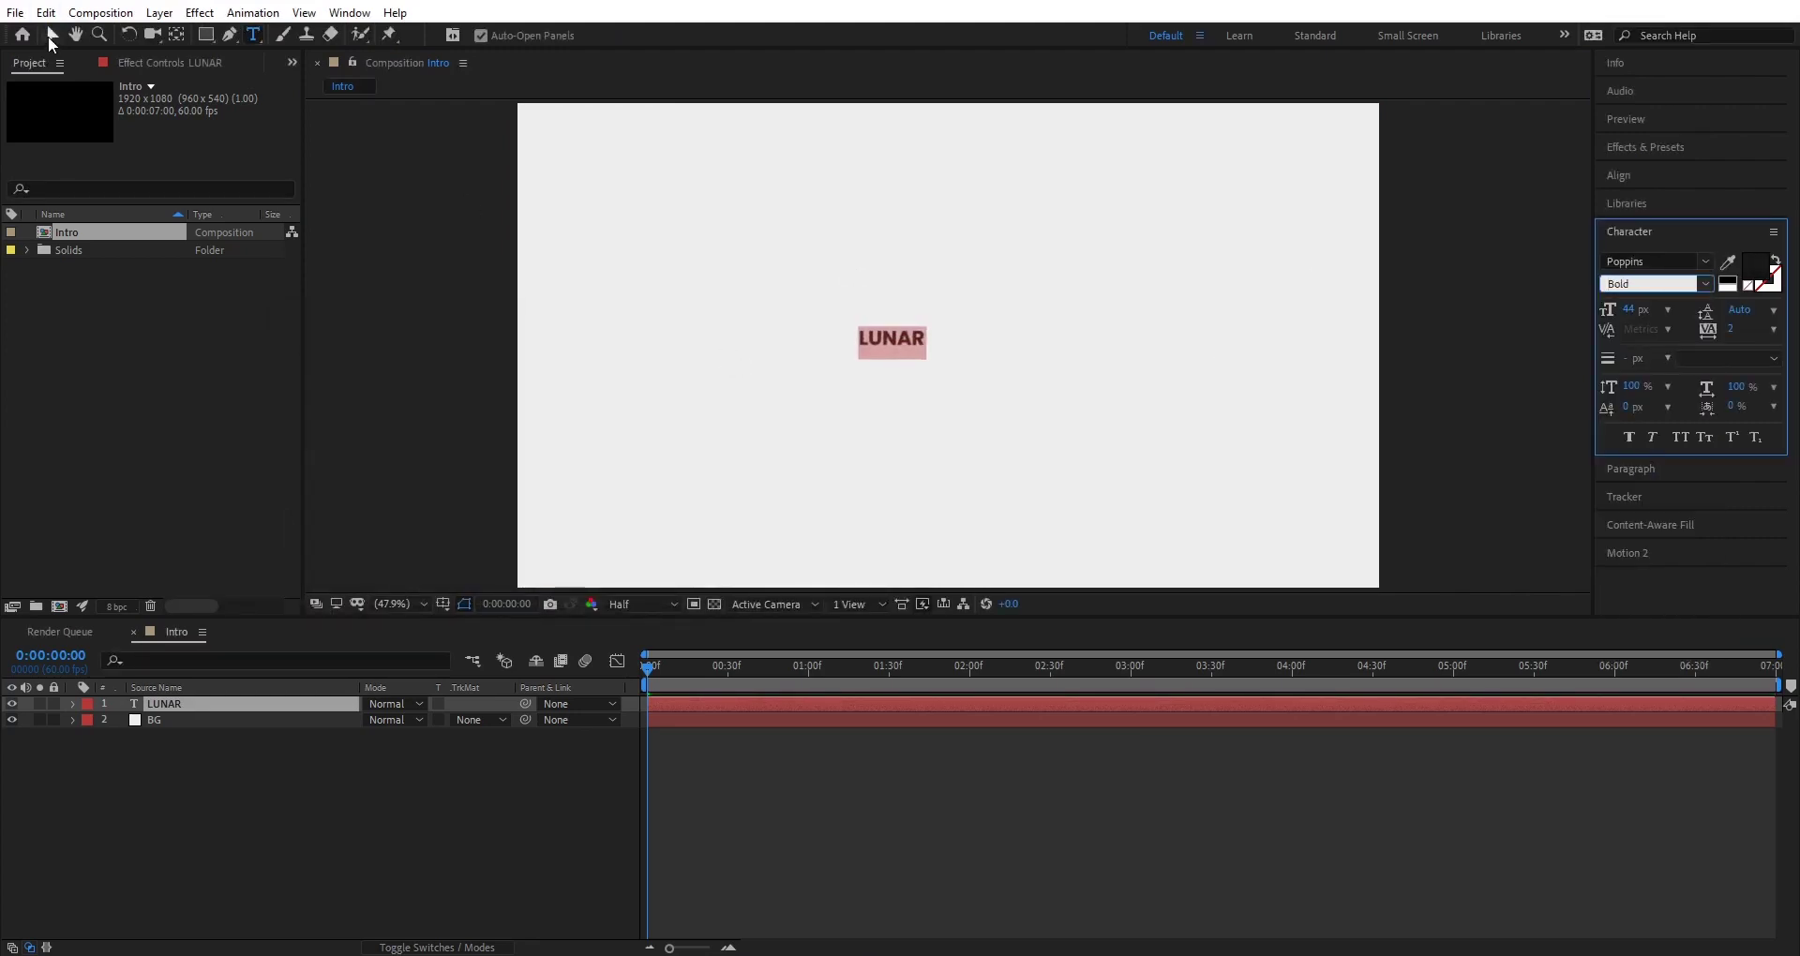
key(Return)
key(Escape)
Scale up the LUNAR text to a little under half the frame width and reposition it around the centre.
key(v)
drag(1082, 346, 1283, 330)
drag(1238, 307, 1112, 369)
drag(1036, 339, 1071, 338)
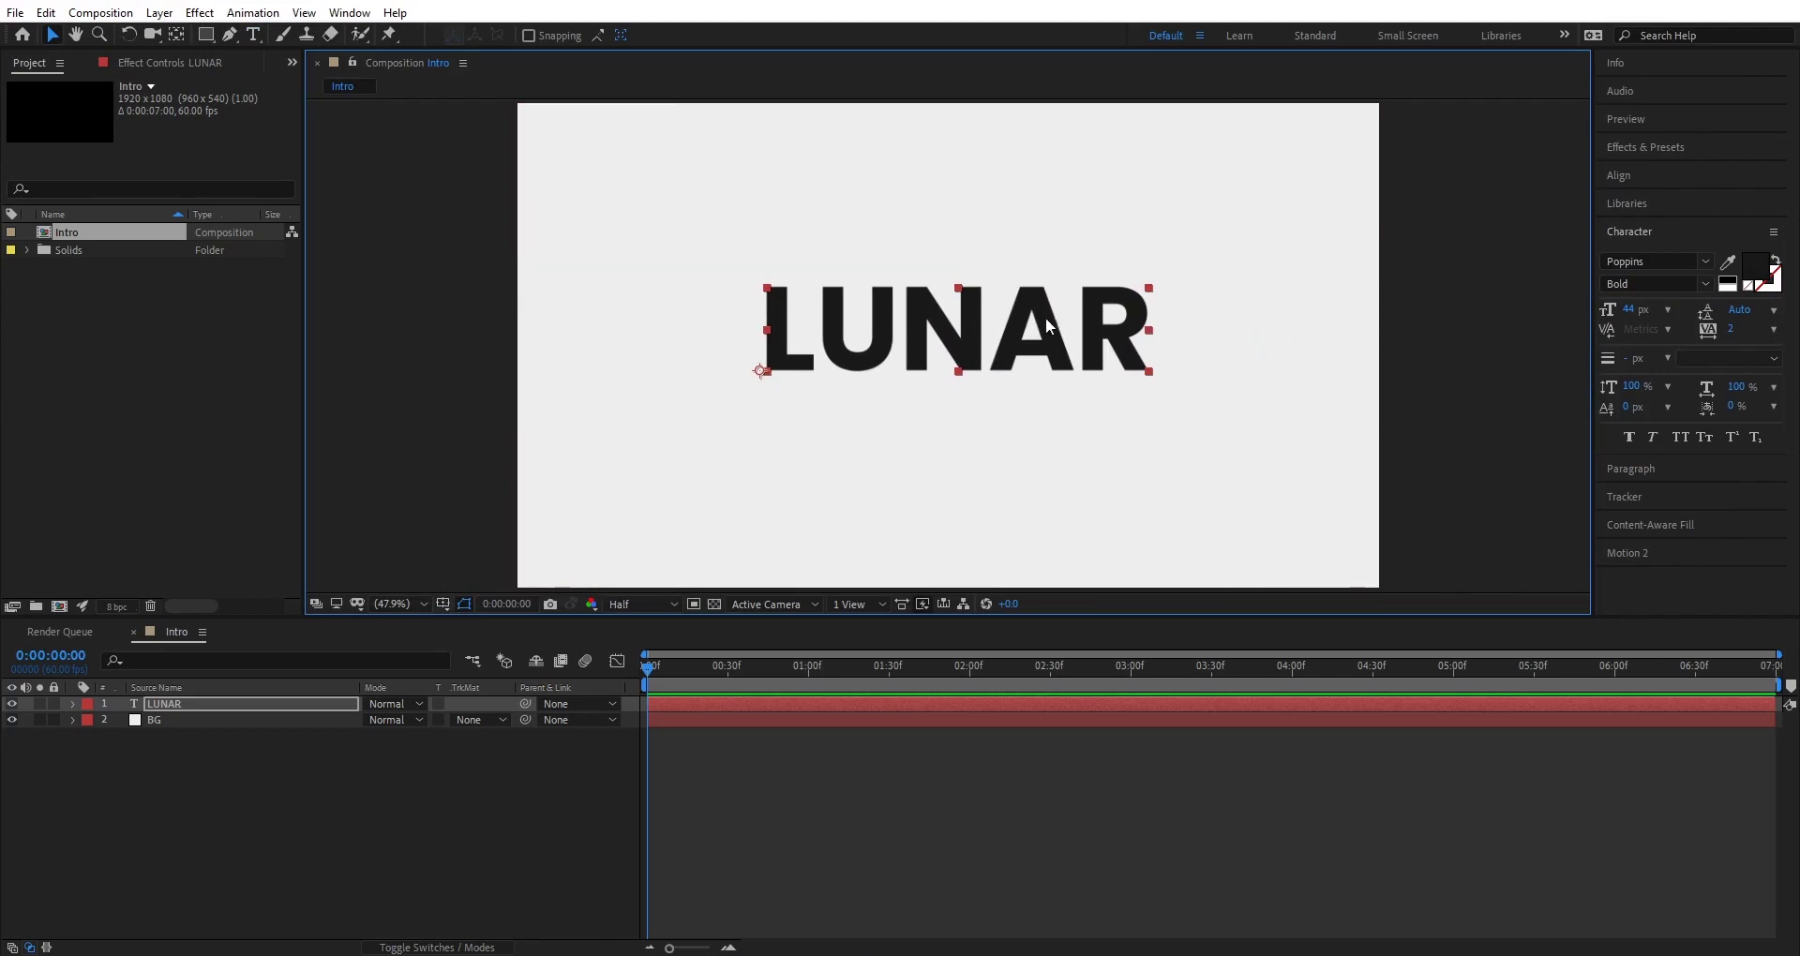
Align the LUNAR layer to the composition's centre, both horizontally and vertically.
click(1631, 177)
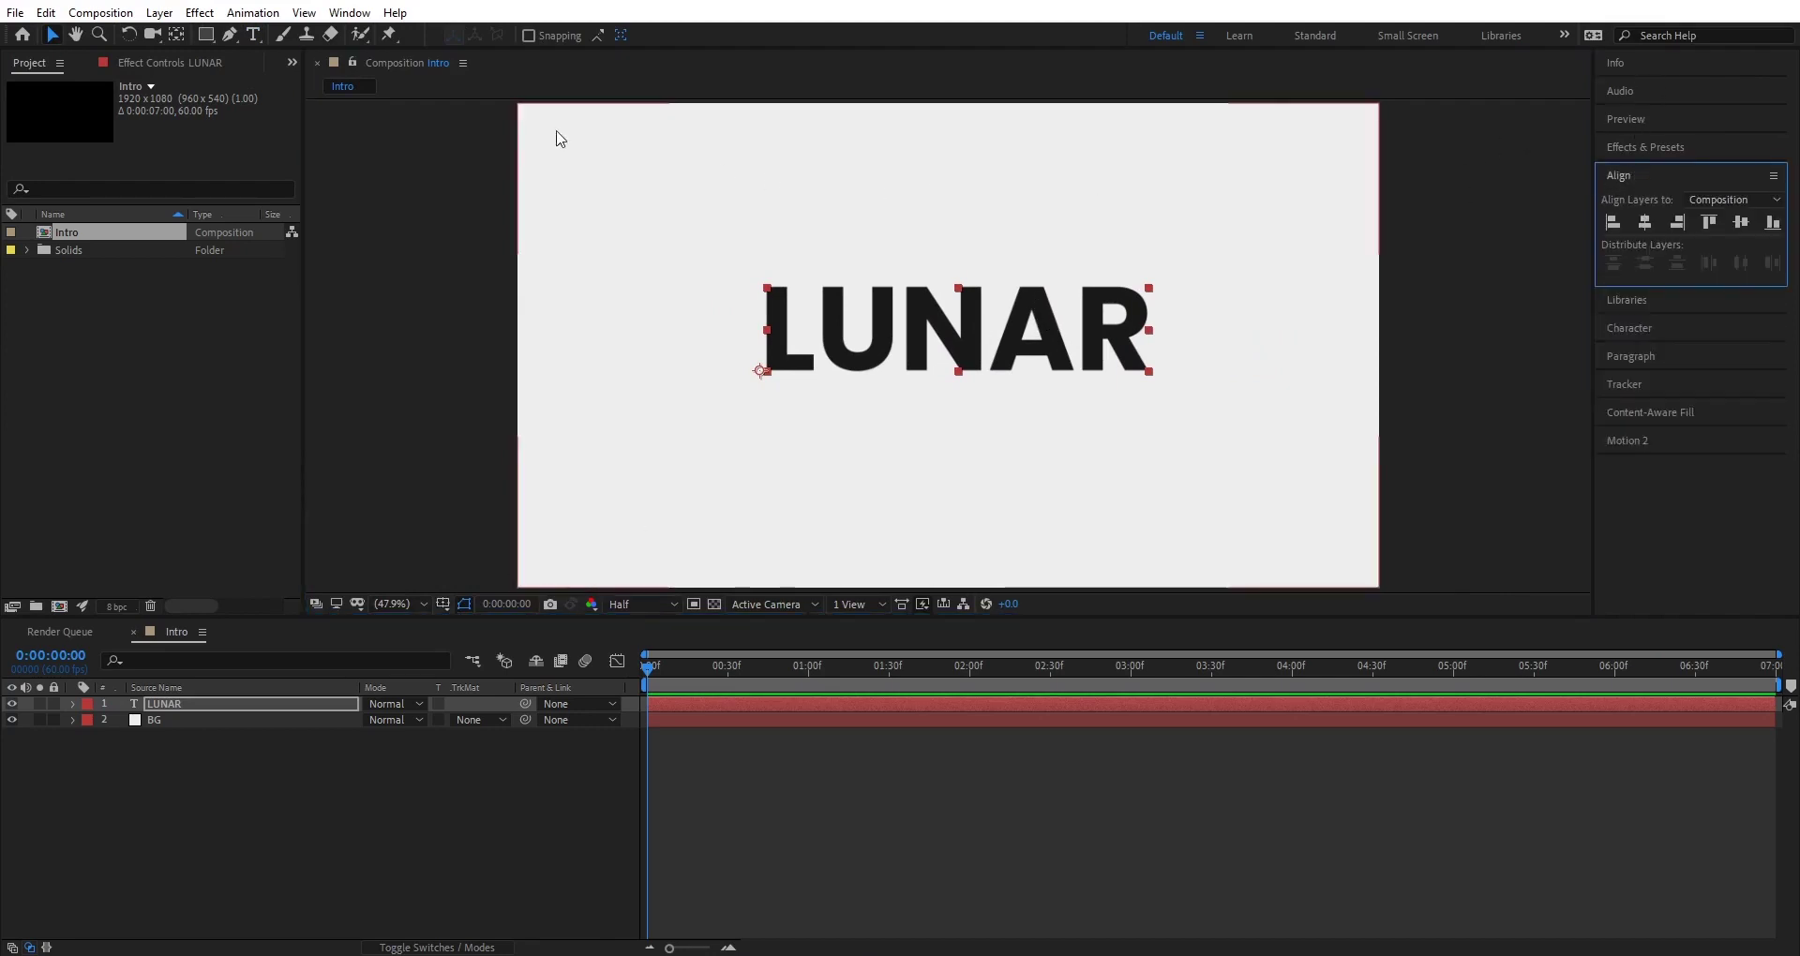
click(350, 12)
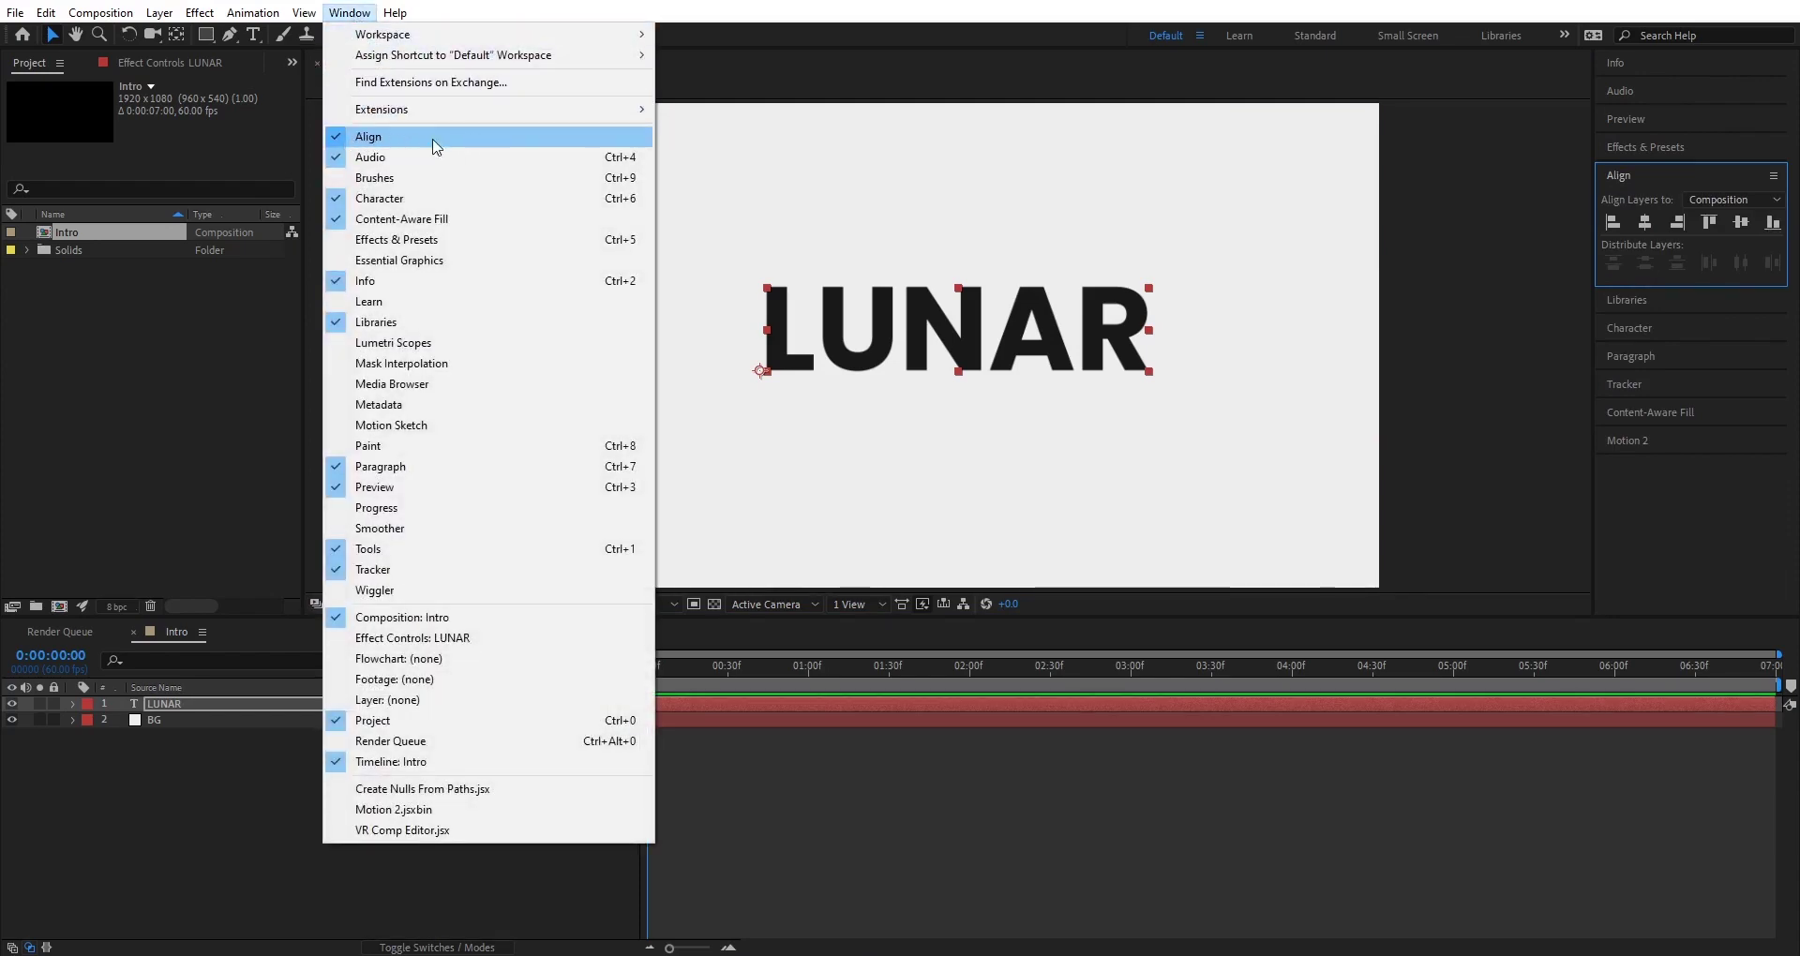
click(1568, 200)
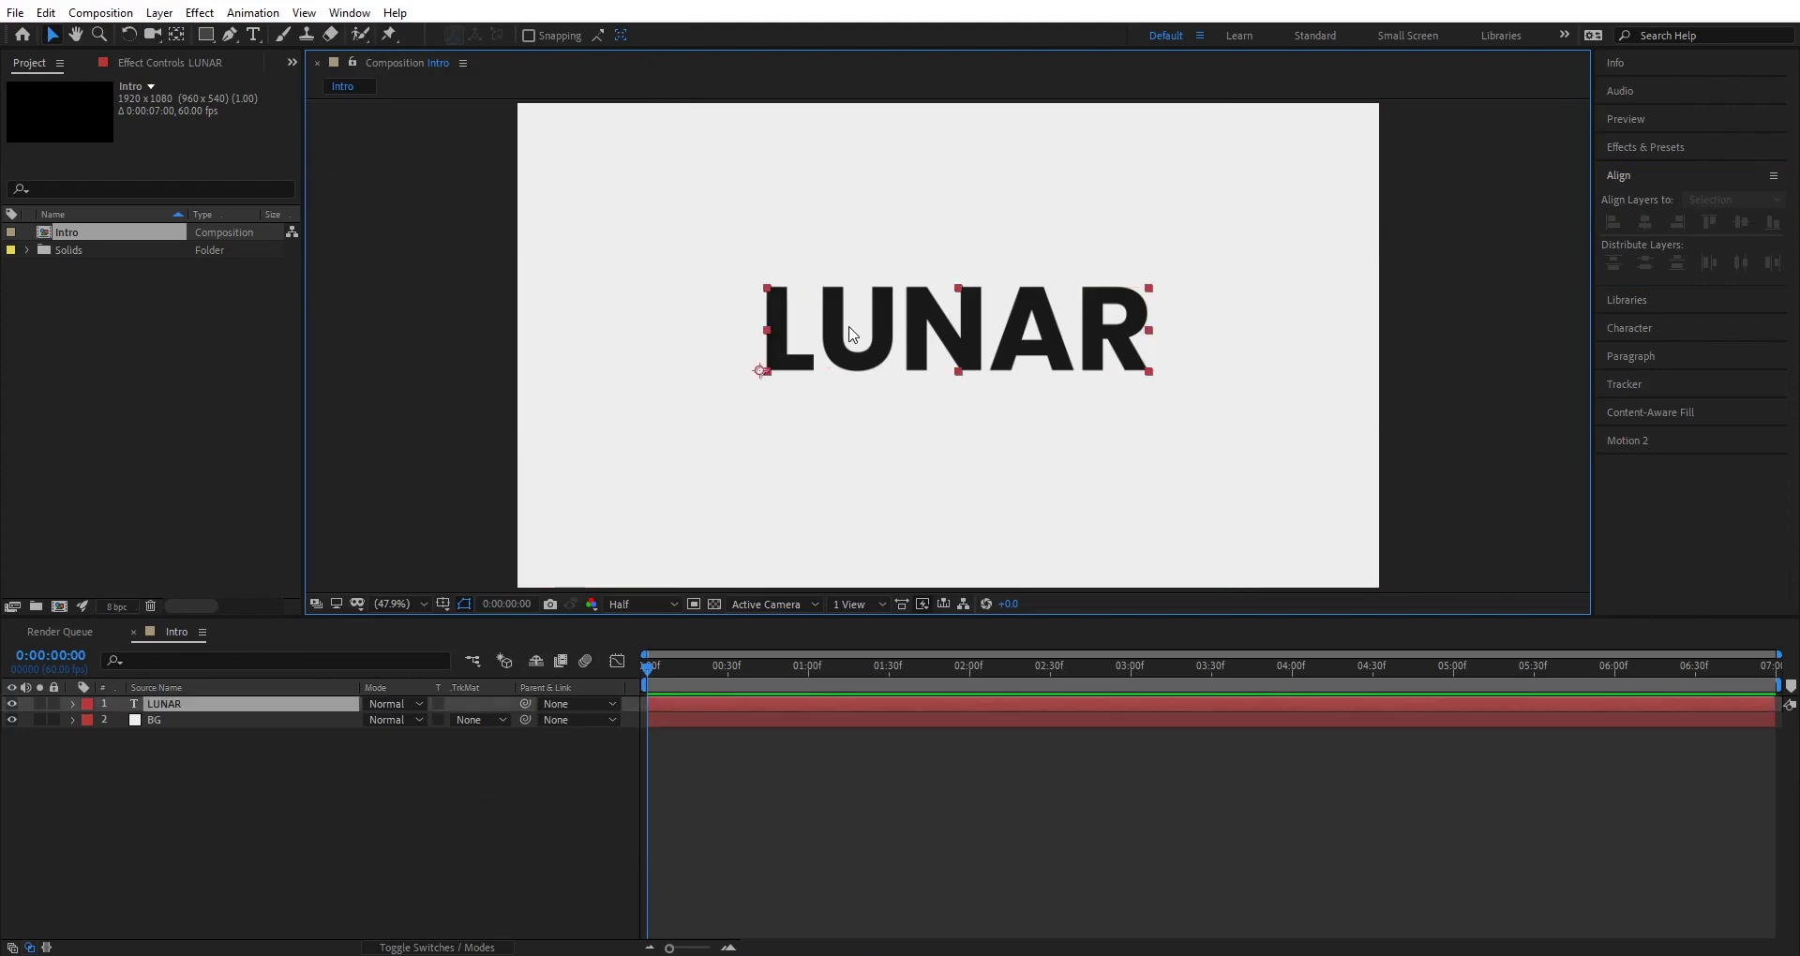
click(1646, 226)
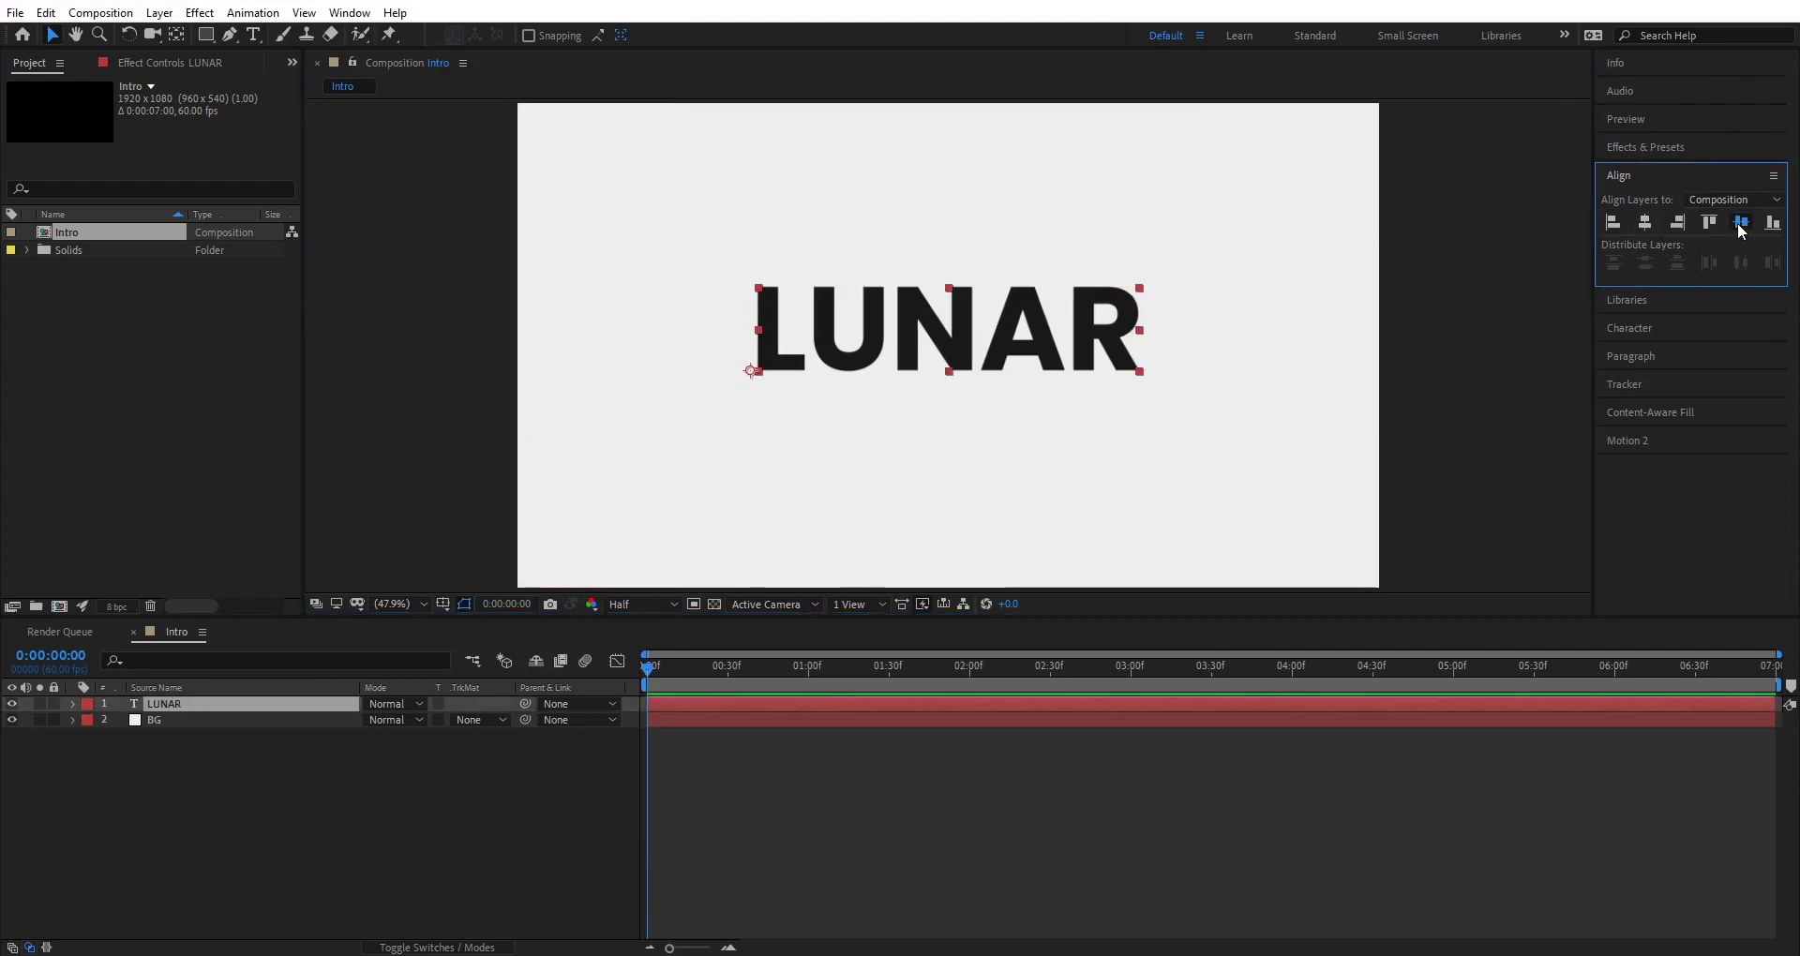
click(1740, 225)
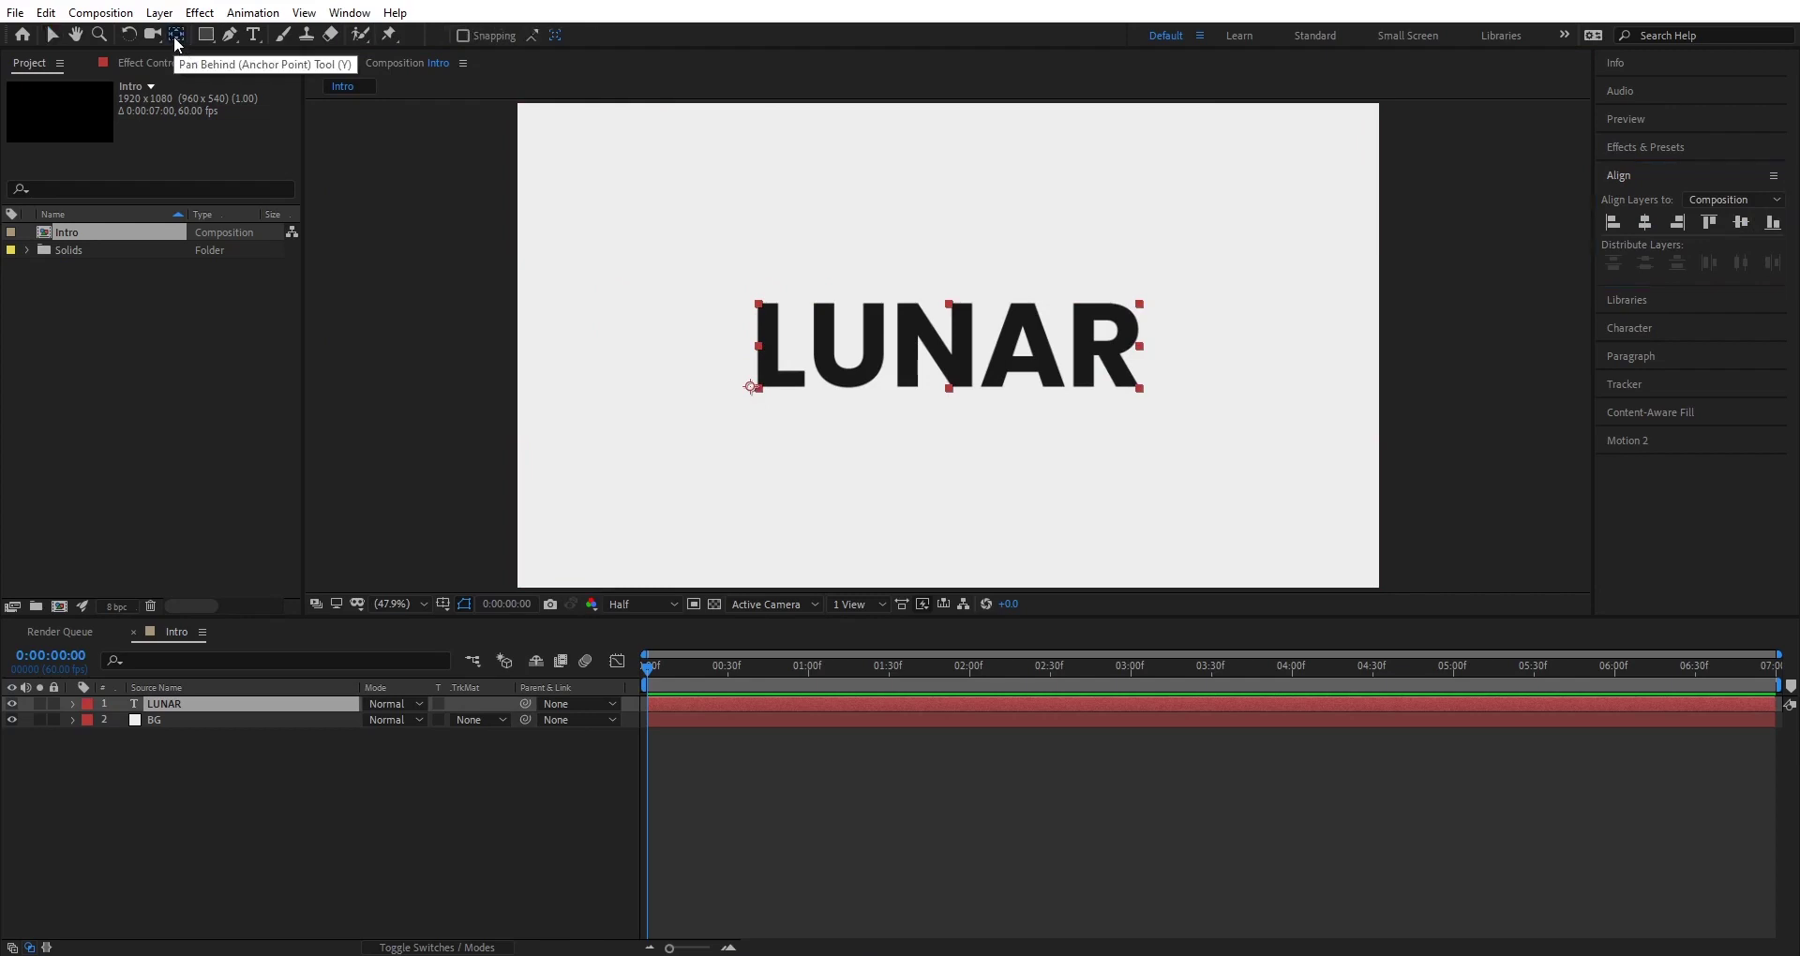
Move the LUNAR layer's anchor point to the middle of the text and enlarge the text proportionally to about three quarters of the frame width.
click(177, 38)
drag(750, 386, 948, 346)
click(52, 35)
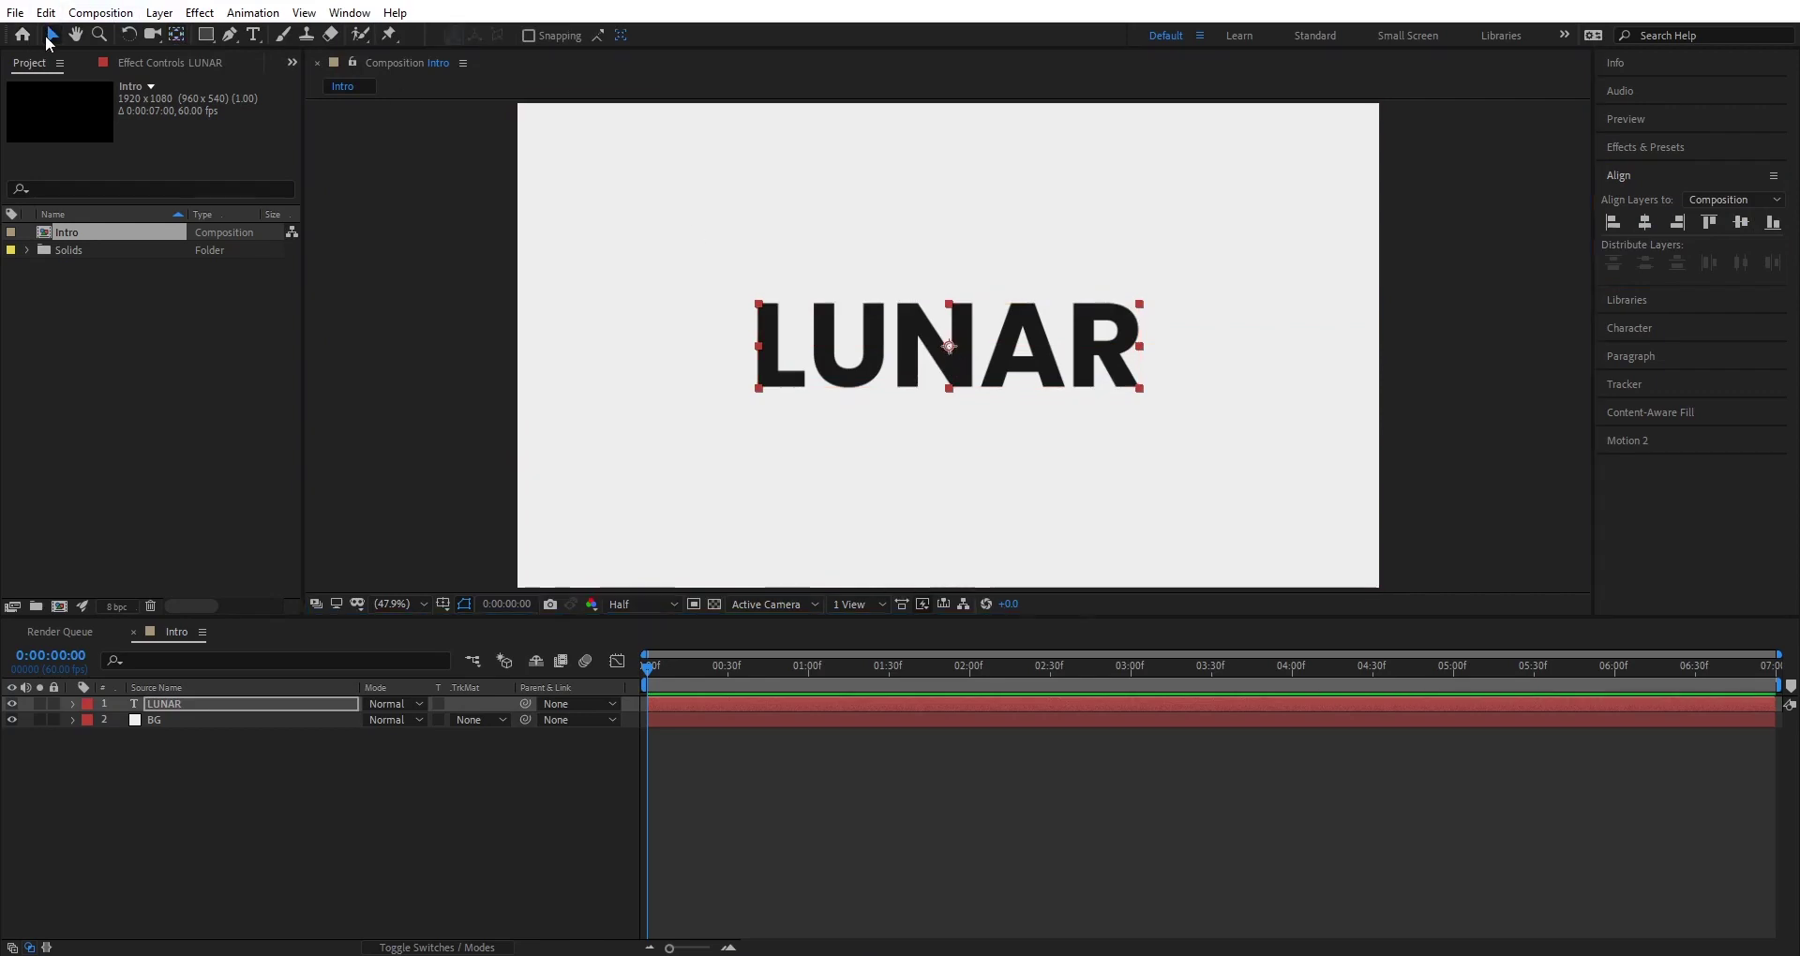
drag(1140, 346, 1291, 348)
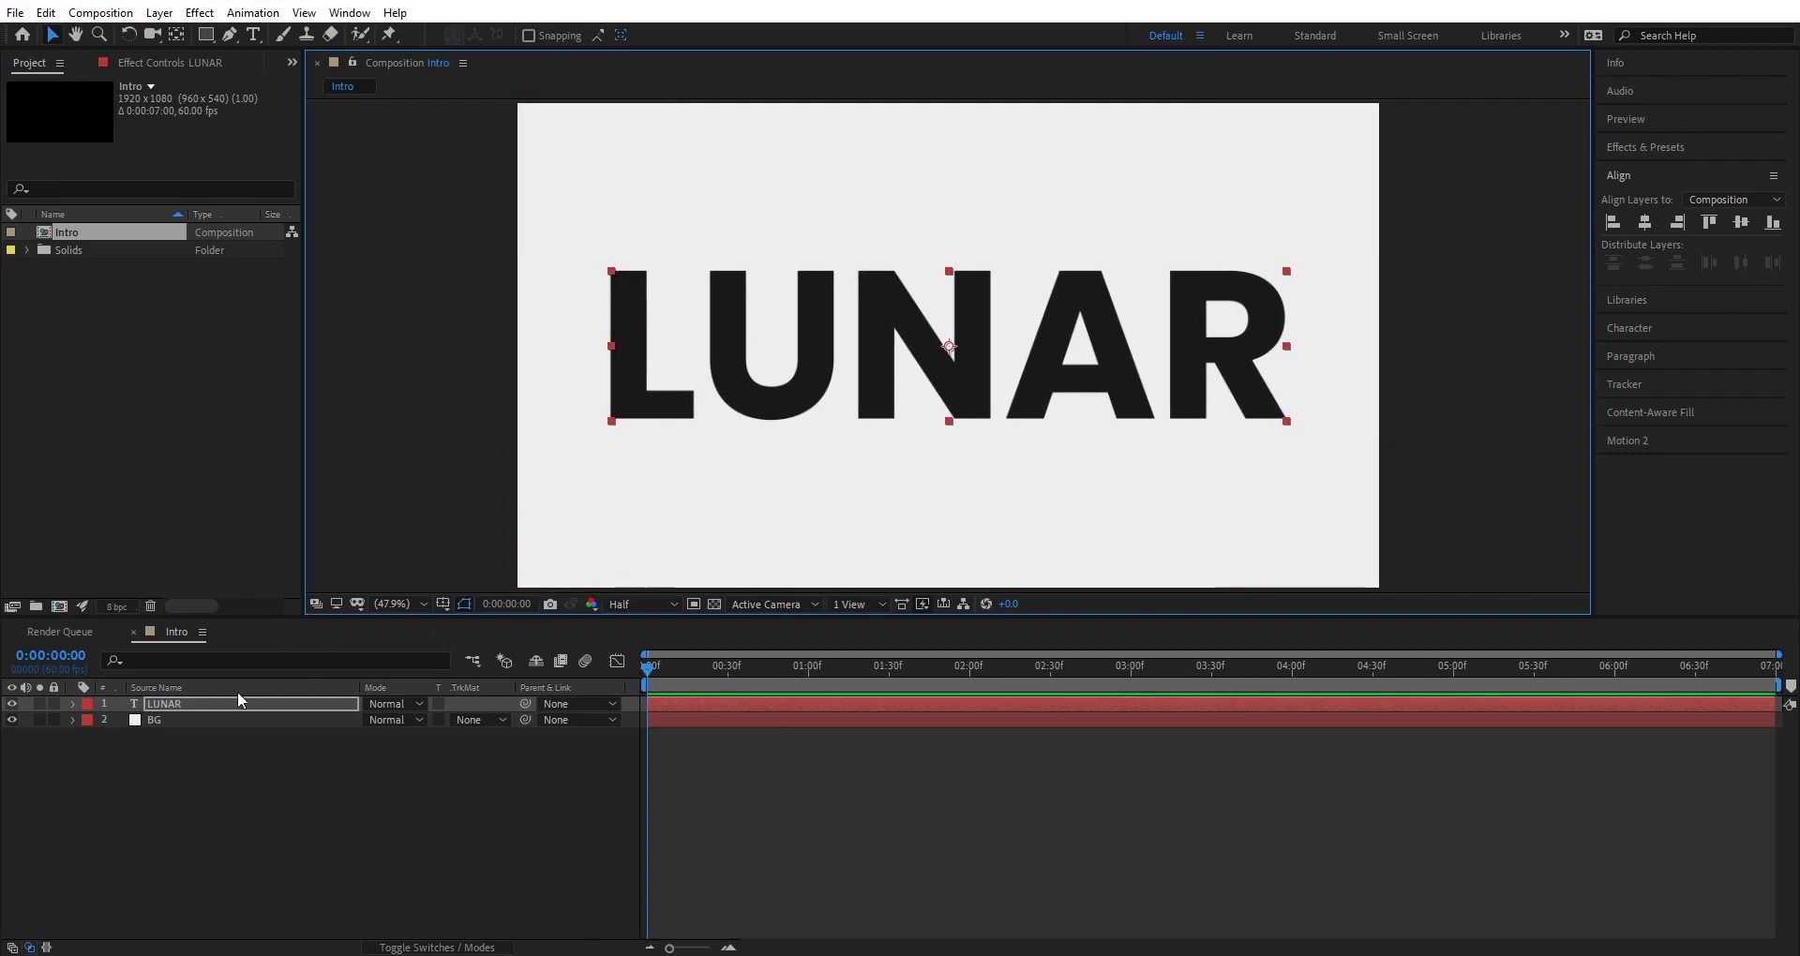
Duplicate the LUNAR text layer four times.
click(162, 701)
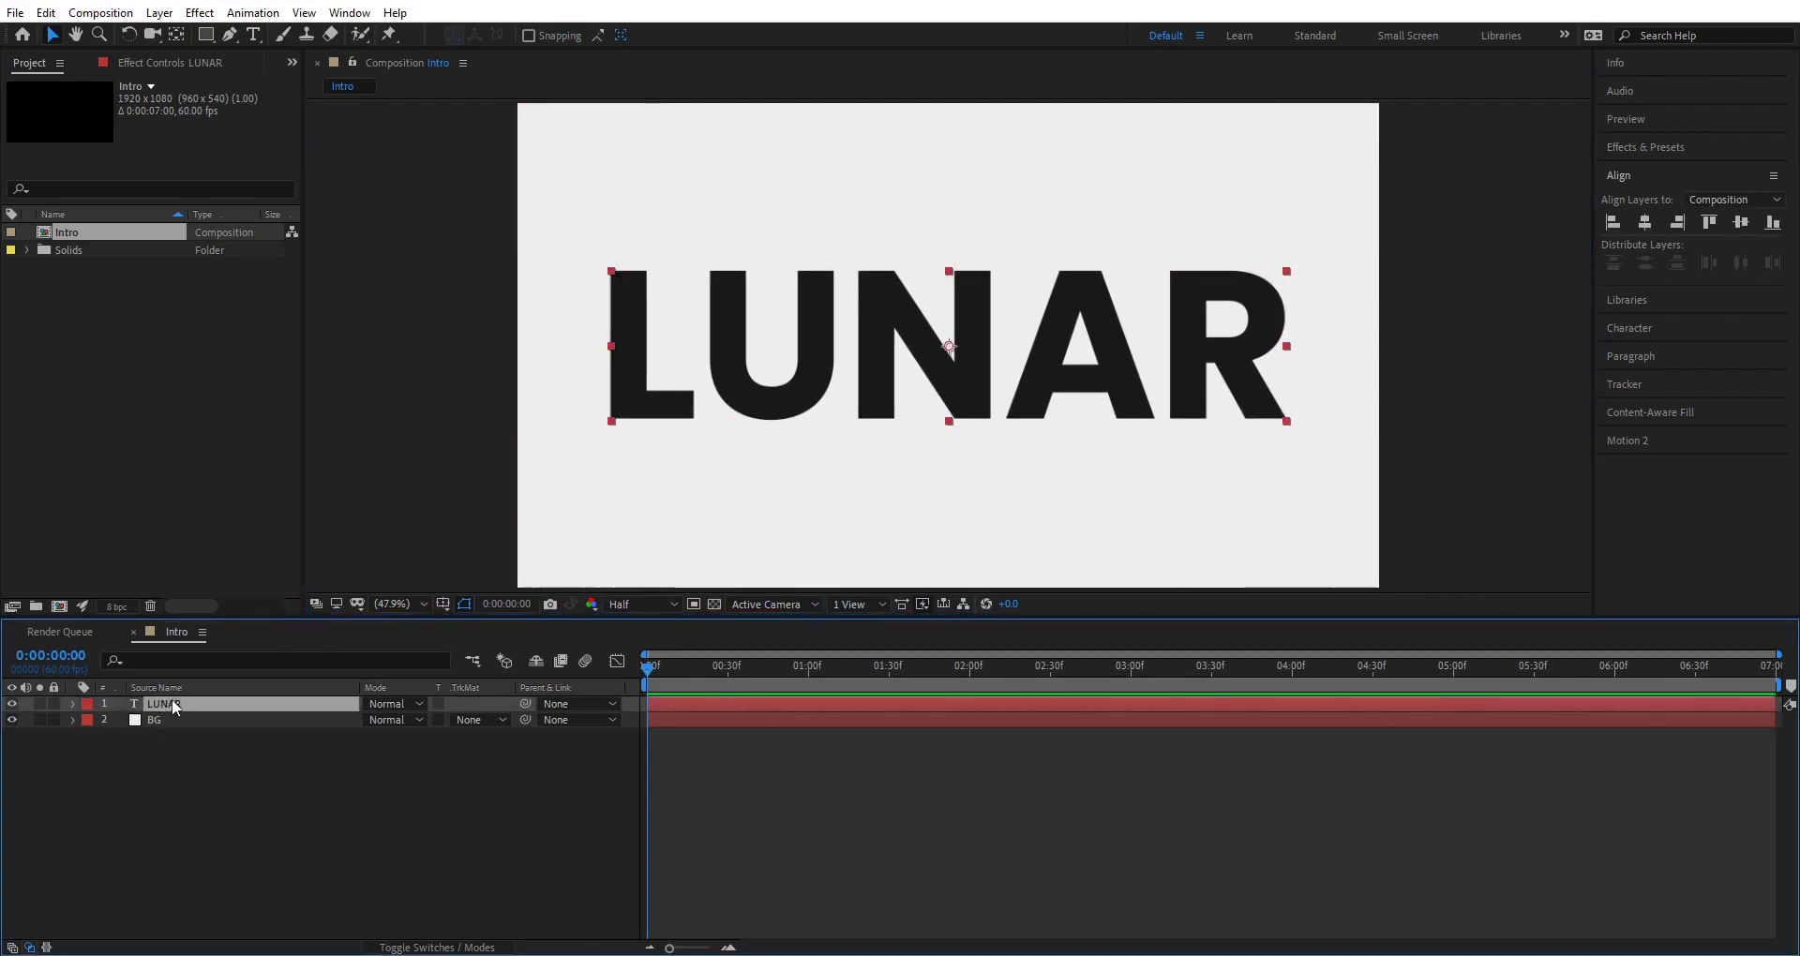
key(ctrl+d)
key(ctrl+d)
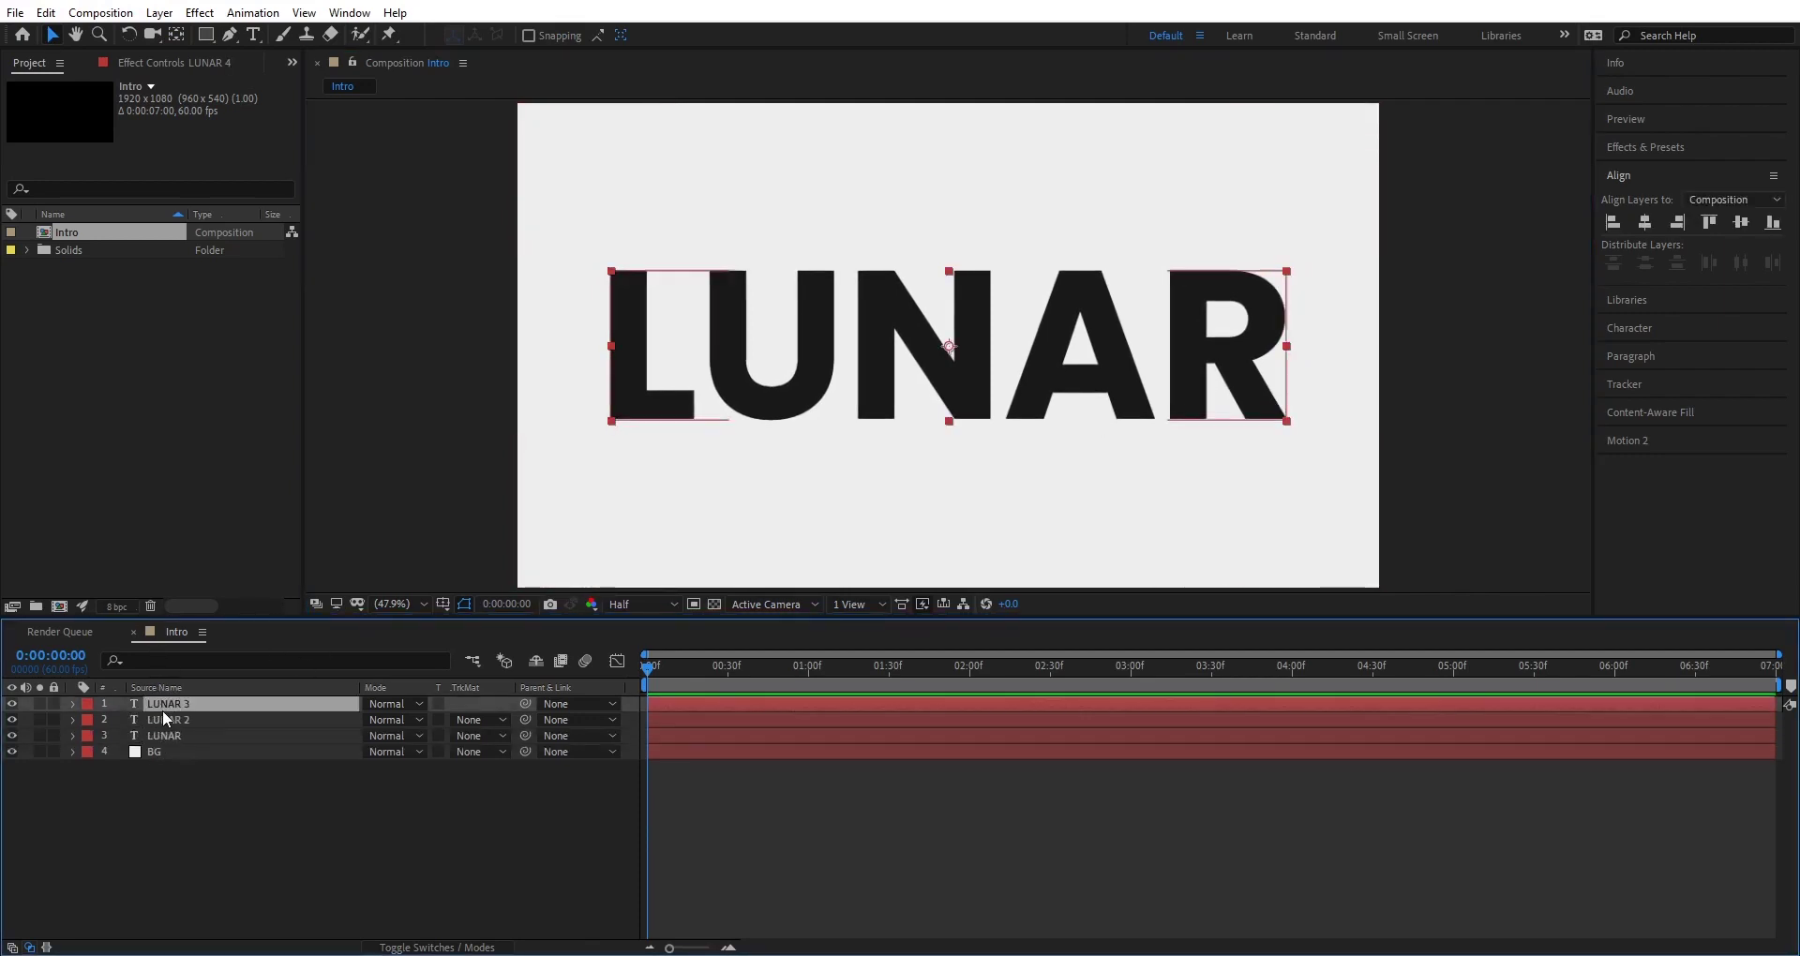
key(ctrl+d)
key(ctrl+d)
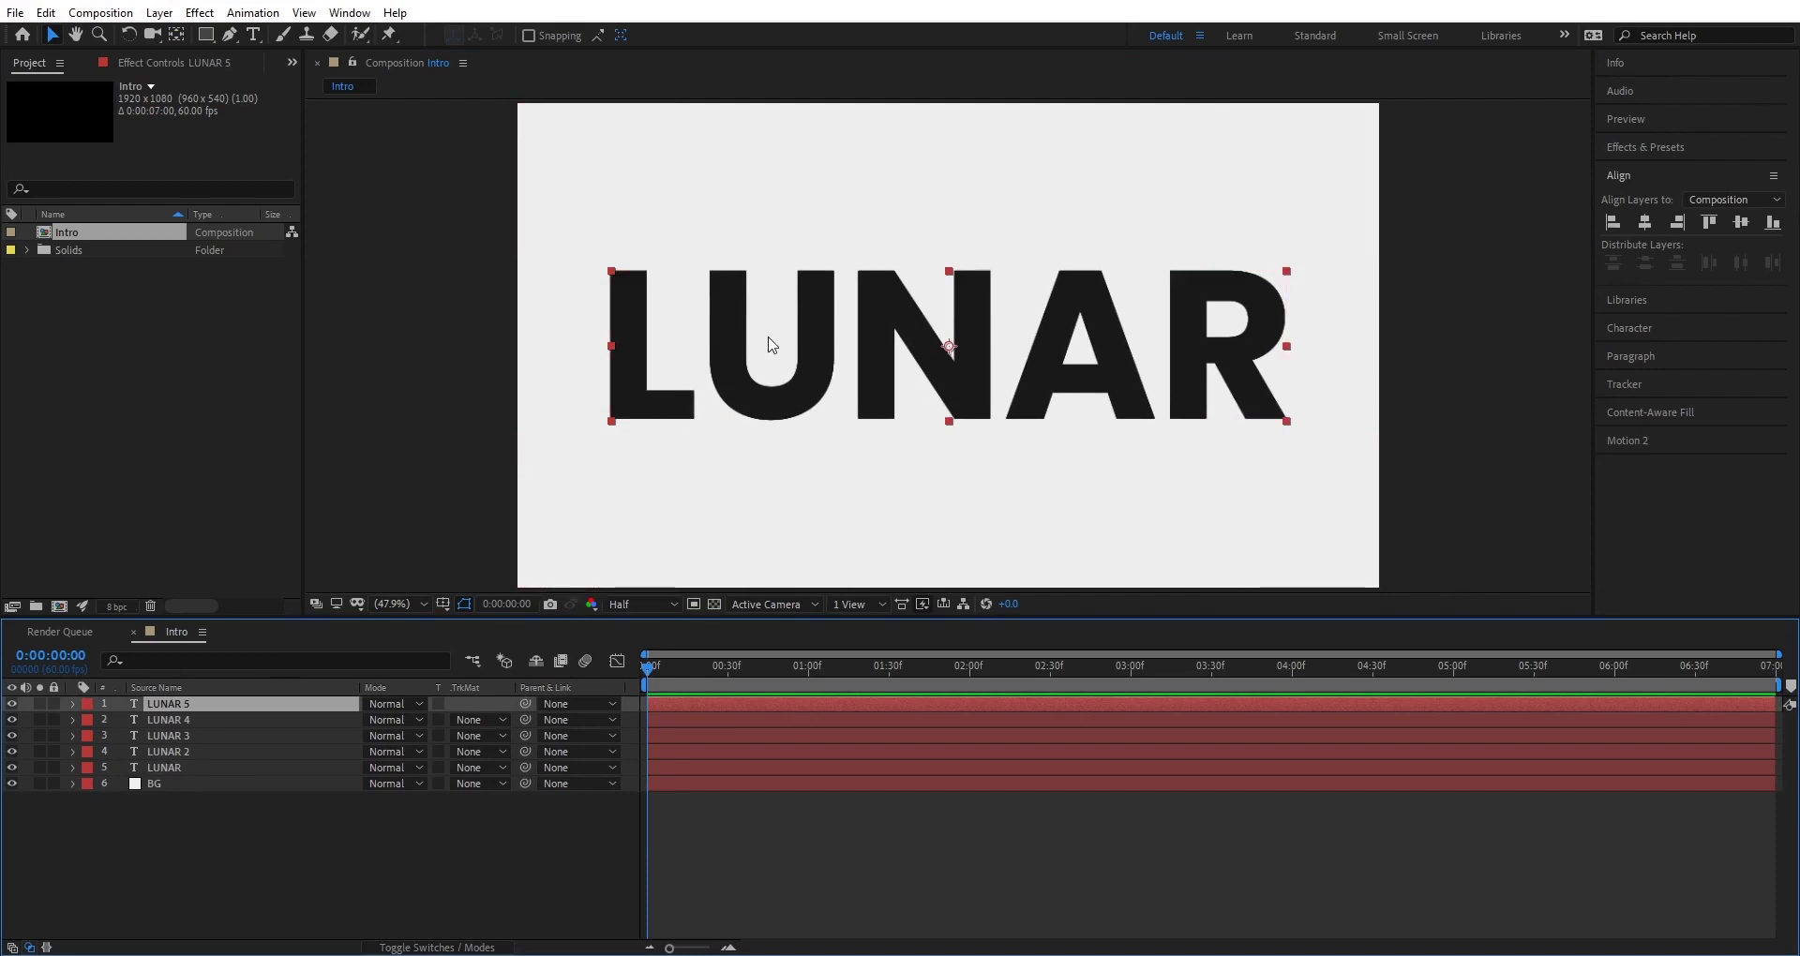
Delete UNAR from the original LUNAR text layer, keeping only the letter L.
double_click(182, 769)
drag(701, 324, 1331, 322)
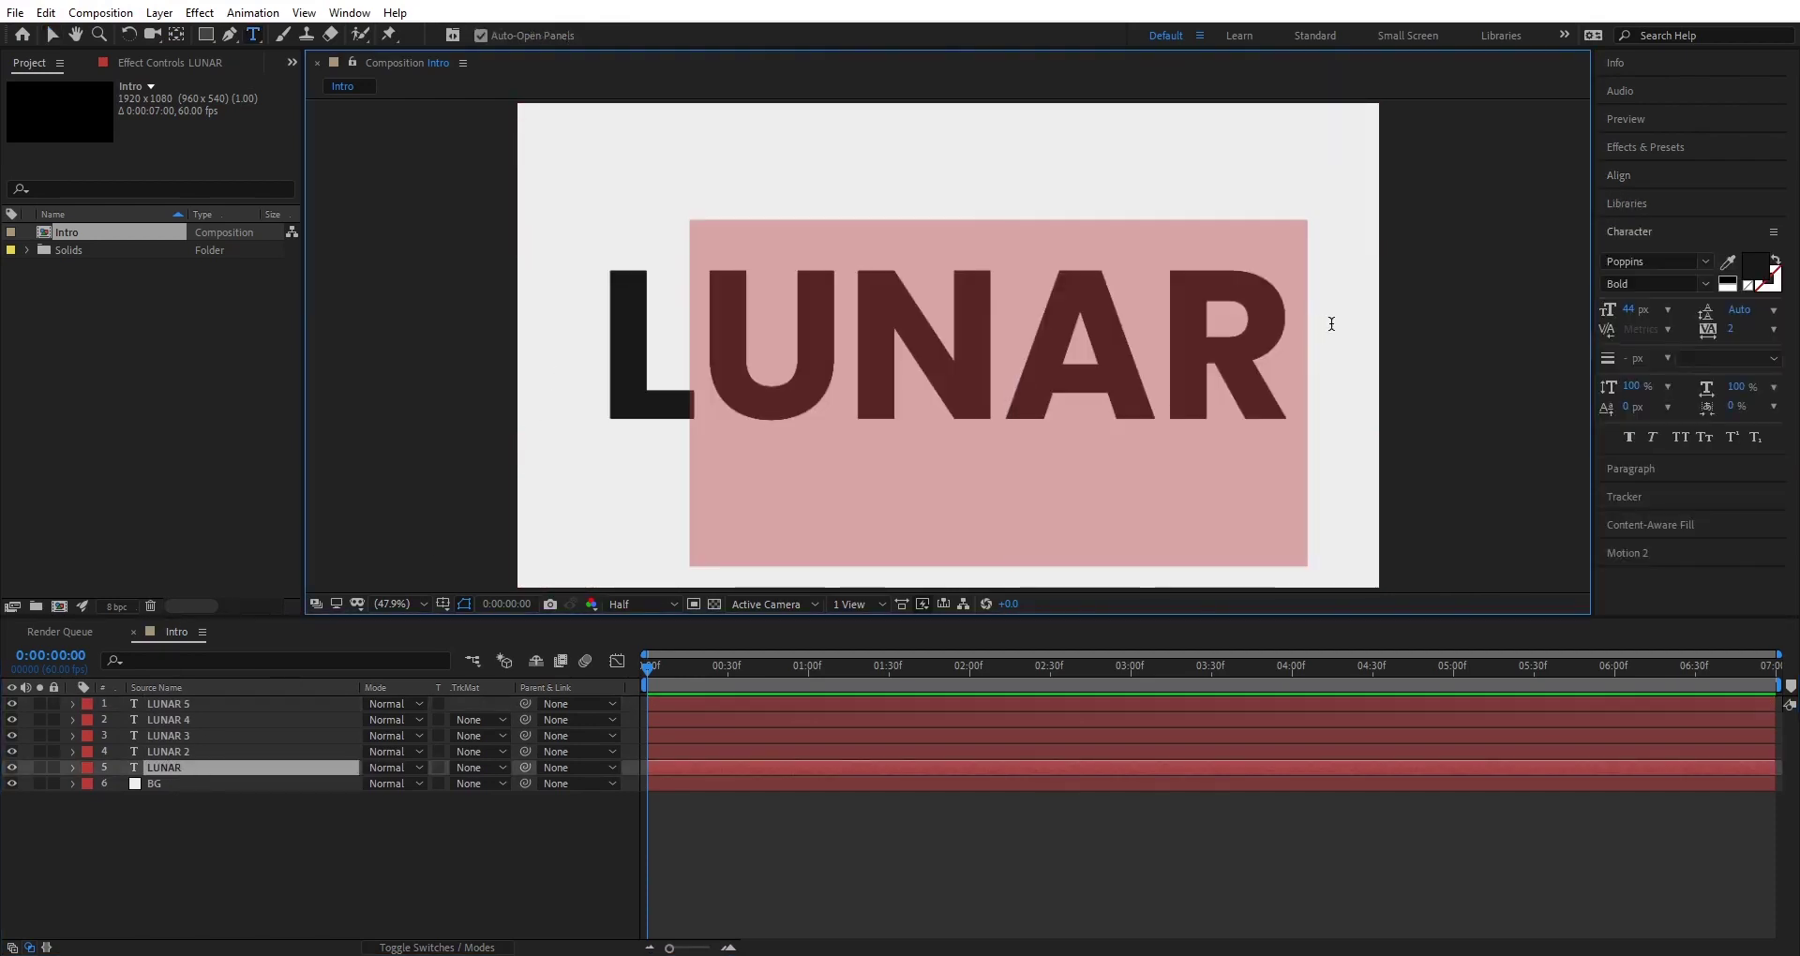
key(BackSpace)
click(281, 853)
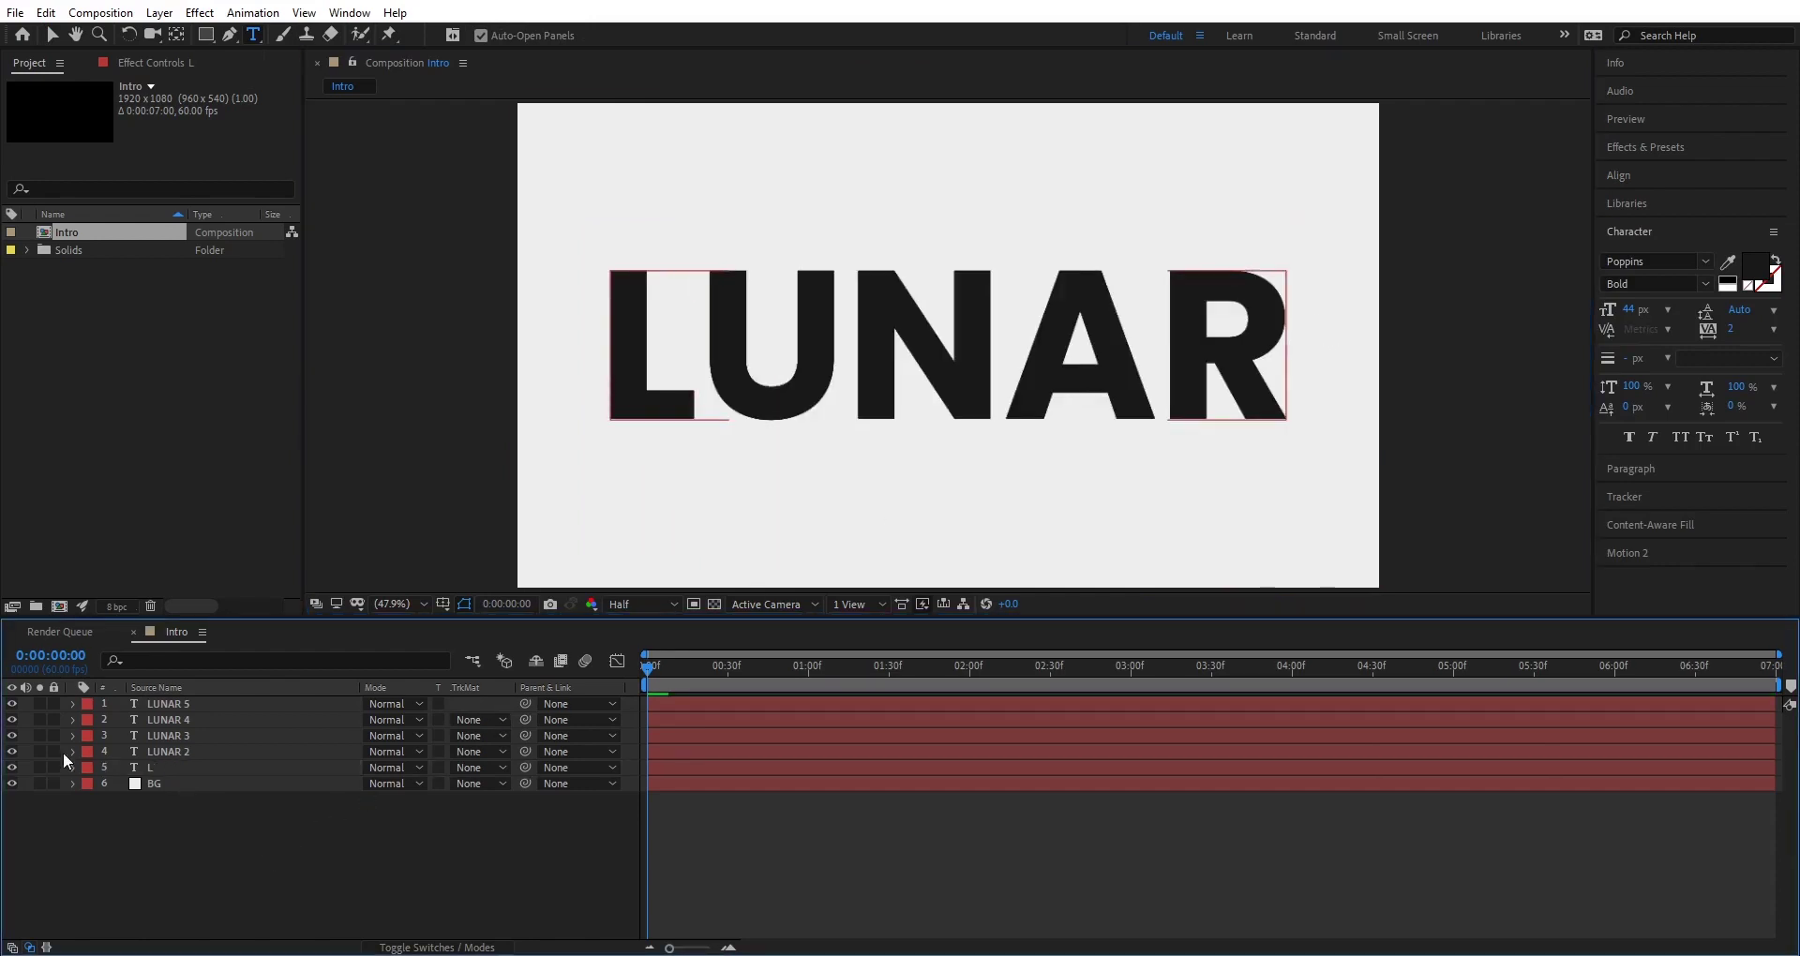
Hide the text layers except LUNAR 2 and reduce that layer's text to the letter U.
drag(14, 752, 11, 704)
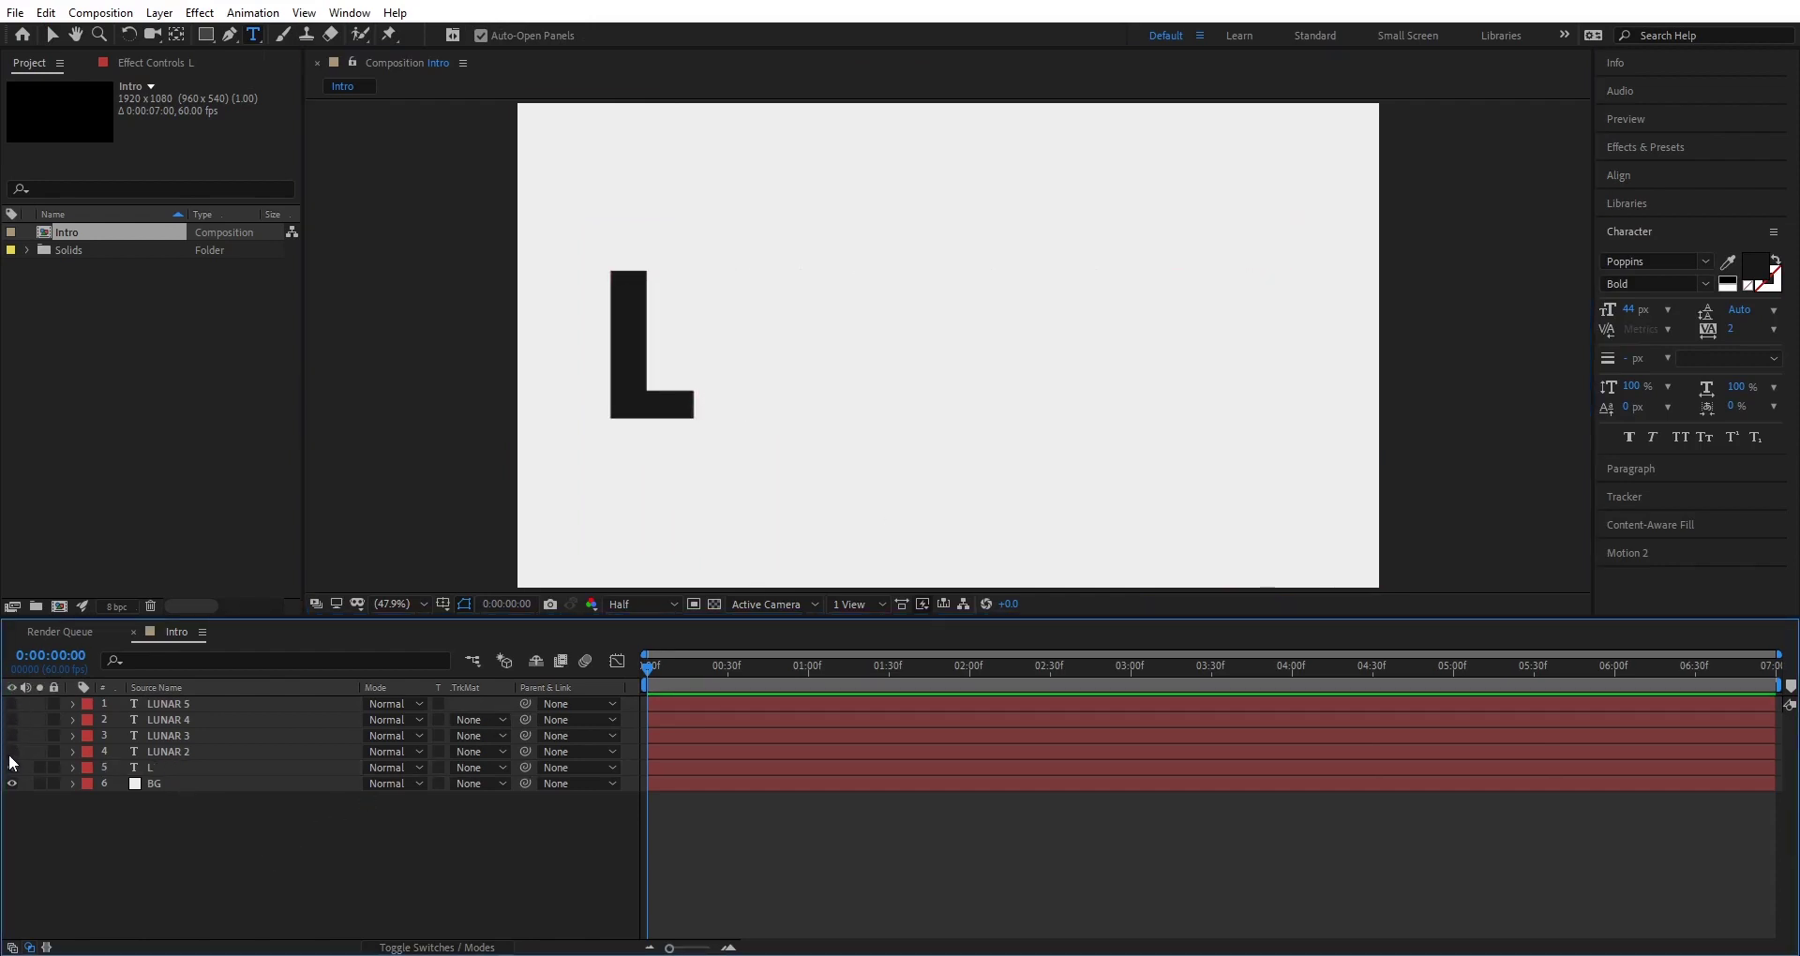
click(12, 753)
click(691, 359)
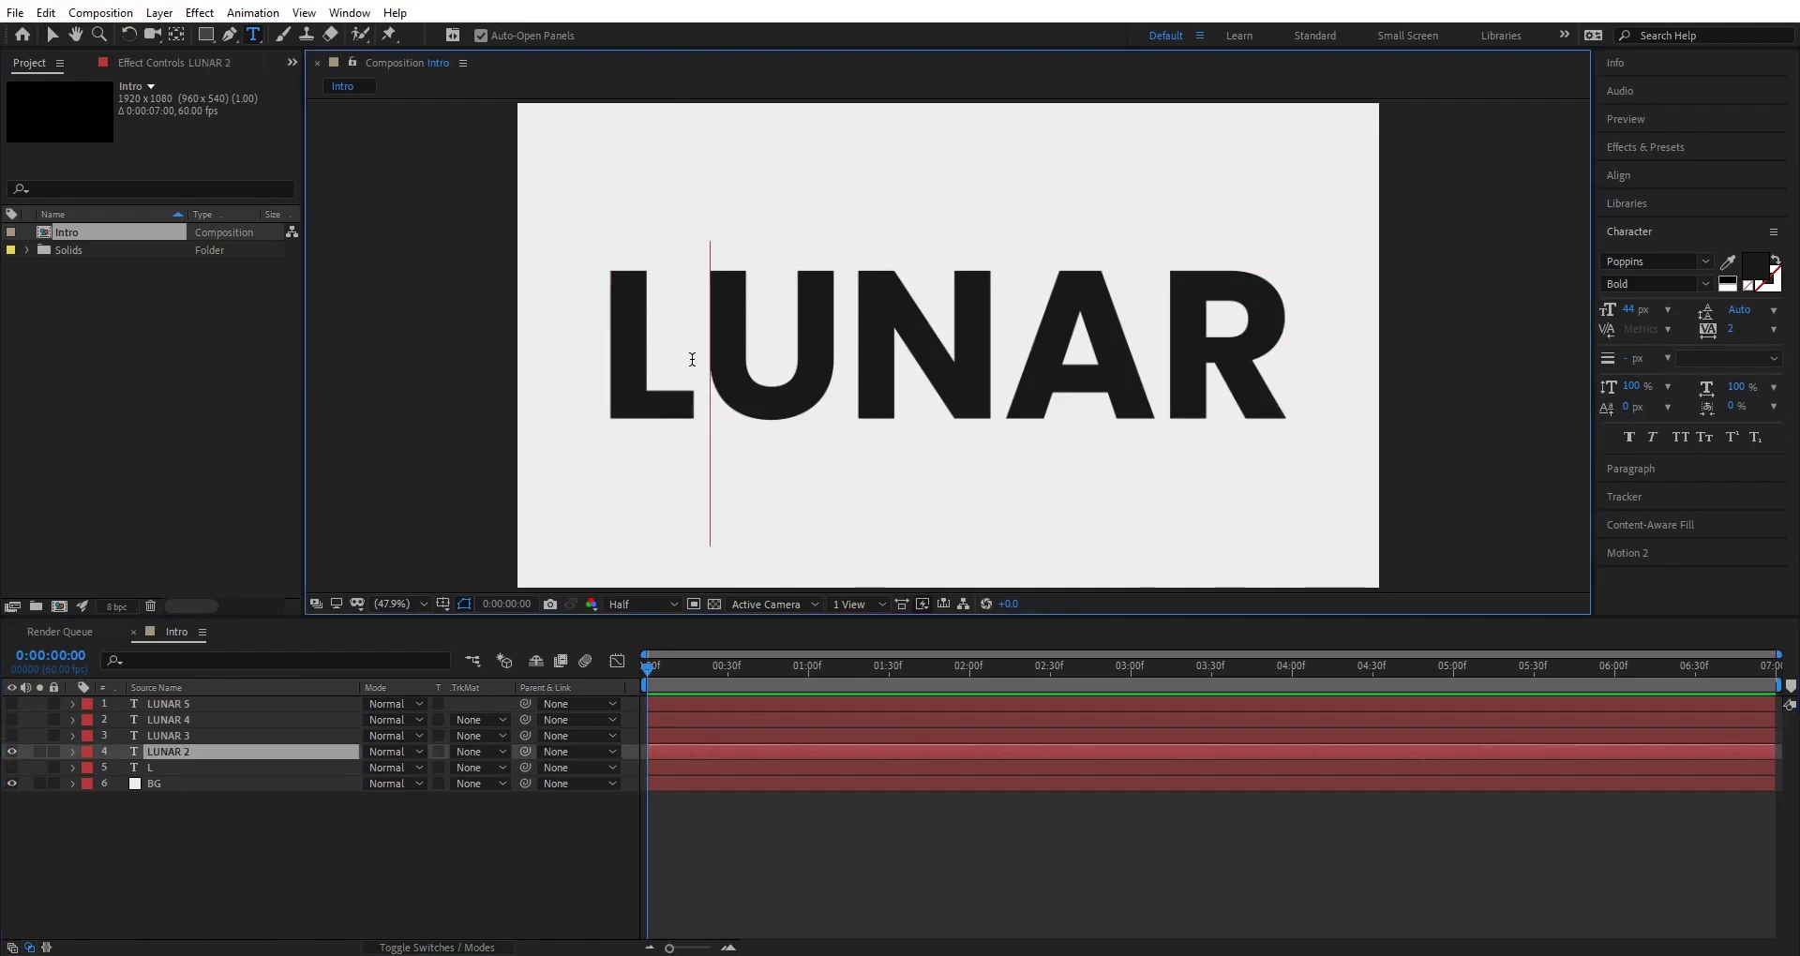
key(BackSpace)
drag(760, 352, 1307, 354)
key(BackSpace)
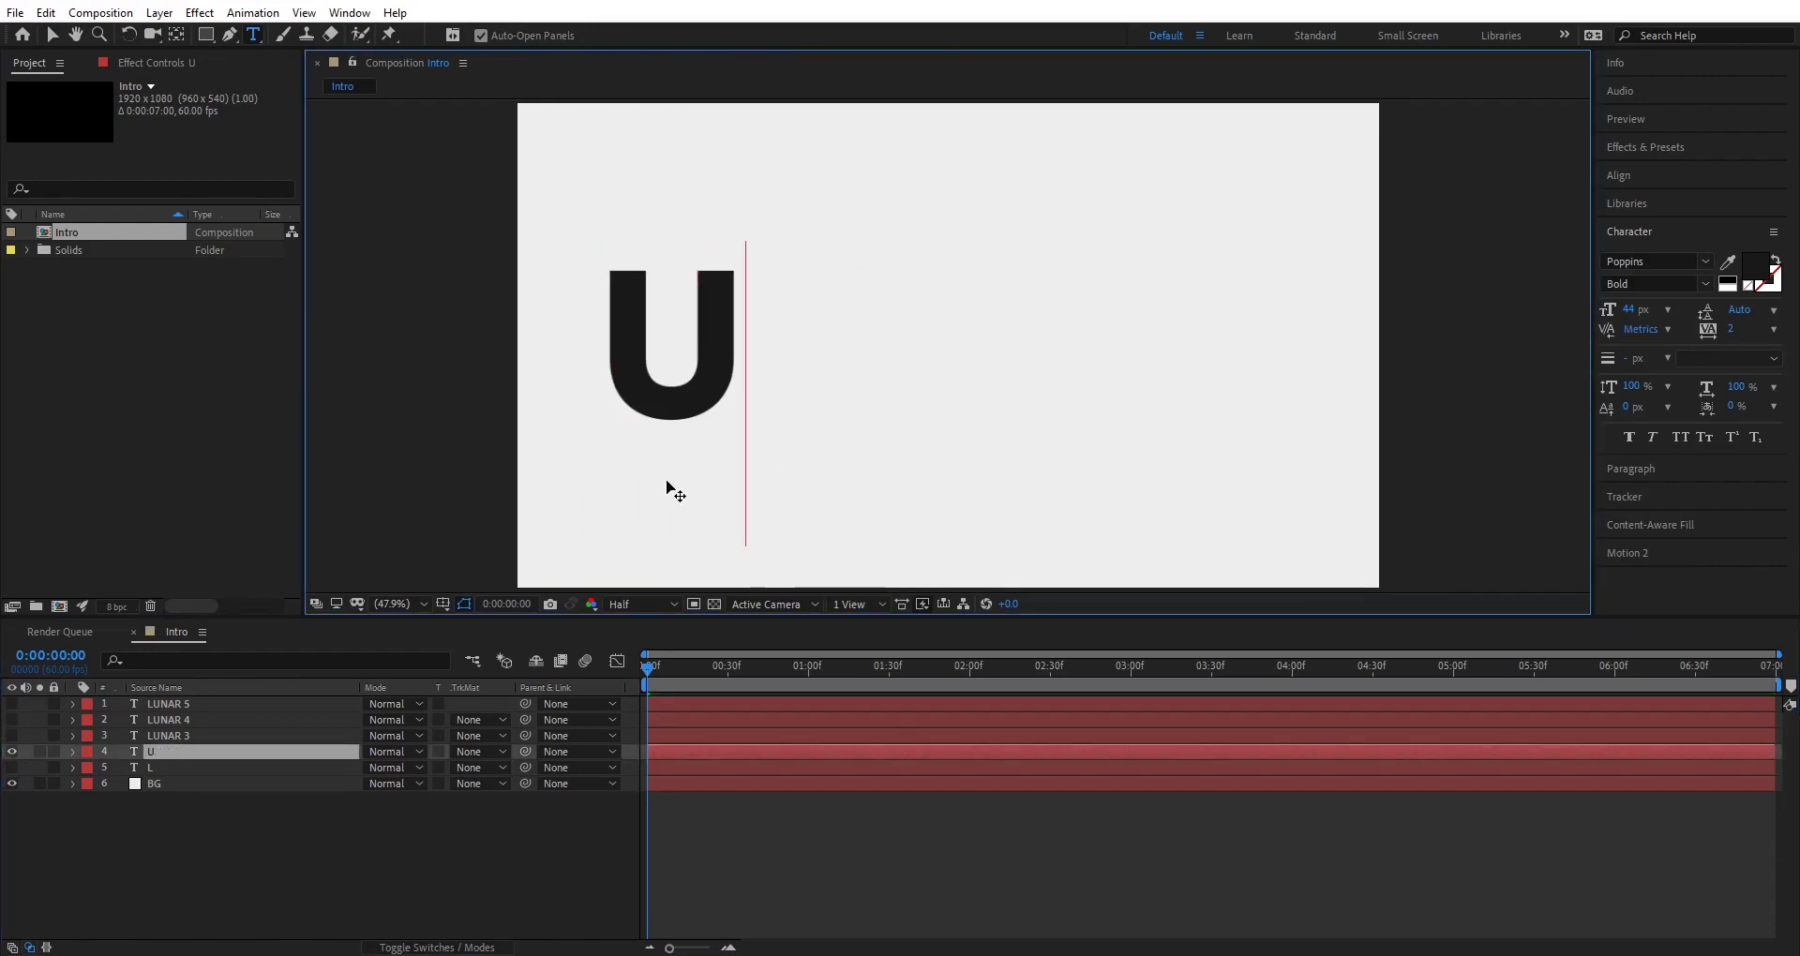
Show the LUNAR 3 layer, hide the U layer, and reduce LUNAR 3's text to the letter N.
click(167, 737)
click(12, 736)
click(12, 752)
drag(846, 347, 575, 342)
key(BackSpace)
drag(751, 347, 1060, 349)
key(BackSpace)
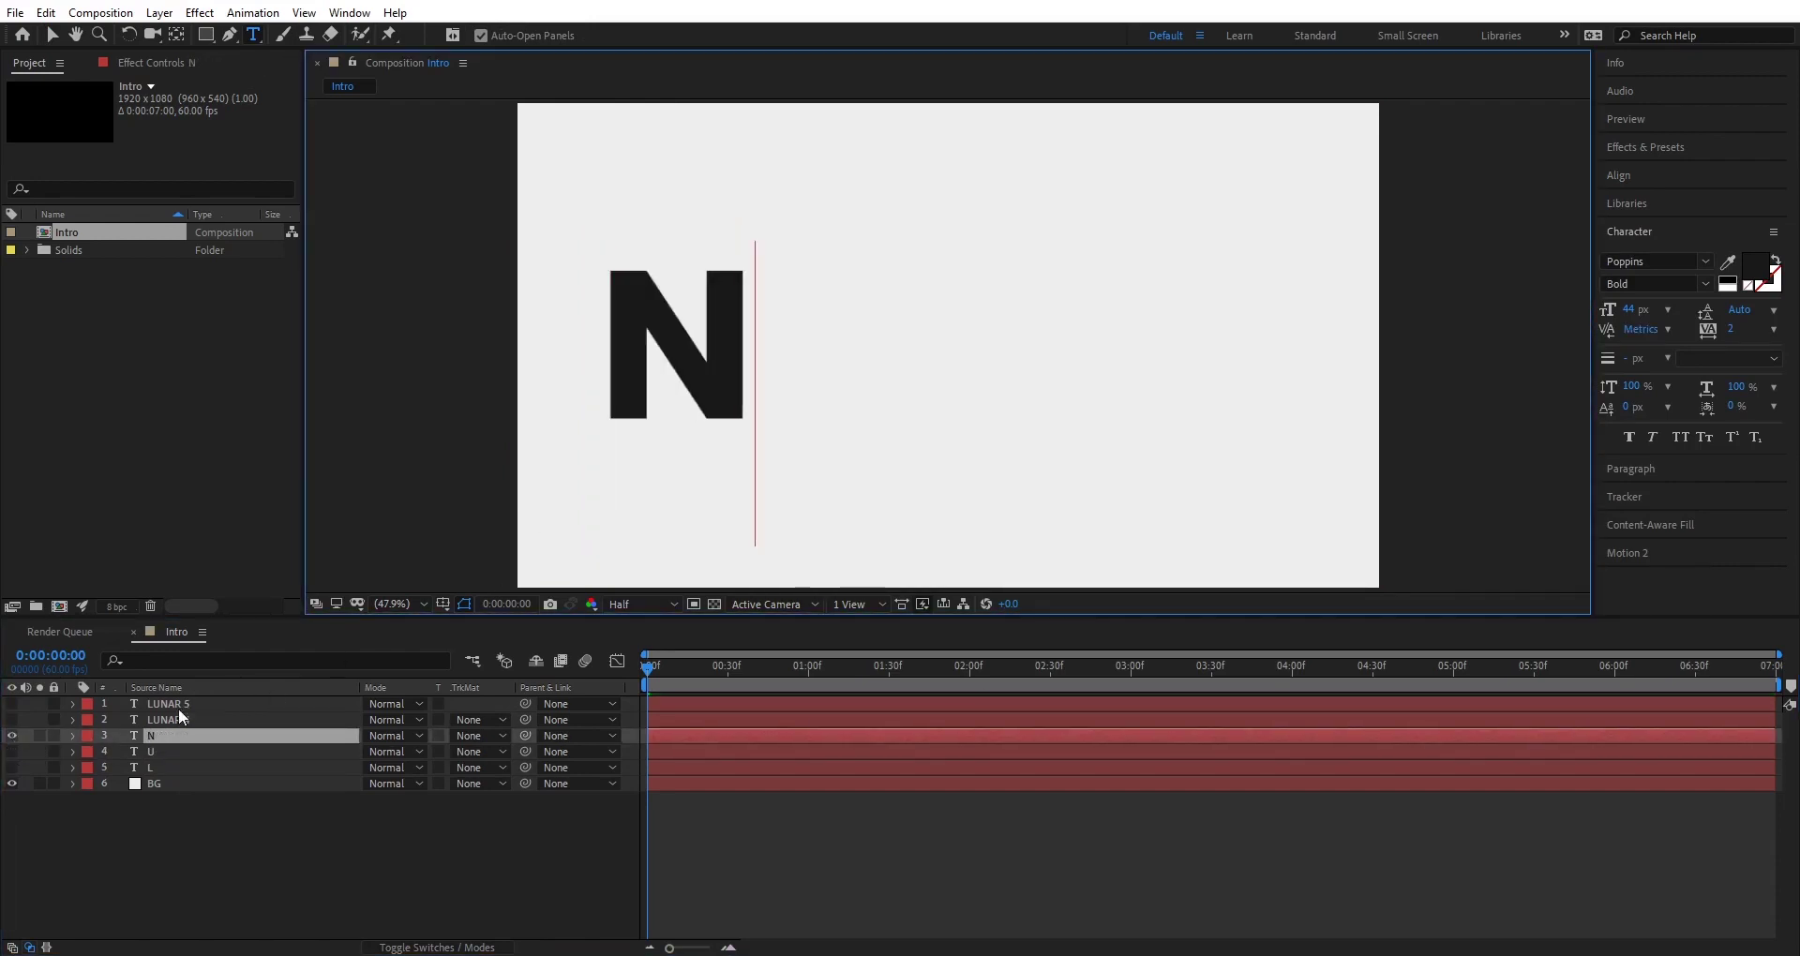
Delete every letter except A from the LUNAR 4 text layer.
click(176, 720)
click(1007, 294)
key(BackSpace)
key(BackSpace)
key(BackSpace)
drag(757, 333, 907, 337)
key(BackSpace)
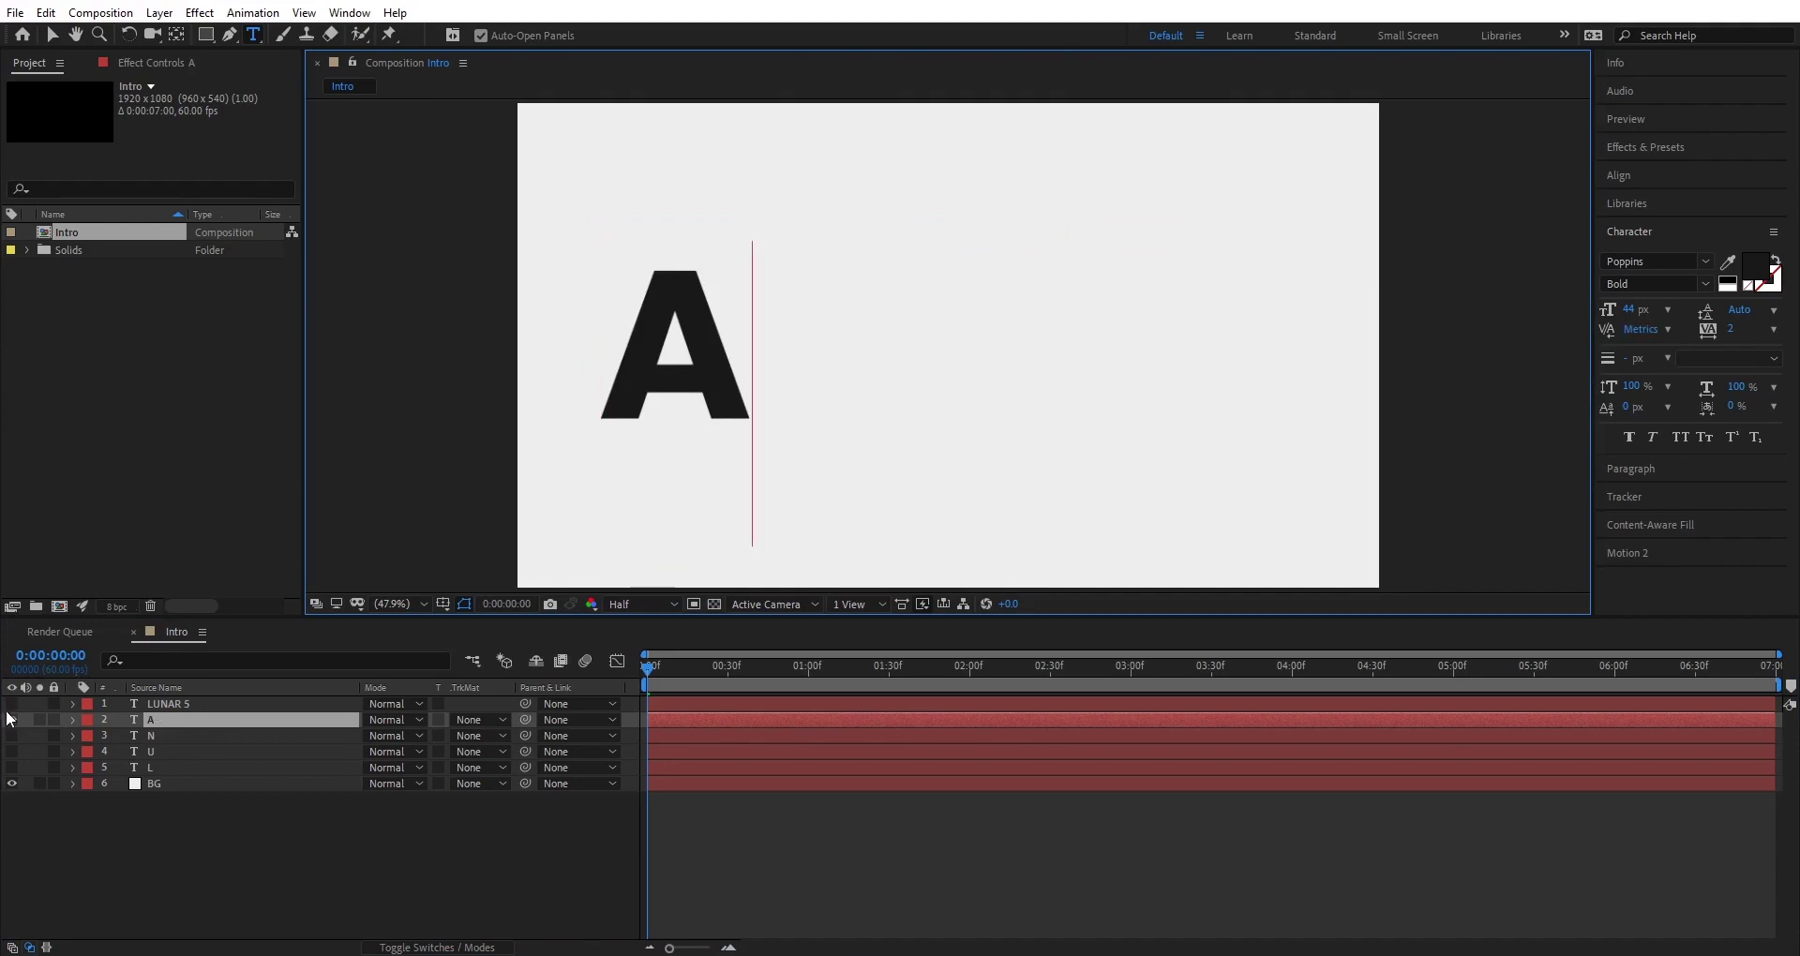
Reduce the LUNAR 5 layer's text to the letter R and make all the letter layers visible again.
click(13, 721)
click(12, 704)
click(169, 704)
drag(1161, 347, 586, 347)
key(BackSpace)
drag(13, 721, 12, 768)
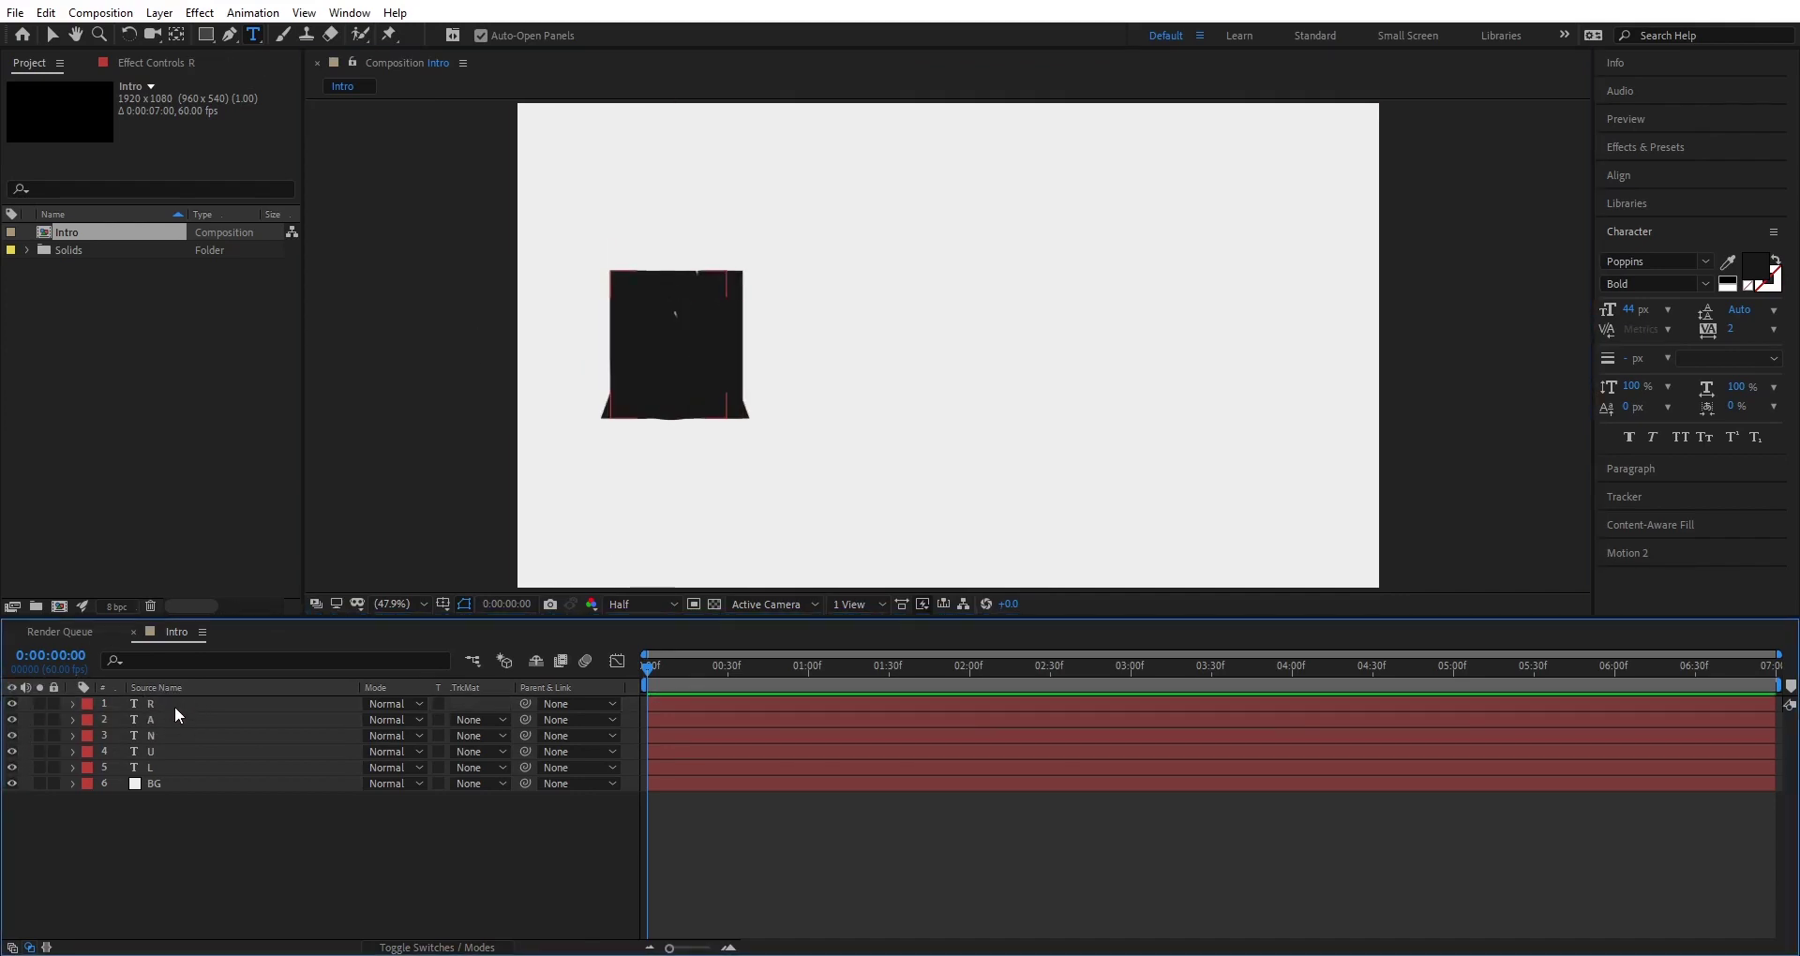
Duplicate the L layer beneath the original, complete the copy's text to LUNAR, fade it, and name it LUNAR Reference.
click(160, 768)
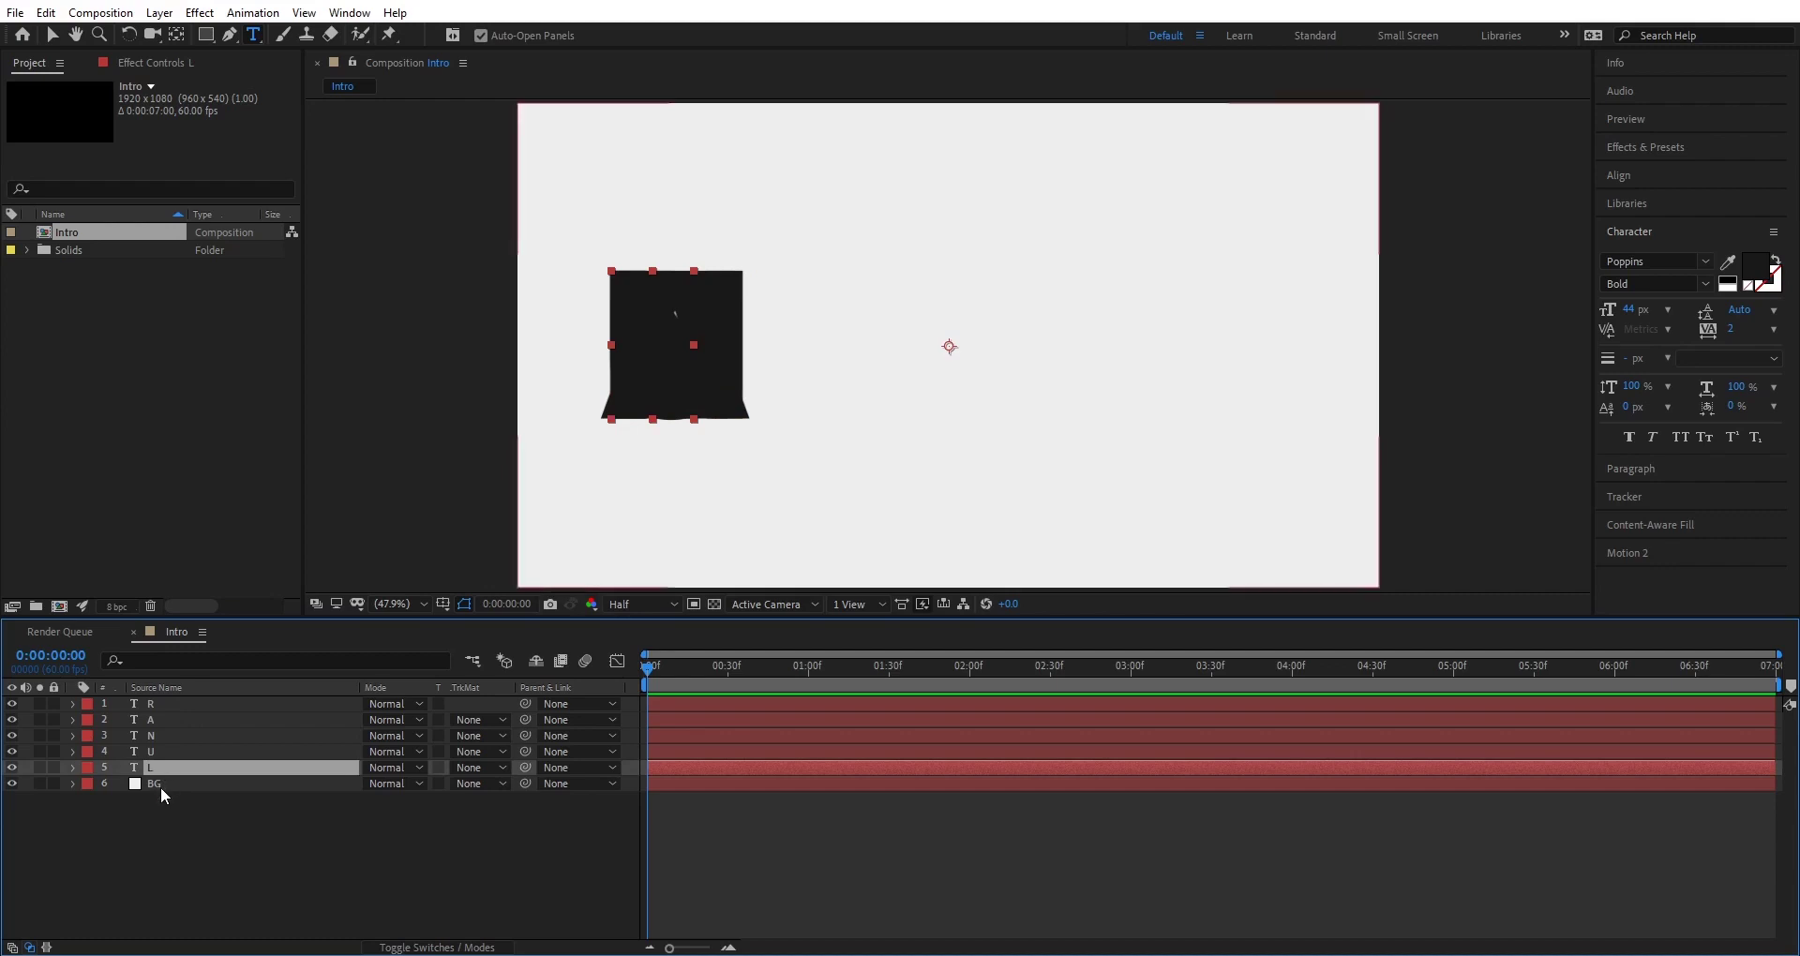
key(ctrl+d)
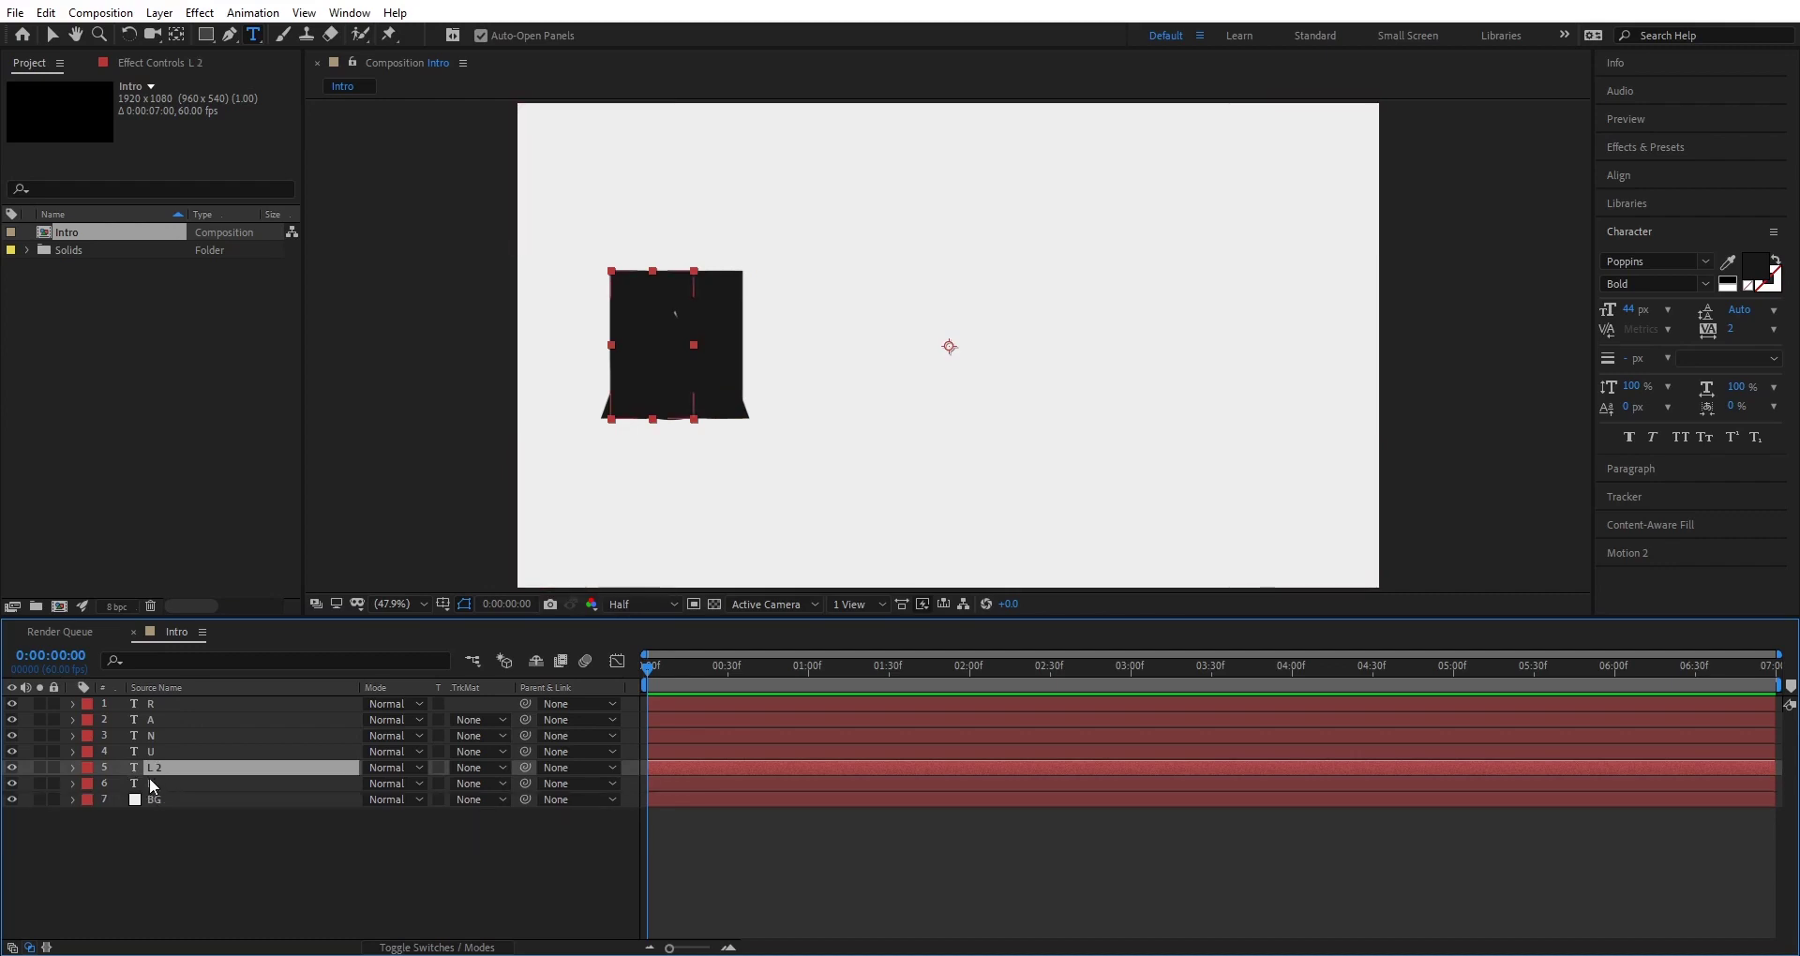
drag(155, 771, 157, 792)
double_click(160, 782)
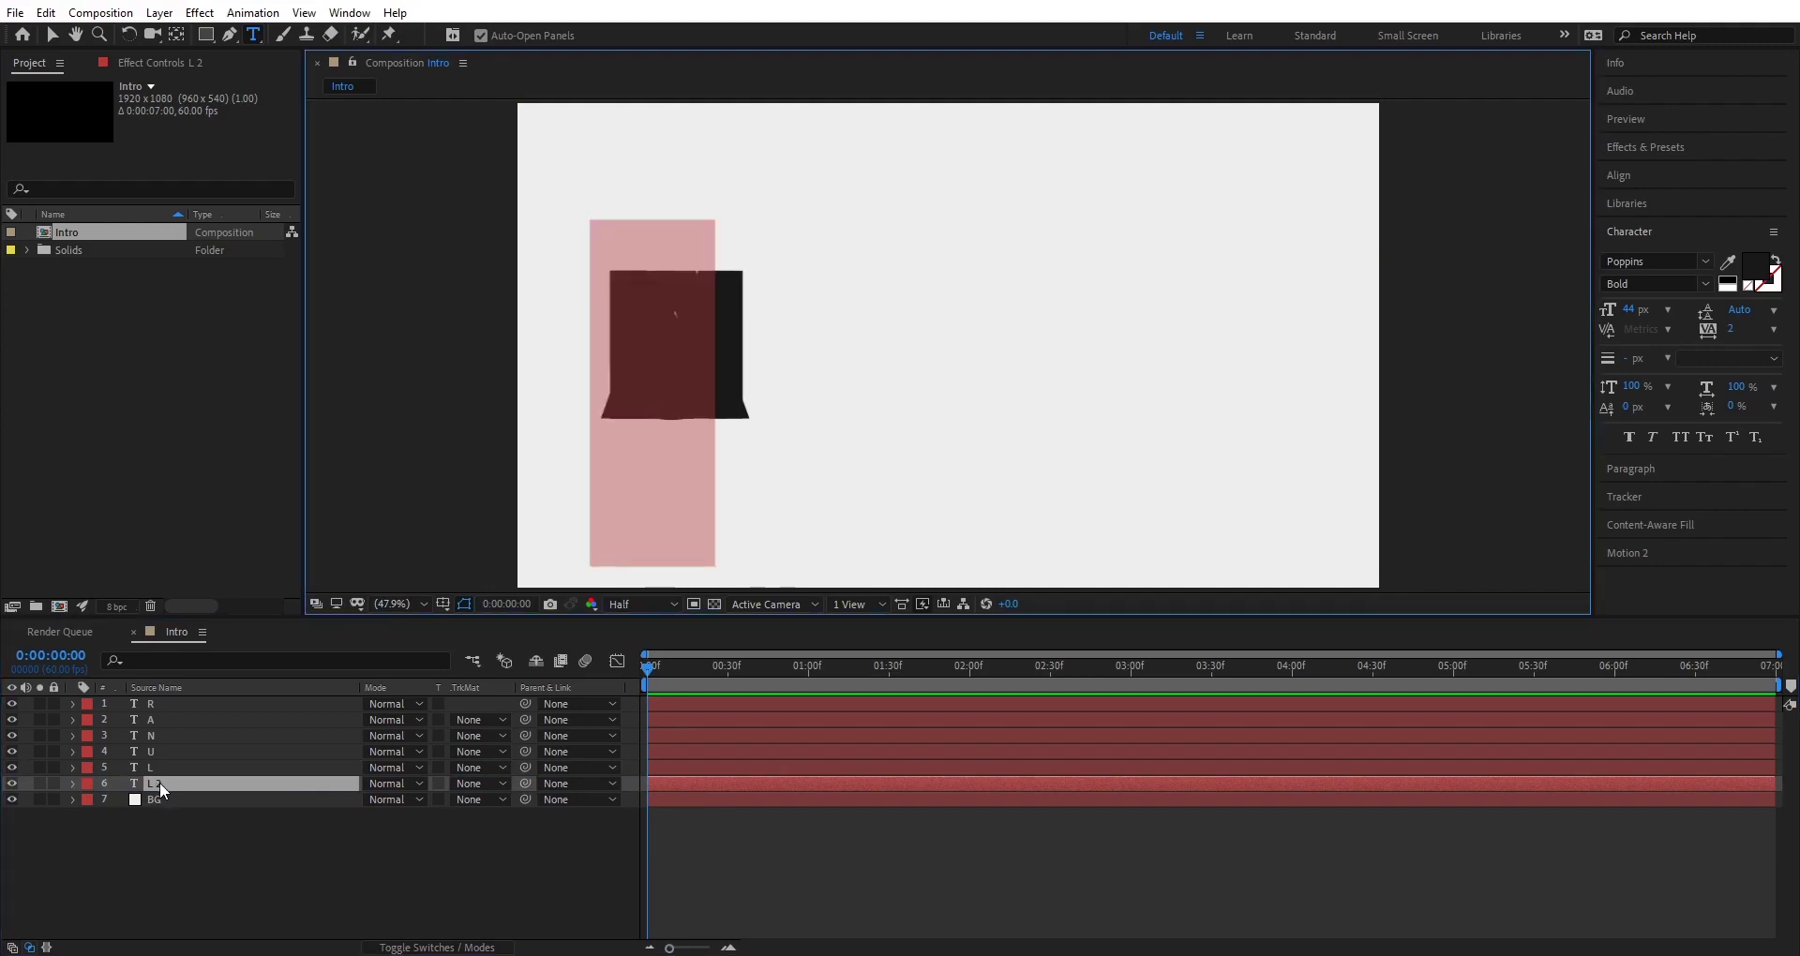
key(Right)
text(UNA)
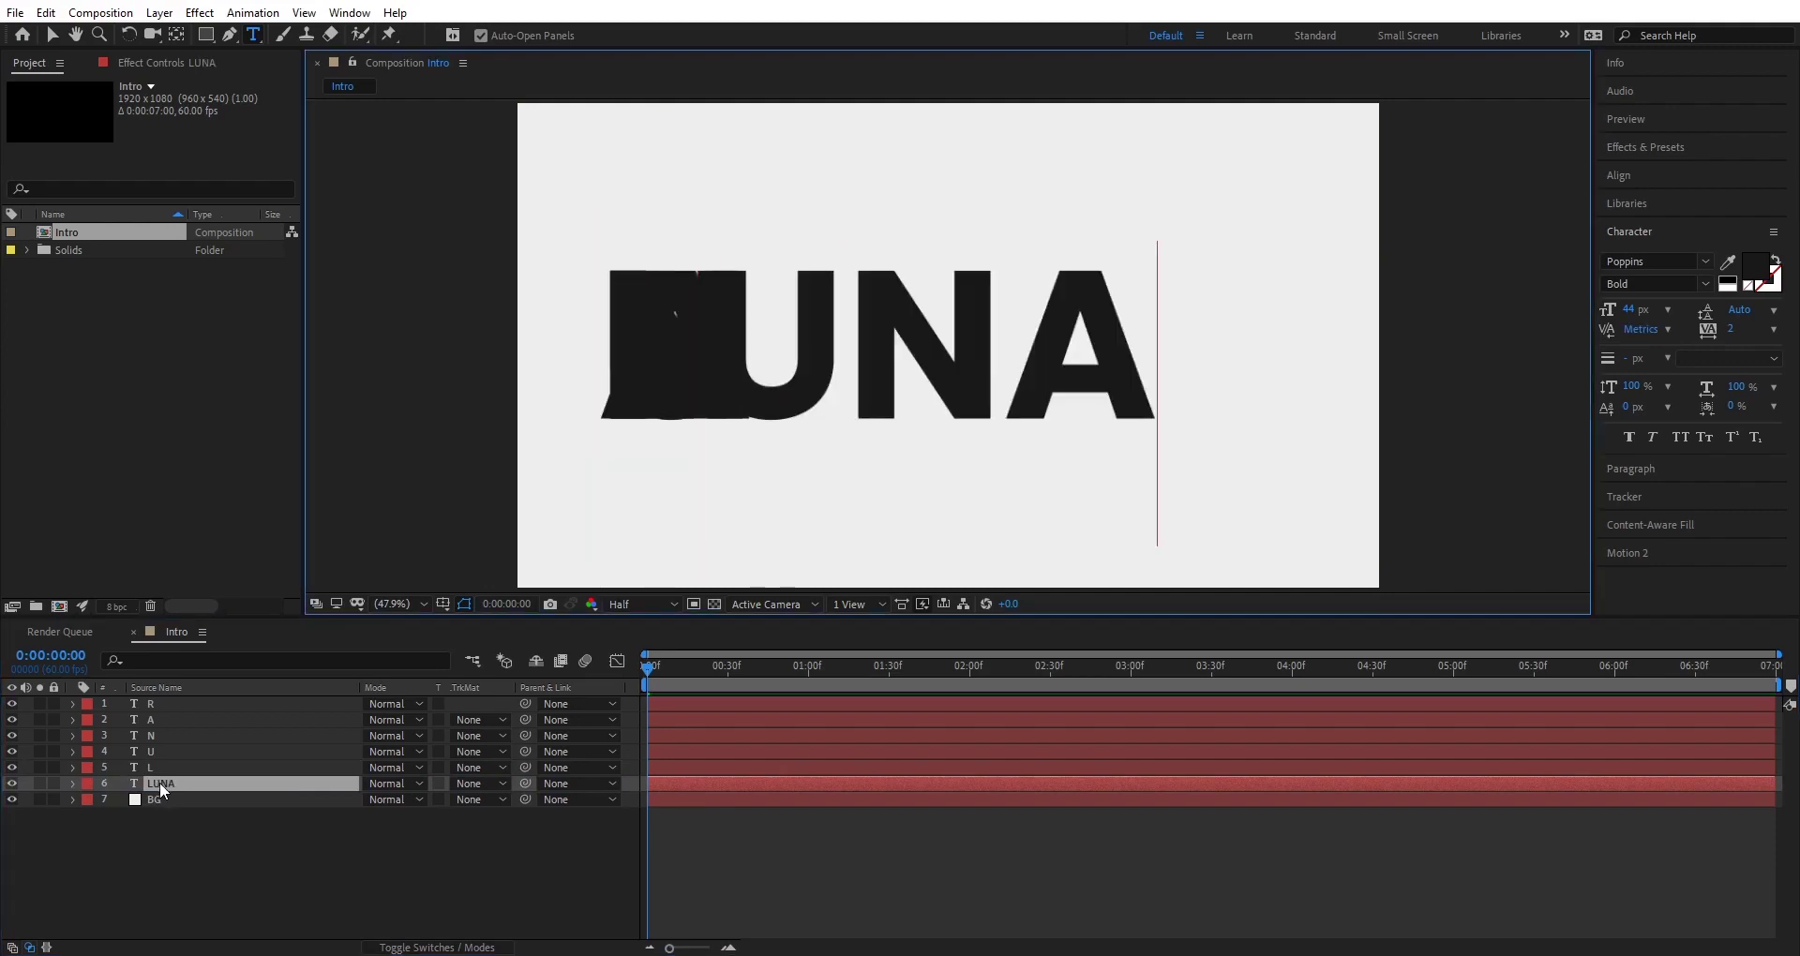
text(R)
click(163, 786)
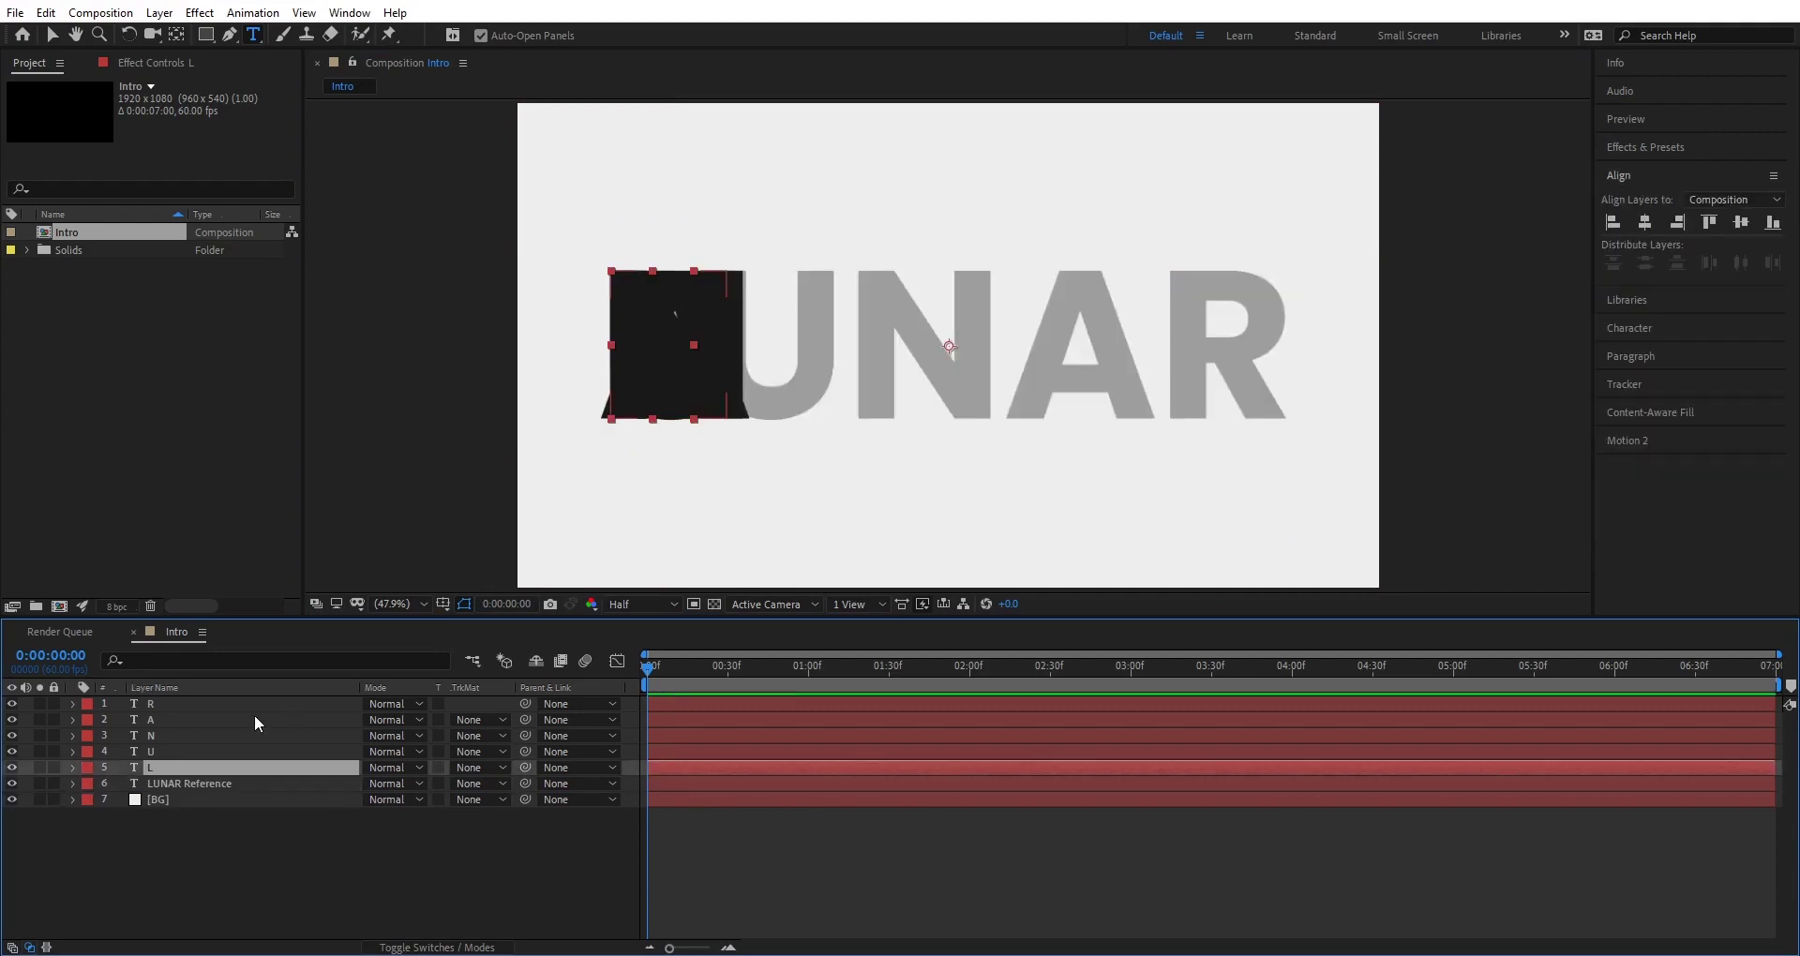
Center the L, U, N, A and R letter layers horizontally in the composition.
click(1626, 175)
click(1645, 223)
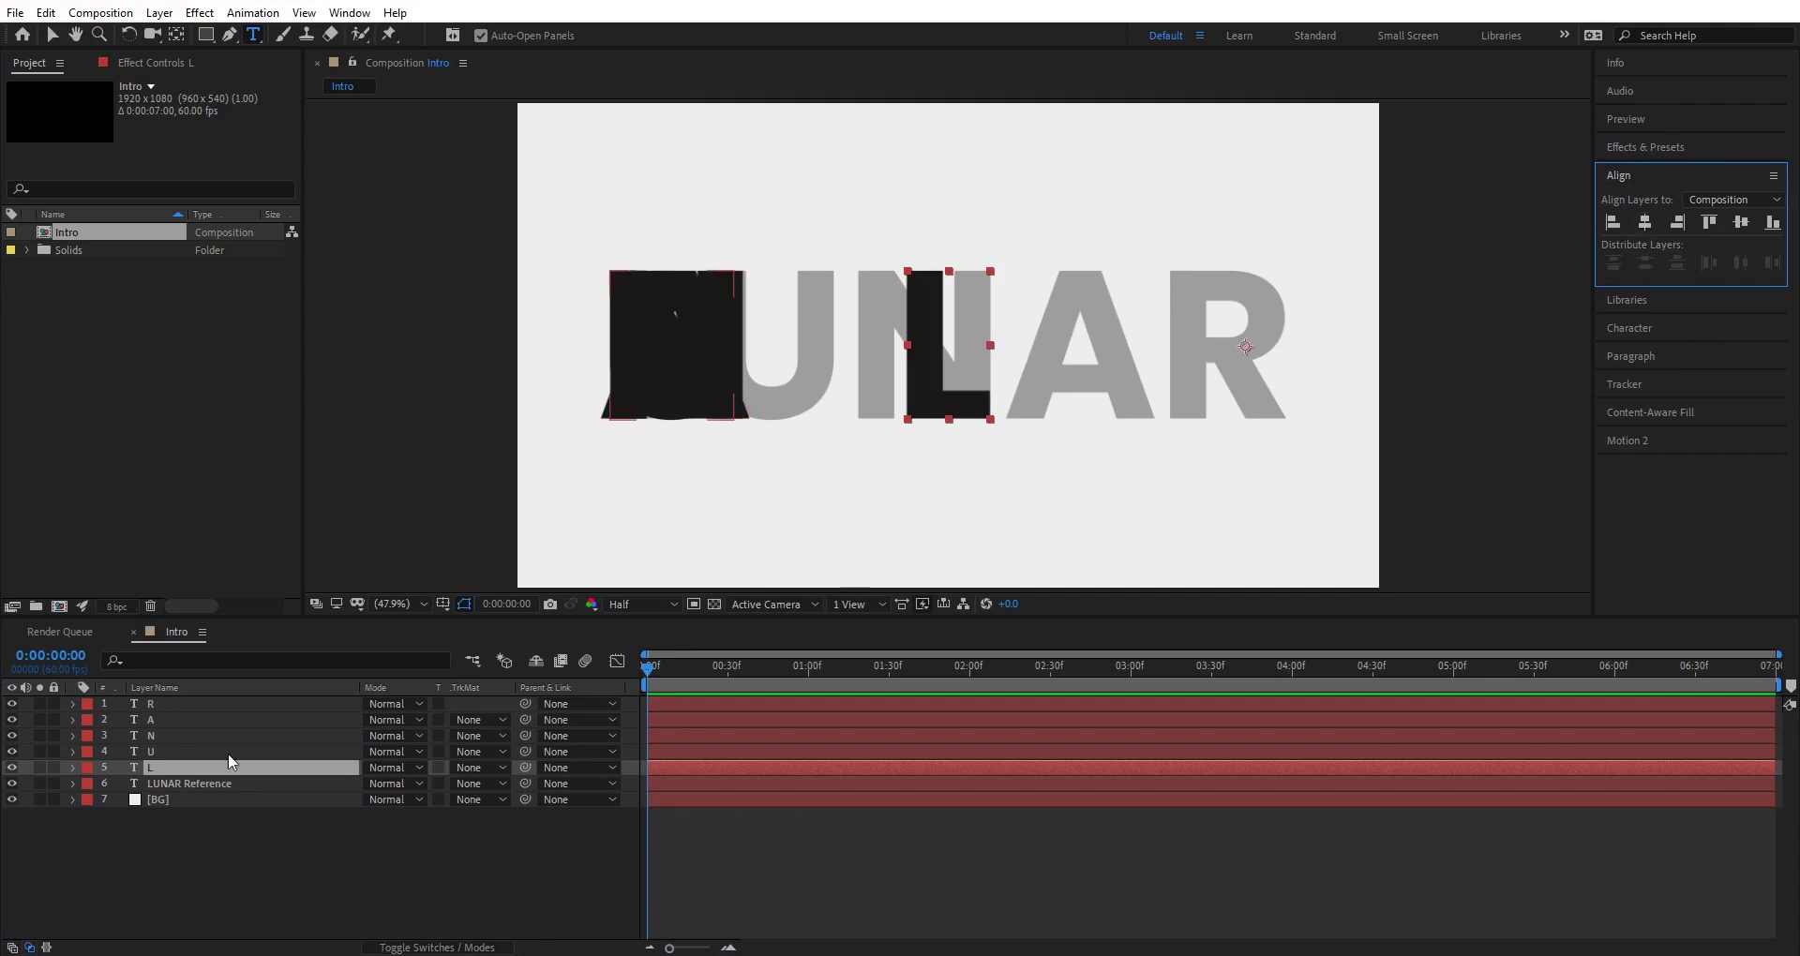
click(153, 752)
click(1644, 222)
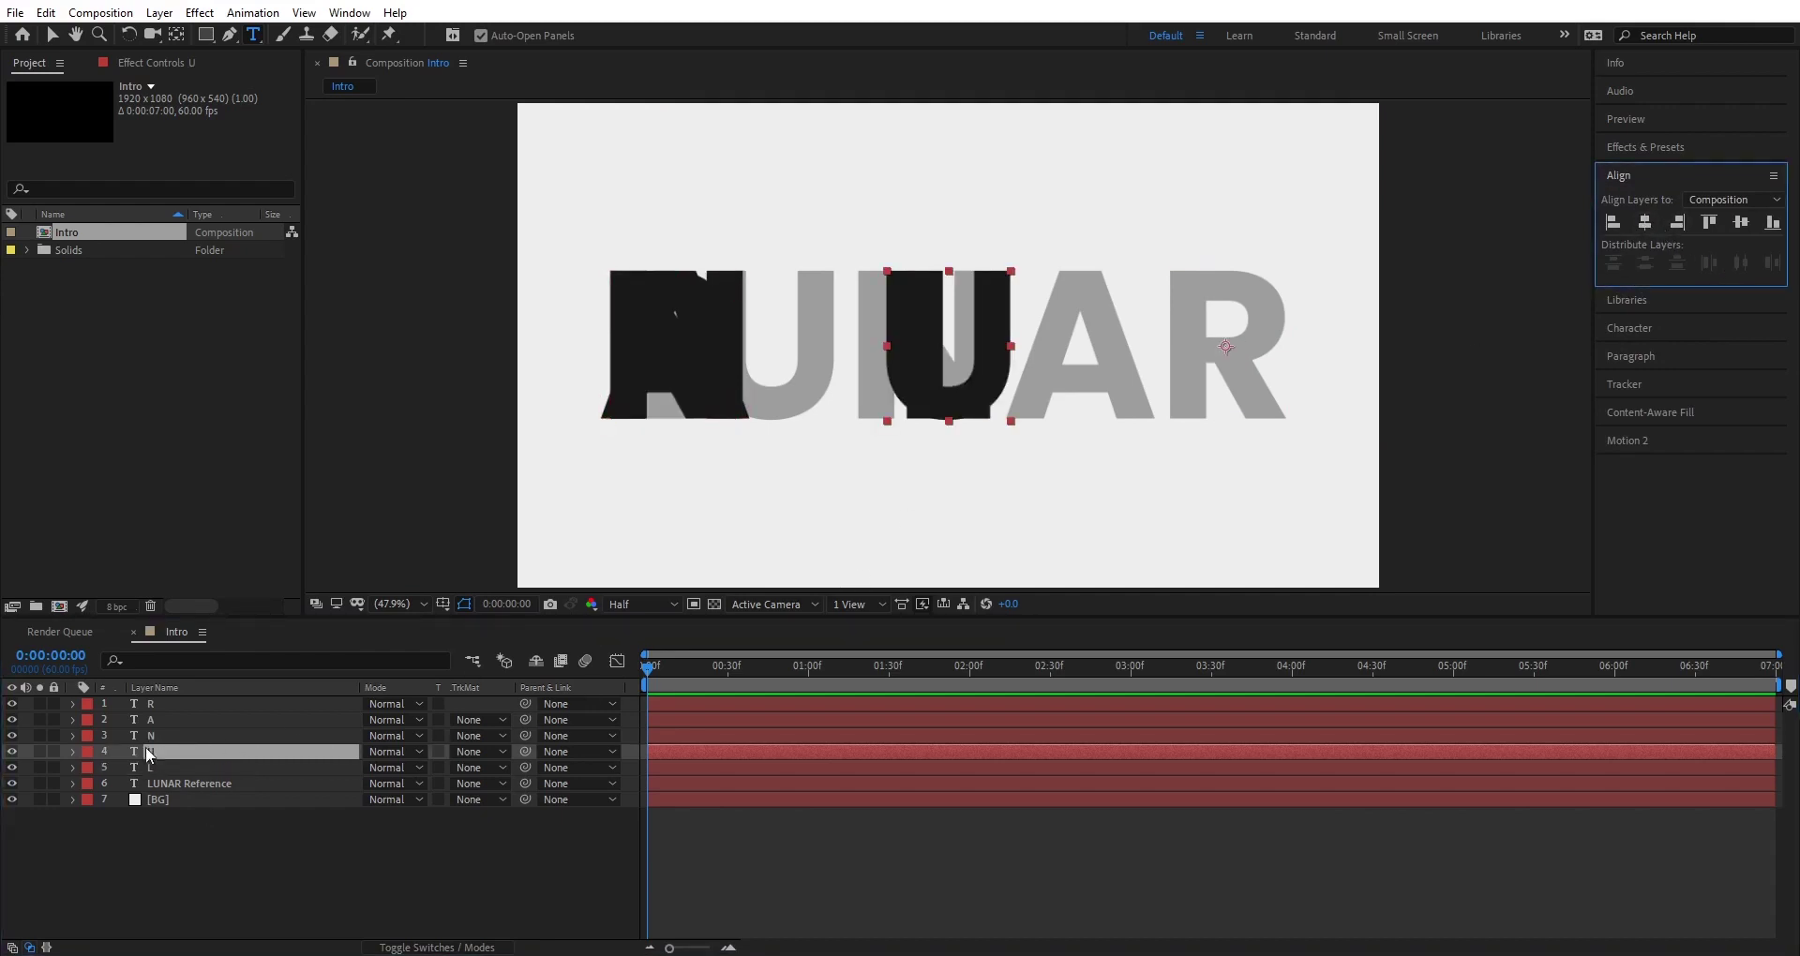
click(152, 736)
click(1645, 222)
click(159, 720)
click(1645, 222)
click(169, 704)
click(1645, 222)
click(300, 848)
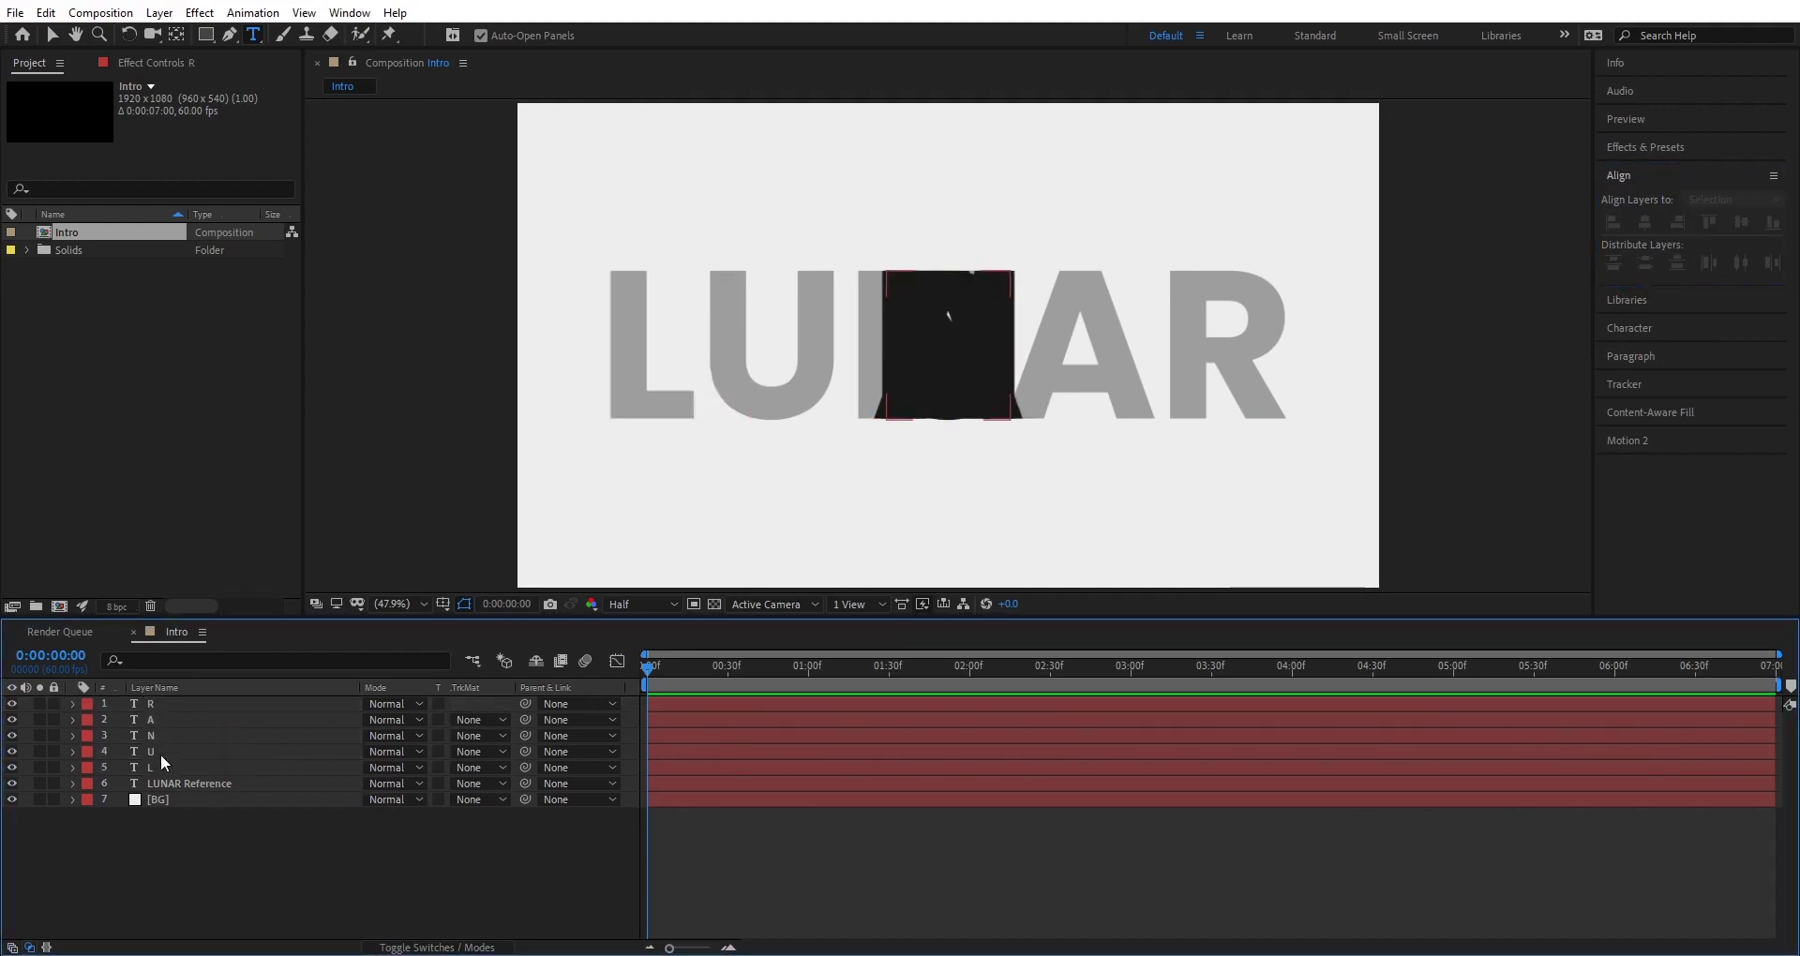
Pre-compose the L layer as L Comp, moving all attributes into the new composition.
click(149, 767)
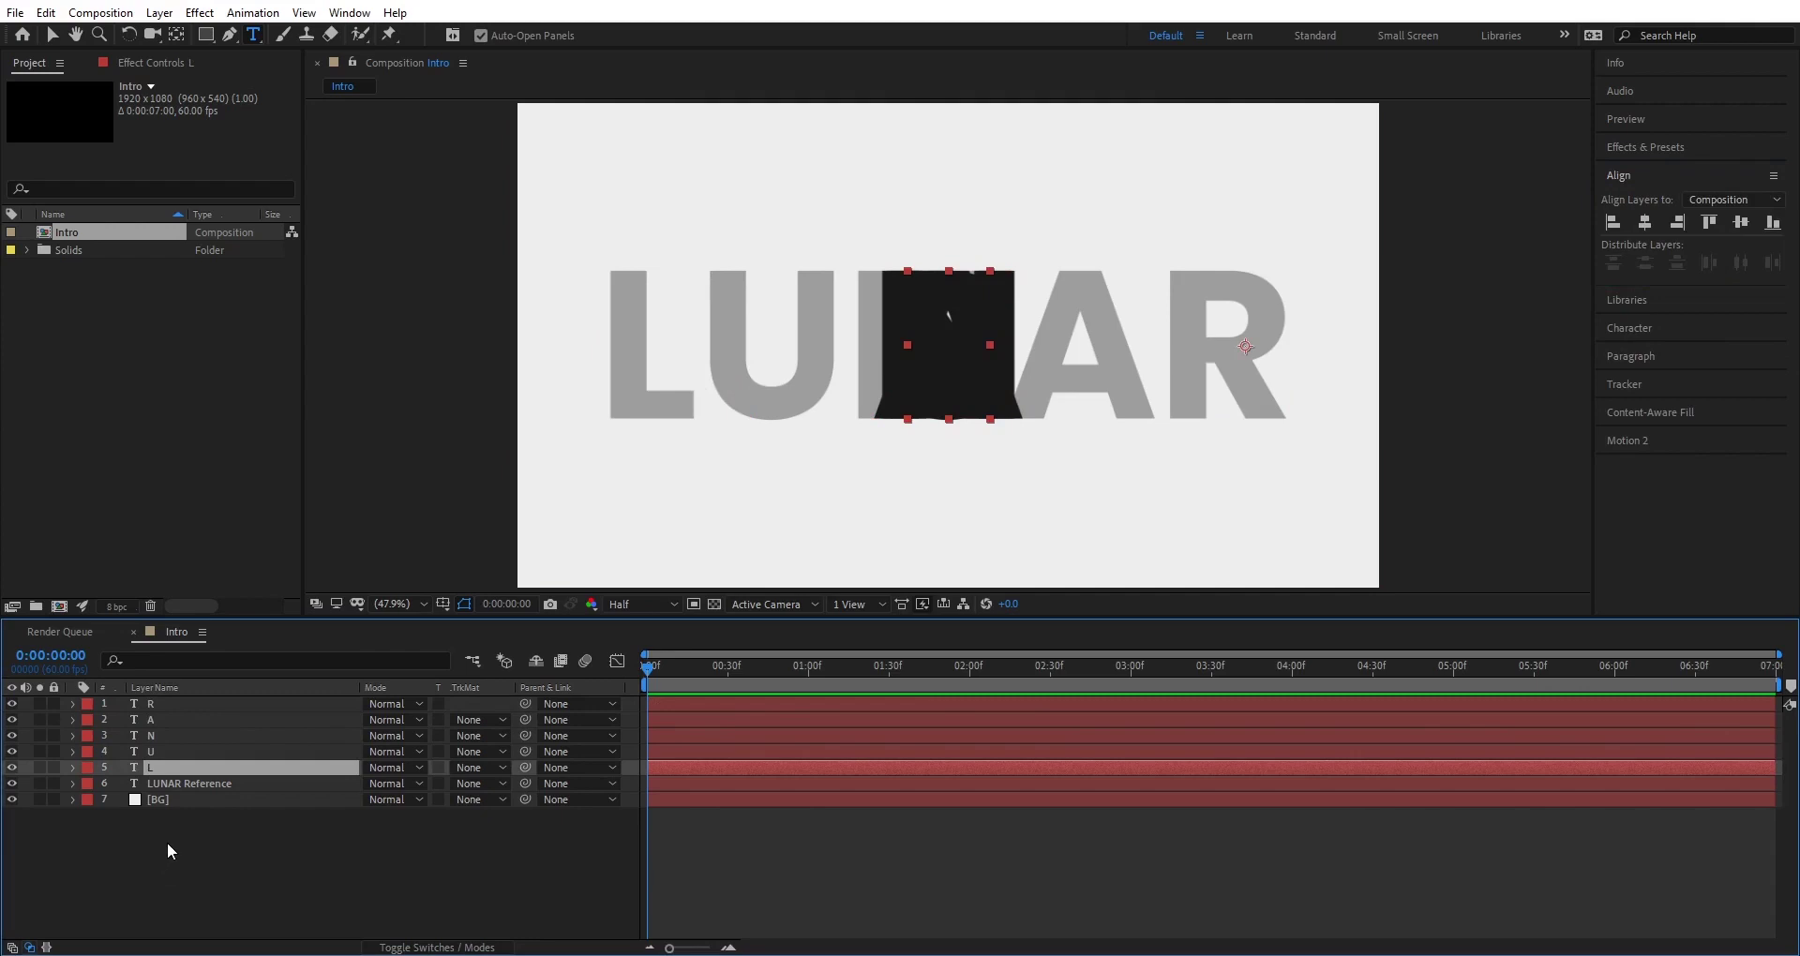
click(159, 12)
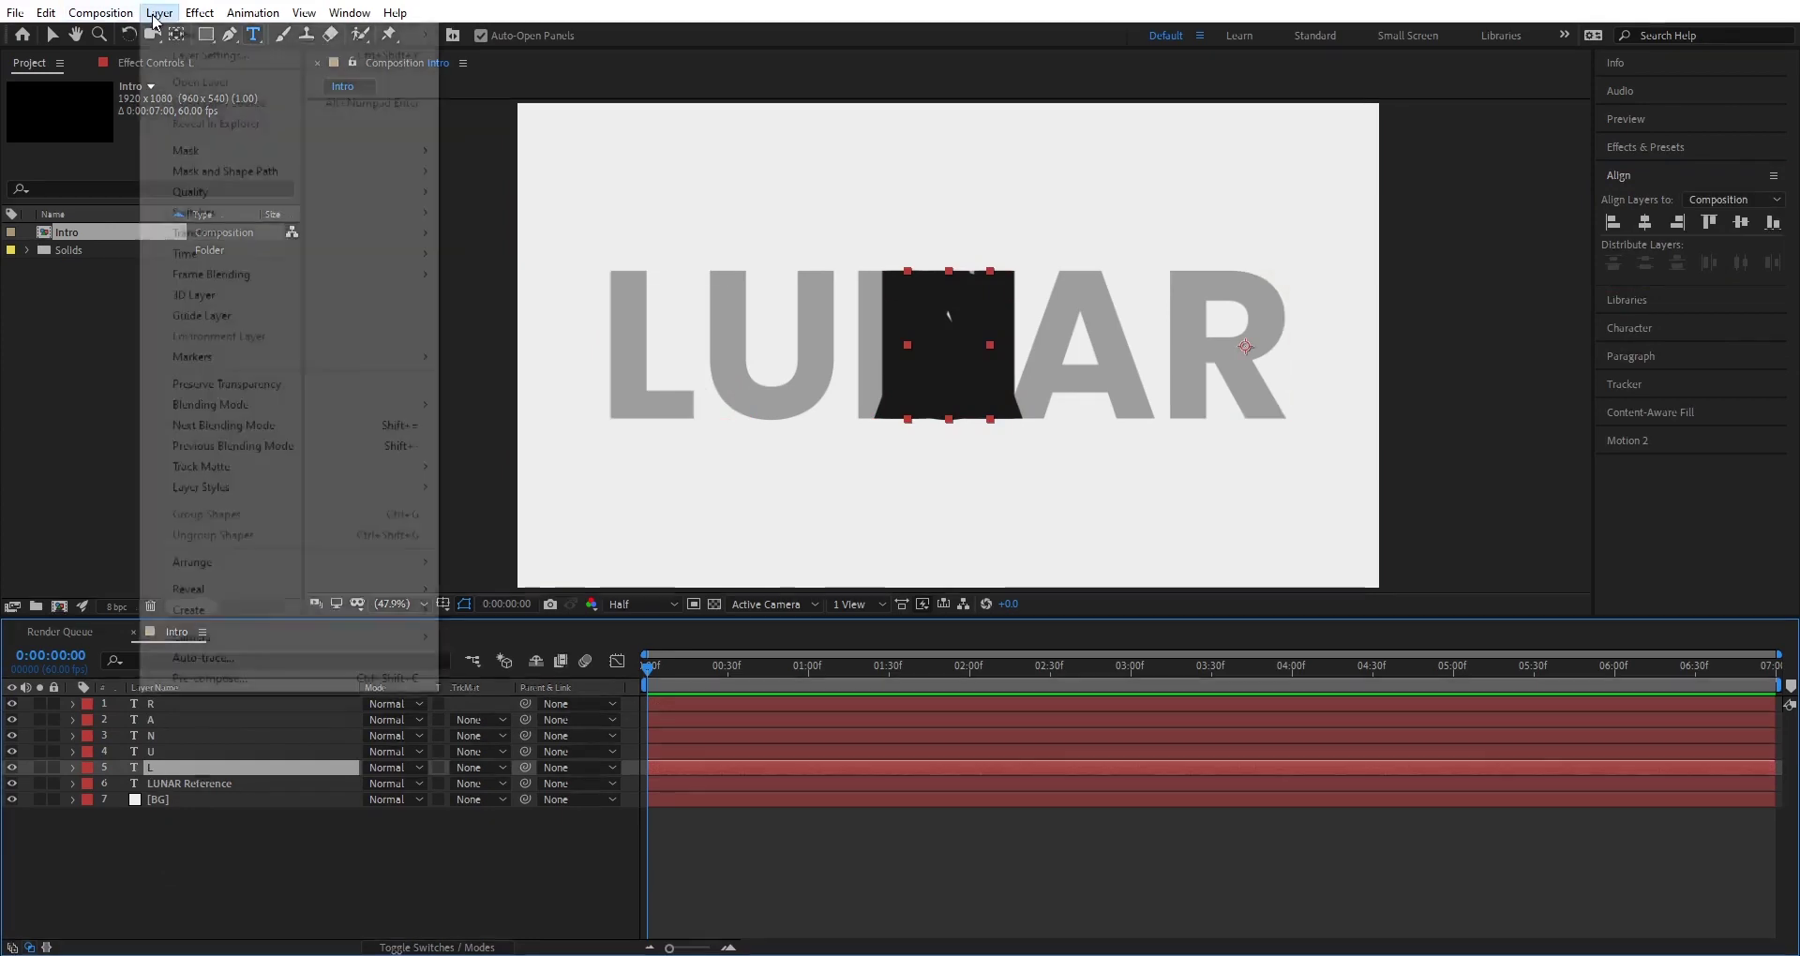
click(210, 678)
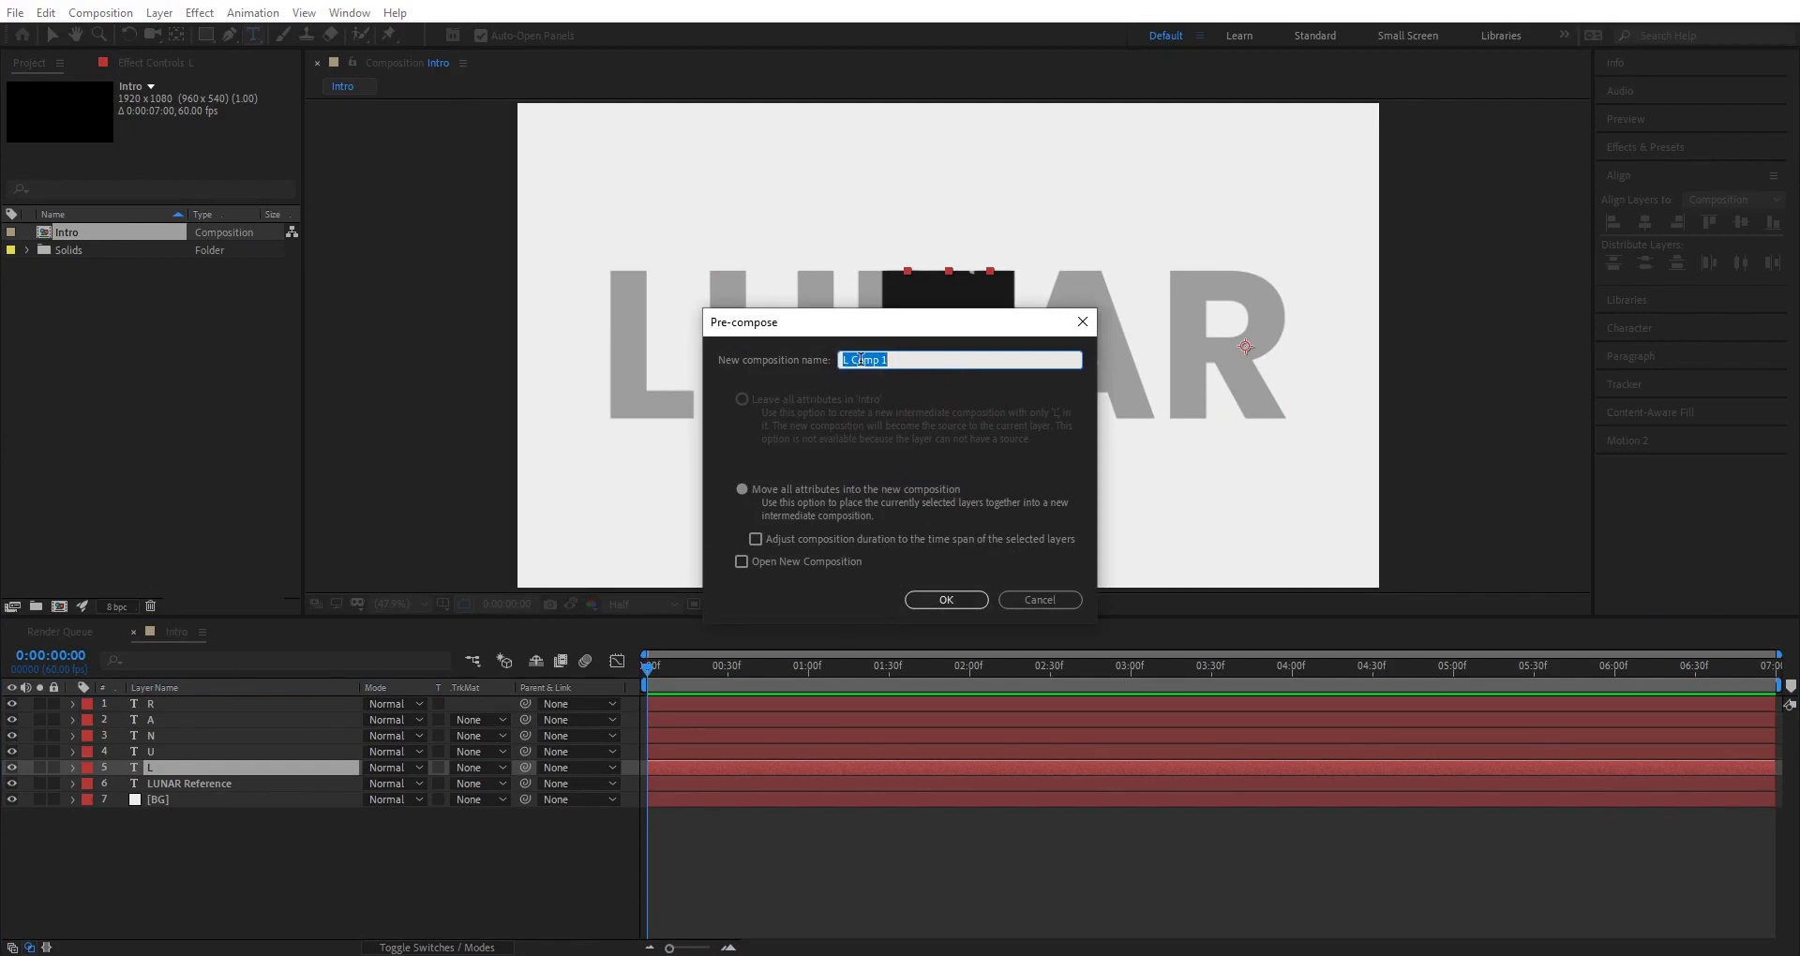
double_click(892, 360)
click(940, 597)
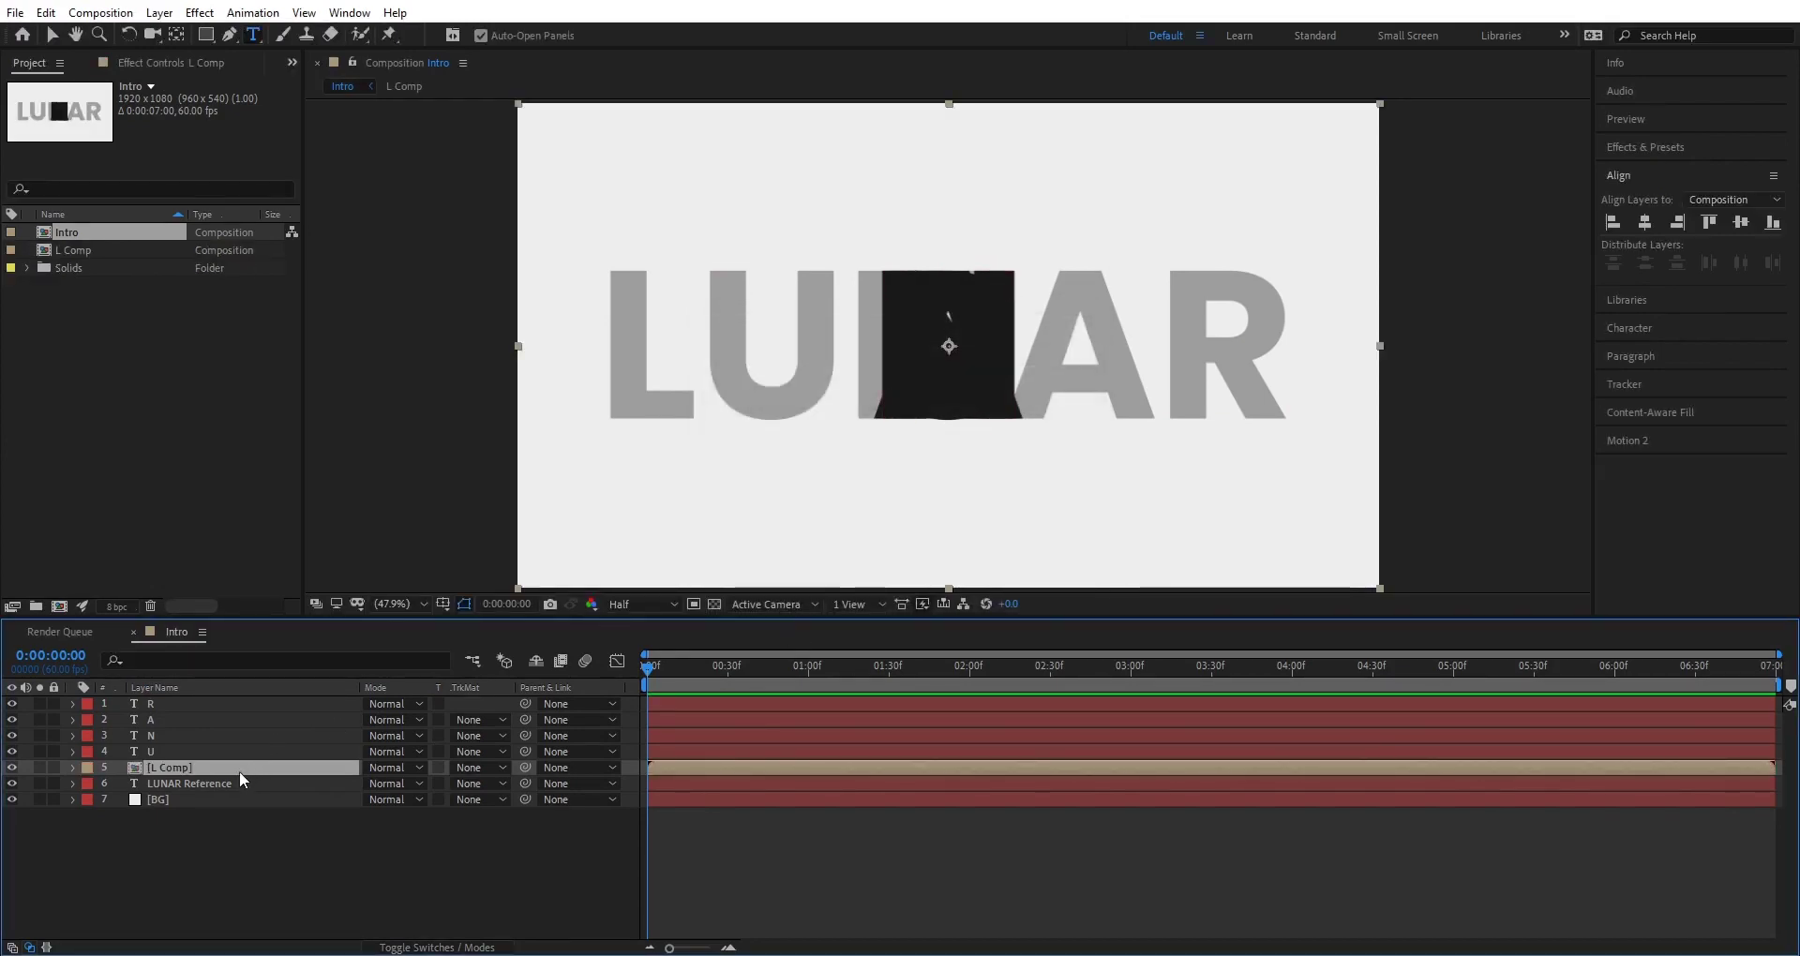
Open L Comp and show its background as a transparency grid, with the Selection tool active.
double_click(176, 769)
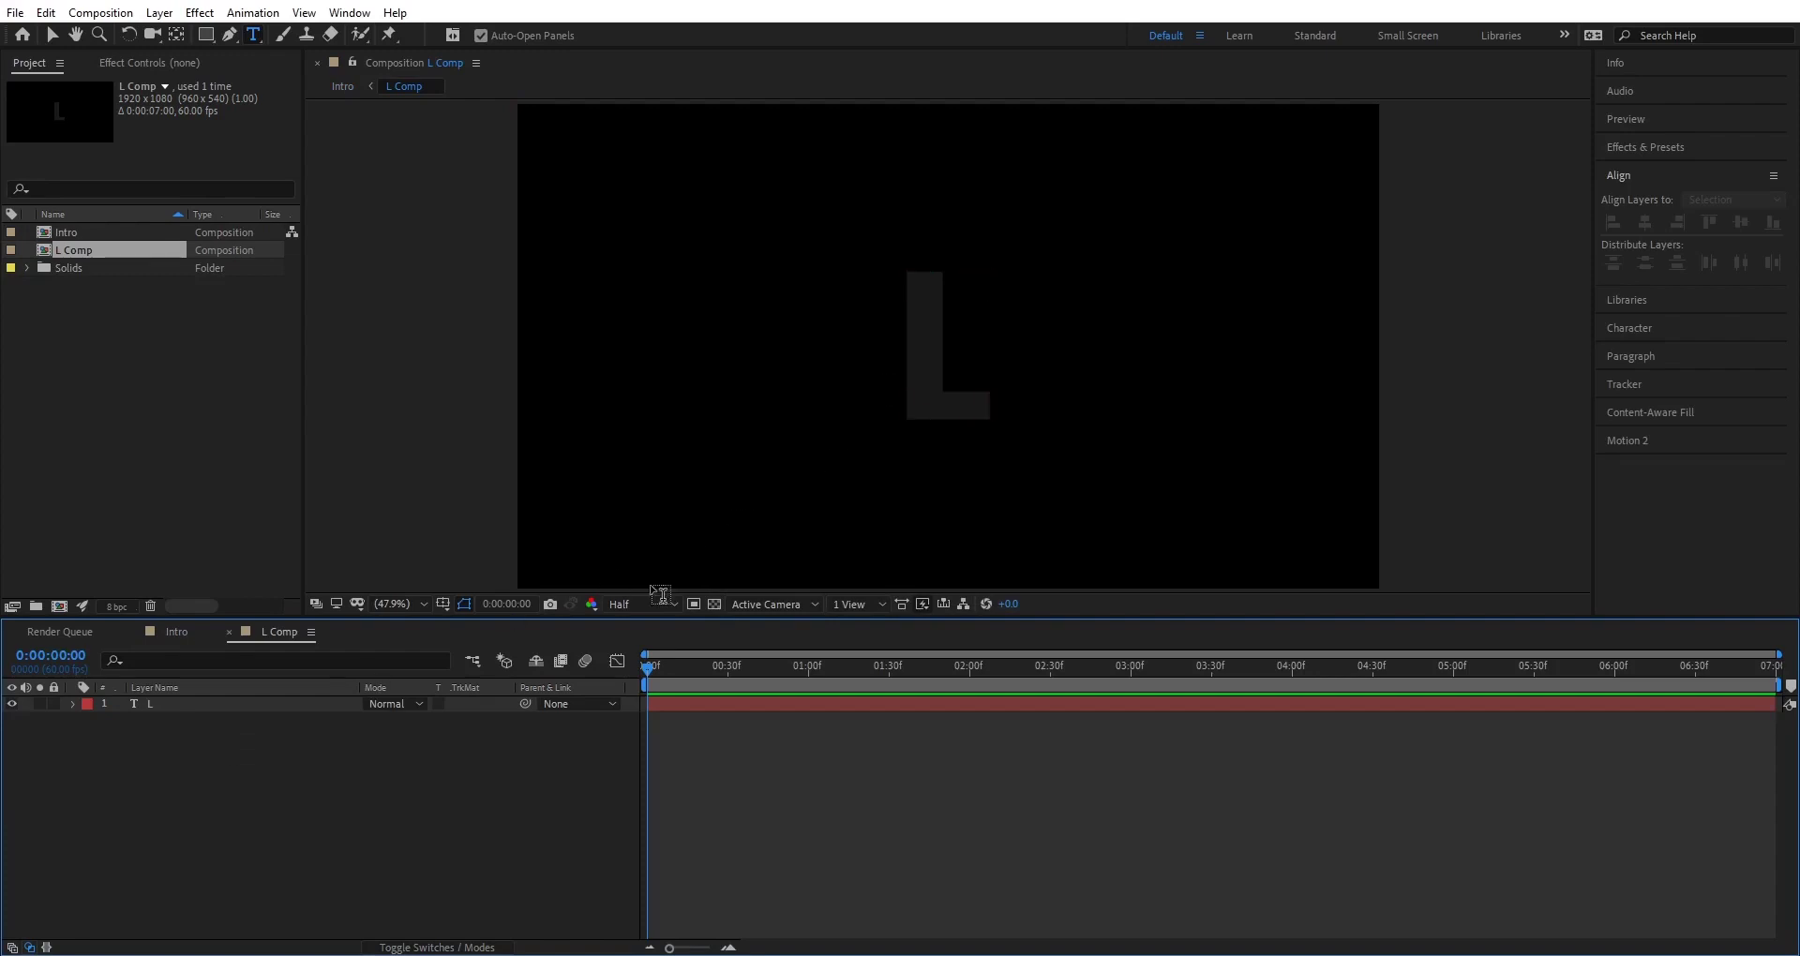
click(714, 603)
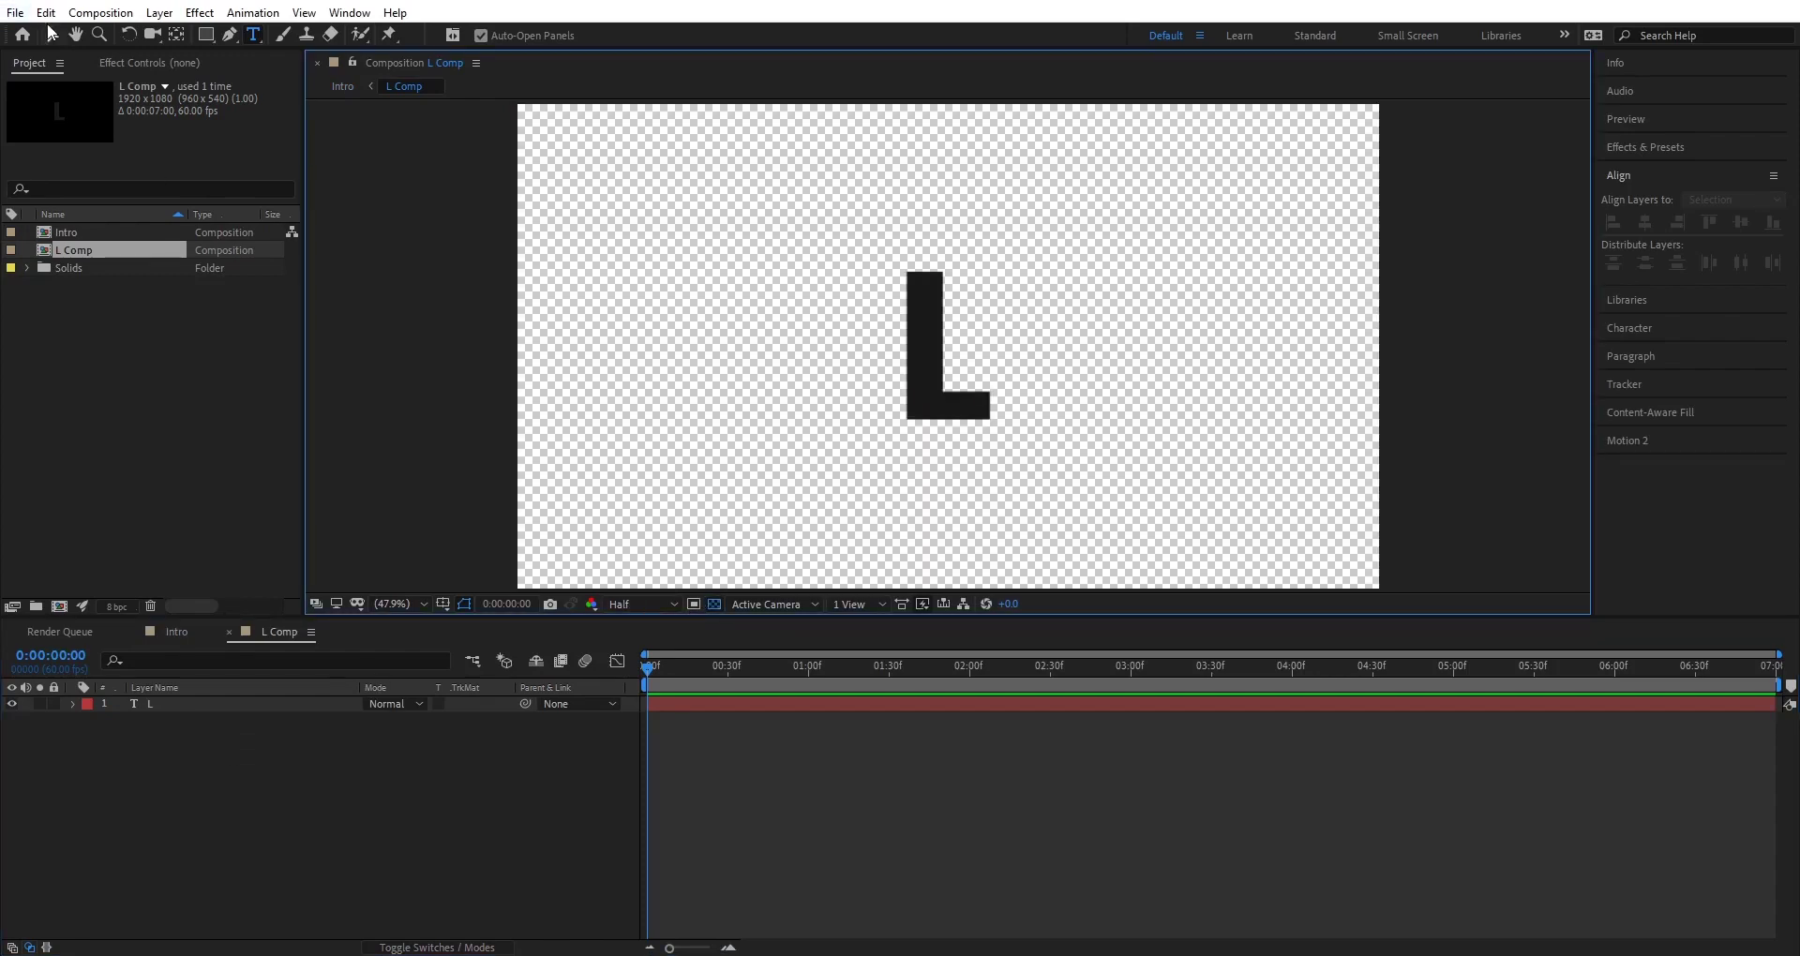
click(51, 34)
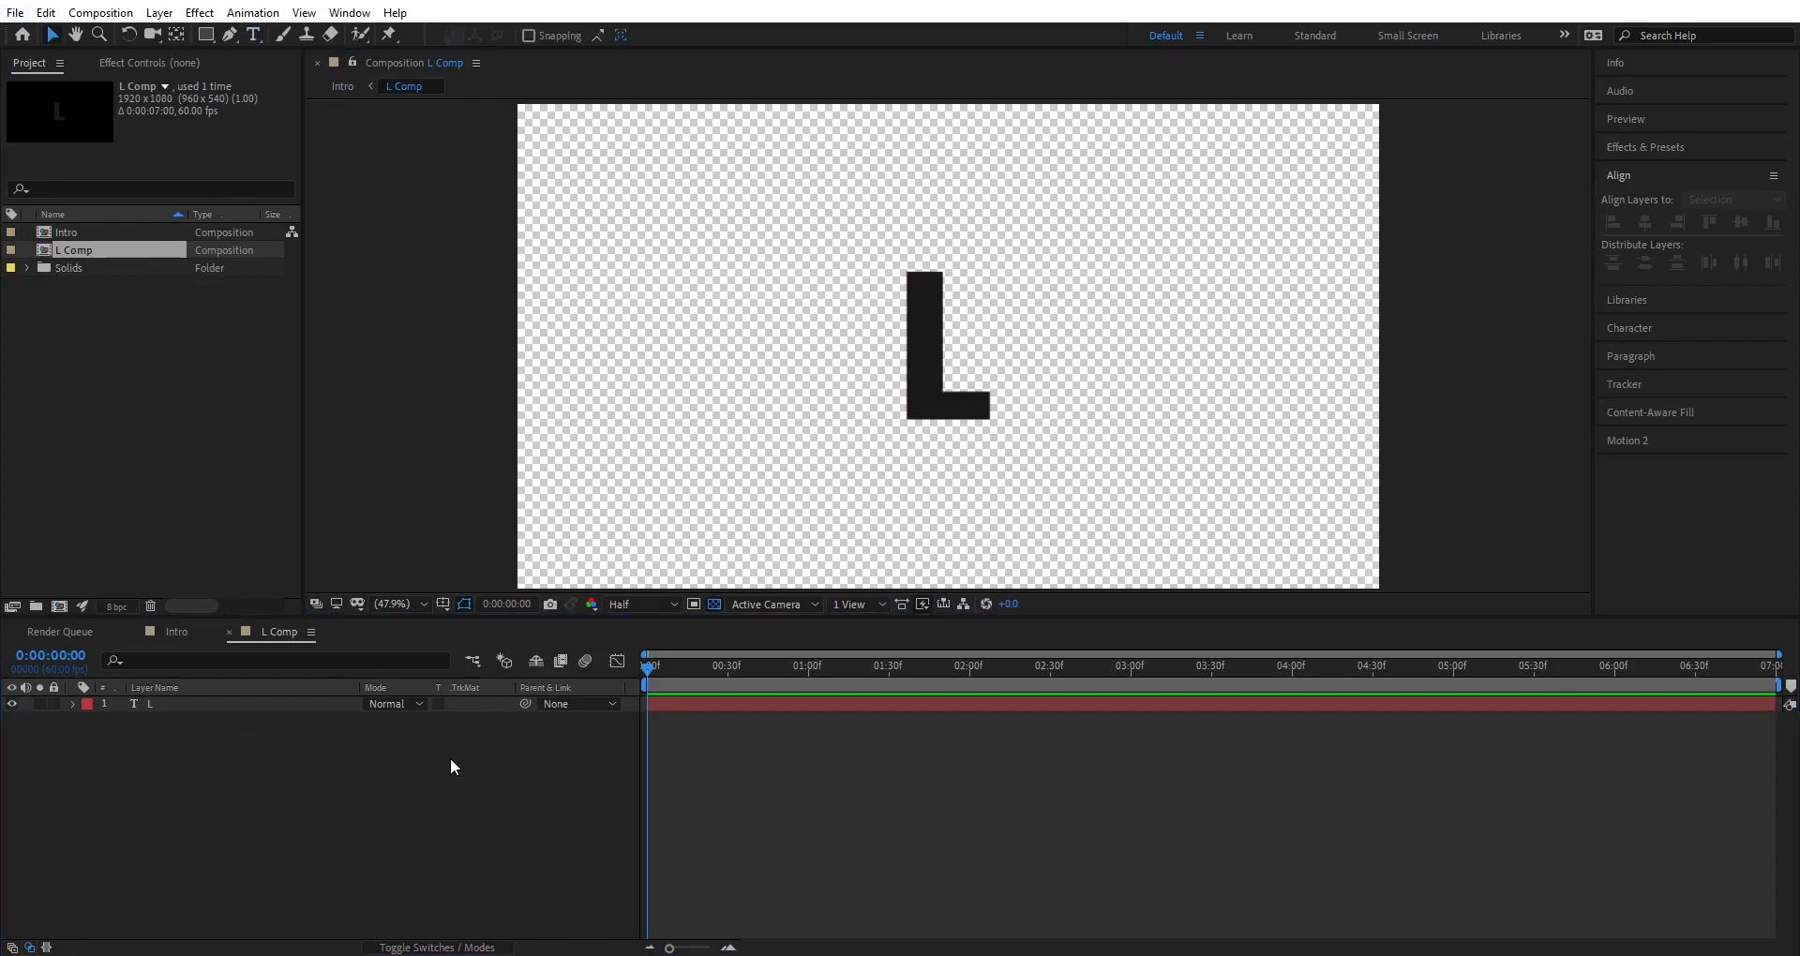
Resize L Comp to 408 px wide and 463 px high with the aspect ratio unlocked.
click(100, 12)
click(135, 62)
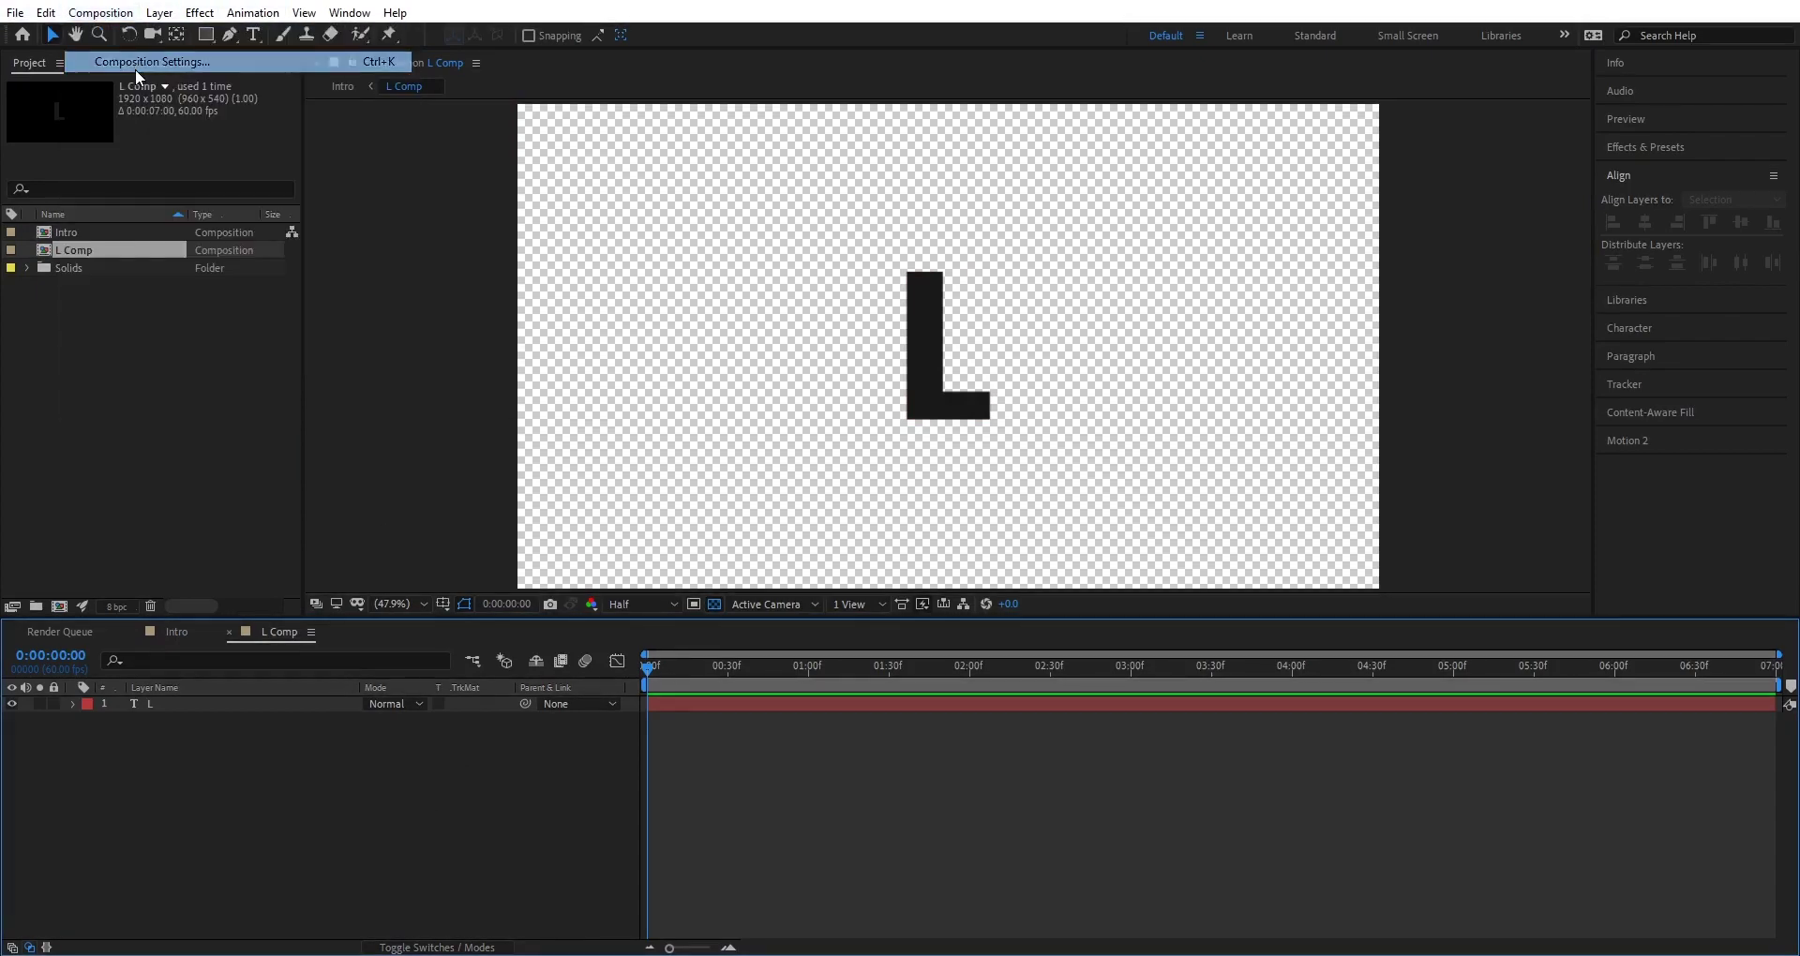
drag(249, 283, 335, 301)
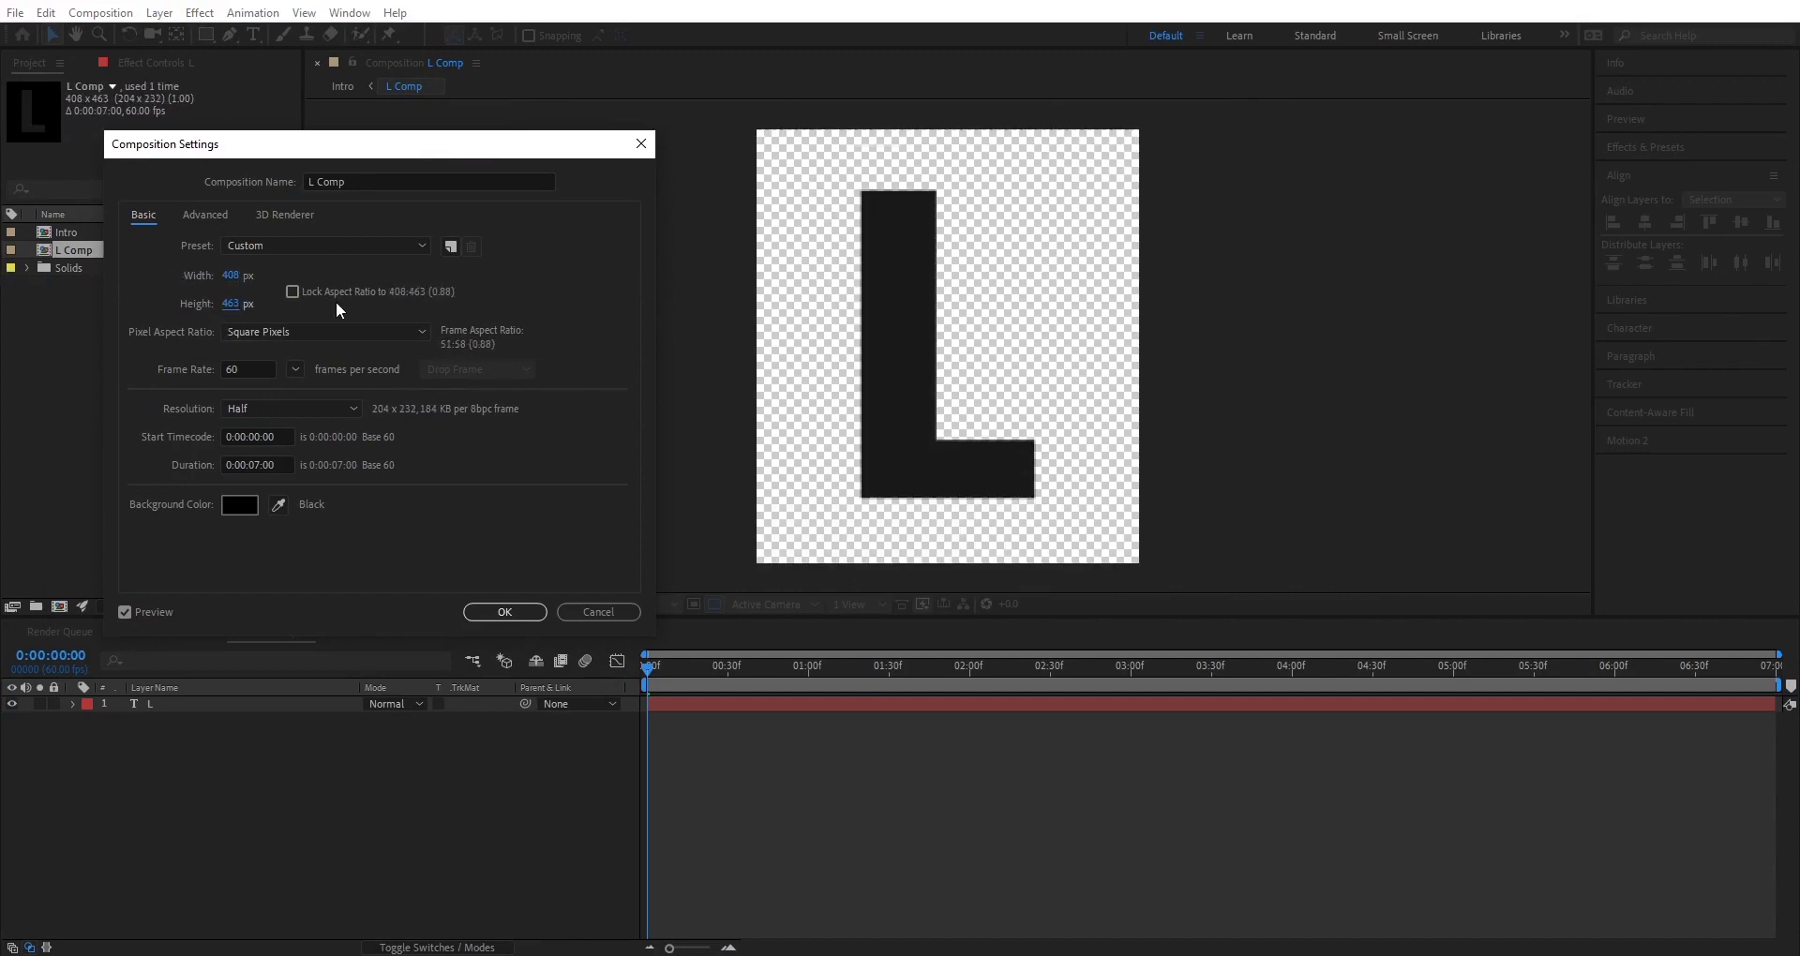
click(507, 612)
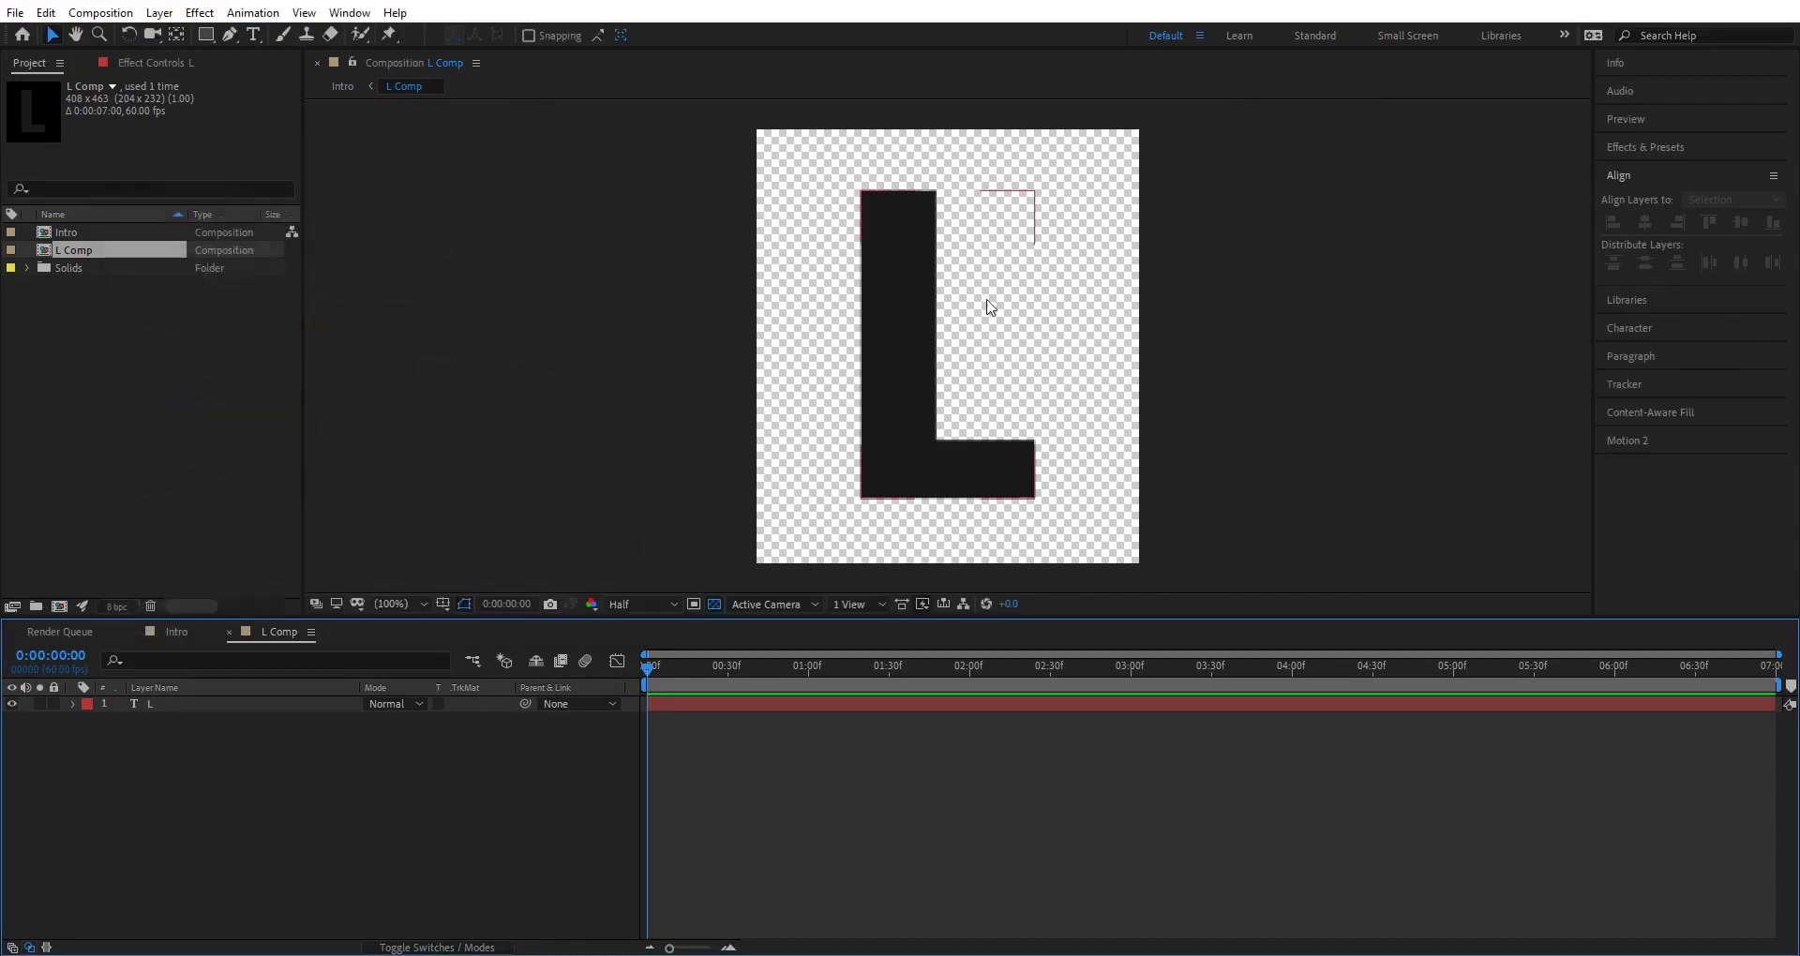
Draw a rectangular mask on the L layer enclosing only the letter's full-height vertical stem.
click(879, 343)
click(207, 36)
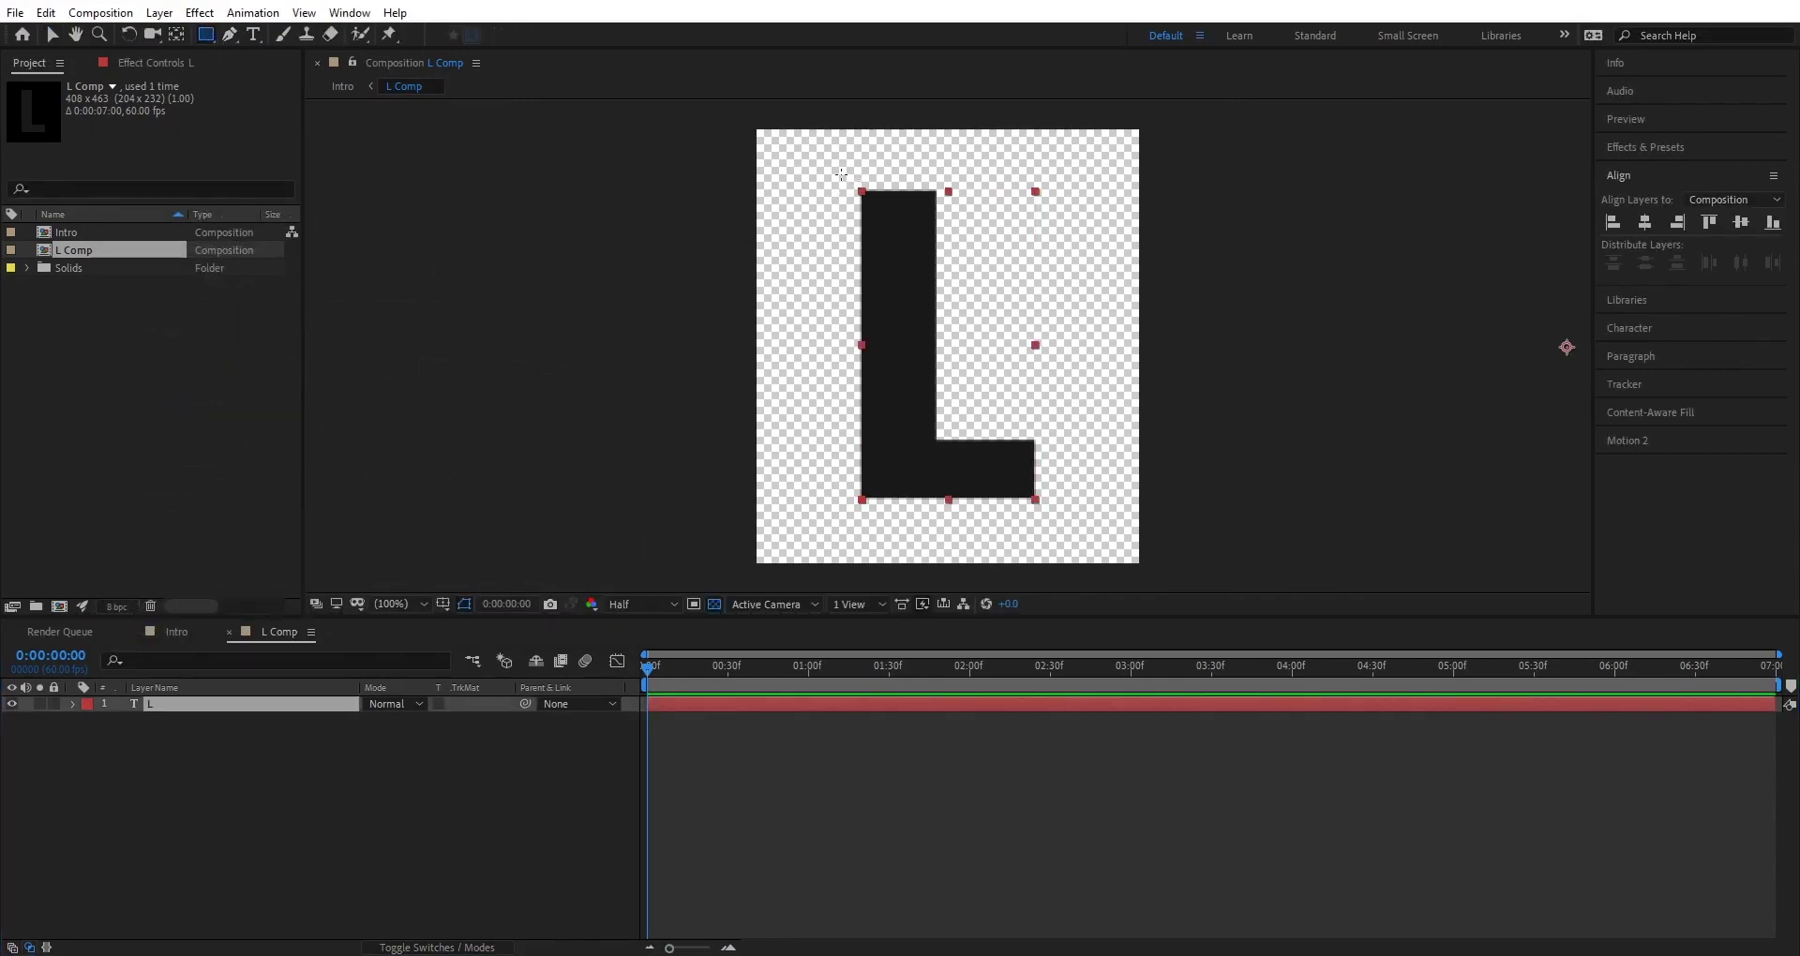
drag(841, 173, 937, 517)
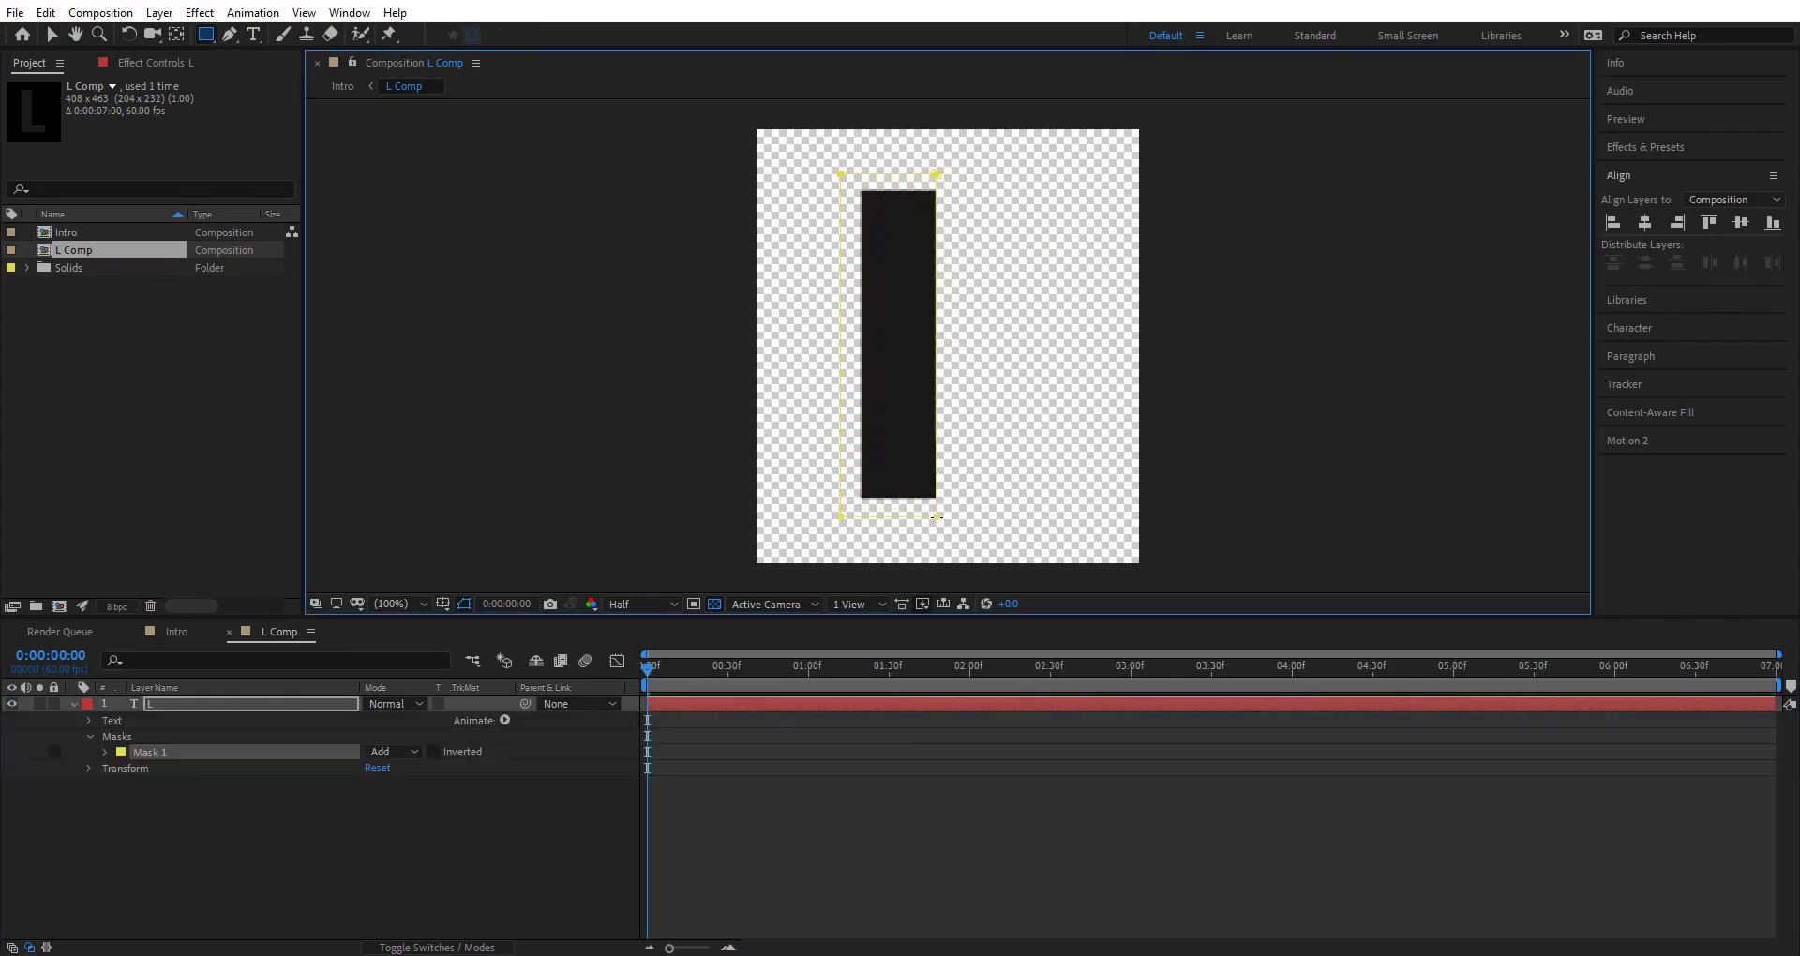
Duplicate the masked L layer and reveal the copy's mask properties.
click(173, 707)
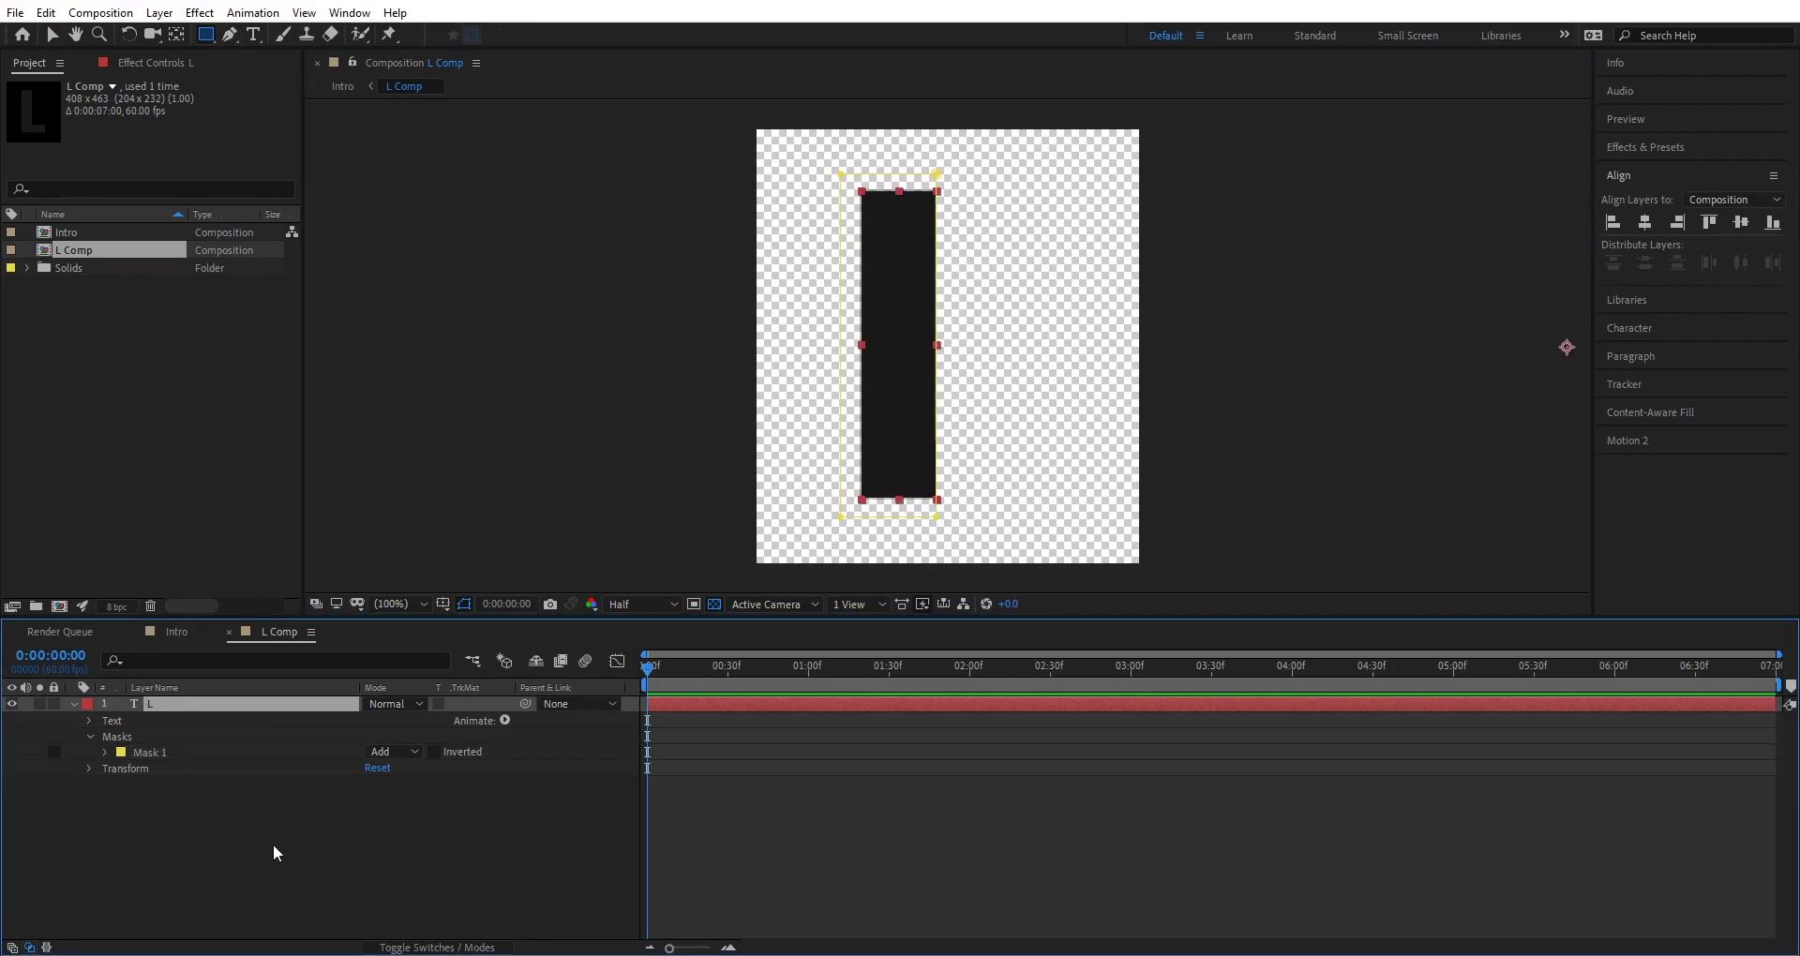
click(46, 13)
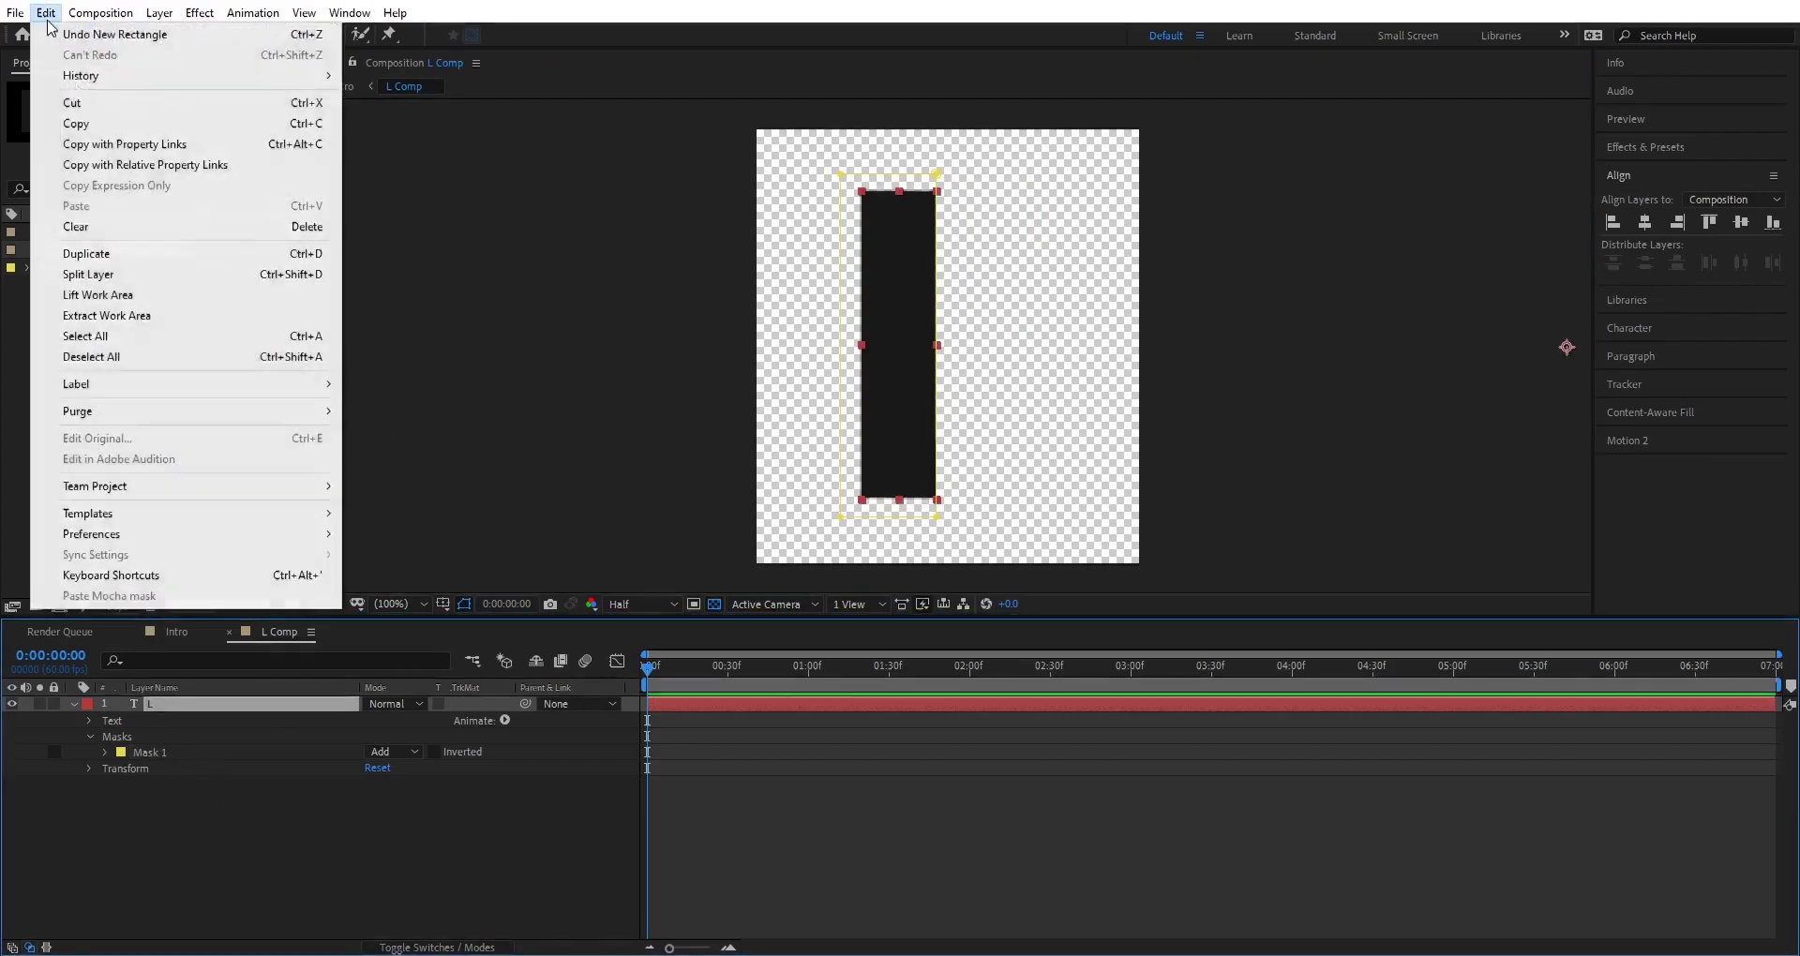
click(75, 253)
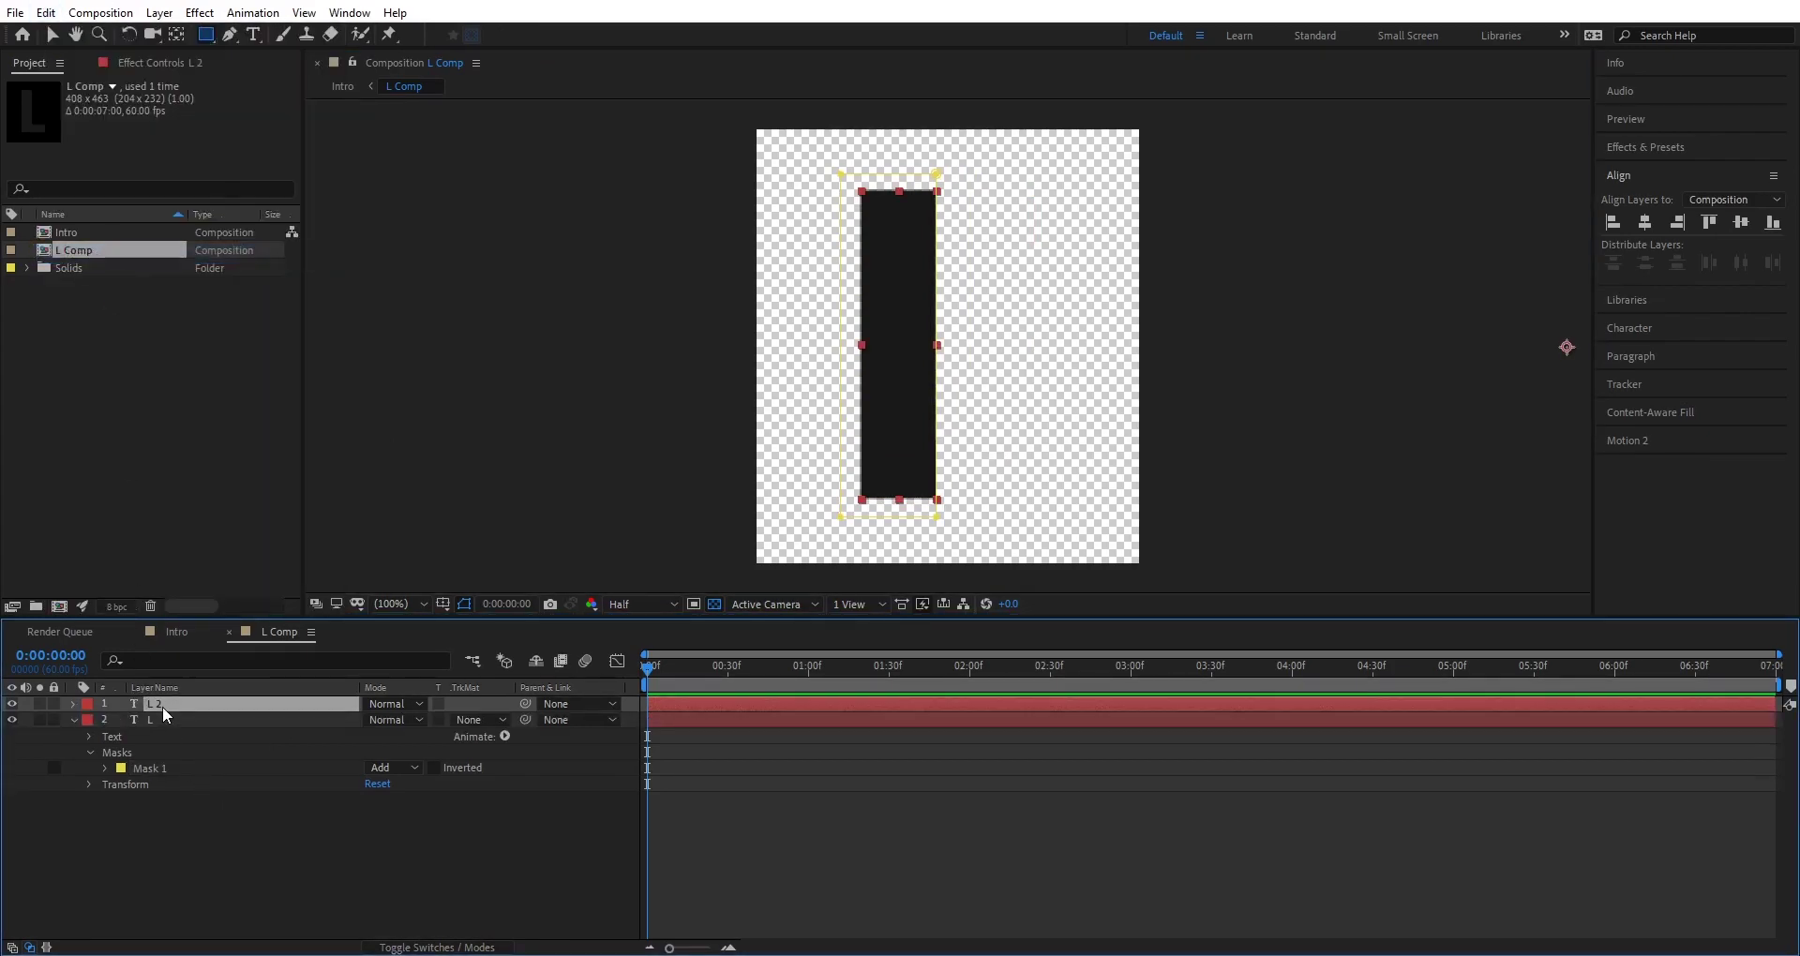
key(m)
key(m)
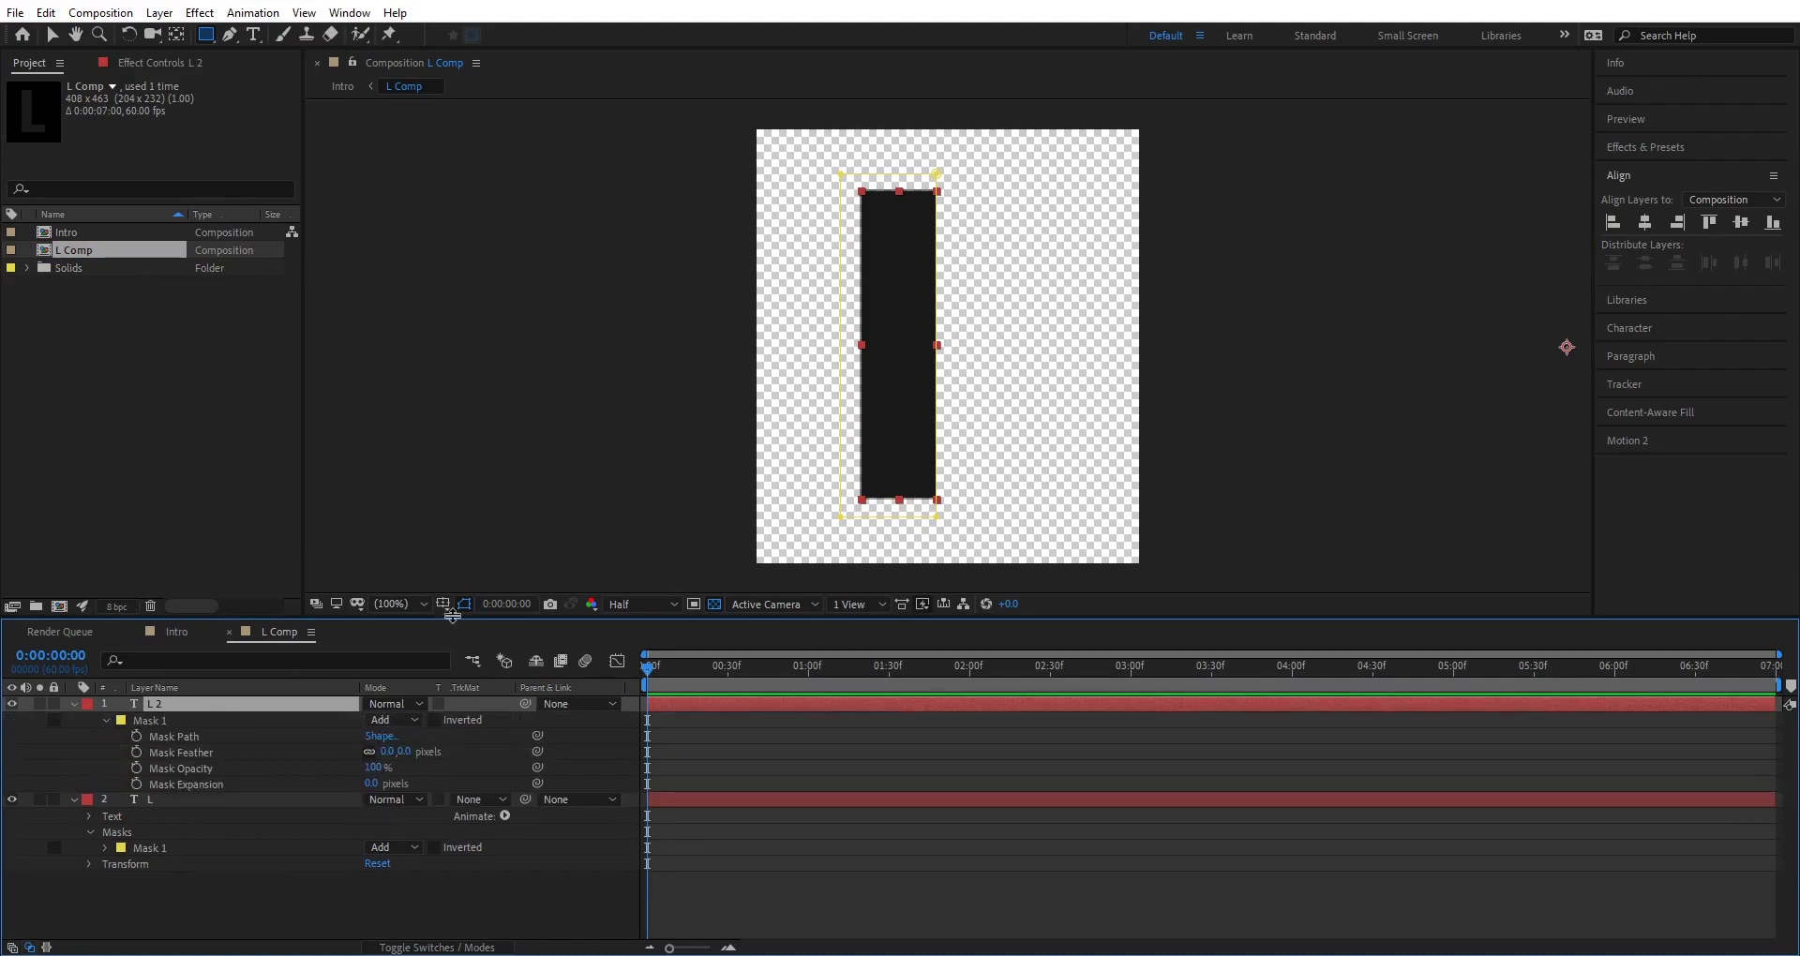
Reshape the L 2 layer's mask to enclose only the letter's horizontal foot, and check both pieces by toggling their visibility.
key(v)
key(space)
key(space)
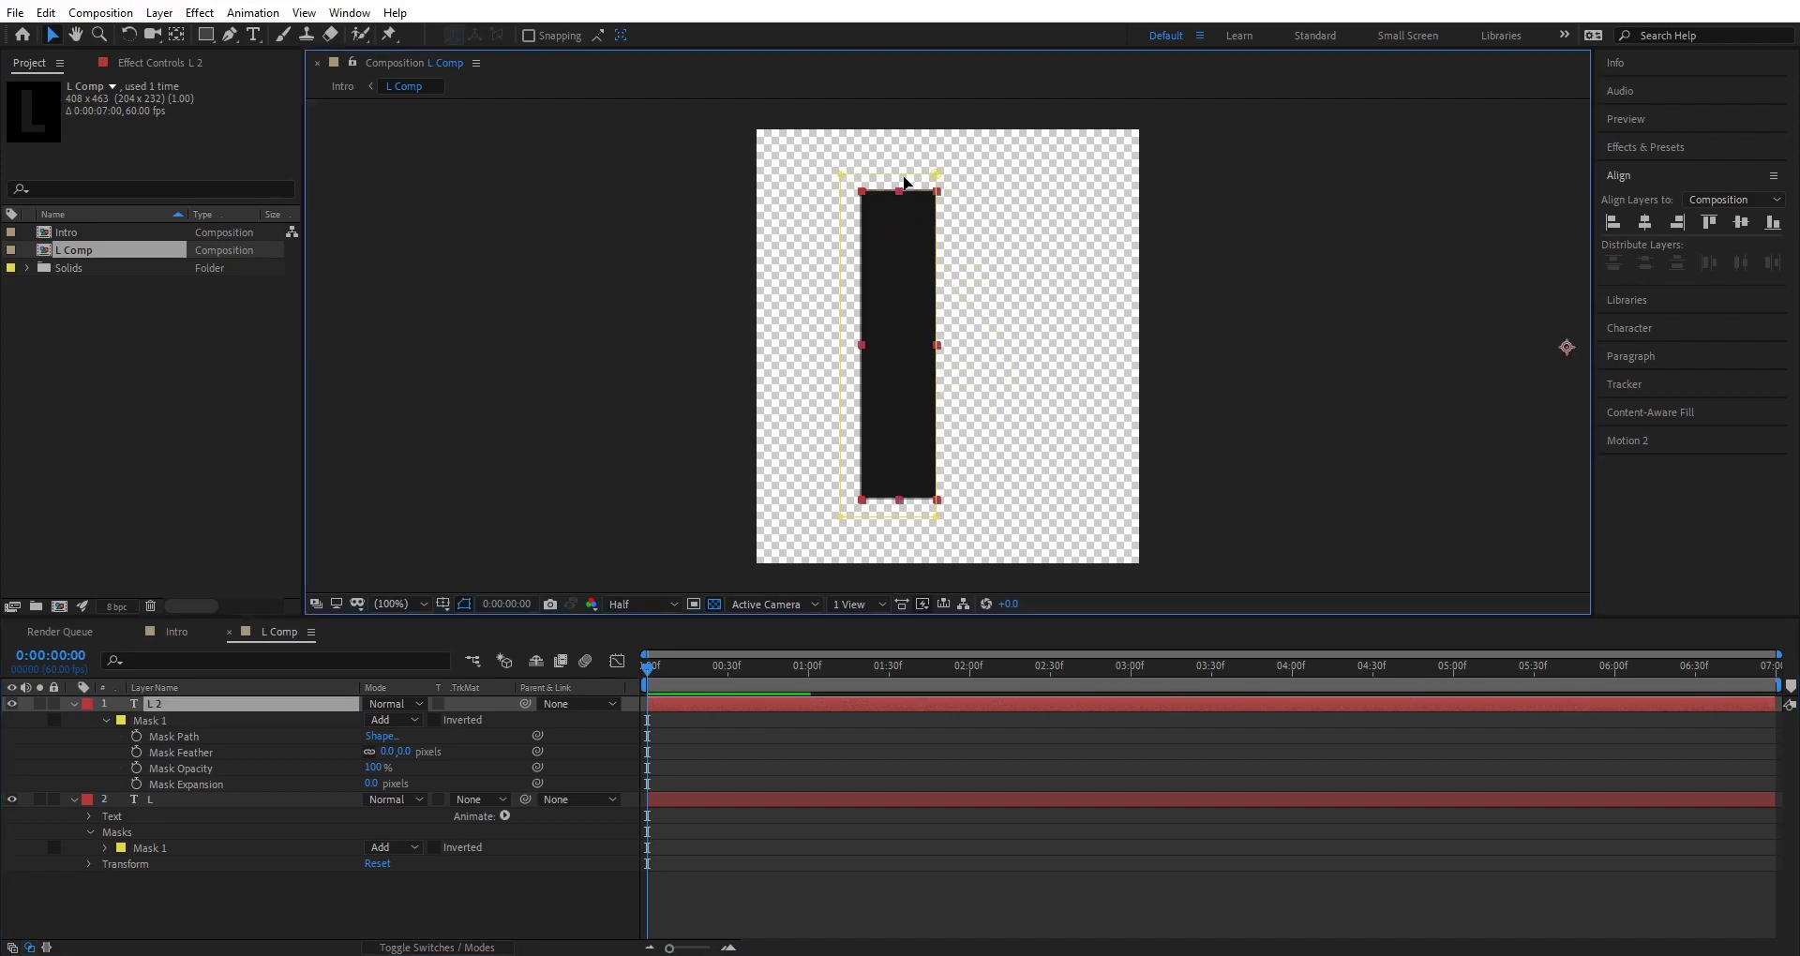
double_click(936, 174)
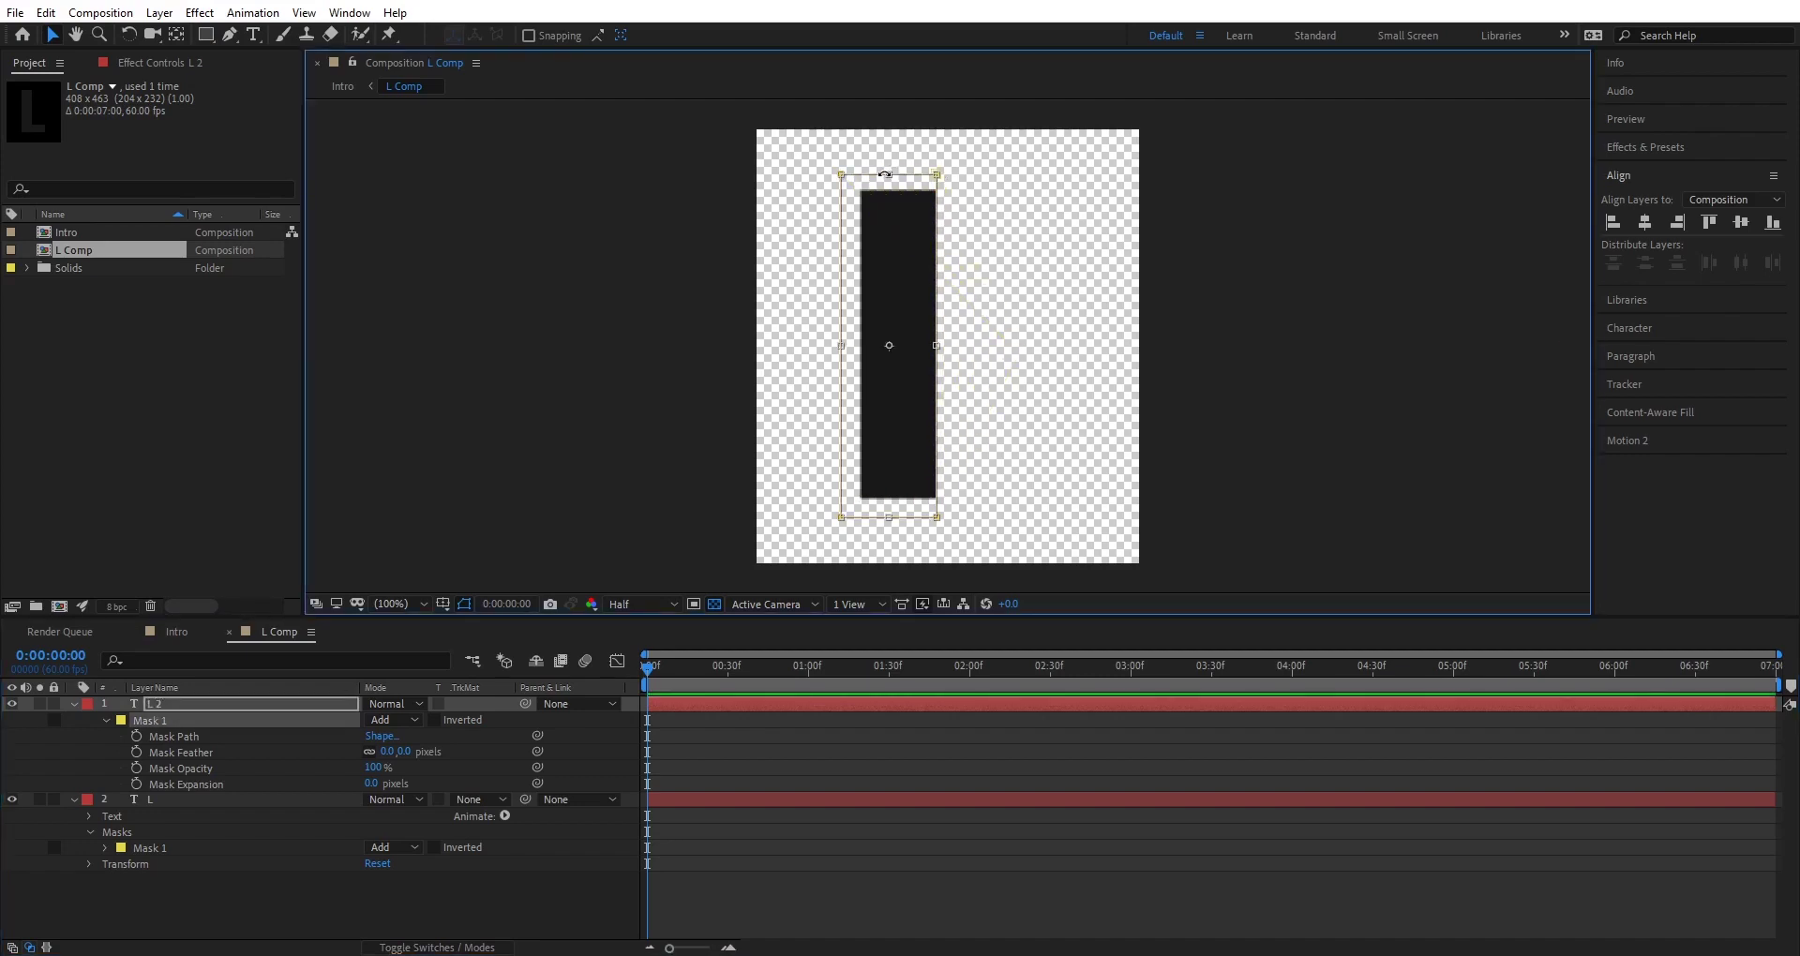
drag(888, 175, 1078, 469)
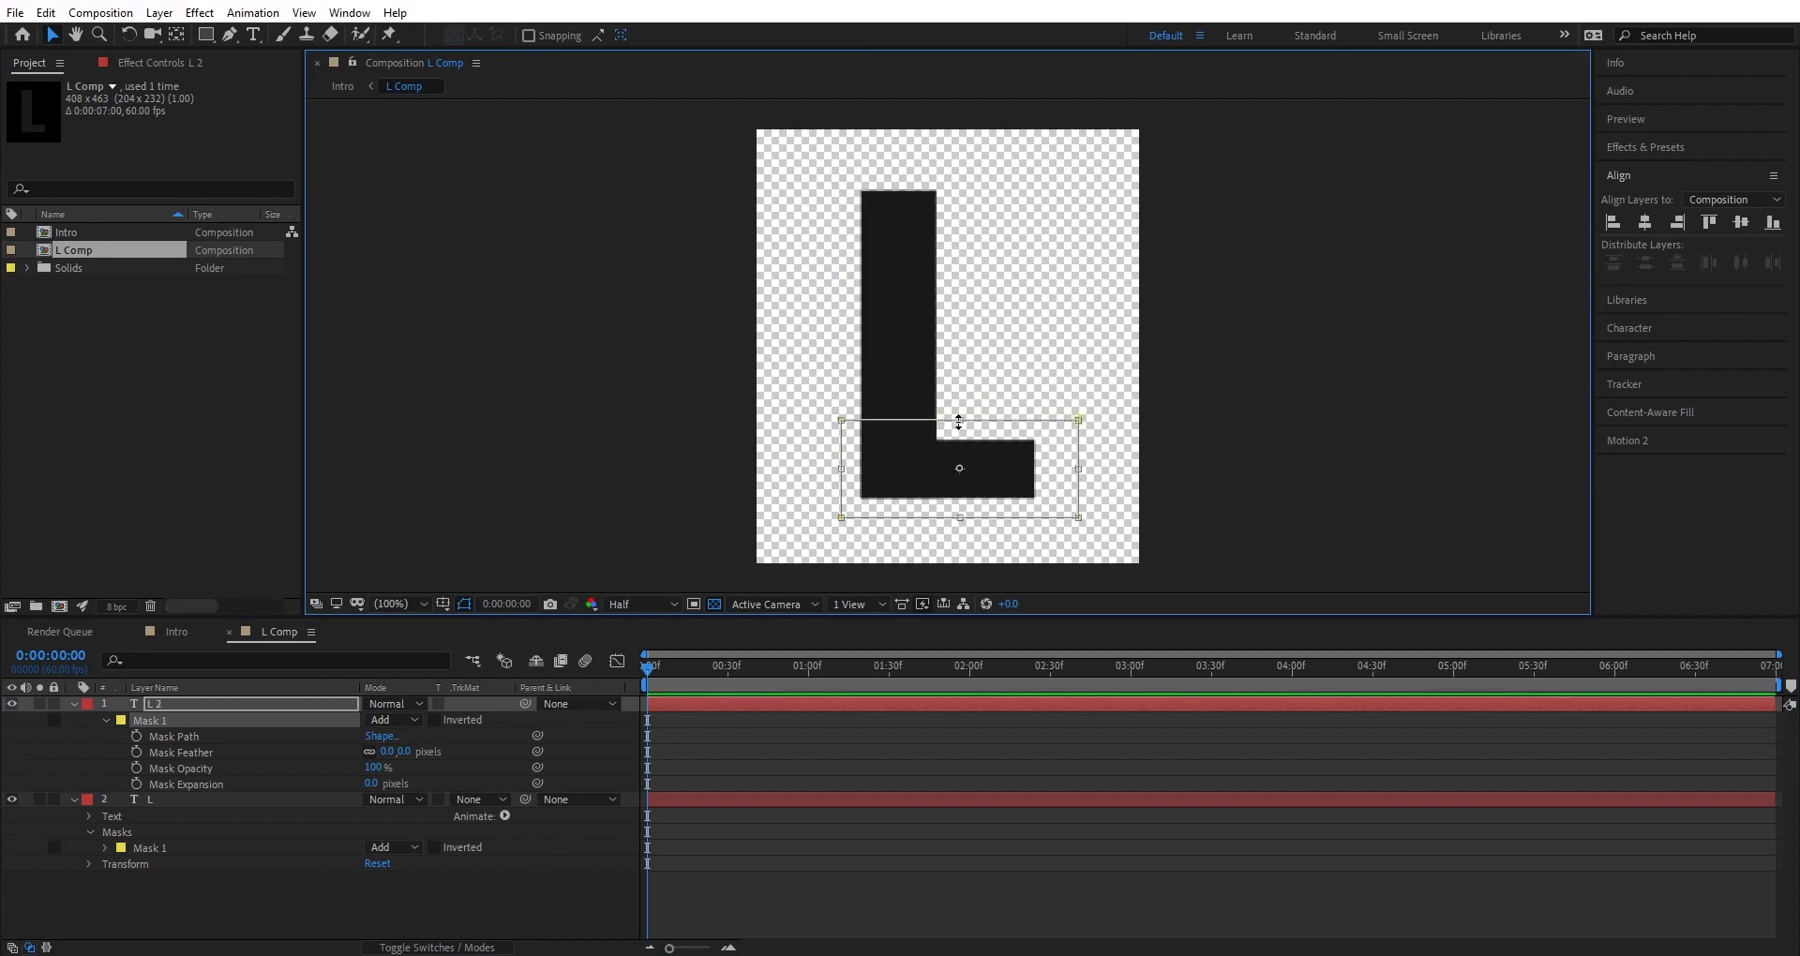
drag(960, 419, 958, 440)
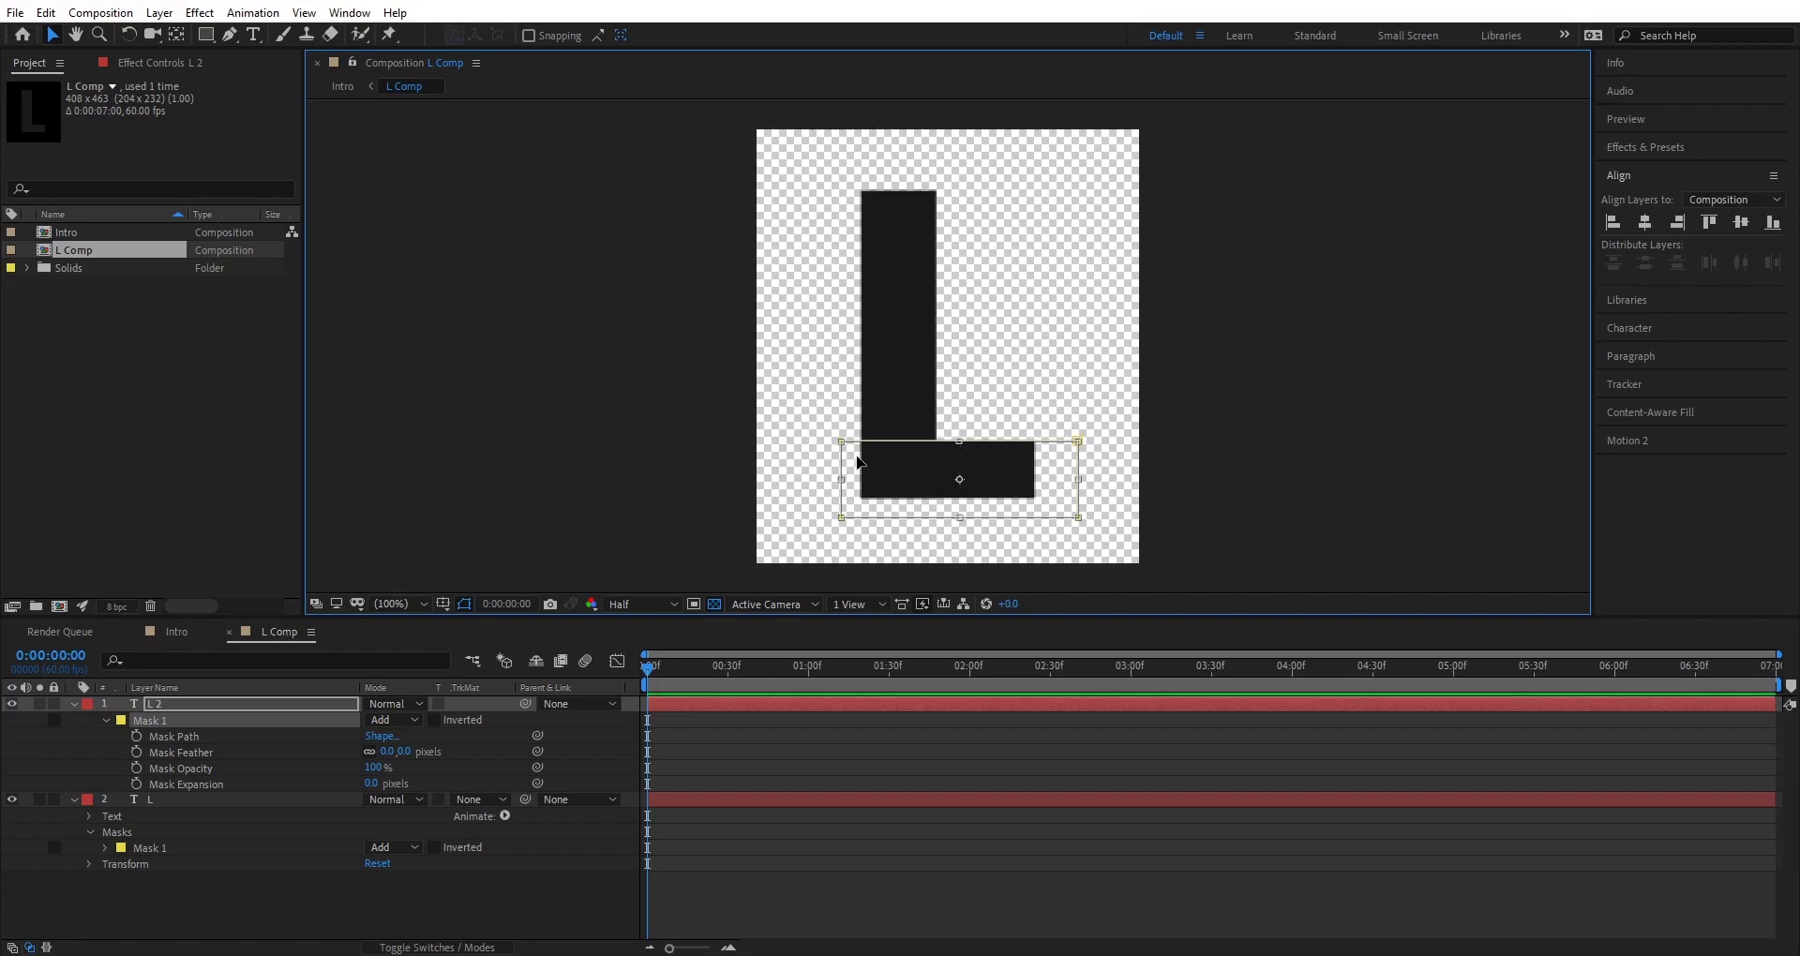
click(110, 706)
click(11, 704)
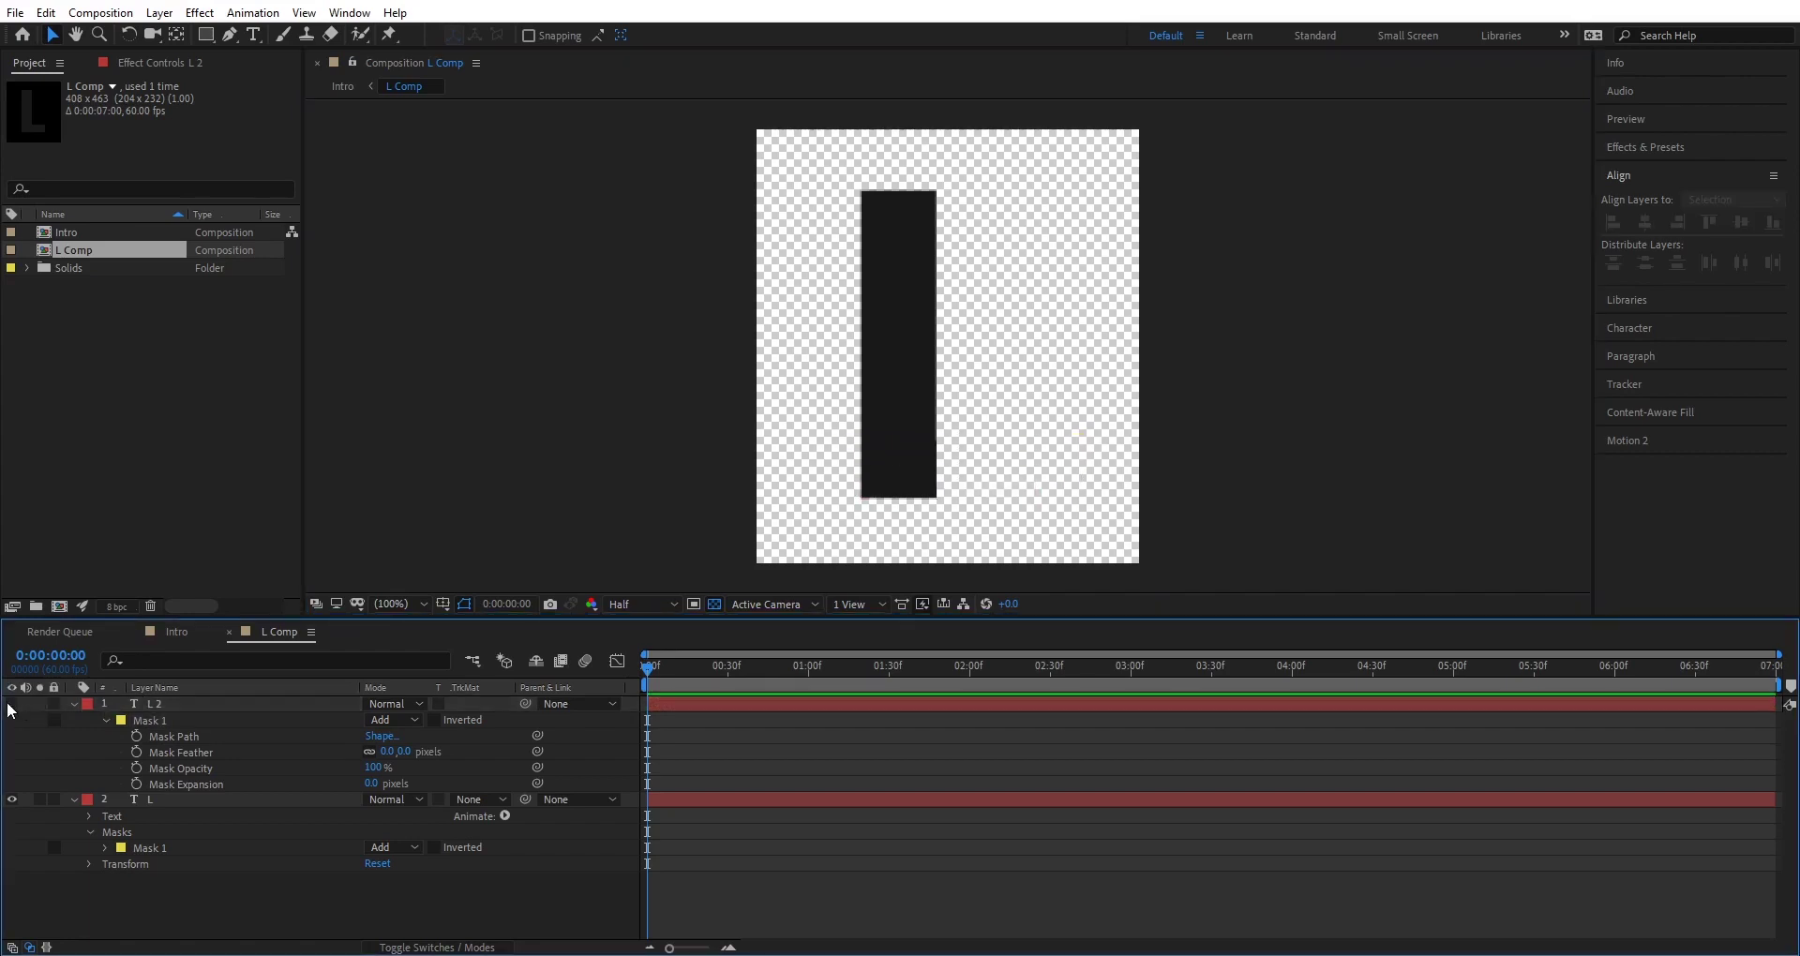
click(11, 705)
click(12, 800)
click(12, 800)
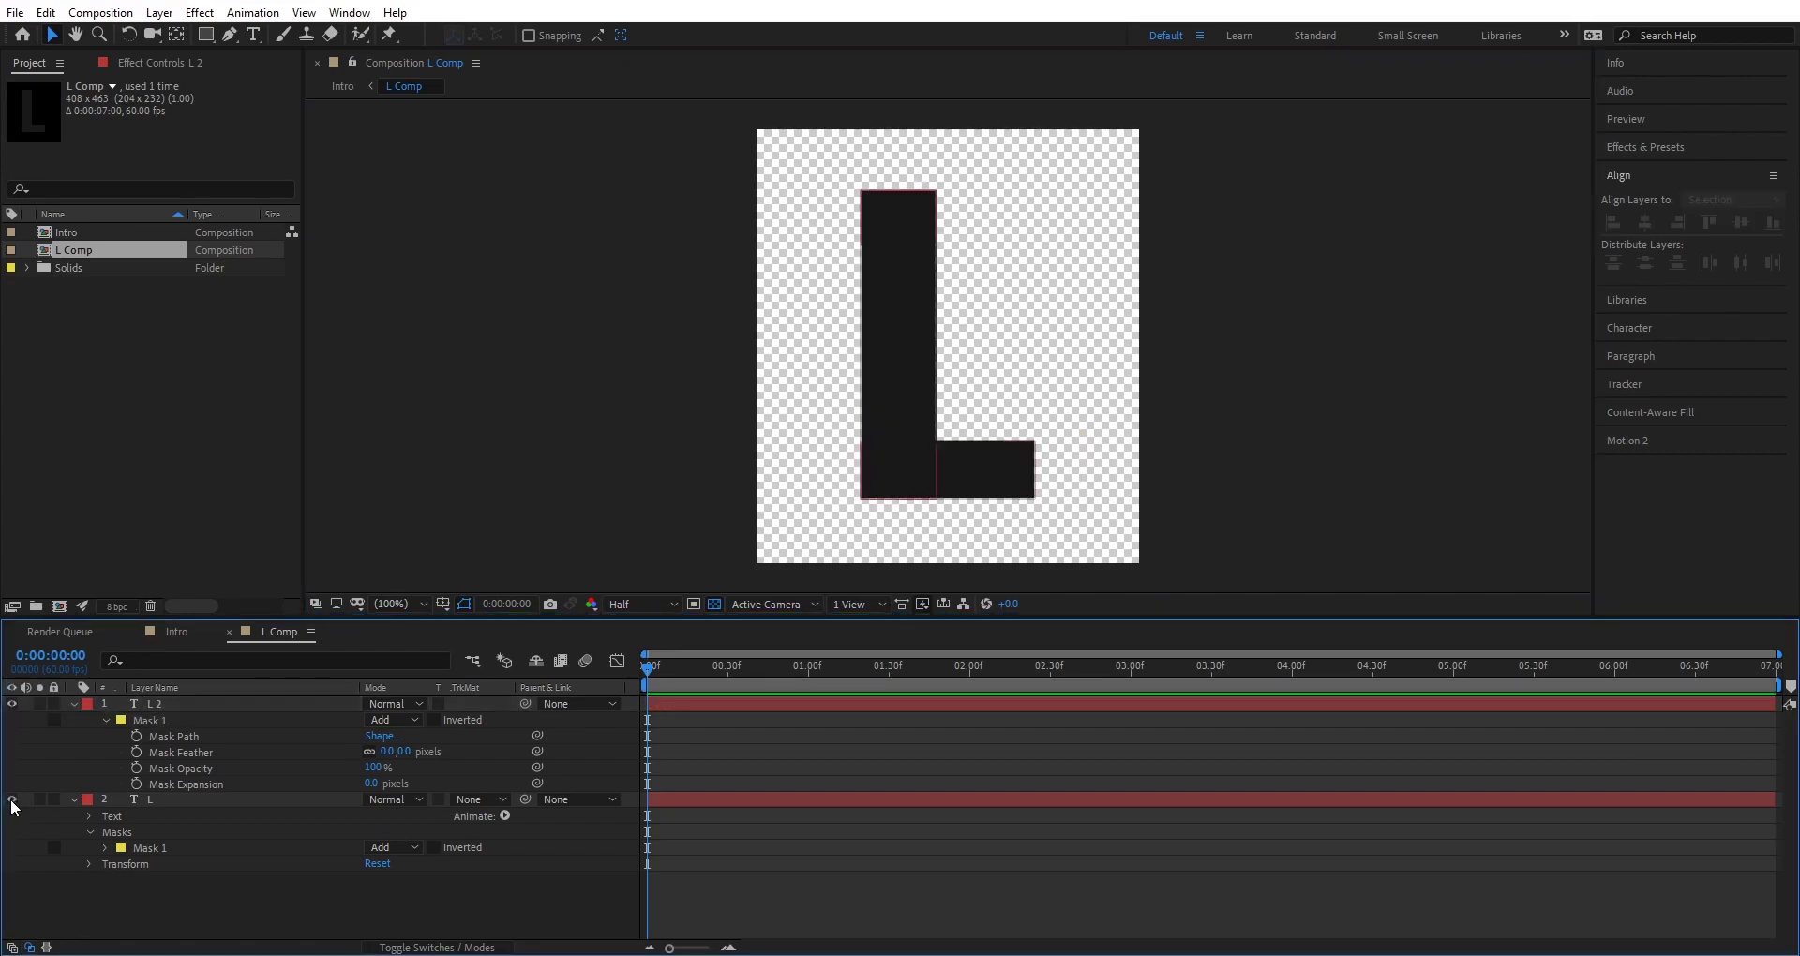
Move the L 2 layer's anchor point to the middle of the horizontal foot's left edge.
click(71, 704)
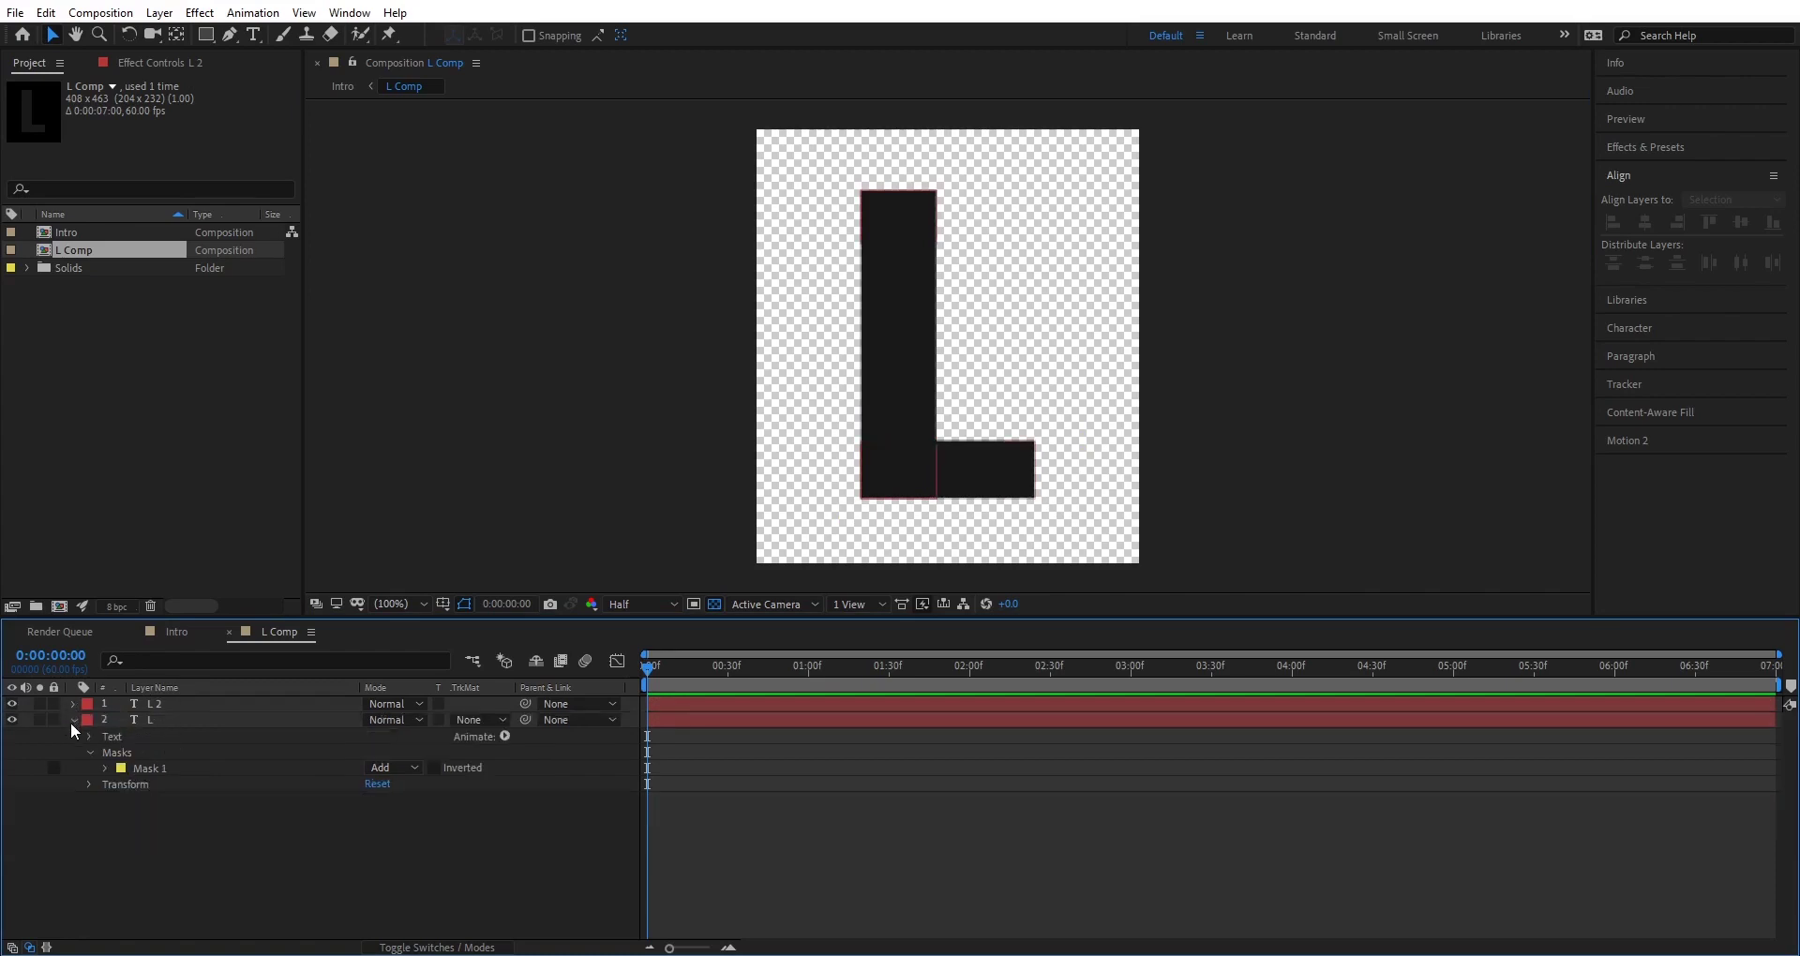
click(150, 719)
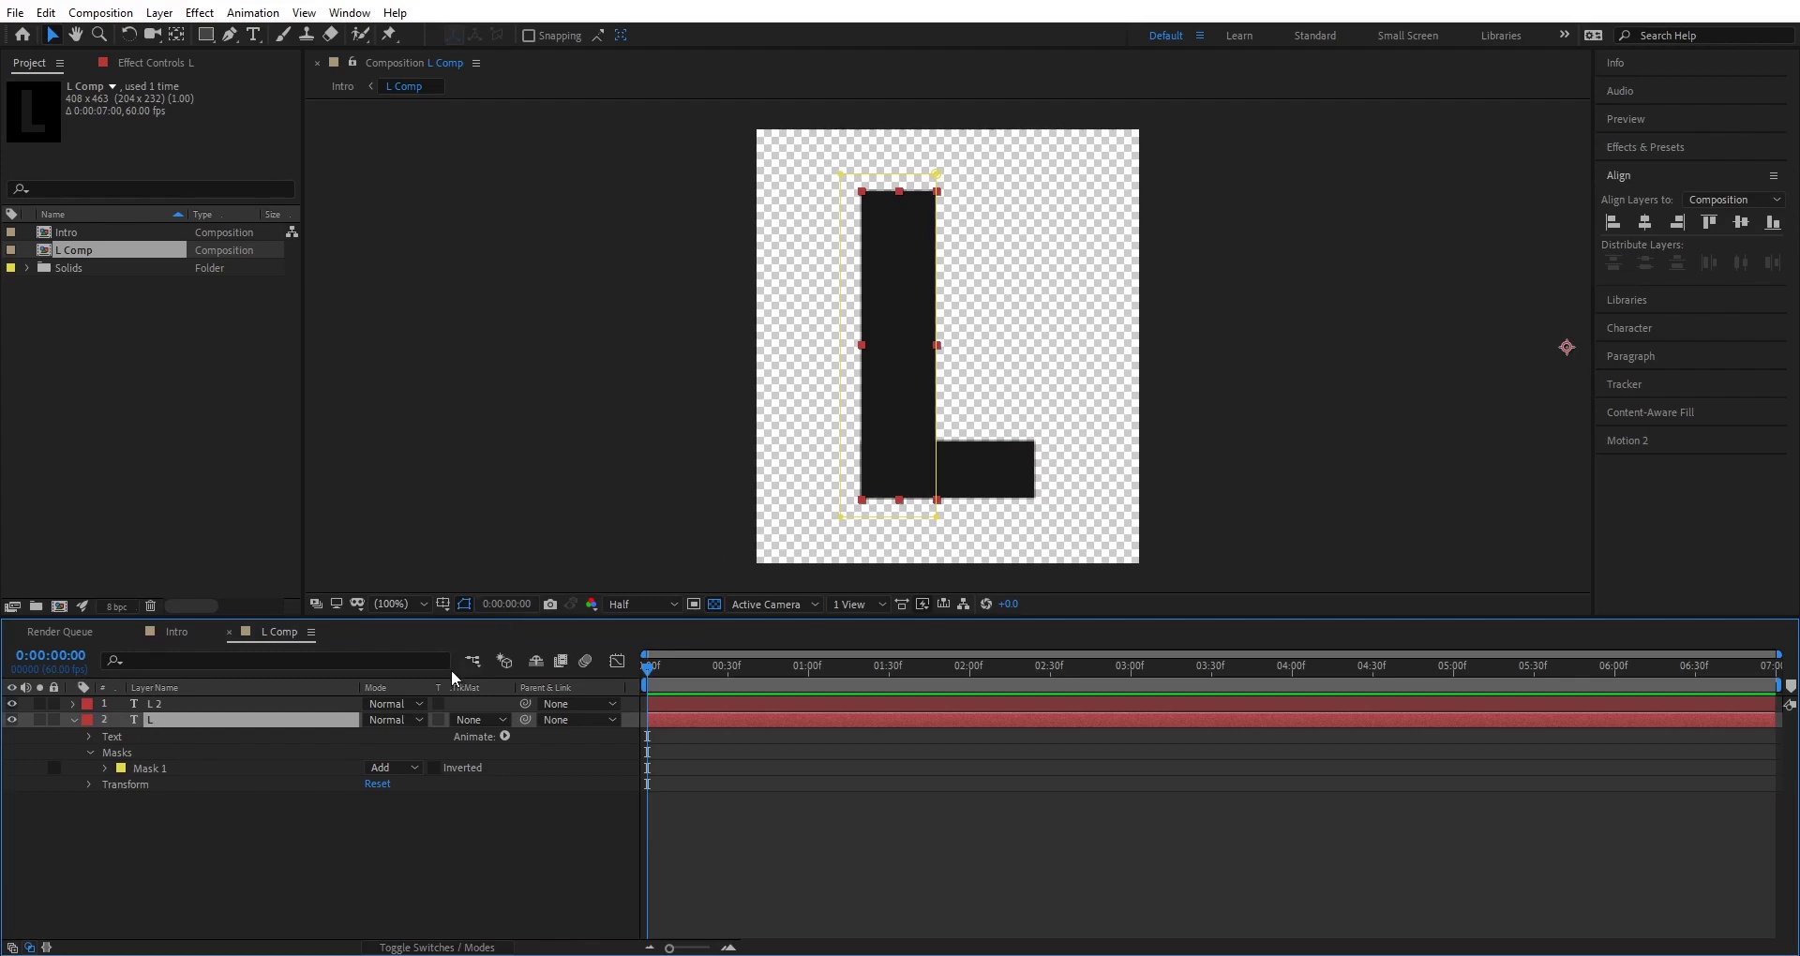
click(157, 705)
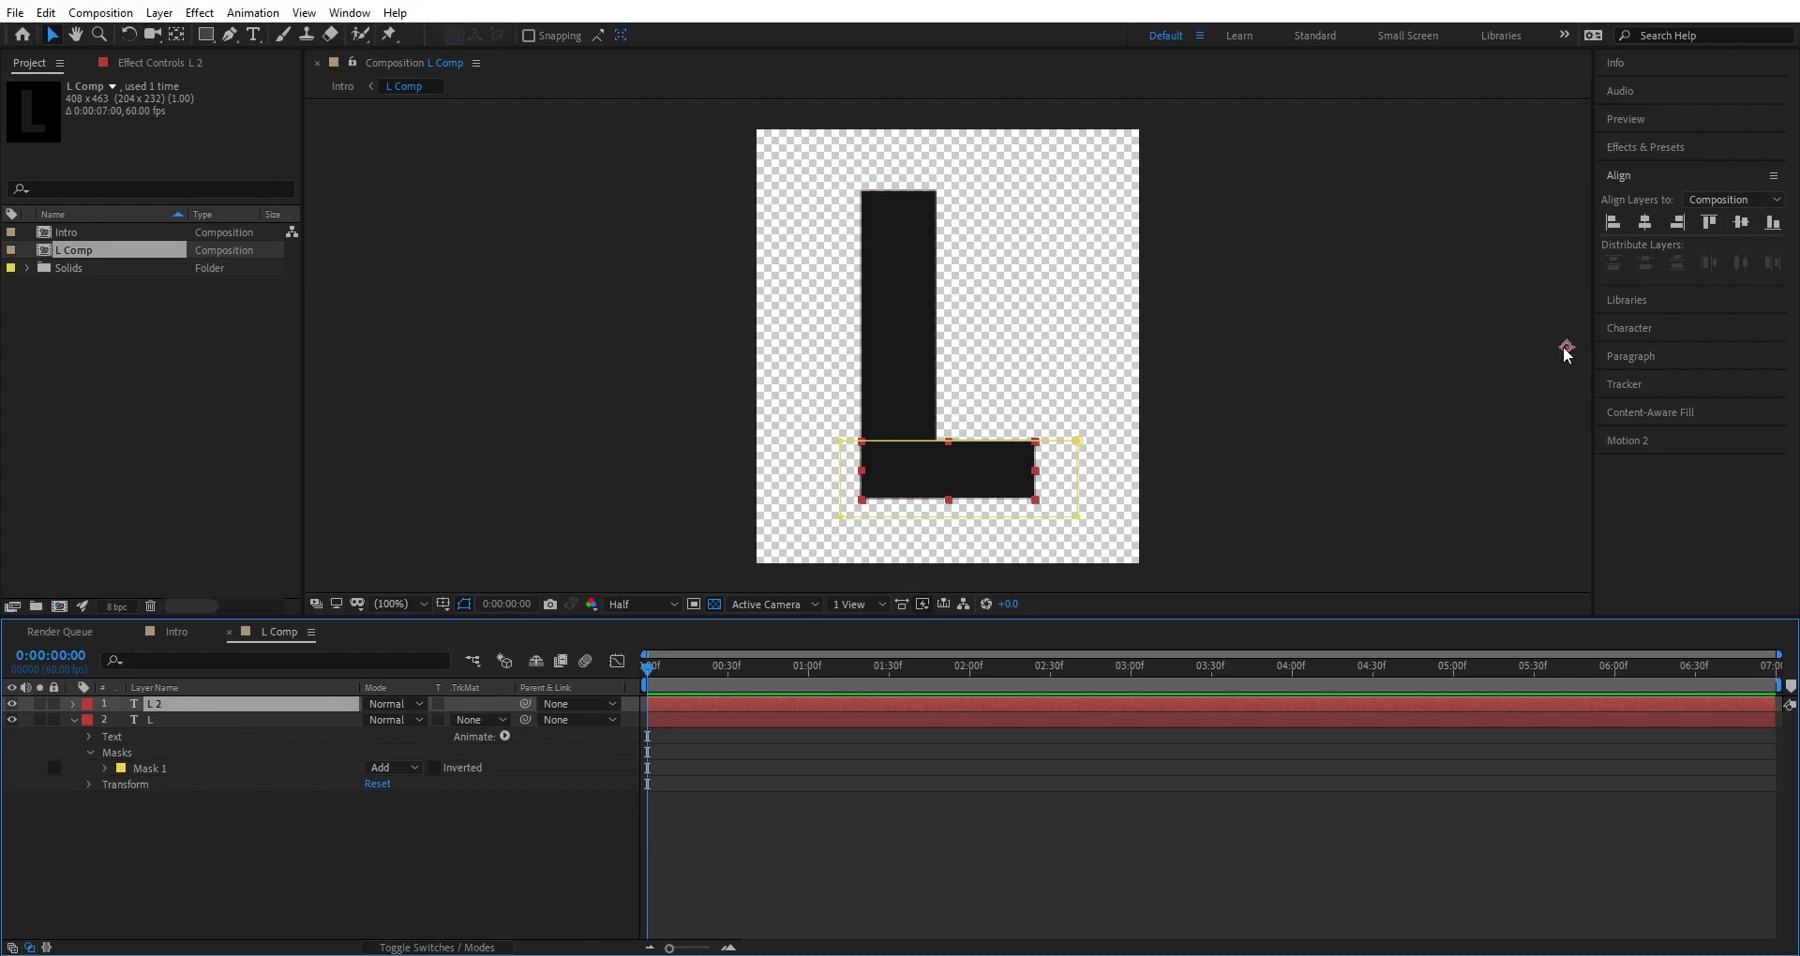
key(y)
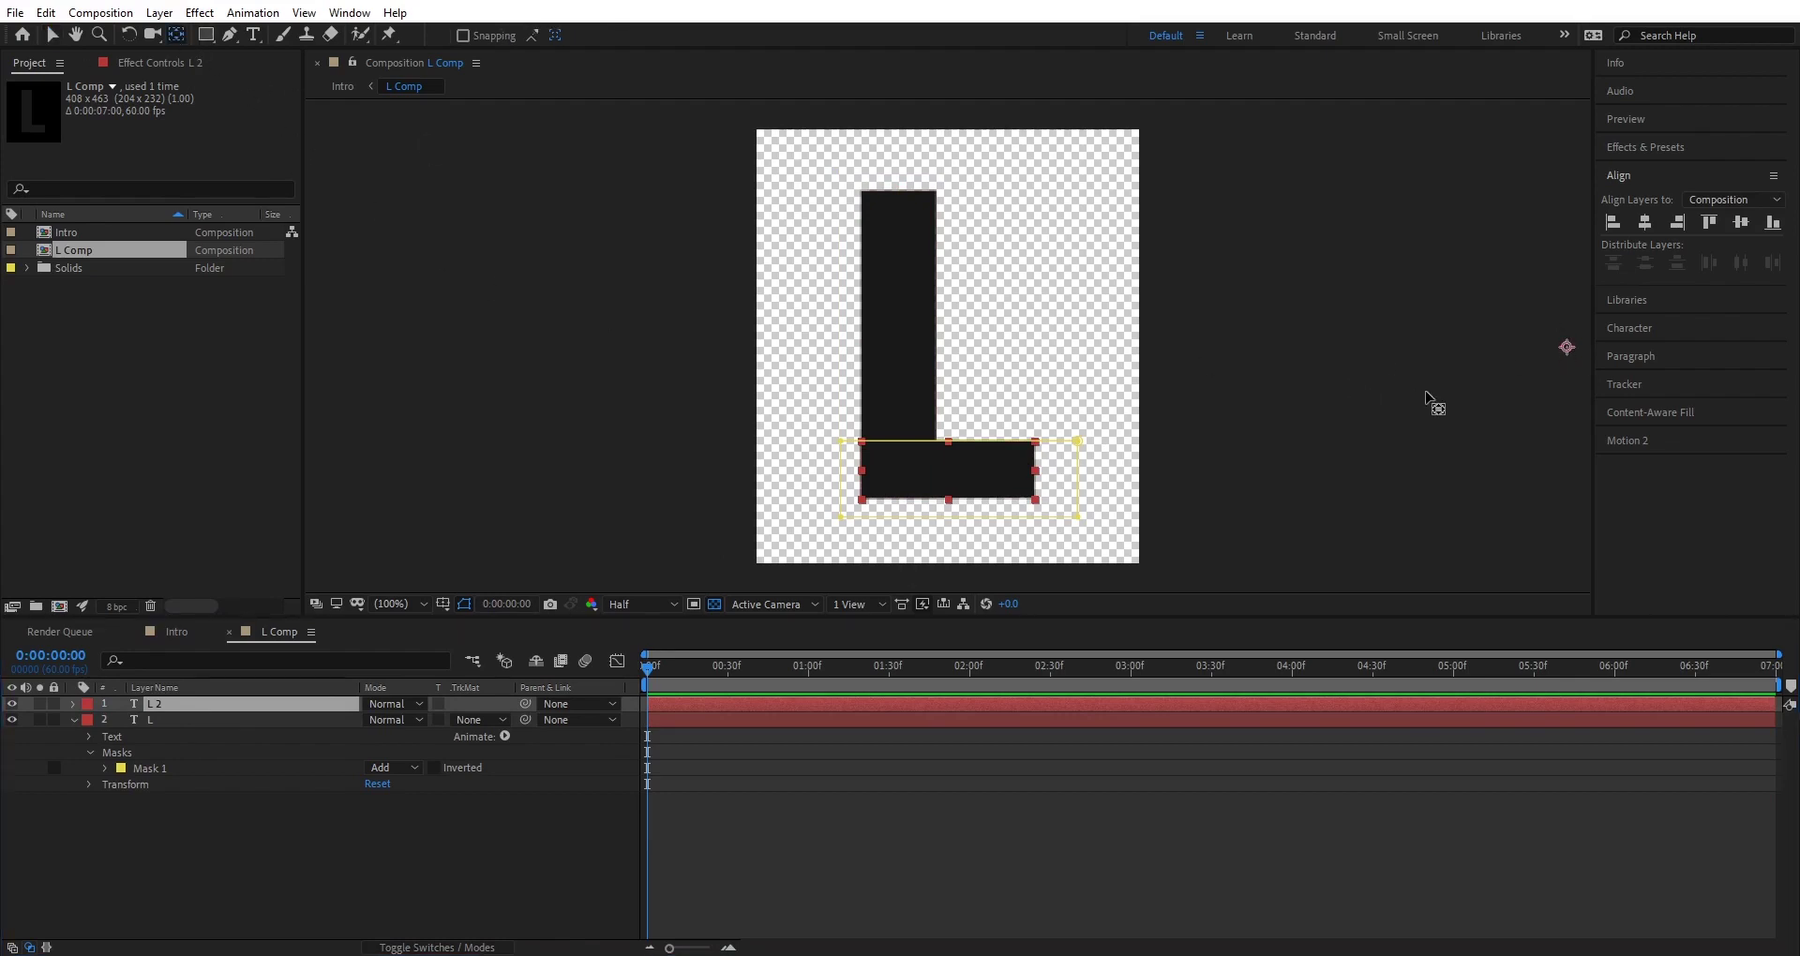
drag(1567, 347, 861, 471)
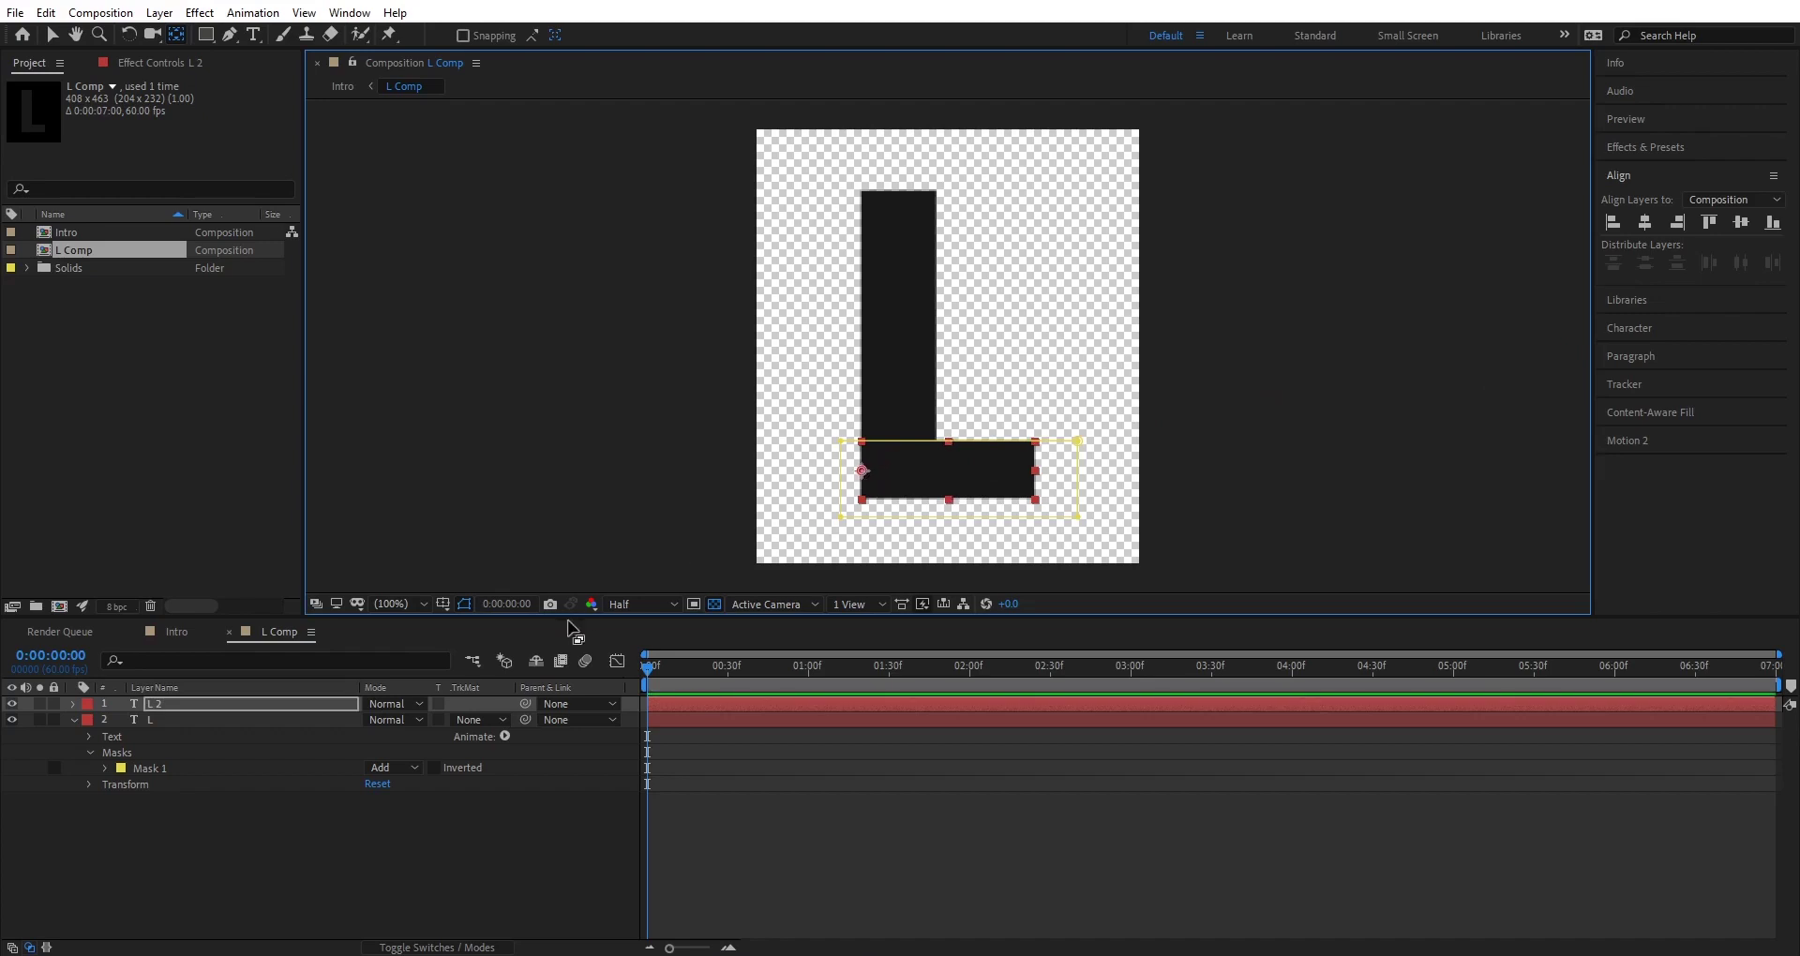
Move the L layer's anchor point to the middle of the vertical stem's bottom edge.
click(319, 719)
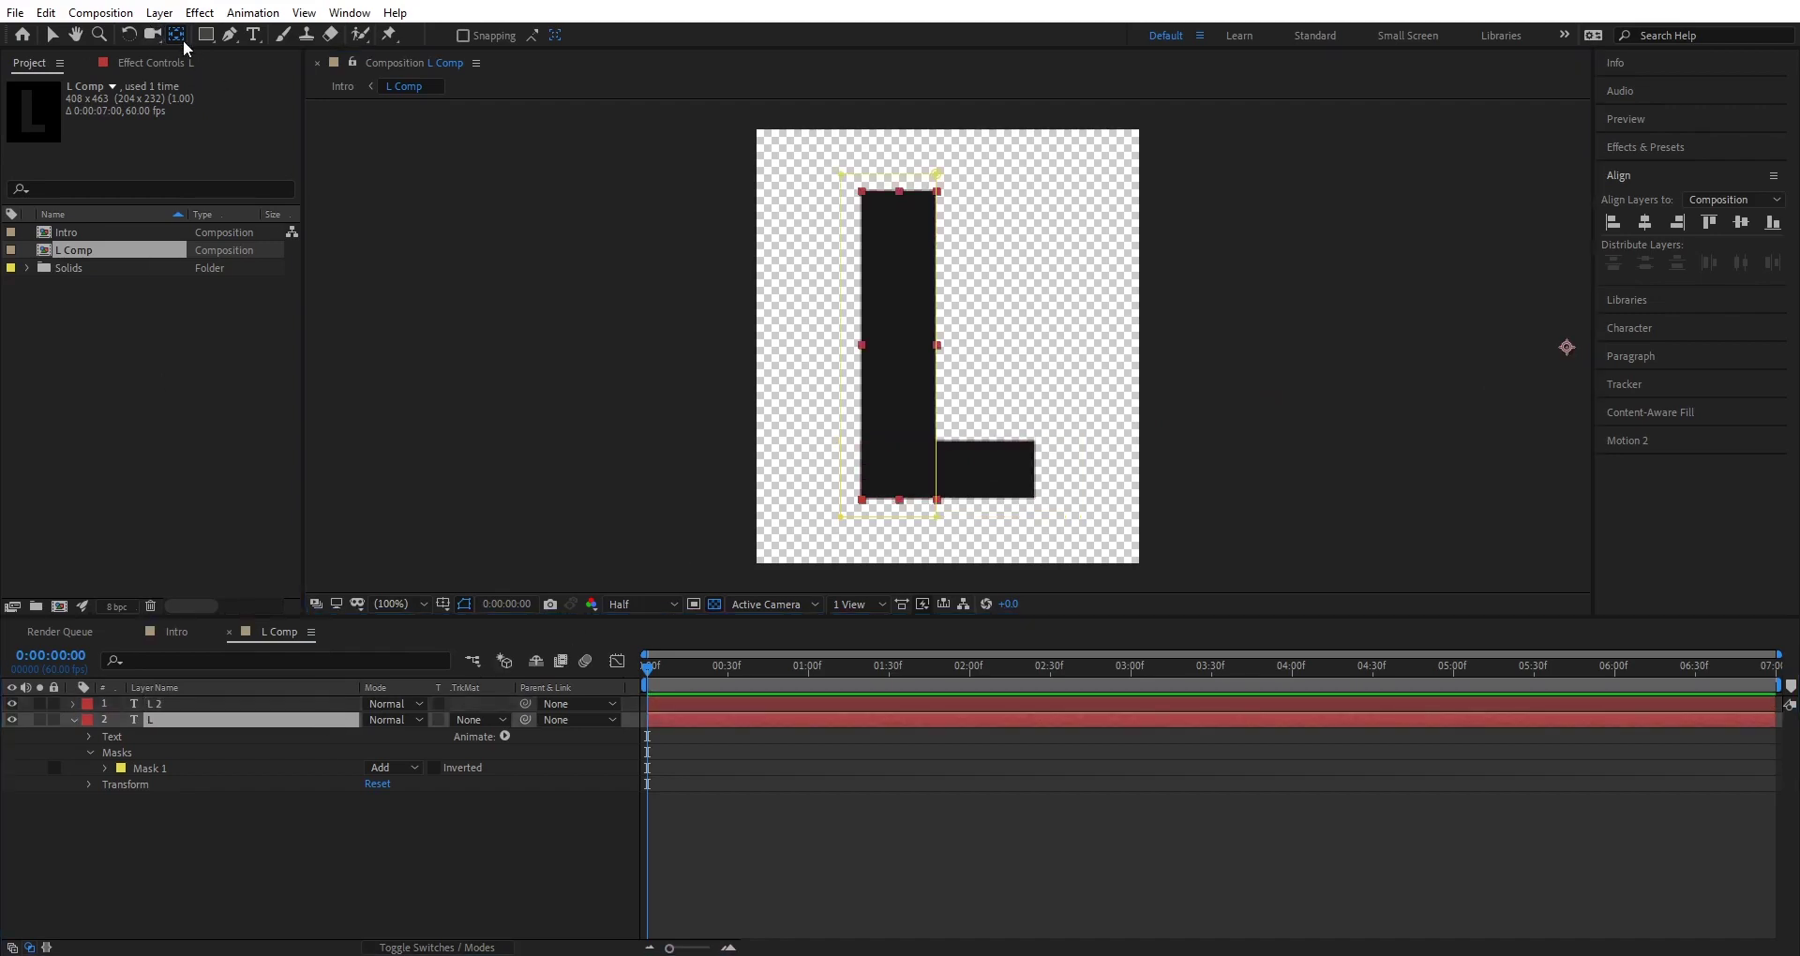
drag(1572, 353, 901, 498)
click(229, 816)
click(149, 719)
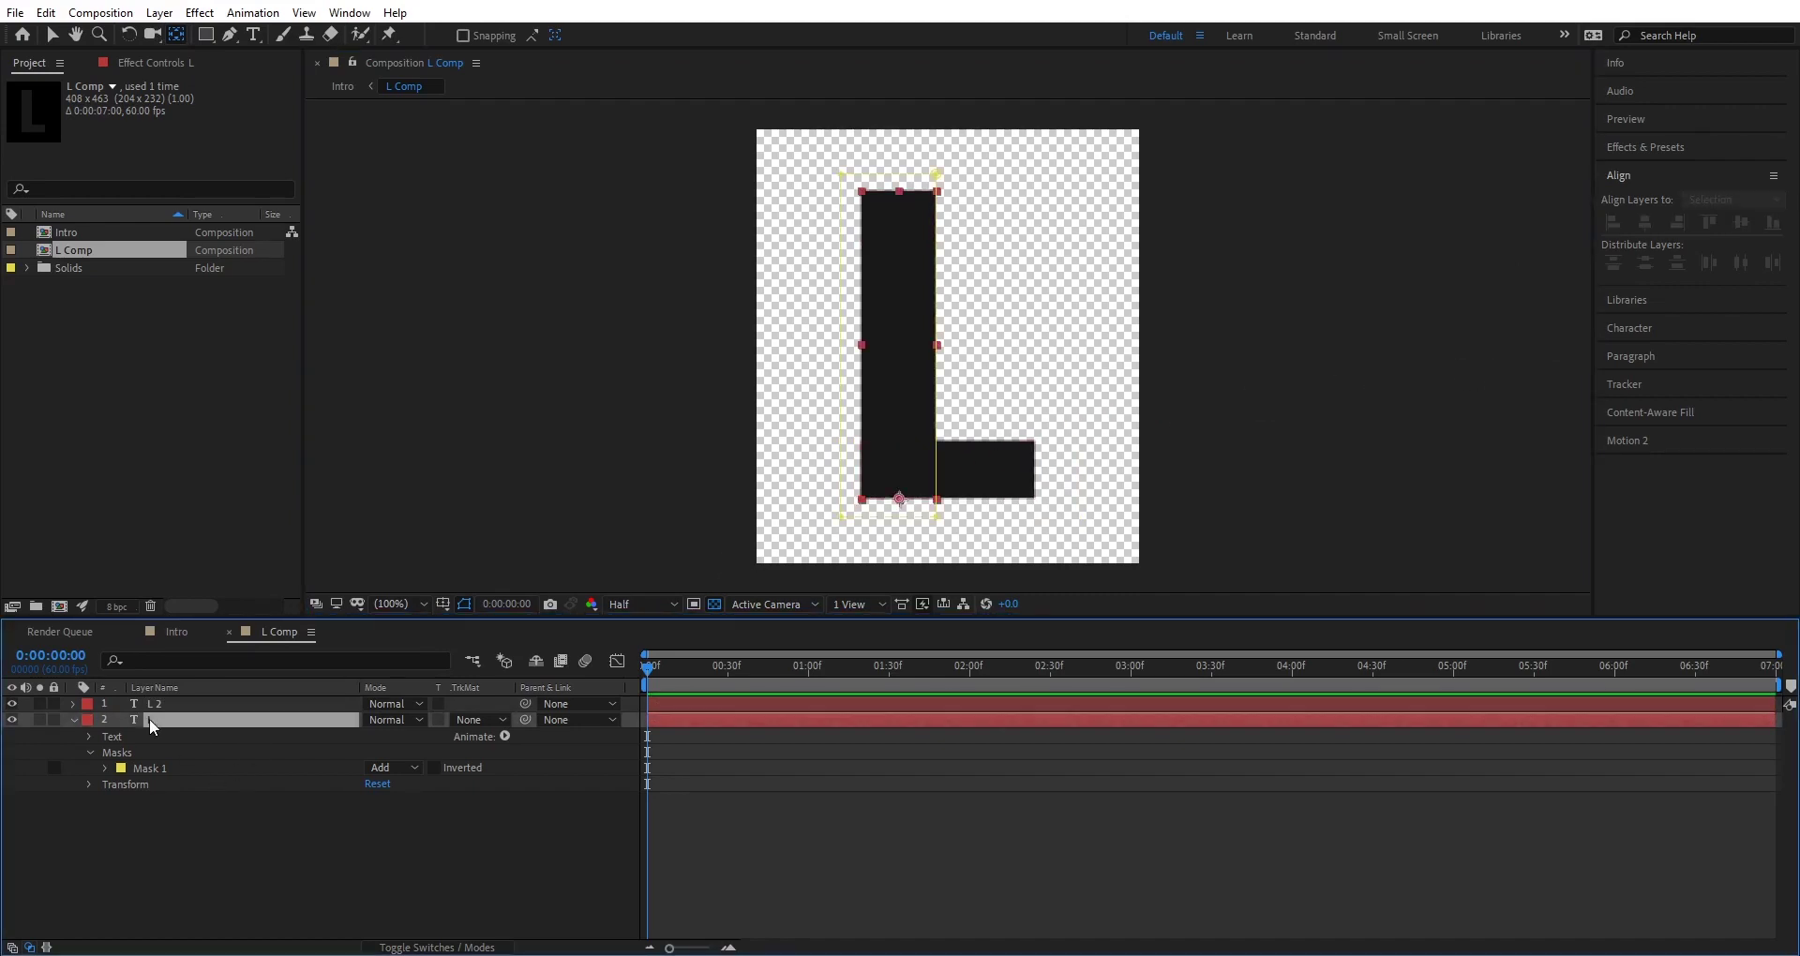
Hide the L 2 layer and add a Scale keyframe to the L layer at frame 40.
click(11, 704)
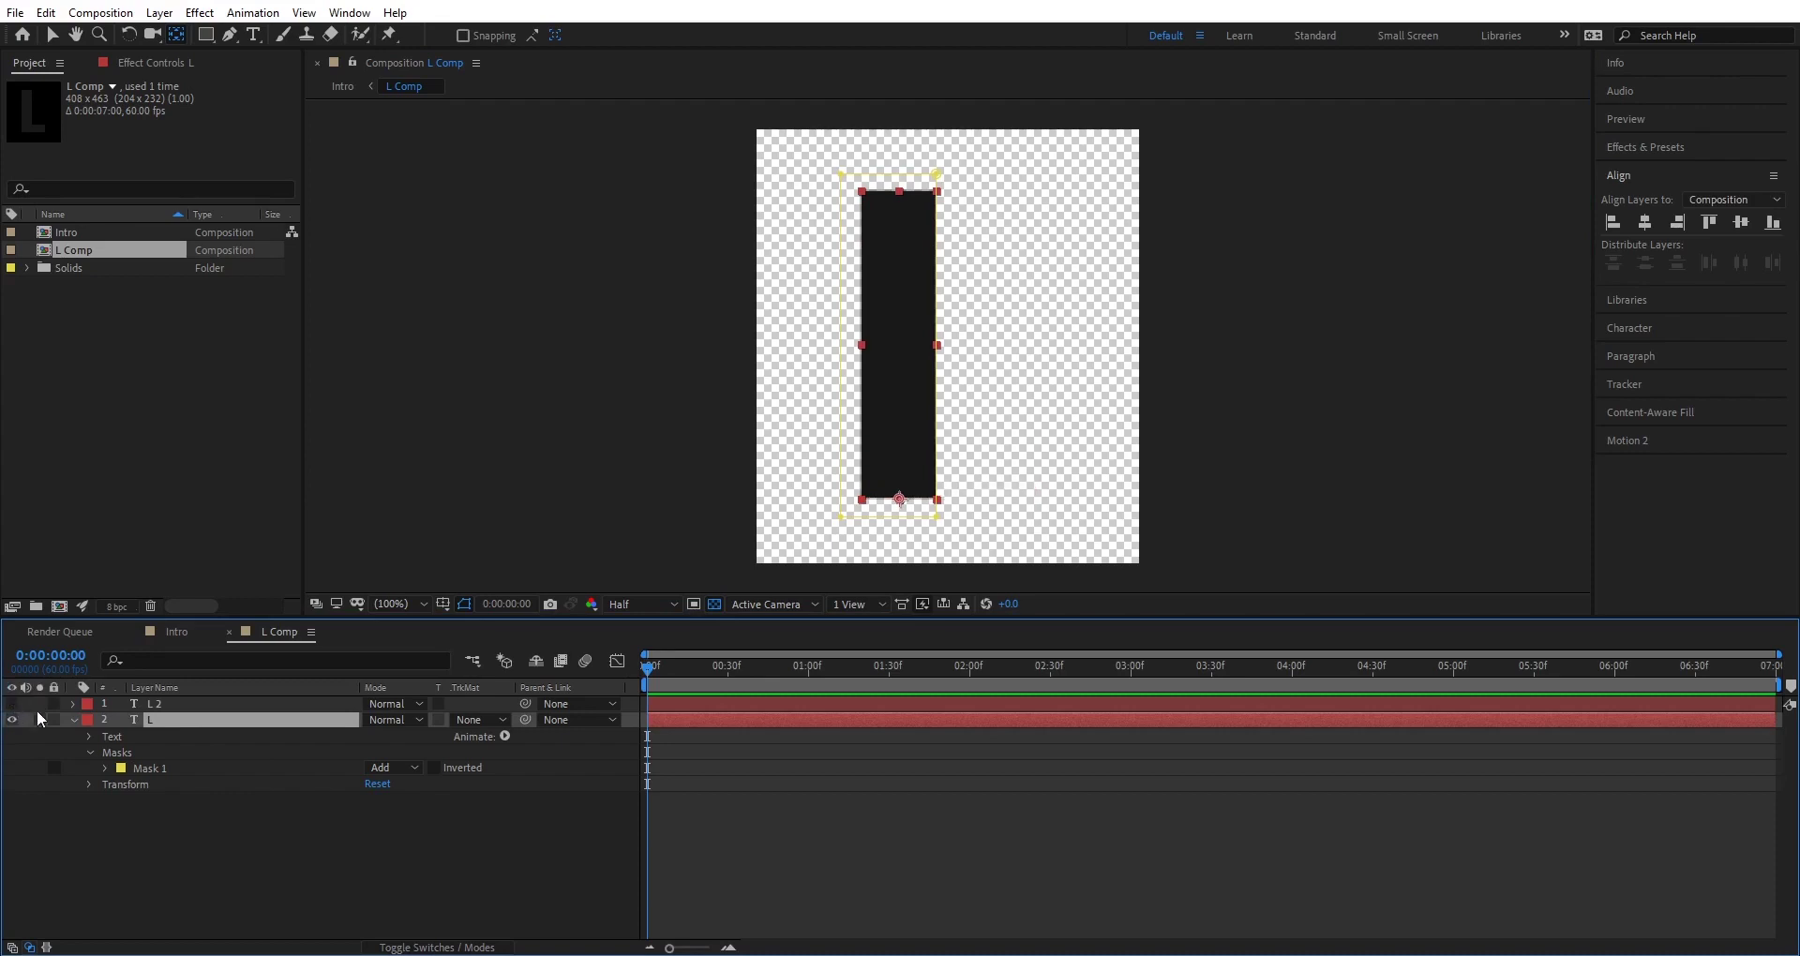
key(s)
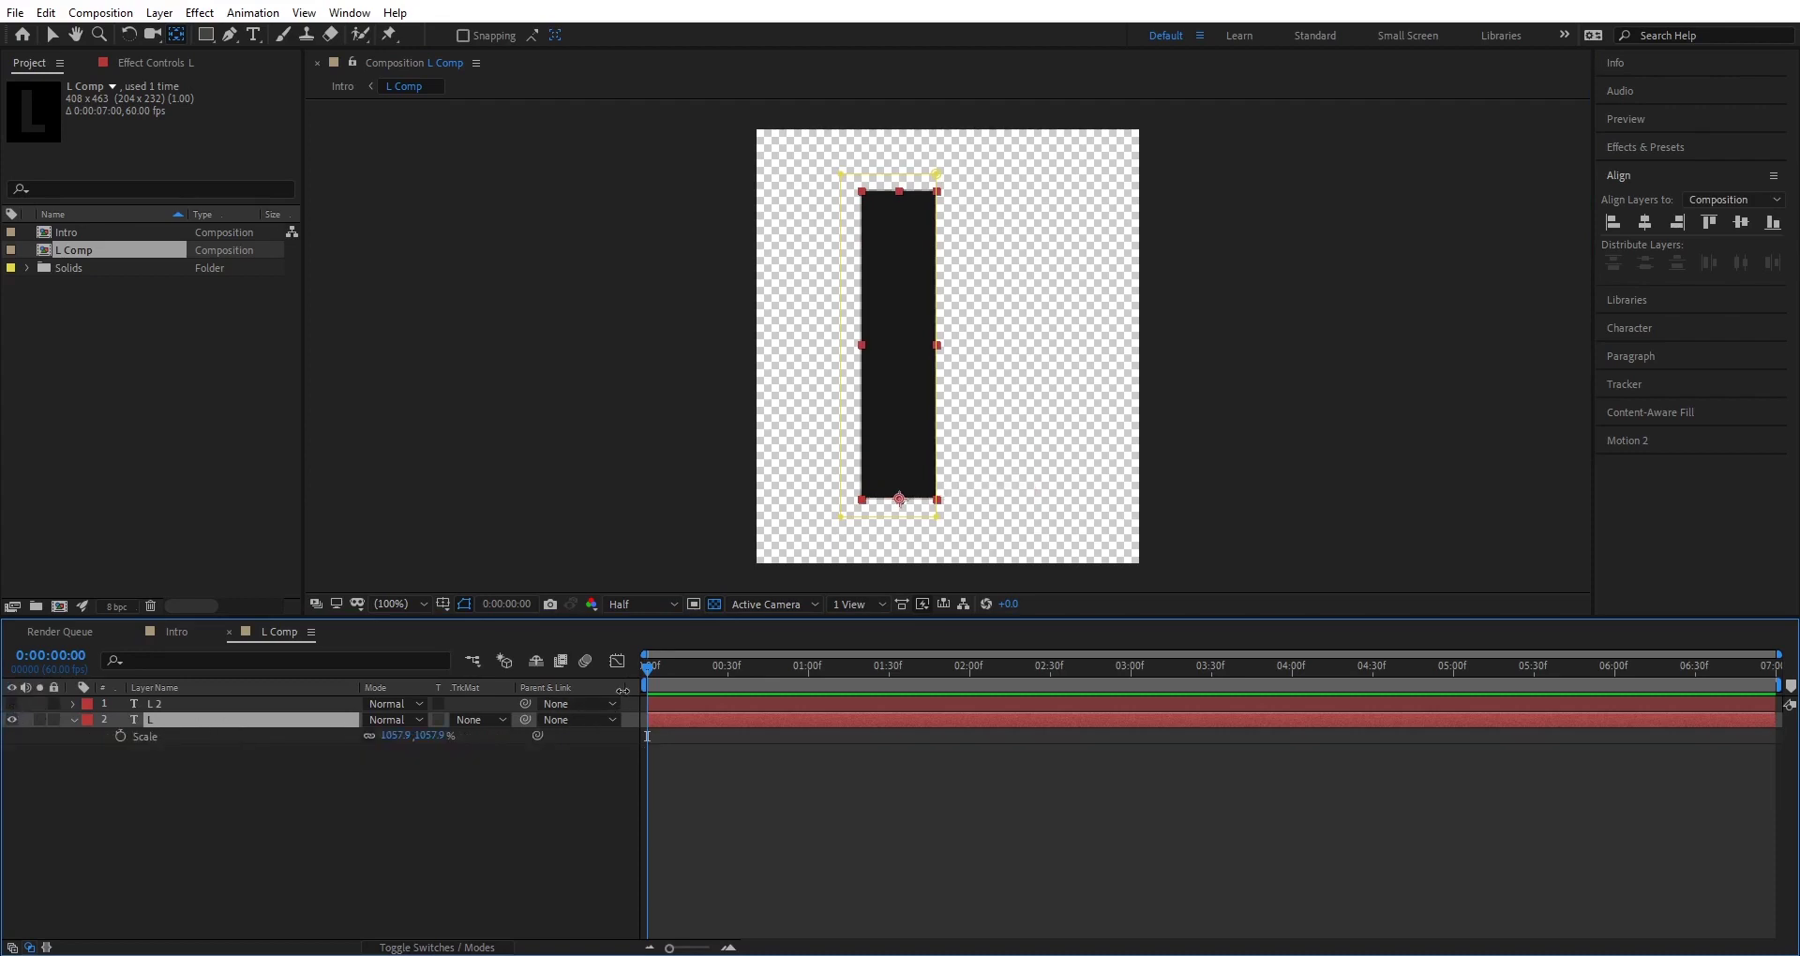
key(shift+Page_Down)
key(shift+Page_Down)
key(shift+Page_Down)
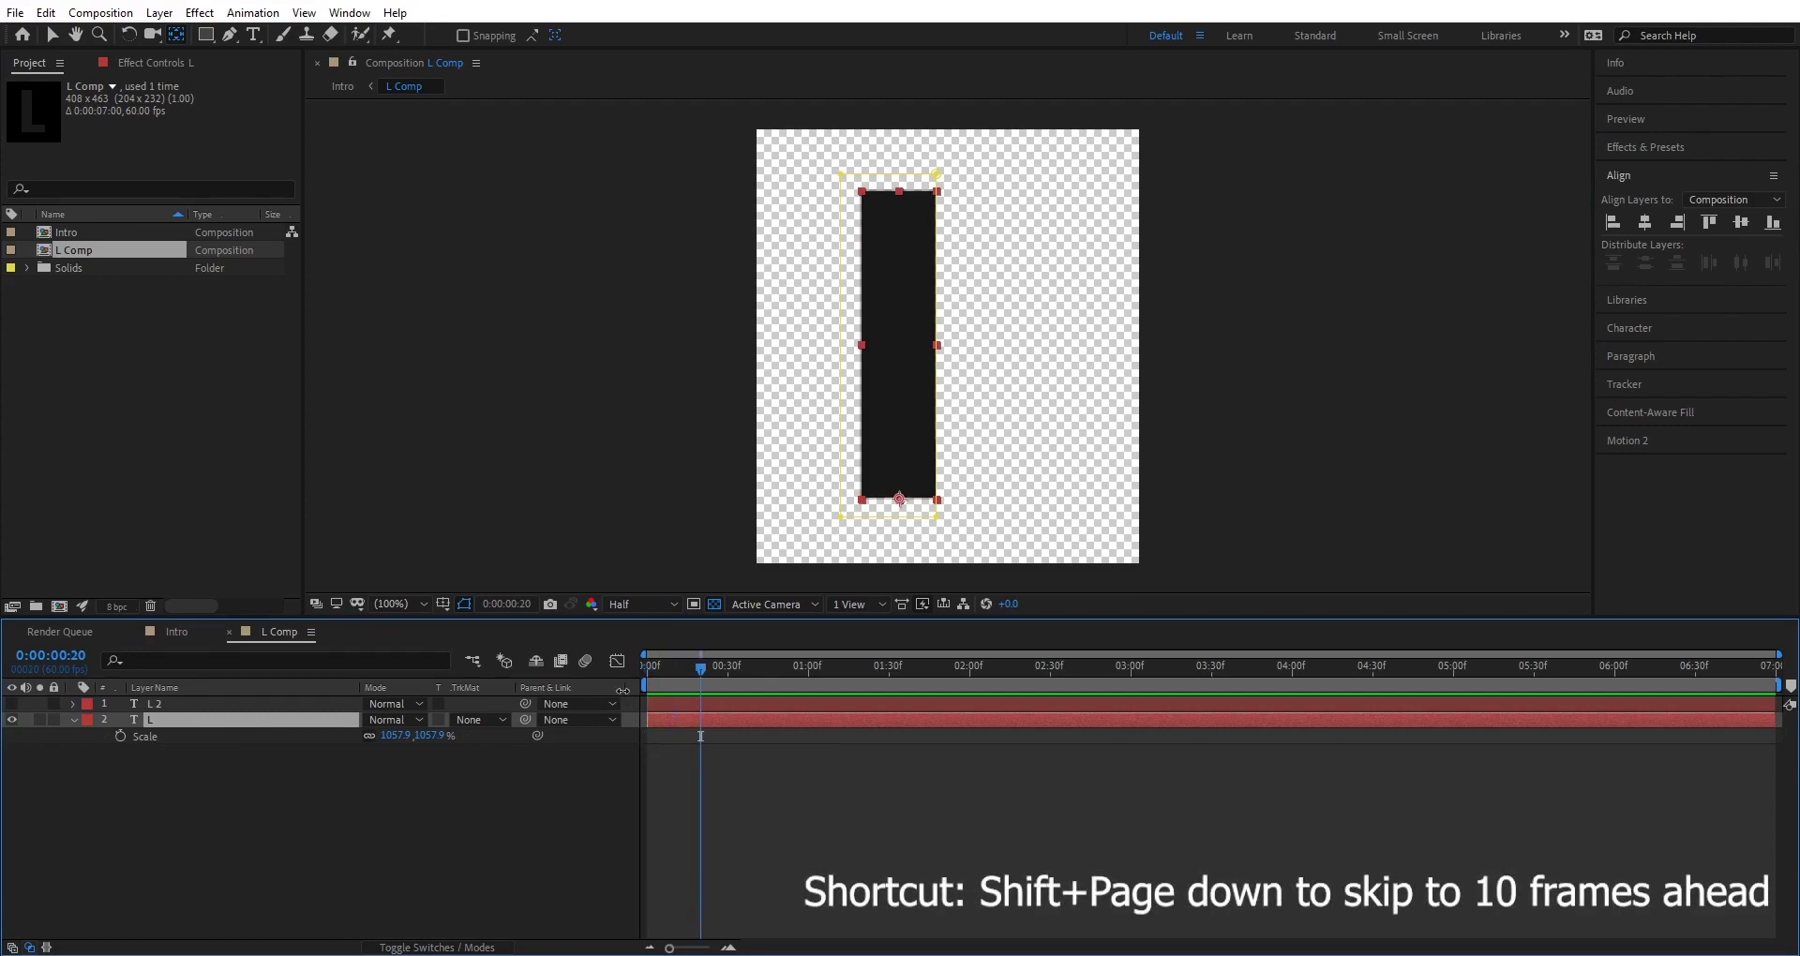
key(shift+Page_Down)
click(120, 736)
At frame 0, unlink the L layer's Scale dimensions and set its vertical scale to 0%.
key(shift+Page_Up)
key(shift+Page_Up)
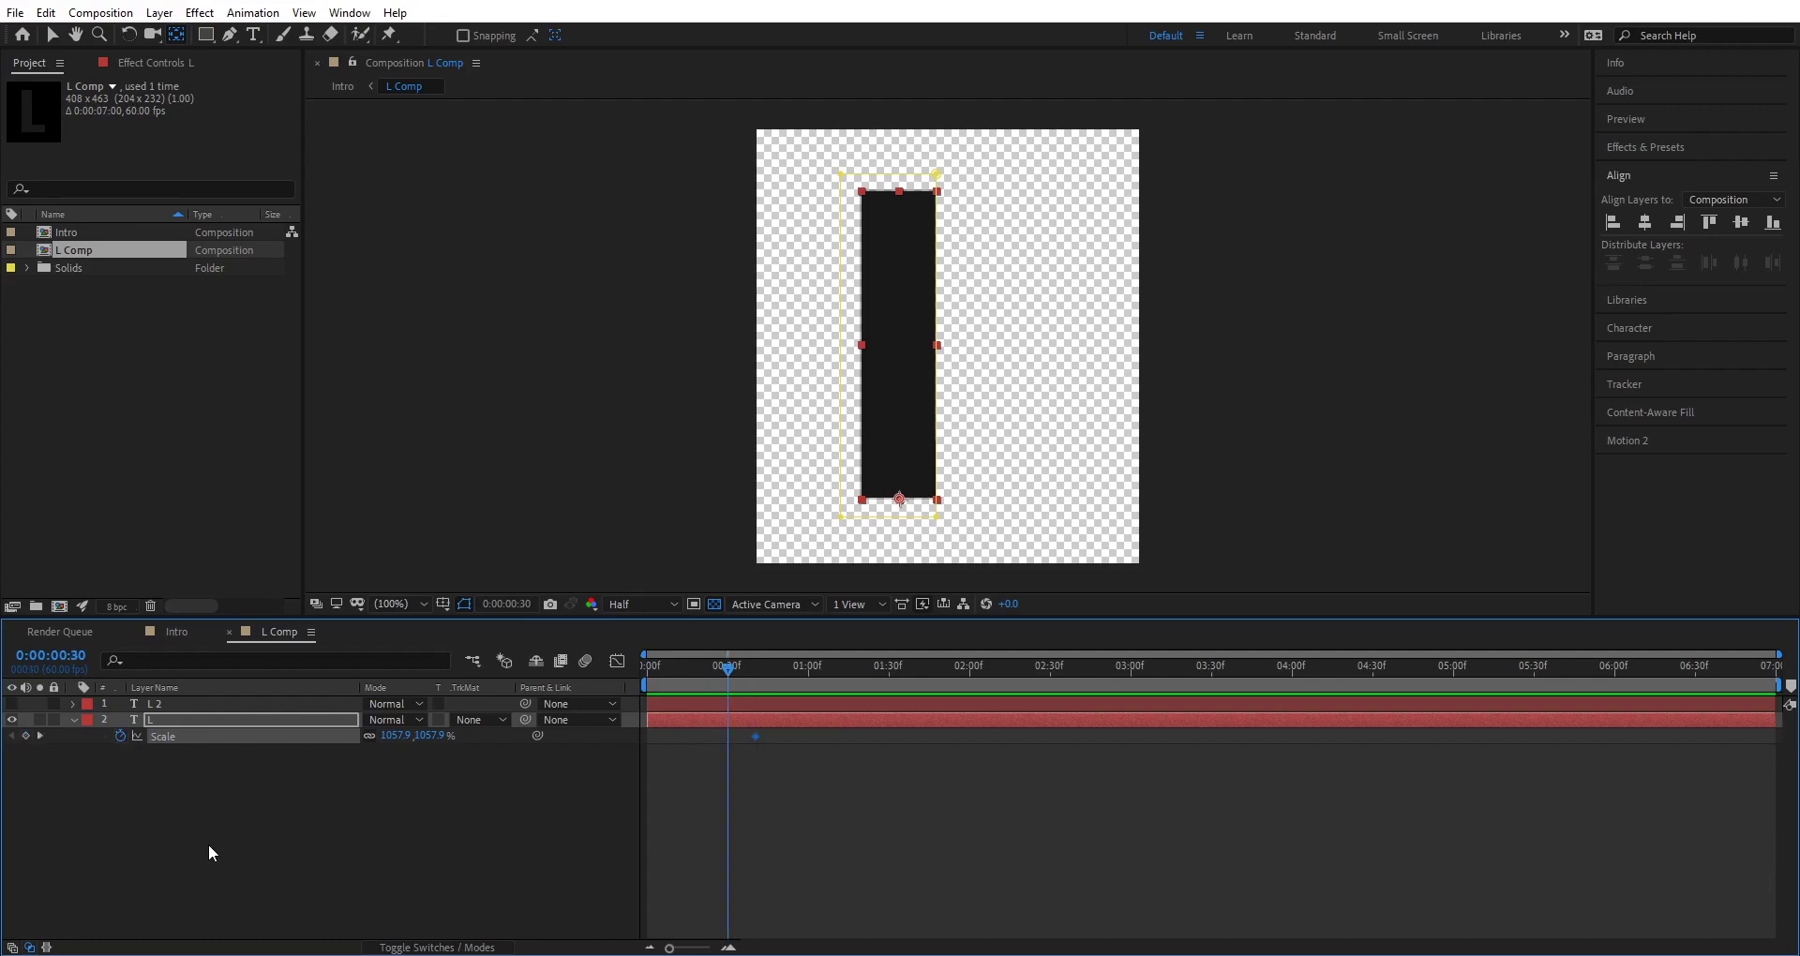
key(shift+Page_Up)
key(shift+Page_Up)
click(370, 736)
drag(438, 743, 392, 746)
click(426, 738)
text(0)
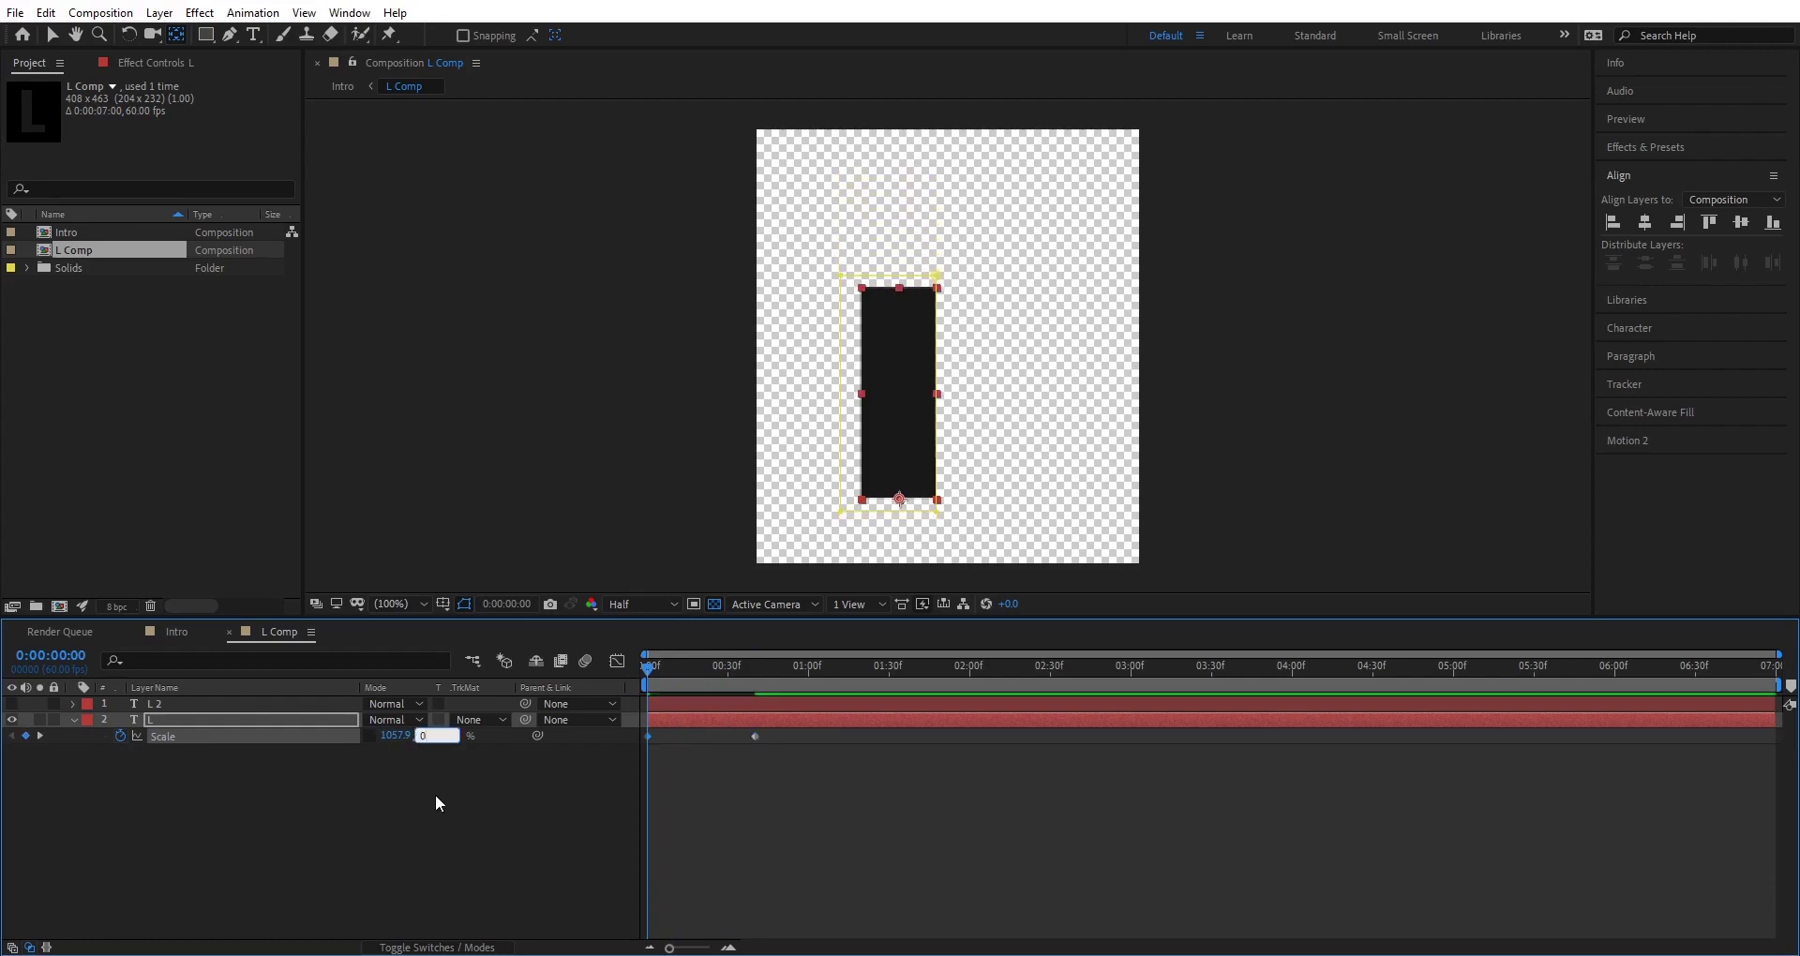
key(Return)
Preview the stem's growth and apply Easy Ease to both of the L layer's Scale keyframes.
key(space)
mouse_move(735, 672)
mouse_down()
mouse_move(709, 676)
mouse_move(762, 677)
mouse_up()
drag(742, 779, 612, 711)
right_click(648, 736)
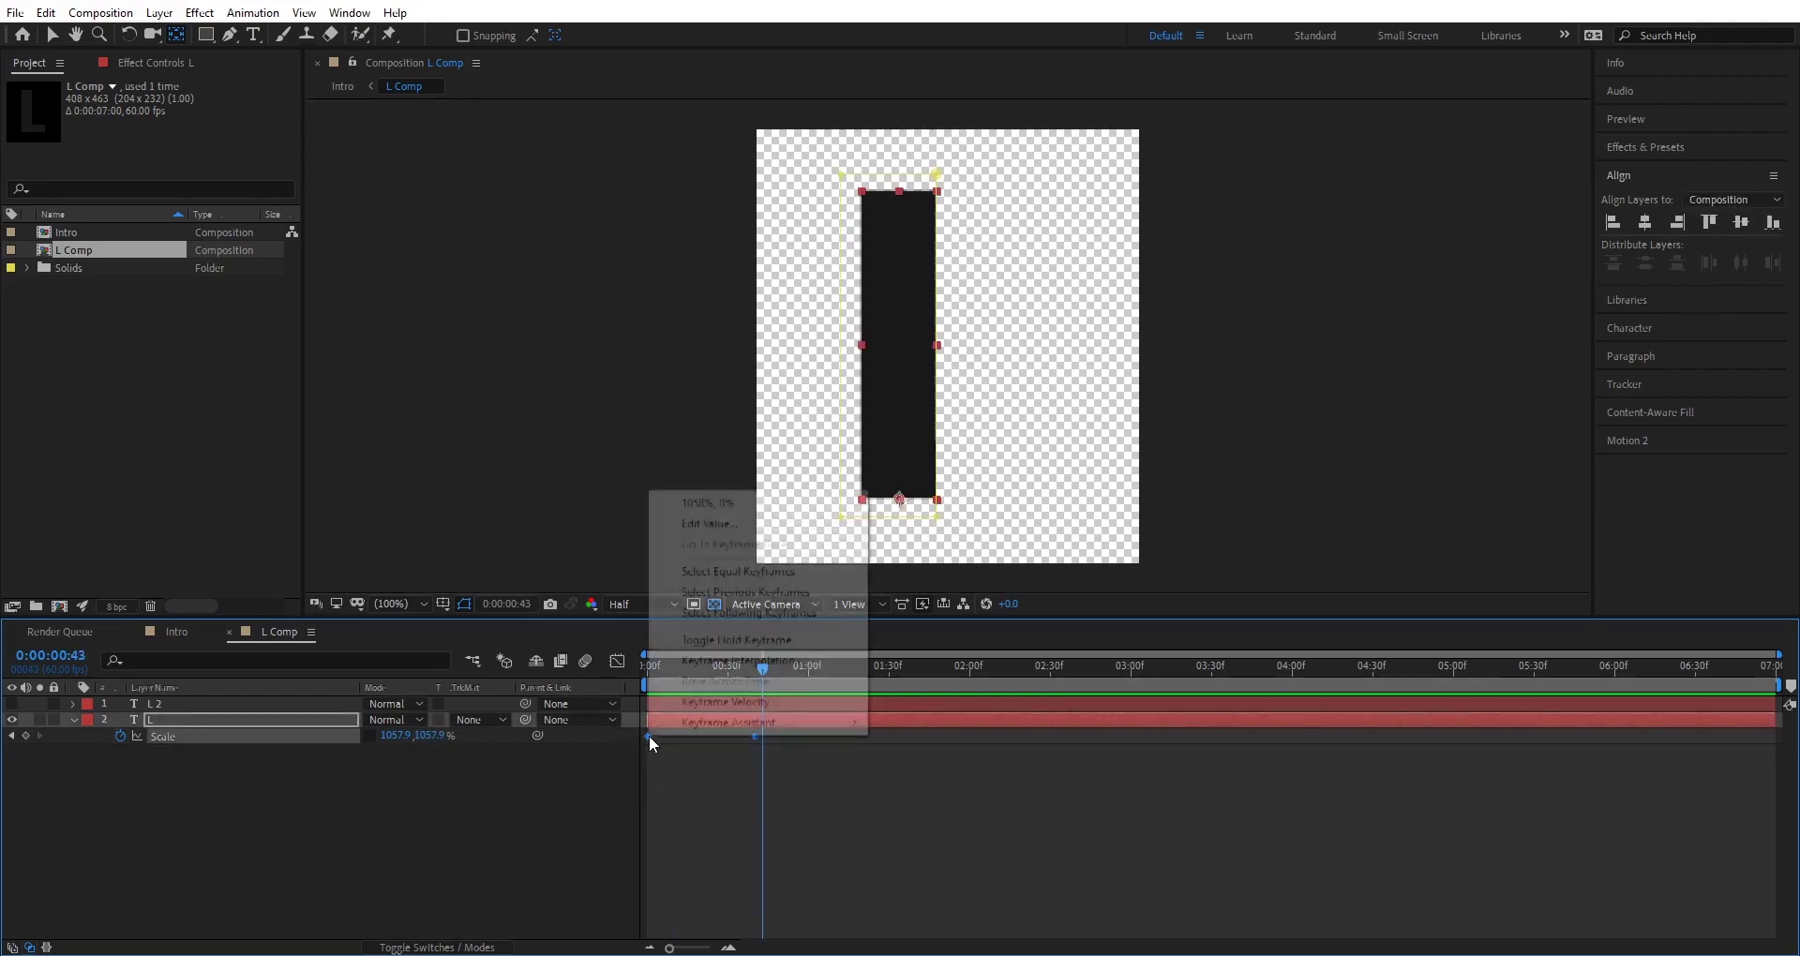
mouse_move(811, 732)
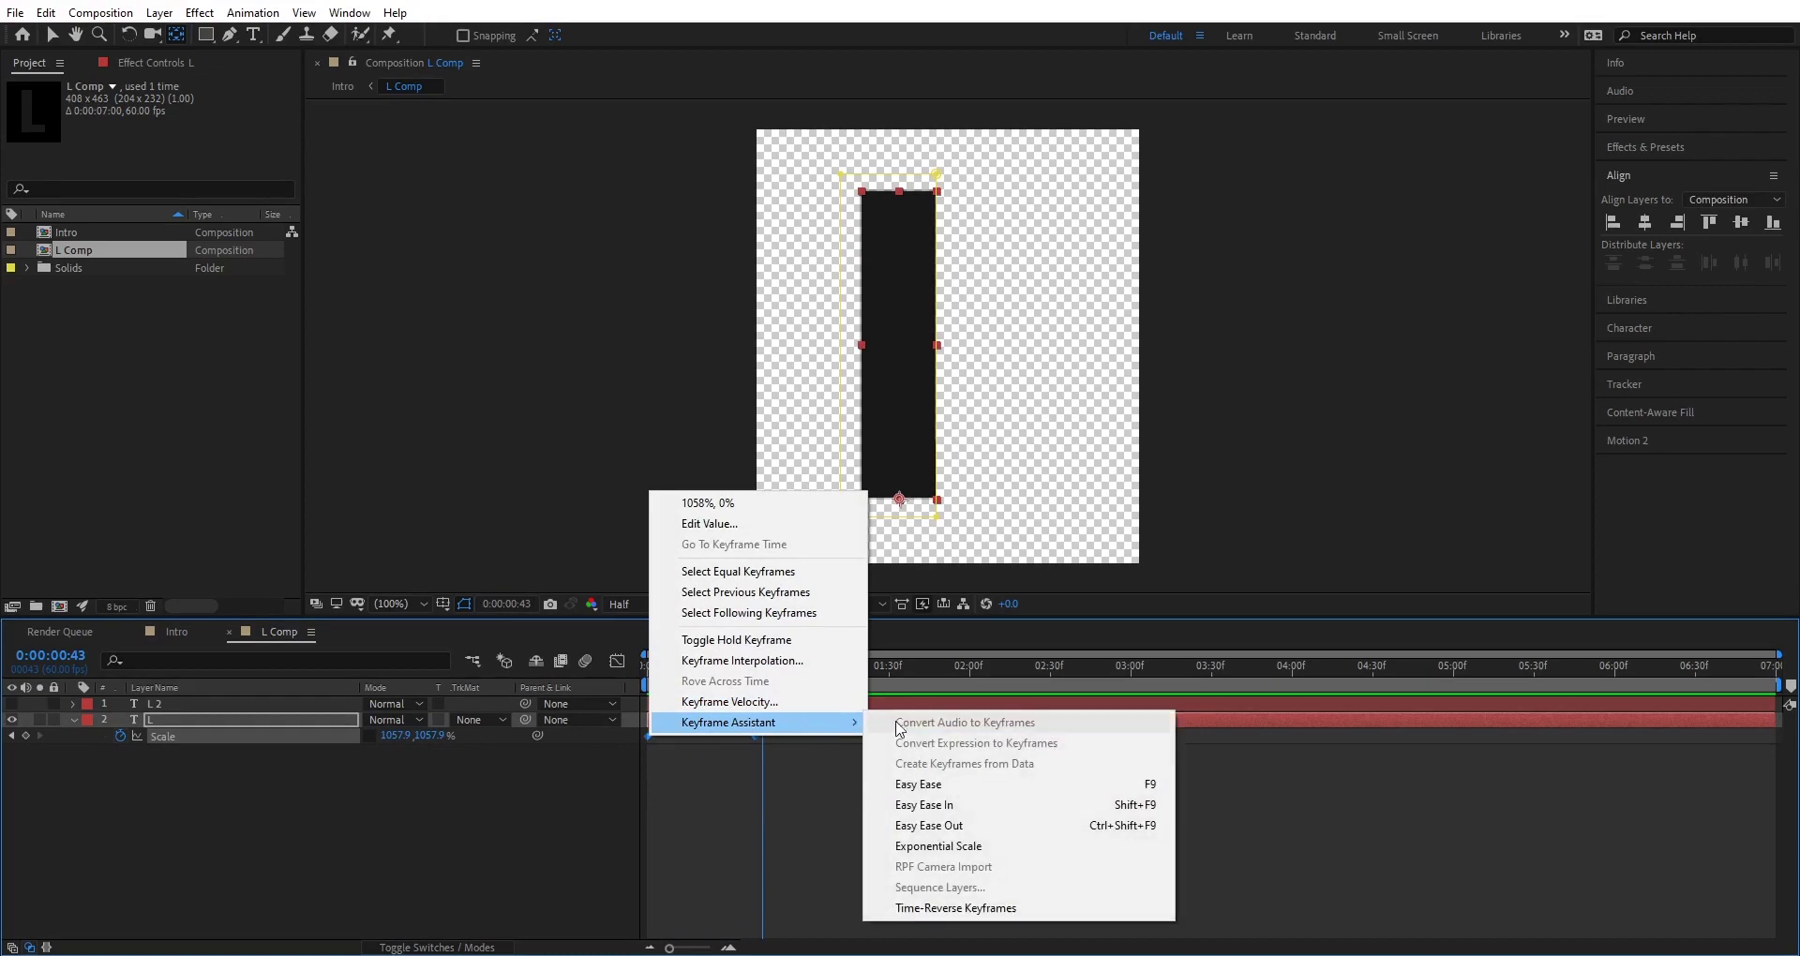
click(919, 784)
From frame 15, show the L 2 layer again and add a Scale keyframe to it 40 frames ahead, at frame 55.
click(693, 705)
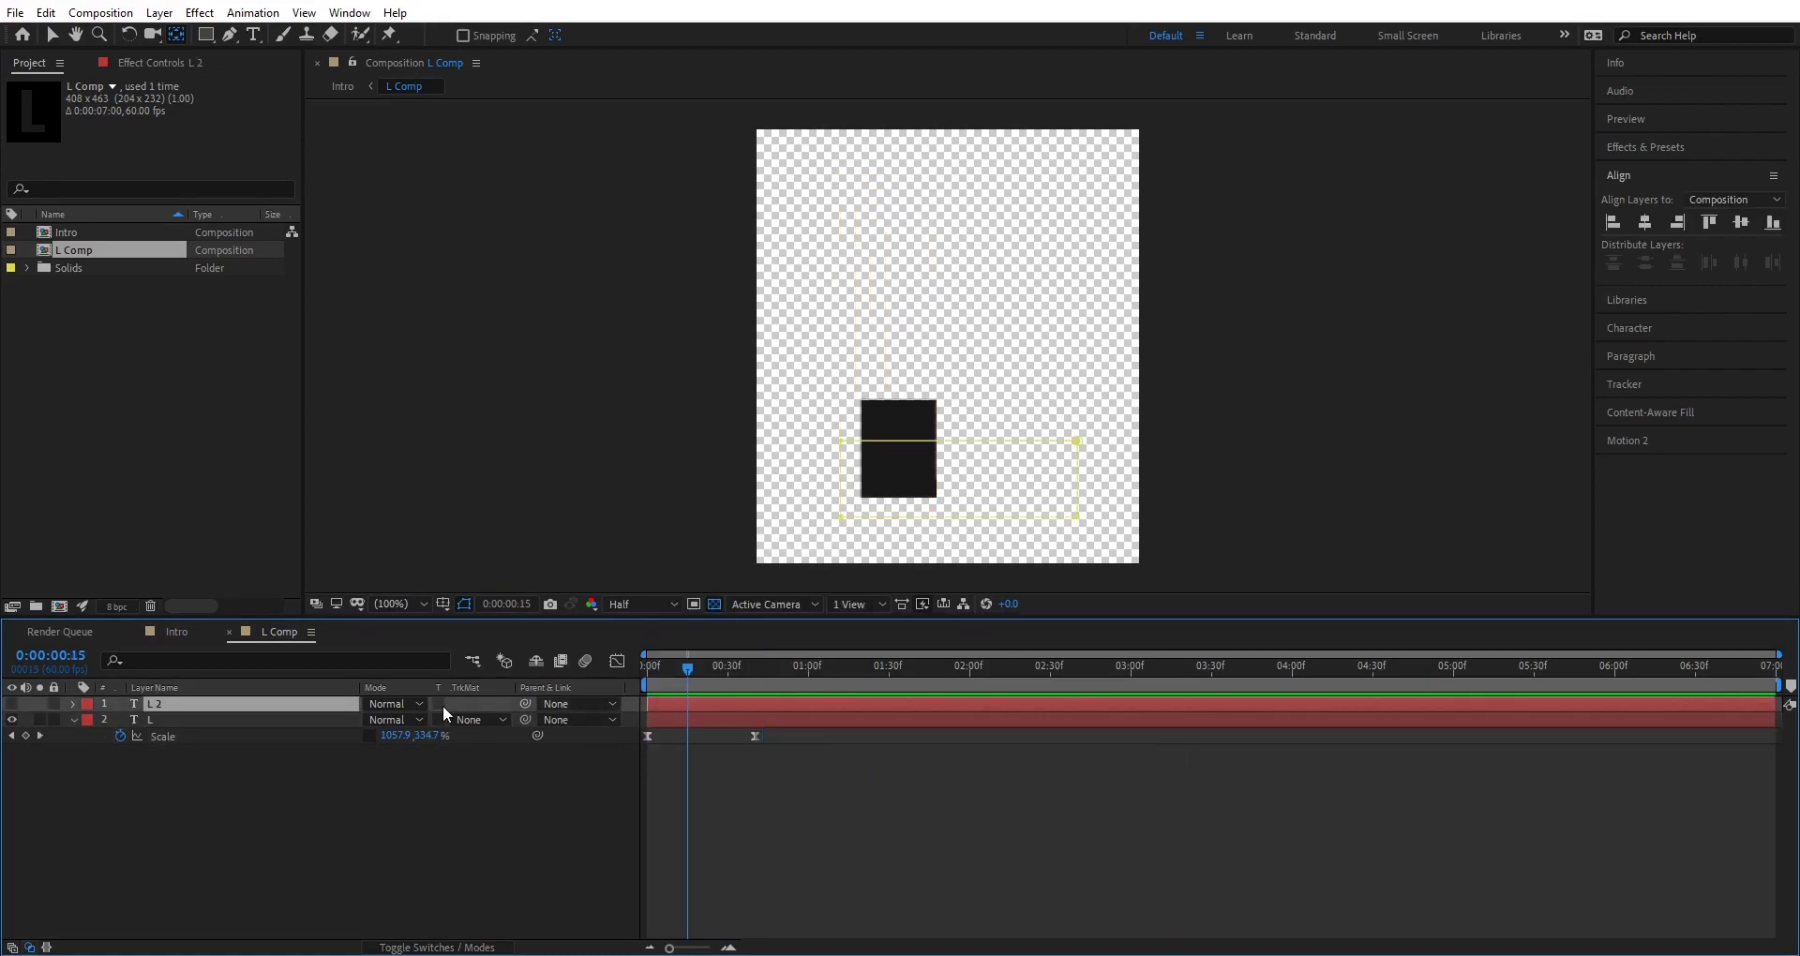
key(s)
click(12, 704)
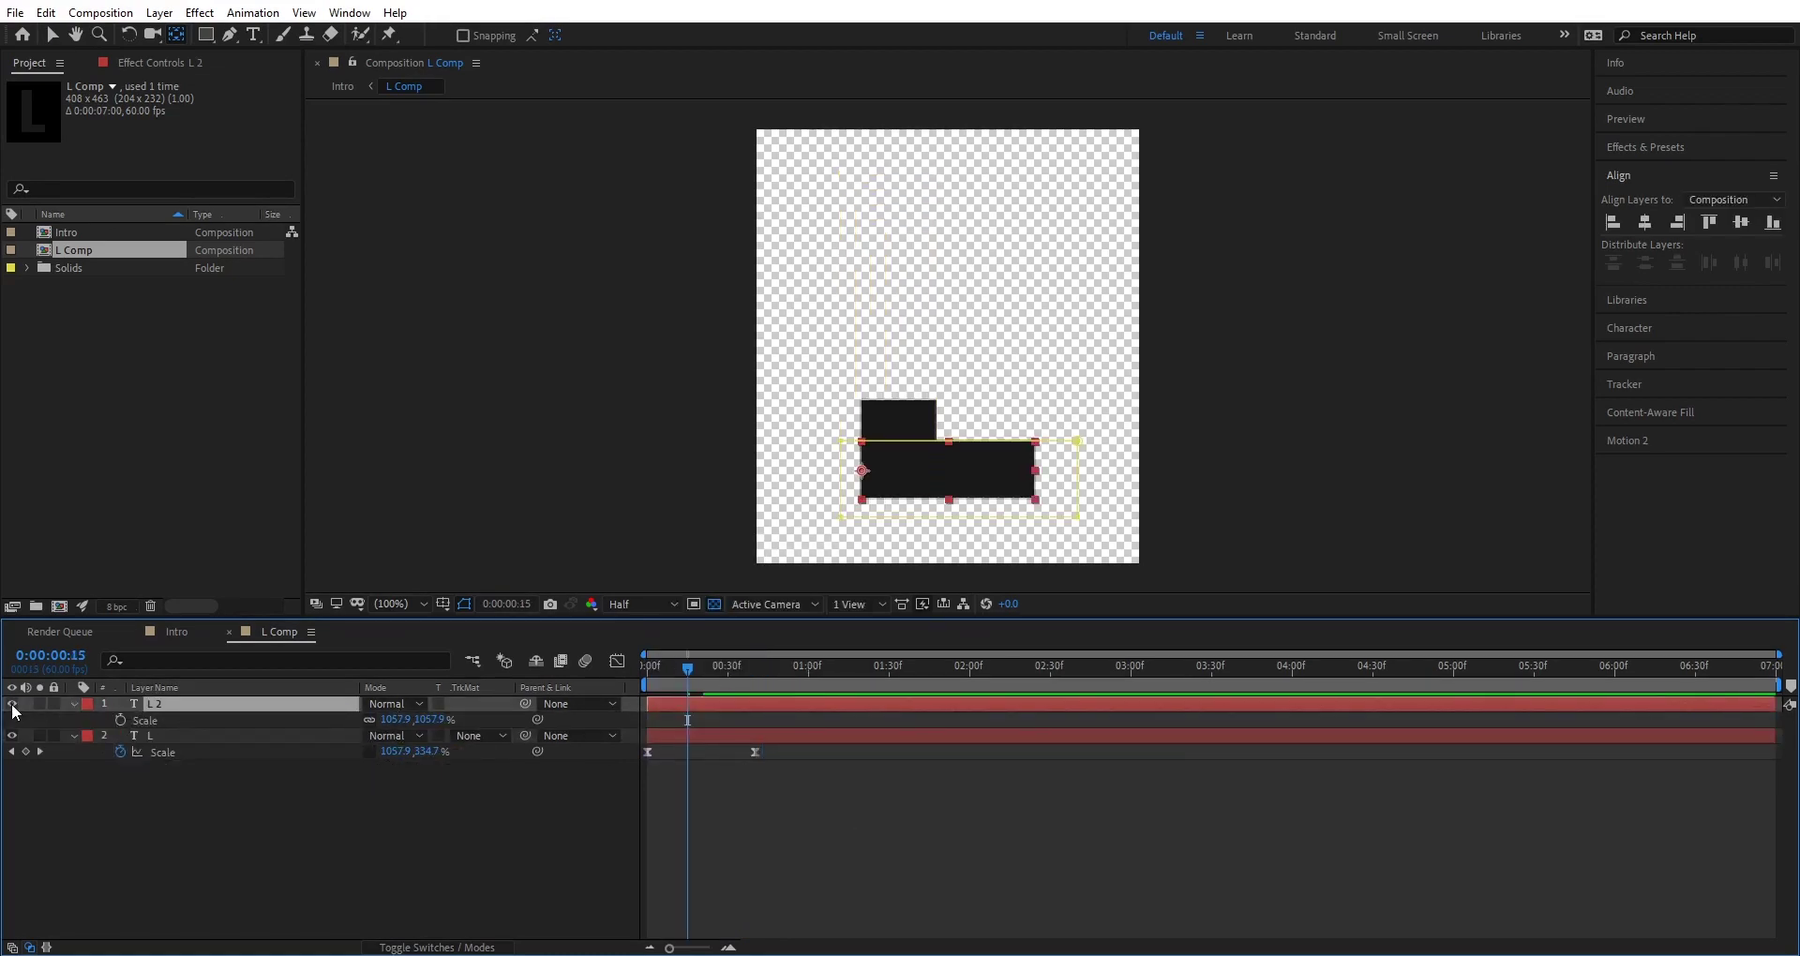
key(shift+Page_Down)
key(shift+Page_Down)
key(shift+Page_Down)
key(shift+Page_Down)
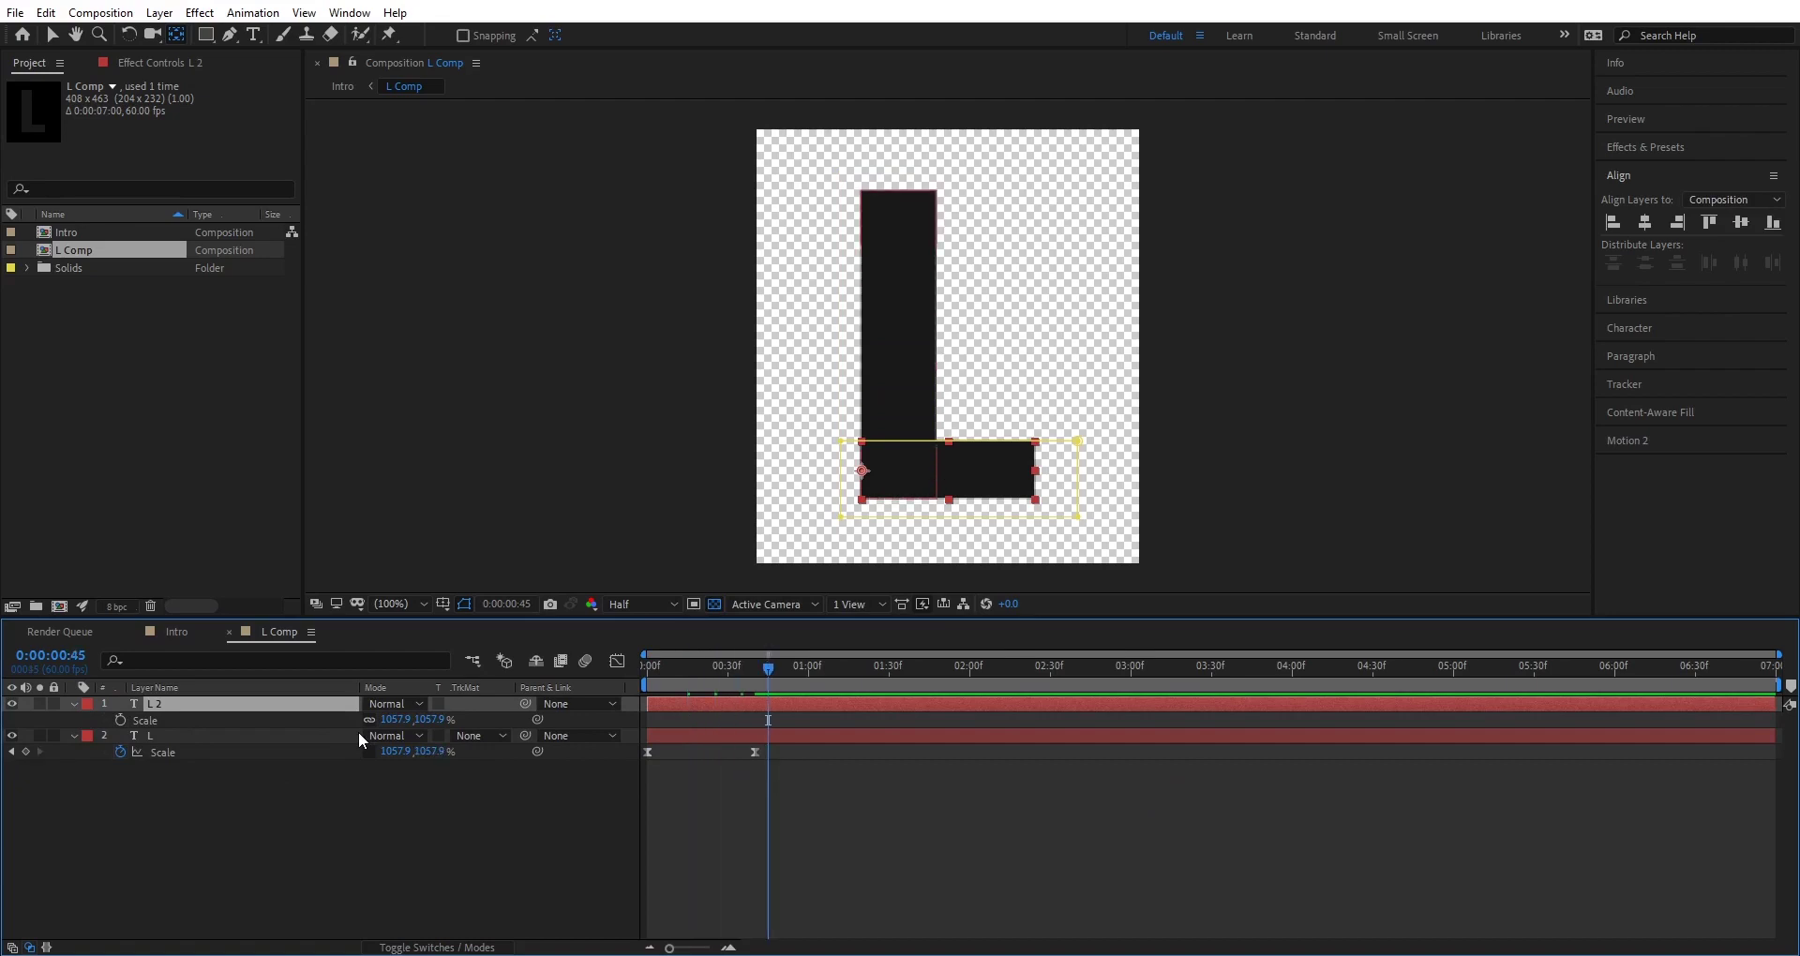
click(123, 722)
At frame 15, unlink the L 2 layer's Scale dimensions and set its horizontal scale to 0%.
key(shift+Page_Up)
key(shift+Page_Up)
key(shift+Page_Up)
key(shift+Page_Up)
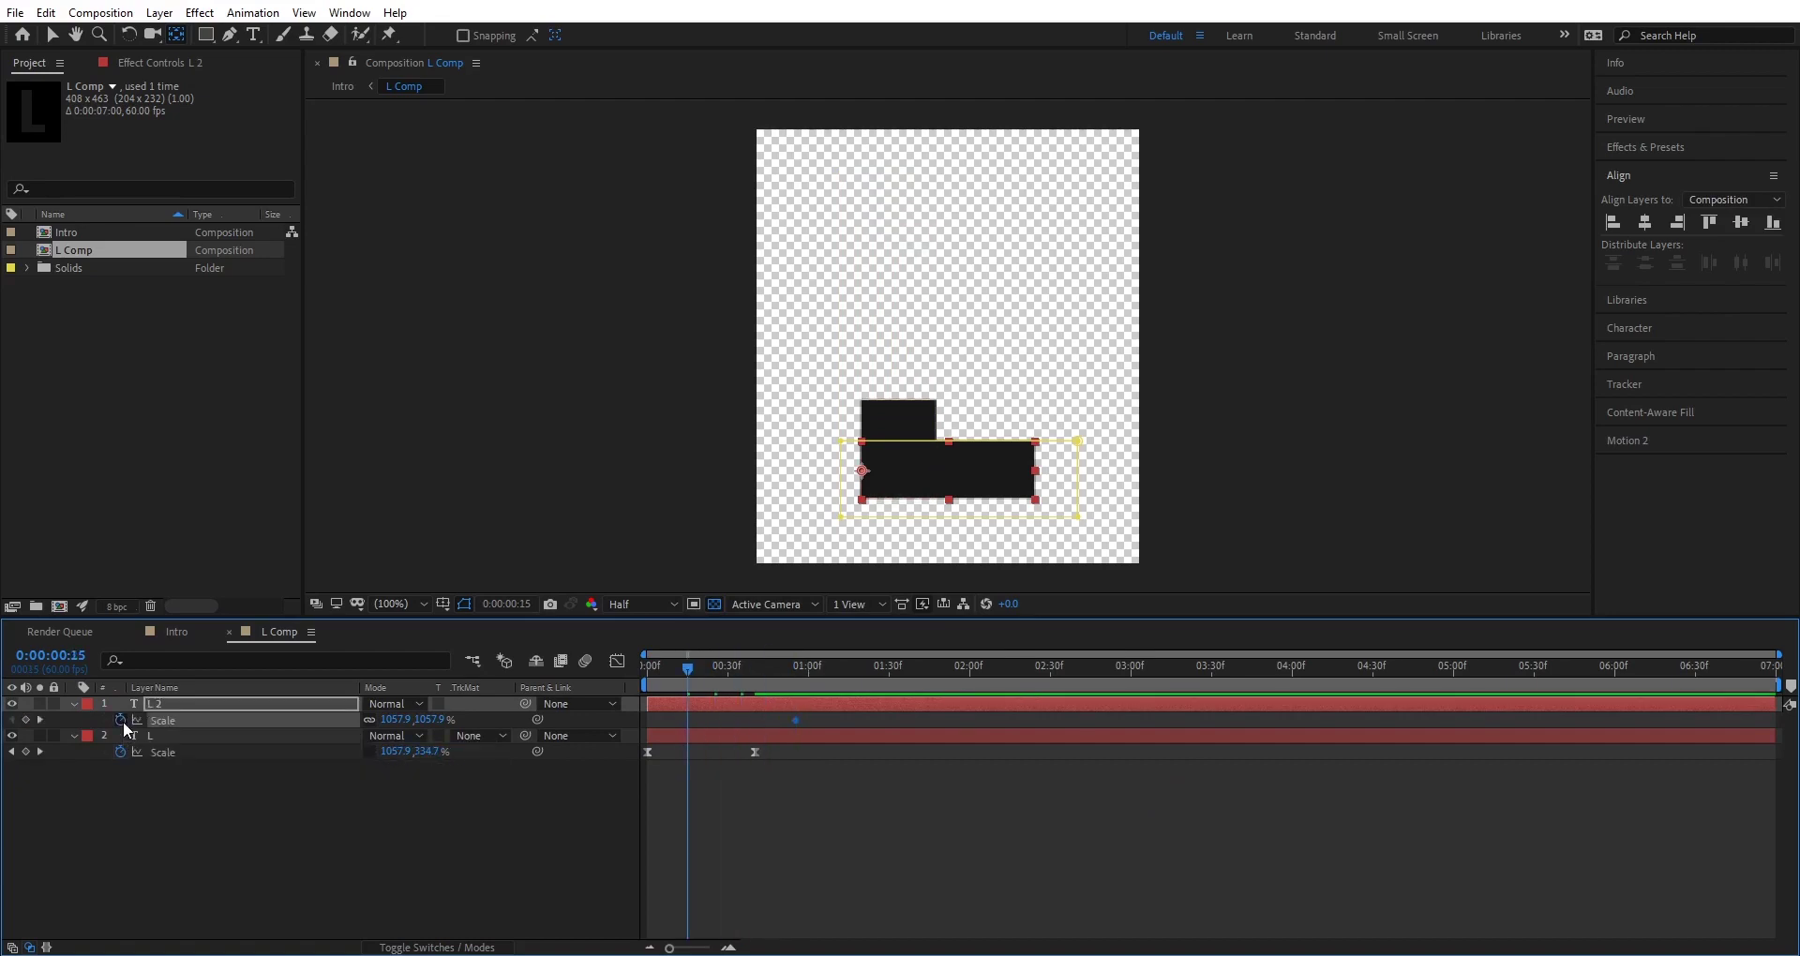
click(370, 720)
drag(400, 720, 375, 719)
click(394, 719)
text(0)
key(Return)
Apply Easy Ease to the L 2 layer's Scale keyframes, shift them slightly earlier and preview the L animation.
right_click(687, 722)
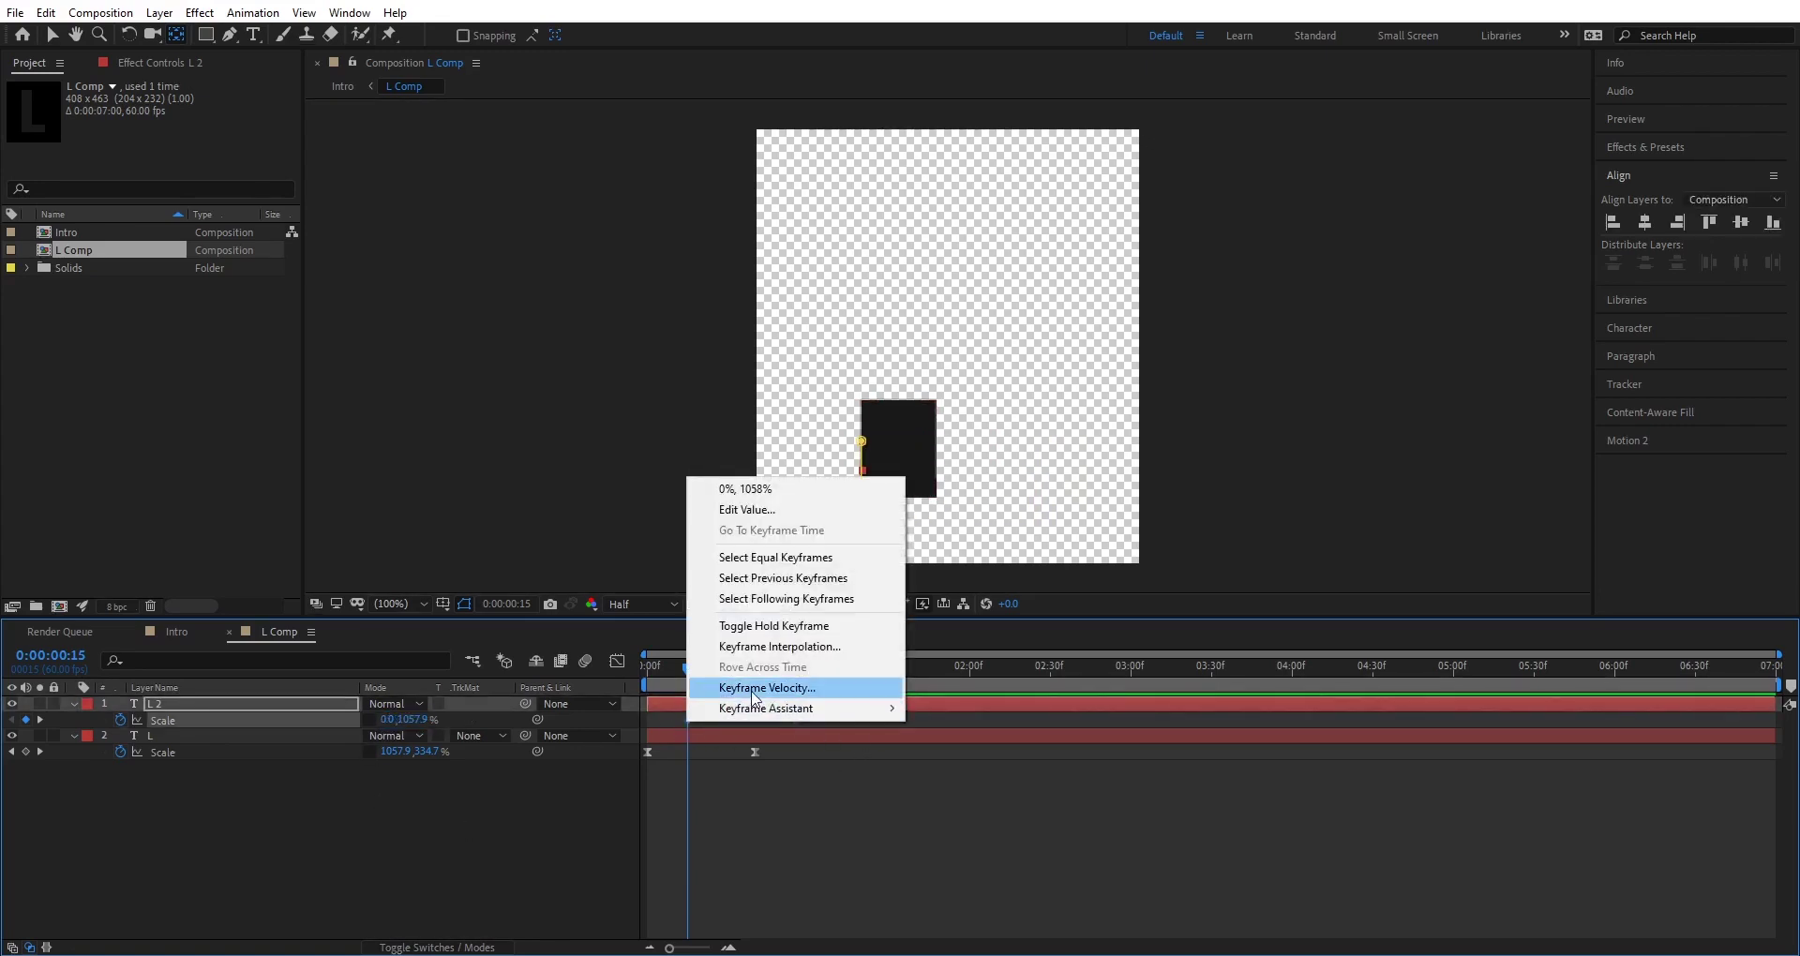
mouse_move(783, 707)
click(984, 671)
click(831, 668)
mouse_move(831, 675)
mouse_down()
mouse_move(679, 689)
mouse_move(812, 688)
mouse_up()
click(768, 791)
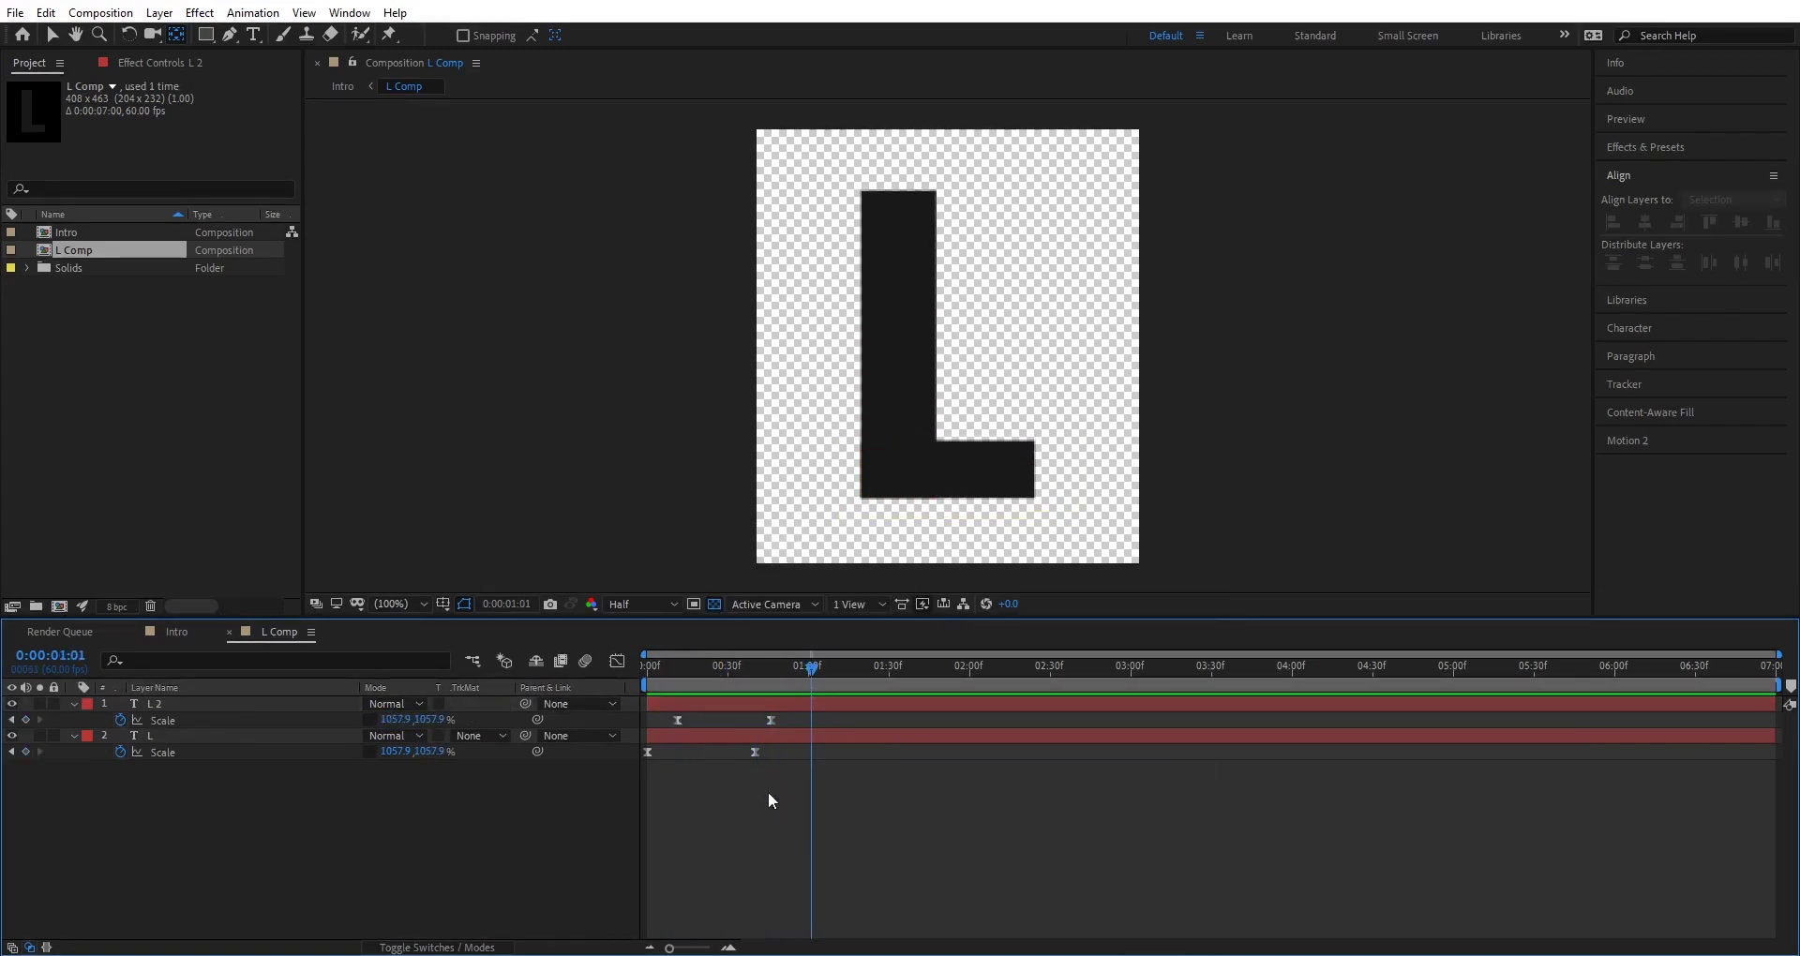
In the Intro composition, hide L Comp and pre-compose the U layer as "U Comp", moving all attributes.
click(178, 634)
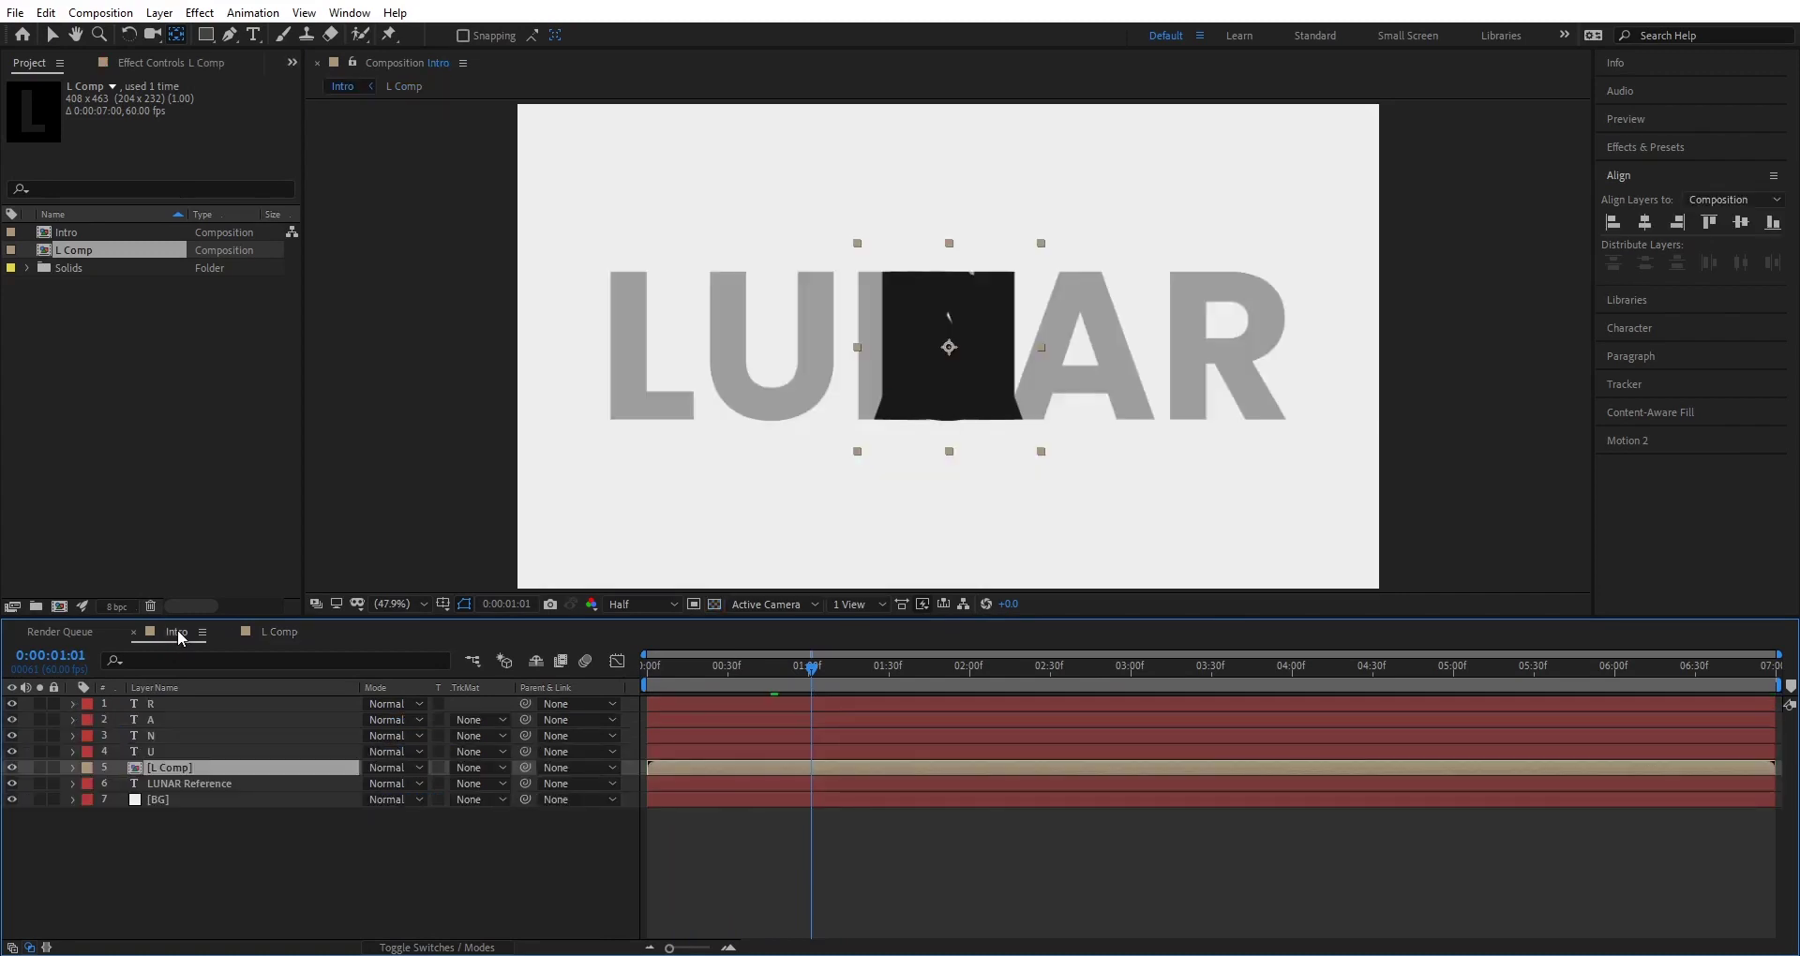
click(11, 768)
click(159, 752)
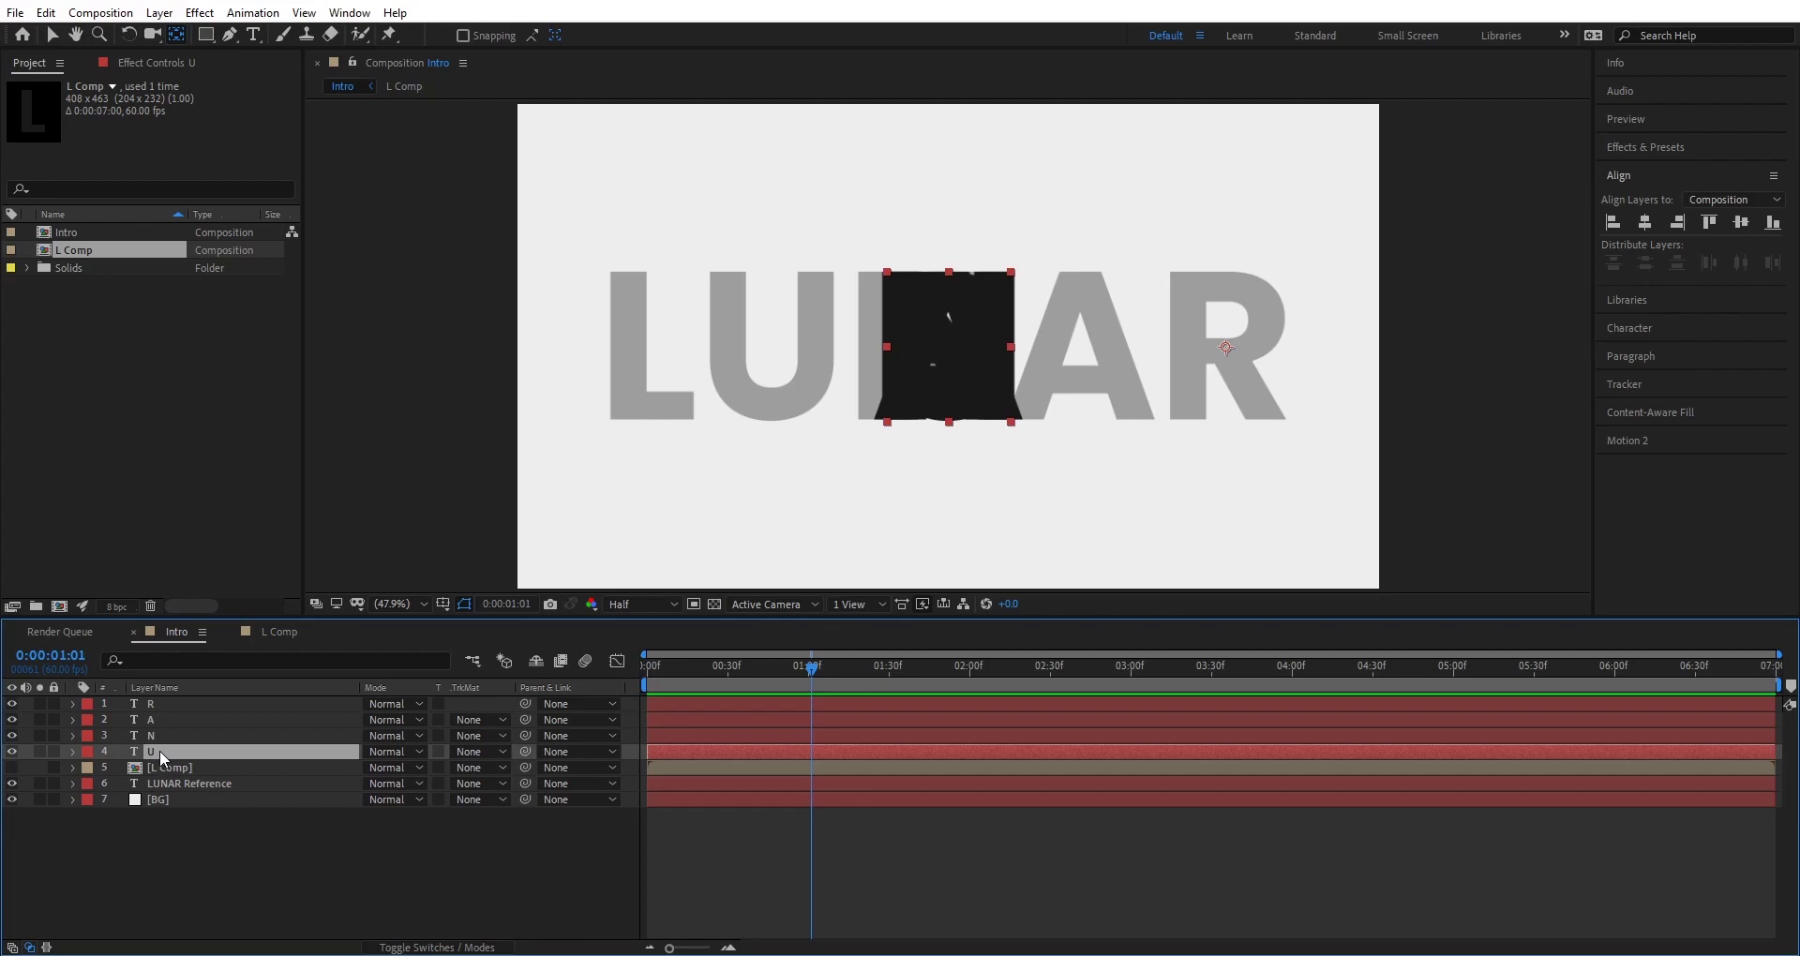
click(105, 12)
mouse_move(160, 12)
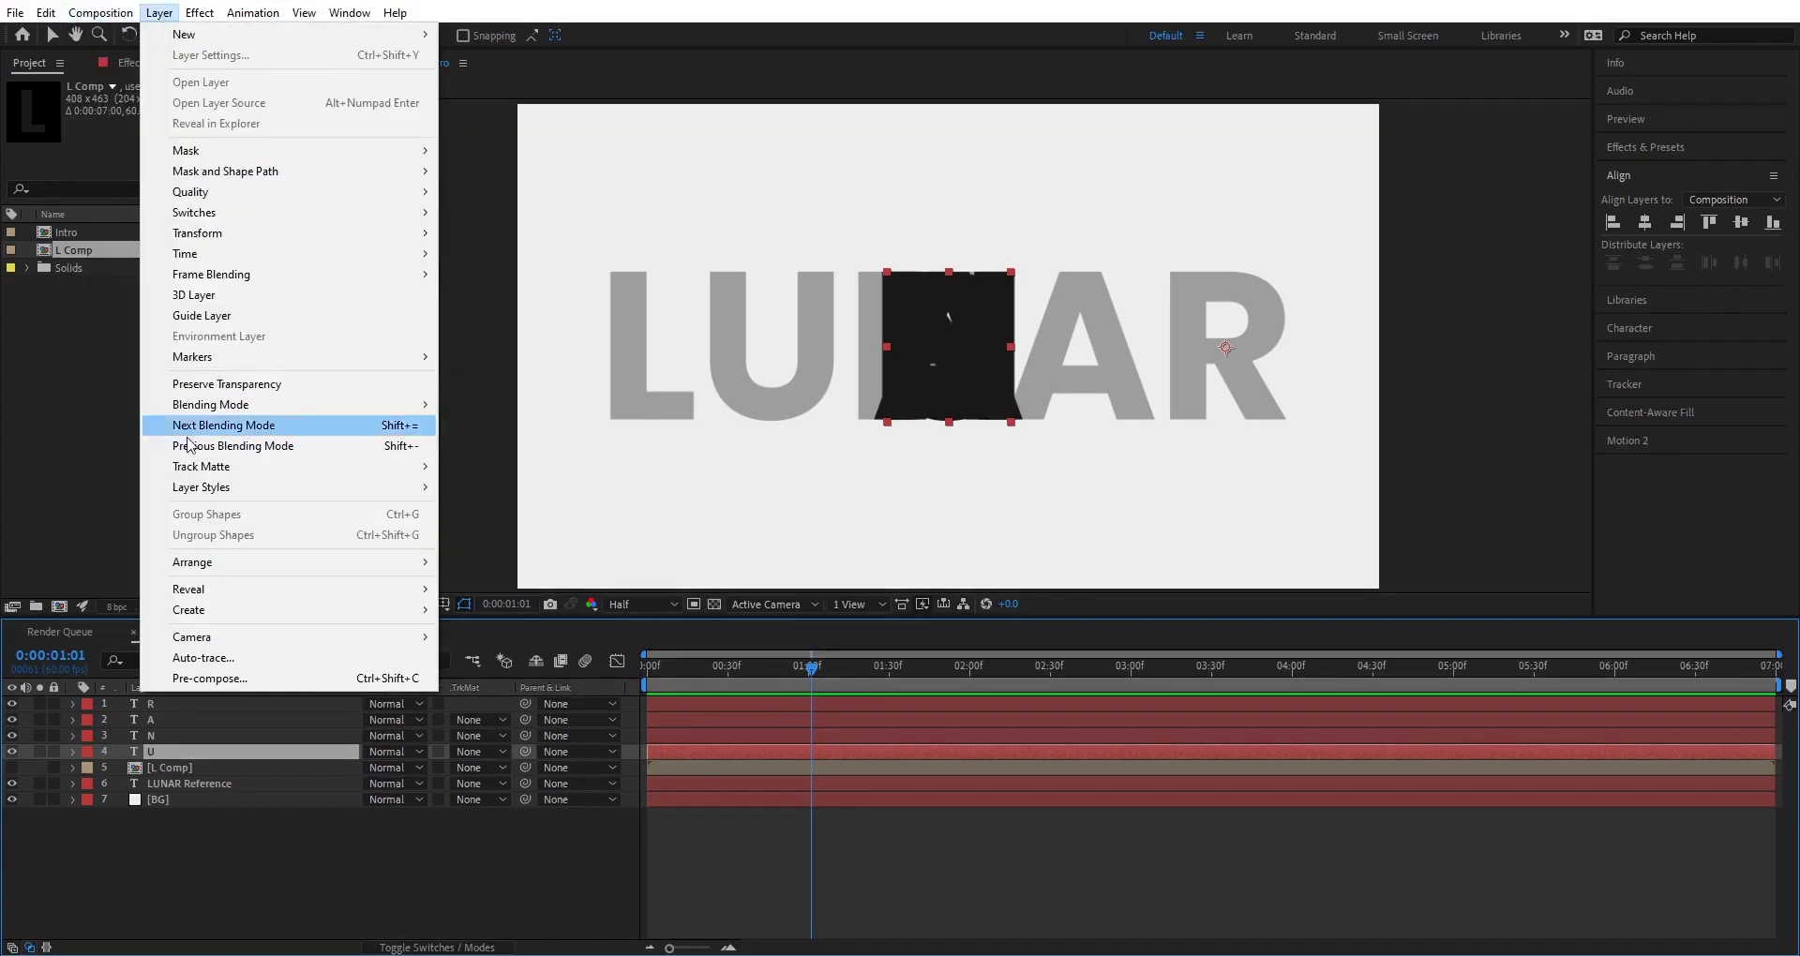
click(210, 678)
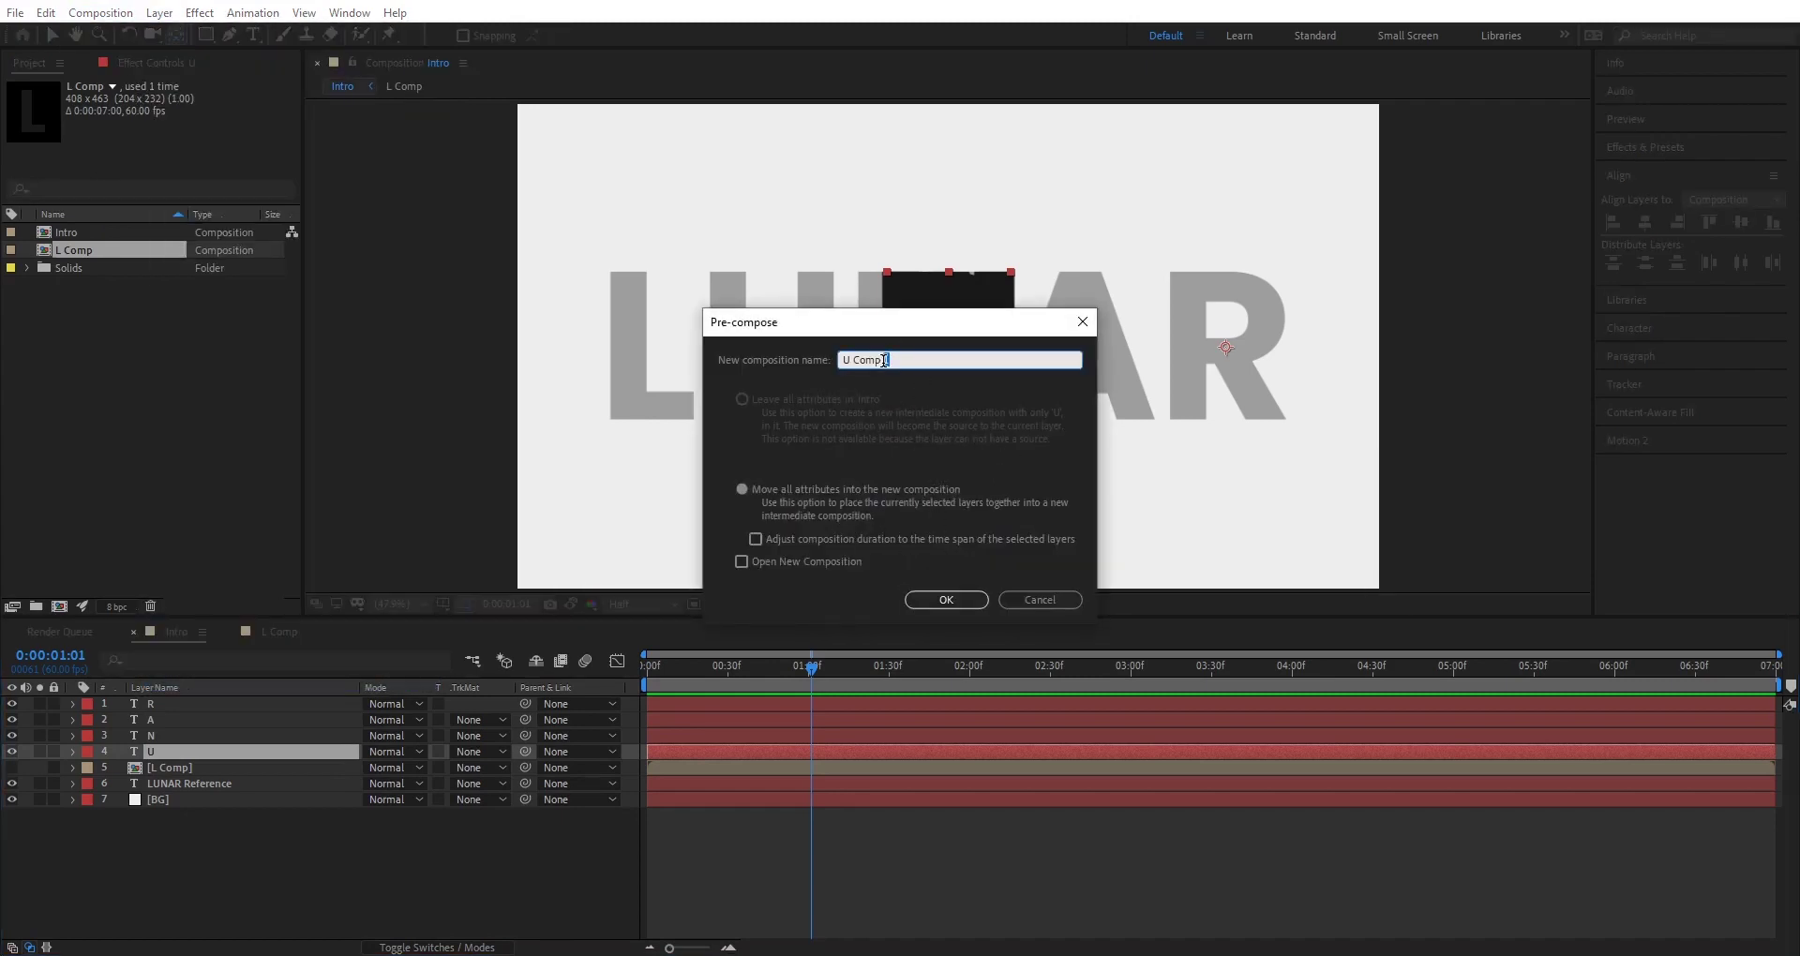
click(939, 602)
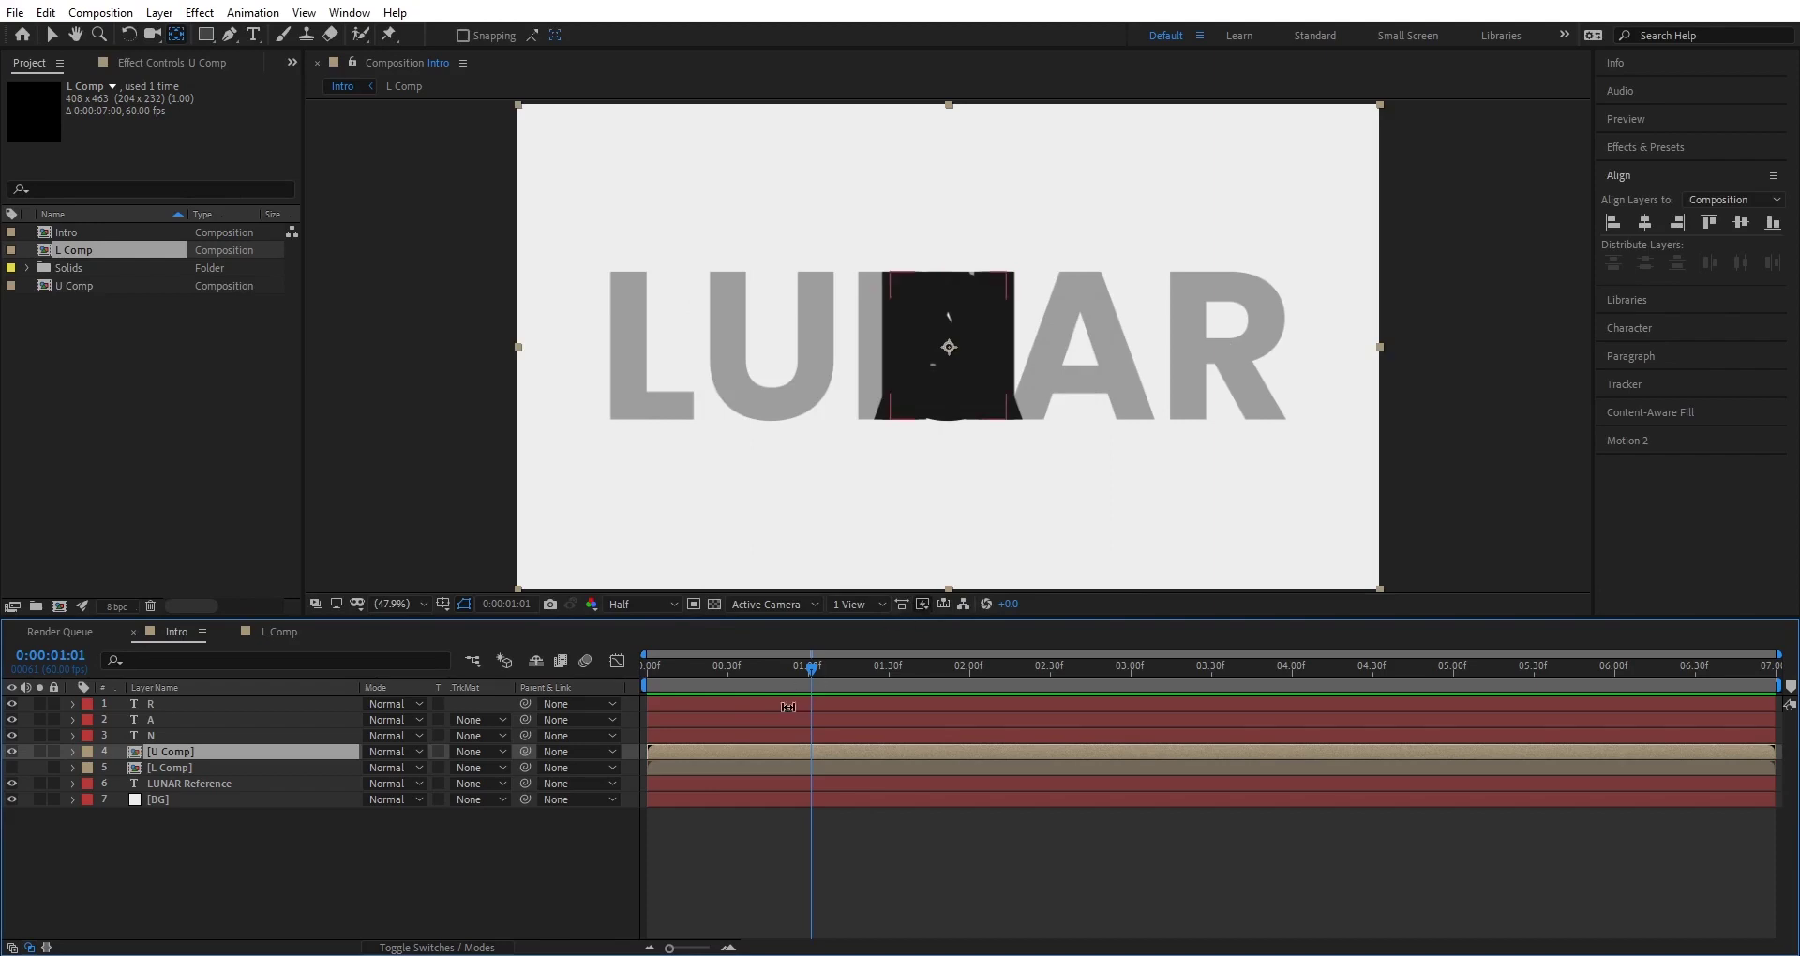
Open U Comp, show the transparency grid and resize the composition to 508 x 490 px around the letter.
double_click(769, 755)
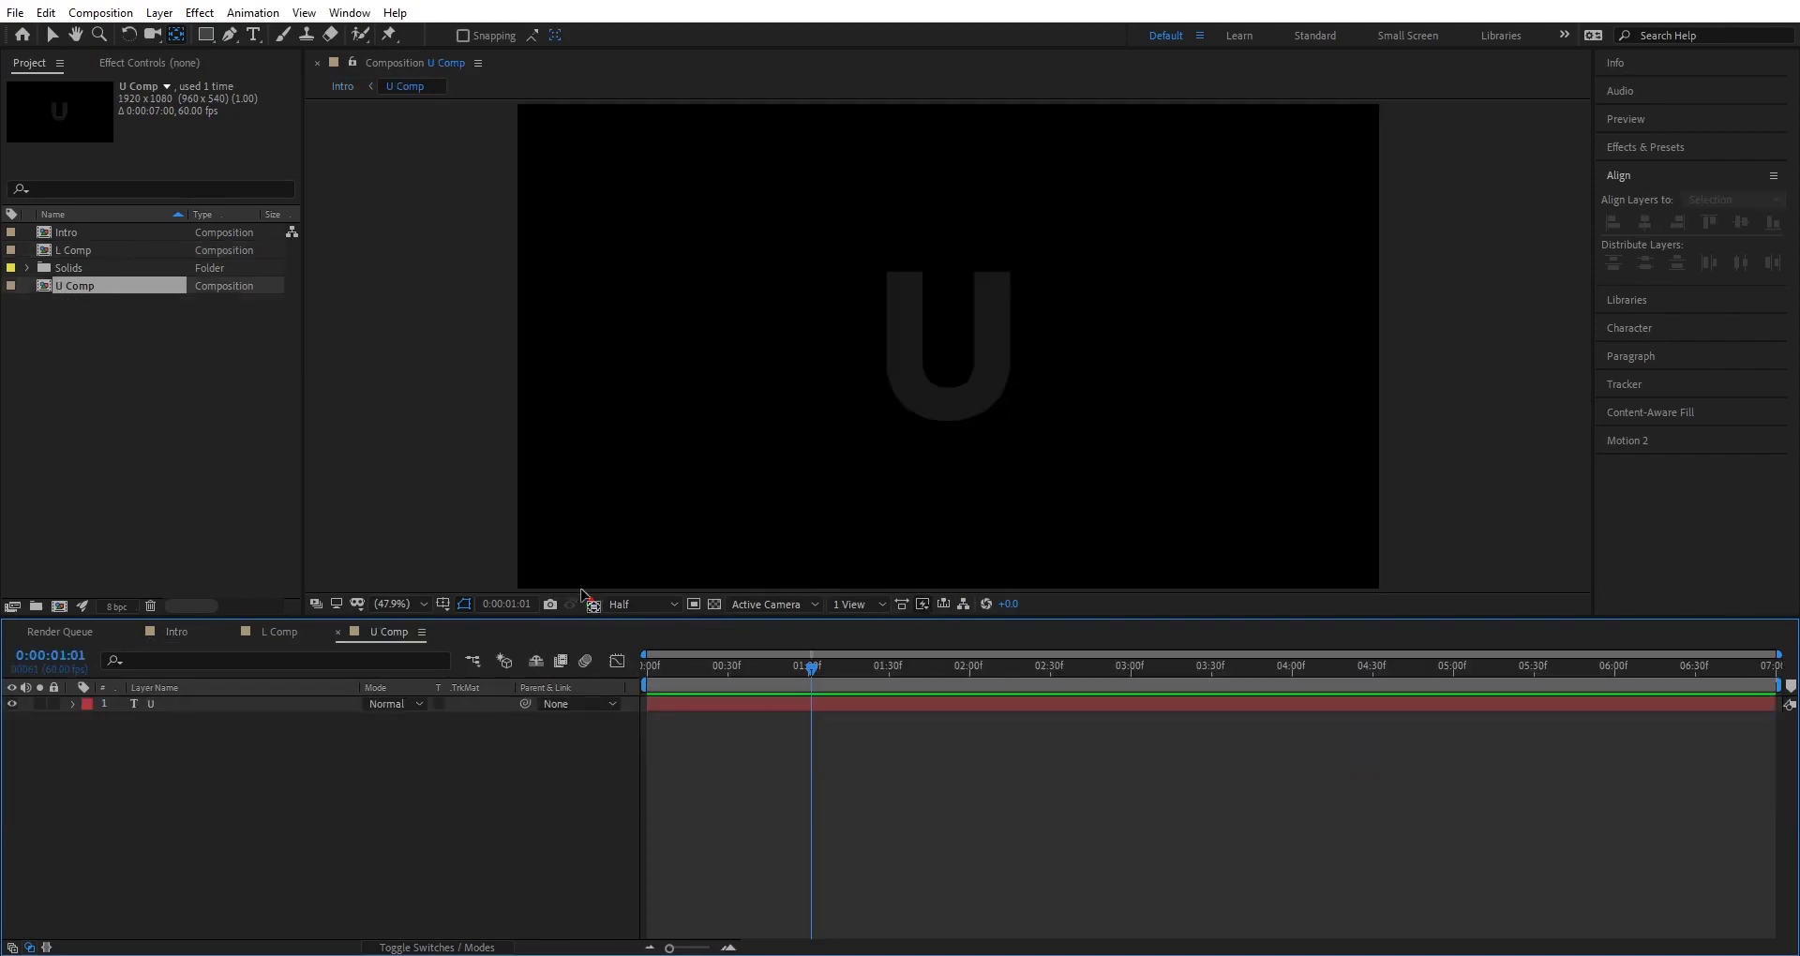
click(714, 604)
click(100, 12)
click(147, 72)
drag(236, 305, 127, 281)
click(504, 611)
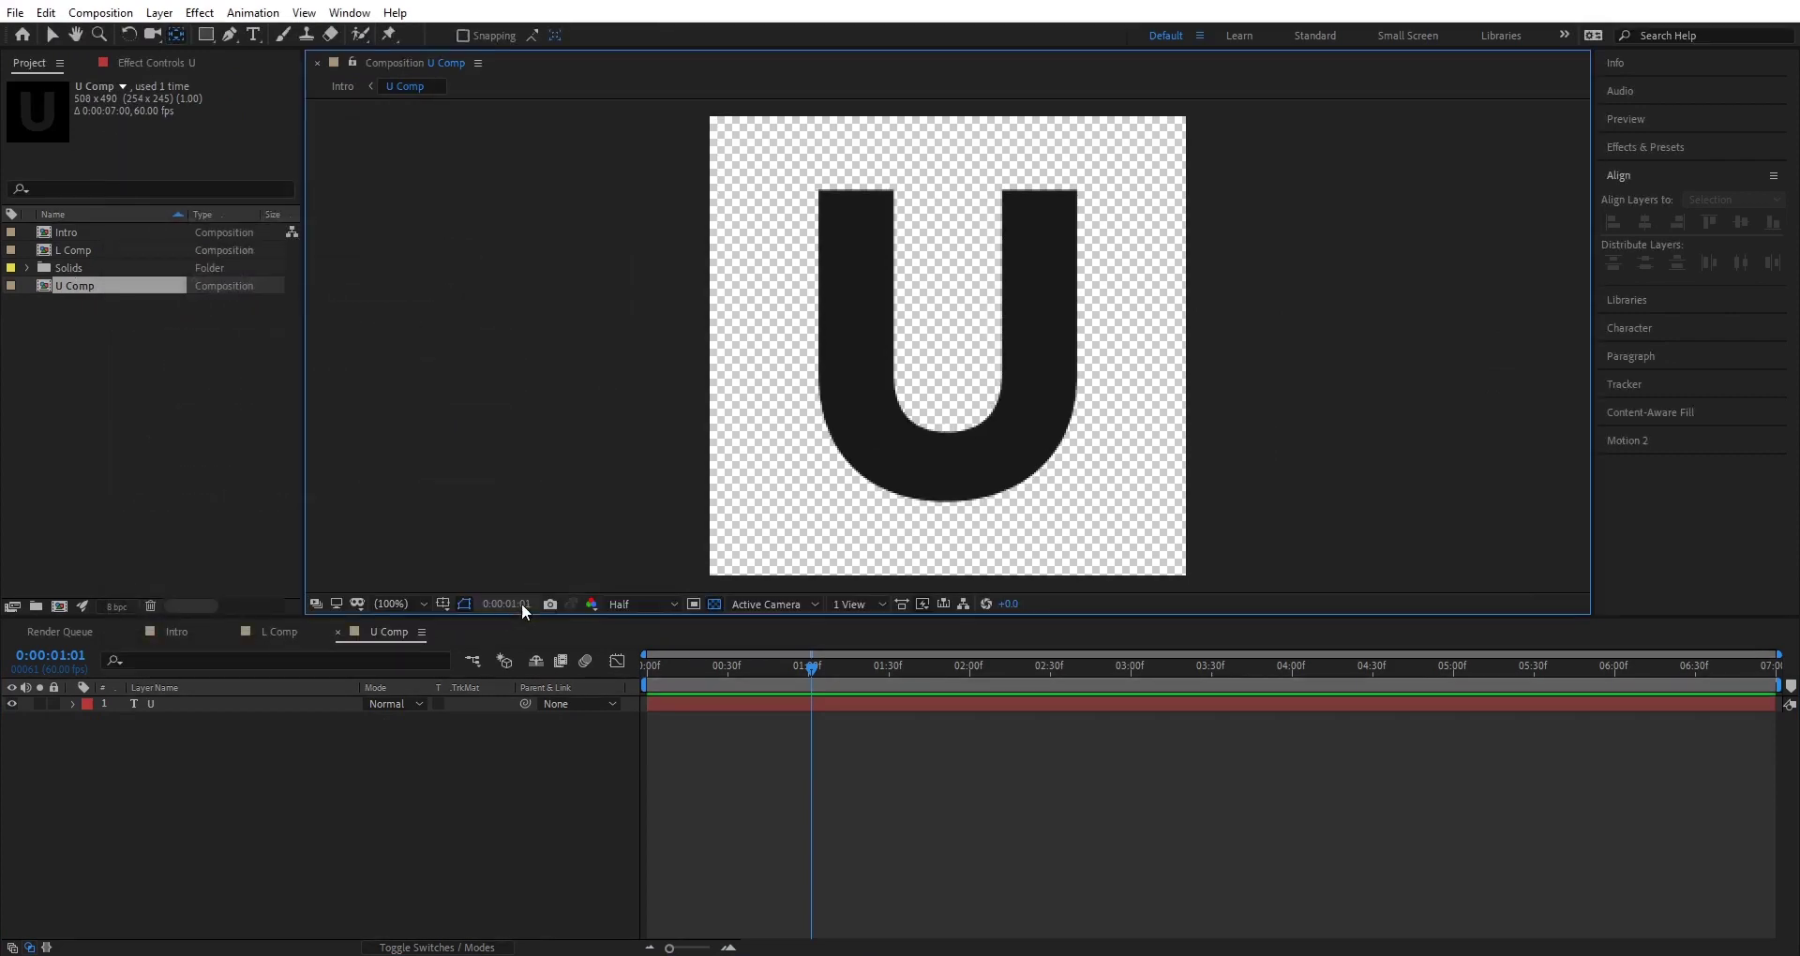
click(52, 38)
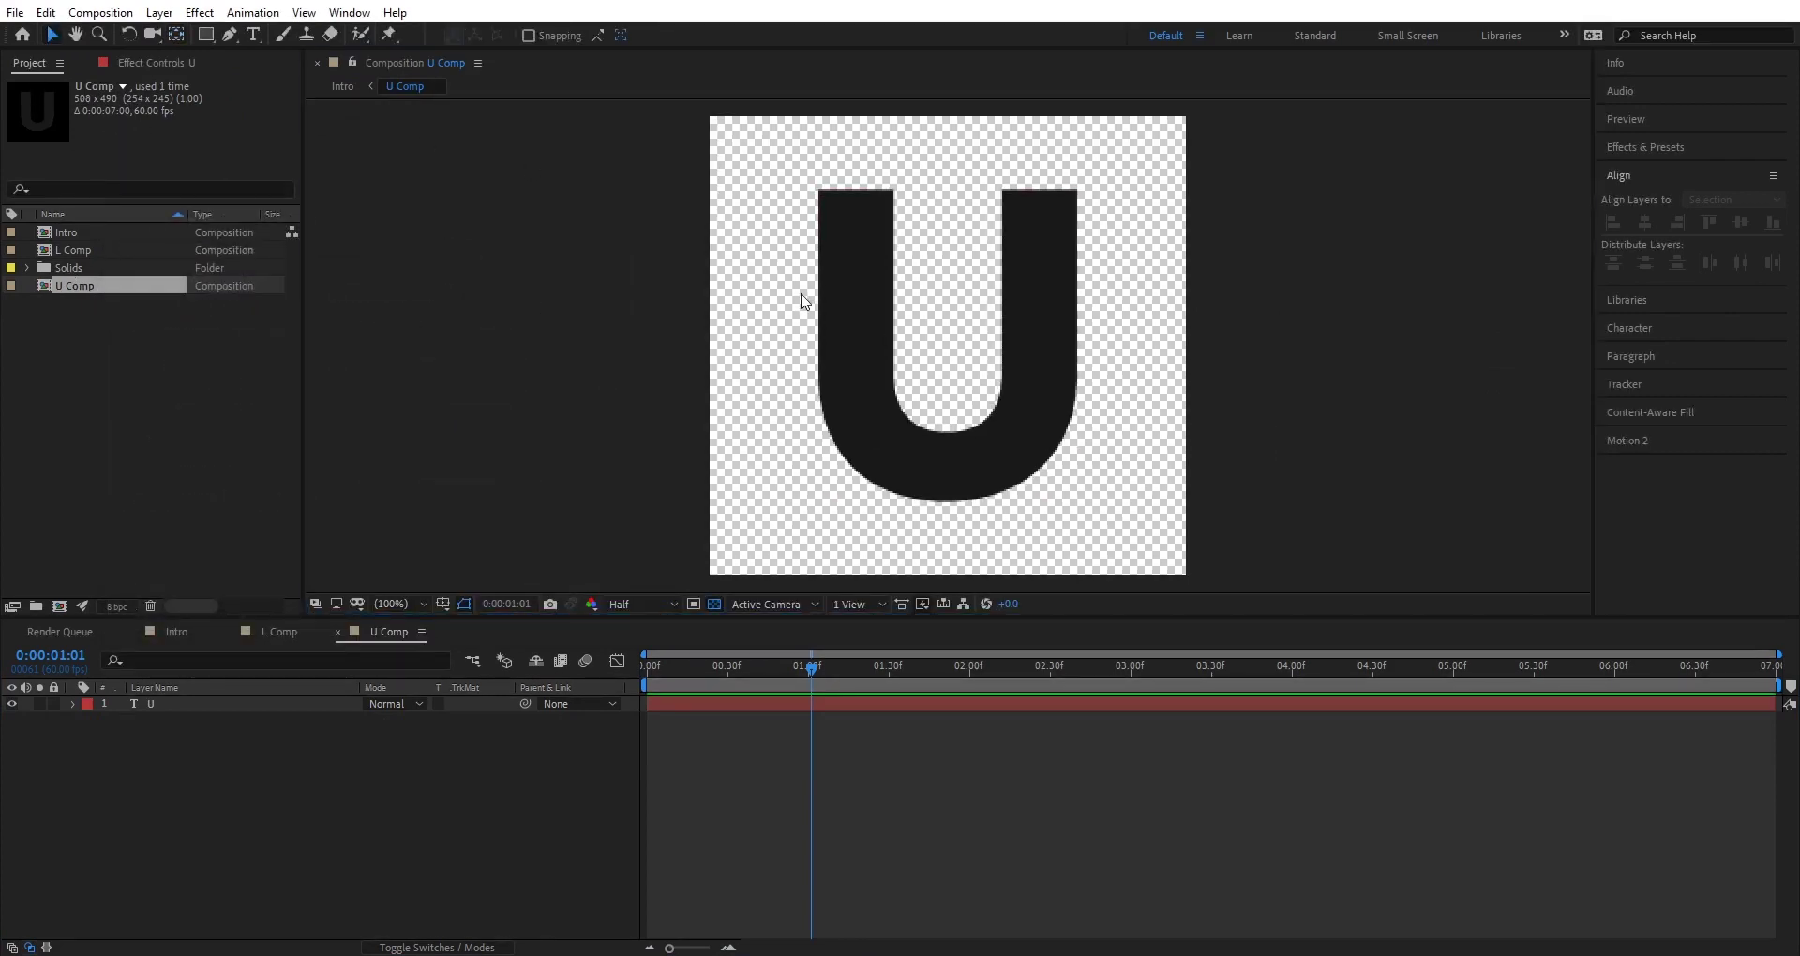
scroll(802, 296, down, 2)
scroll(802, 296, up, 2)
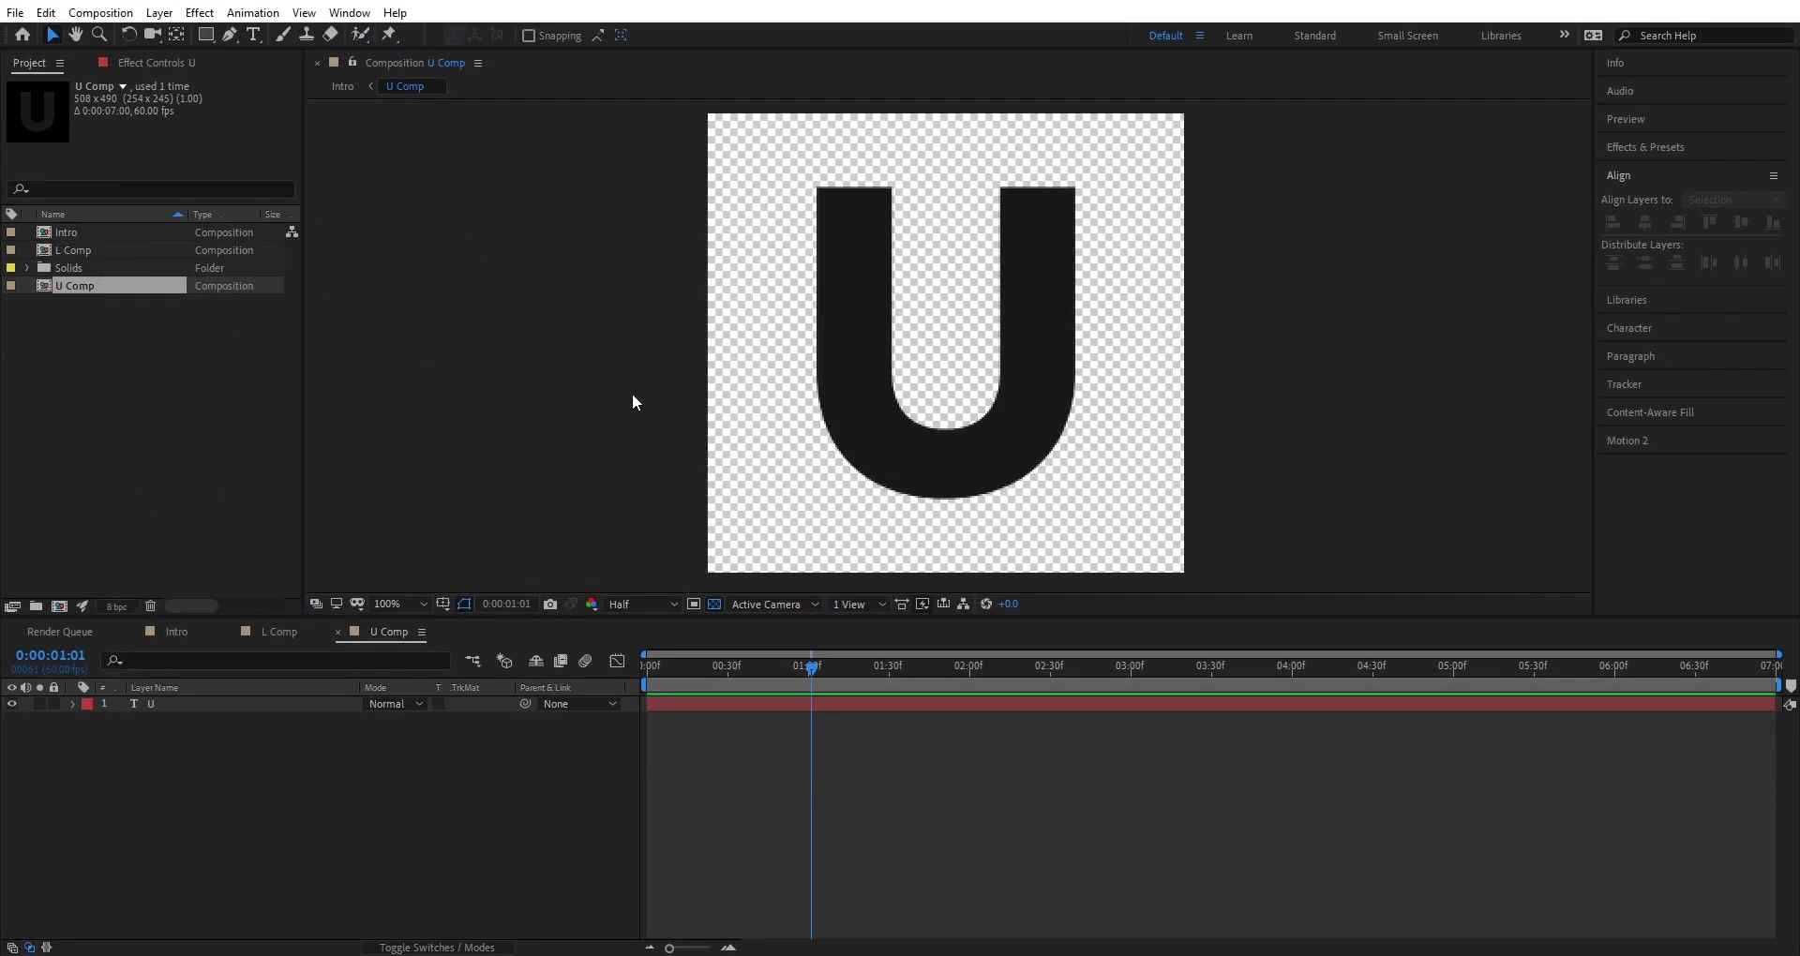
click(418, 604)
click(417, 624)
click(378, 815)
At frame 0, draw a Pen tool shape path along the centre of the U's strokes, curving through its rounded base.
key(Home)
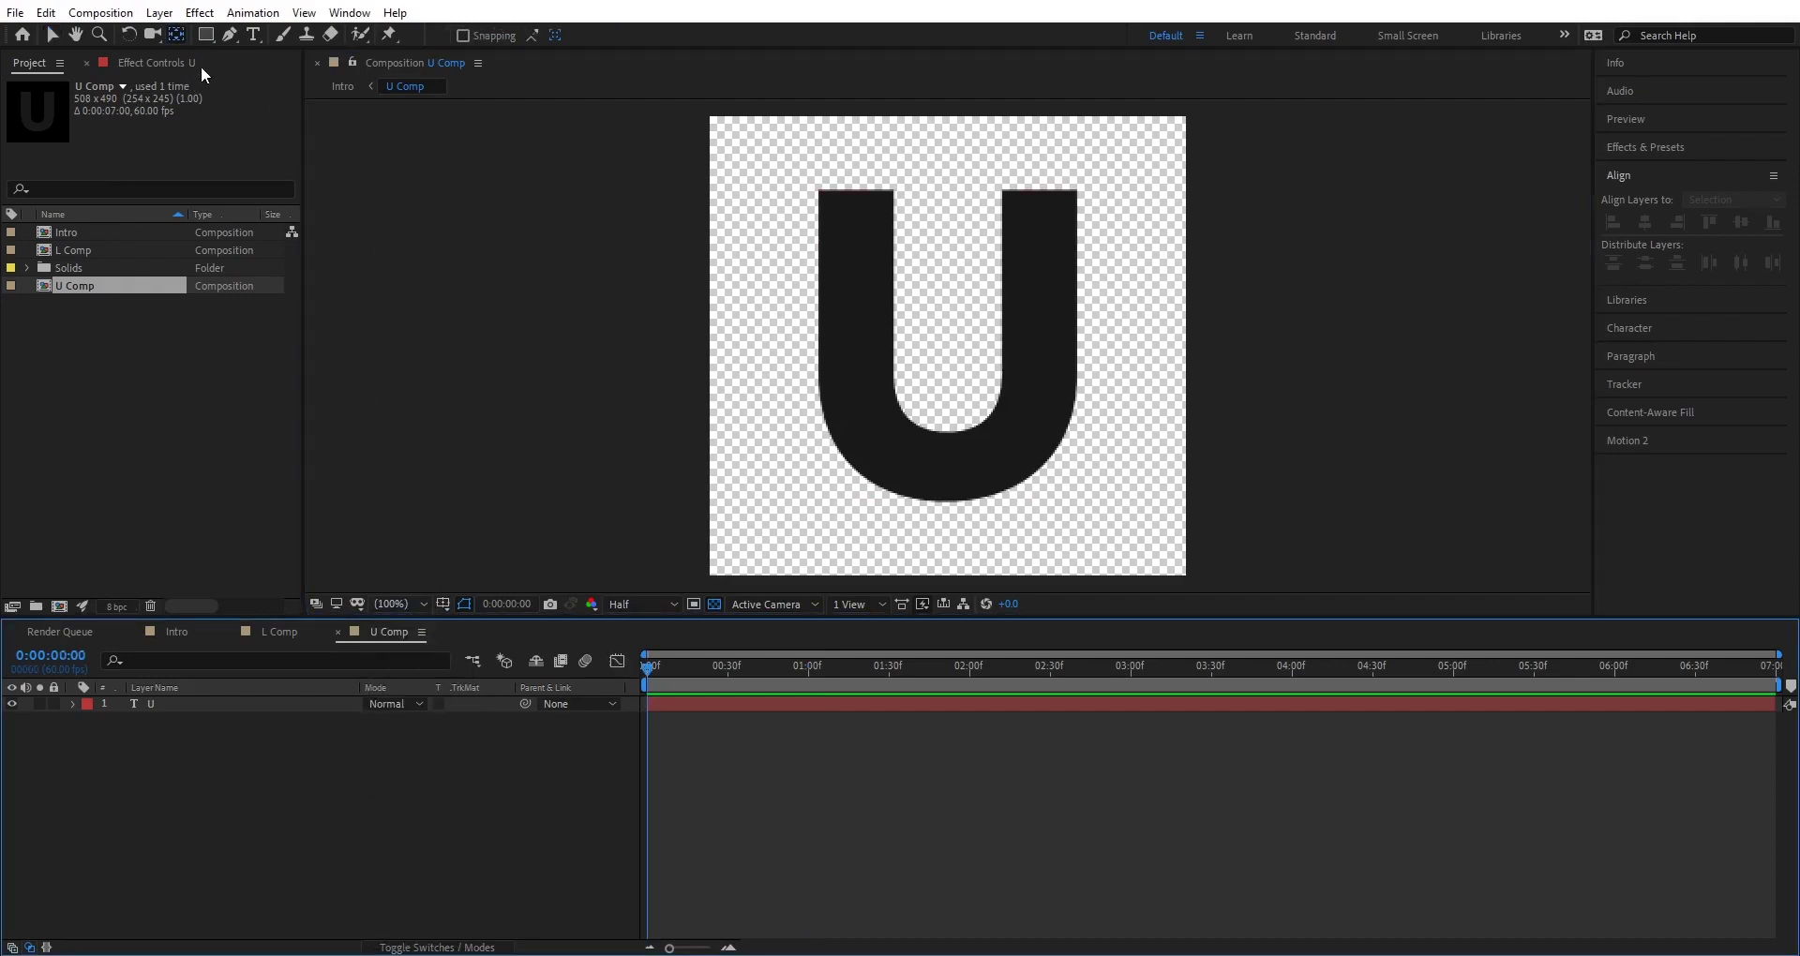
click(230, 34)
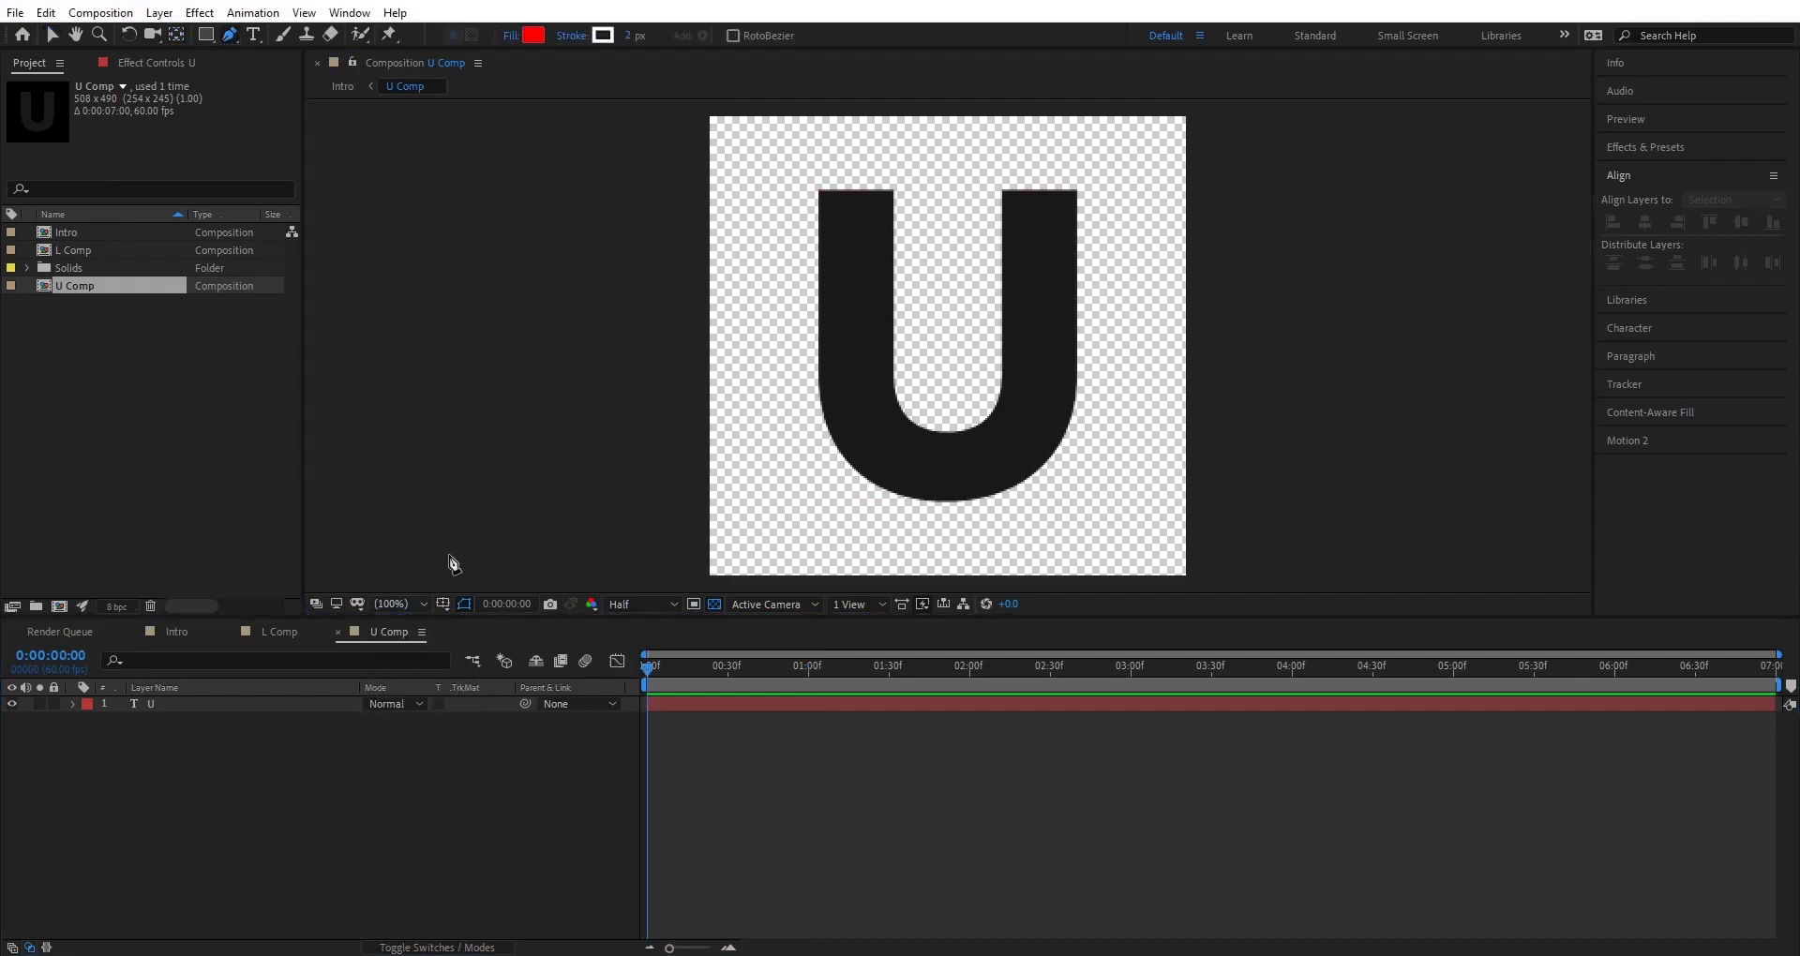
click(854, 167)
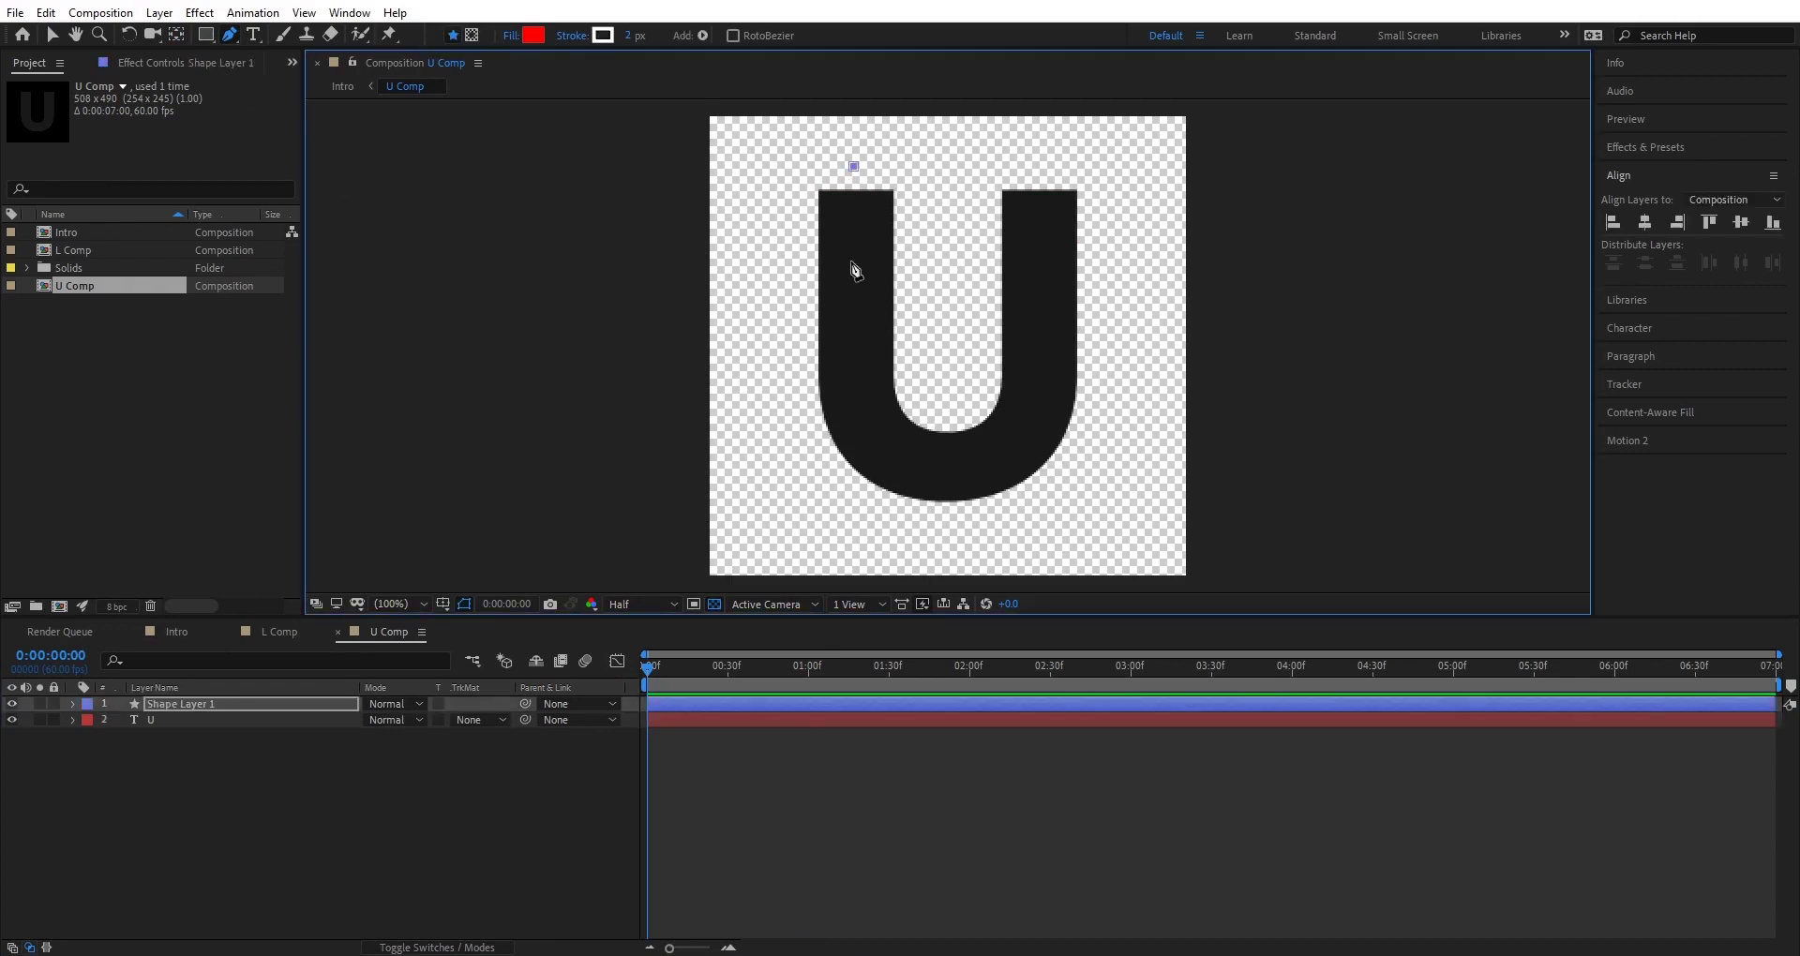
click(861, 428)
drag(1041, 410, 1121, 278)
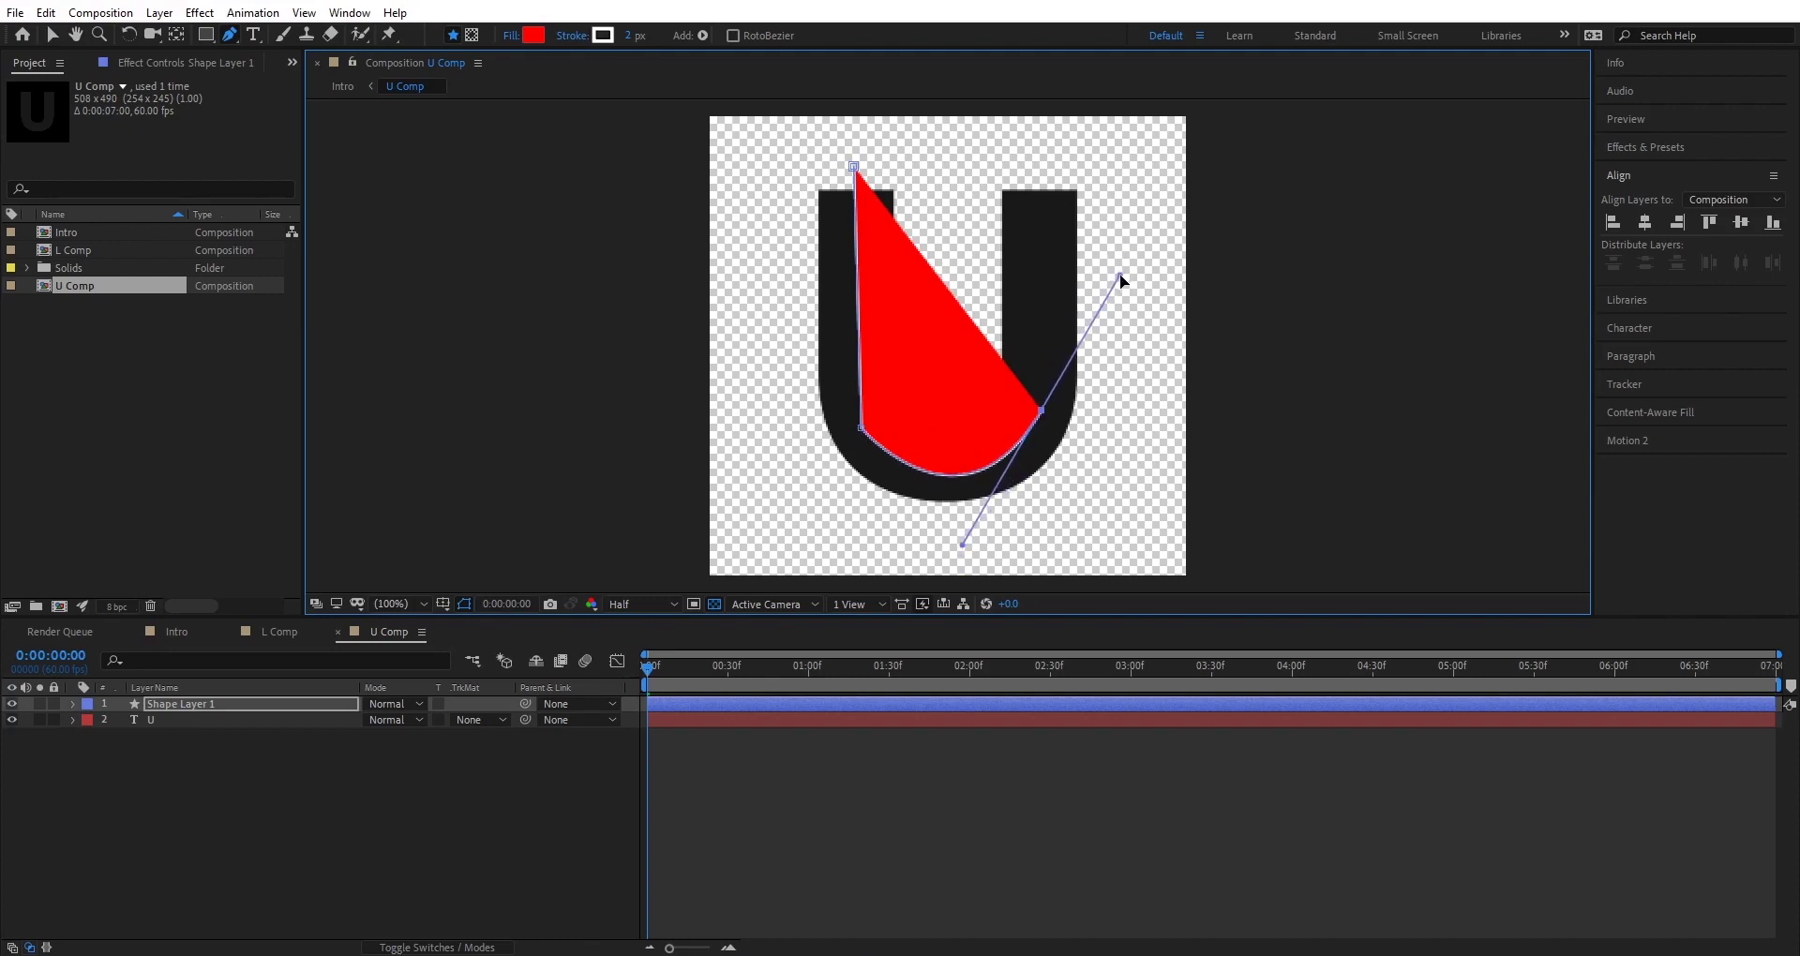
click(1037, 152)
drag(1122, 279, 1040, 272)
click(854, 167)
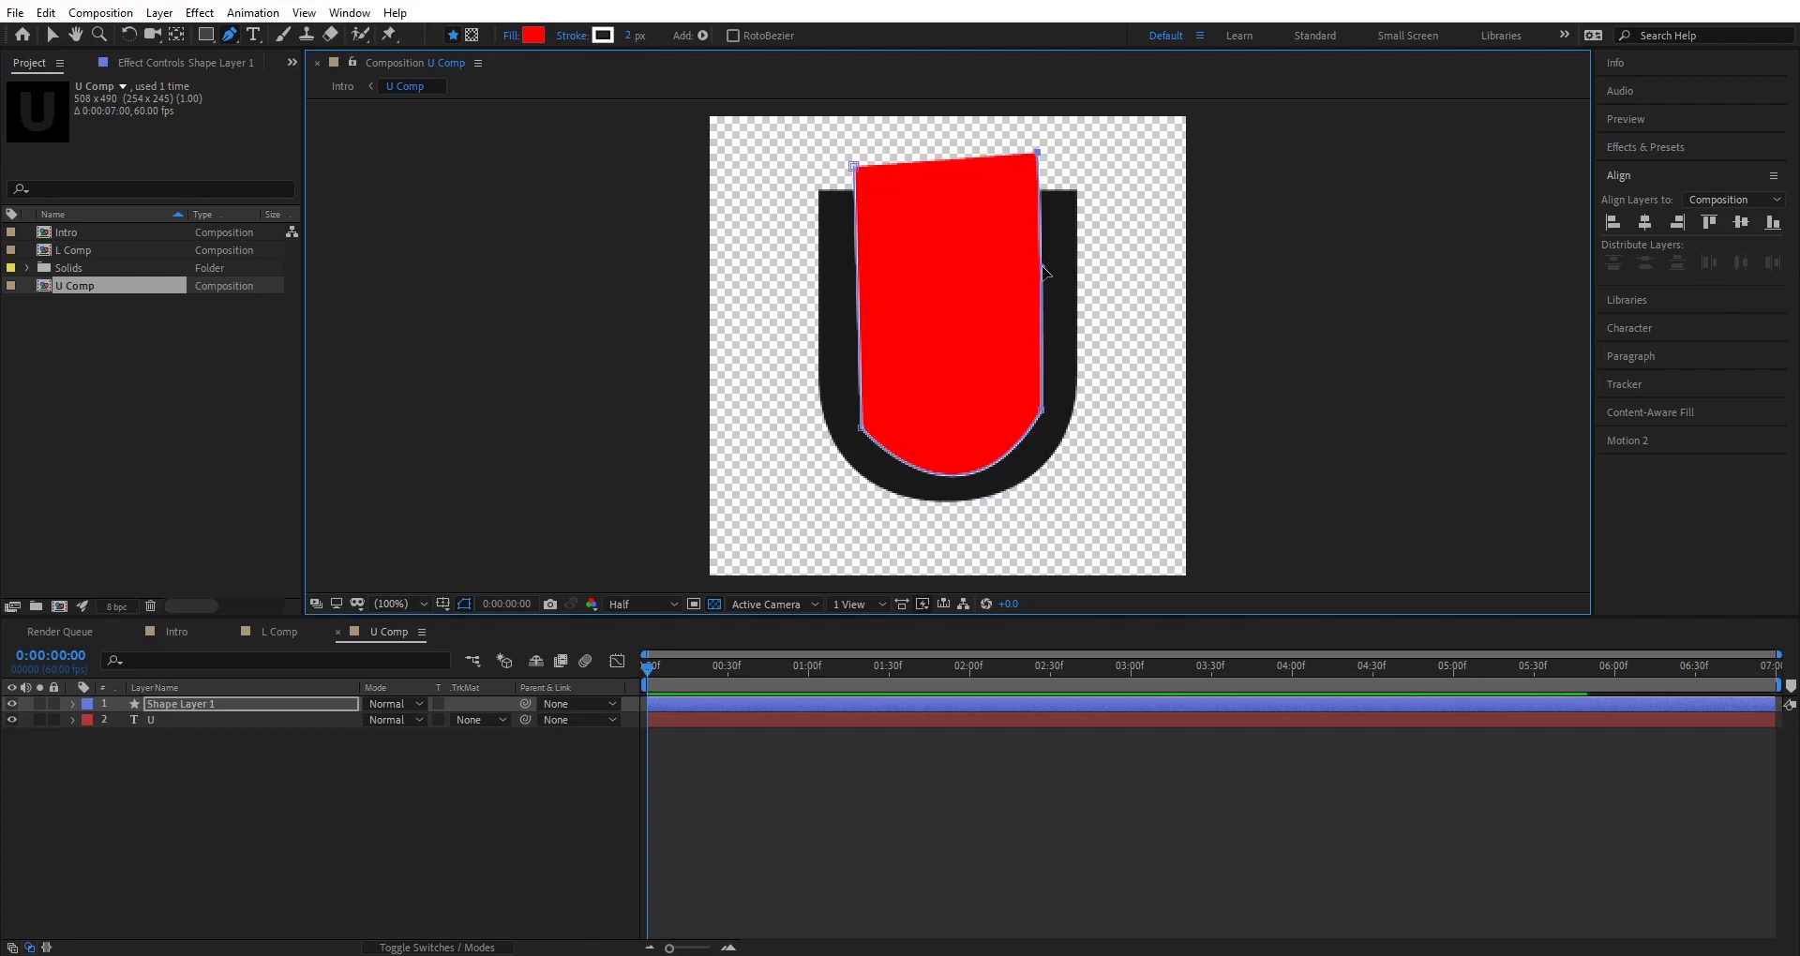
Set the U path's fill to None and its stroke width to 79 px.
click(509, 35)
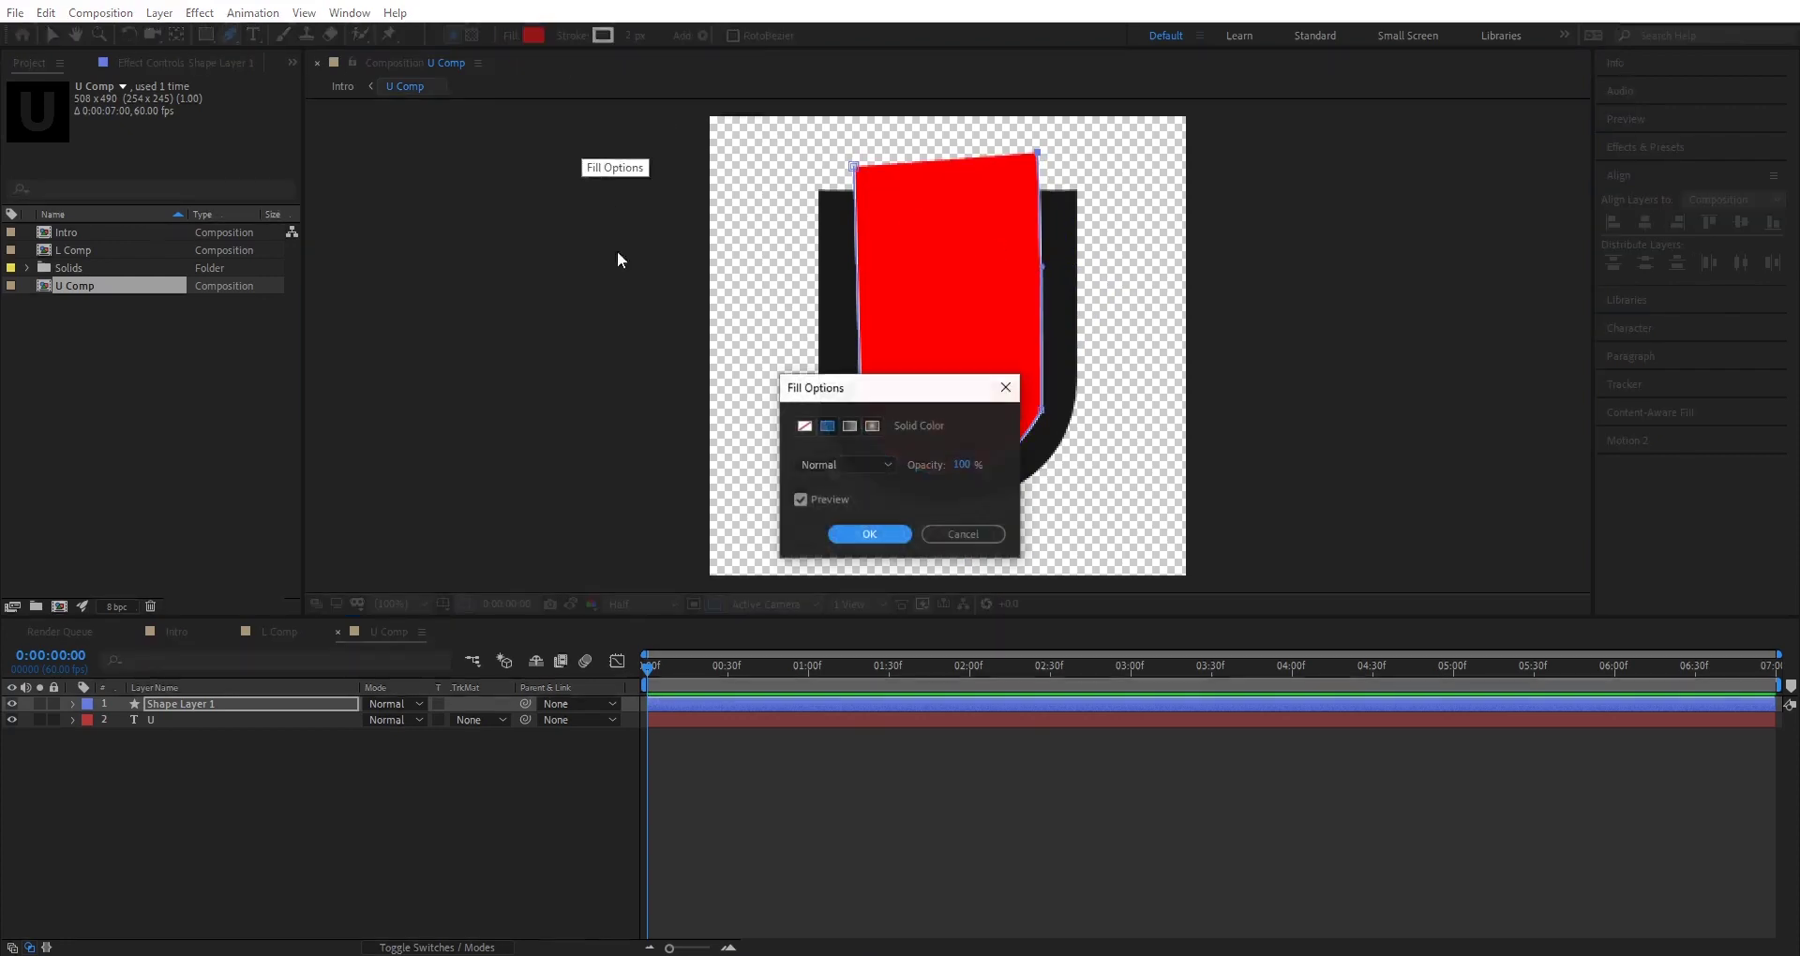
click(805, 426)
click(849, 534)
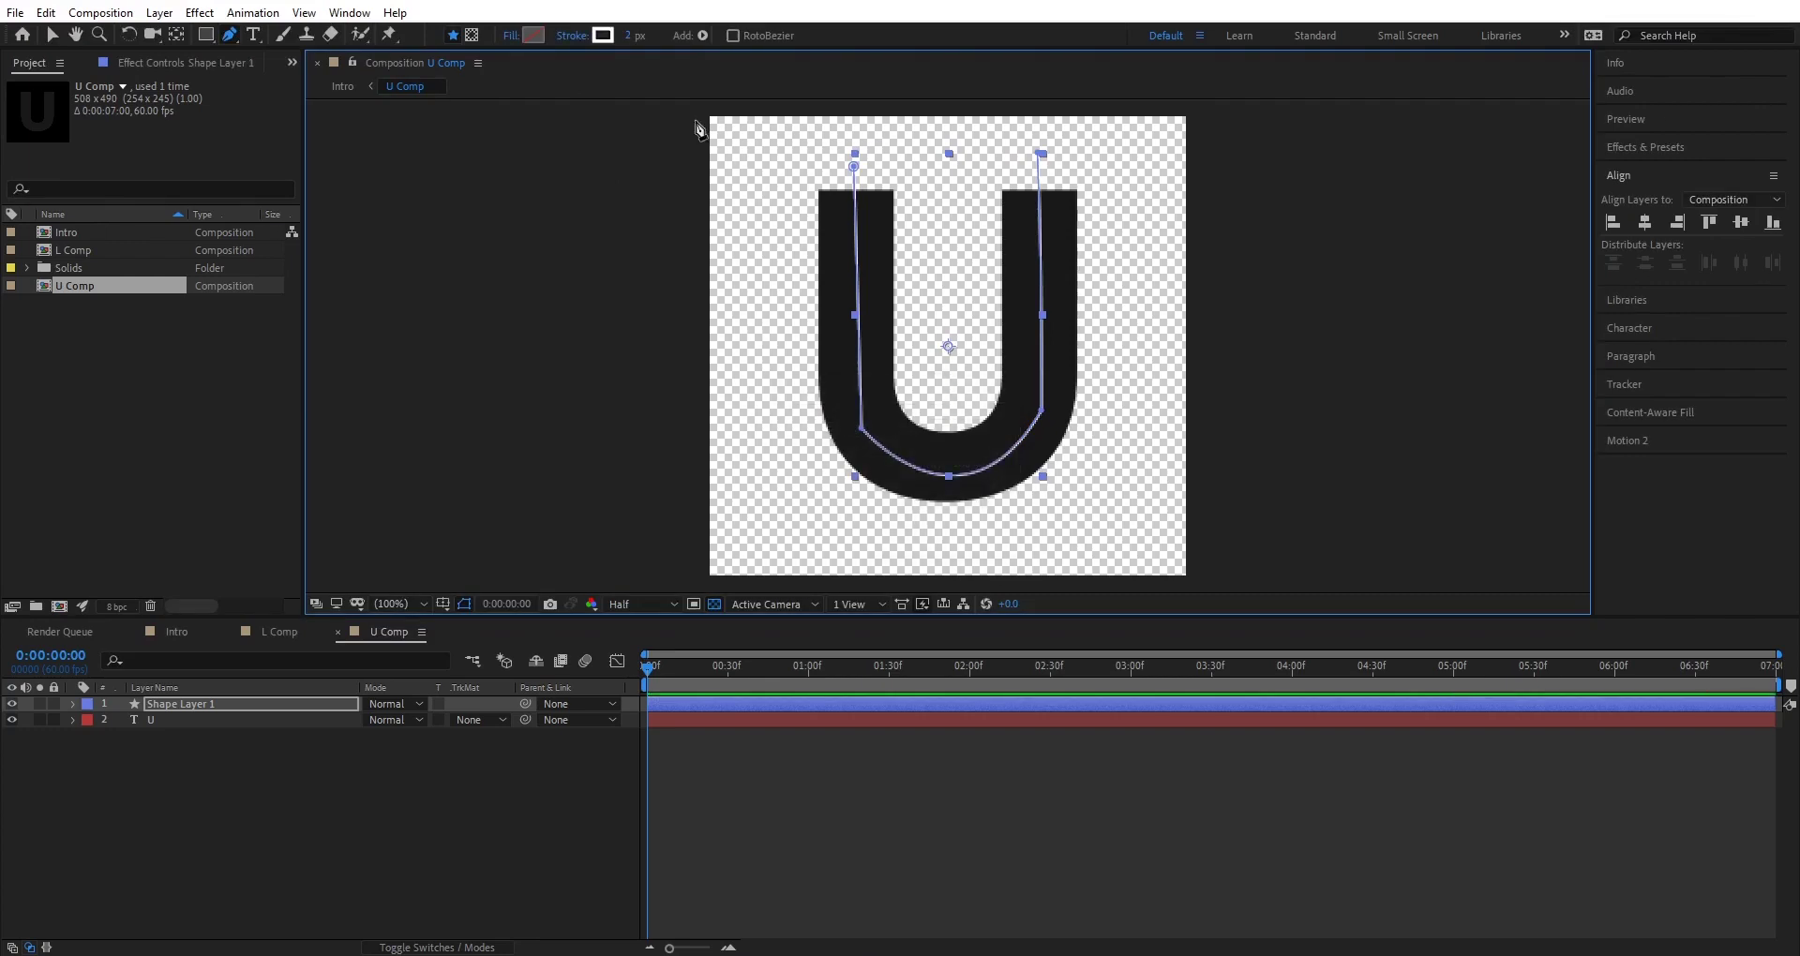
drag(625, 40, 711, 44)
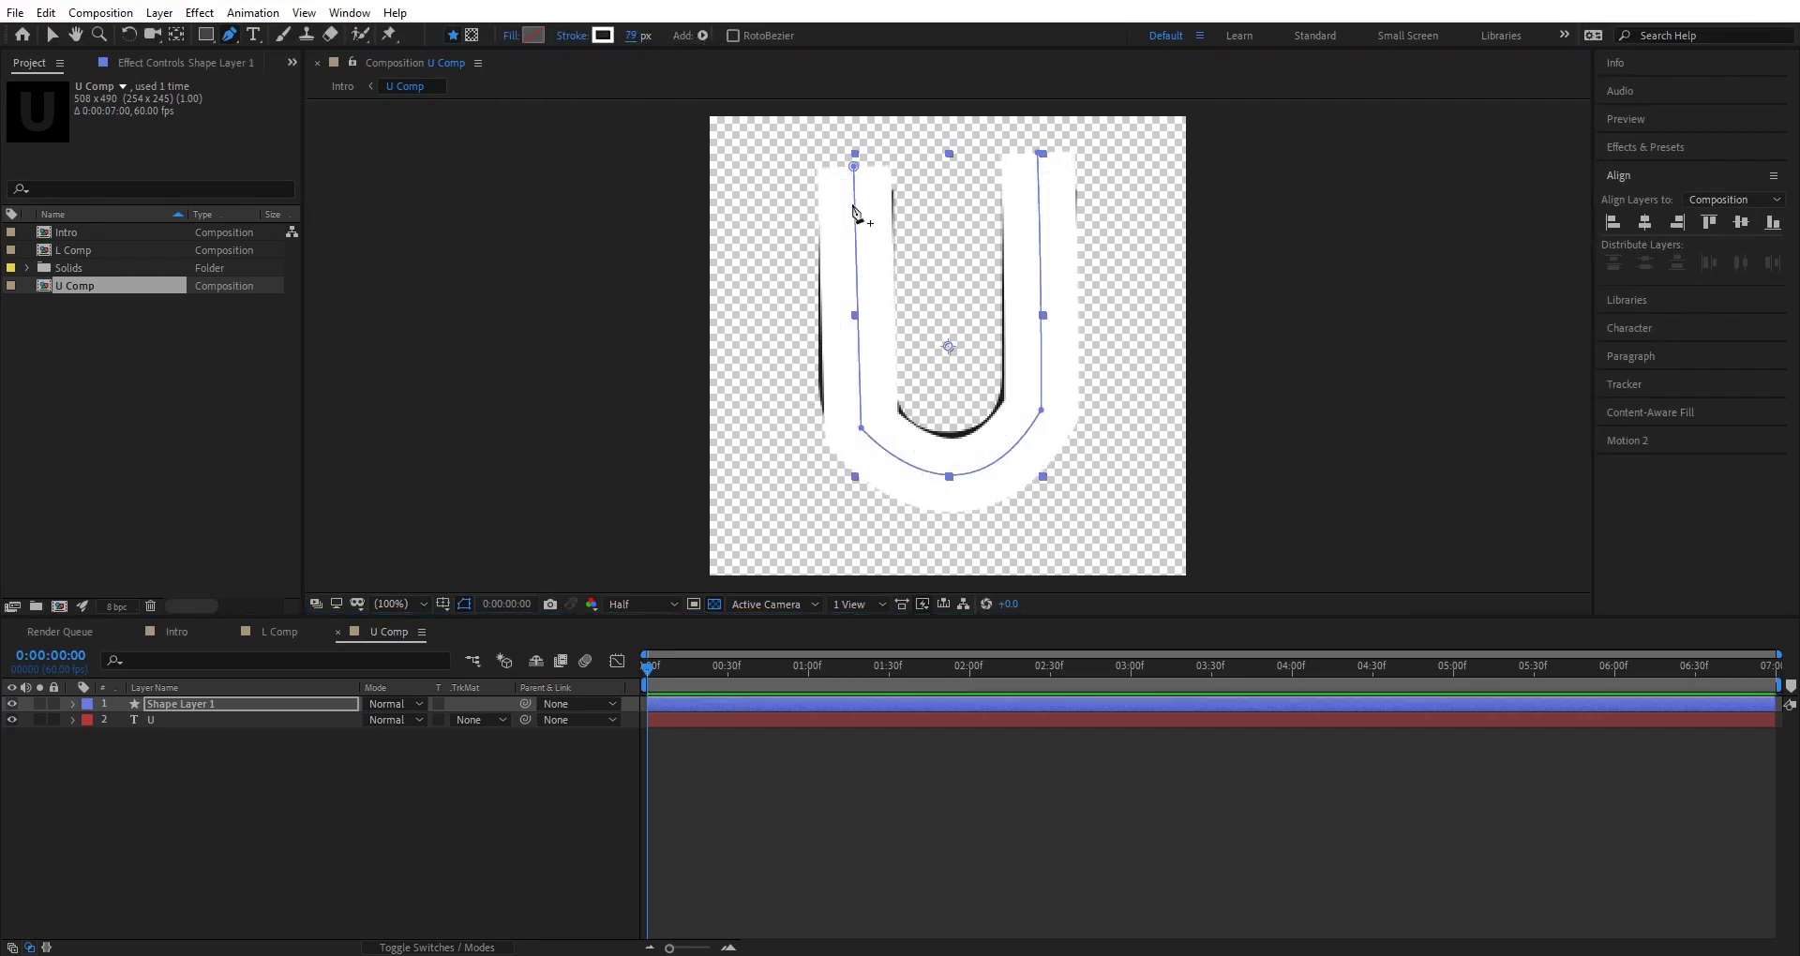
Nudge the path's lower-left vertex slightly upward and widen the stroke to 96 px to cover the whole U.
key(v)
click(862, 428)
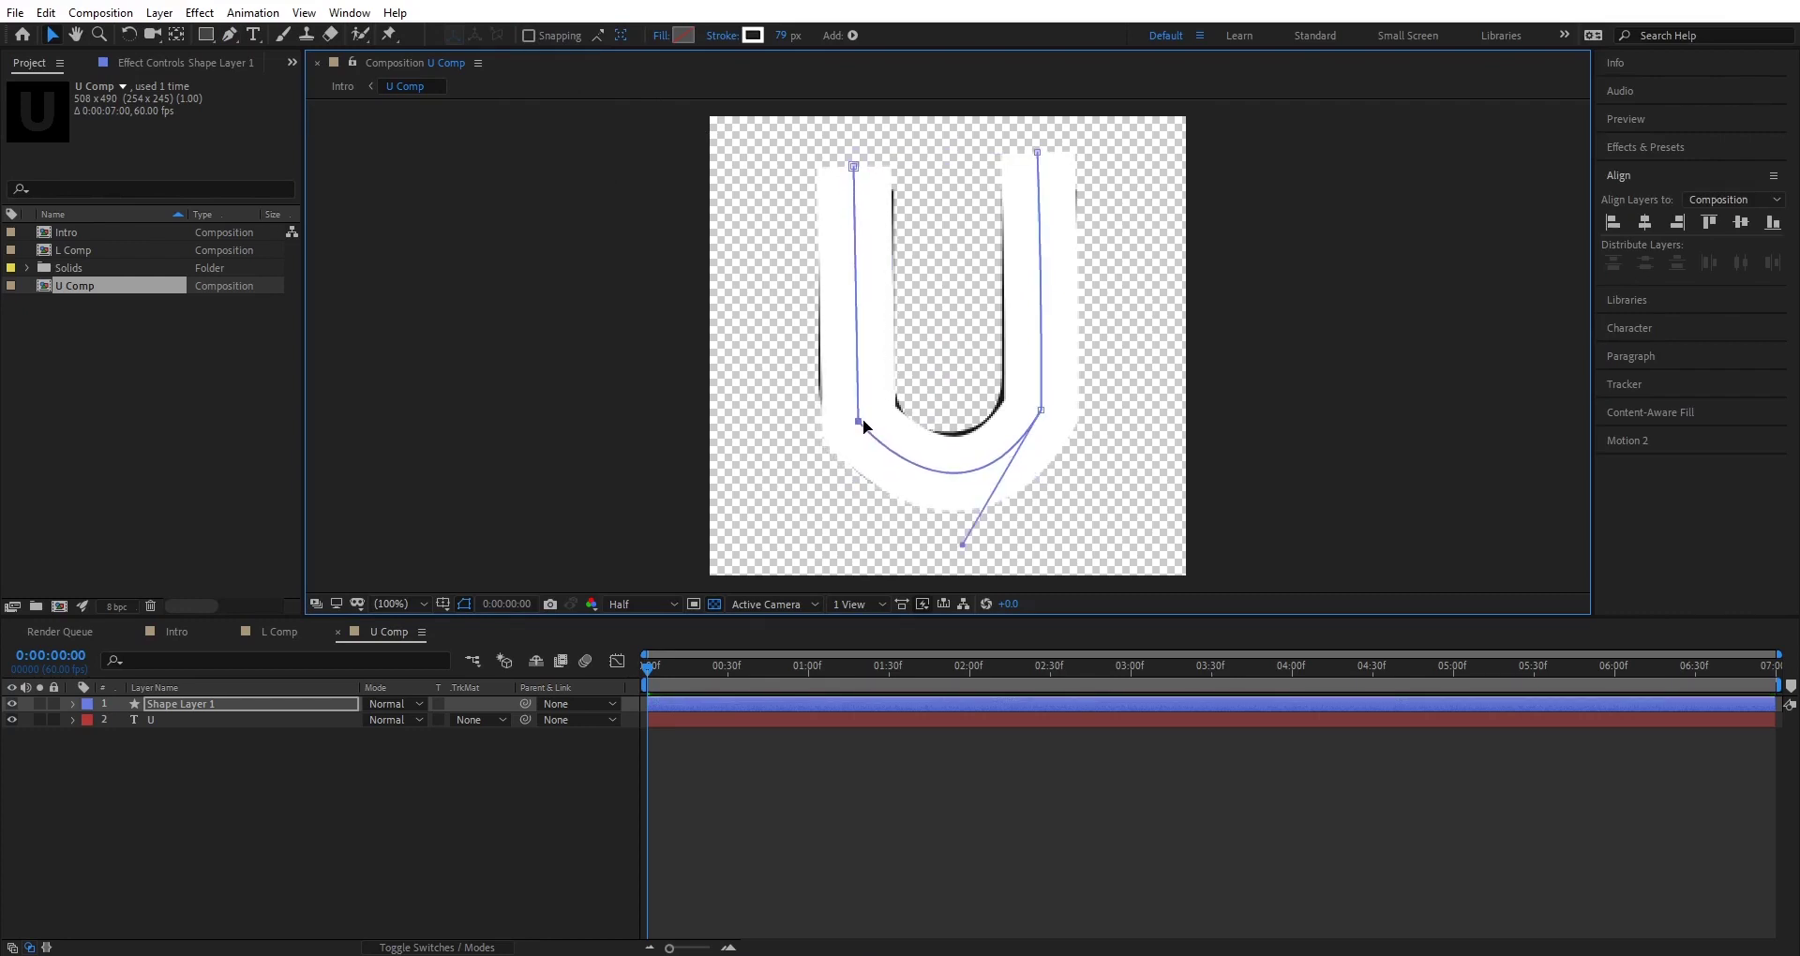
drag(779, 37, 816, 52)
click(858, 428)
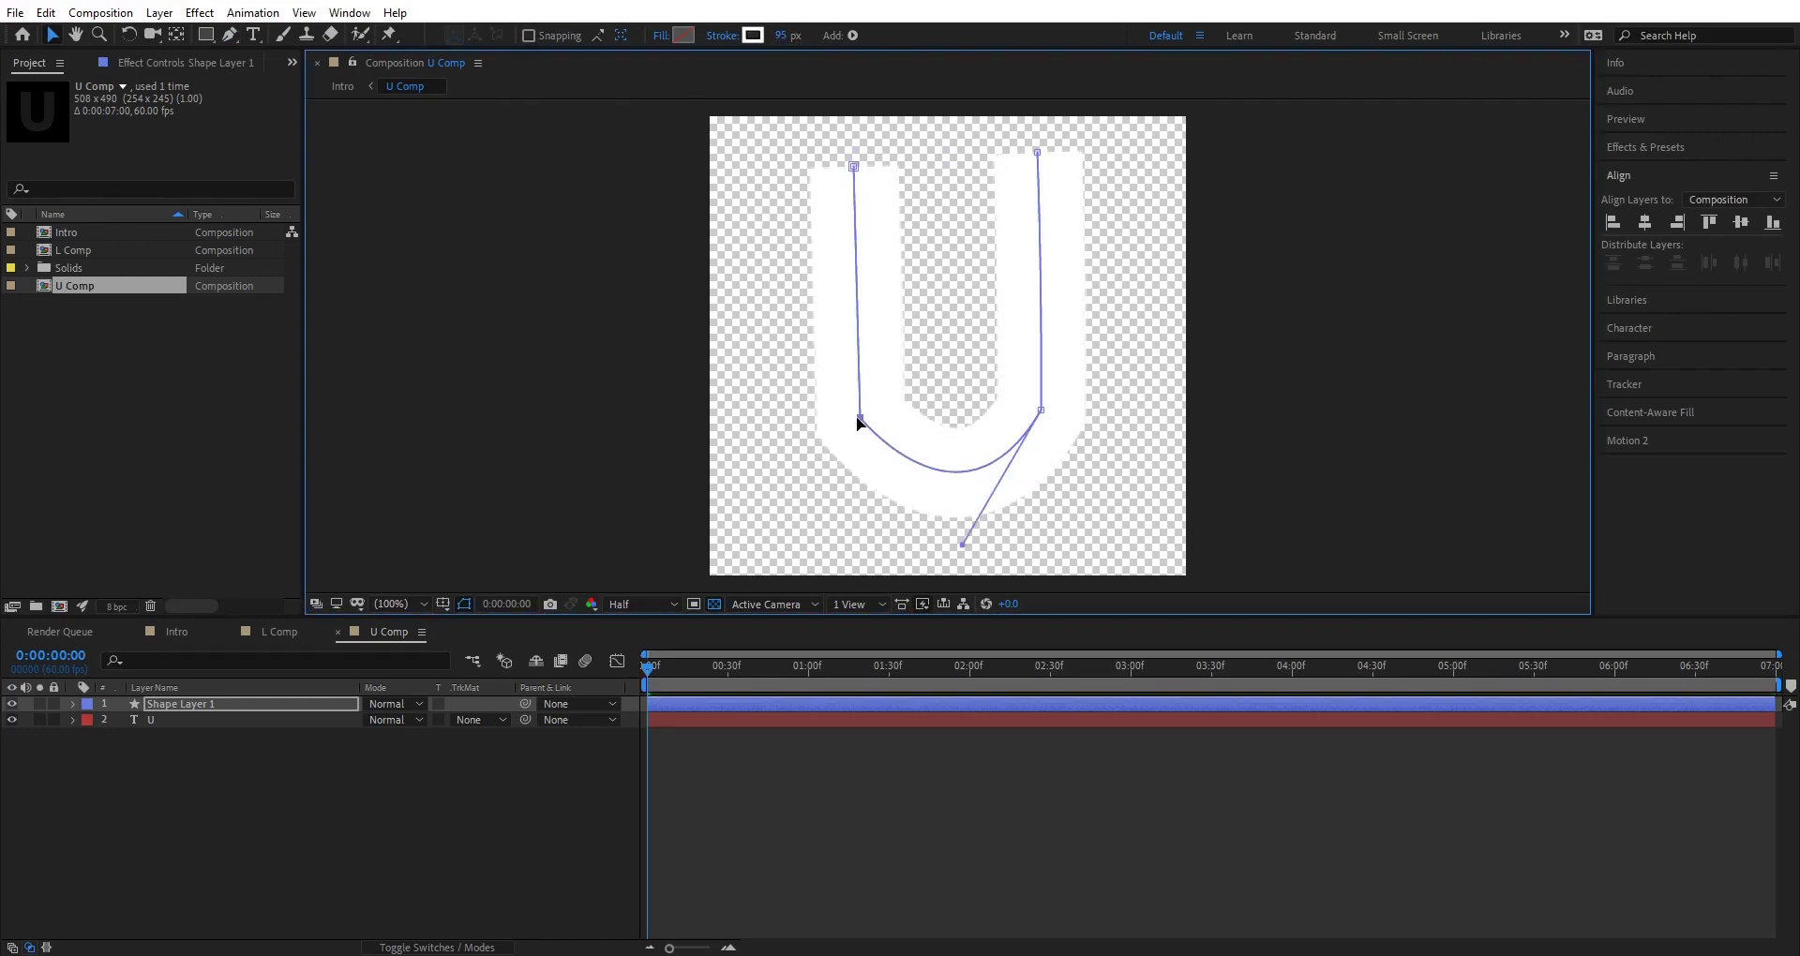
drag(778, 43, 782, 43)
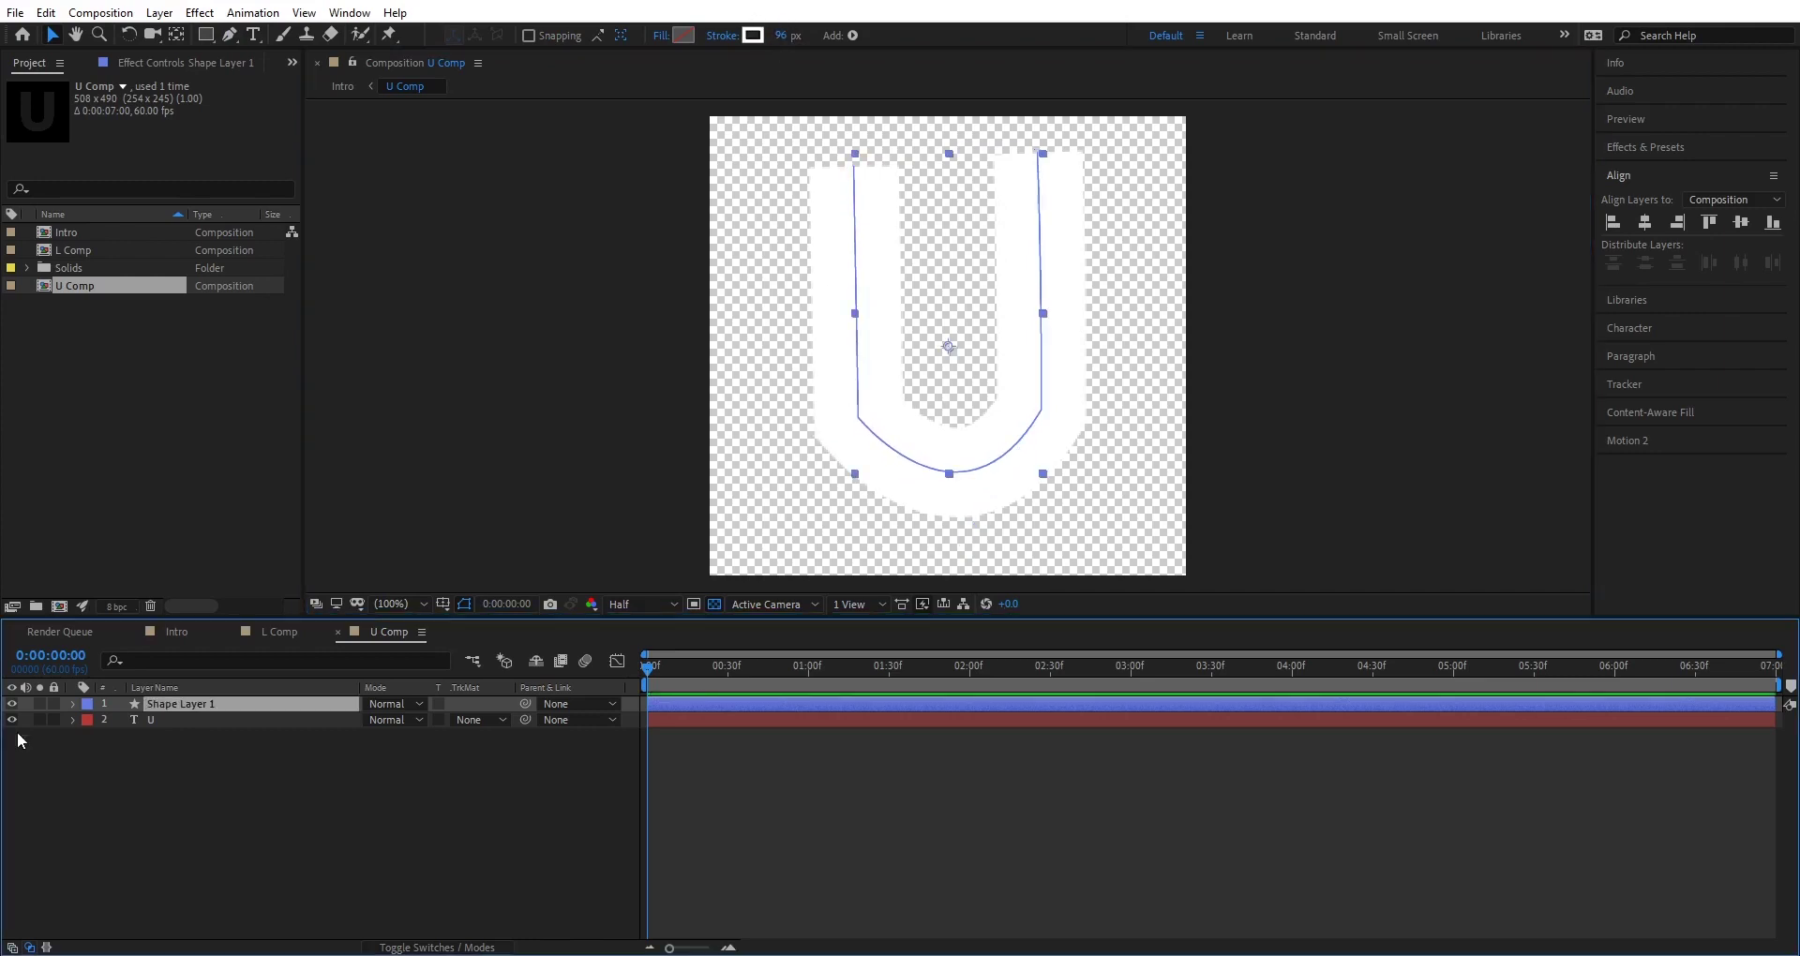
Add Trim Paths to Shape Layer 1 and set both its Start and End to 48.5%.
click(74, 705)
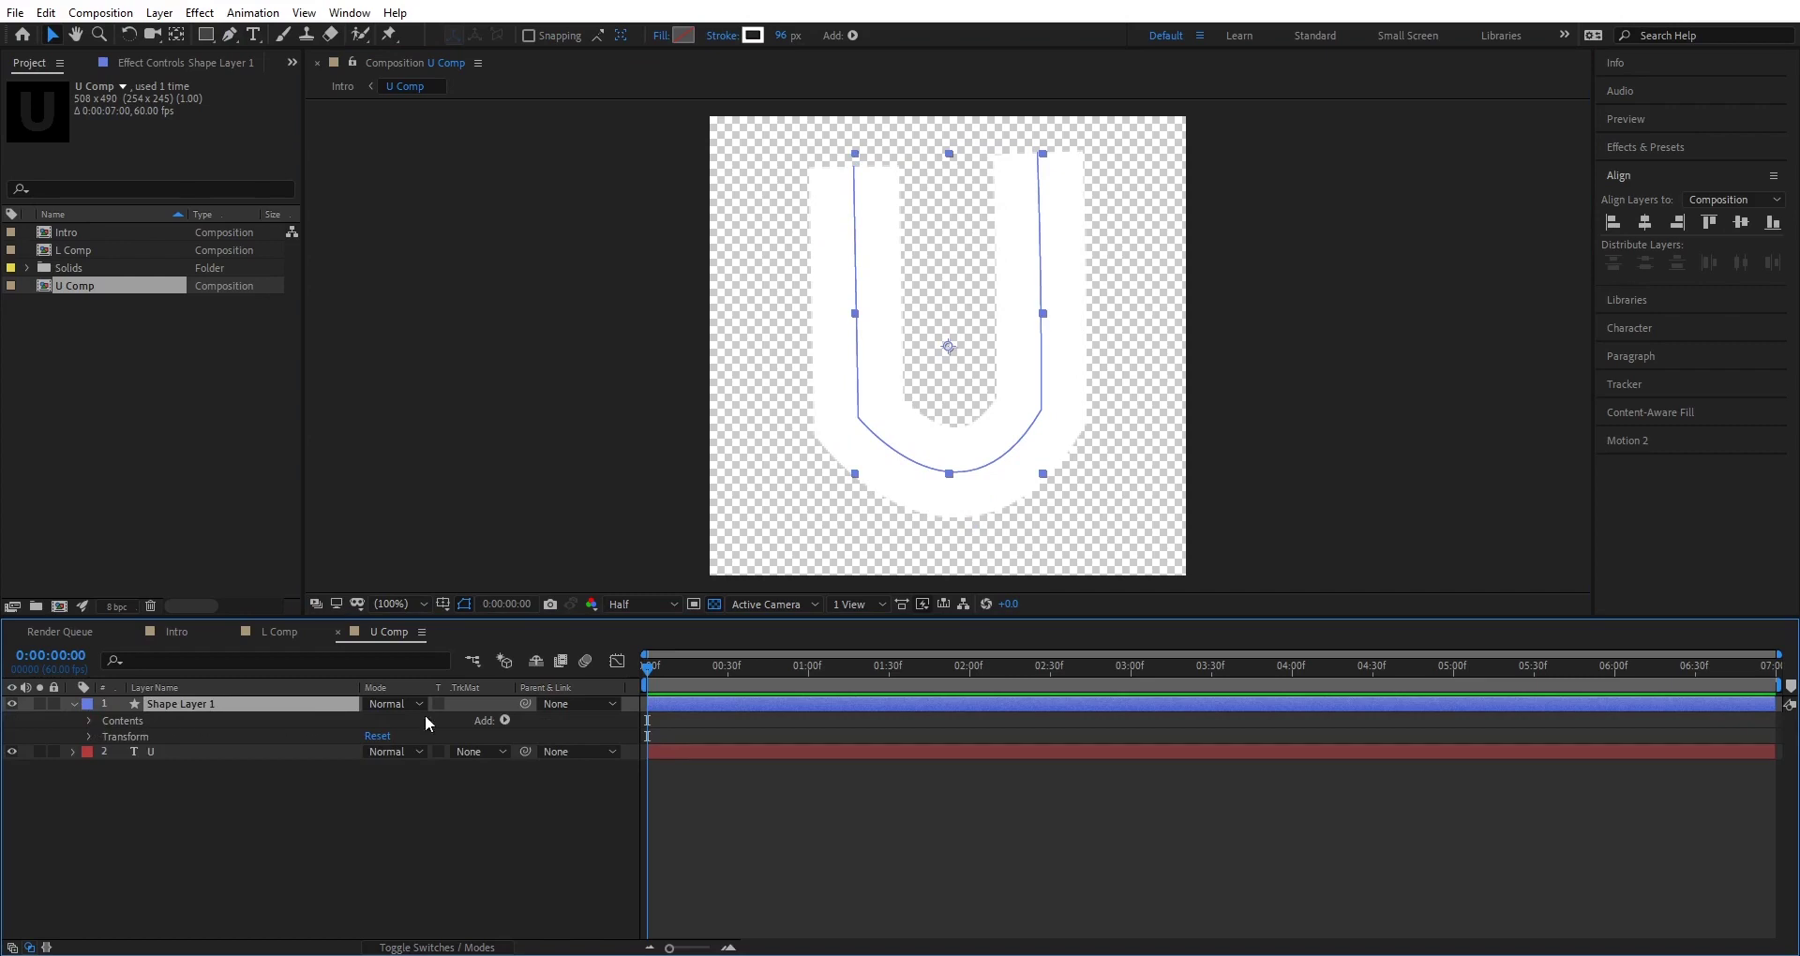
click(505, 721)
click(568, 611)
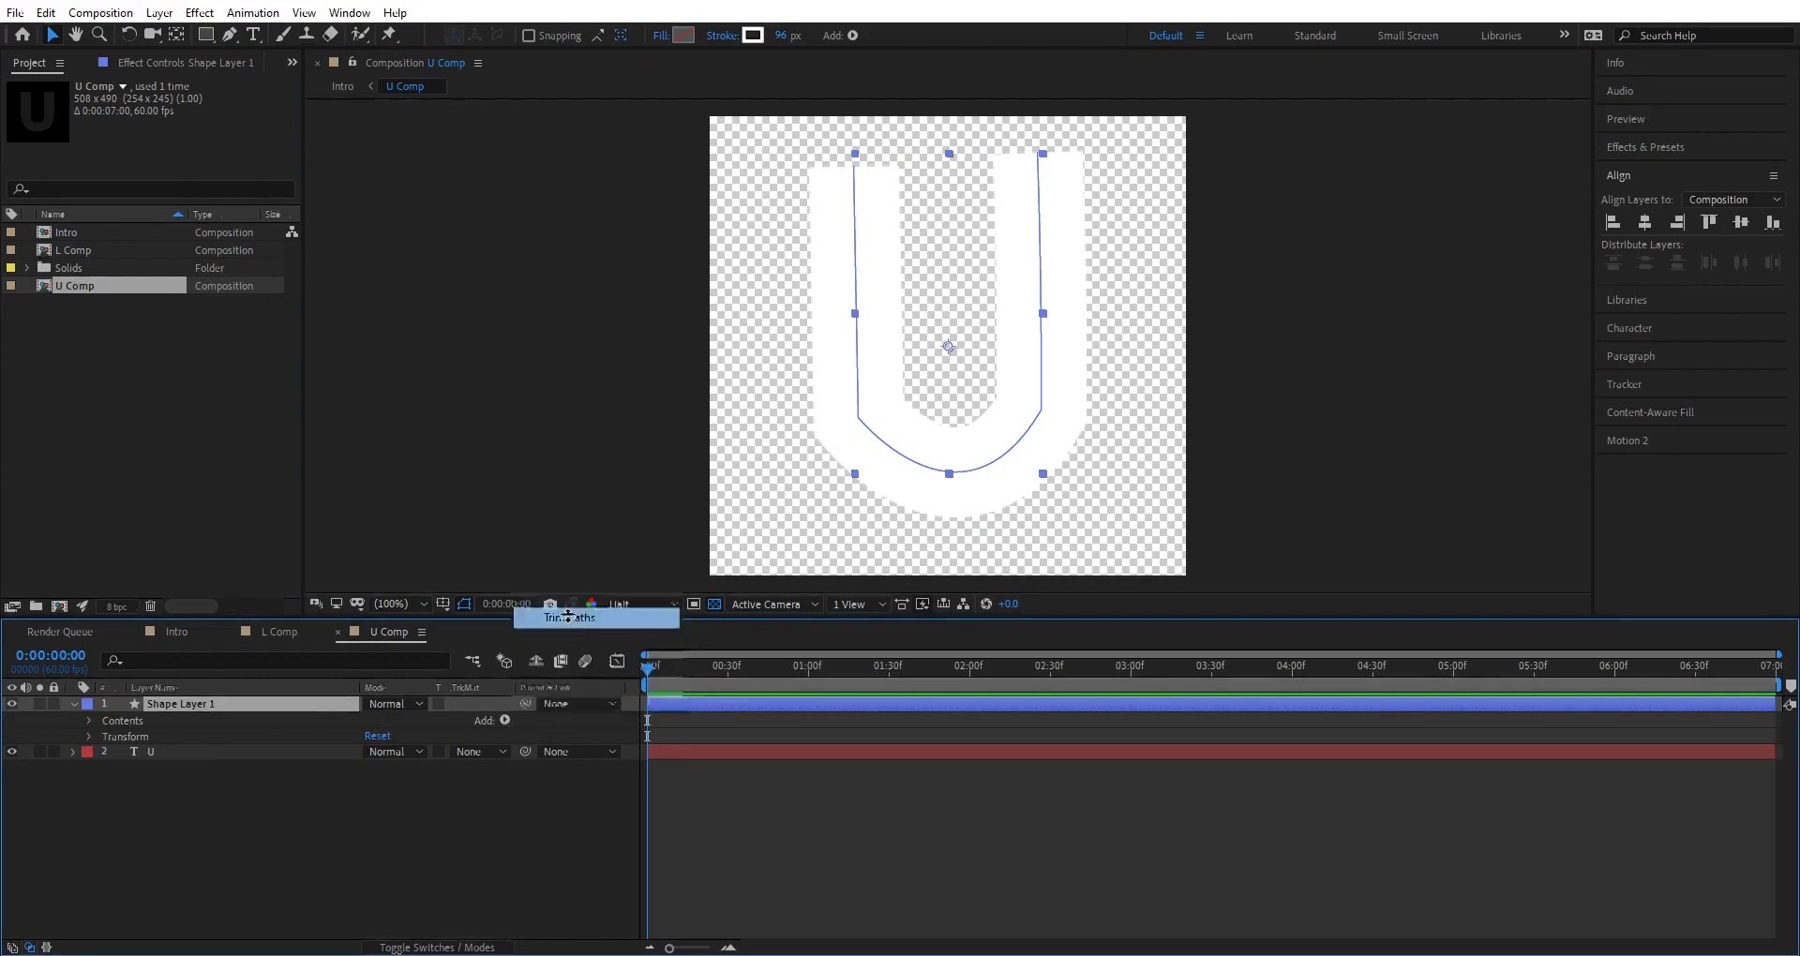
click(105, 753)
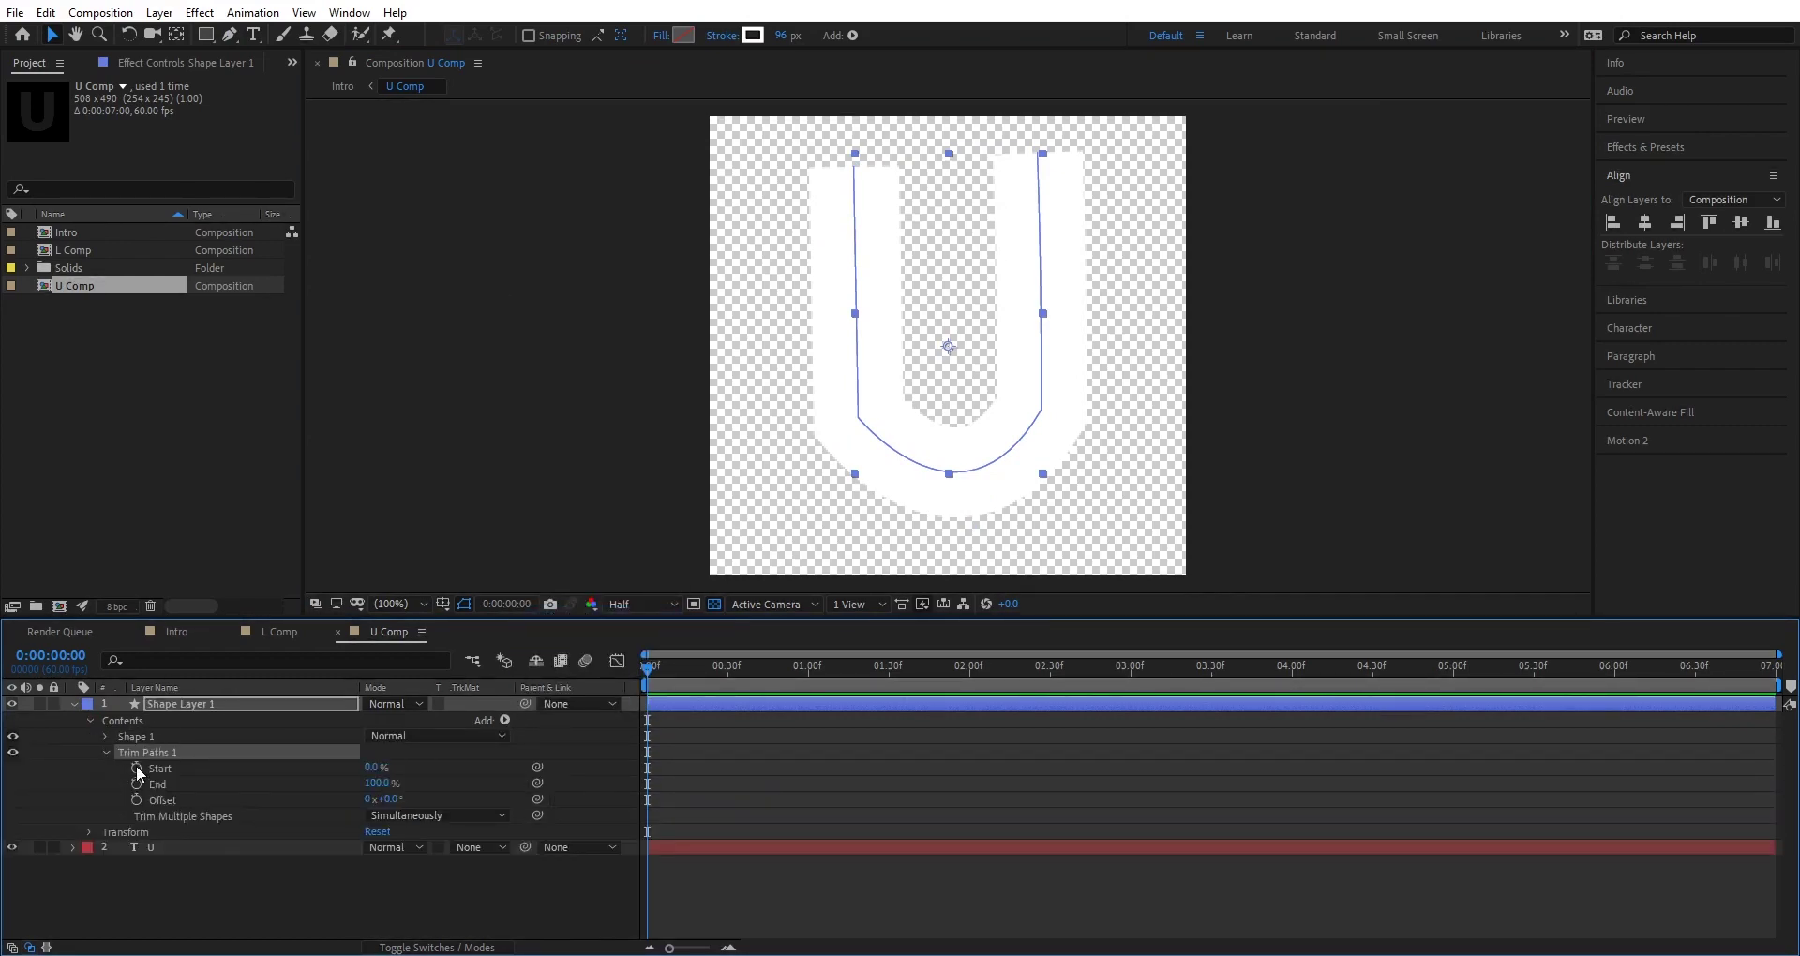
mouse_move(372, 766)
mouse_down()
mouse_move(450, 771)
mouse_move(289, 788)
mouse_up()
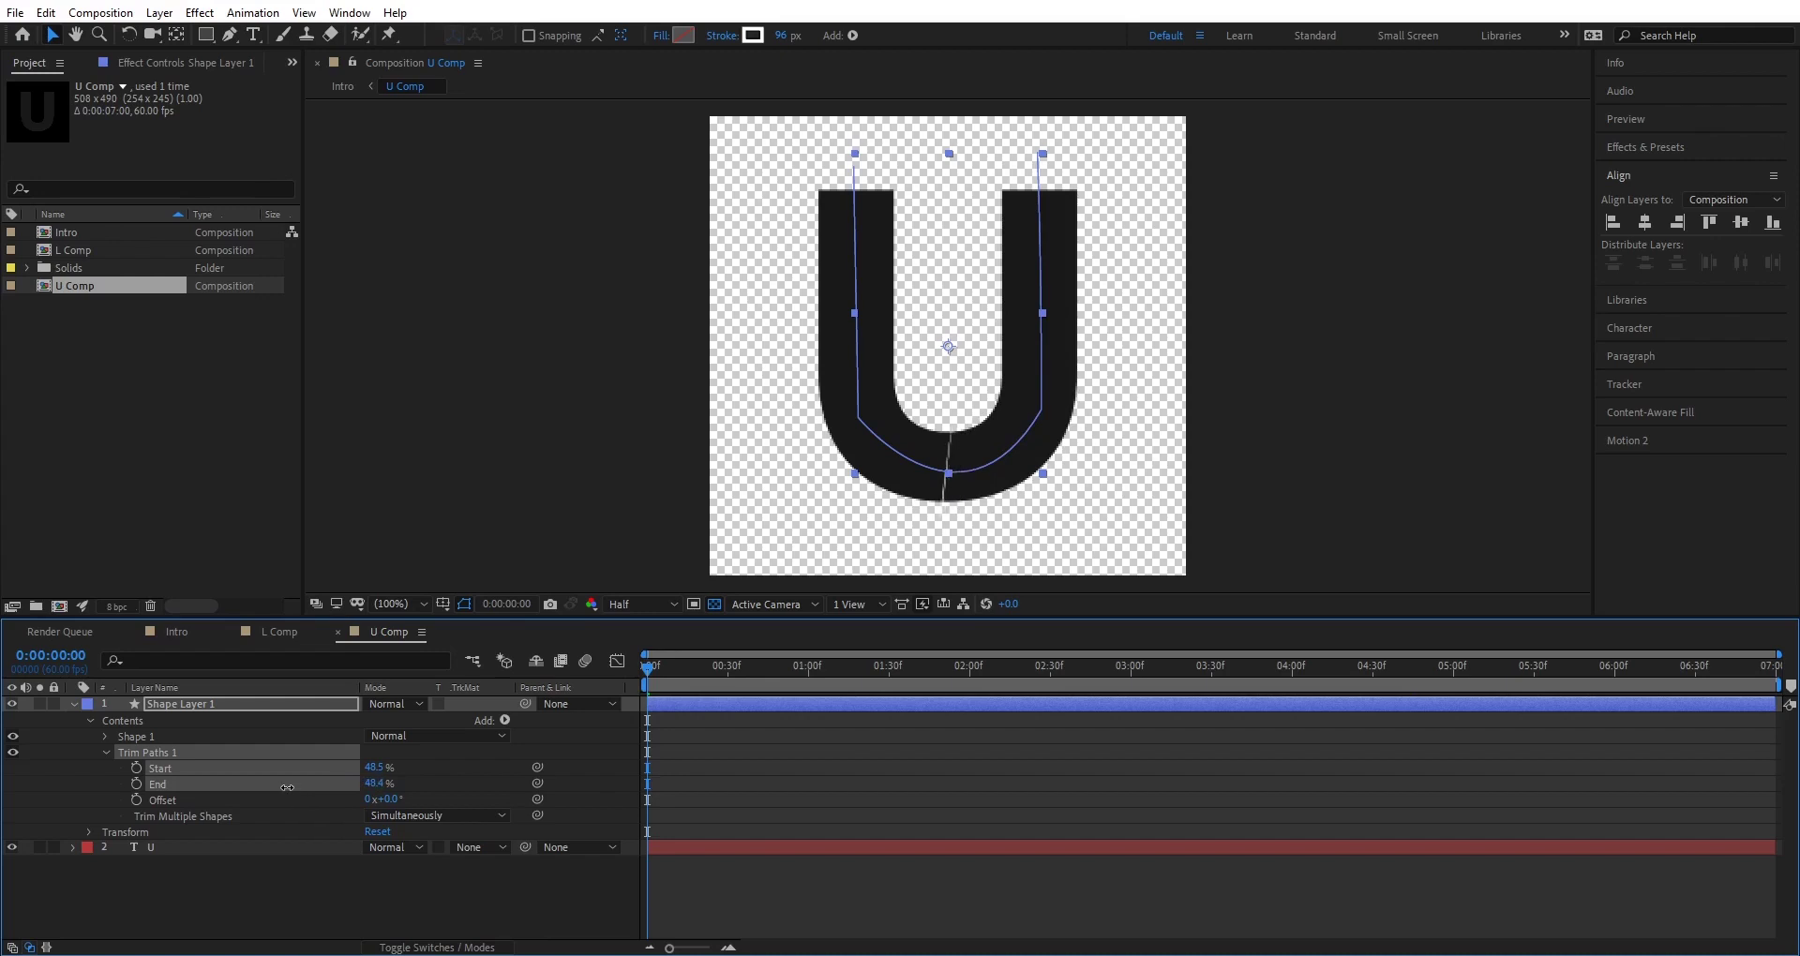
drag(285, 788, 288, 787)
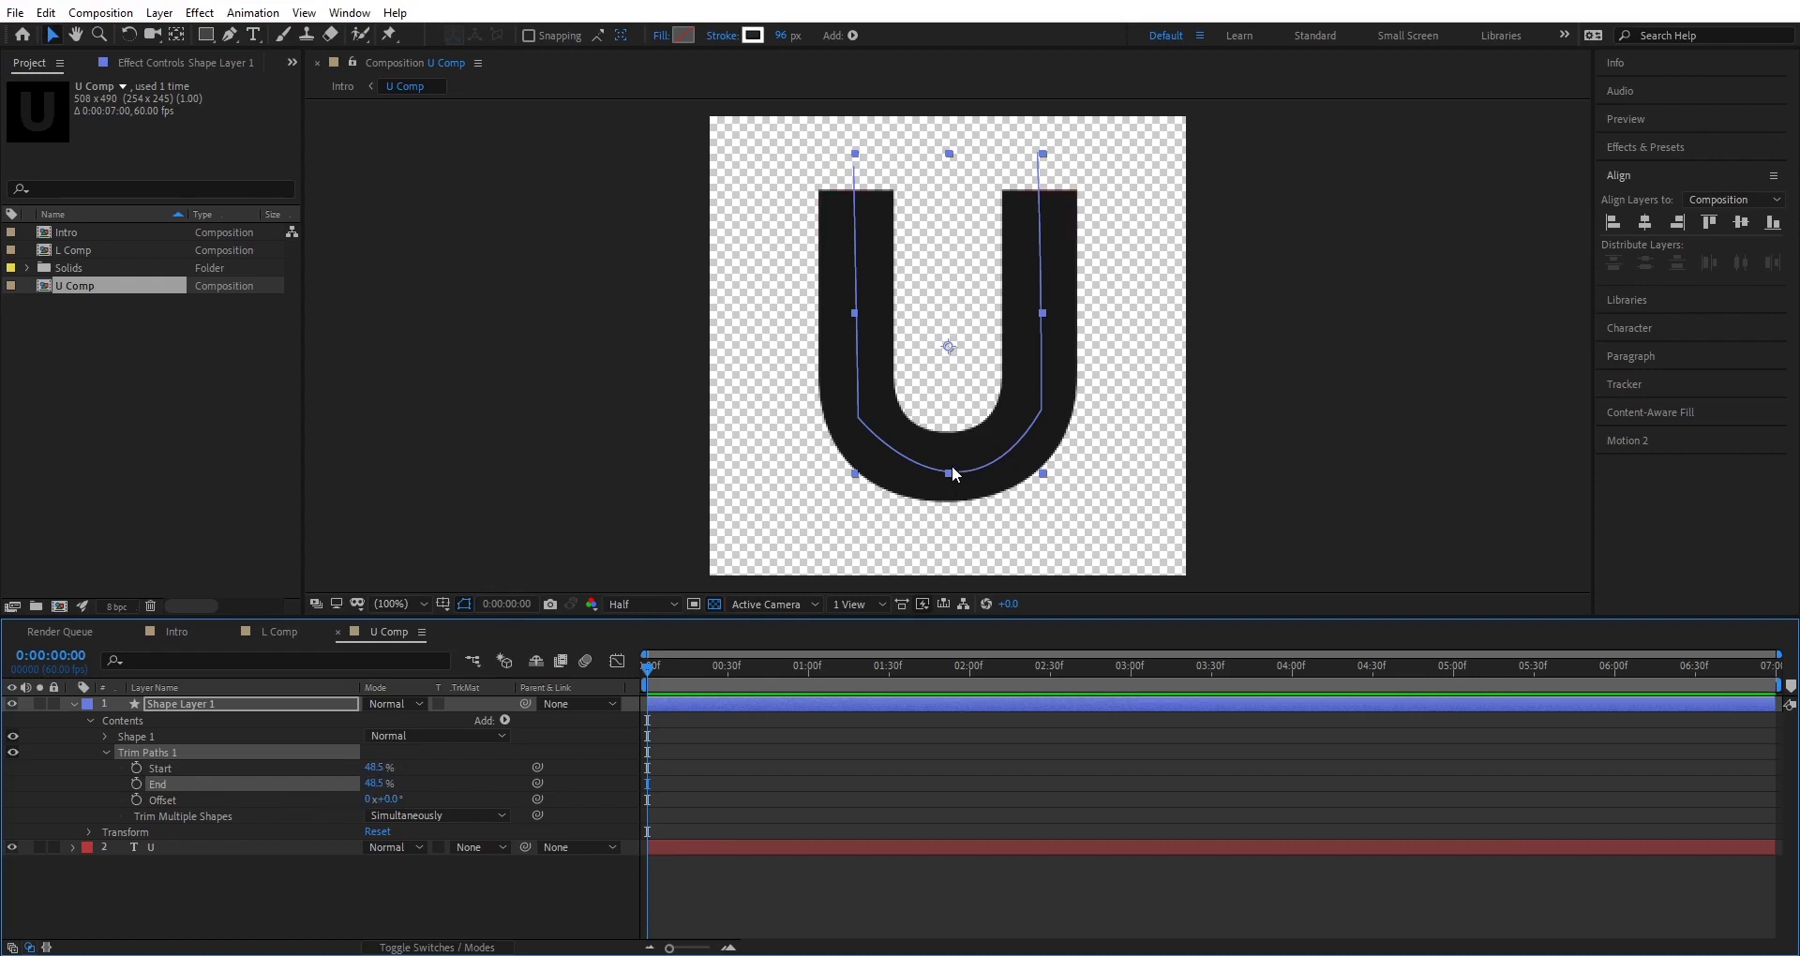
Keyframe the Trim Paths Start and End at frame 0, and set them to 0% and 100% at frame 40.
click(137, 769)
click(139, 783)
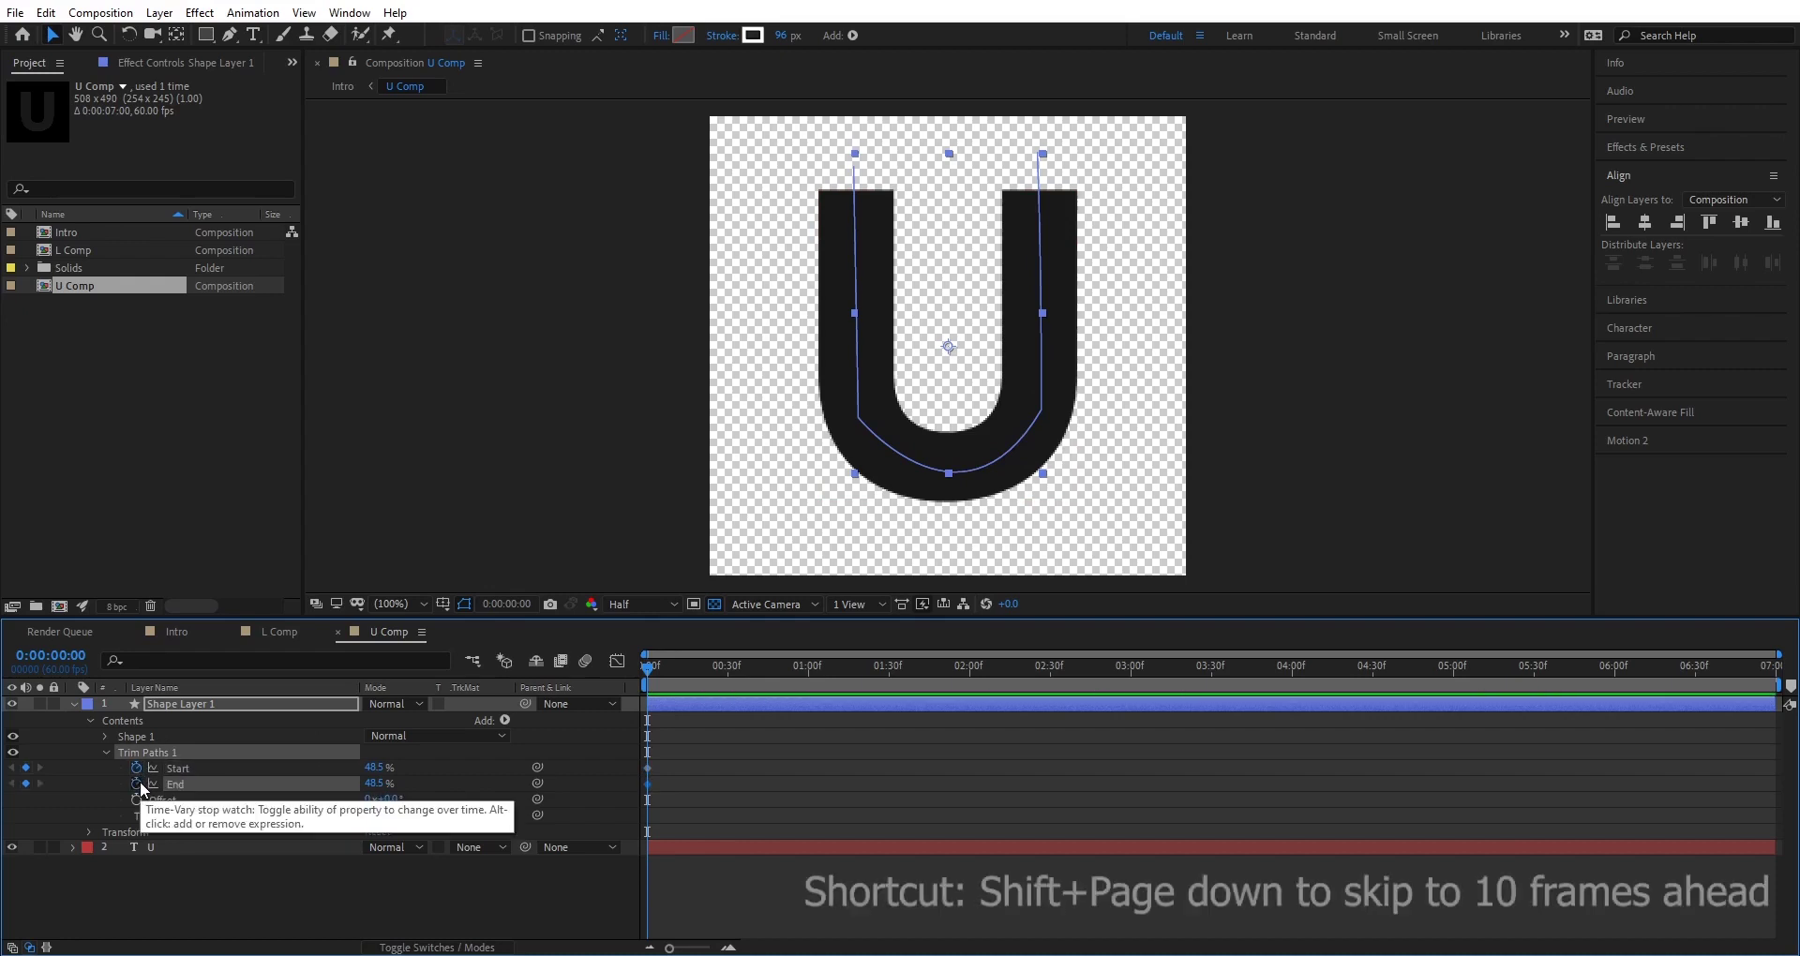
key(shift+Page_Down)
key(shift+Page_Down)
key(shift+Page_Down)
key(shift+Page_Down)
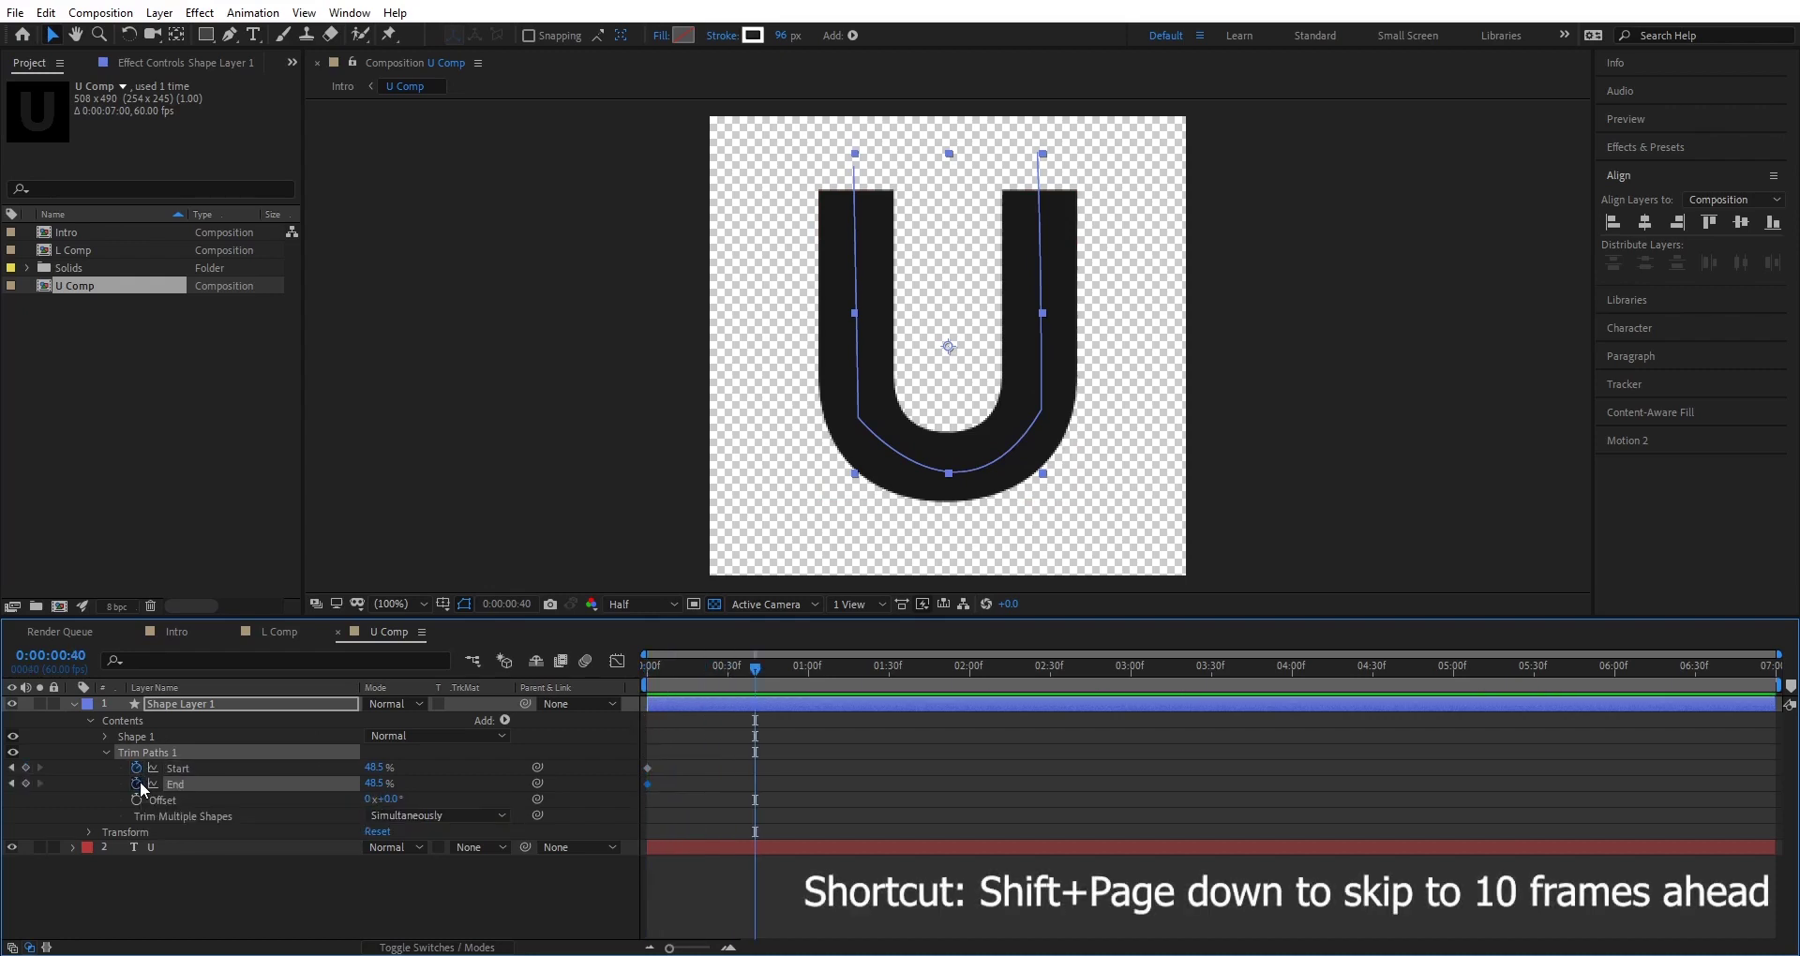
click(391, 767)
mouse_move(373, 767)
mouse_down()
mouse_move(332, 768)
mouse_move(454, 784)
mouse_up()
Apply Easy Ease to all four Trim Paths keyframes and preview the U reveal from frame 0.
drag(773, 753, 649, 802)
right_click(648, 786)
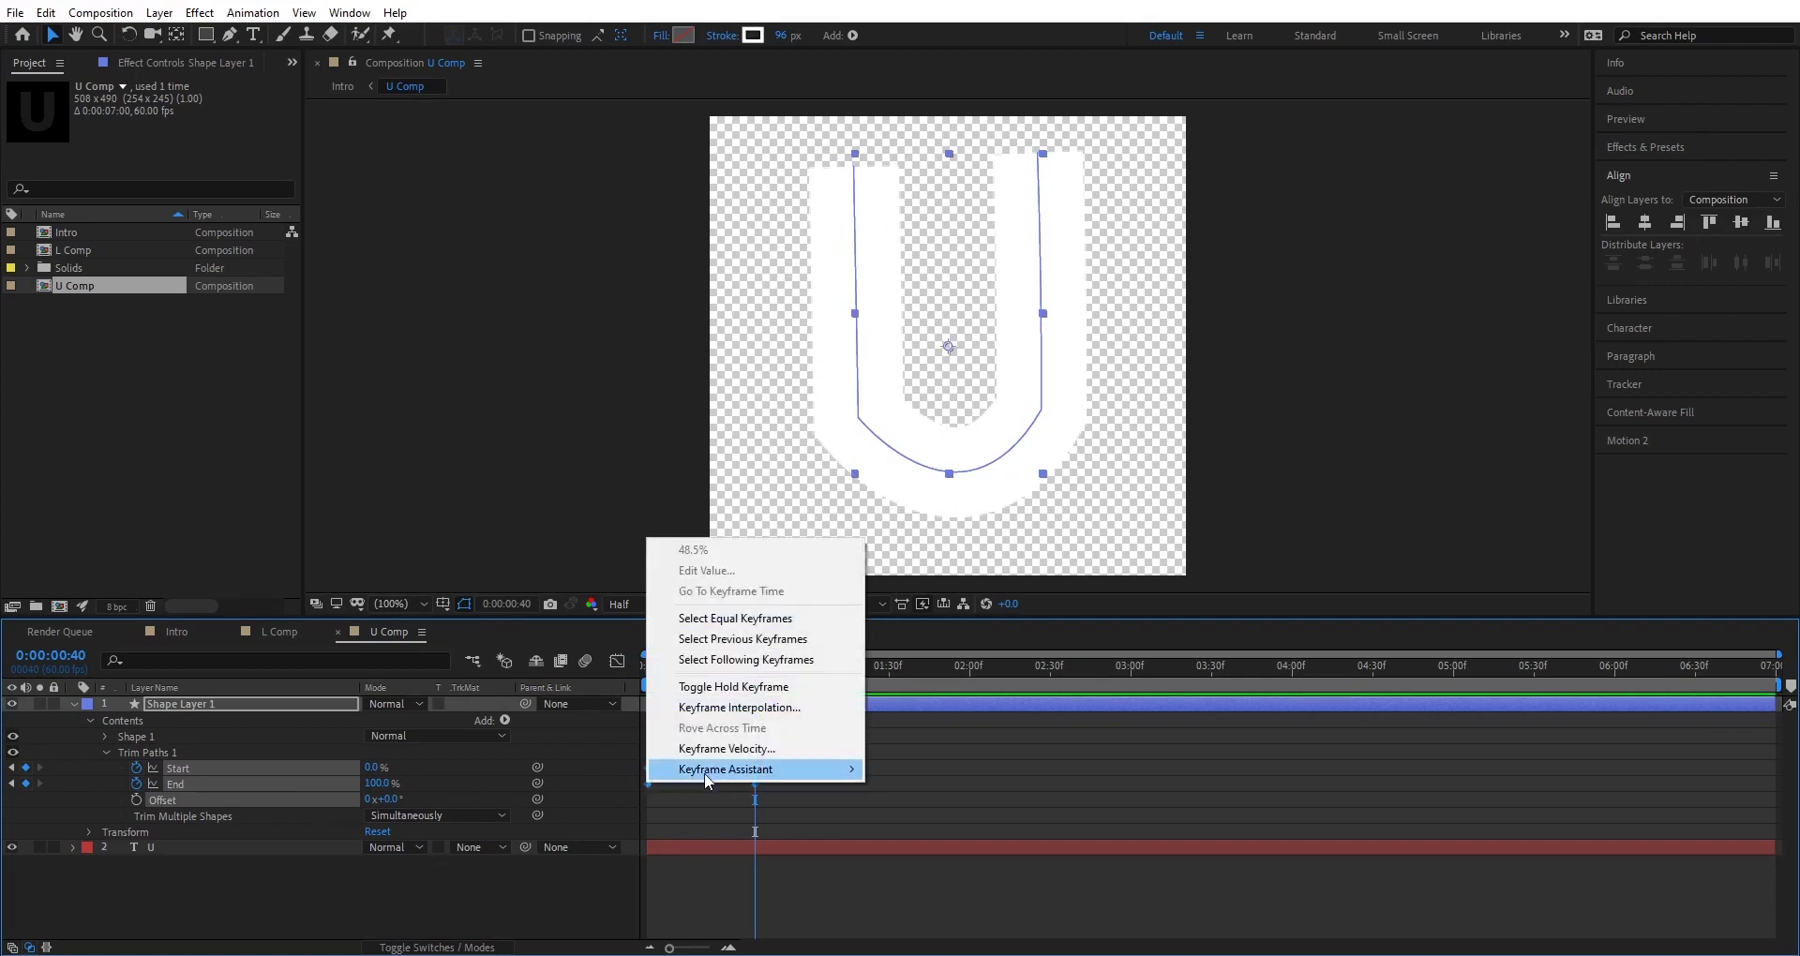
mouse_move(706, 780)
click(896, 826)
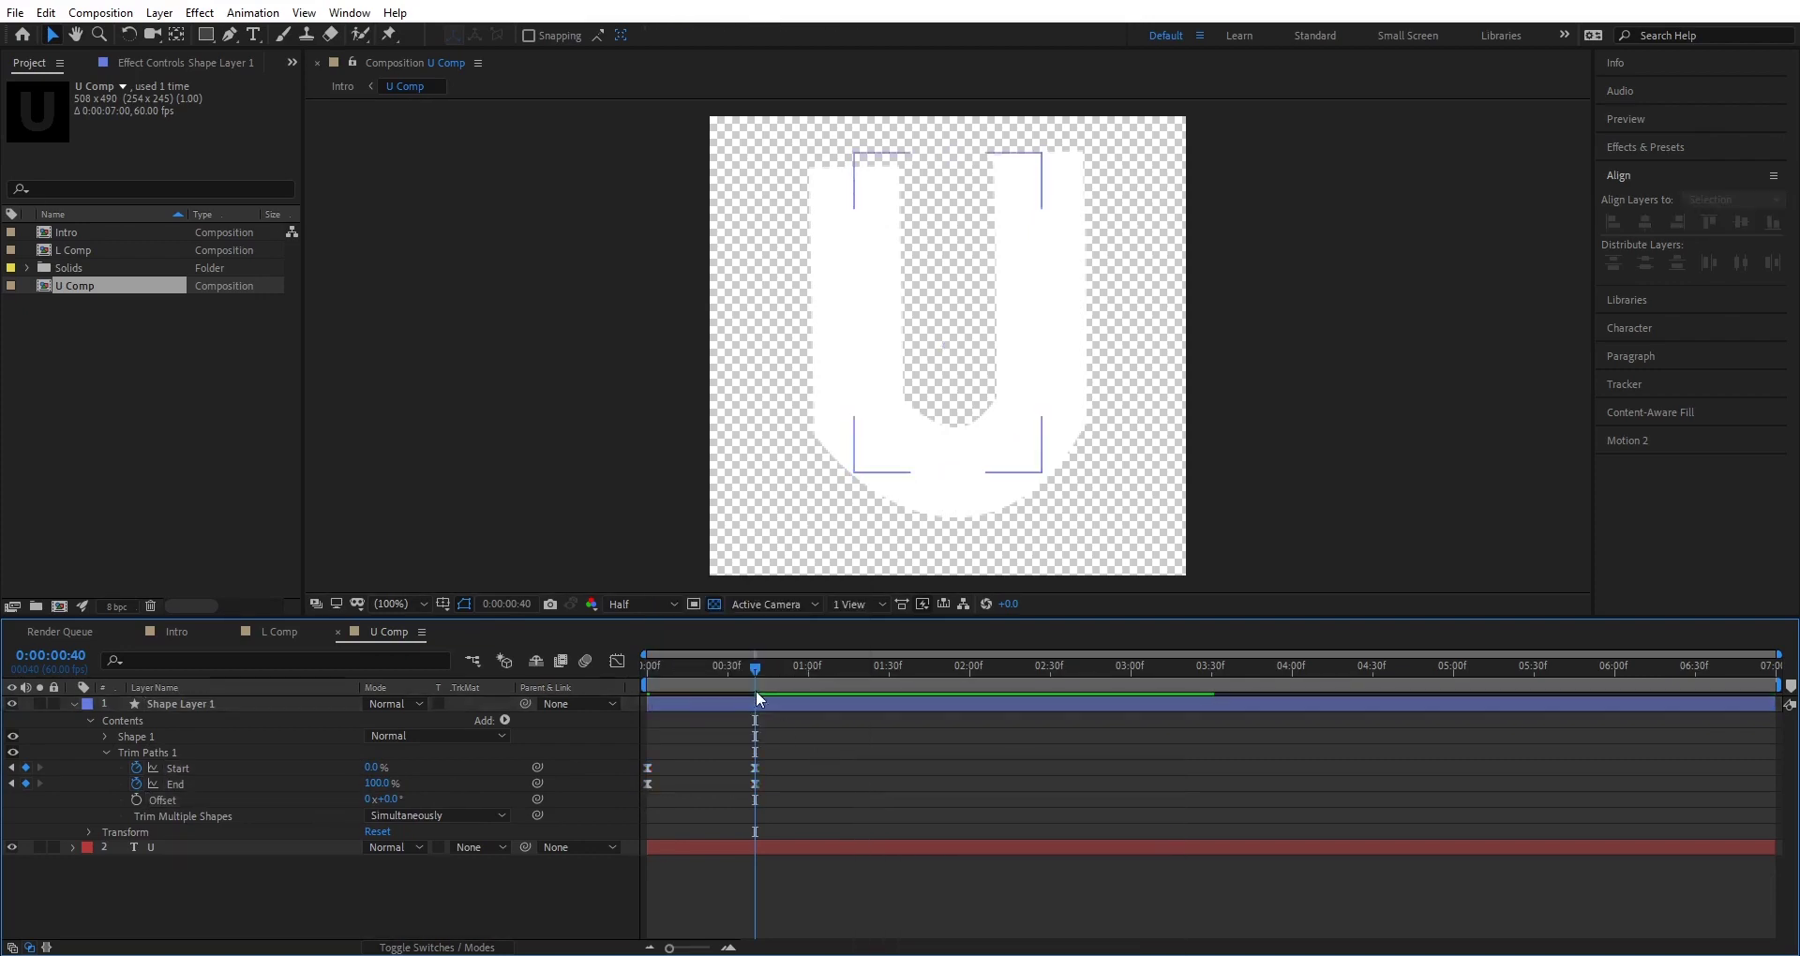
drag(756, 669, 595, 670)
key(space)
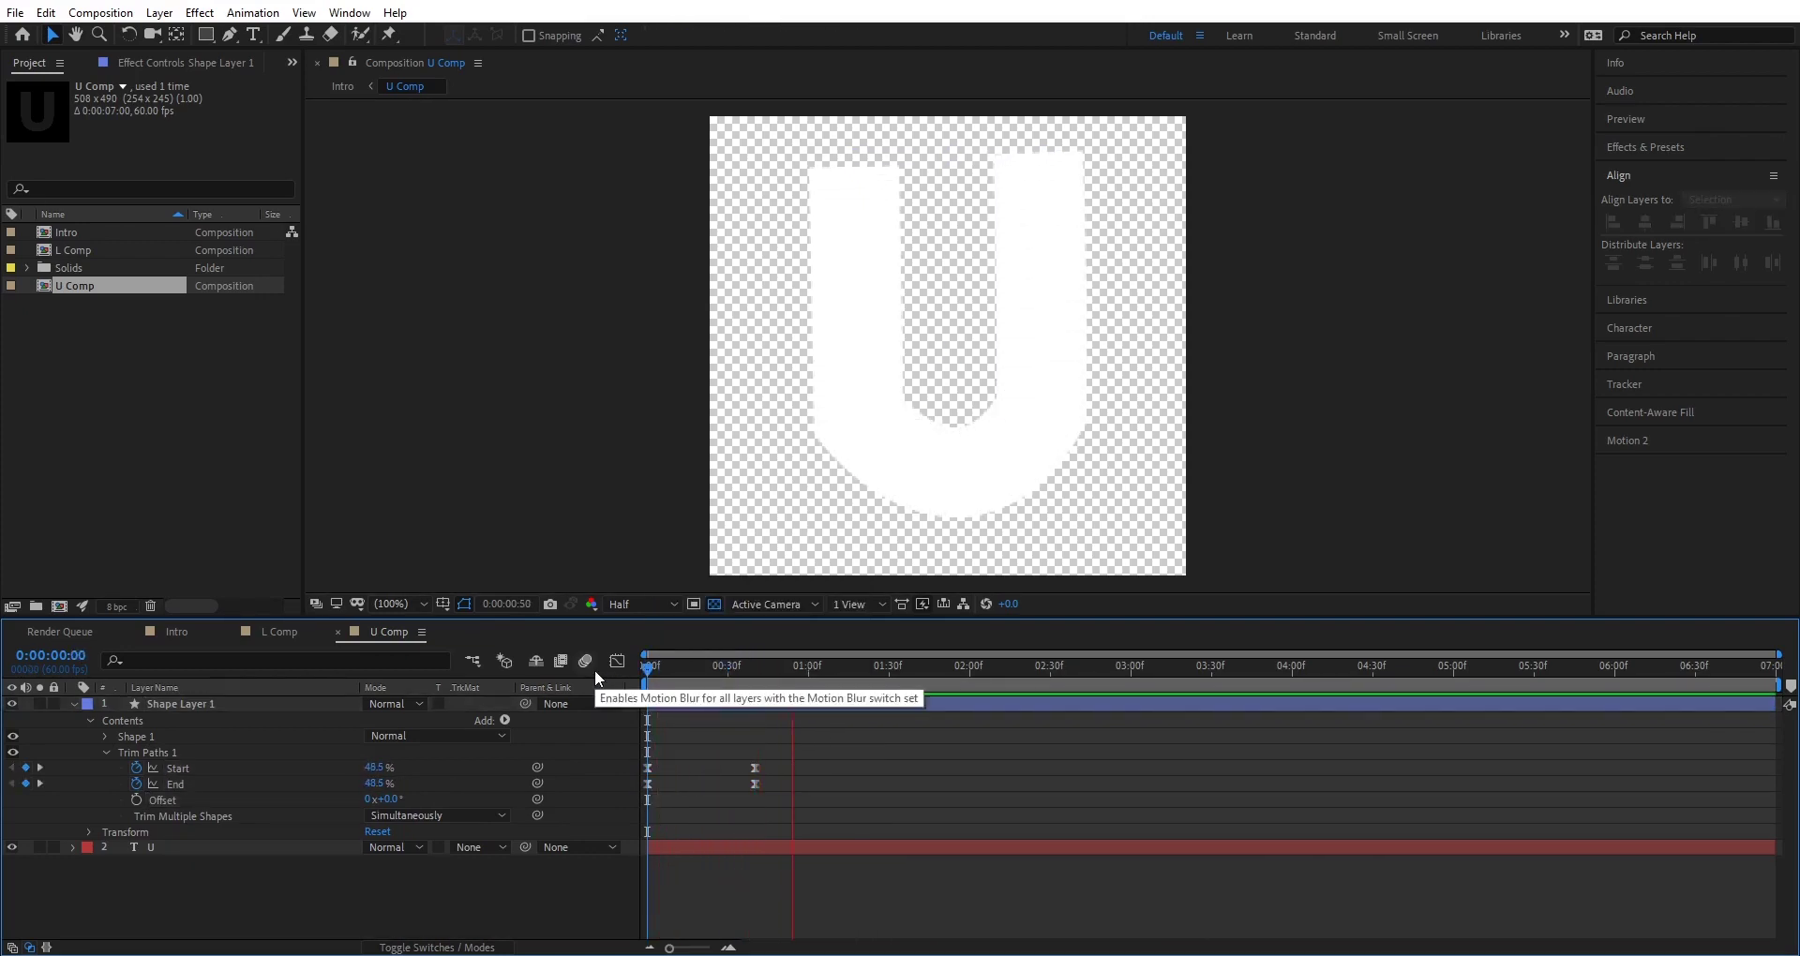
mouse_move(724, 666)
mouse_down()
mouse_move(662, 674)
mouse_move(728, 677)
mouse_up()
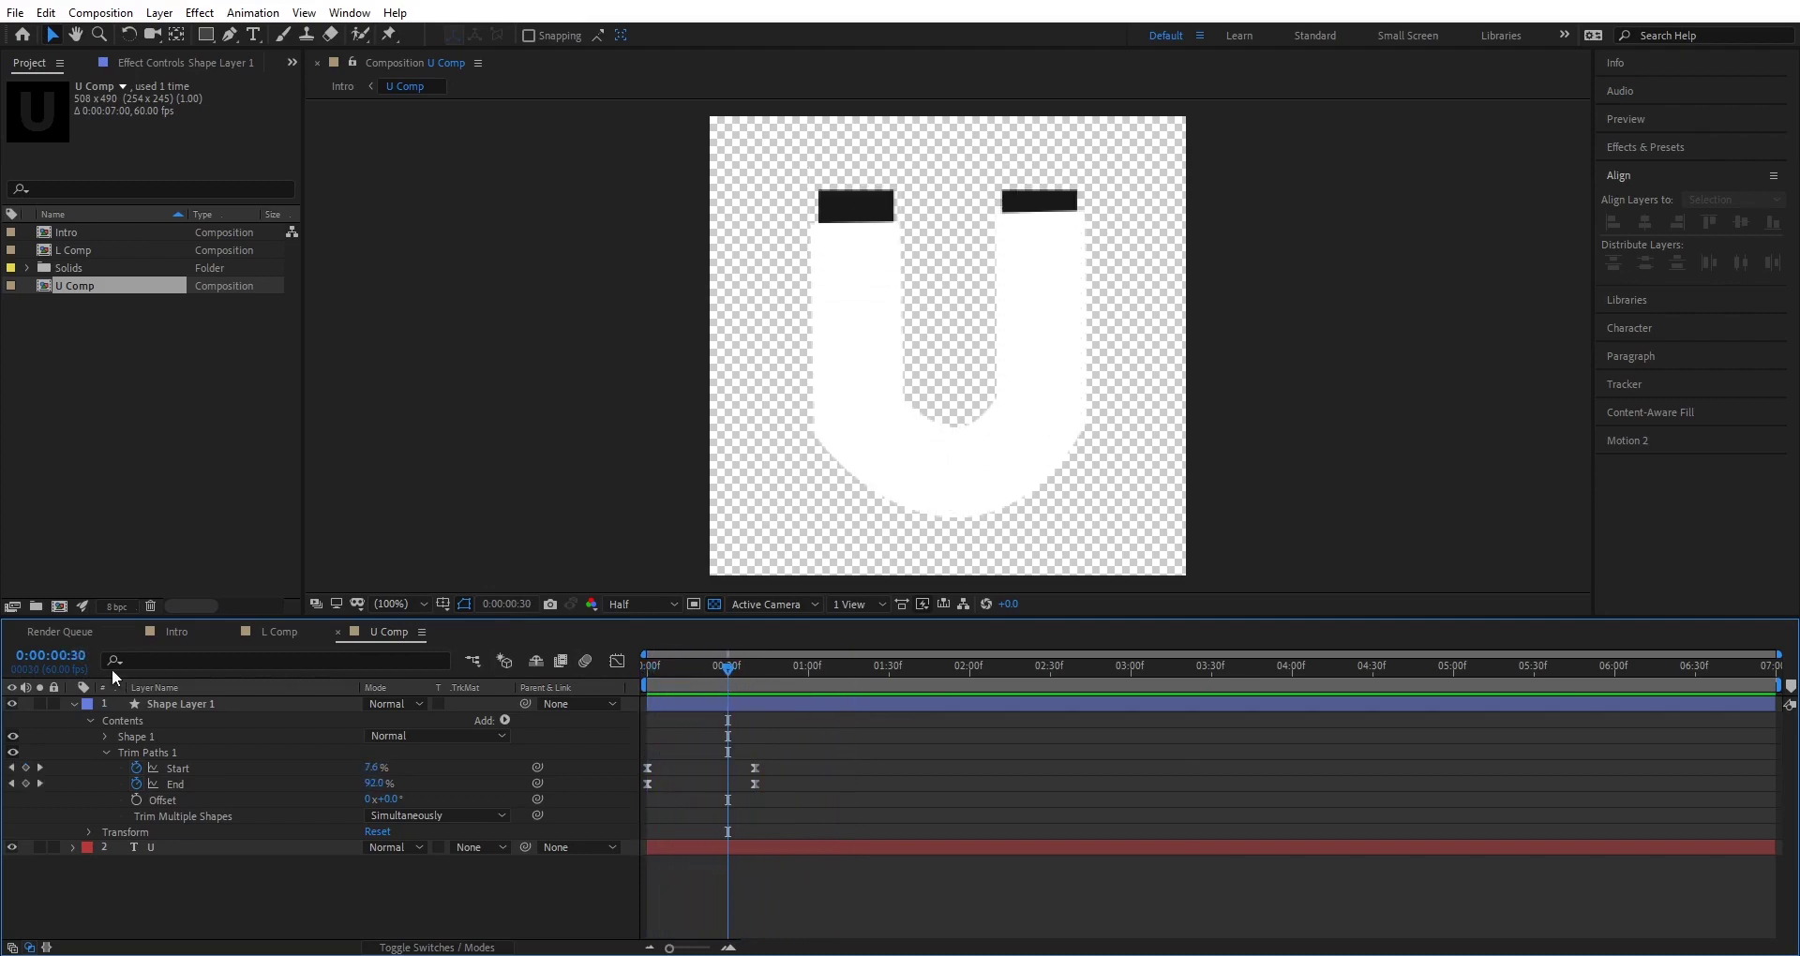
Set the U text layer's track matte to Alpha Matte "Shape Layer 1" and preview the reveal from the start.
click(74, 704)
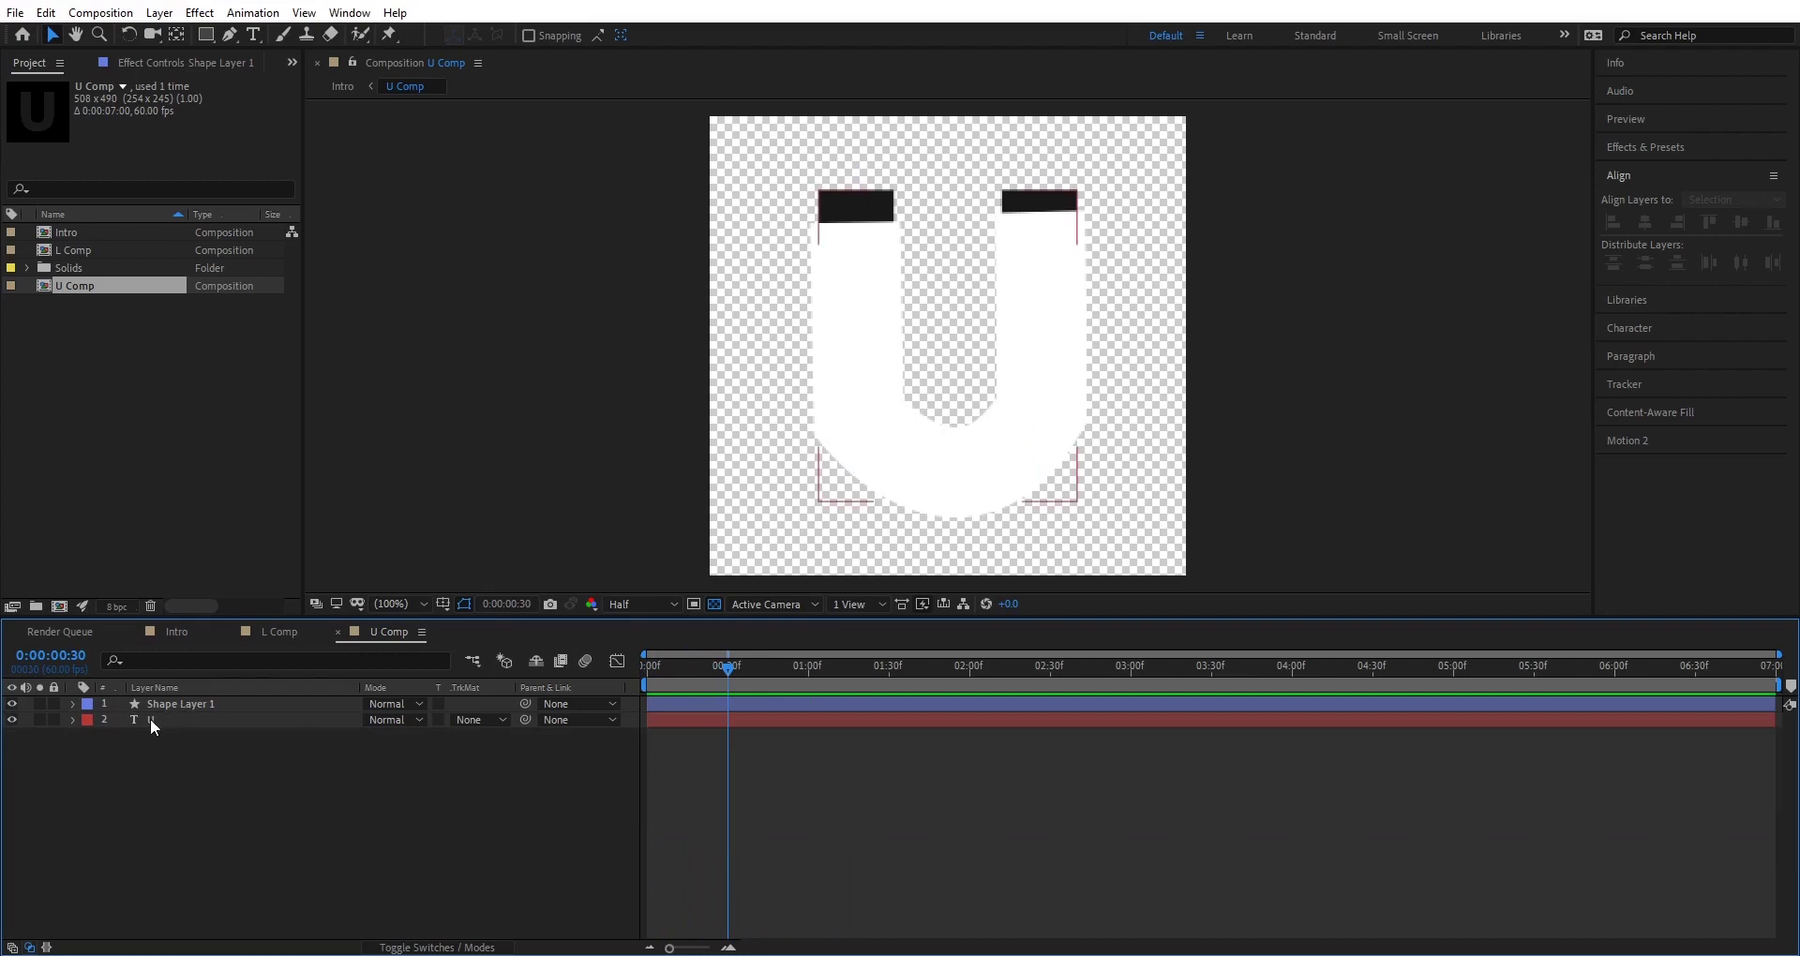
click(153, 720)
key(Return)
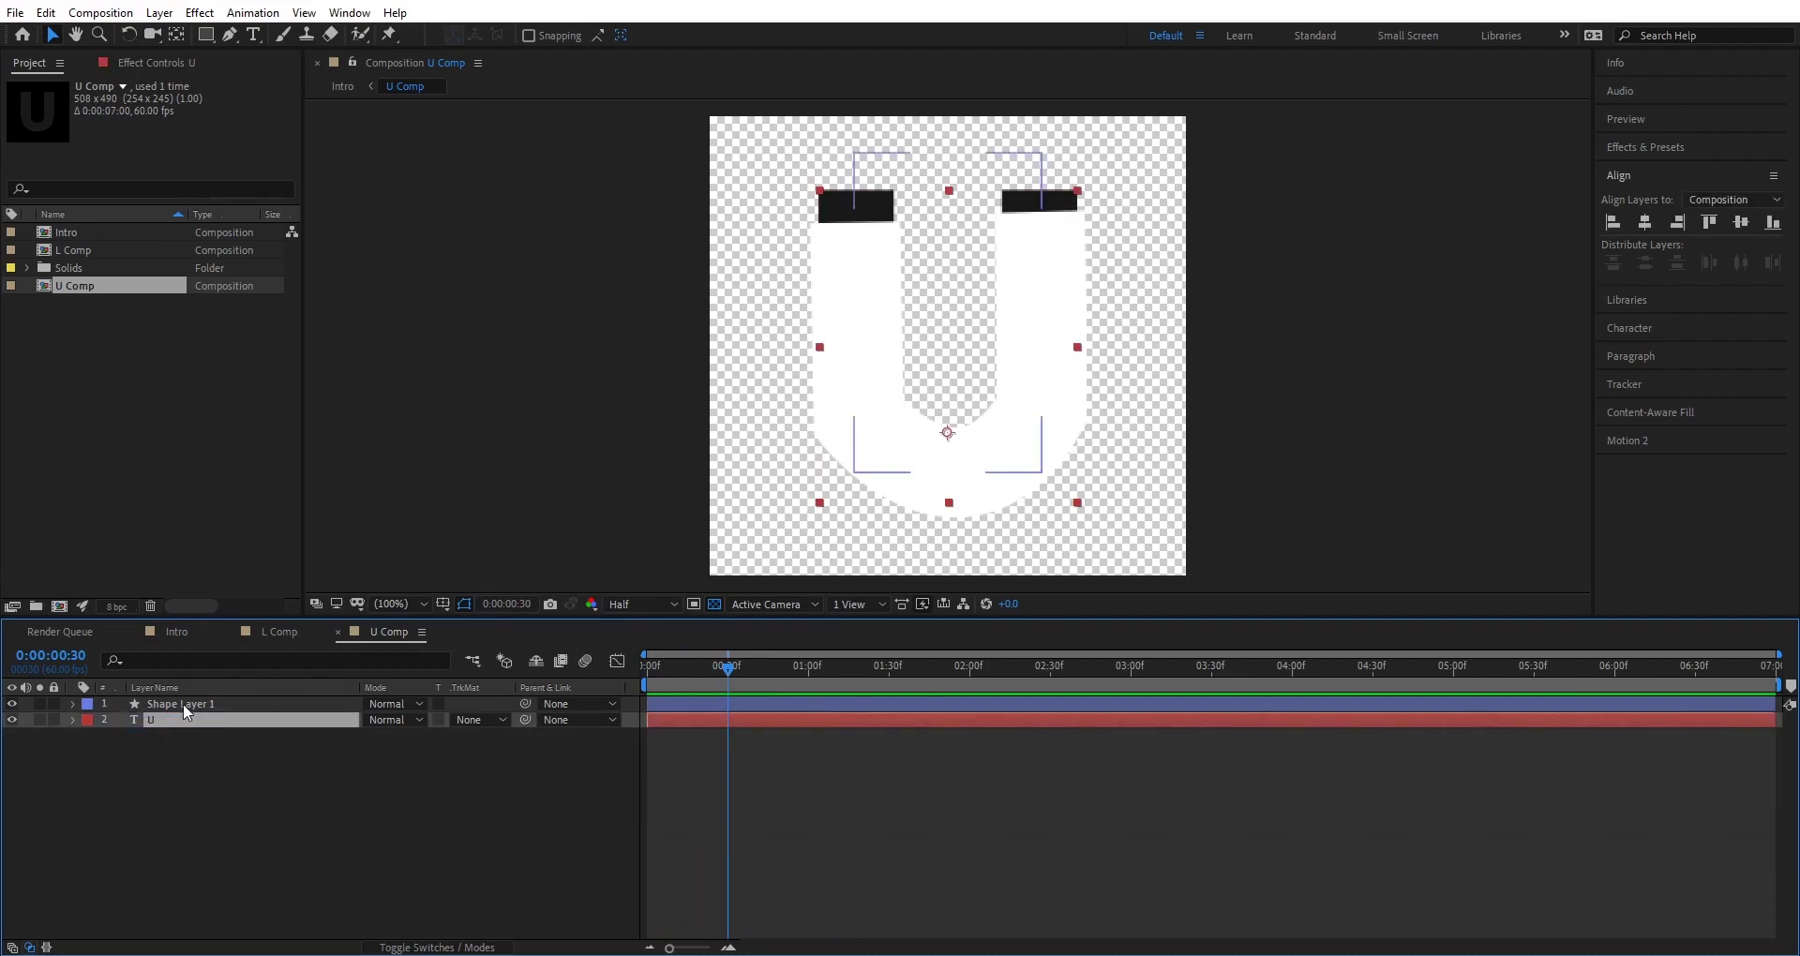
click(176, 705)
click(170, 719)
click(413, 949)
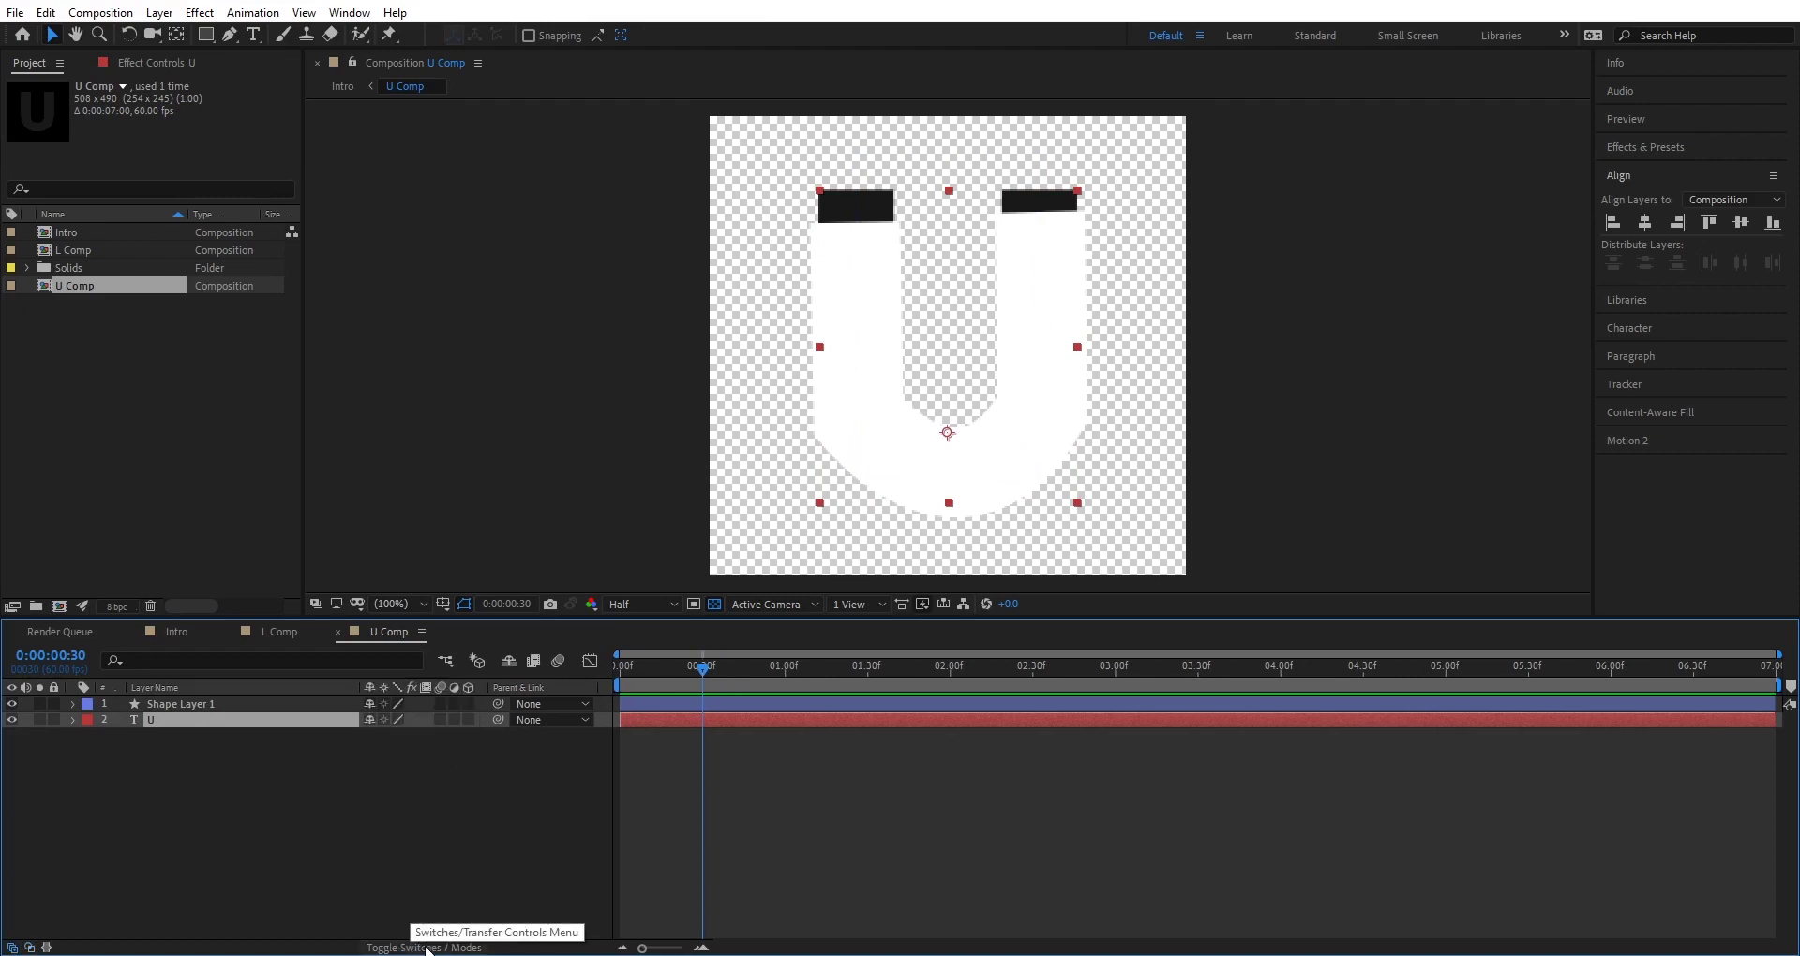
click(424, 949)
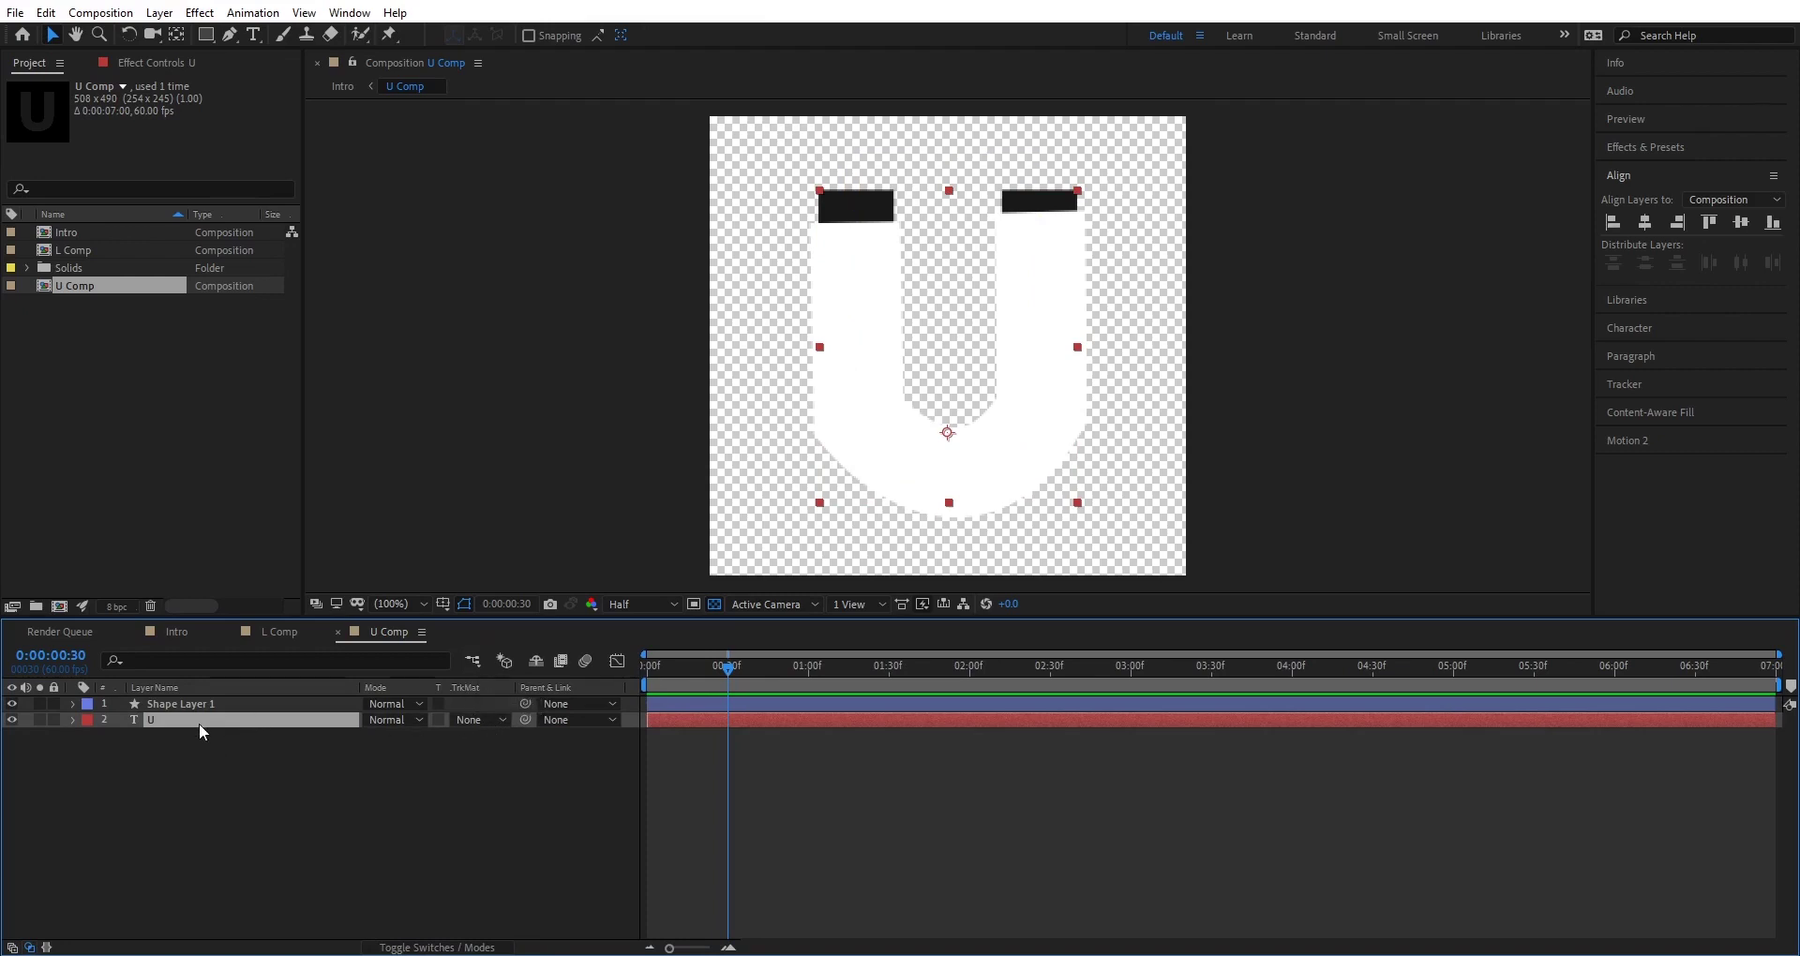
click(473, 720)
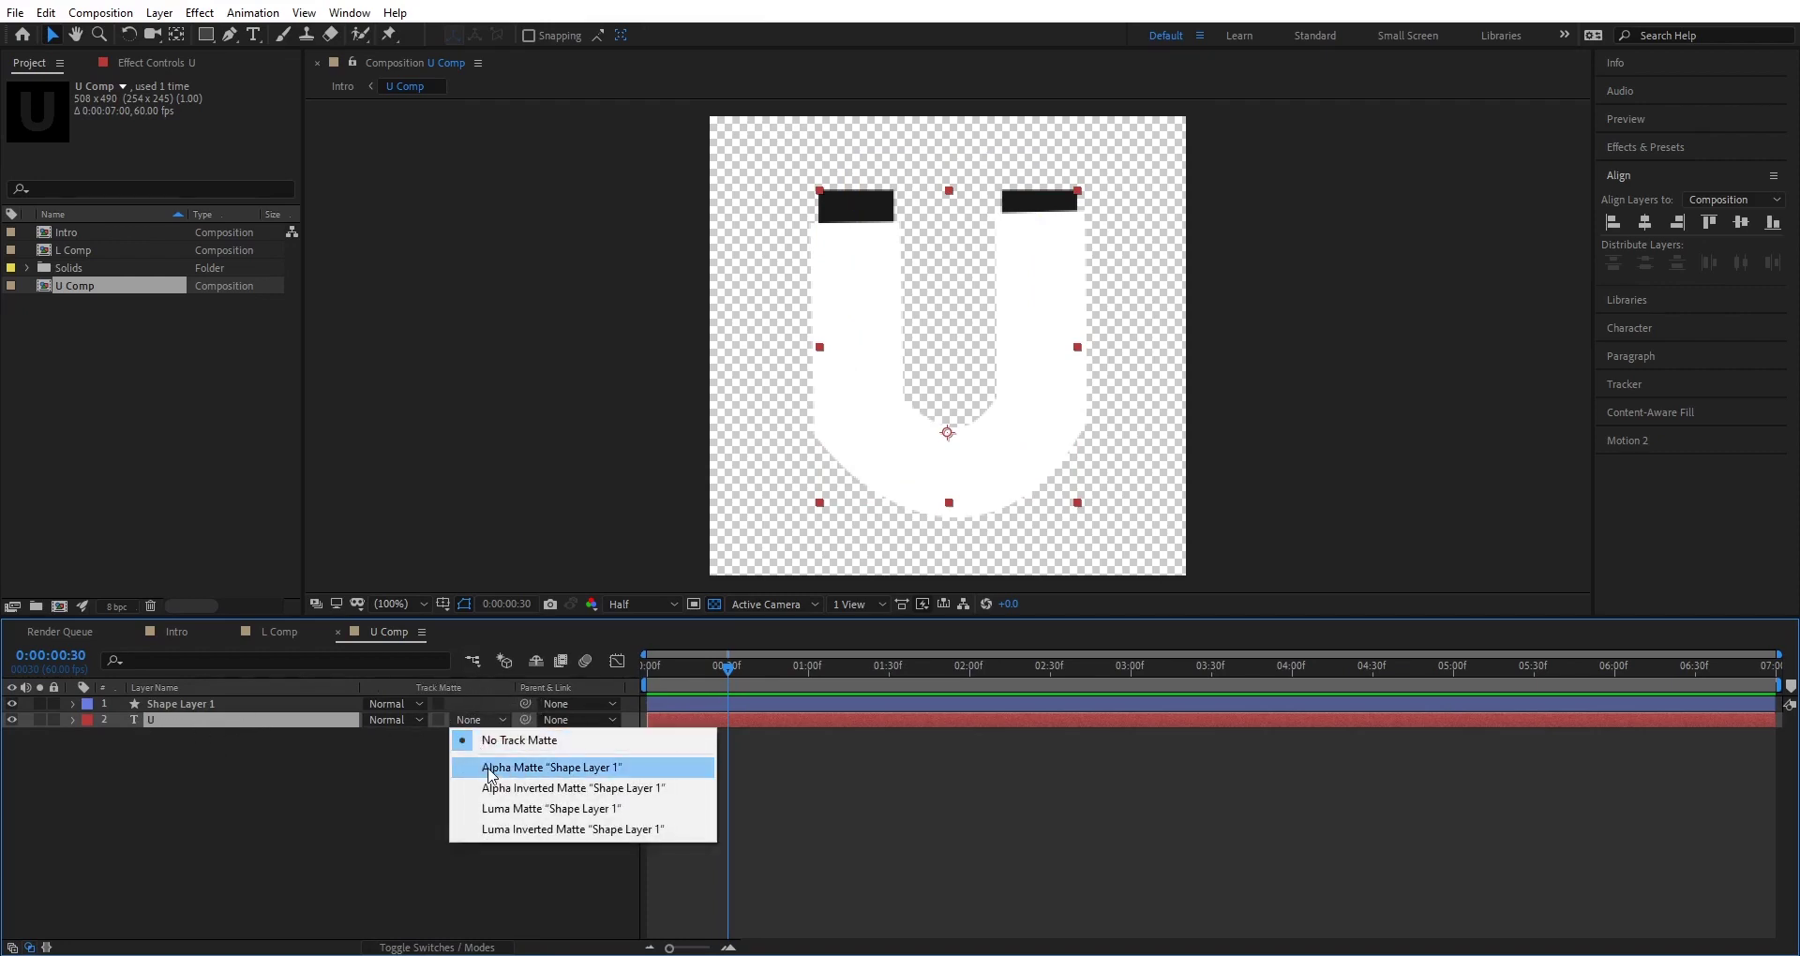
click(491, 768)
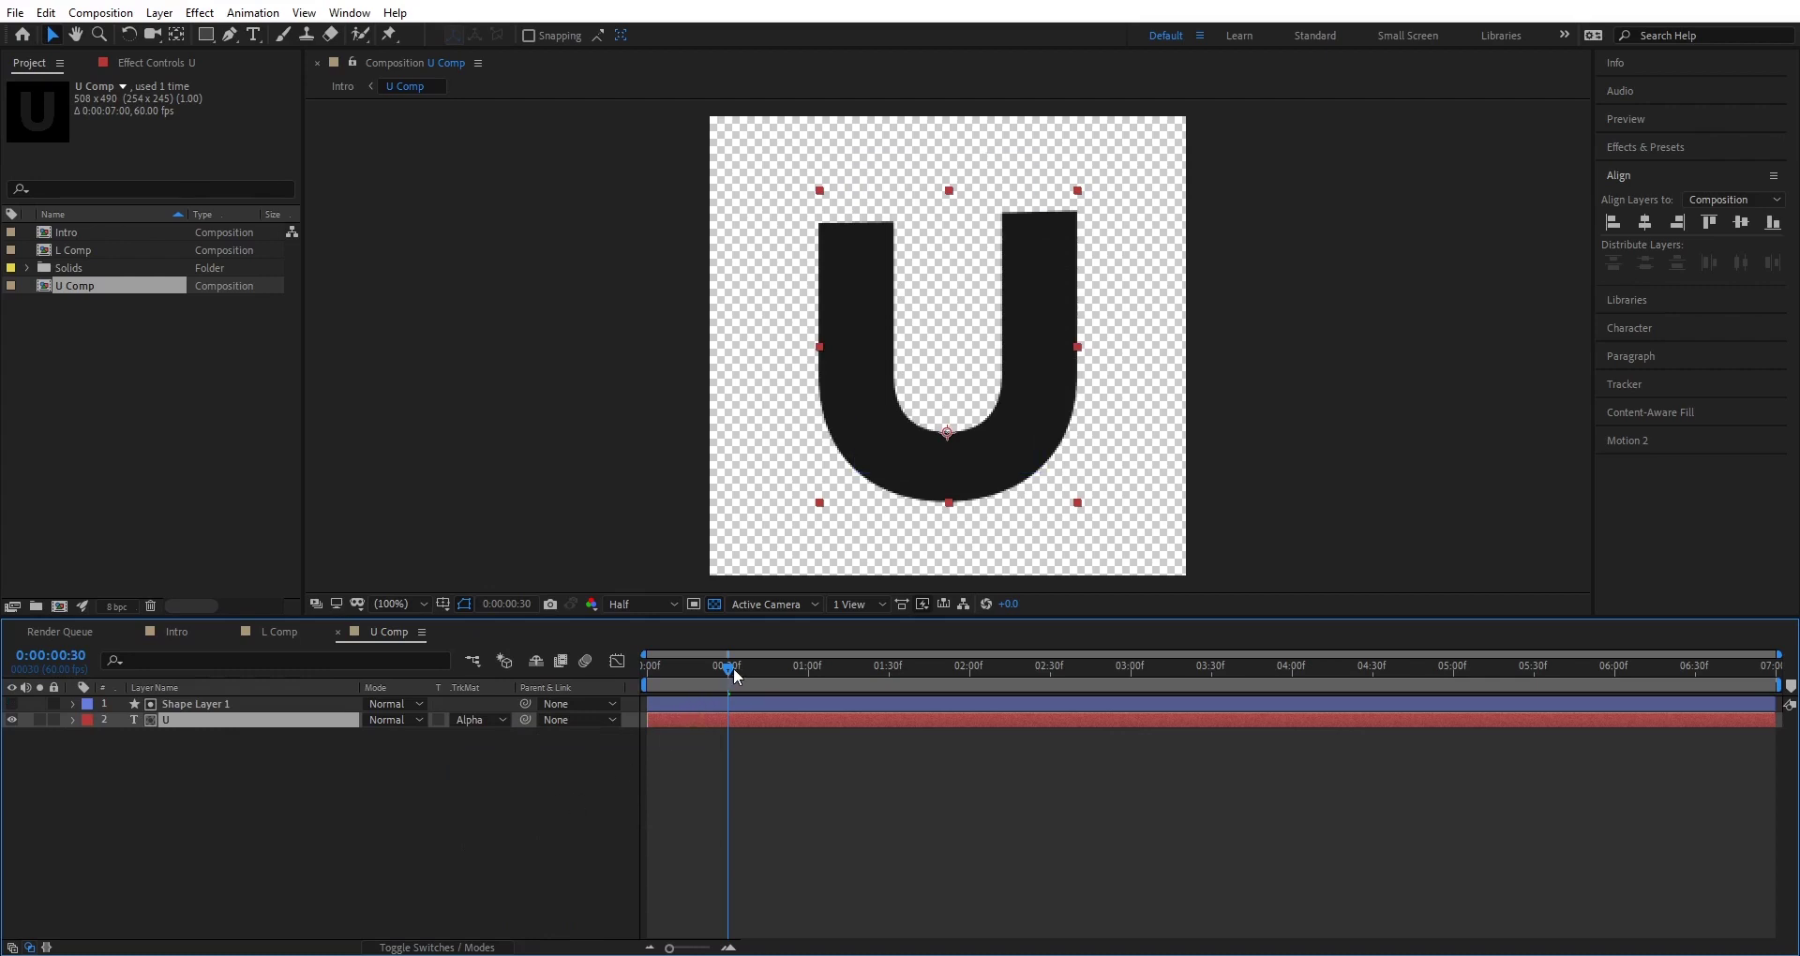
drag(735, 675, 651, 686)
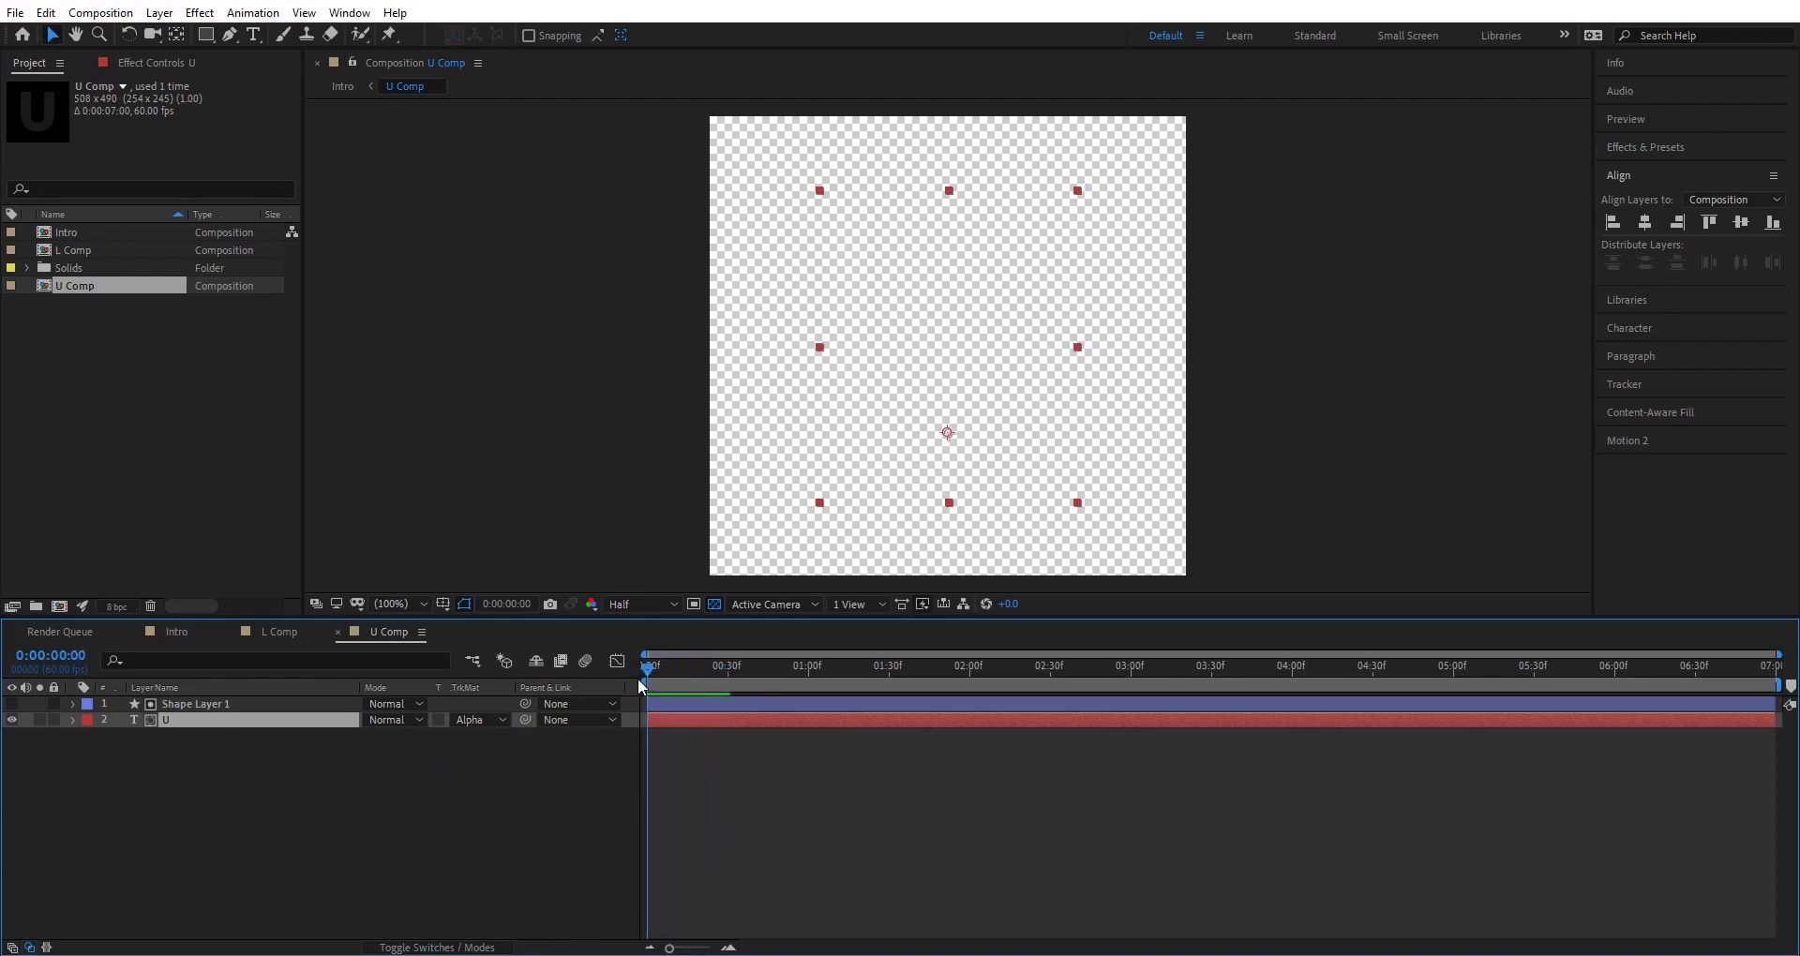
key(space)
Return to the Intro composition and pre-compose the N text layer as N Comp, opening the new composition.
click(176, 631)
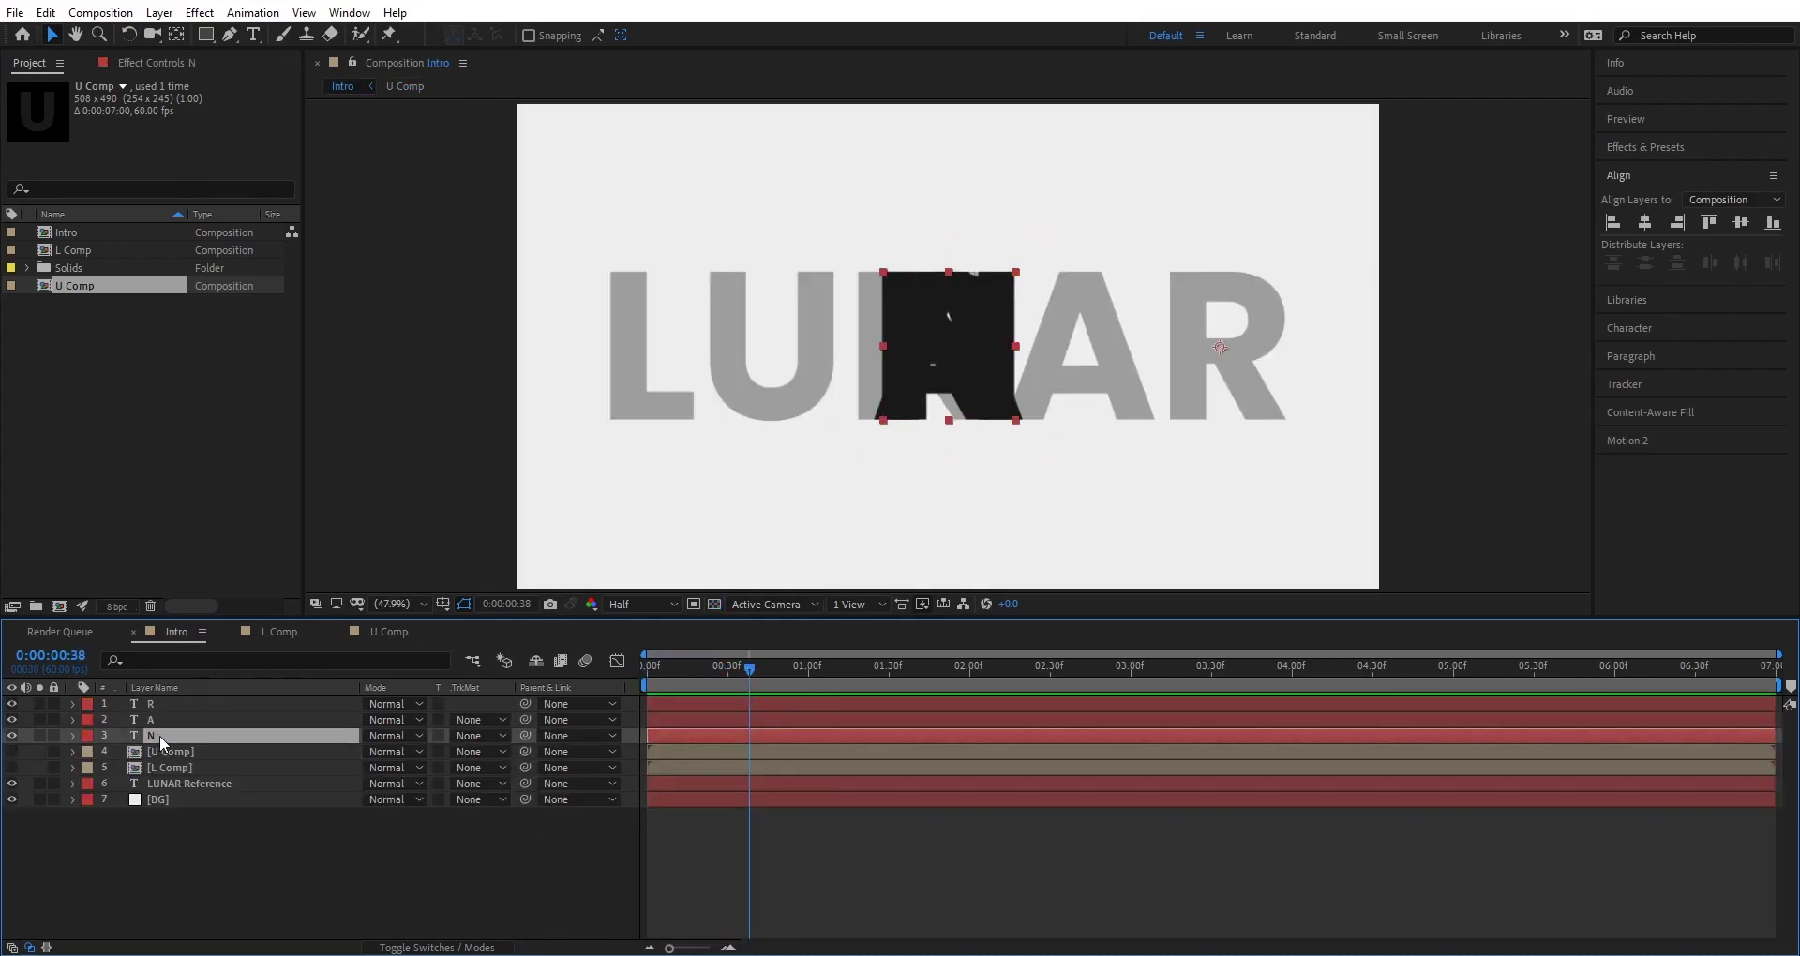
key(ctrl+shift+c)
key(Return)
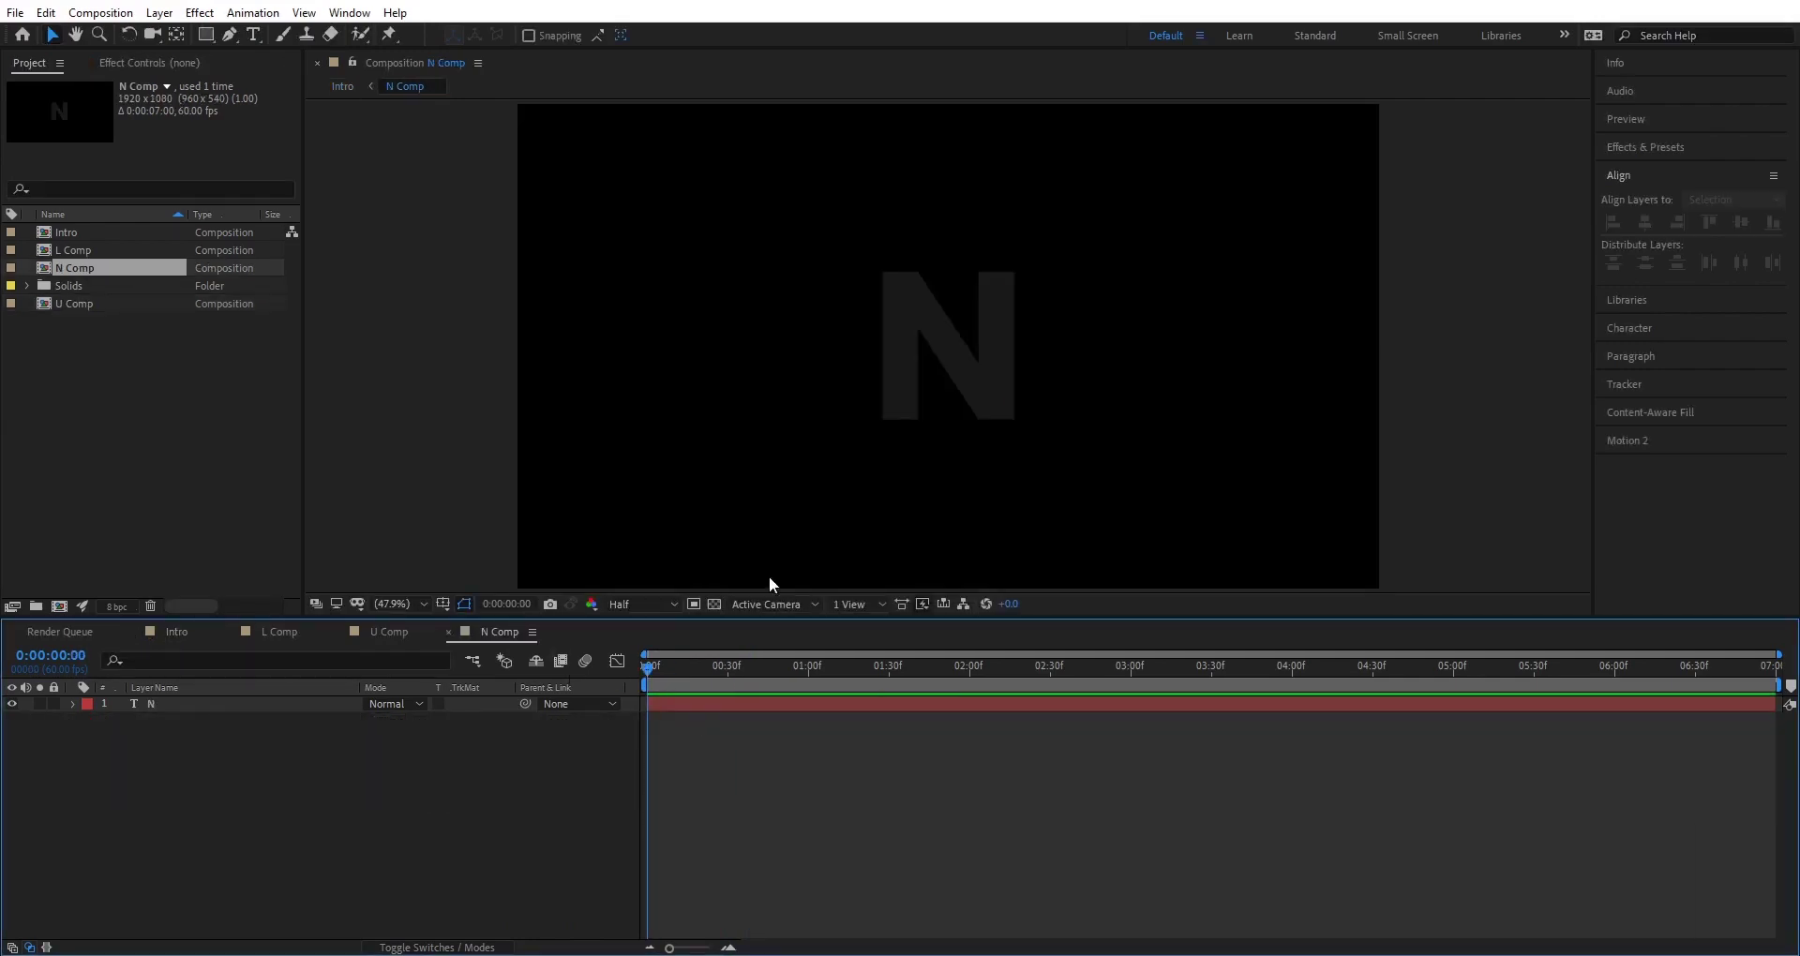
Show the transparency grid in N Comp and resize the composition to 643 x 497 px around the letter.
click(714, 605)
right_click(484, 790)
click(347, 806)
click(100, 13)
click(122, 62)
drag(233, 275, 36, 319)
click(504, 612)
click(852, 413)
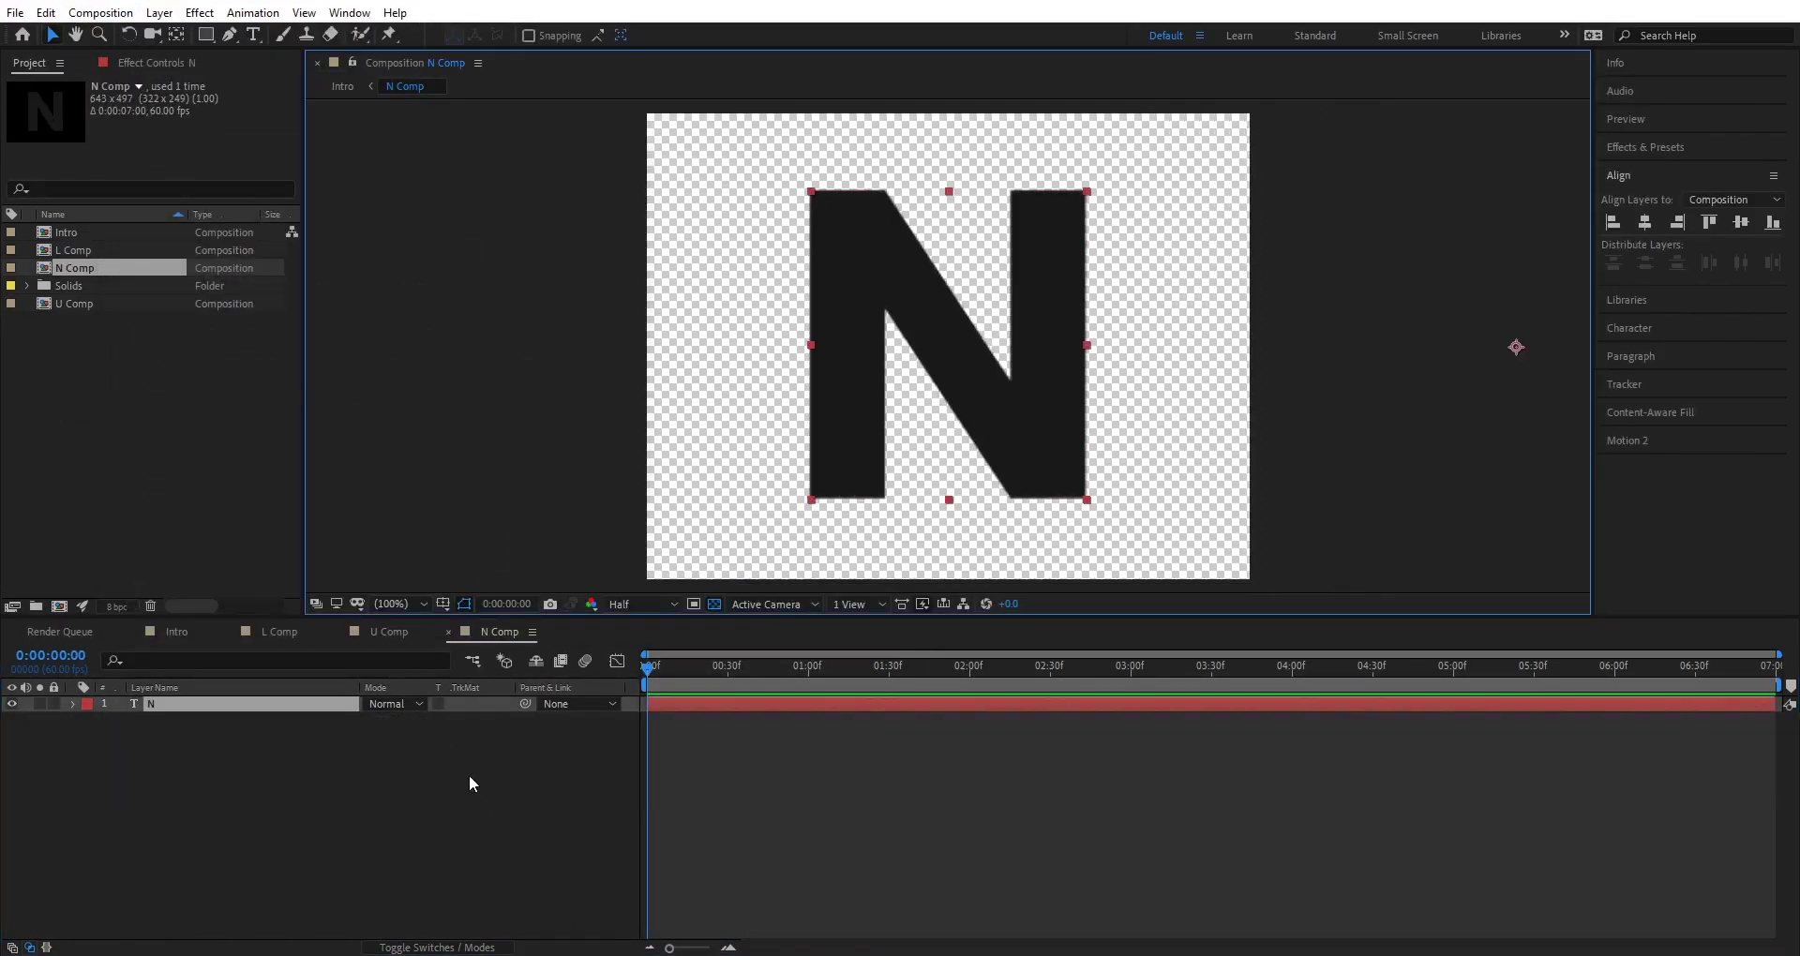
Move the N text layer's anchor point to the centre of the letter.
key(y)
drag(1516, 348, 951, 351)
key(v)
click(487, 722)
click(324, 706)
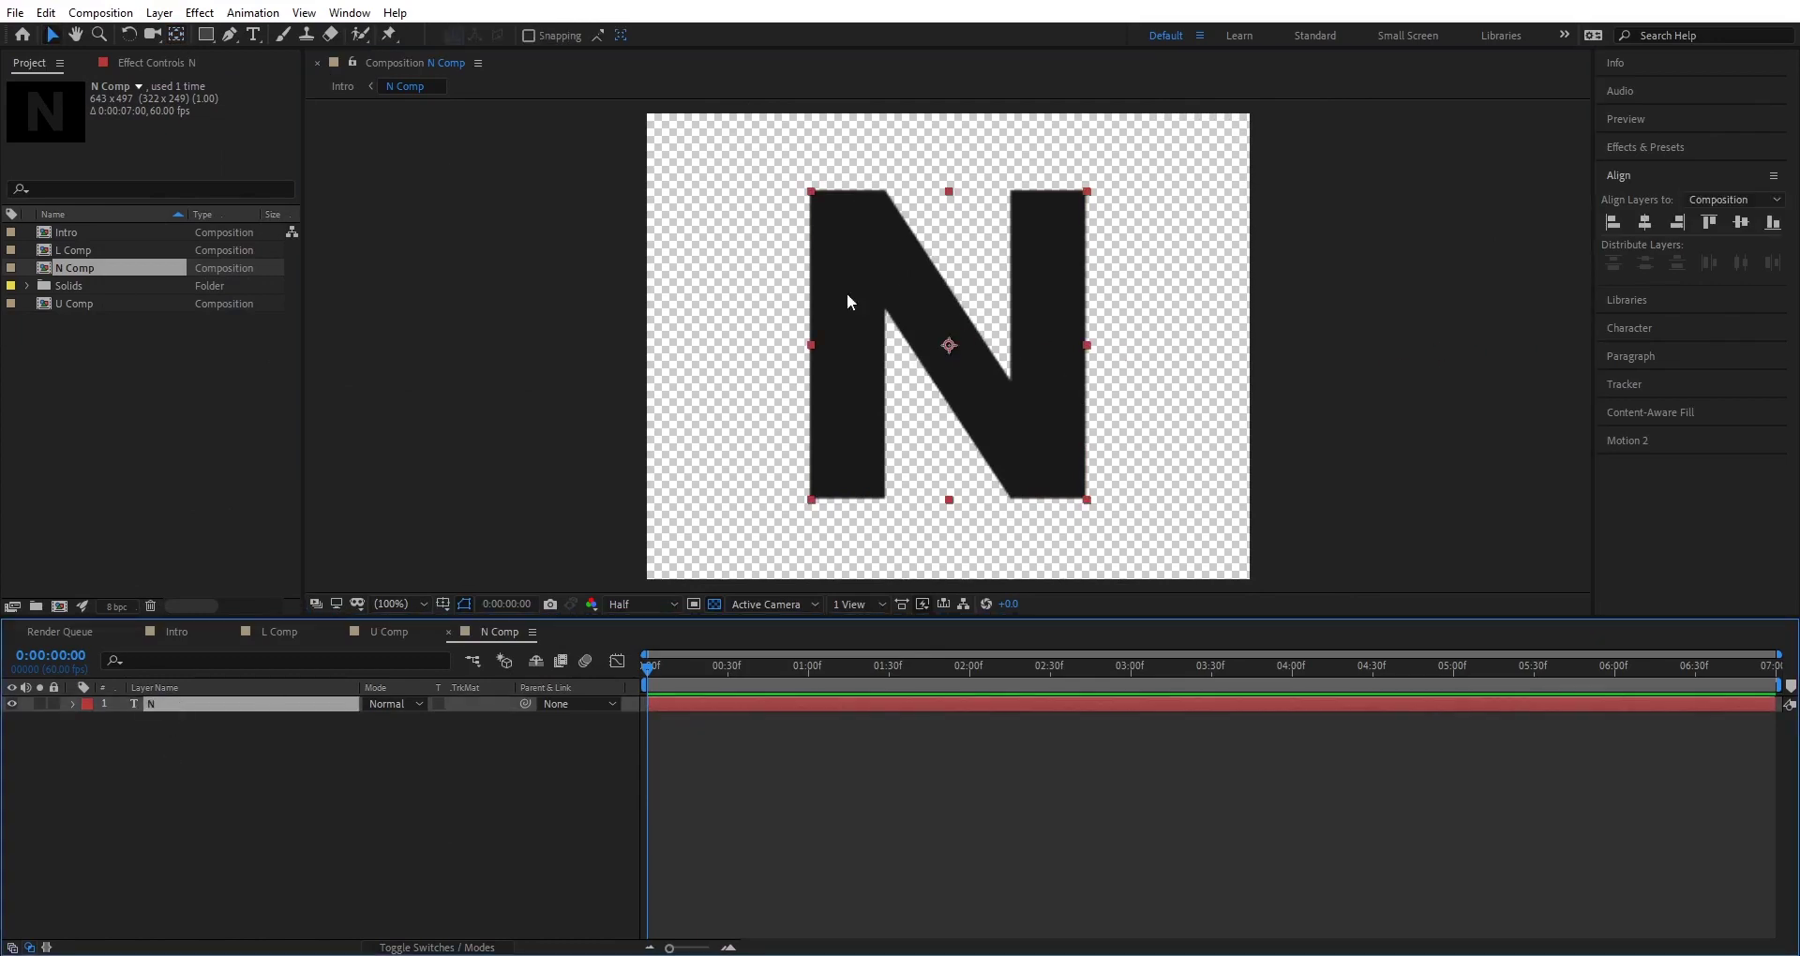
Mask the N layer to its left stem with a rectangle, and duplicate it with the mask over the right stem.
click(205, 34)
mouse_move(763, 147)
mouse_down()
mouse_move(906, 532)
mouse_move(896, 482)
mouse_move(1099, 495)
mouse_up()
click(250, 704)
key(ctrl+d)
key(v)
click(321, 773)
Duplicate the right-stem layer, delete the copy's mask and draw a Pen tool mask around the N's diagonal.
click(216, 705)
key(ctrl+d)
key(m)
click(166, 719)
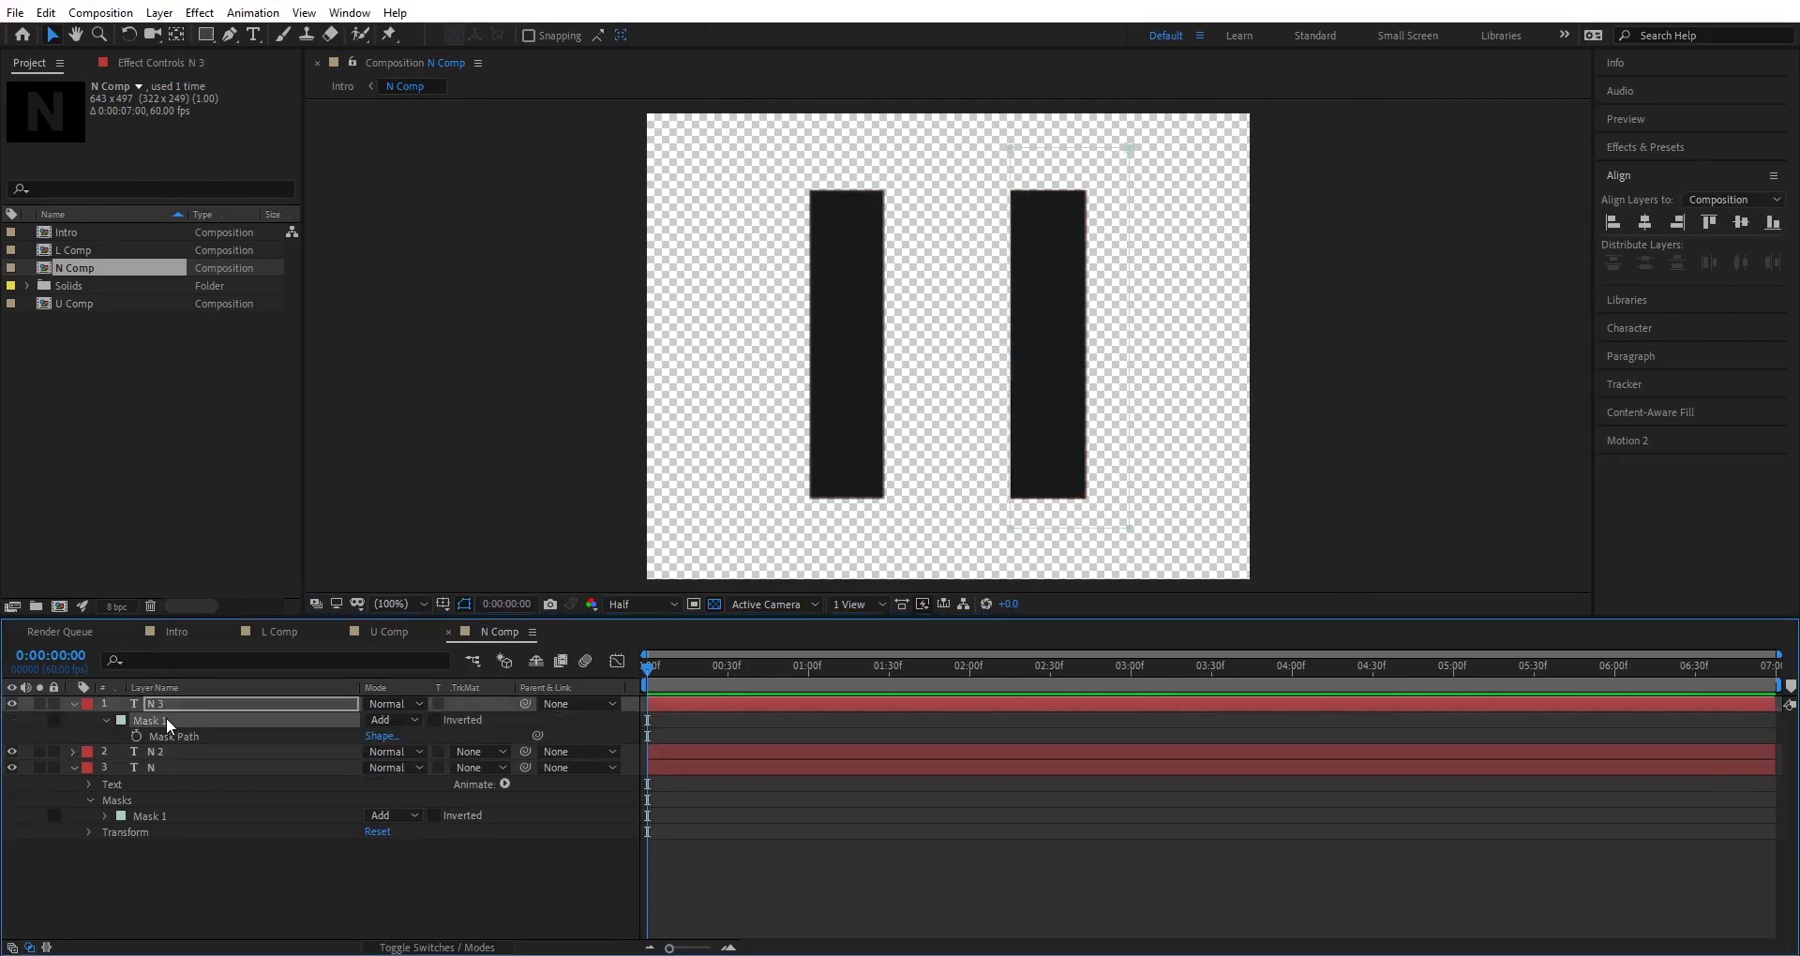
key(Delete)
click(230, 35)
click(885, 191)
click(885, 309)
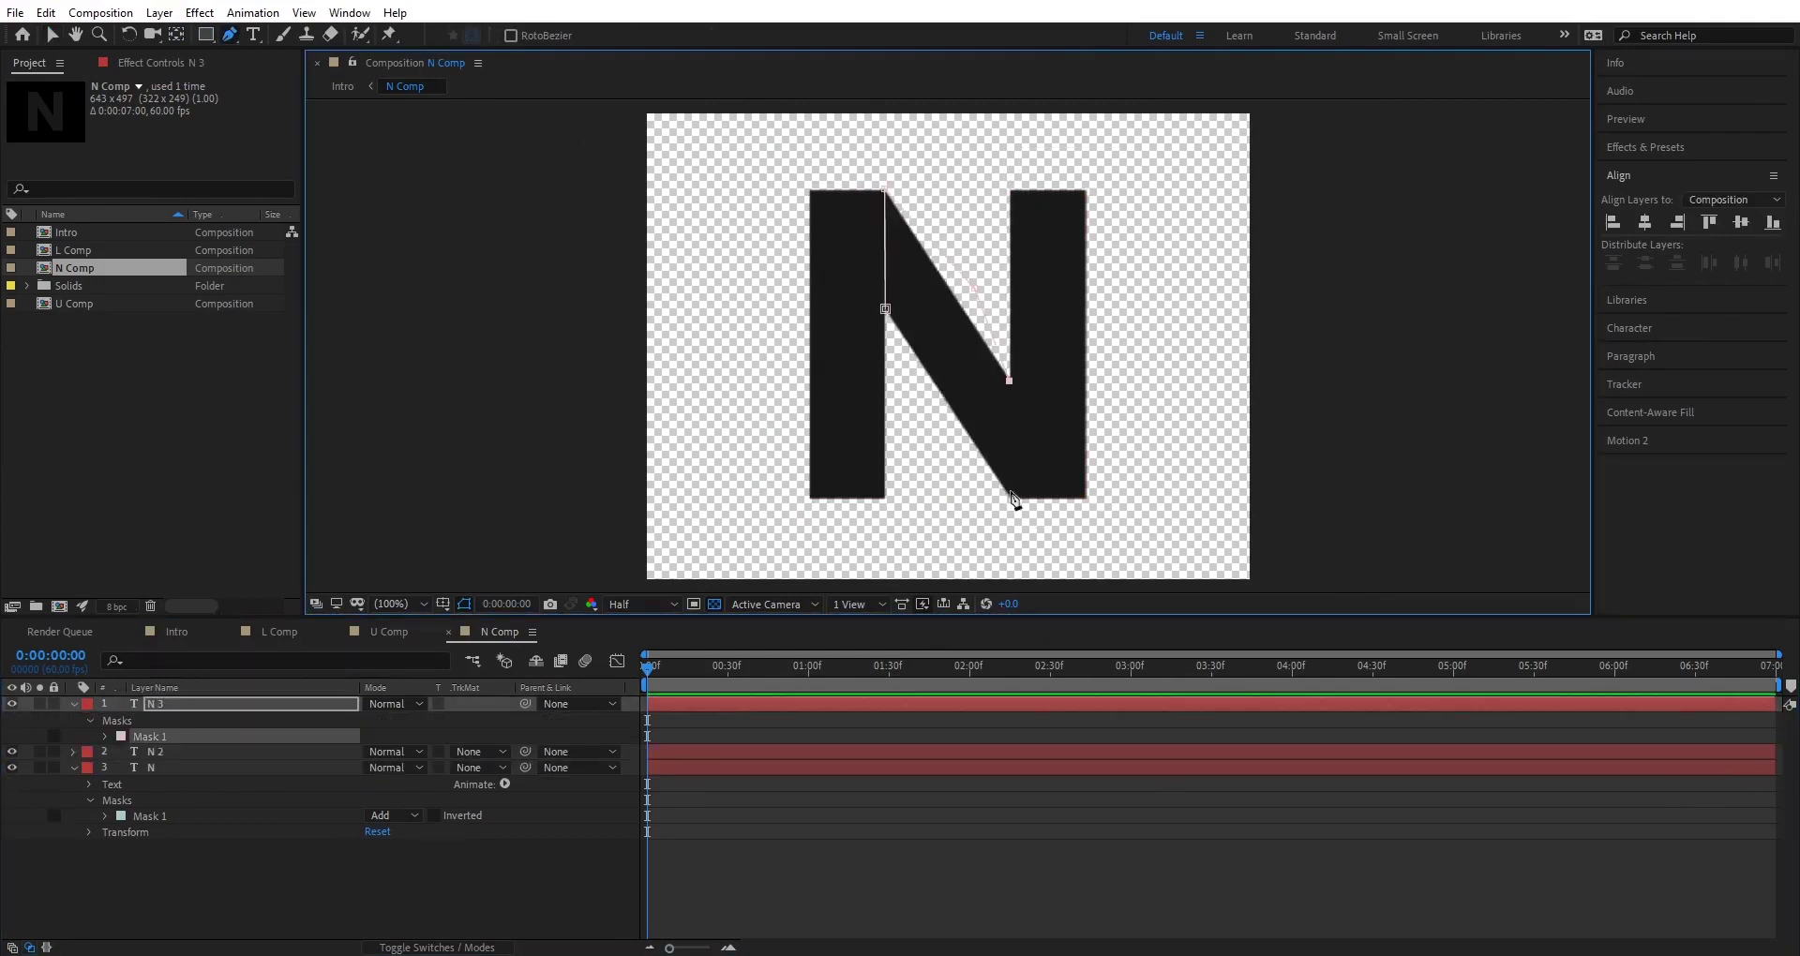
click(886, 309)
Align the diagonal mask's vertices on layer N 3 with the inner edges of both stems and collapse the layers' properties.
click(357, 877)
click(190, 705)
scroll(876, 221, up, 1)
drag(876, 221, 898, 386)
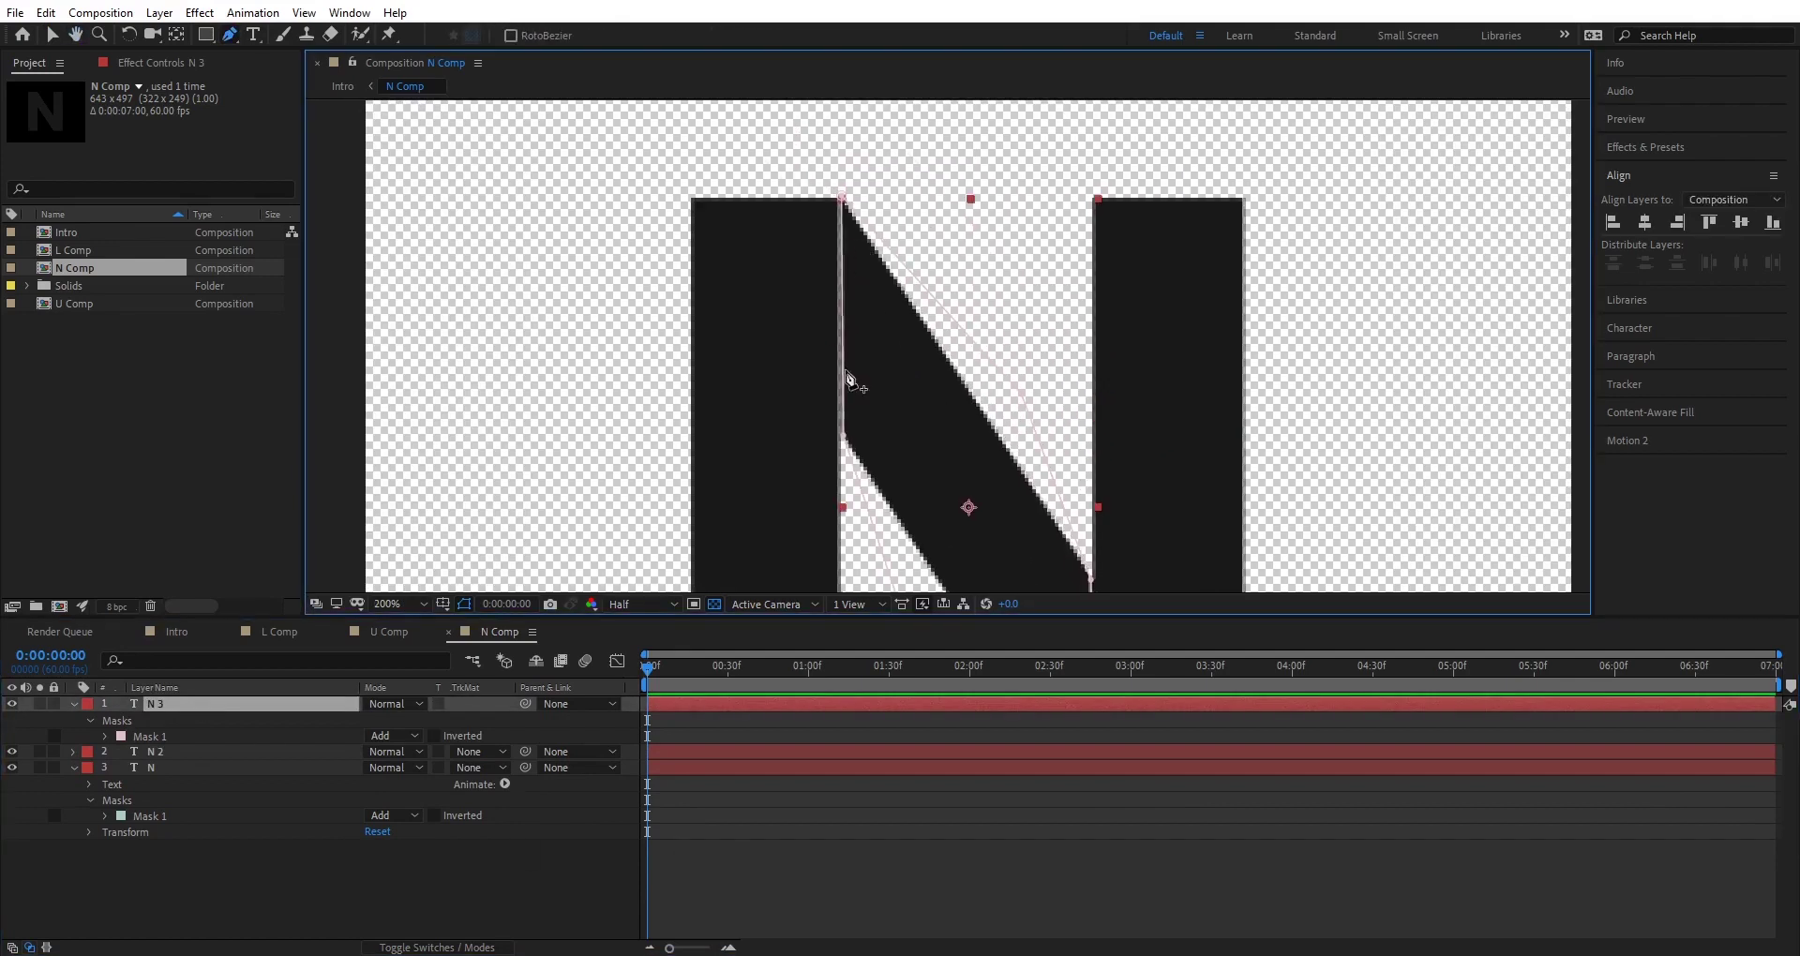
key(v)
drag(843, 437, 841, 436)
drag(841, 198, 840, 200)
drag(842, 438, 840, 437)
drag(877, 424, 694, 86)
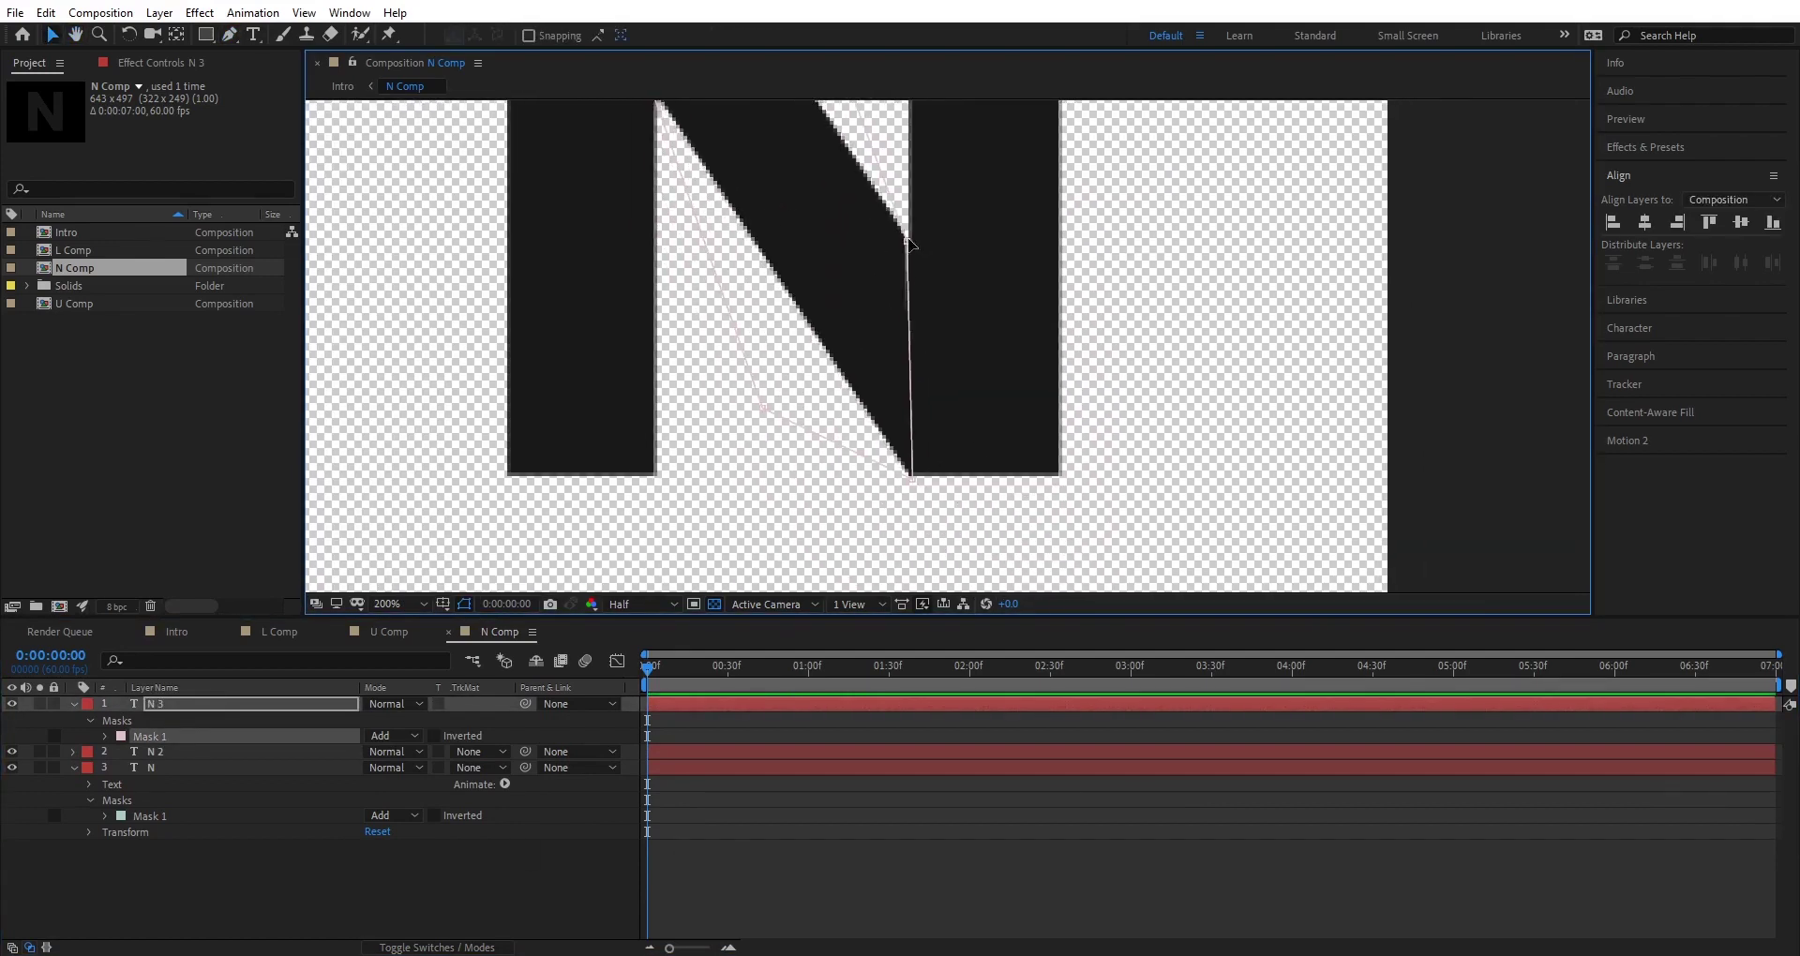
drag(907, 241, 910, 239)
click(898, 886)
scroll(897, 371, down, 1)
drag(898, 370, 992, 428)
click(405, 605)
click(413, 431)
key(u)
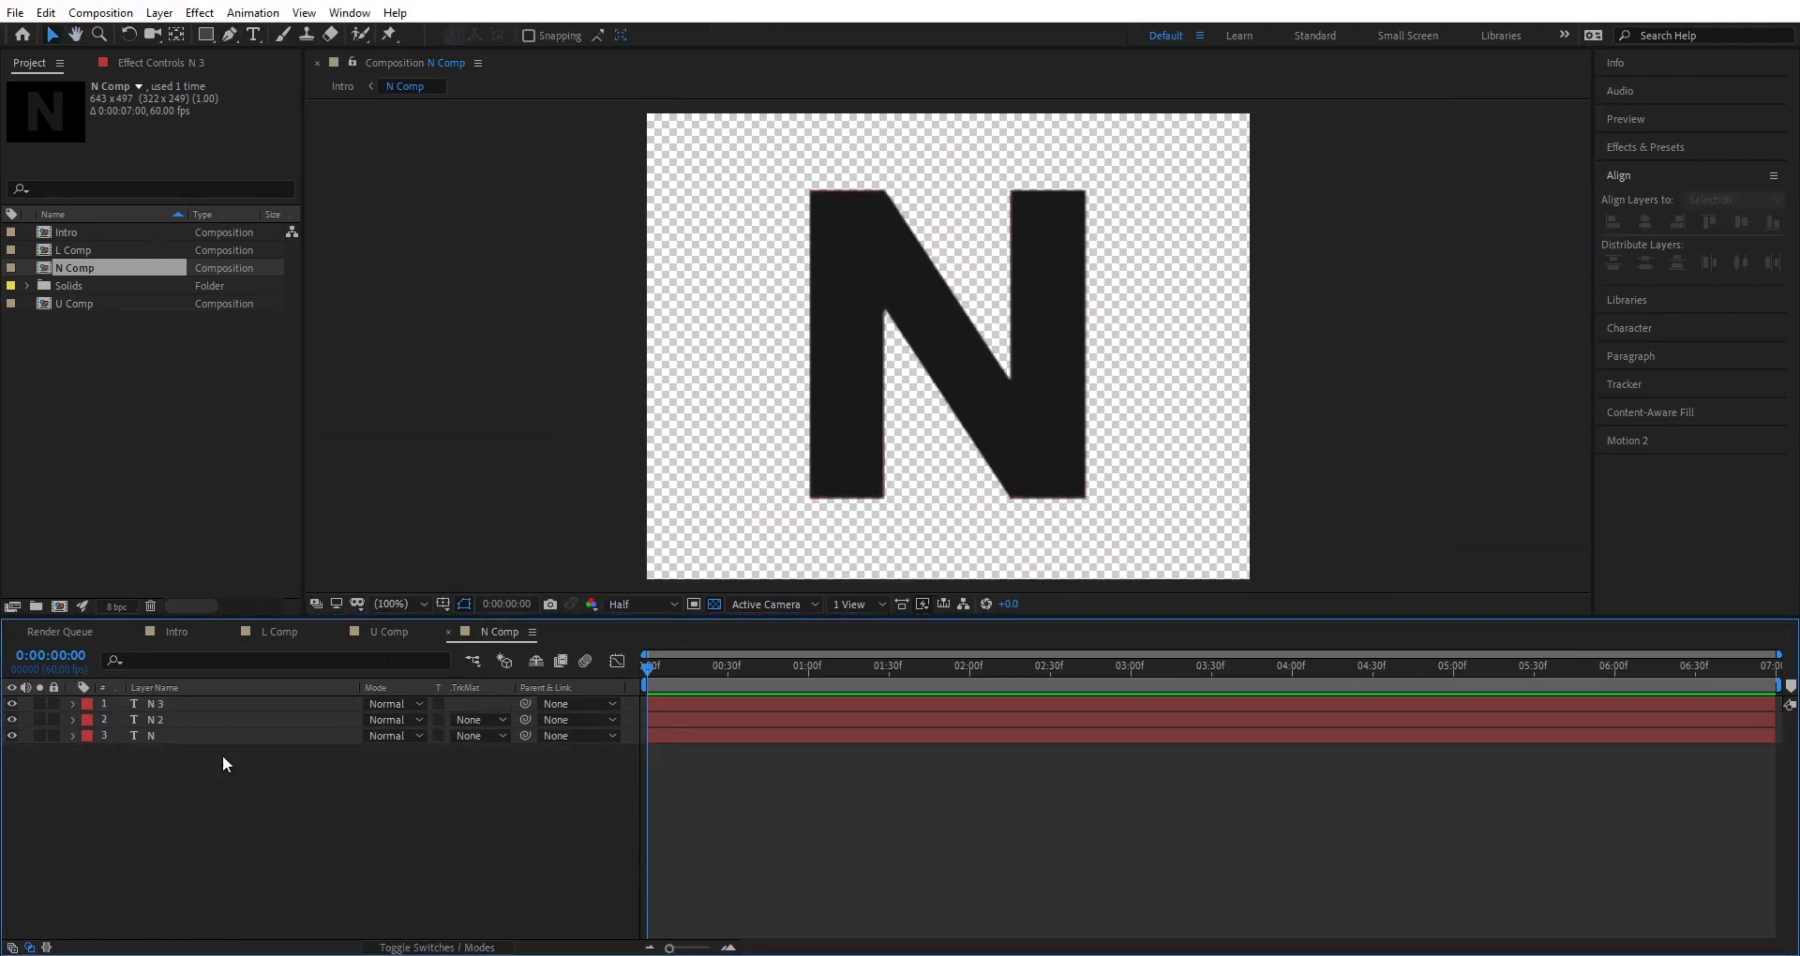
Keyframe layer N 3's Scale at its full size at frame 30 and set it to 0% at frame 0.
click(165, 704)
key(s)
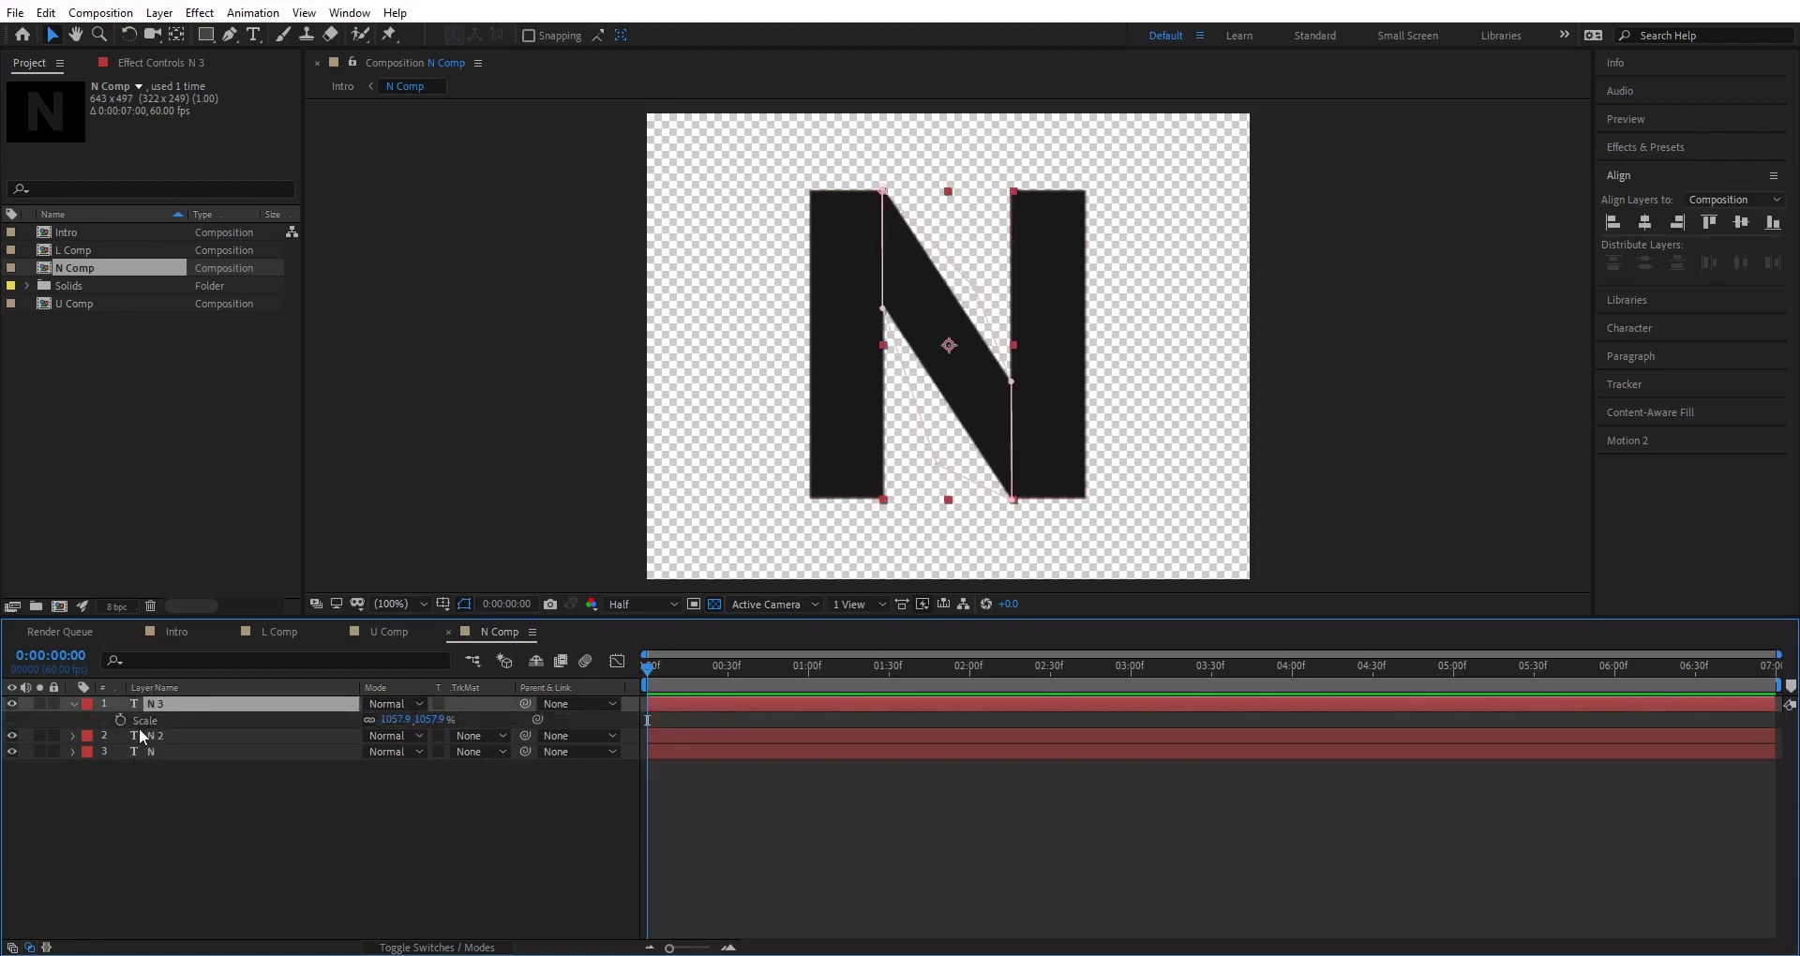
key(shift+Page_Down)
click(120, 721)
key(Home)
click(435, 721)
text(0)
key(Return)
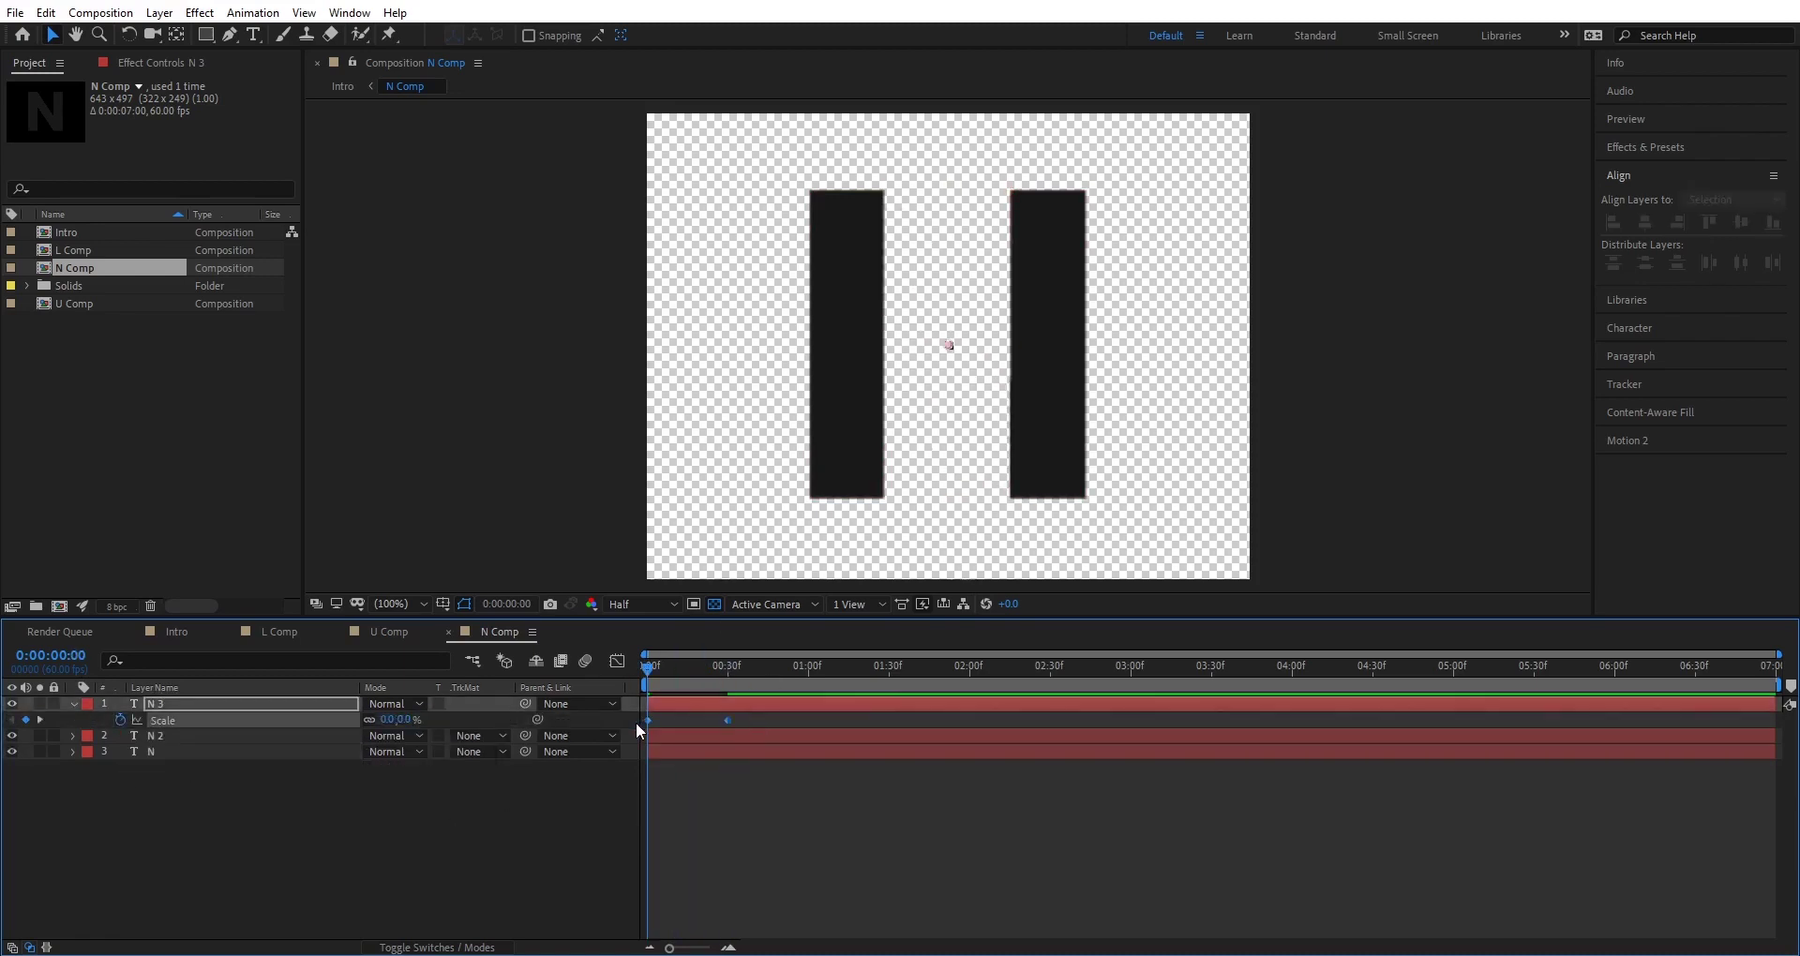
Apply Easy Ease to both Scale keyframes of layer N 3.
right_click(648, 722)
mouse_move(750, 709)
click(956, 774)
click(686, 667)
Move layer N 2's anchor point to the top centre of the right stem.
click(282, 738)
click(238, 753)
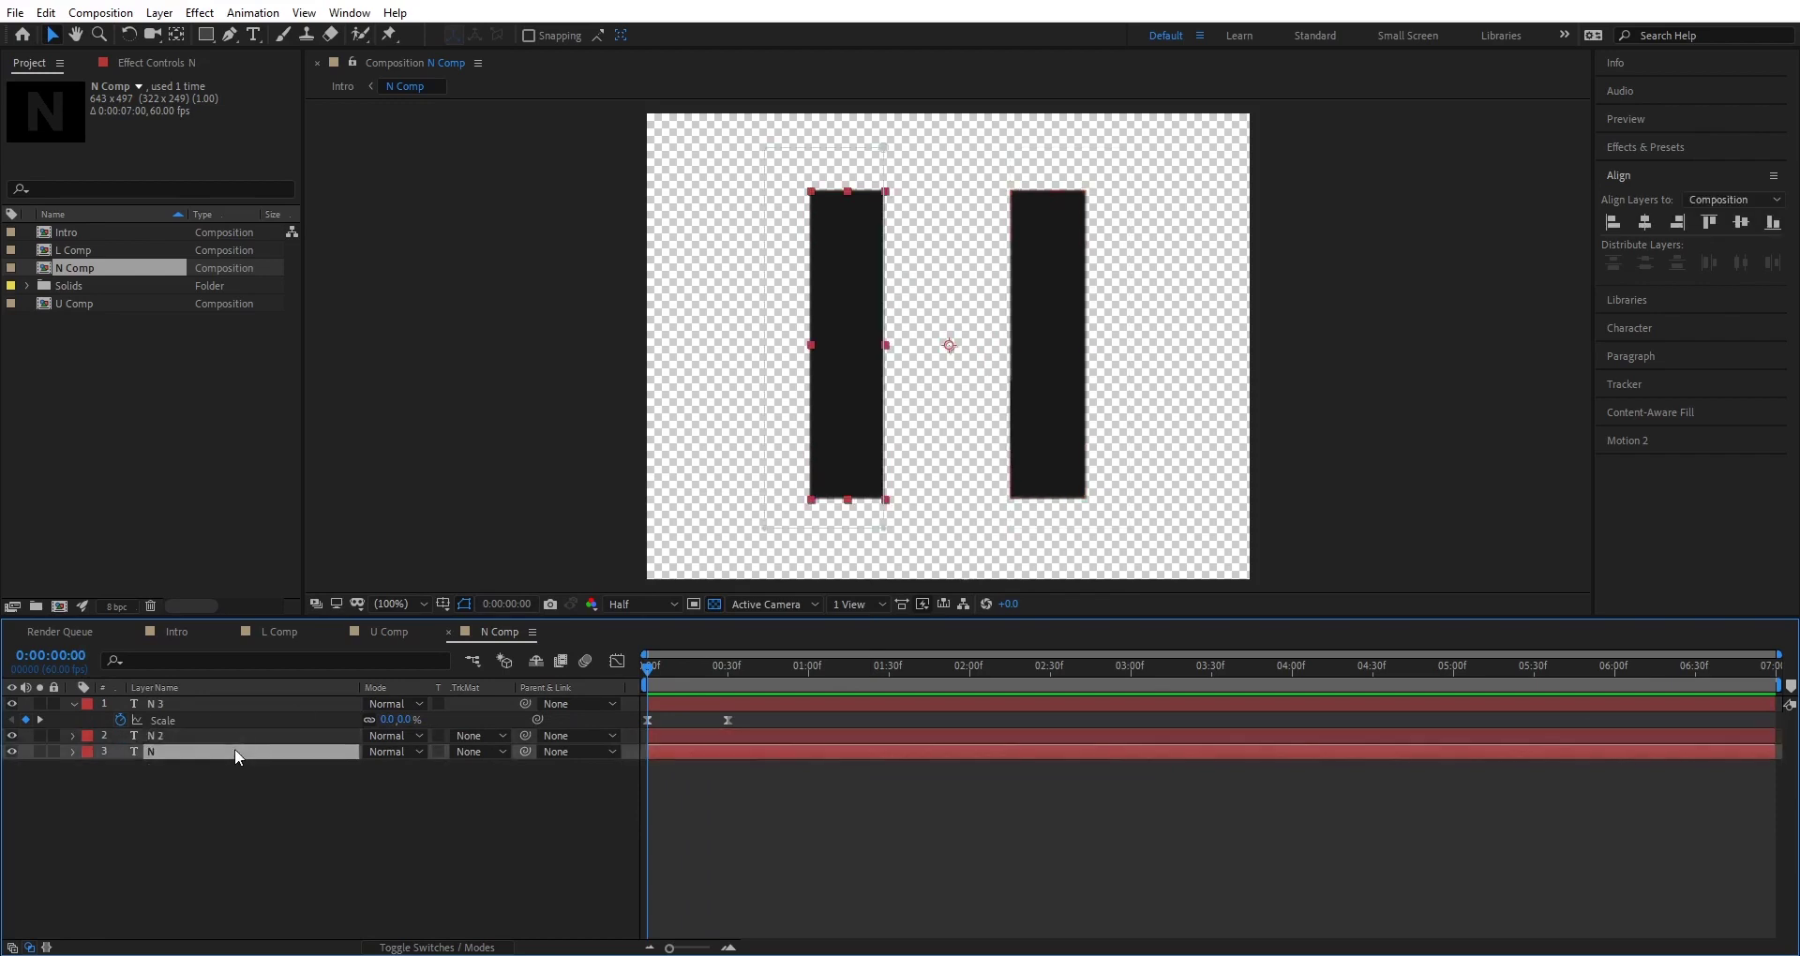
click(232, 740)
click(177, 34)
drag(948, 345, 1009, 208)
Add Scale and Rotation keyframes to layer N 2 at frame 30 and reveal both keyframed properties.
click(167, 737)
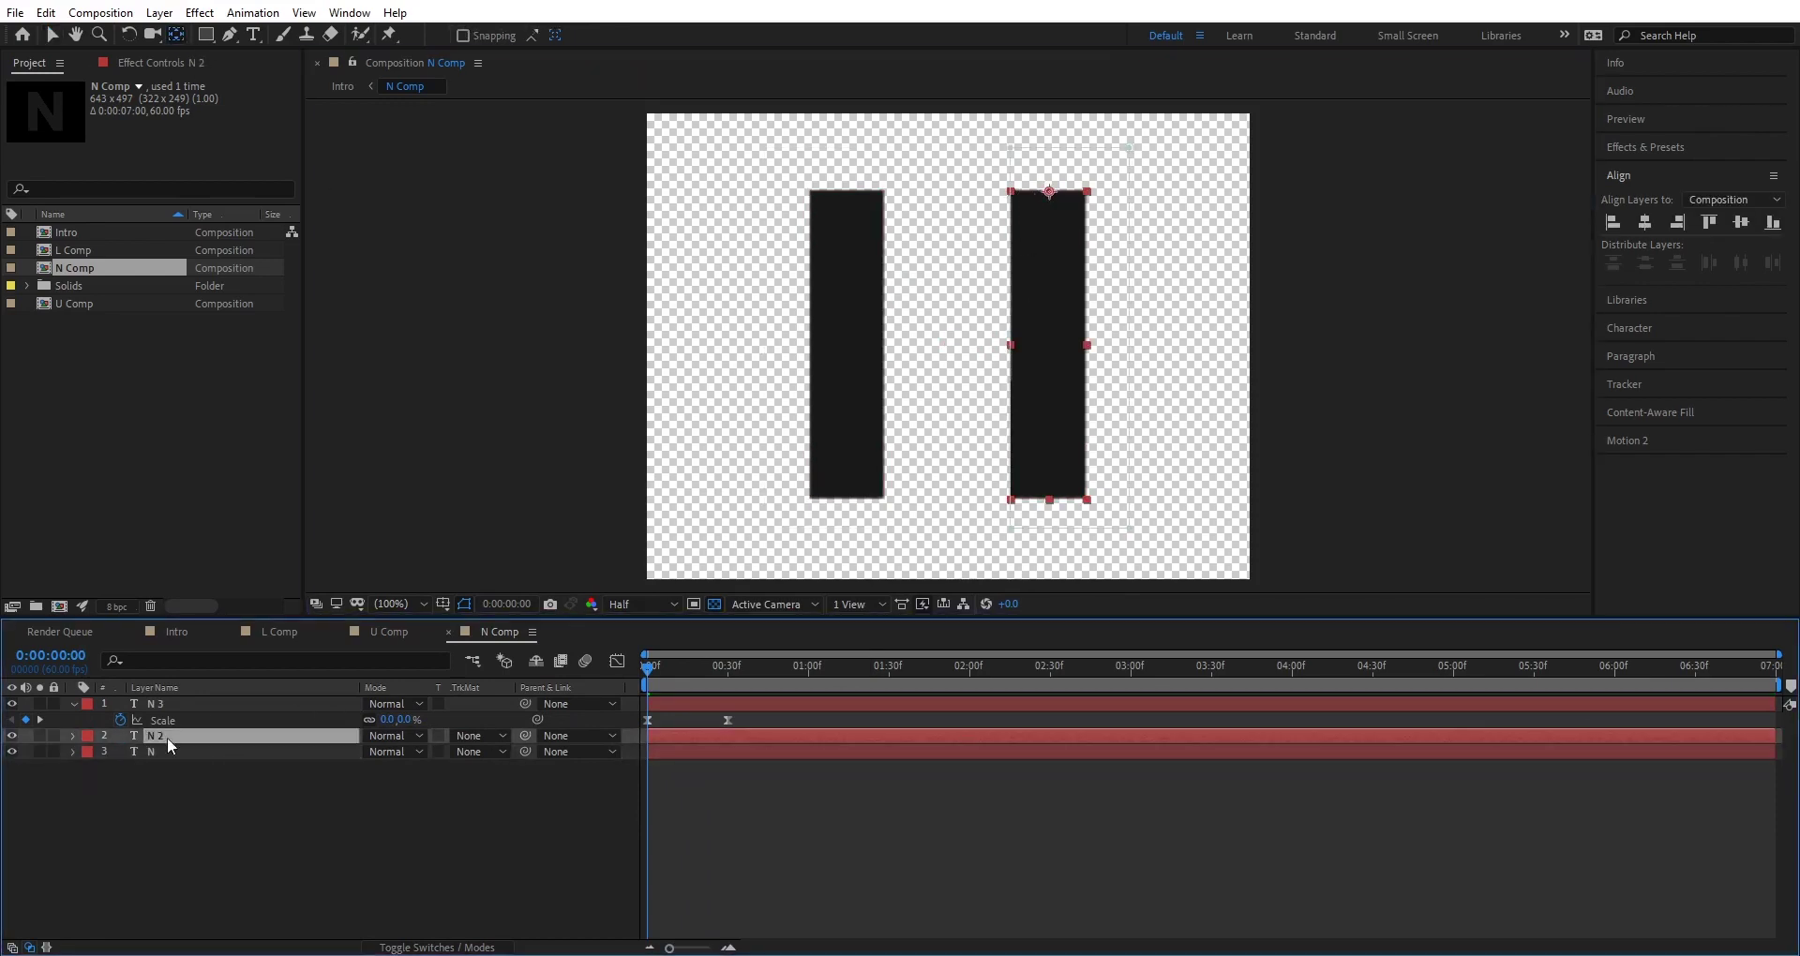
key(r)
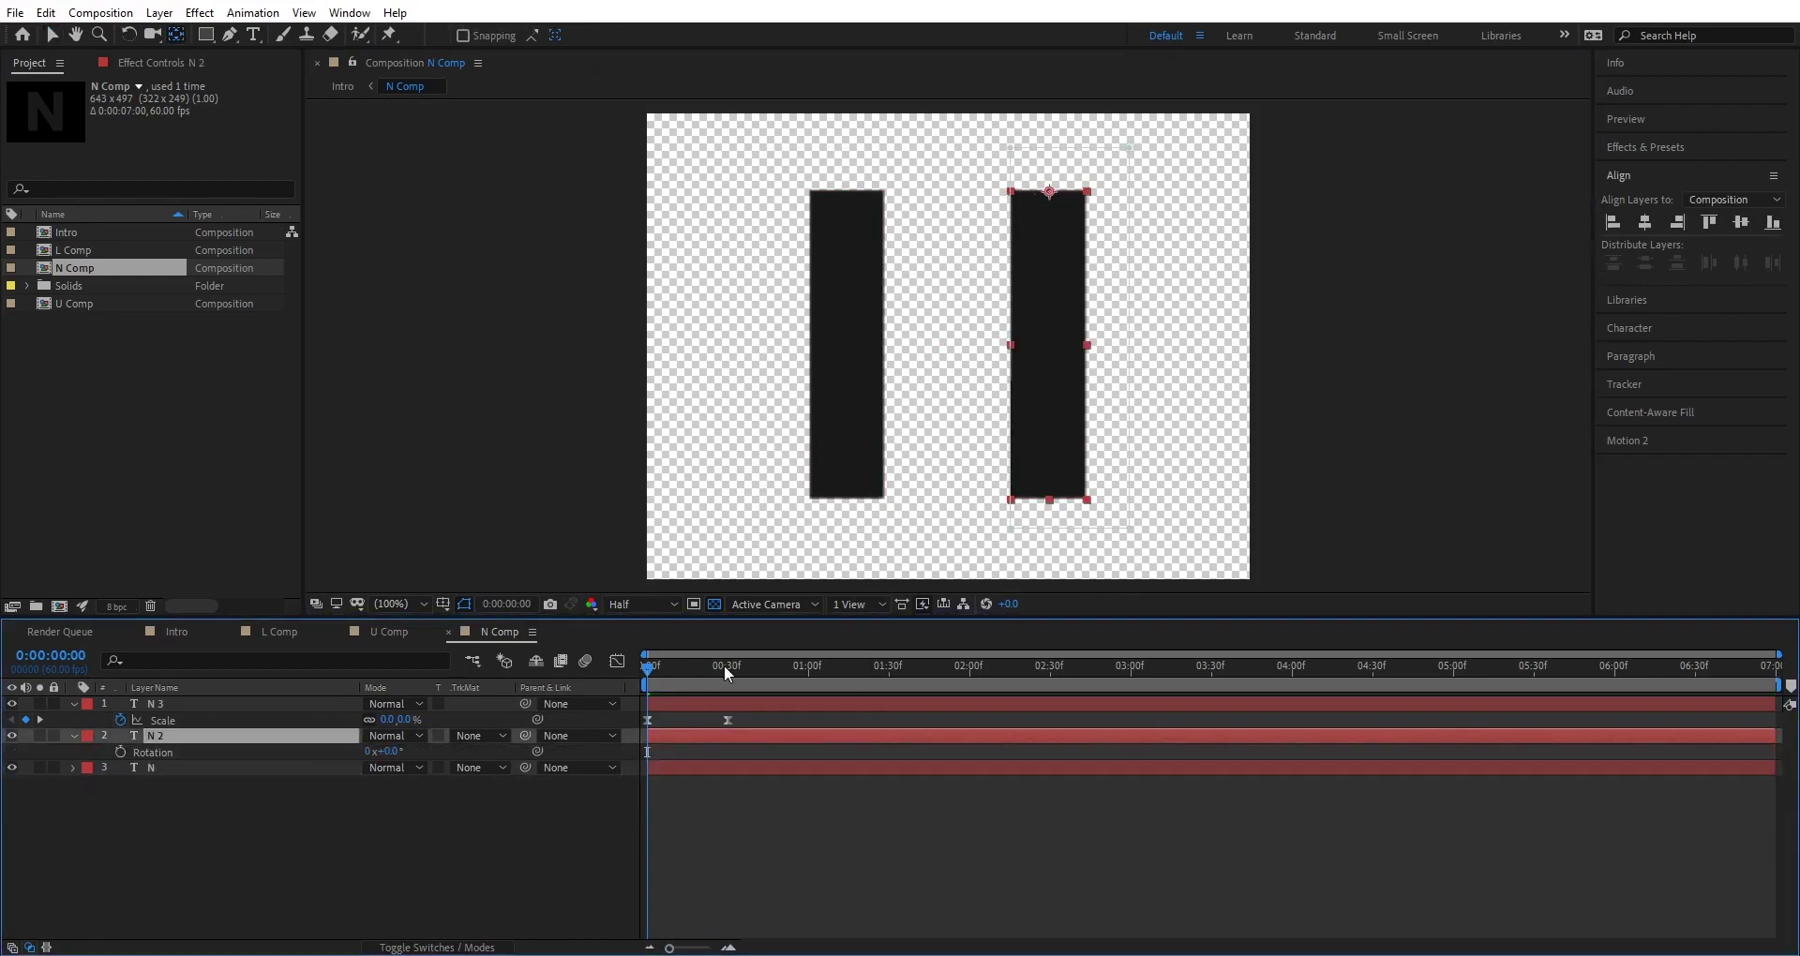
click(727, 670)
click(120, 752)
click(163, 739)
key(u)
key(u)
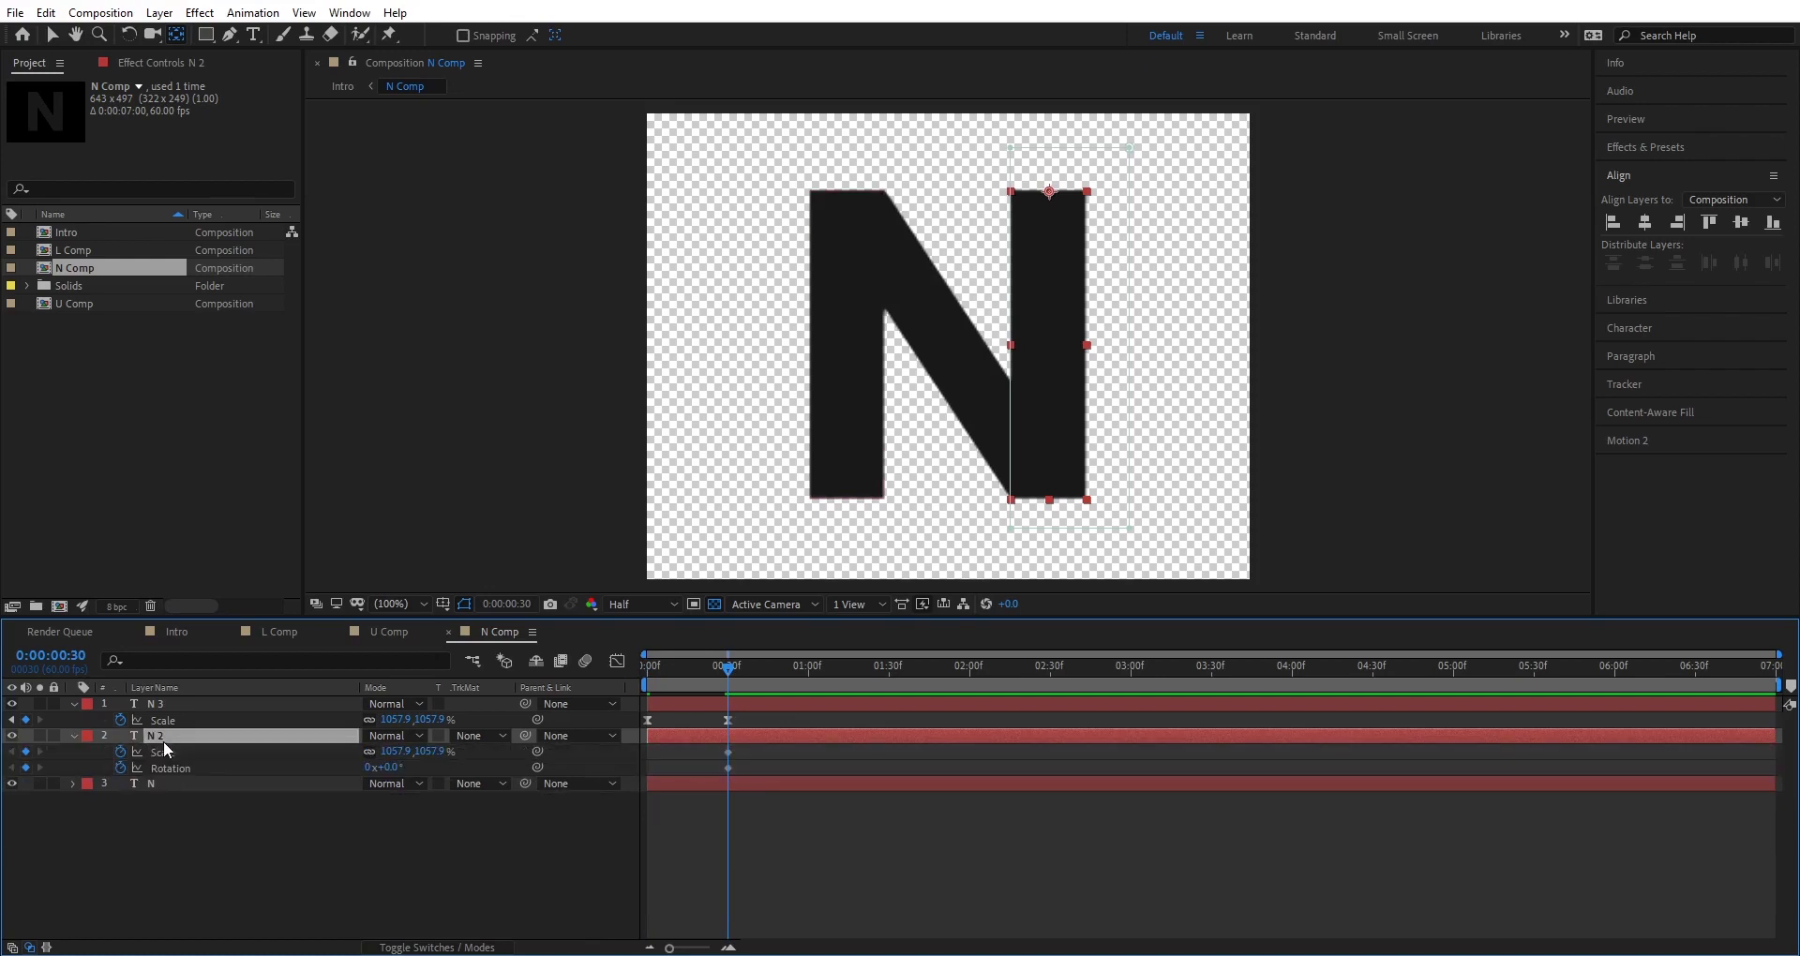
mouse_move(726, 669)
mouse_down()
mouse_move(659, 671)
mouse_move(727, 673)
mouse_up()
Move the anchor point of the left-stem layer N to the stem's top centre.
click(720, 784)
key(v)
key(y)
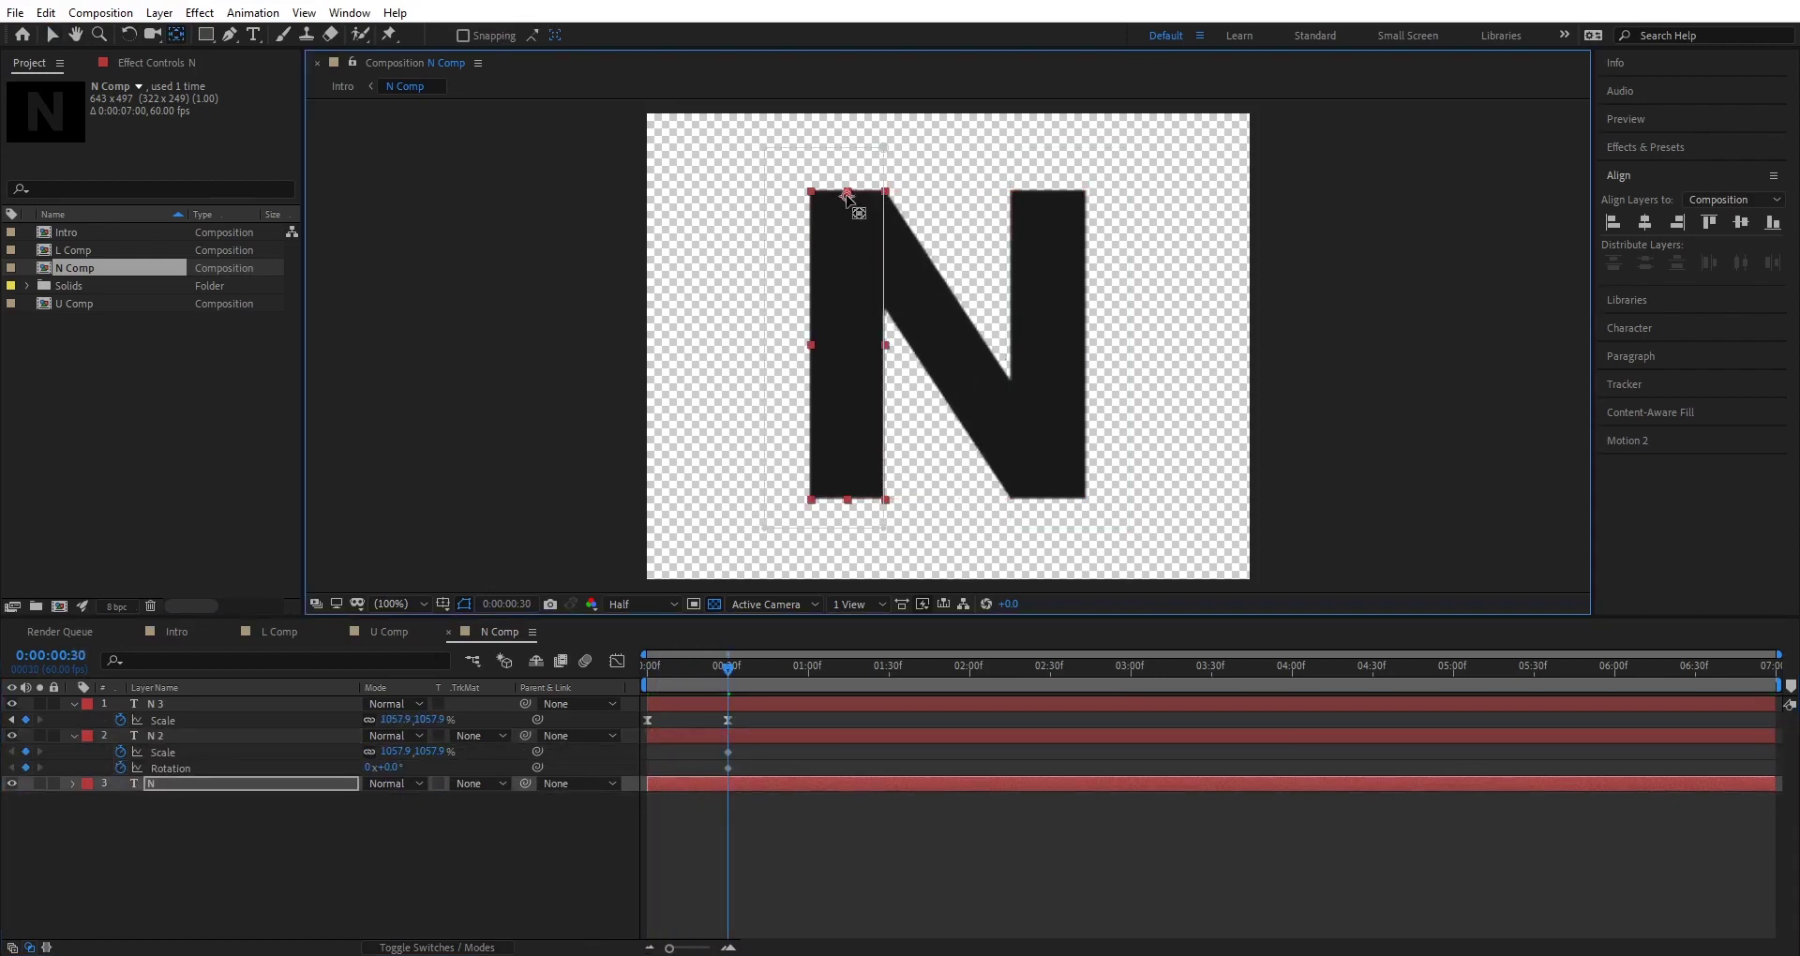
click(323, 736)
drag(1048, 191, 1012, 190)
click(734, 784)
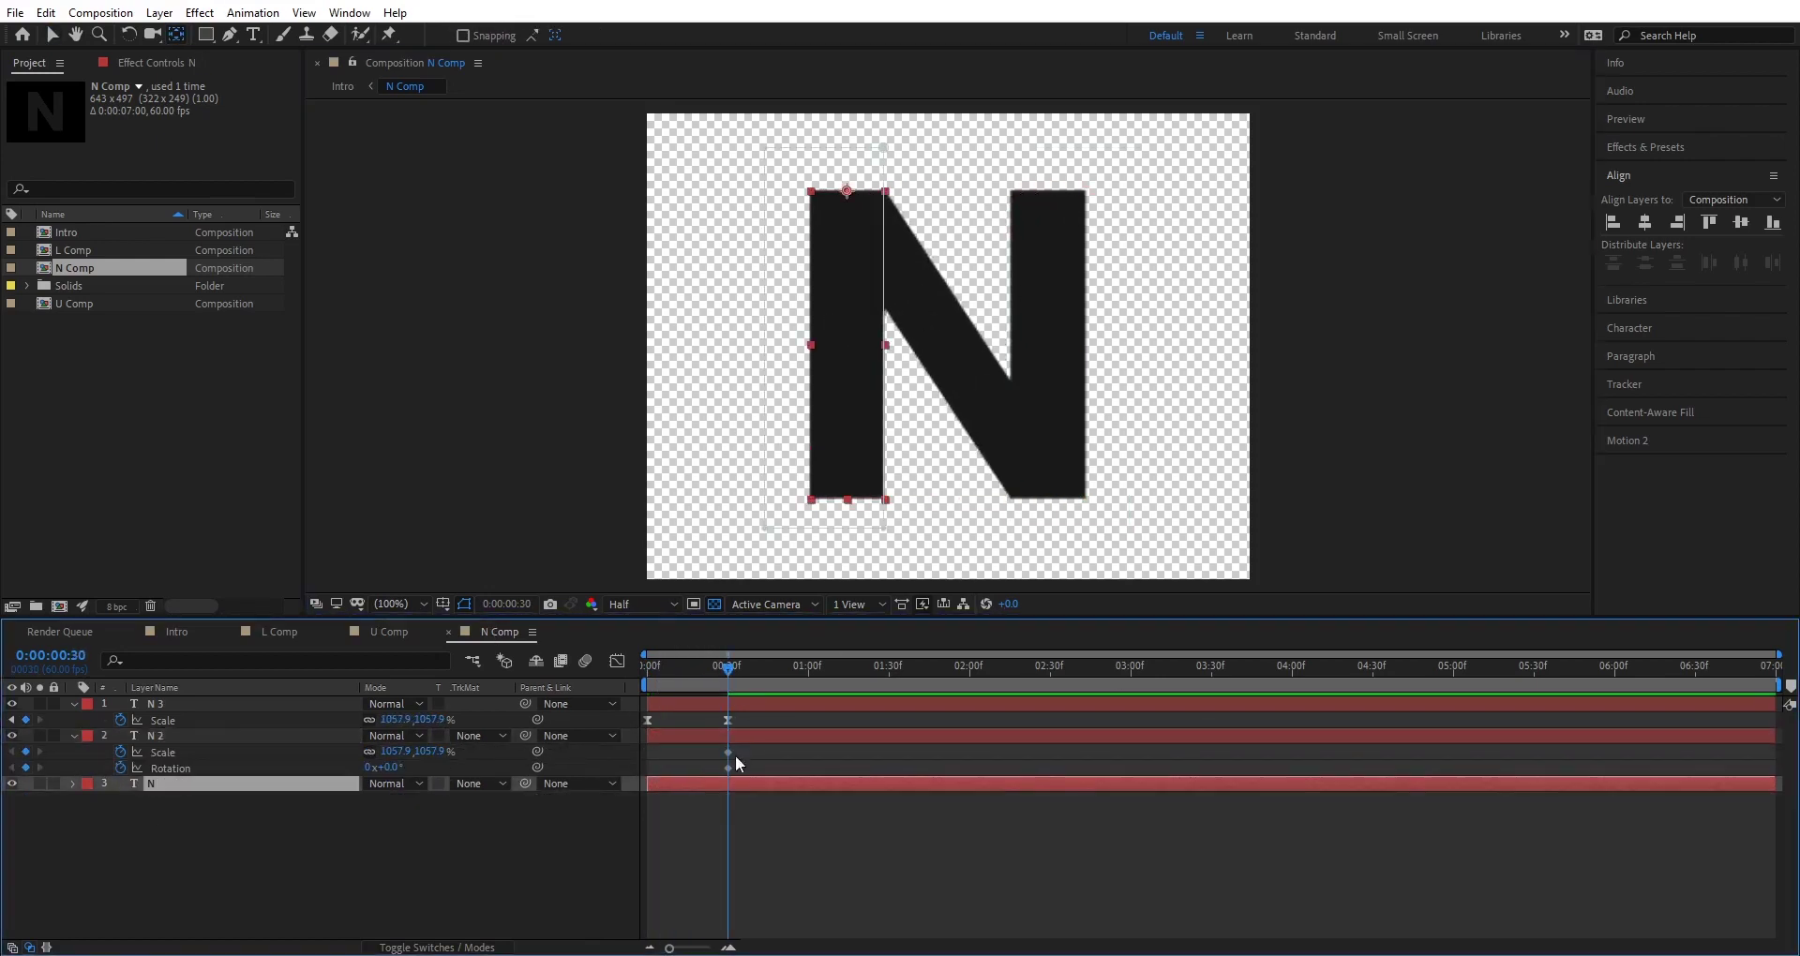
Move the left-stem layer N's anchor point to the stem's top inner corner and add Scale and Rotation keyframes at frame 30.
drag(847, 192, 885, 189)
key(shift+s)
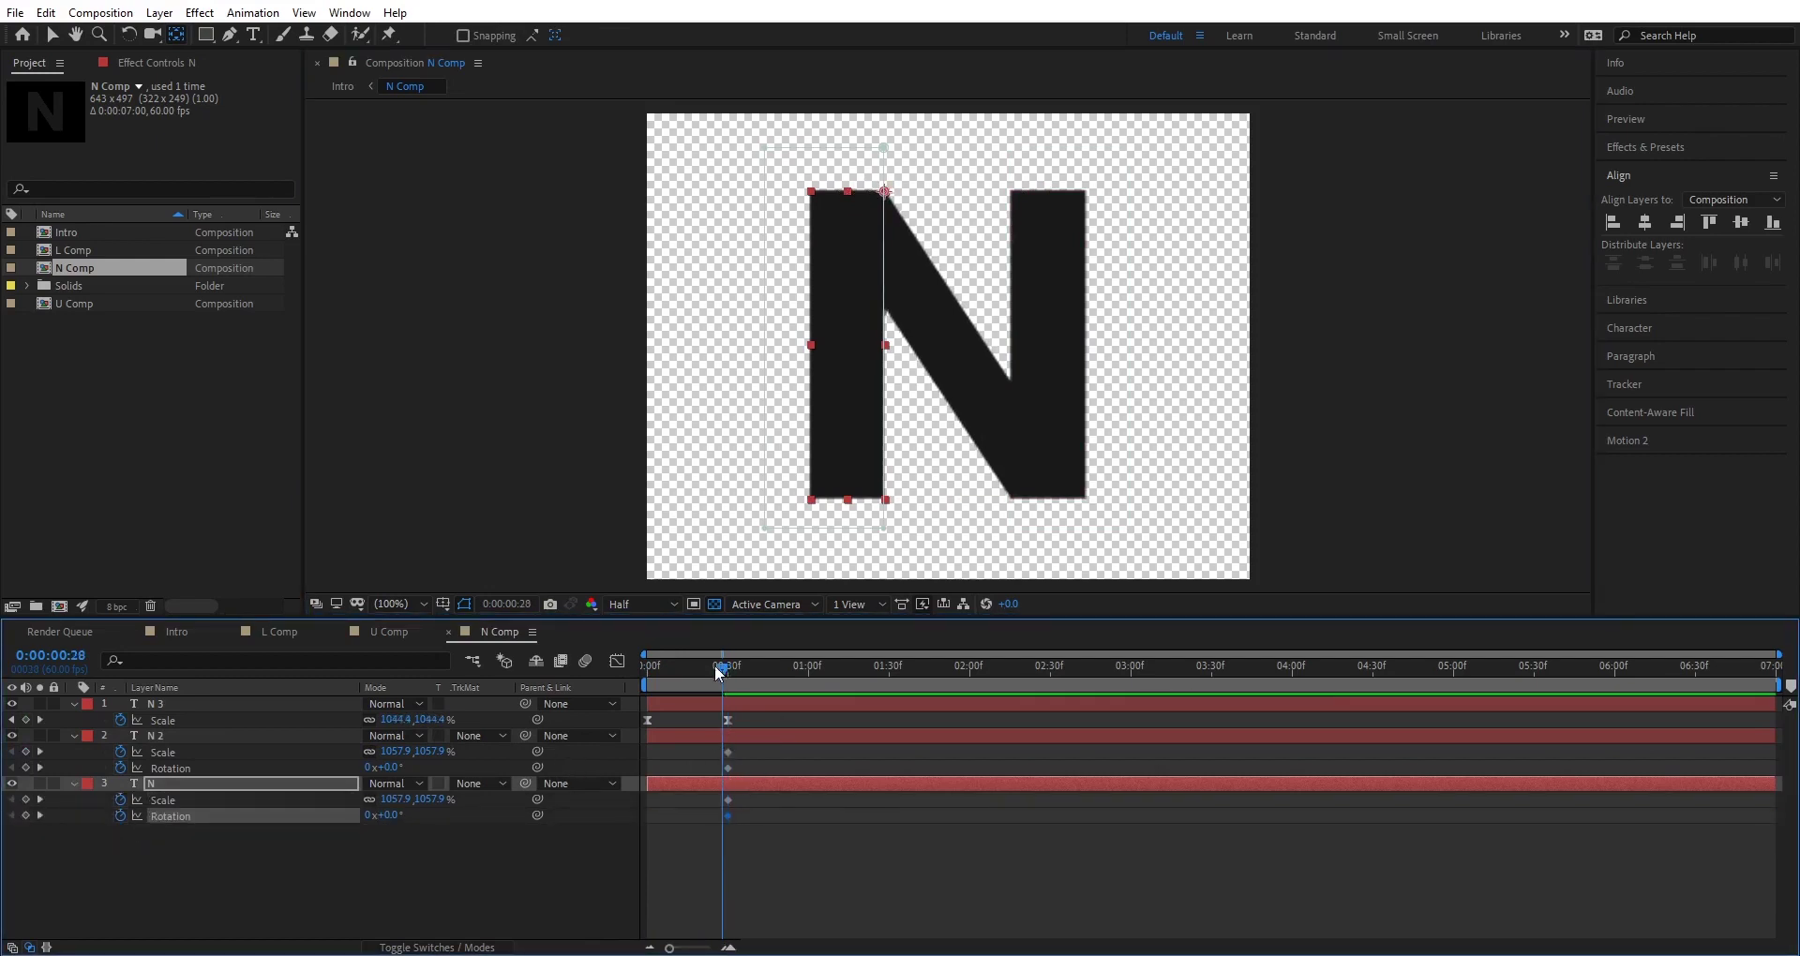
At frame 0, set Rotation to 34° on layer N and -35° on layer N 2, with Scale at 0% on both.
key(Home)
drag(390, 812, 392, 771)
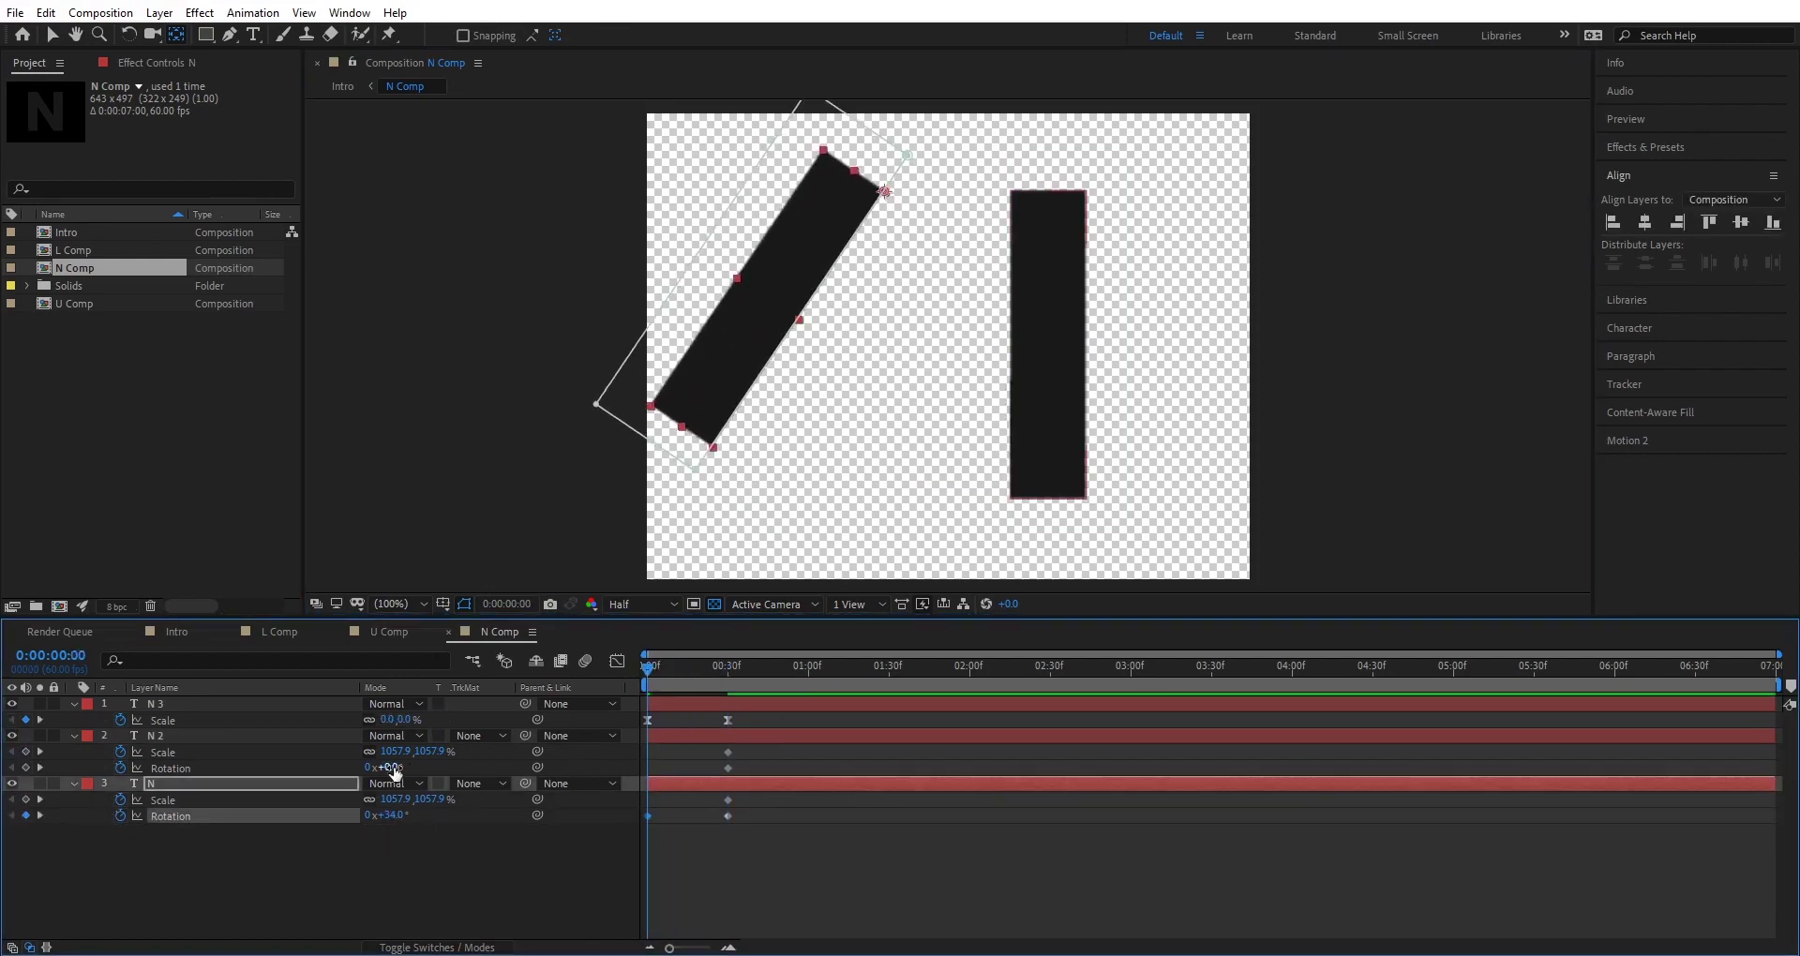
click(420, 752)
text(0)
click(431, 800)
text(0)
Apply Easy Ease to all Scale and Rotation keyframes of layers N 2 and N.
drag(762, 837, 631, 747)
right_click(648, 753)
mouse_move(750, 737)
click(919, 799)
click(872, 862)
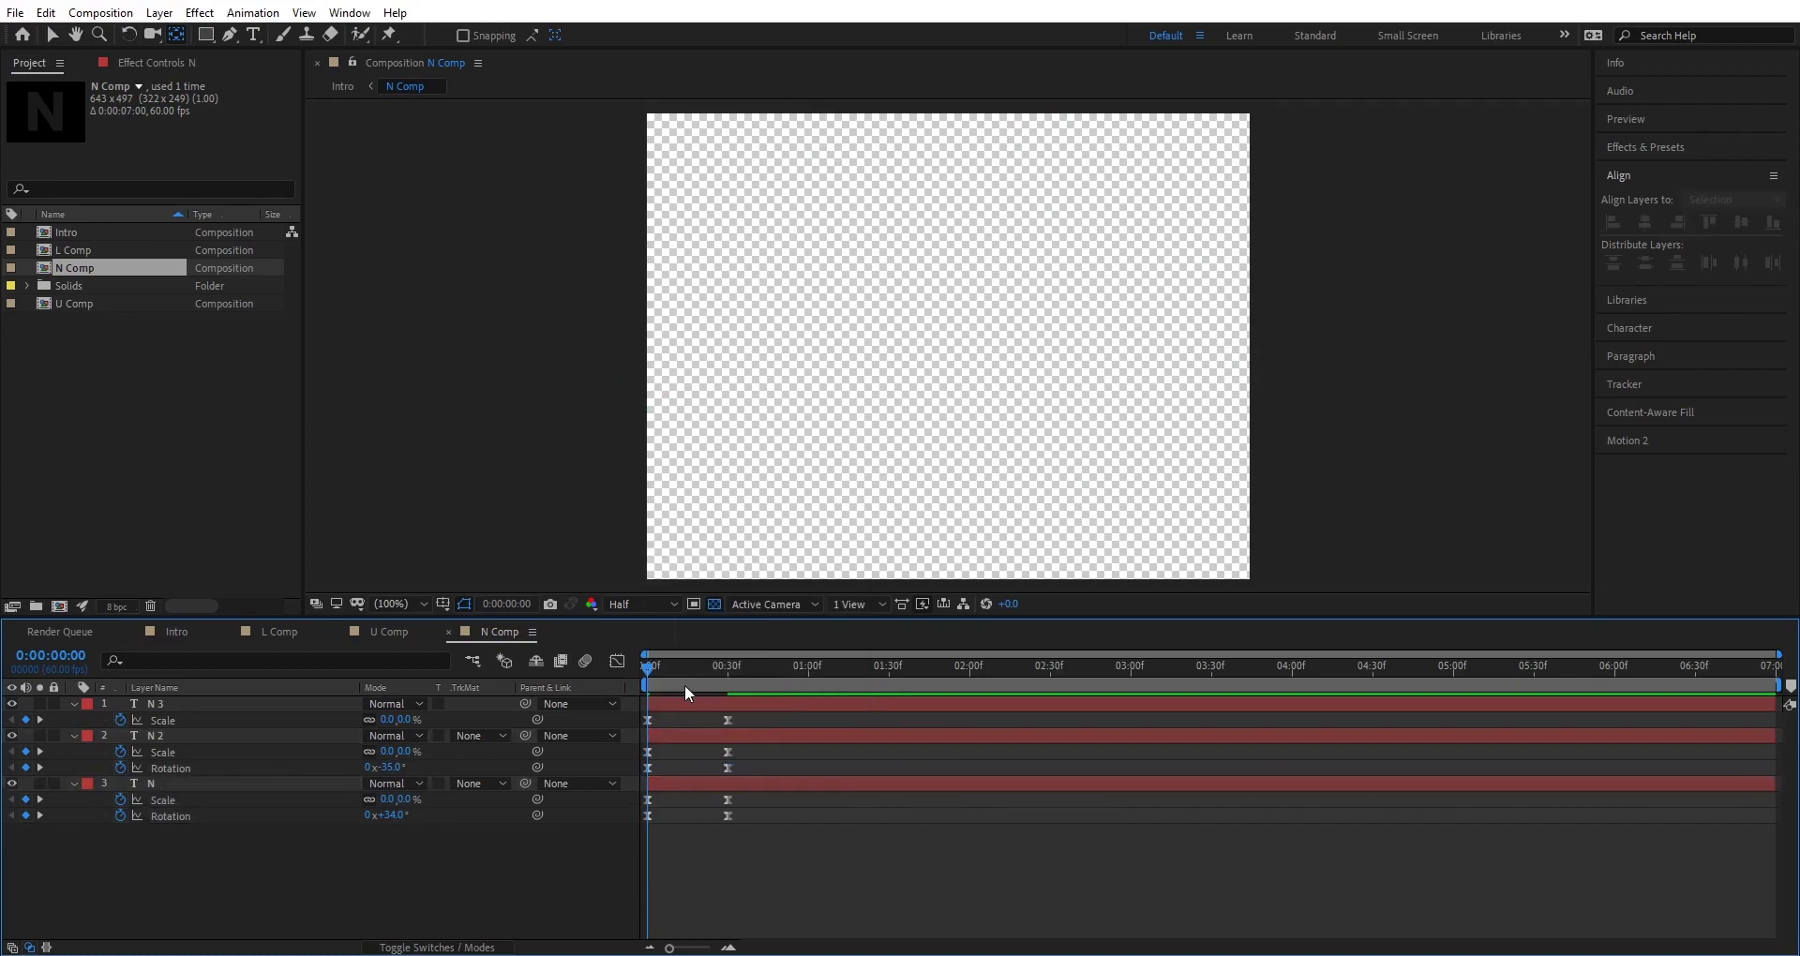
Try adding extra closely spaced Rotation keyframes to layer N 2 from frame 30 on for a wobble, and preview the animation.
mouse_move(649, 672)
mouse_down()
mouse_move(727, 689)
mouse_move(799, 671)
mouse_up()
key(equal)
click(429, 735)
mouse_move(394, 768)
mouse_down()
mouse_move(414, 775)
mouse_move(389, 774)
mouse_up()
key(Page_Down)
key(Page_Down)
click(771, 672)
key(space)
click(763, 672)
key(minus)
click(644, 671)
key(space)
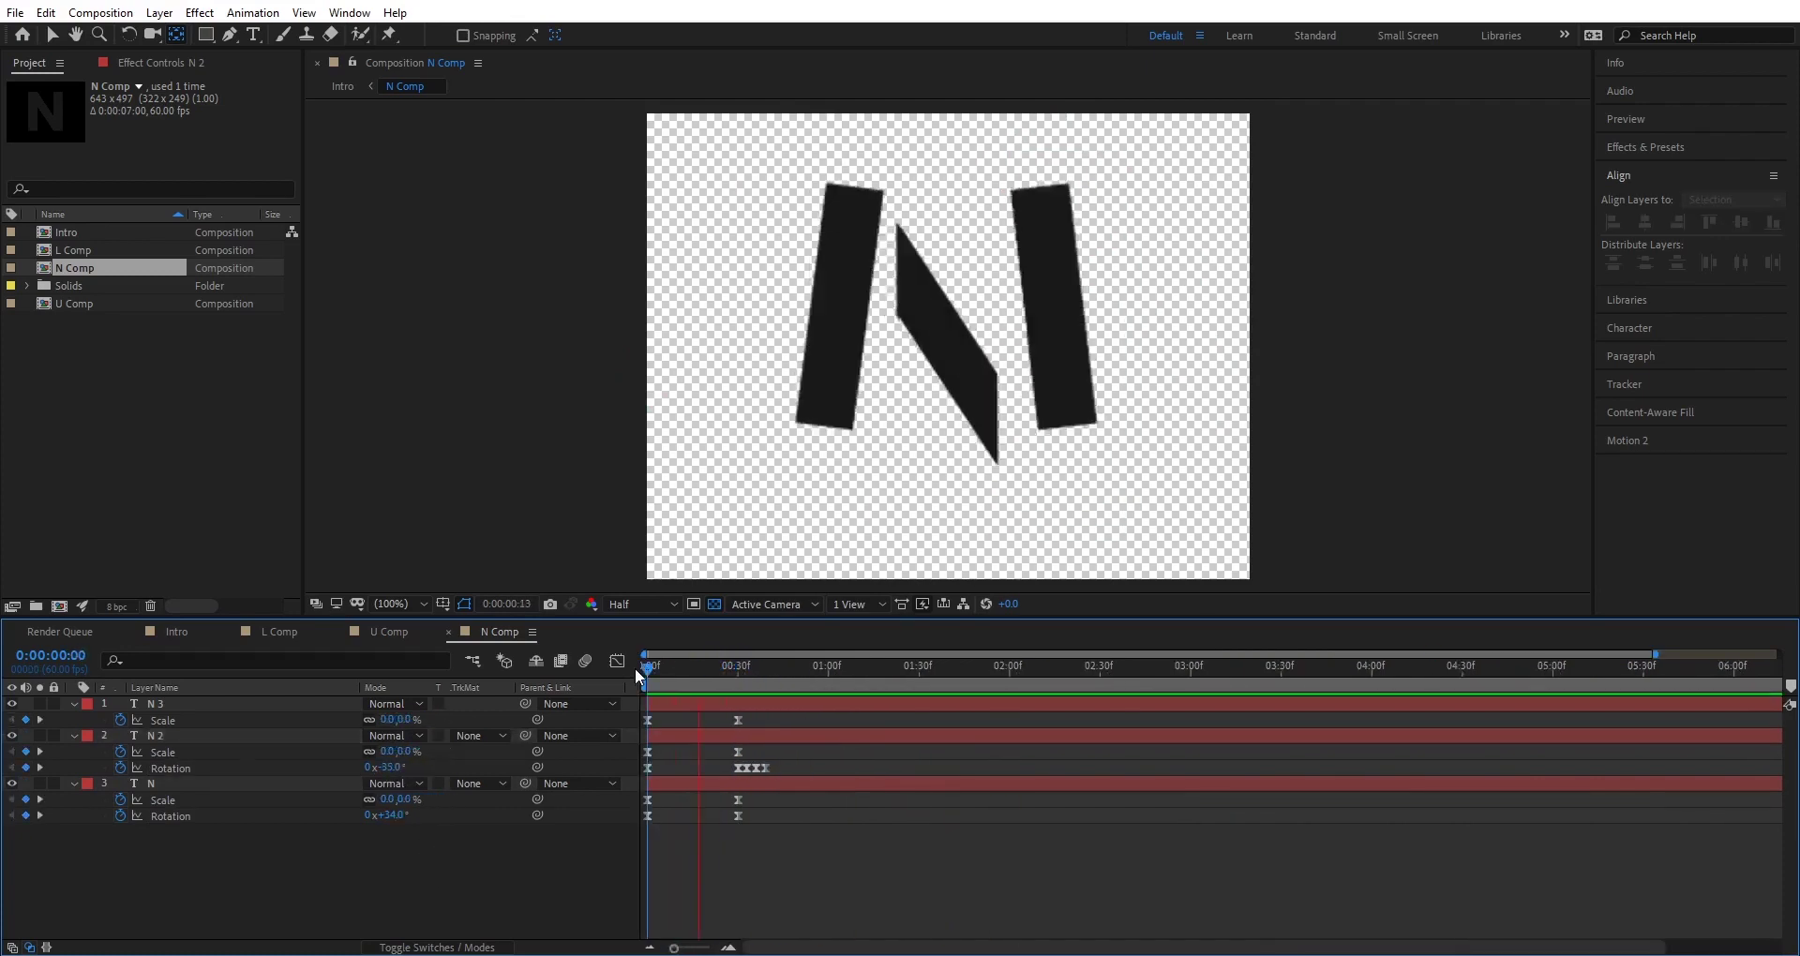
Undo the extra Rotation keyframes on layer N 2 and replay the N animation.
click(769, 673)
drag(769, 670, 583, 680)
key(ctrl+z)
key(ctrl+z)
key(ctrl+z)
key(space)
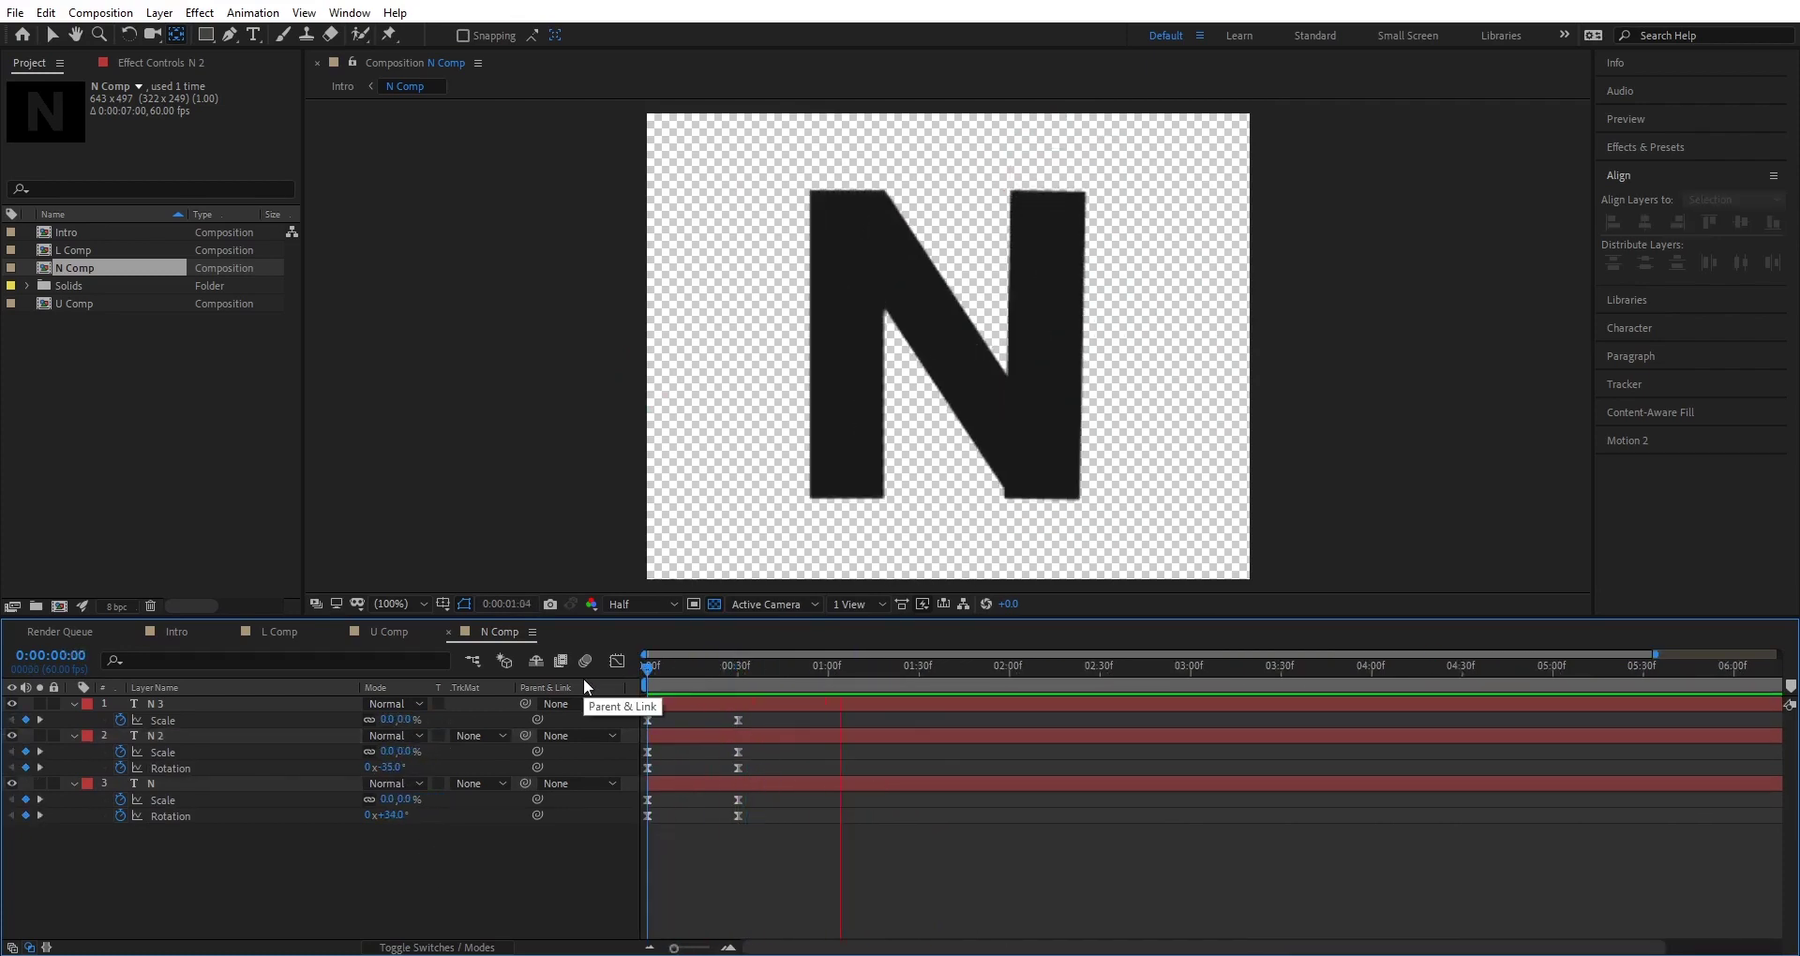
Set layer N 2's Rotation to 0° at frame 30.
key(space)
click(675, 736)
click(740, 672)
drag(388, 767, 383, 768)
click(422, 872)
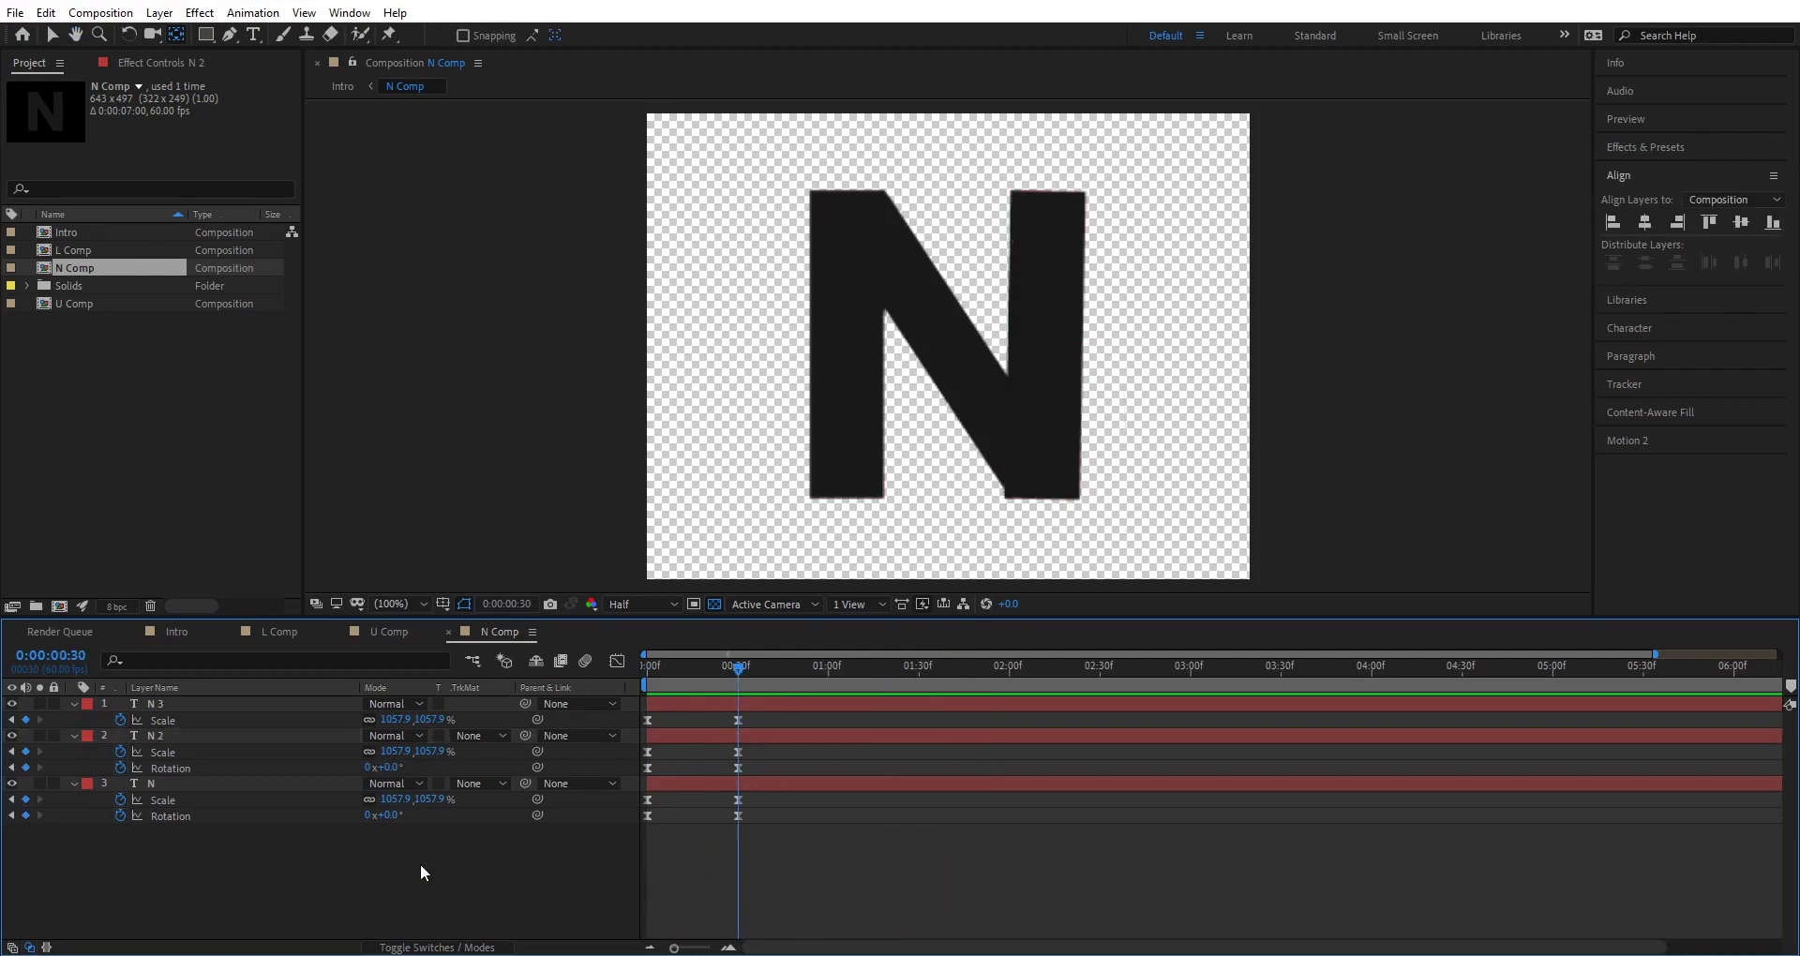
Preview the N animation from the start and return to the Intro composition.
click(646, 671)
key(space)
key(space)
click(185, 636)
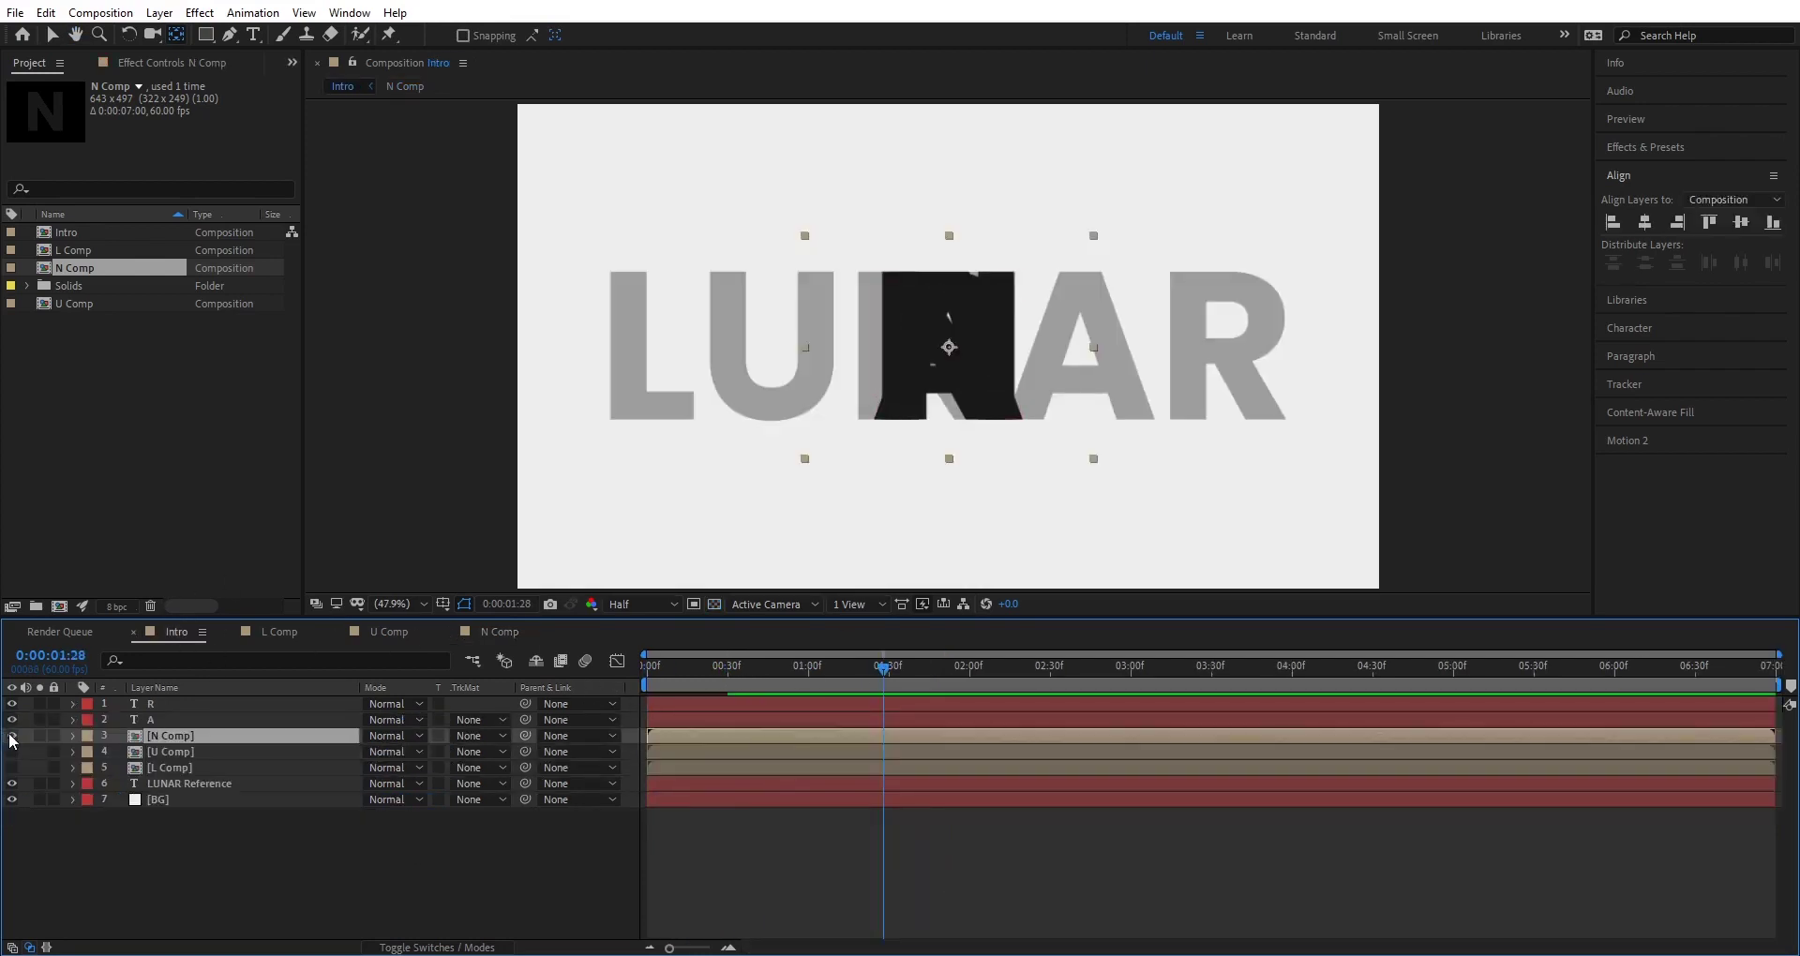
Pre-compose the A text layer as A Comp and open it with a transparent background.
click(184, 728)
key(ctrl+shift+c)
key(Return)
click(714, 604)
click(684, 703)
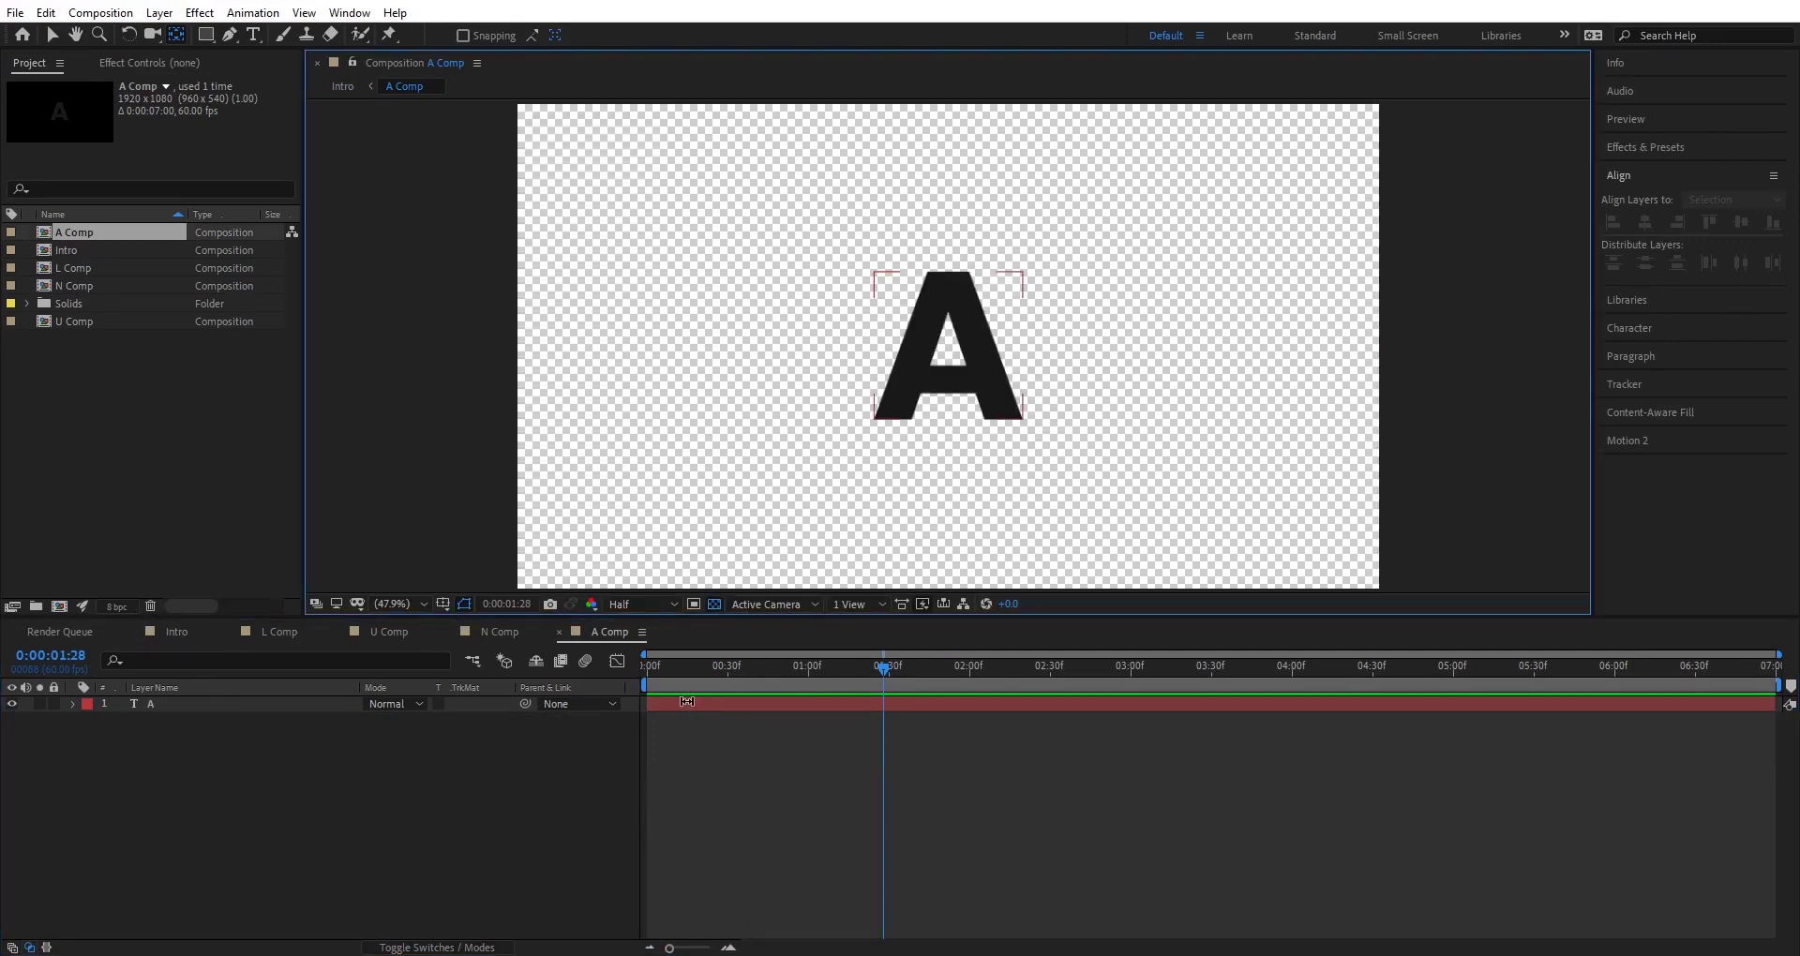
Resize A Comp to 431 x 472 px.
key(ctrl+k)
drag(232, 276, 234, 295)
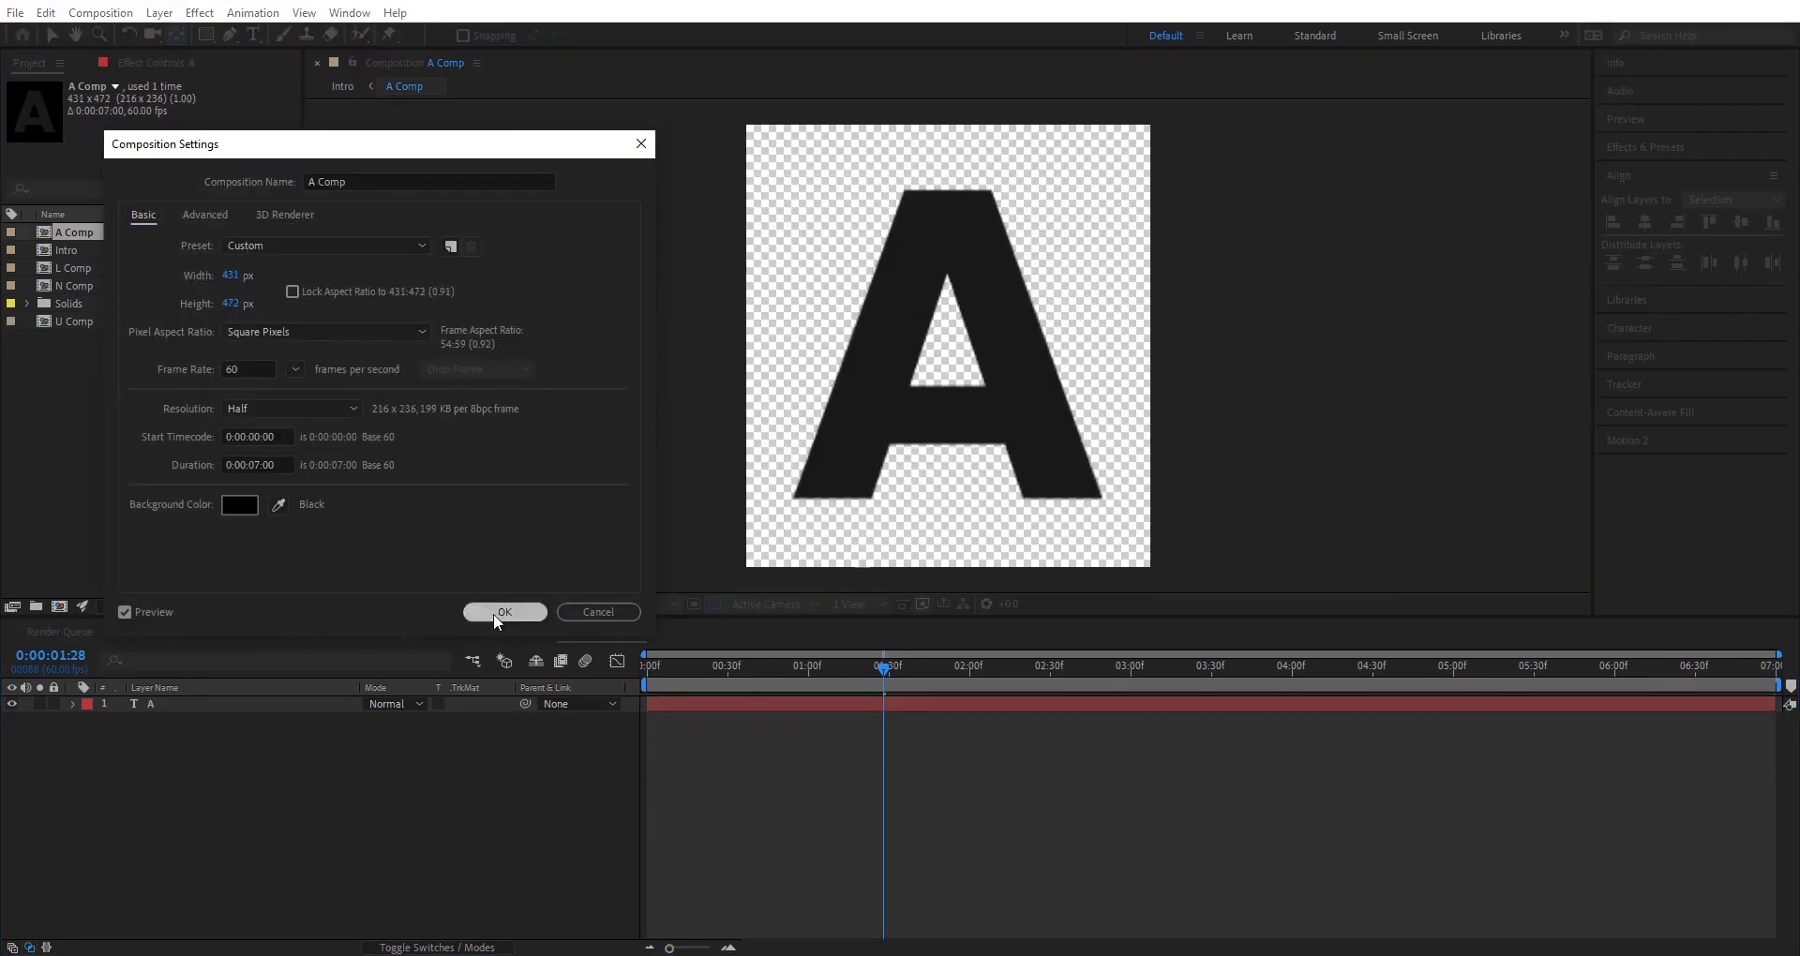
click(494, 613)
Duplicate the A text layer twice.
click(155, 704)
key(ctrl+d)
key(ctrl+d)
Draw a Pen mask on the original layer A around the letter's left leg, starting at the counter's apex.
click(155, 737)
key(g)
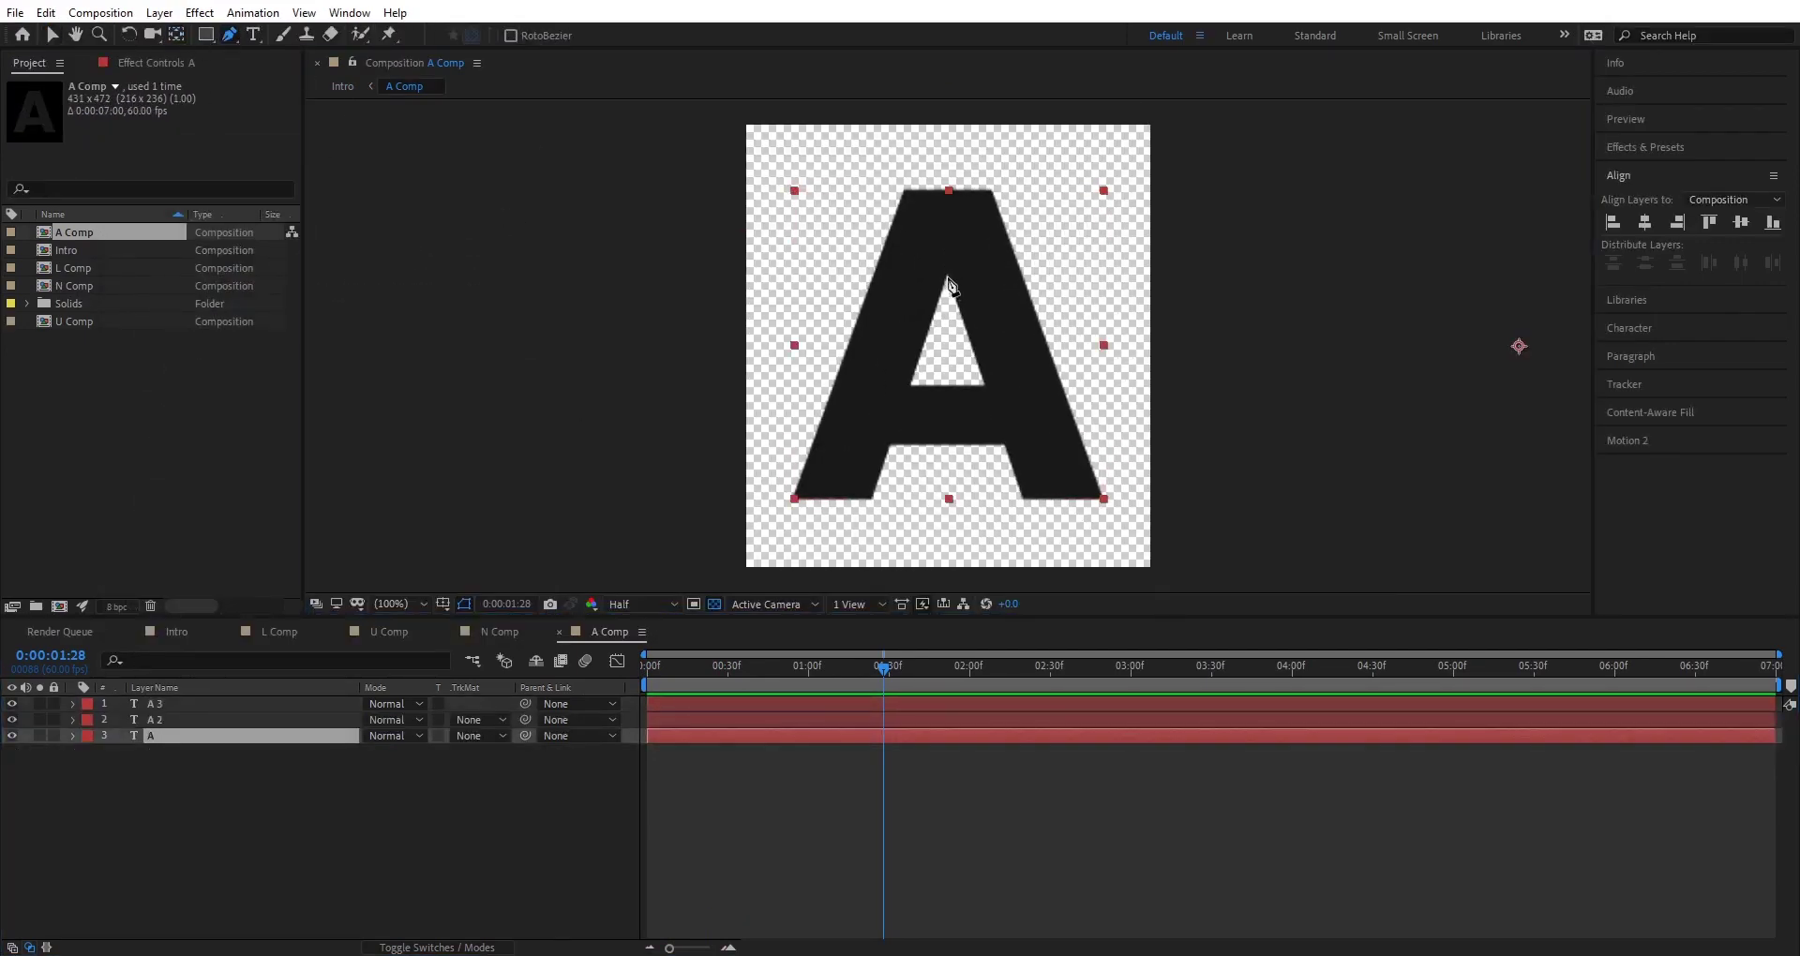
click(947, 273)
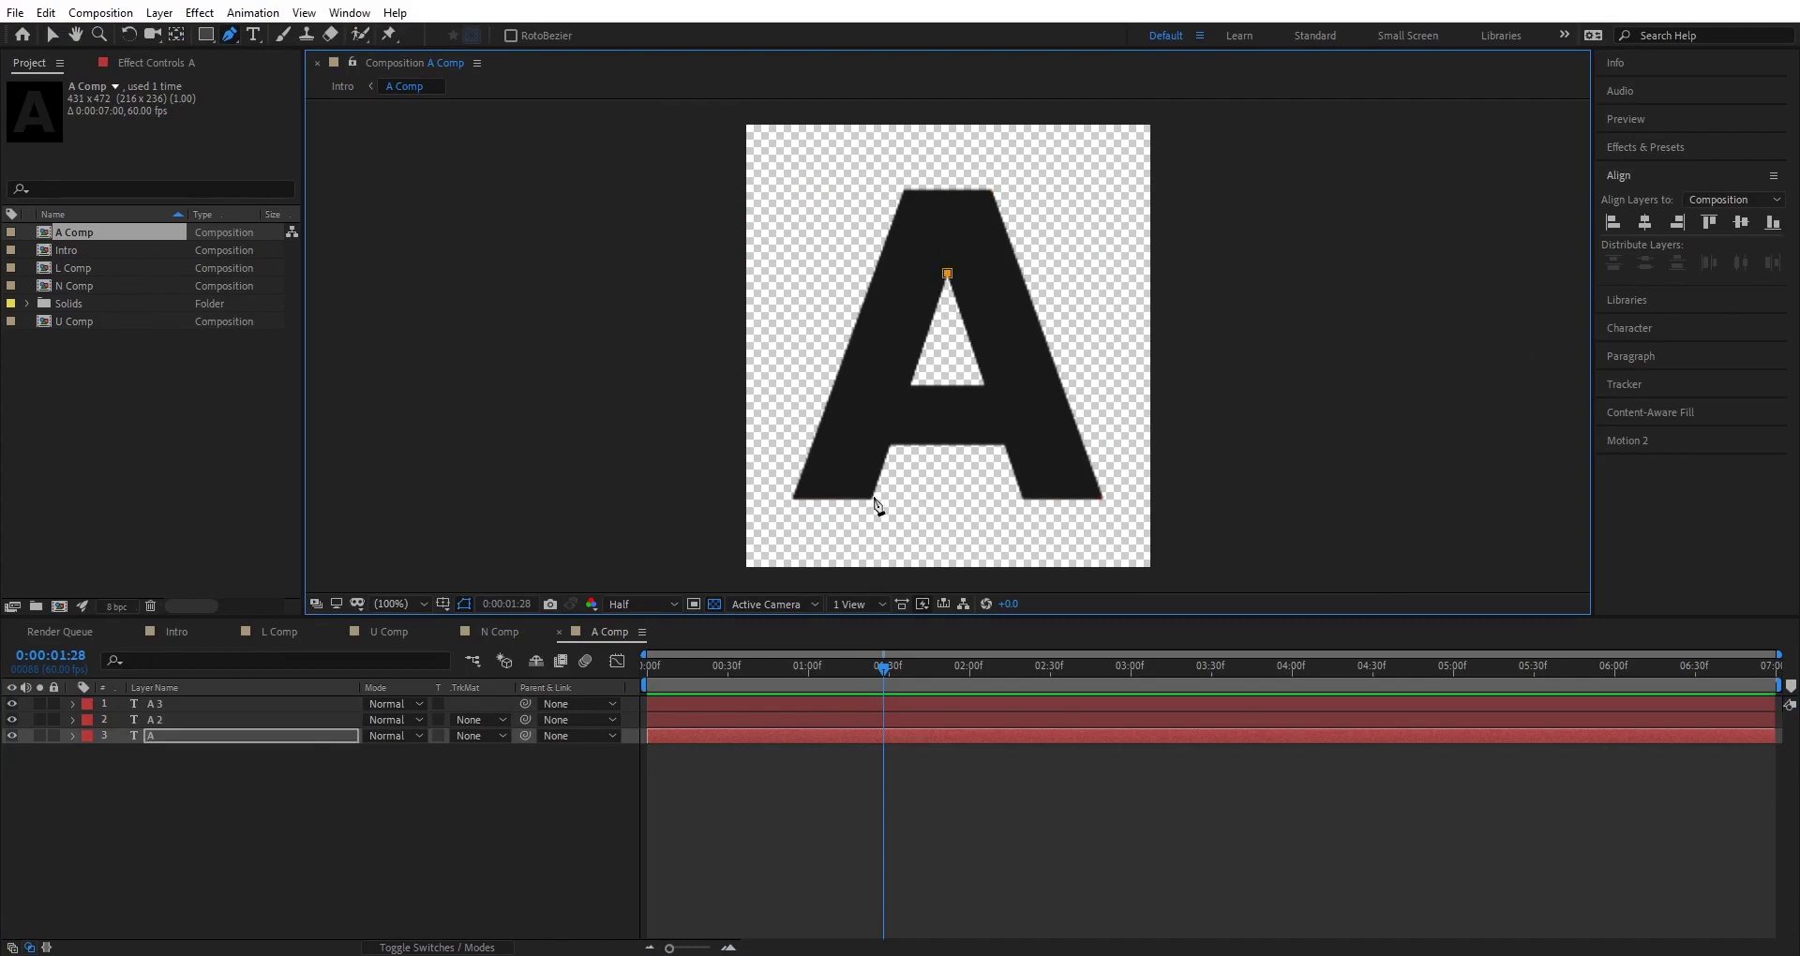
Draw a Pen mask on layer A 2 around the letter's right leg, starting at the counter's apex.
click(178, 704)
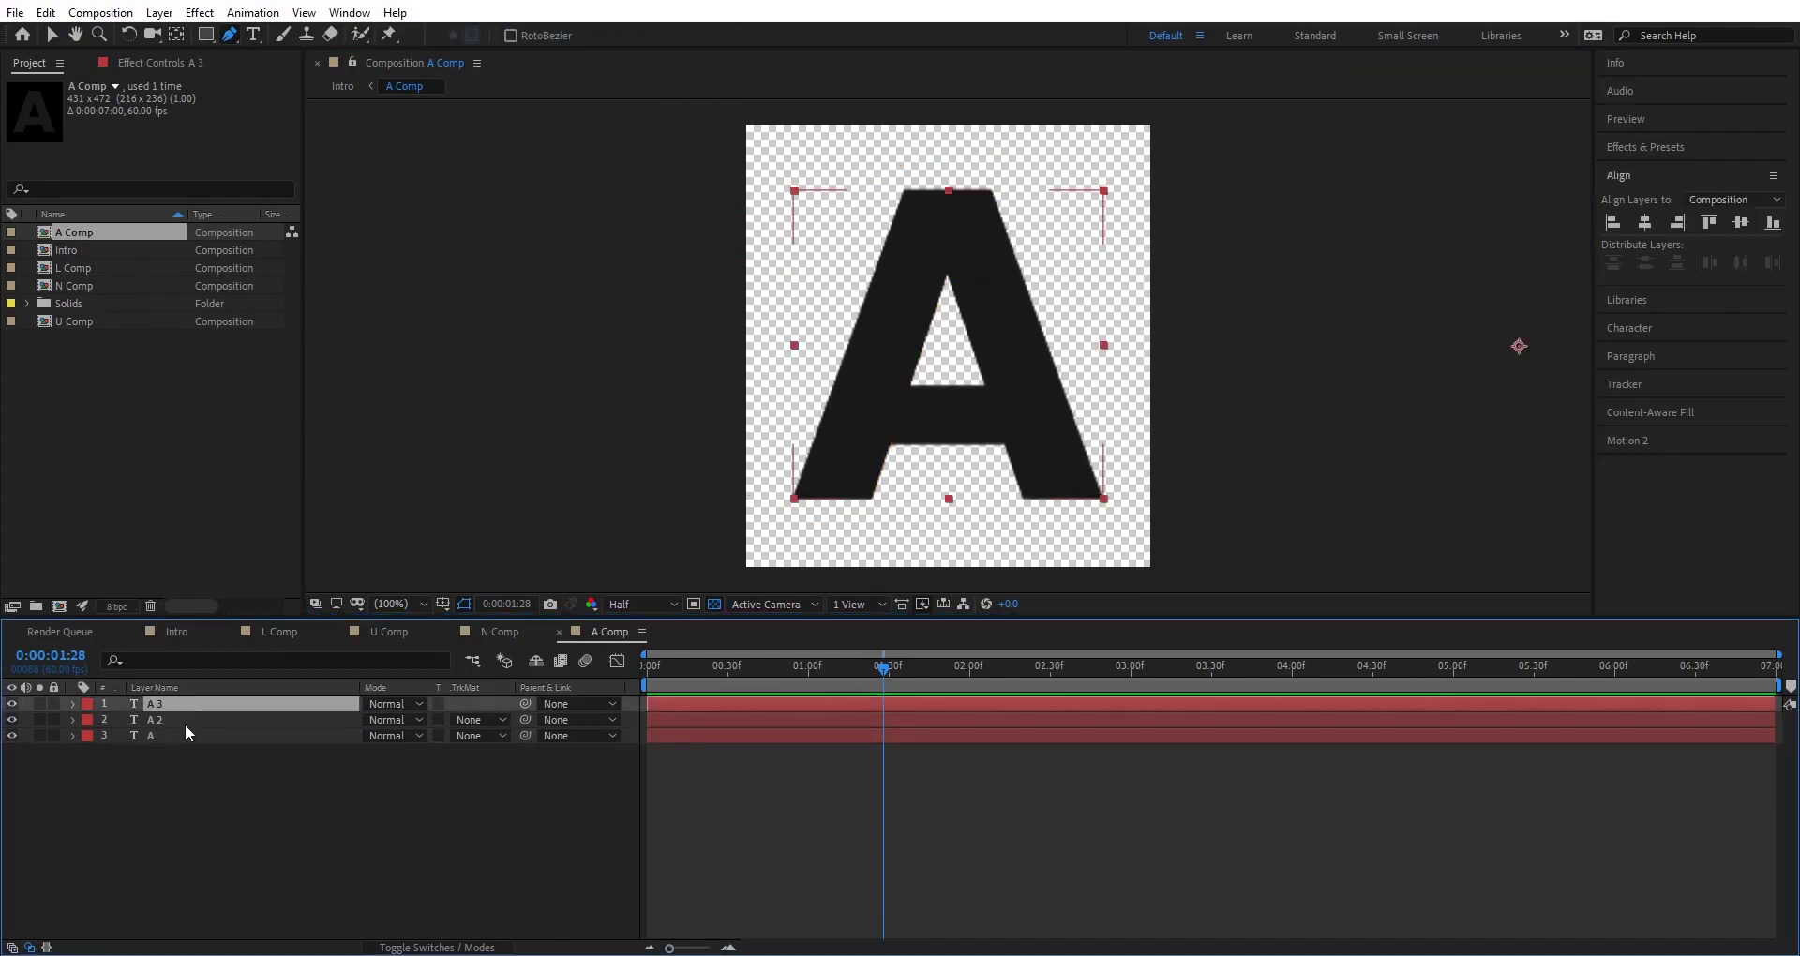
click(185, 721)
click(948, 272)
click(1023, 499)
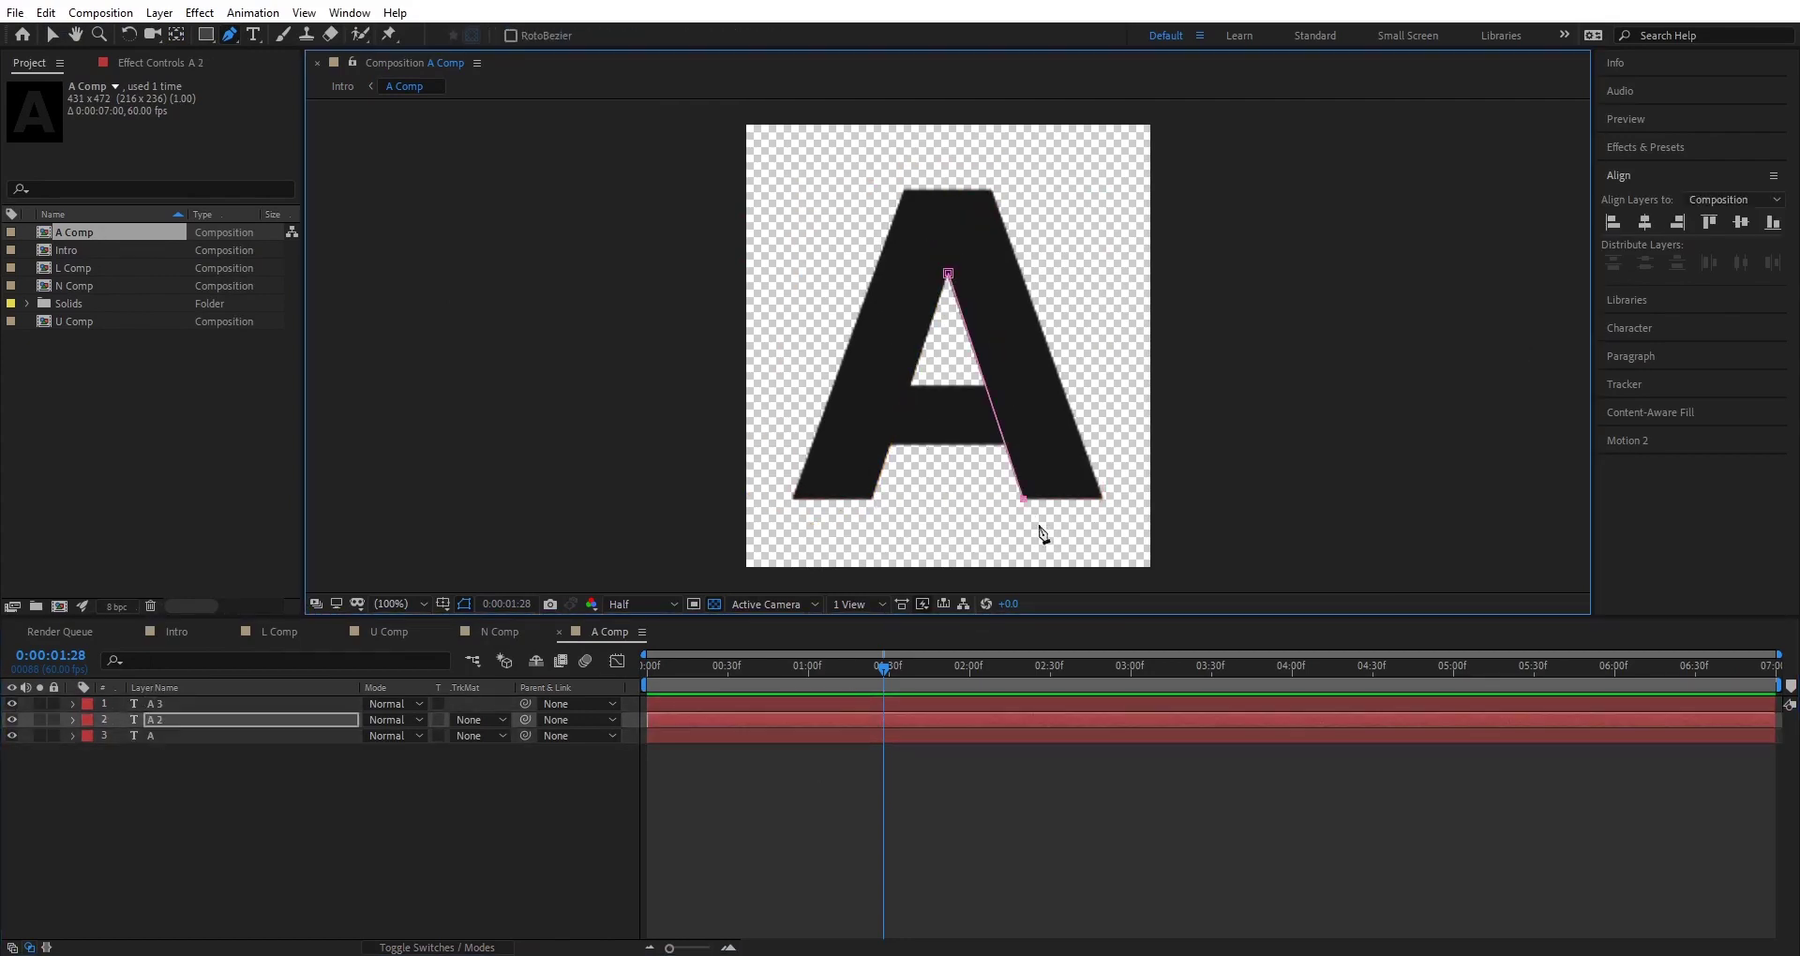
Draw a Pen mask on layer A 3 around the letter's crossbar.
click(150, 737)
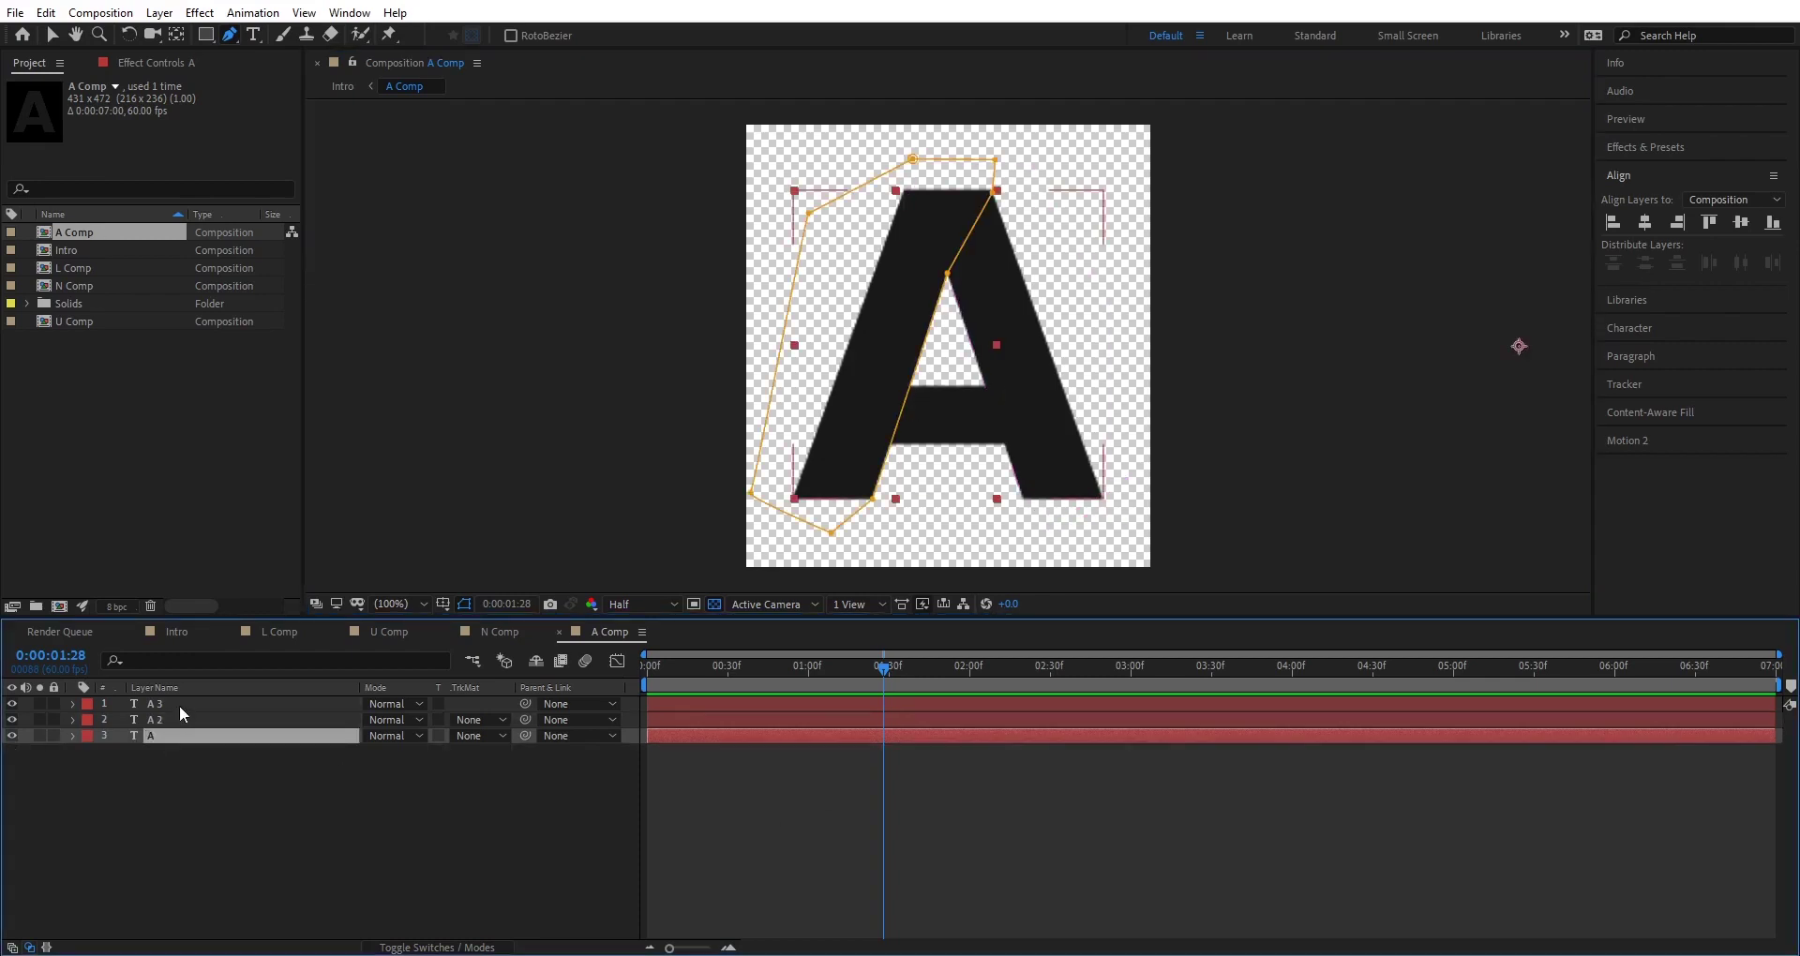
click(180, 705)
click(907, 386)
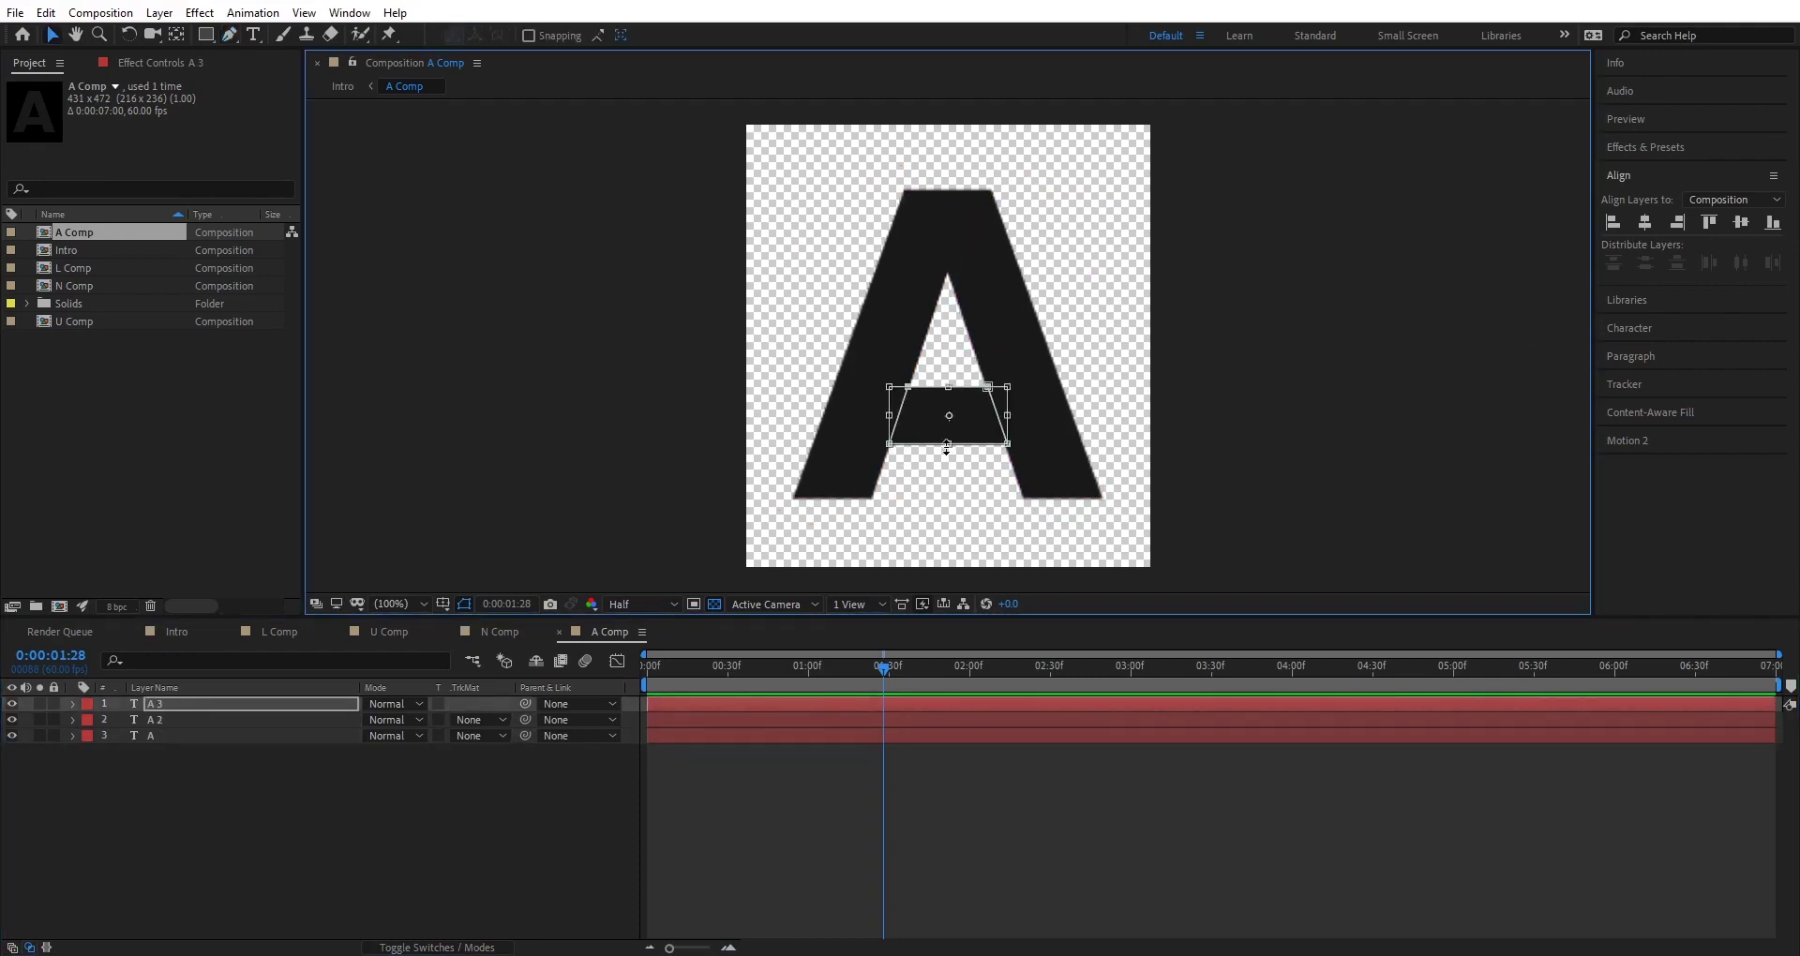
Enlarge A Comp to 660 x 598 px.
click(133, 718)
key(ctrl+k)
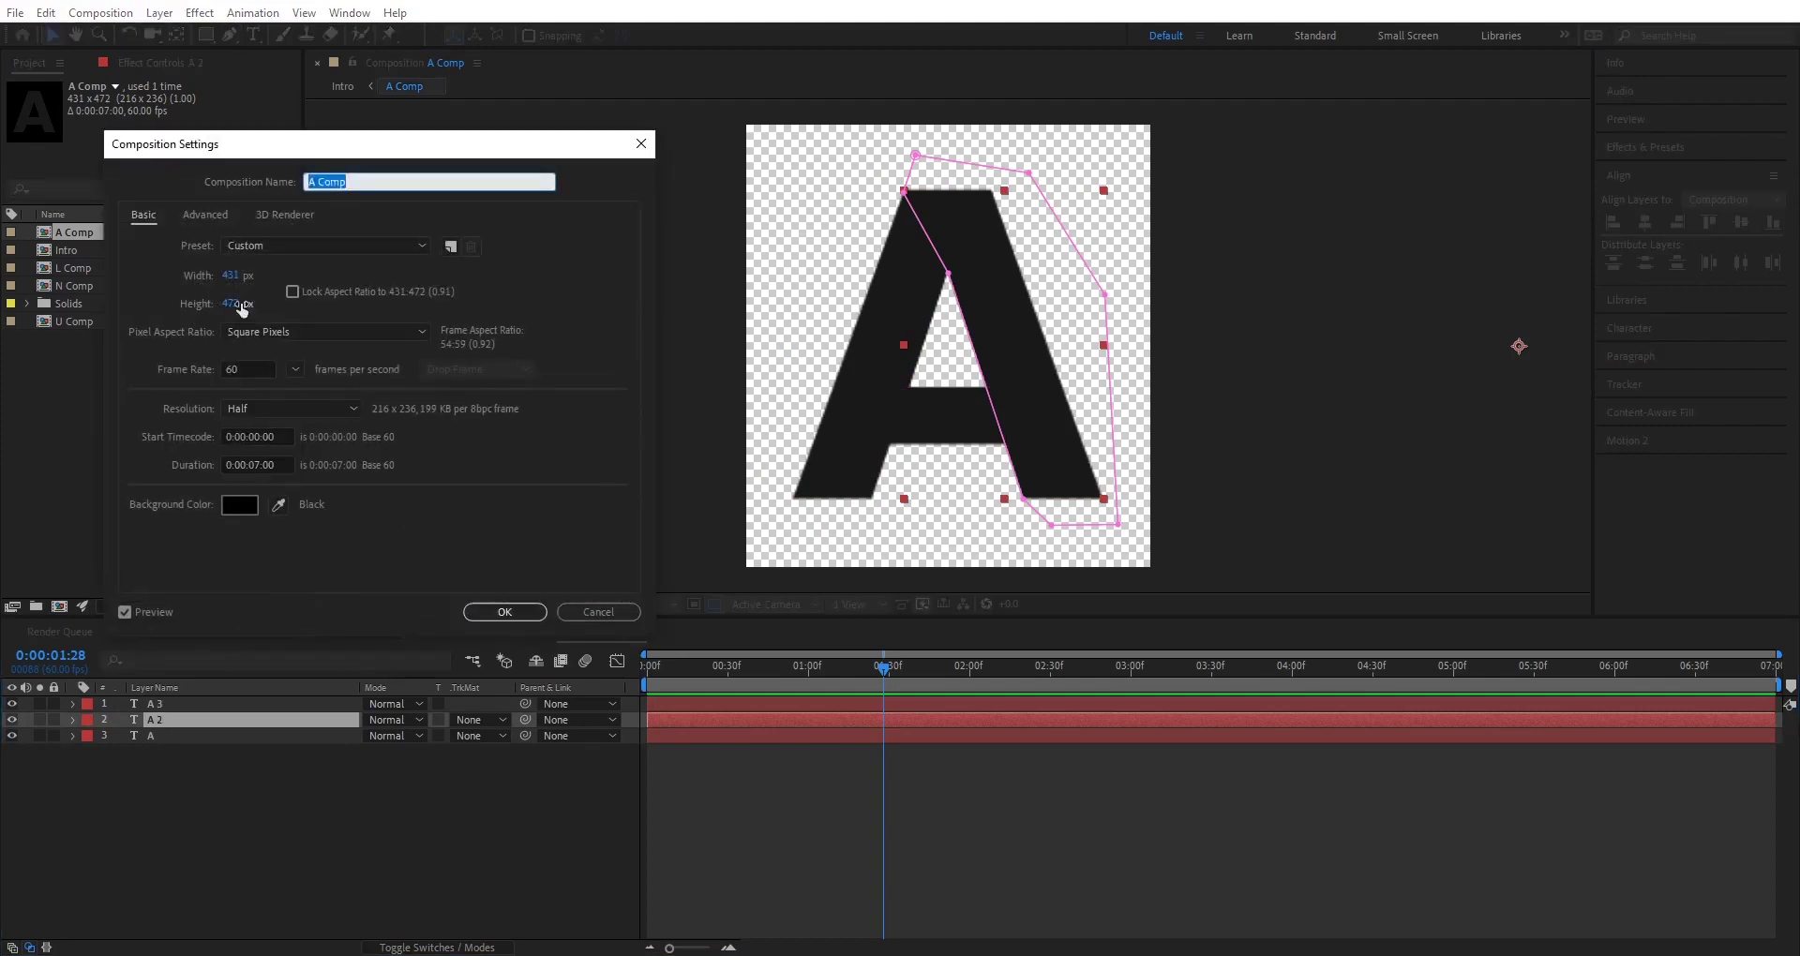
drag(241, 306, 342, 305)
drag(241, 277, 456, 277)
mouse_move(241, 306)
mouse_down()
mouse_move(298, 305)
mouse_move(258, 305)
mouse_up()
click(507, 613)
click(801, 814)
Move layer A 3's anchor point to the top centre of the crossbar.
click(182, 705)
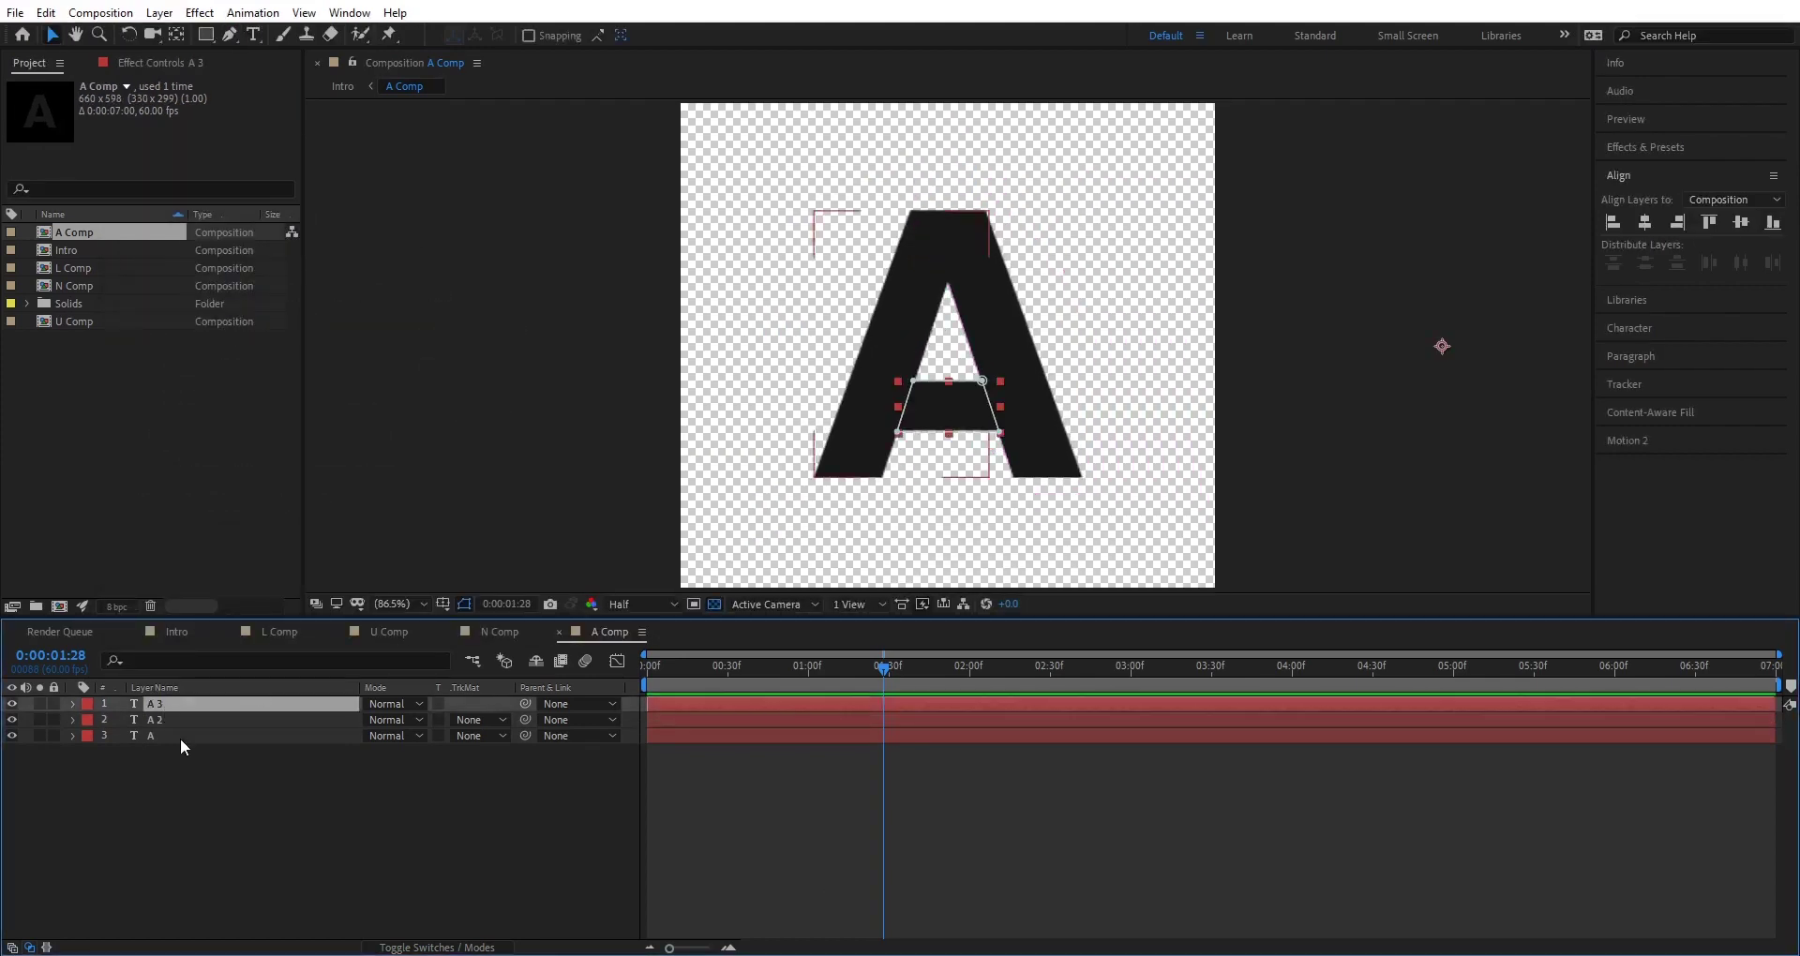
key(y)
drag(1443, 347, 1160, 386)
drag(948, 406, 948, 383)
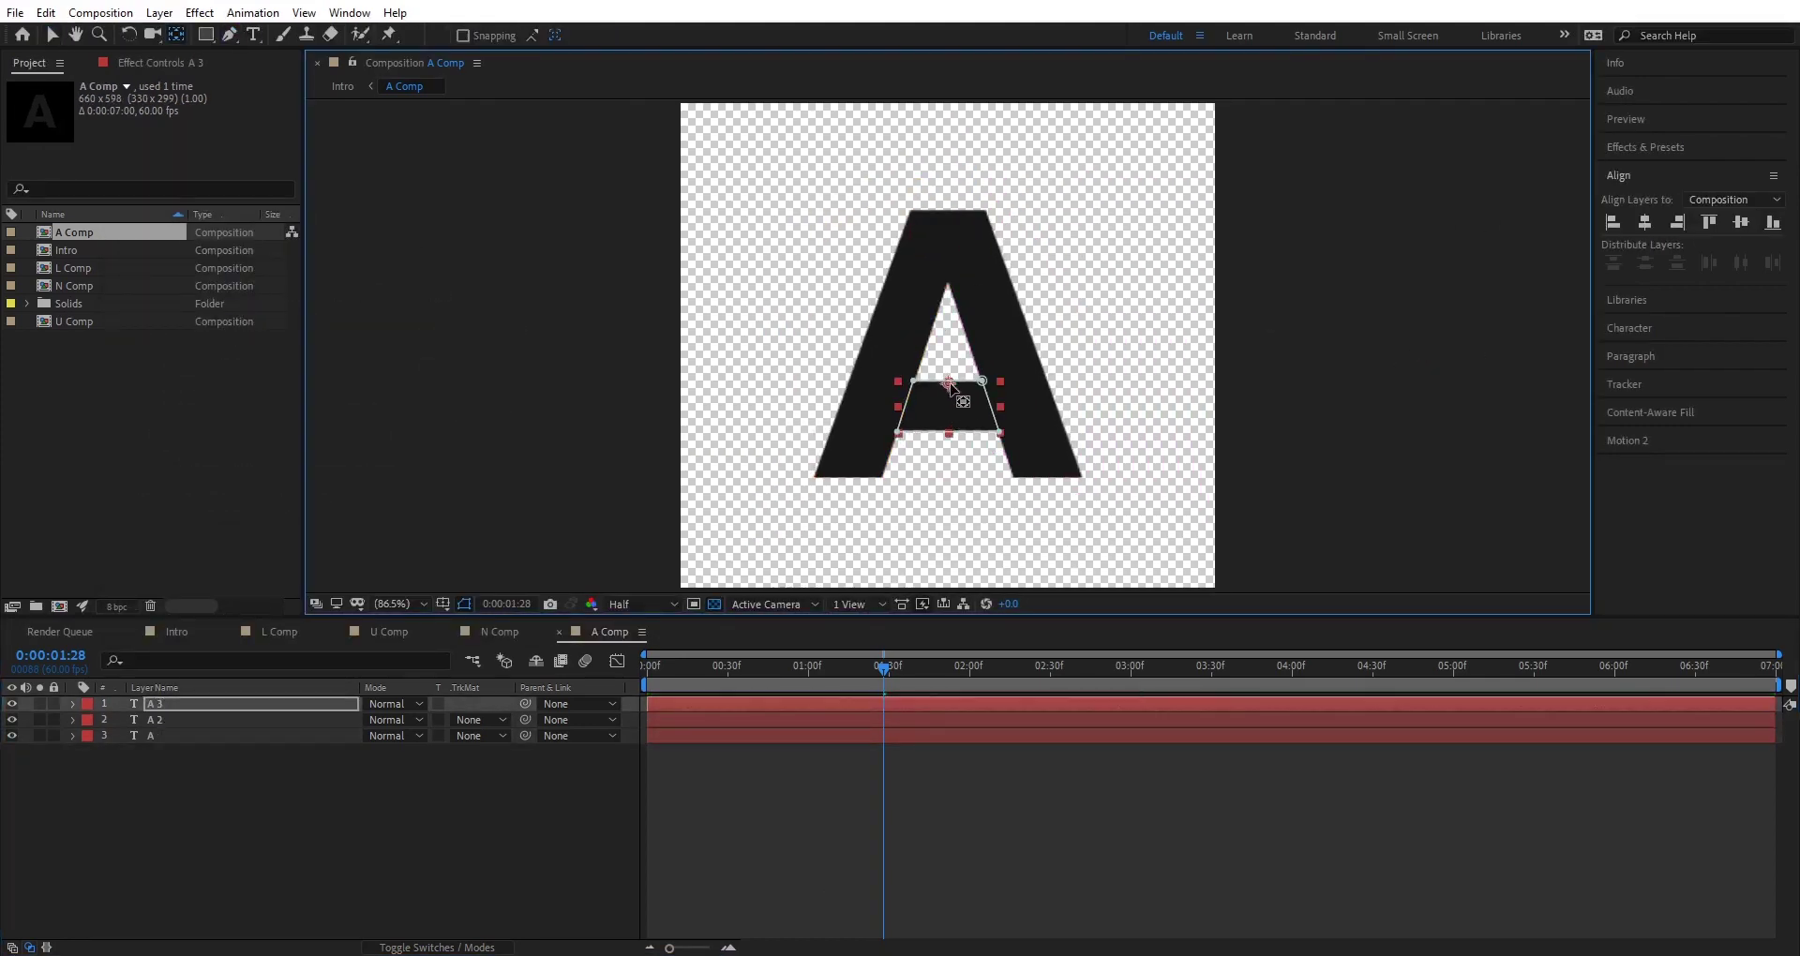
Add a Scale keyframe to layer A 3 at frame 30.
key(s)
key(Home)
key(shift+Page_Down)
key(shift+Page_Down)
key(shift+Page_Down)
click(119, 720)
Unlink layer A 3's Scale and set its vertical scale to 0% at frame 0, and delay the layer by about 5 frames.
key(shift+Page_Up)
key(shift+Page_Up)
key(shift+Page_Up)
click(369, 721)
drag(431, 720, 337, 720)
click(281, 811)
click(225, 738)
drag(675, 706, 688, 706)
Move the anchor points of layers A 2 and A to the bottom inner corners of their legs.
click(713, 737)
key(v)
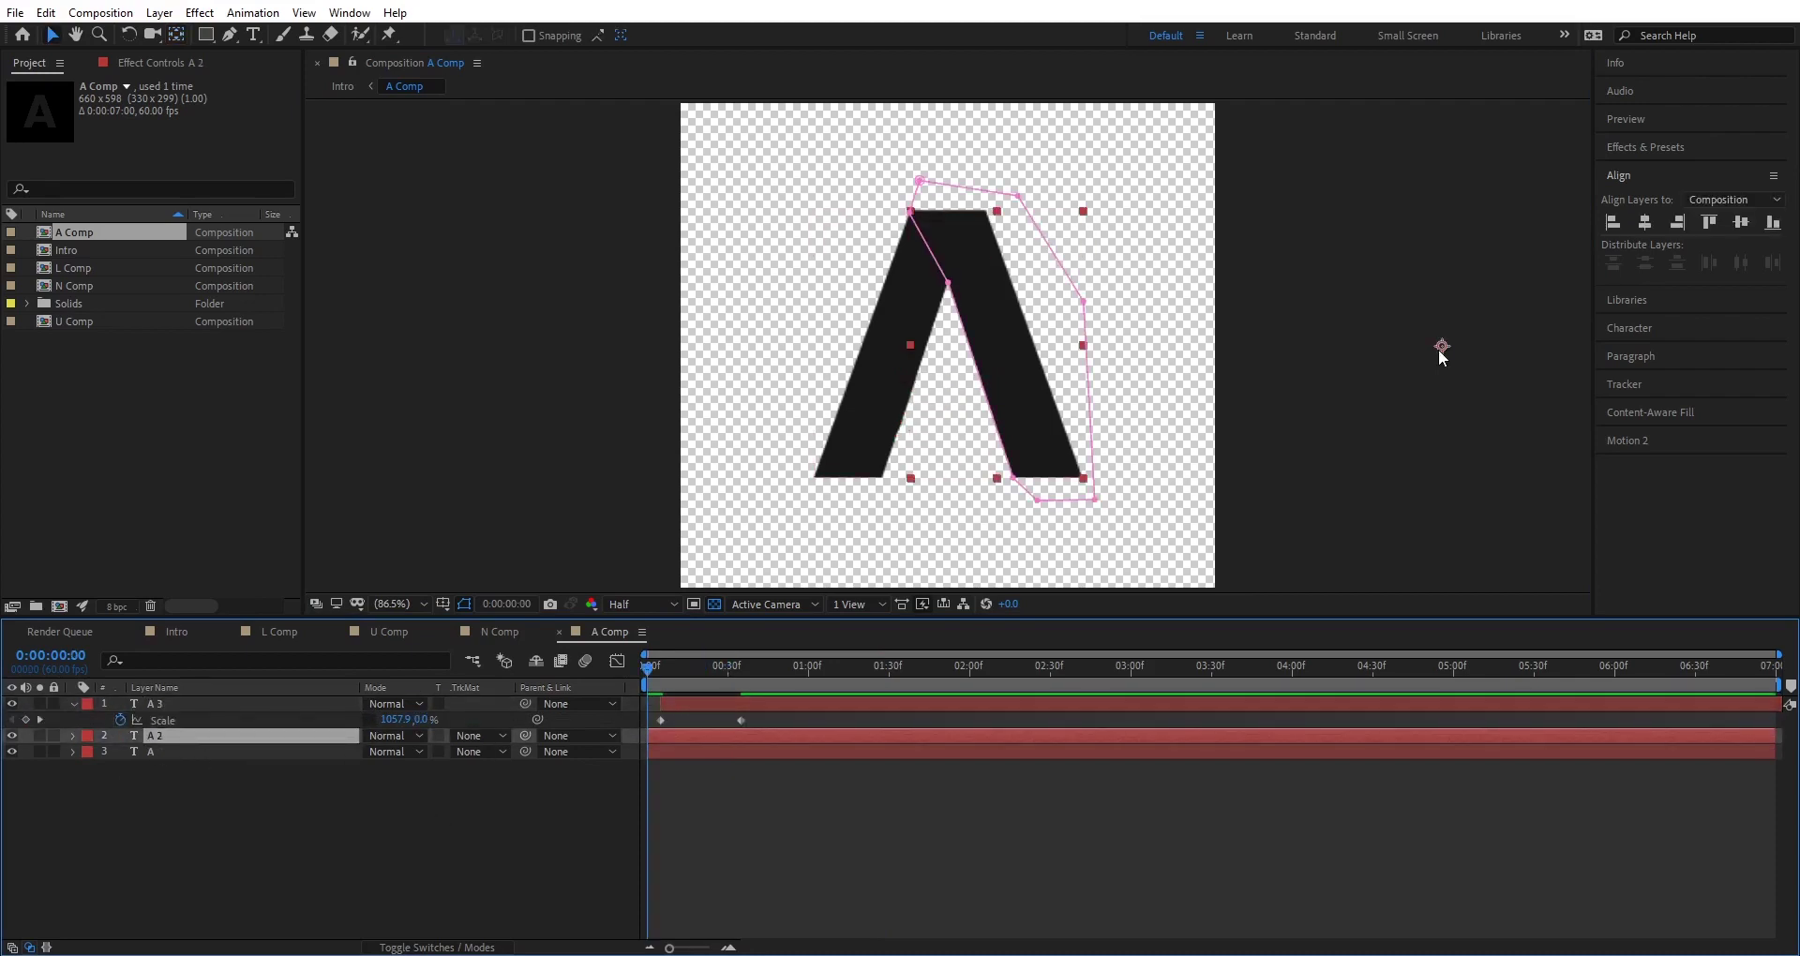
key(y)
drag(1442, 347, 1016, 477)
click(185, 752)
drag(1442, 347, 881, 476)
Add Scale and Rotation keyframes to layers A 2 and A at frame 30.
click(159, 737)
shift+click(150, 753)
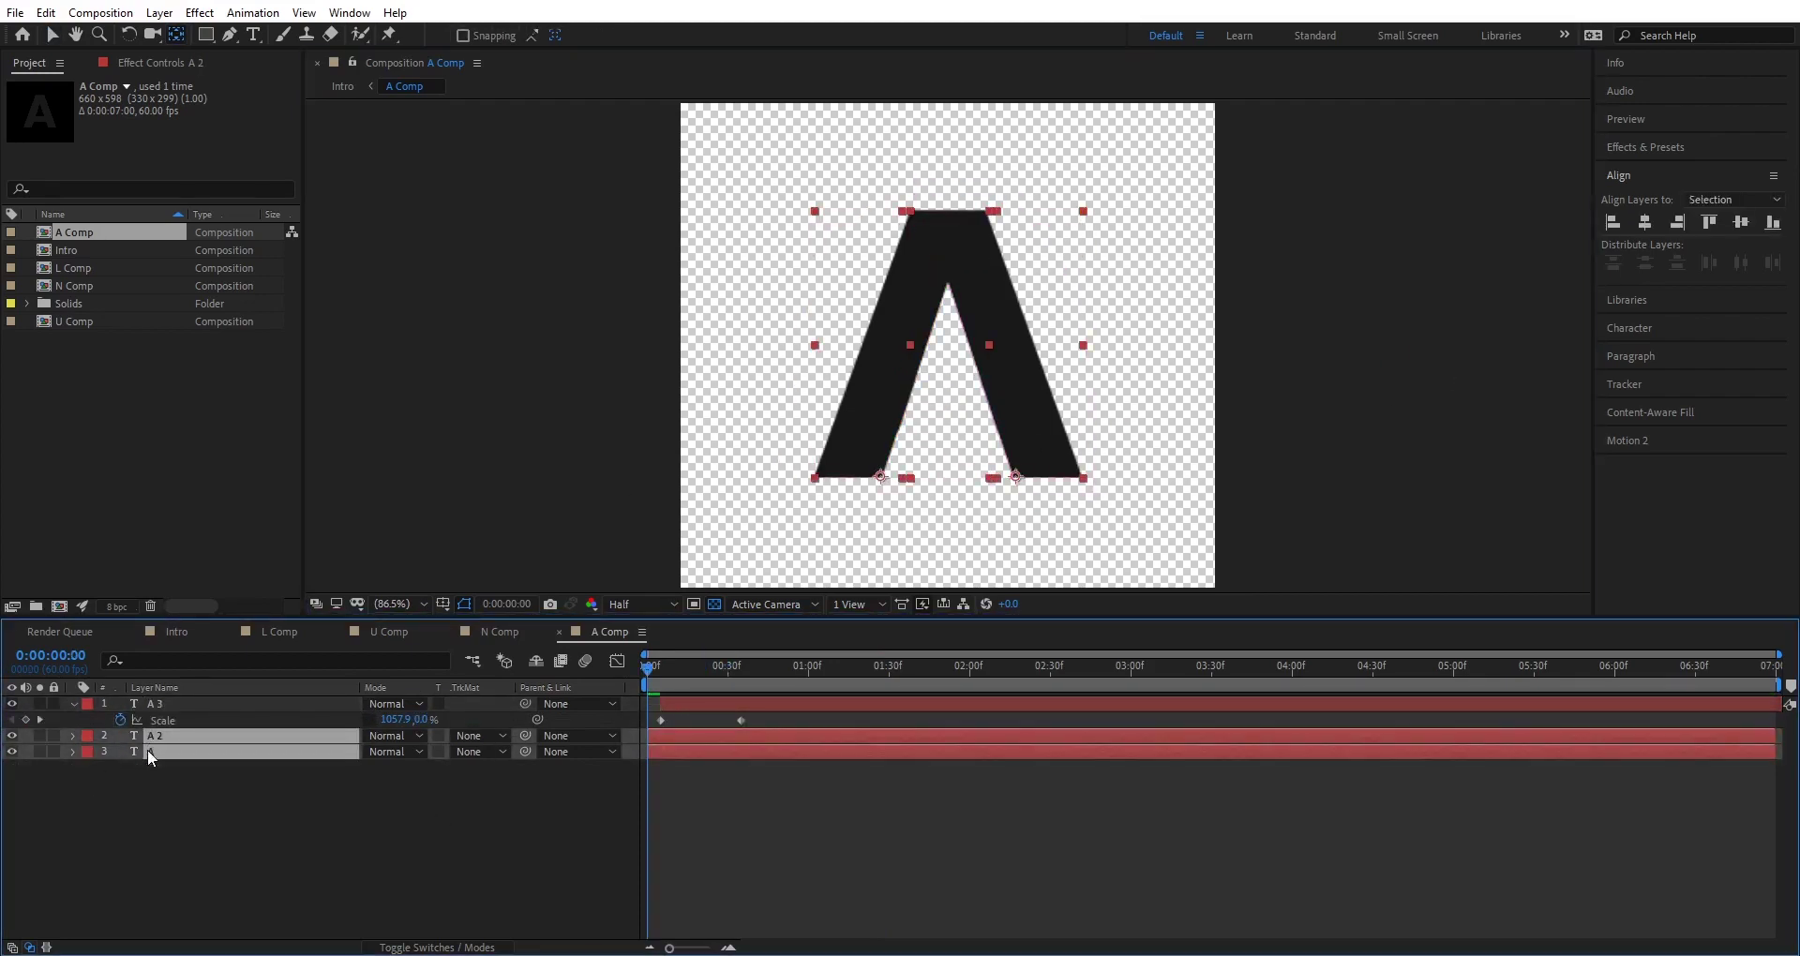
key(s)
key(shift+r)
key(shift+Page_Down)
key(shift+Page_Down)
key(shift+Page_Down)
click(120, 752)
click(120, 768)
click(263, 868)
At frame 0, set Rotation to about 52° on layer A 2 and to -53° on layer A.
key(shift+Page_Up)
key(shift+Page_Up)
key(shift+Page_Up)
drag(388, 768, 436, 766)
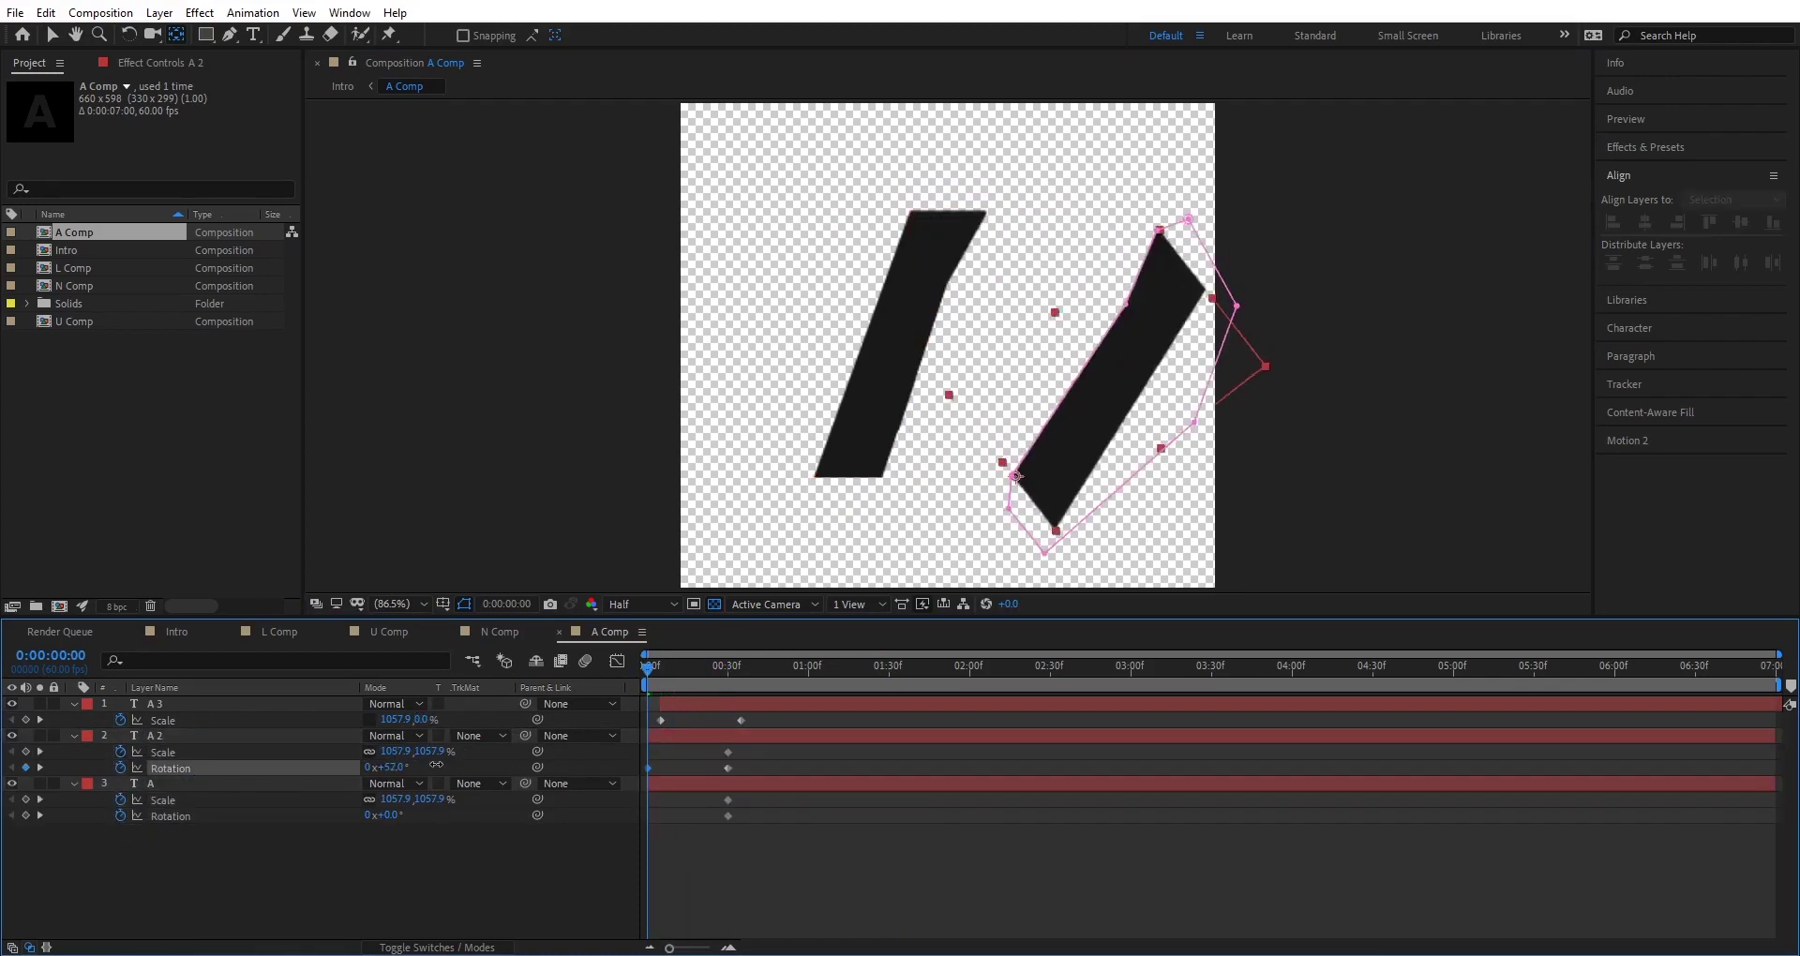
click(388, 816)
text(-53)
key(Return)
Set the Scale of layers A and A 2 to 0% at frame 0.
click(428, 799)
text(0)
click(430, 752)
text(0)
Apply Easy Ease to all Scale and Rotation keyframes of layers A 2 and A, and preview the animation.
drag(767, 748, 636, 833)
right_click(646, 819)
mouse_move(830, 805)
click(924, 682)
click(775, 857)
key(space)
Apply Easy Ease to the crossbar layer A 3's Scale keyframes and scrub through the animation.
drag(698, 671, 709, 721)
right_click(660, 721)
mouse_move(741, 710)
click(928, 769)
click(793, 839)
mouse_move(722, 669)
mouse_down()
mouse_move(600, 679)
mouse_move(690, 667)
mouse_up()
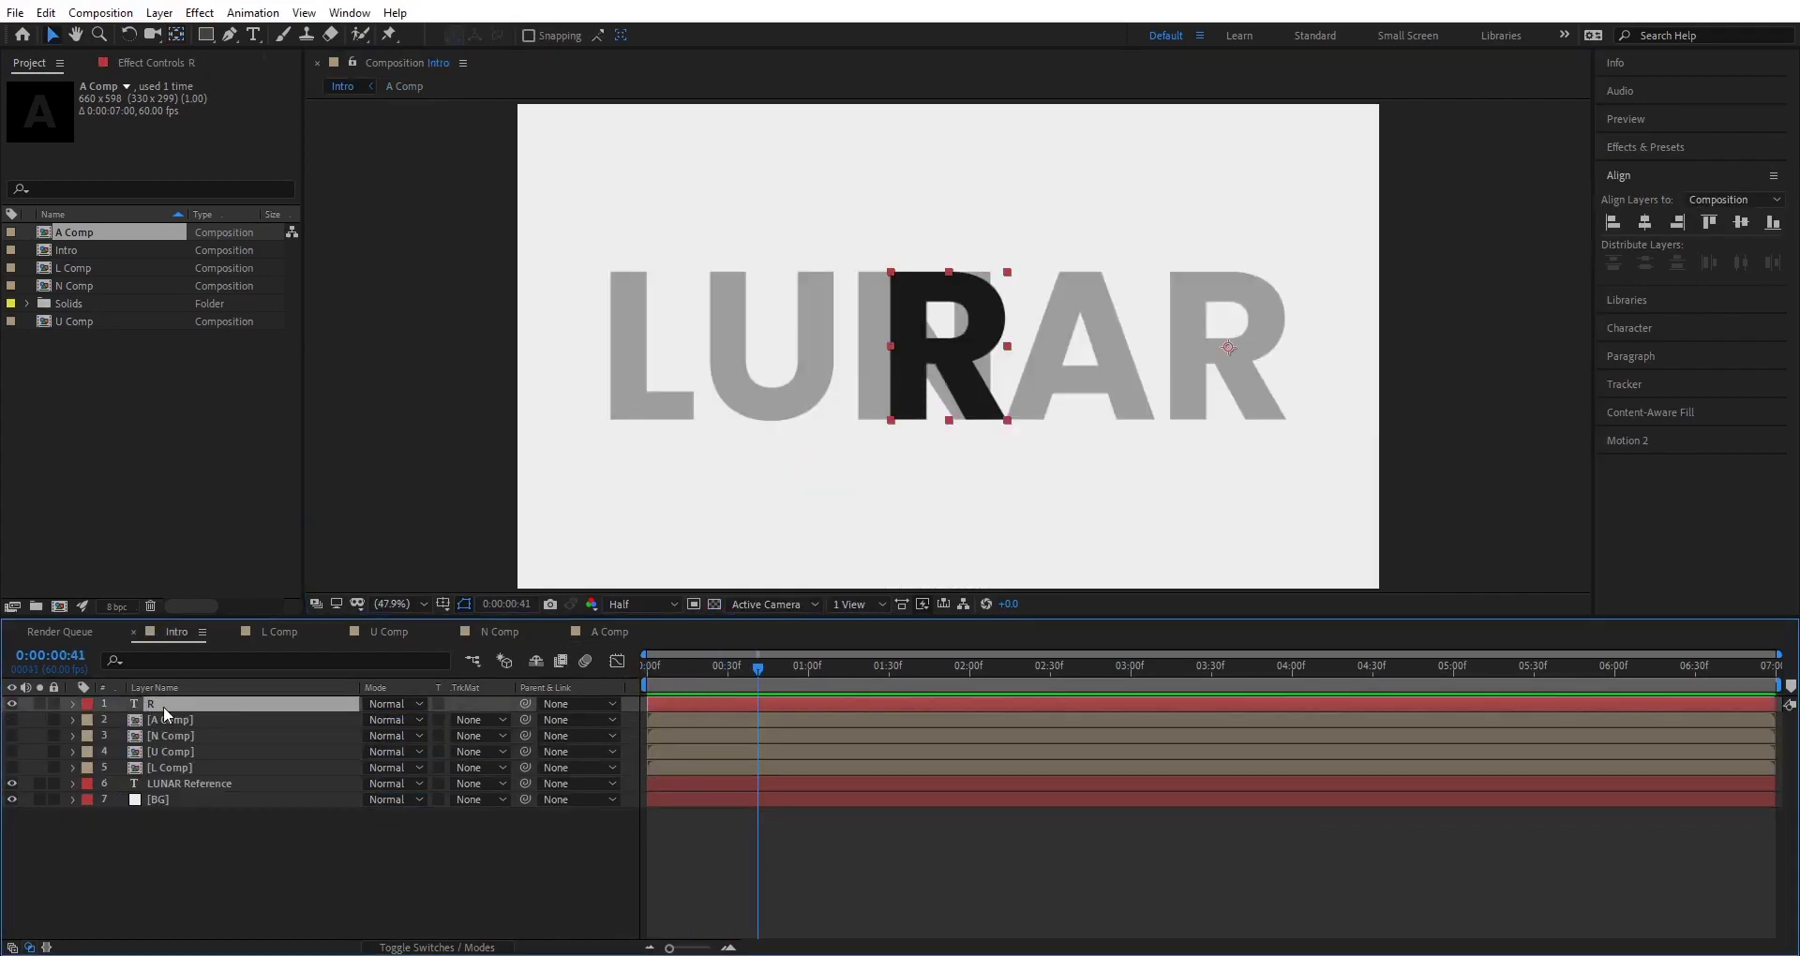
Pre-compose the R text layer as R Comp and open it with a transparent background.
key(ctrl+shift+c)
double_click(880, 360)
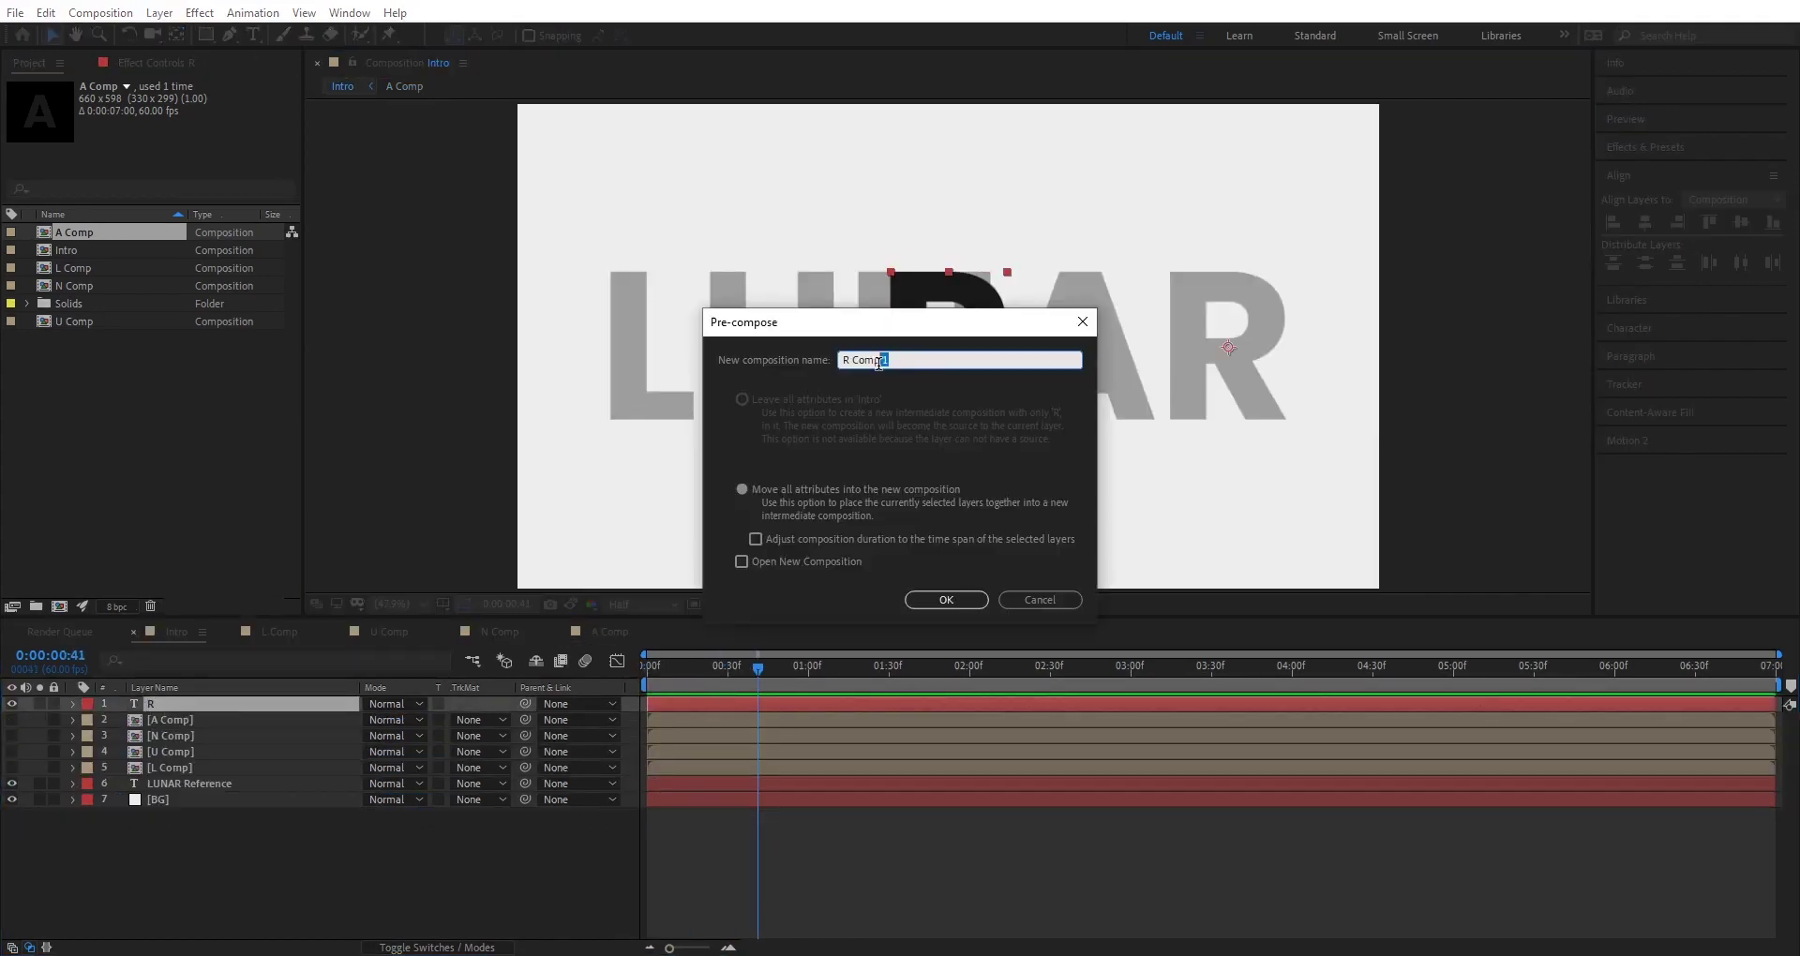
key(BackSpace)
click(946, 603)
double_click(229, 707)
click(714, 605)
Resize R Comp to 733 x 594 px.
key(ctrl+k)
drag(232, 276, 19, 305)
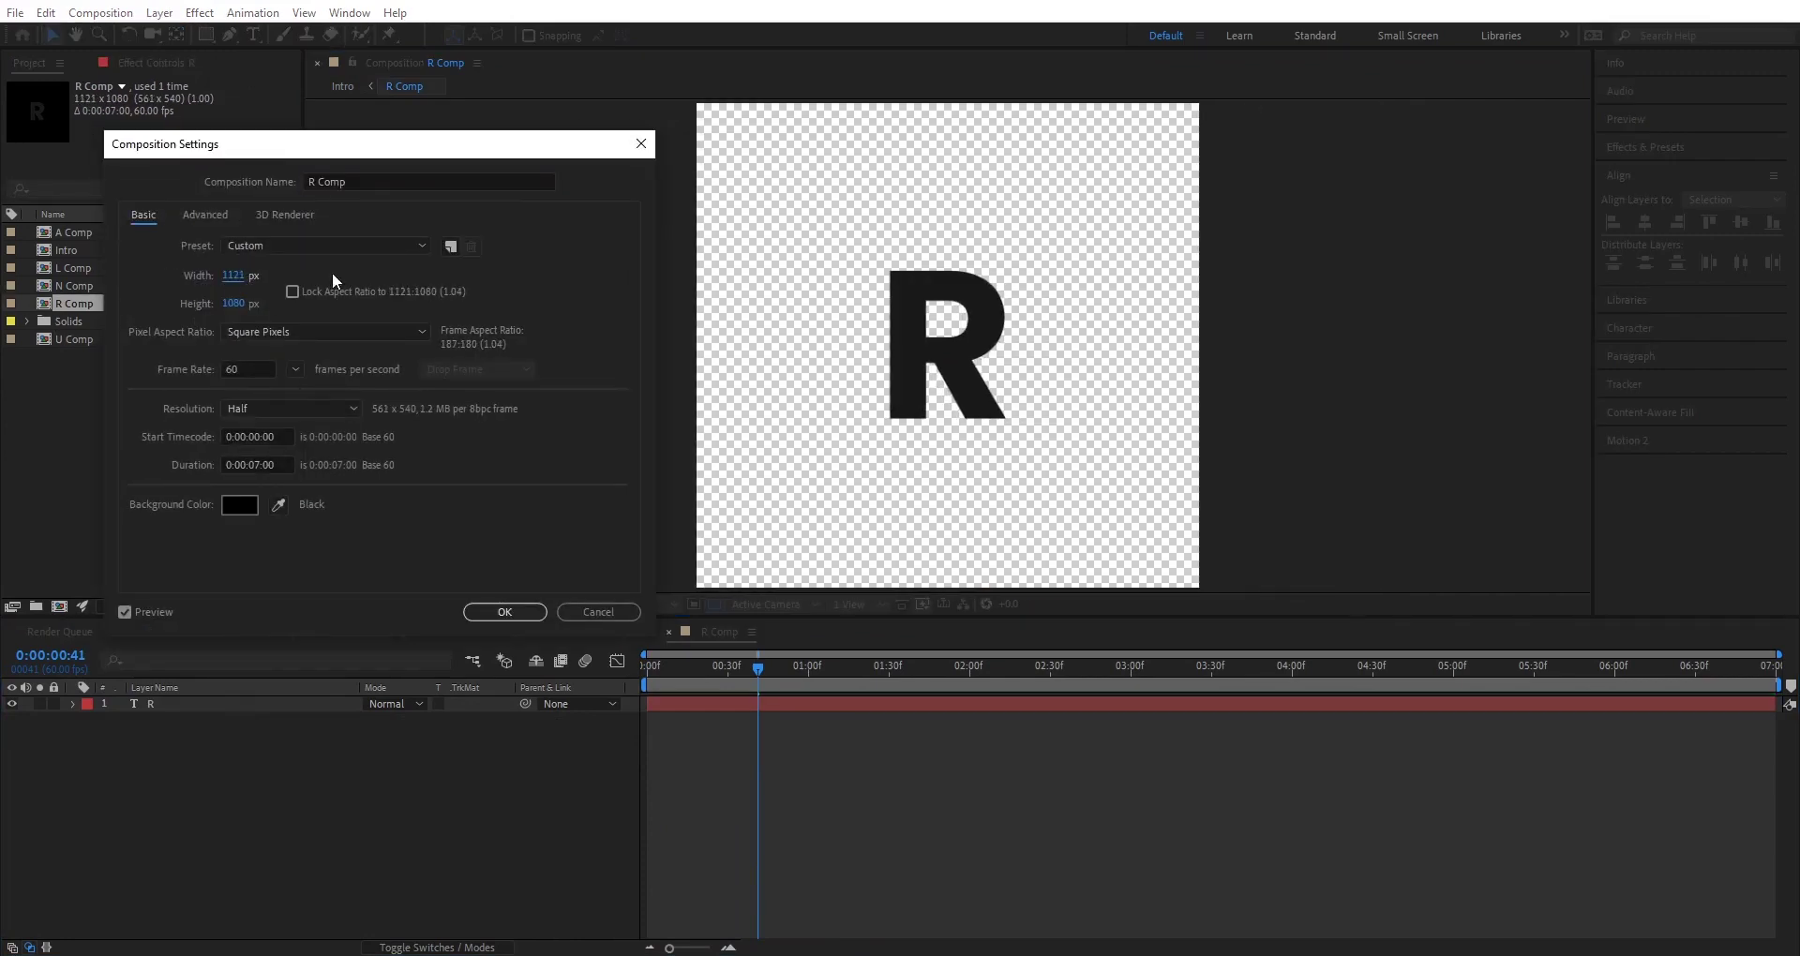
drag(332, 272, 19, 282)
drag(233, 304, 19, 307)
click(505, 612)
key(ctrl+k)
drag(230, 304, 266, 302)
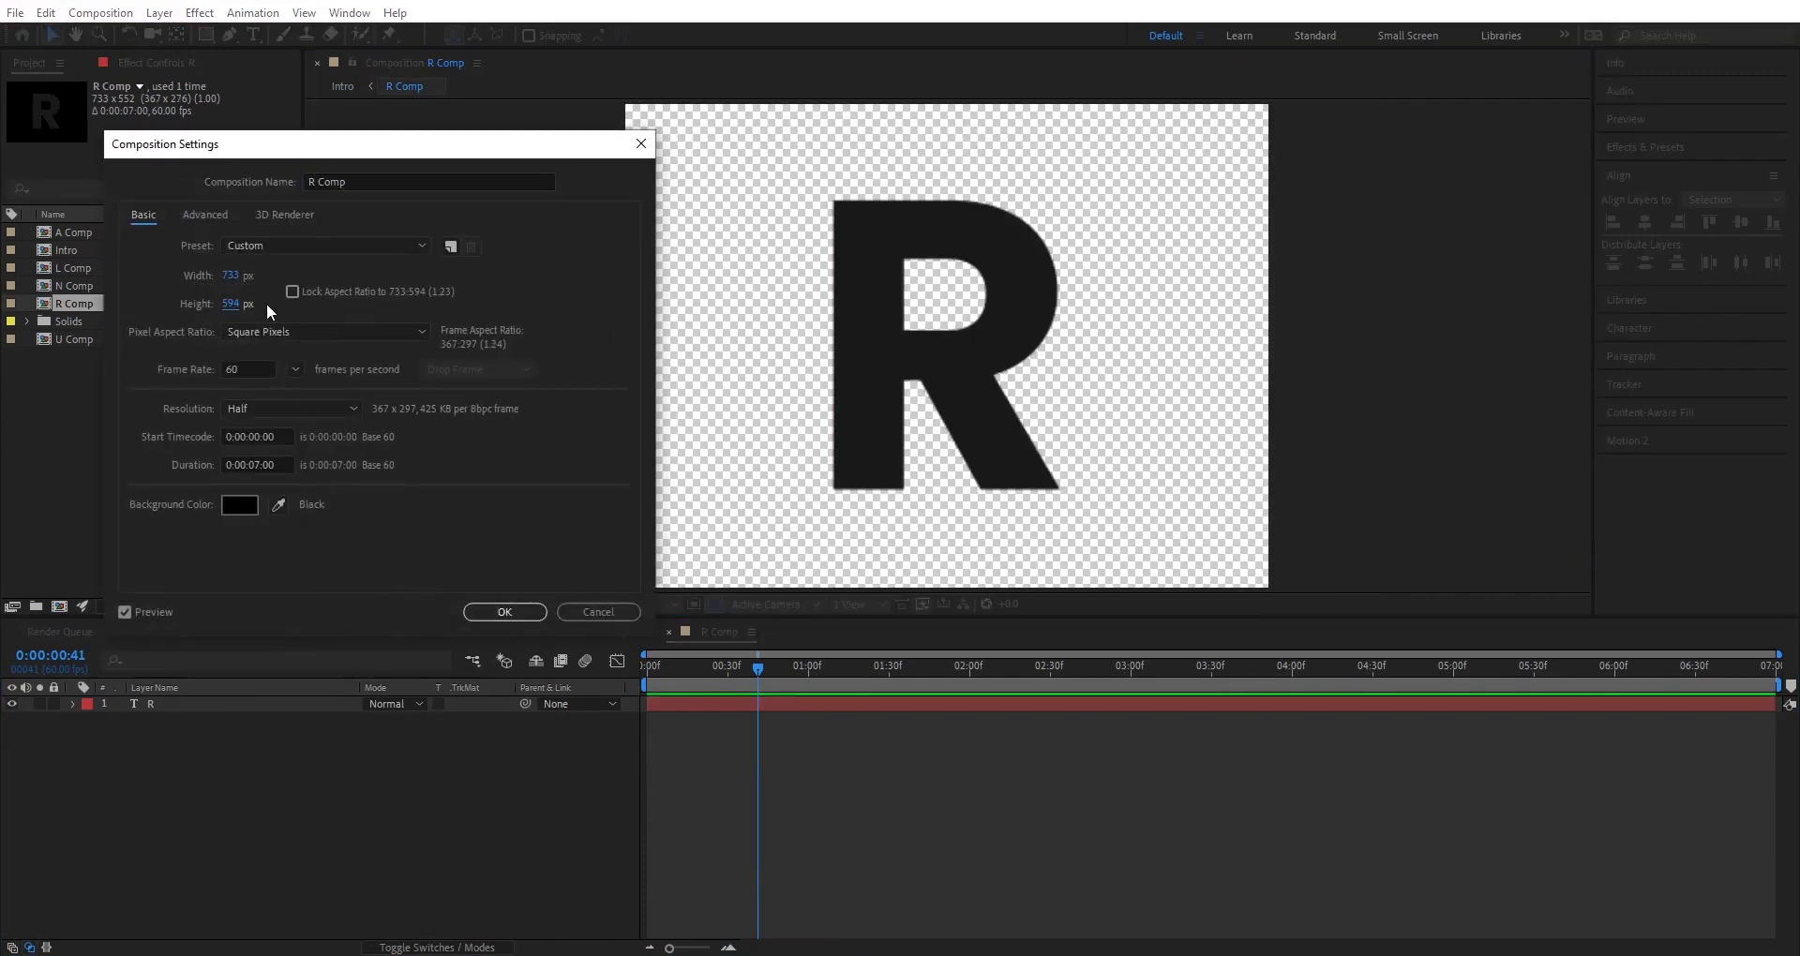
key(Return)
Duplicate the R text layer twice.
click(223, 703)
key(Return)
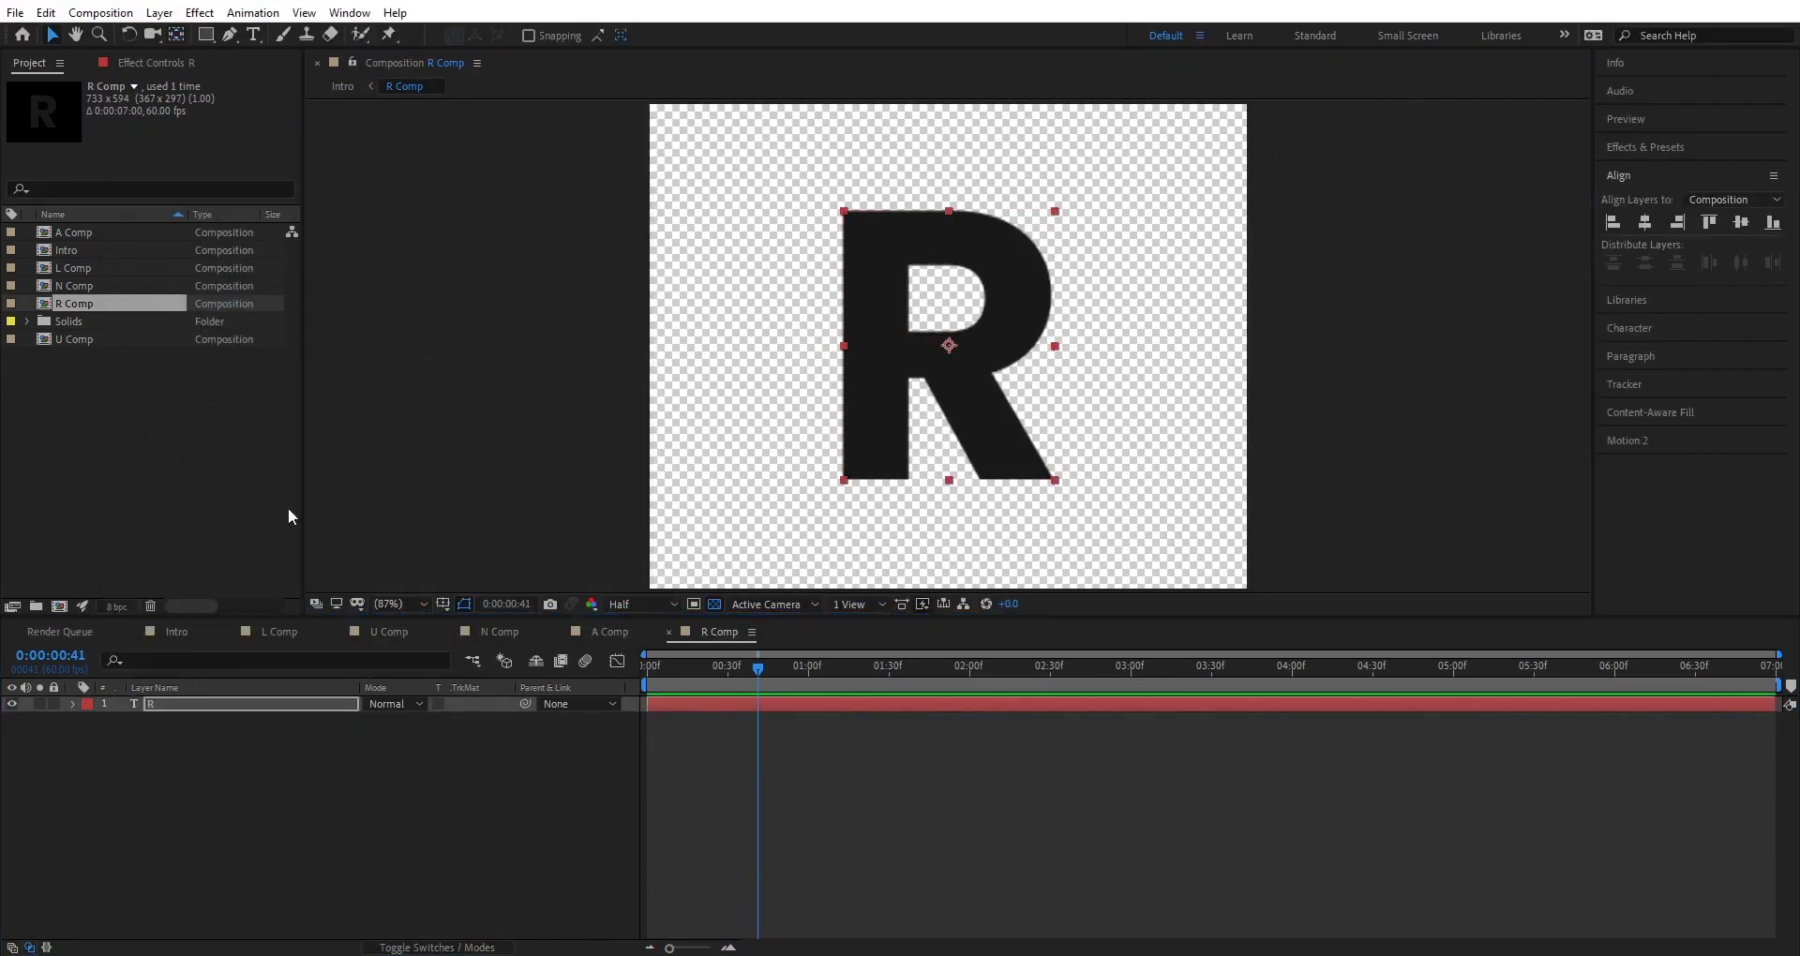
key(ctrl+d)
key(ctrl+d)
Draw a rectangular mask on the original layer R around the letter's left stem.
click(146, 736)
click(206, 37)
mouse_move(795, 189)
mouse_down()
mouse_move(935, 414)
mouse_move(909, 519)
mouse_up()
Draw rectangular masks around the R's upper bowl on layer R 2 and around its diagonal leg on layer R 3.
click(225, 721)
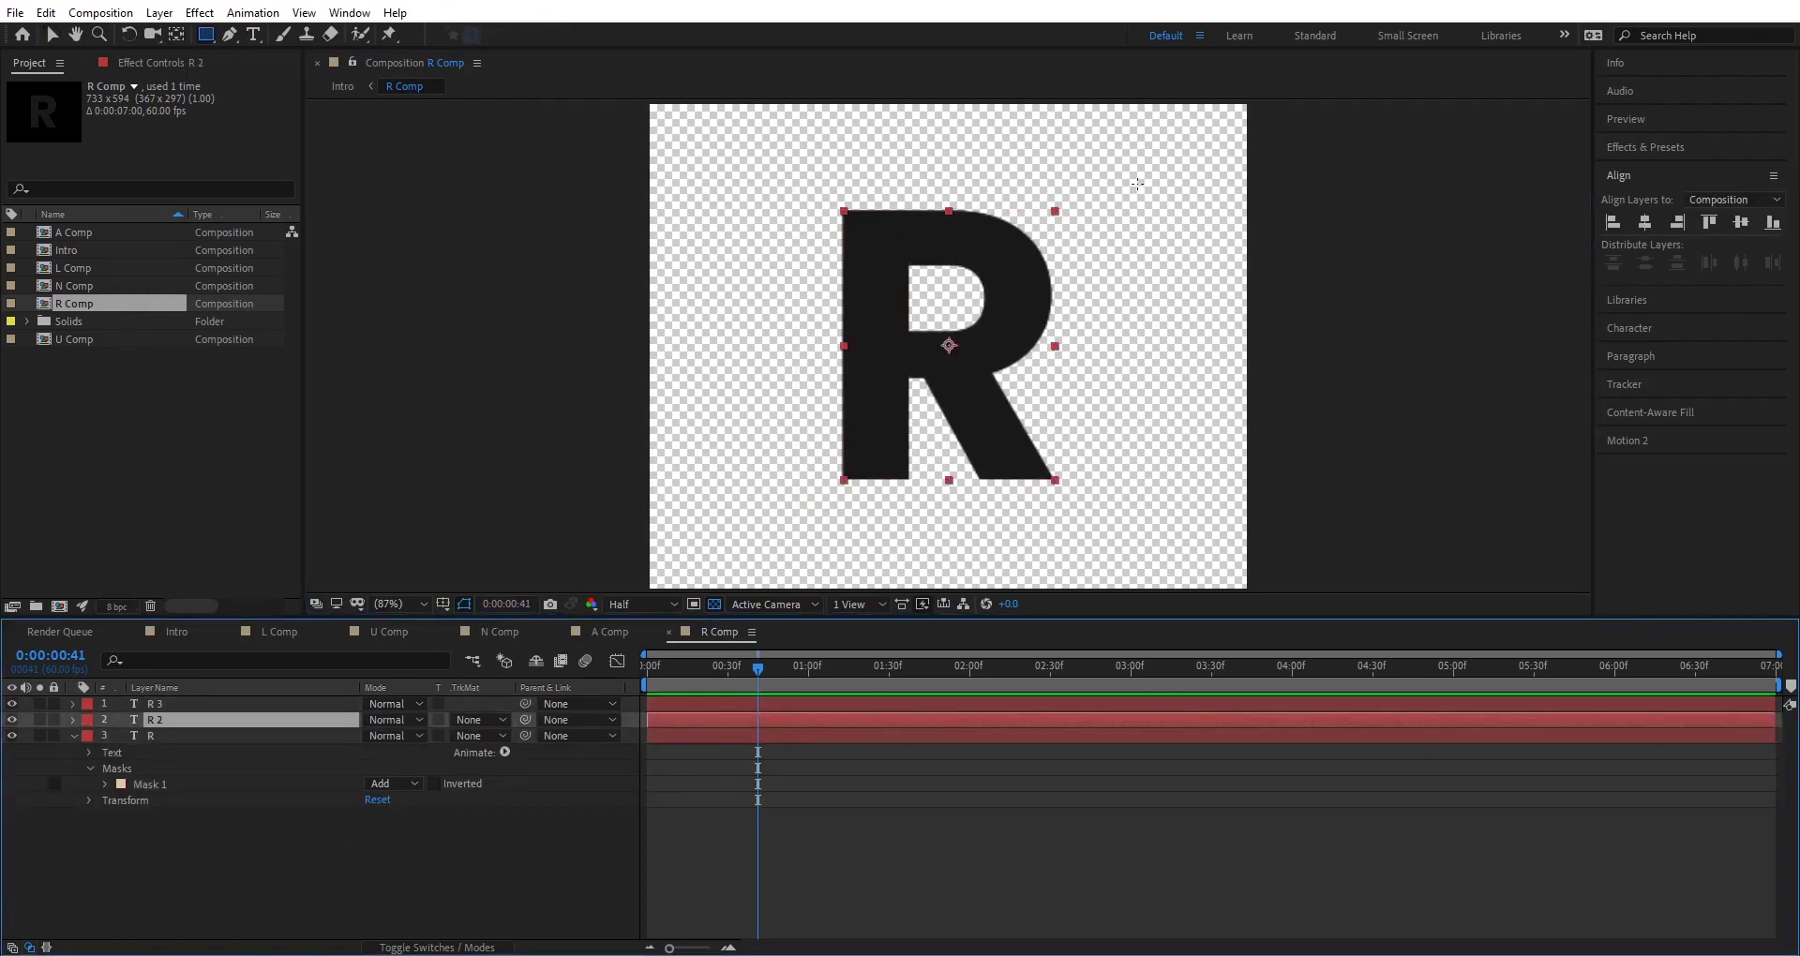
drag(1168, 185, 905, 377)
click(258, 705)
mouse_move(1127, 510)
mouse_down()
mouse_move(981, 459)
mouse_move(912, 374)
mouse_up()
Check the masks on layers R 2 and R 3, collapse the properties of all three R layers and select layer R.
click(189, 723)
click(197, 705)
key(v)
click(881, 554)
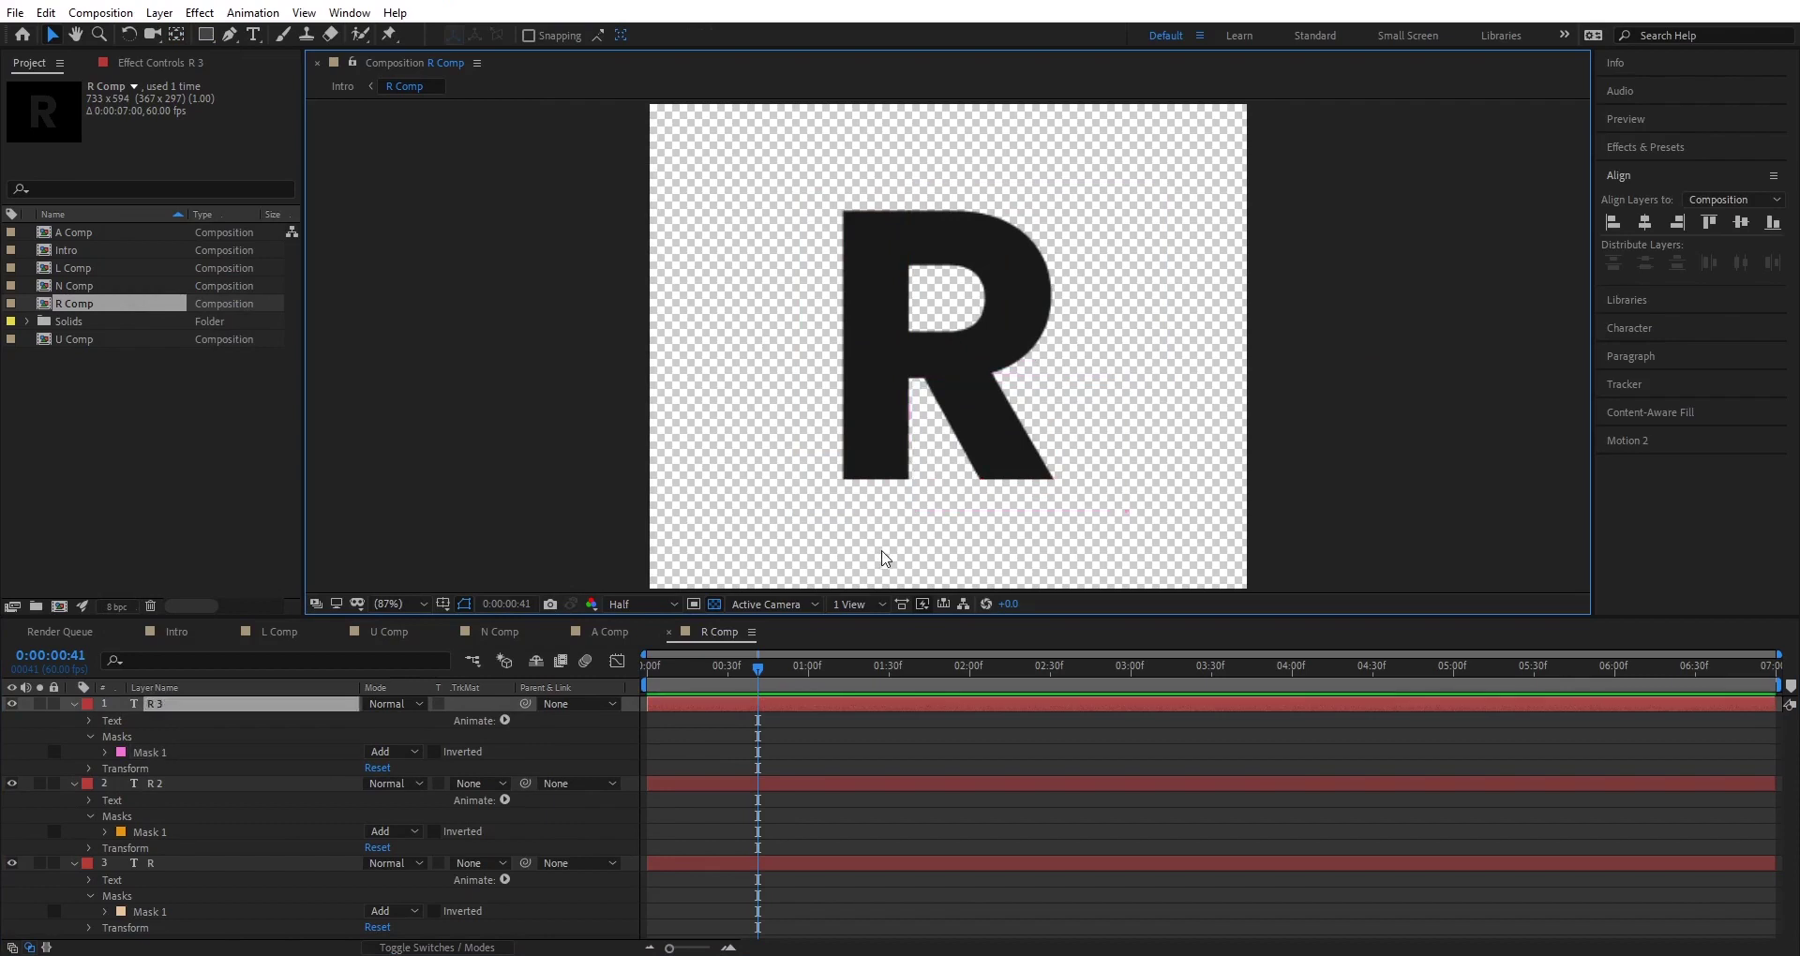
click(74, 703)
click(75, 720)
click(155, 736)
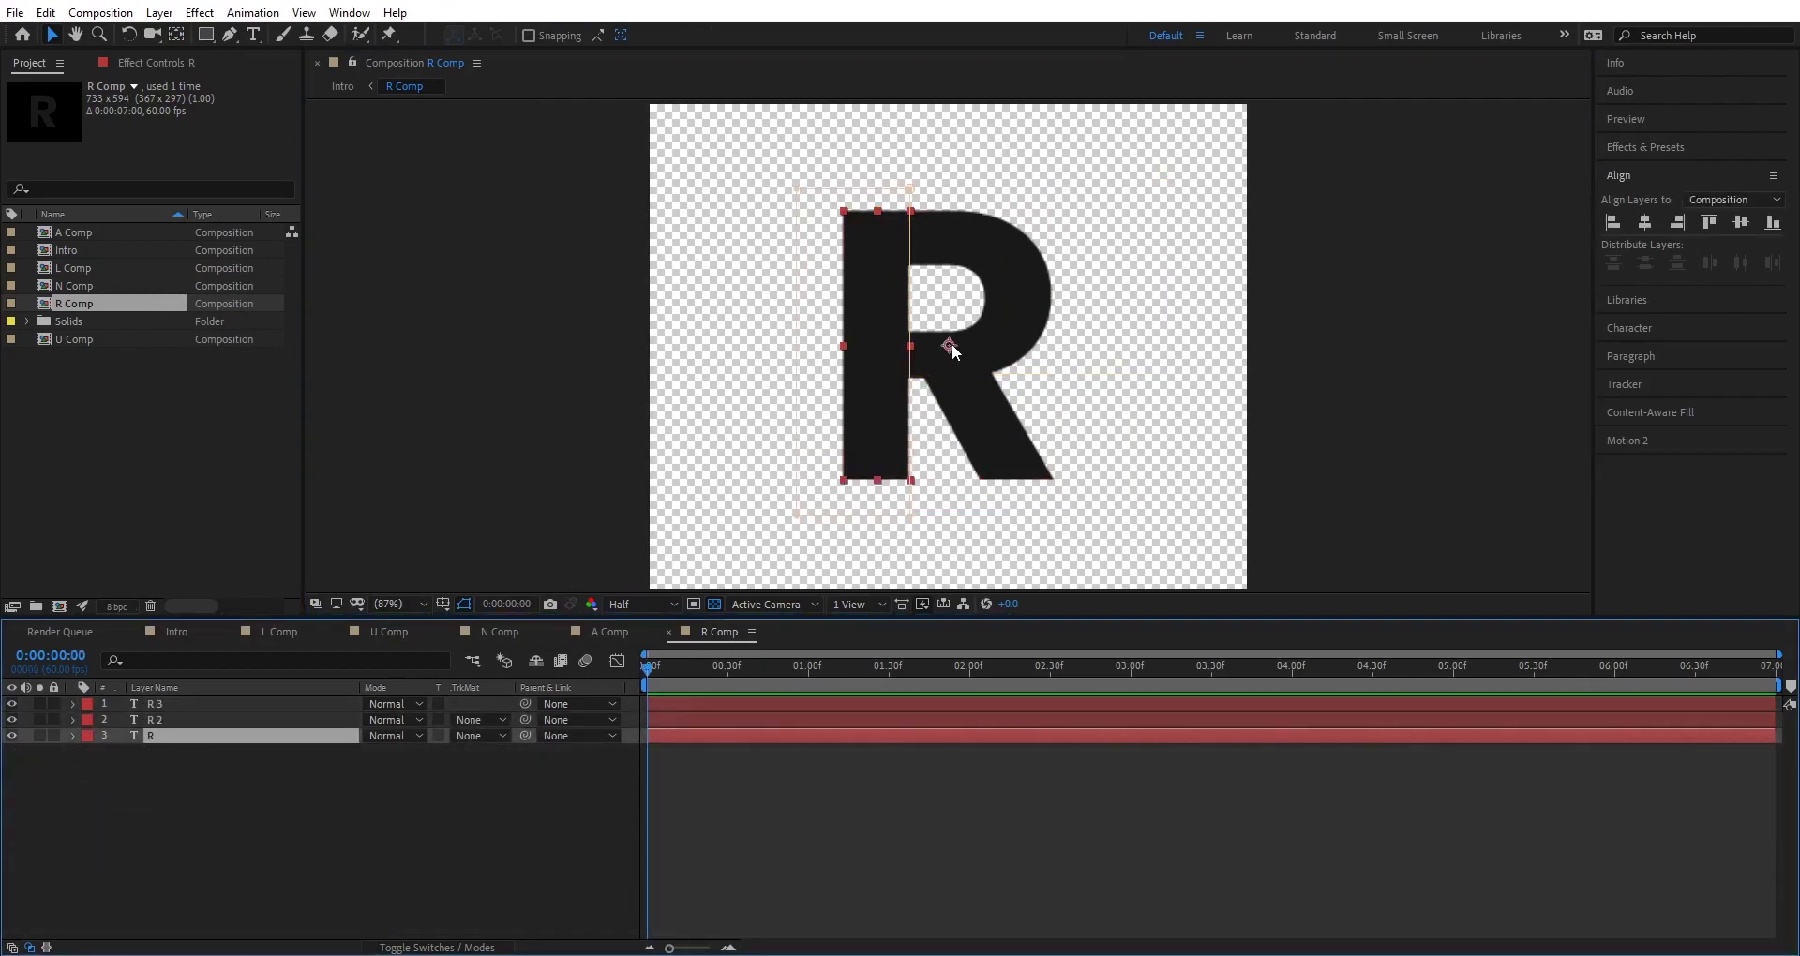
Place layer R's anchor point at the top of the stem and add Position and Scale keyframes at frame 30.
key(y)
drag(949, 345, 877, 213)
key(shift+Page_Down)
key(shift+Page_Down)
key(shift+Page_Down)
click(120, 752)
click(121, 768)
key(Home)
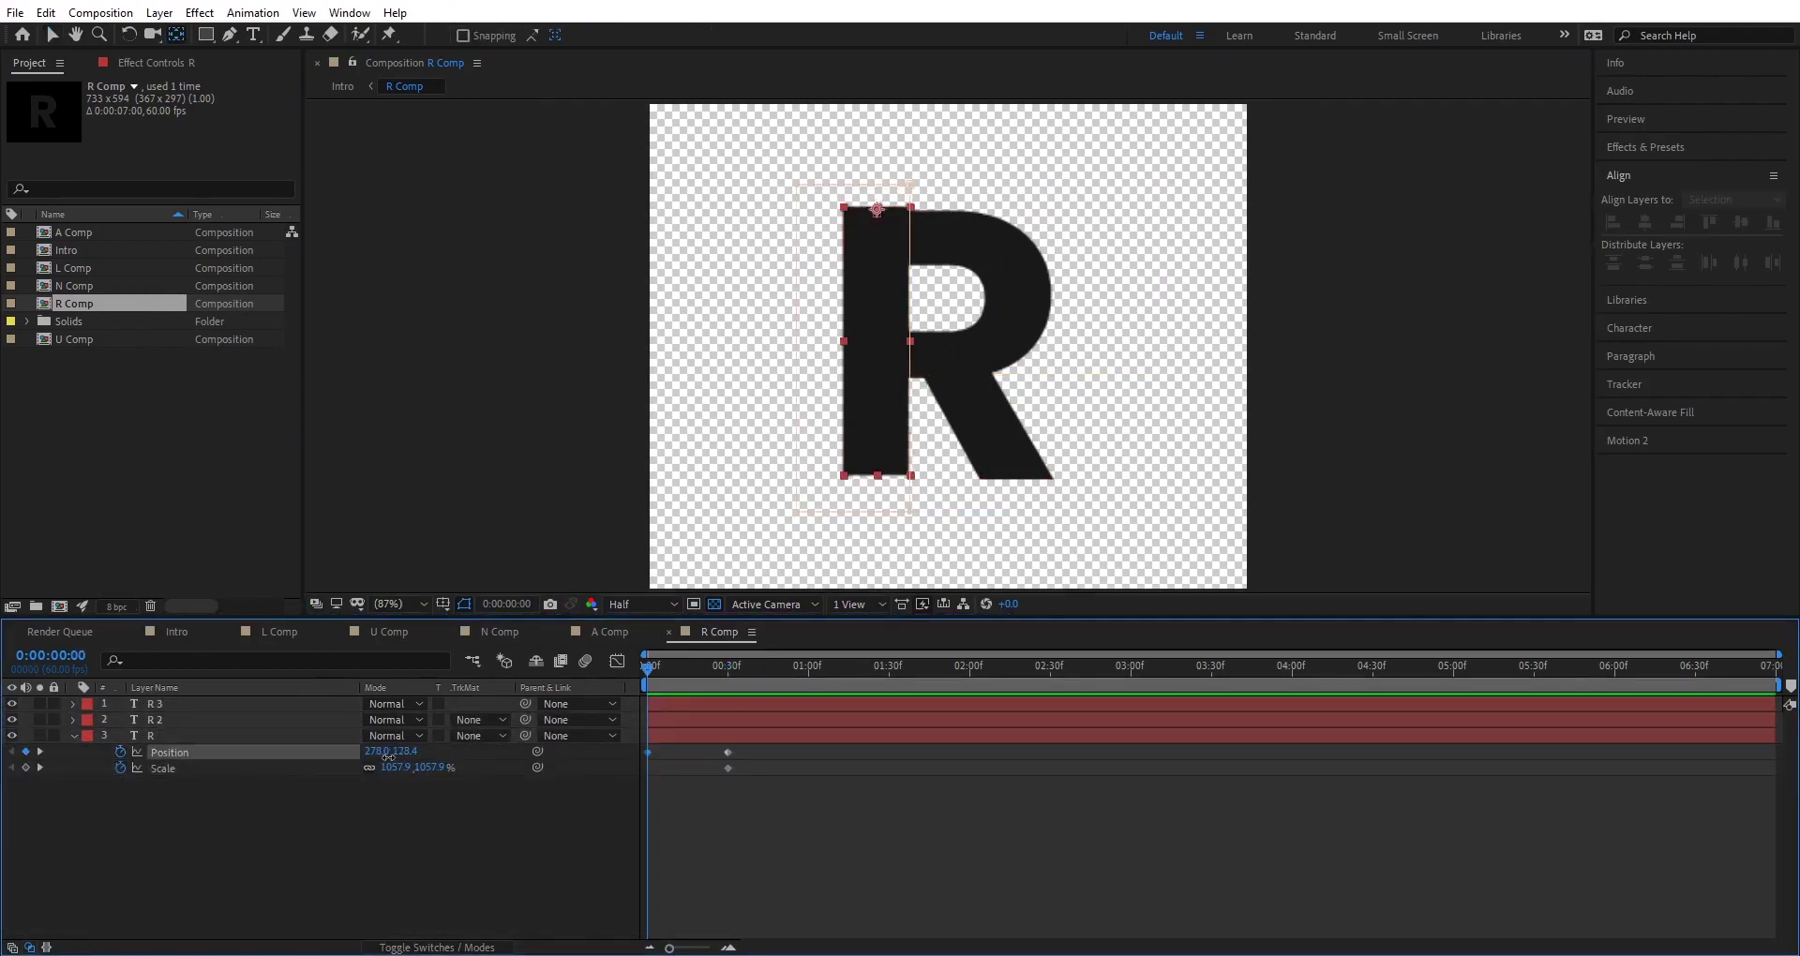
At the first frame, raise layer R's position, set its scale to 0, Easy Ease the keyframes and preview.
drag(403, 752, 294, 752)
click(430, 768)
text(0)
right_click(729, 768)
click(1013, 814)
click(855, 818)
key(space)
key(j)
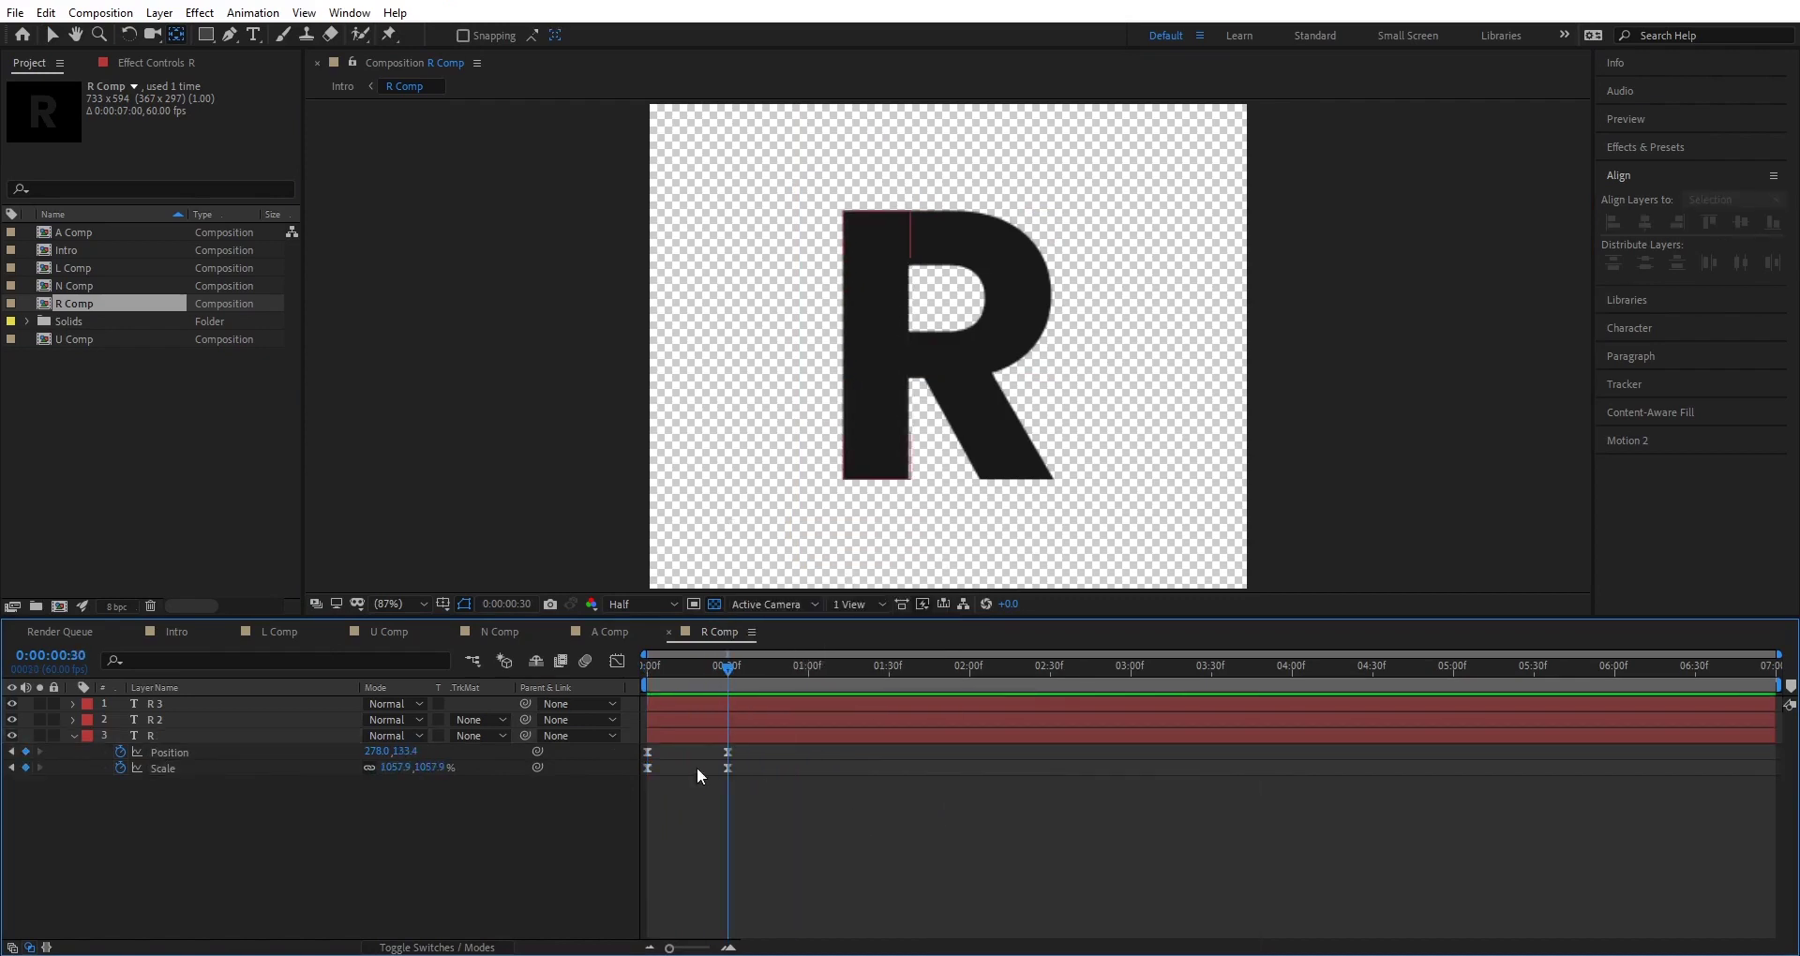
Replace layer R's first Scale keyframe with one that has unlinked dimensions and a height of 0, and scrub the reveal.
click(647, 769)
key(Delete)
key(Home)
click(357, 769)
click(368, 768)
click(430, 768)
text(0)
click(436, 825)
drag(649, 669, 706, 682)
Place layer R 2's anchor point at the bowl's left edge and add a Scale keyframe at frame 40.
click(713, 721)
key(s)
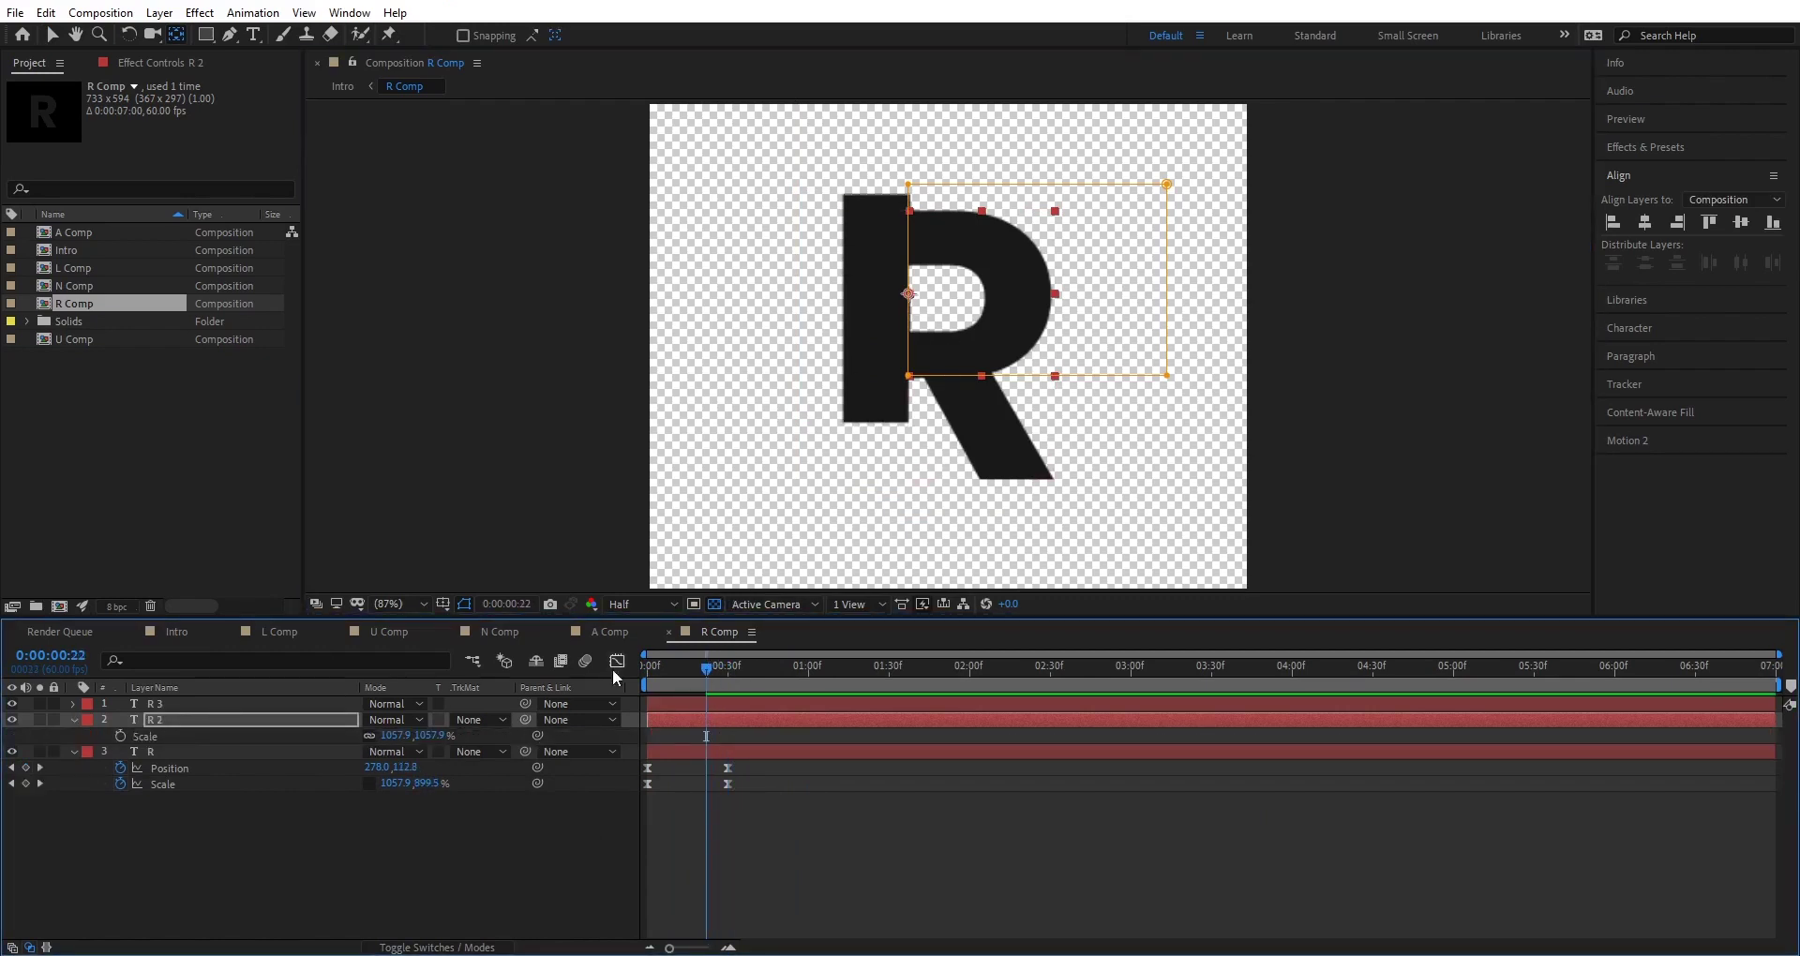
key(Page_Up)
key(Page_Up)
key(Page_Up)
key(Page_Down)
key(shift+Page_Down)
key(shift+Page_Down)
click(123, 736)
At frame 20, unlink layer R 2's scale and shrink its width, Easy Ease both Scale keyframes and scrub the reveal.
key(shift+Page_Up)
key(shift+Page_Up)
click(370, 737)
drag(384, 738, 259, 741)
drag(782, 734, 692, 740)
right_click(702, 737)
mouse_move(783, 725)
click(962, 786)
click(881, 835)
drag(701, 668, 752, 665)
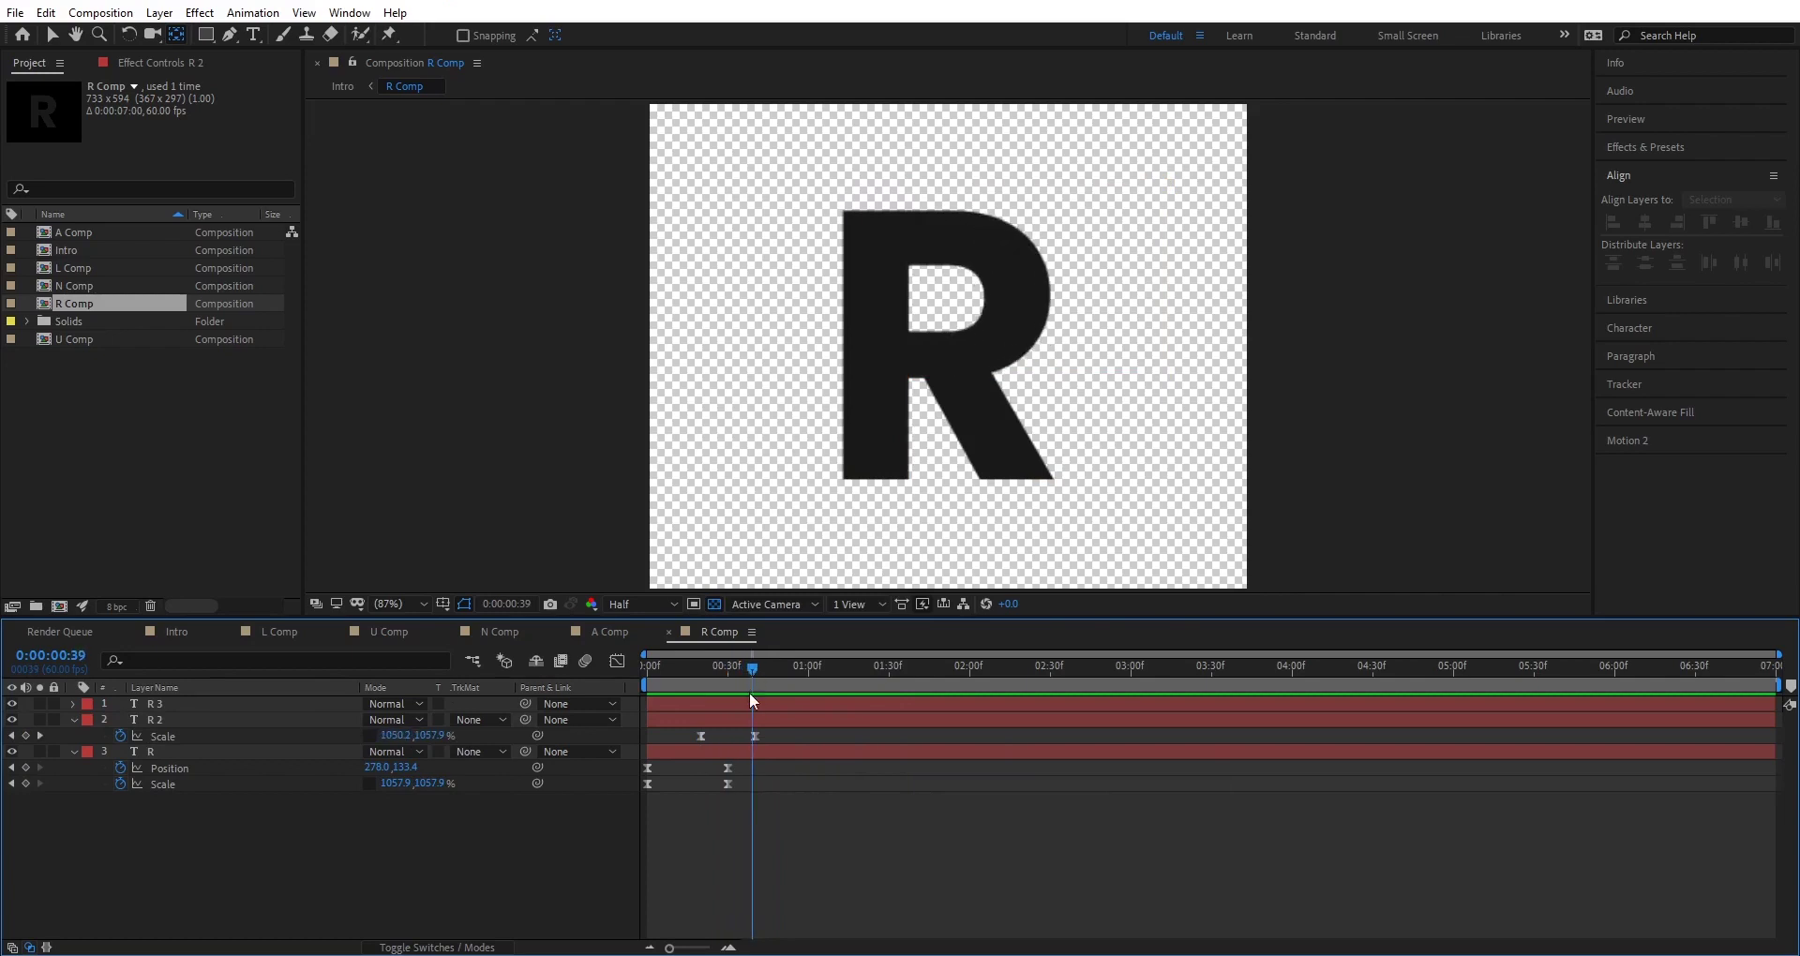
Place layer R 3's anchor point at the top of the diagonal leg and add a Scale keyframe at frame 59.
click(750, 703)
key(Return)
key(s)
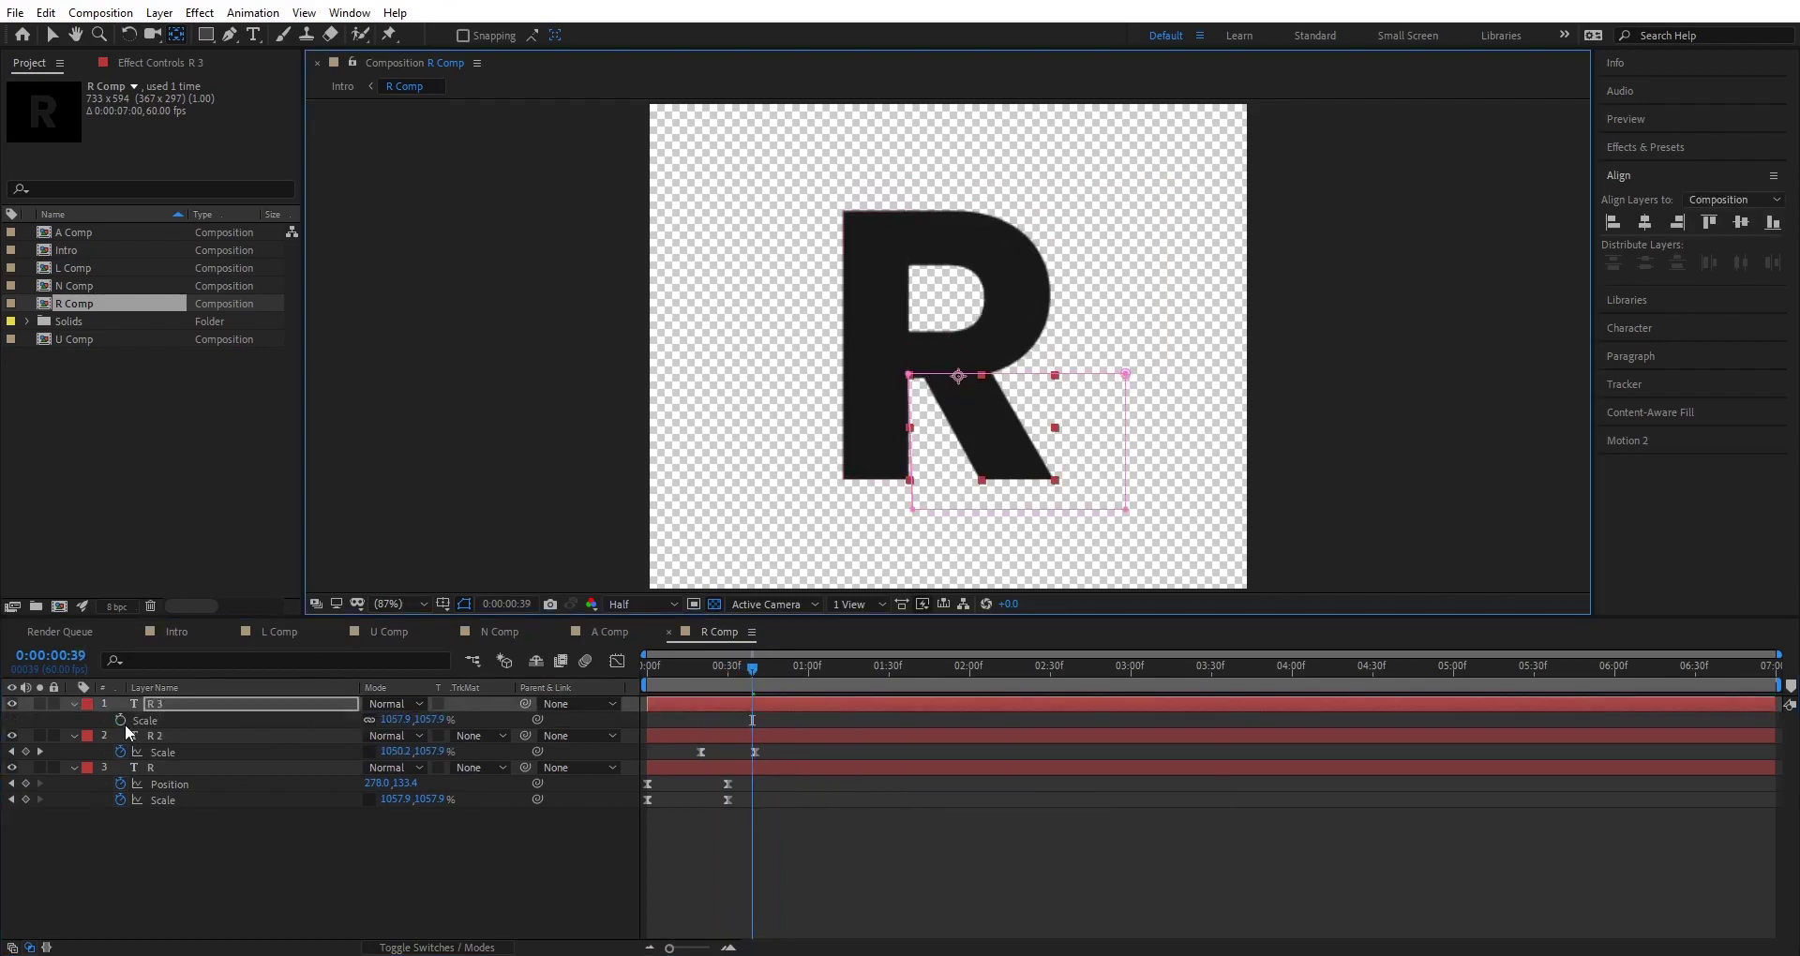
key(shift+Page_Down)
key(shift+Page_Down)
click(120, 722)
Set layer R 3's unlinked scale height to 0 at frame 39 and Easy Ease both Scale keyframes.
key(shift+Page_Up)
click(431, 720)
text(0)
click(454, 849)
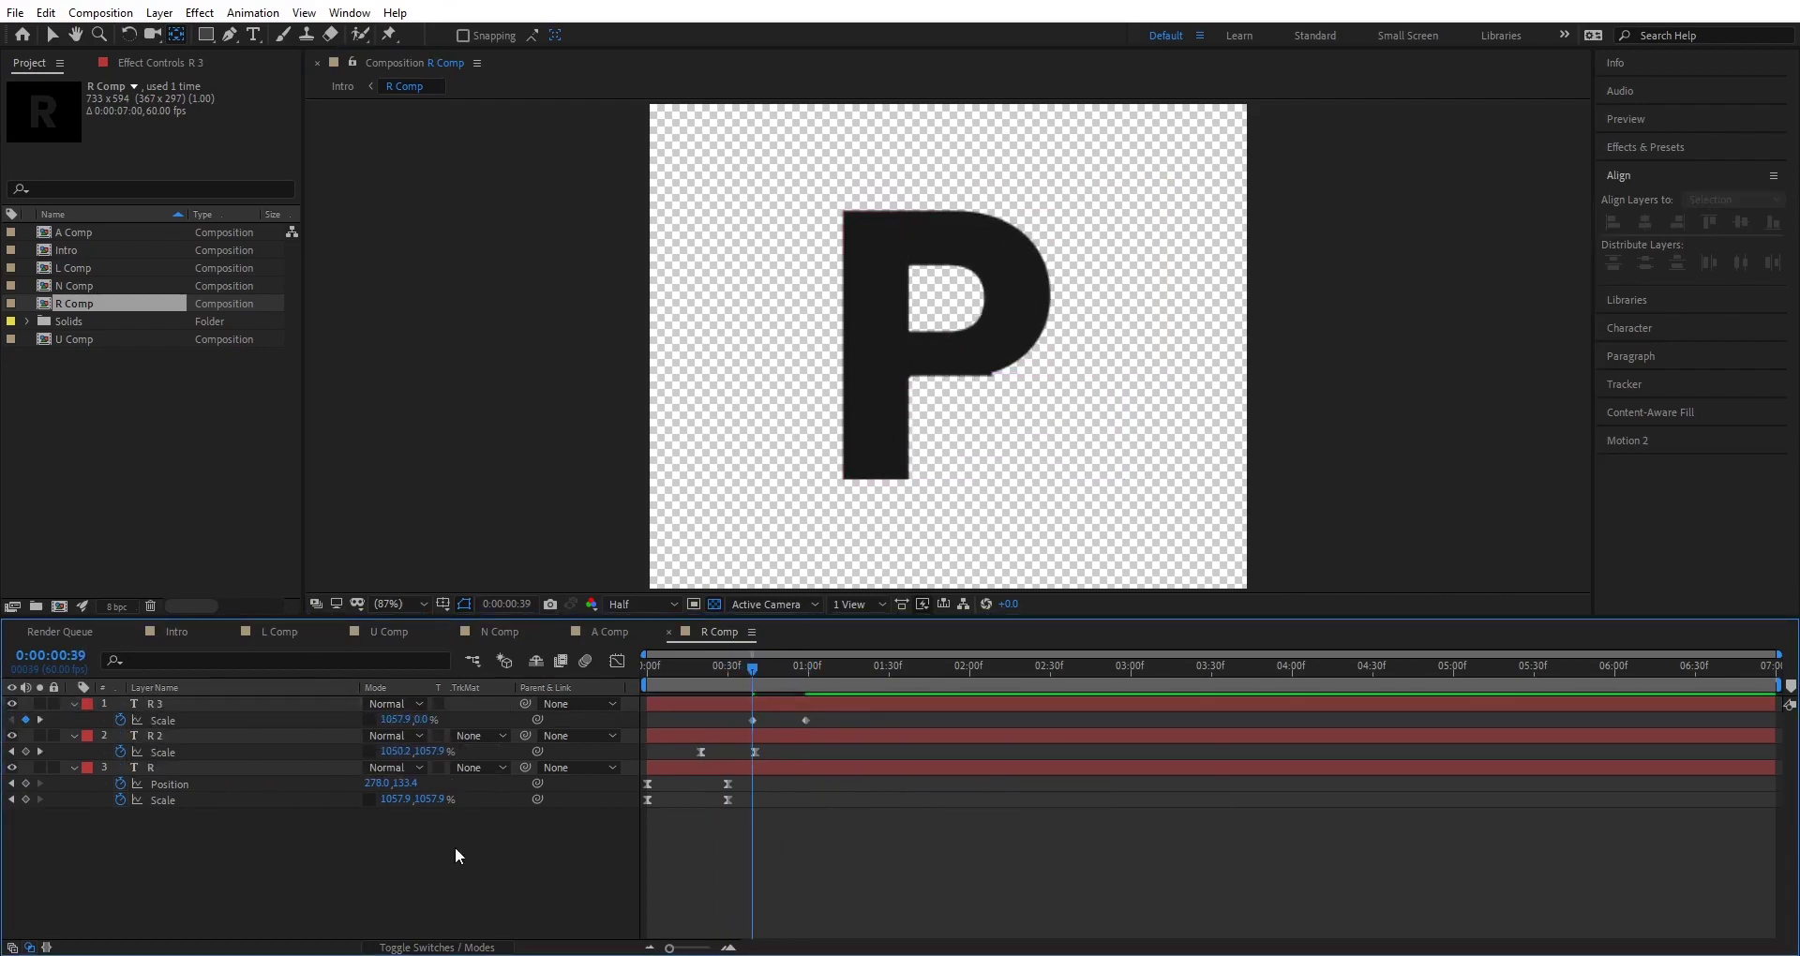
right_click(751, 721)
drag(831, 727, 757, 677)
click(1011, 770)
click(900, 844)
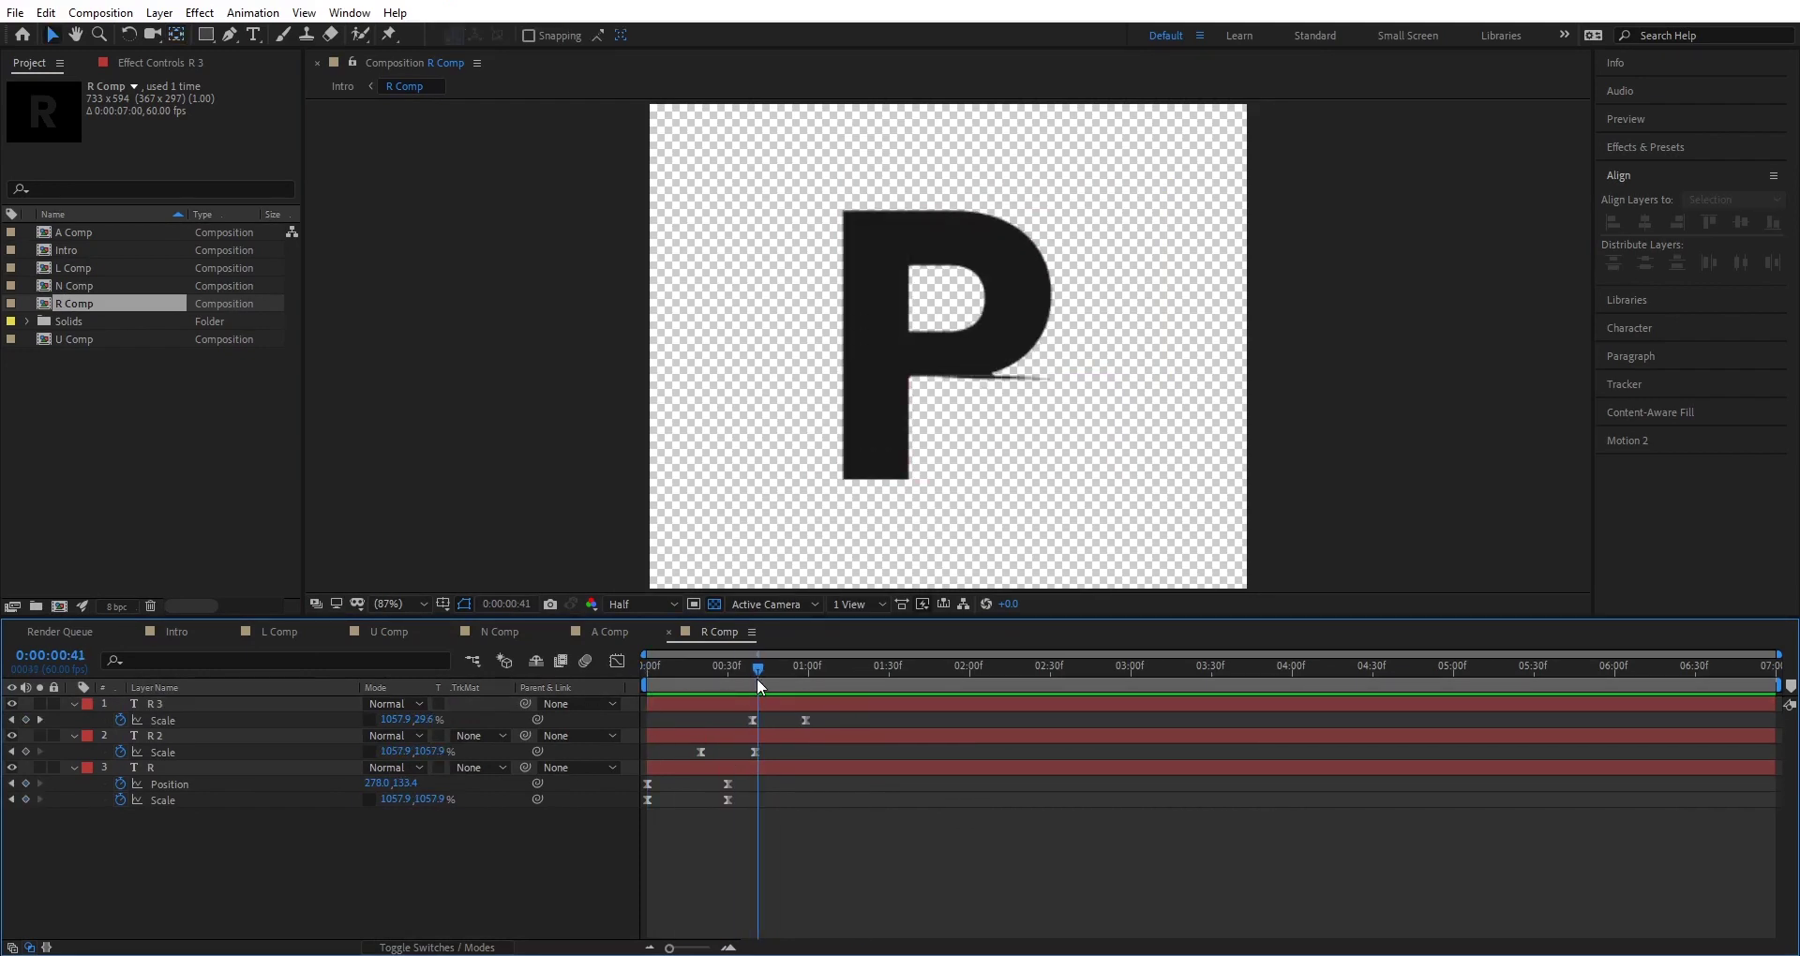
Reduce layer R 3's starting scale to 438.9, 7.7% and keep that keyframe at frame 39.
click(771, 705)
drag(406, 722, 265, 731)
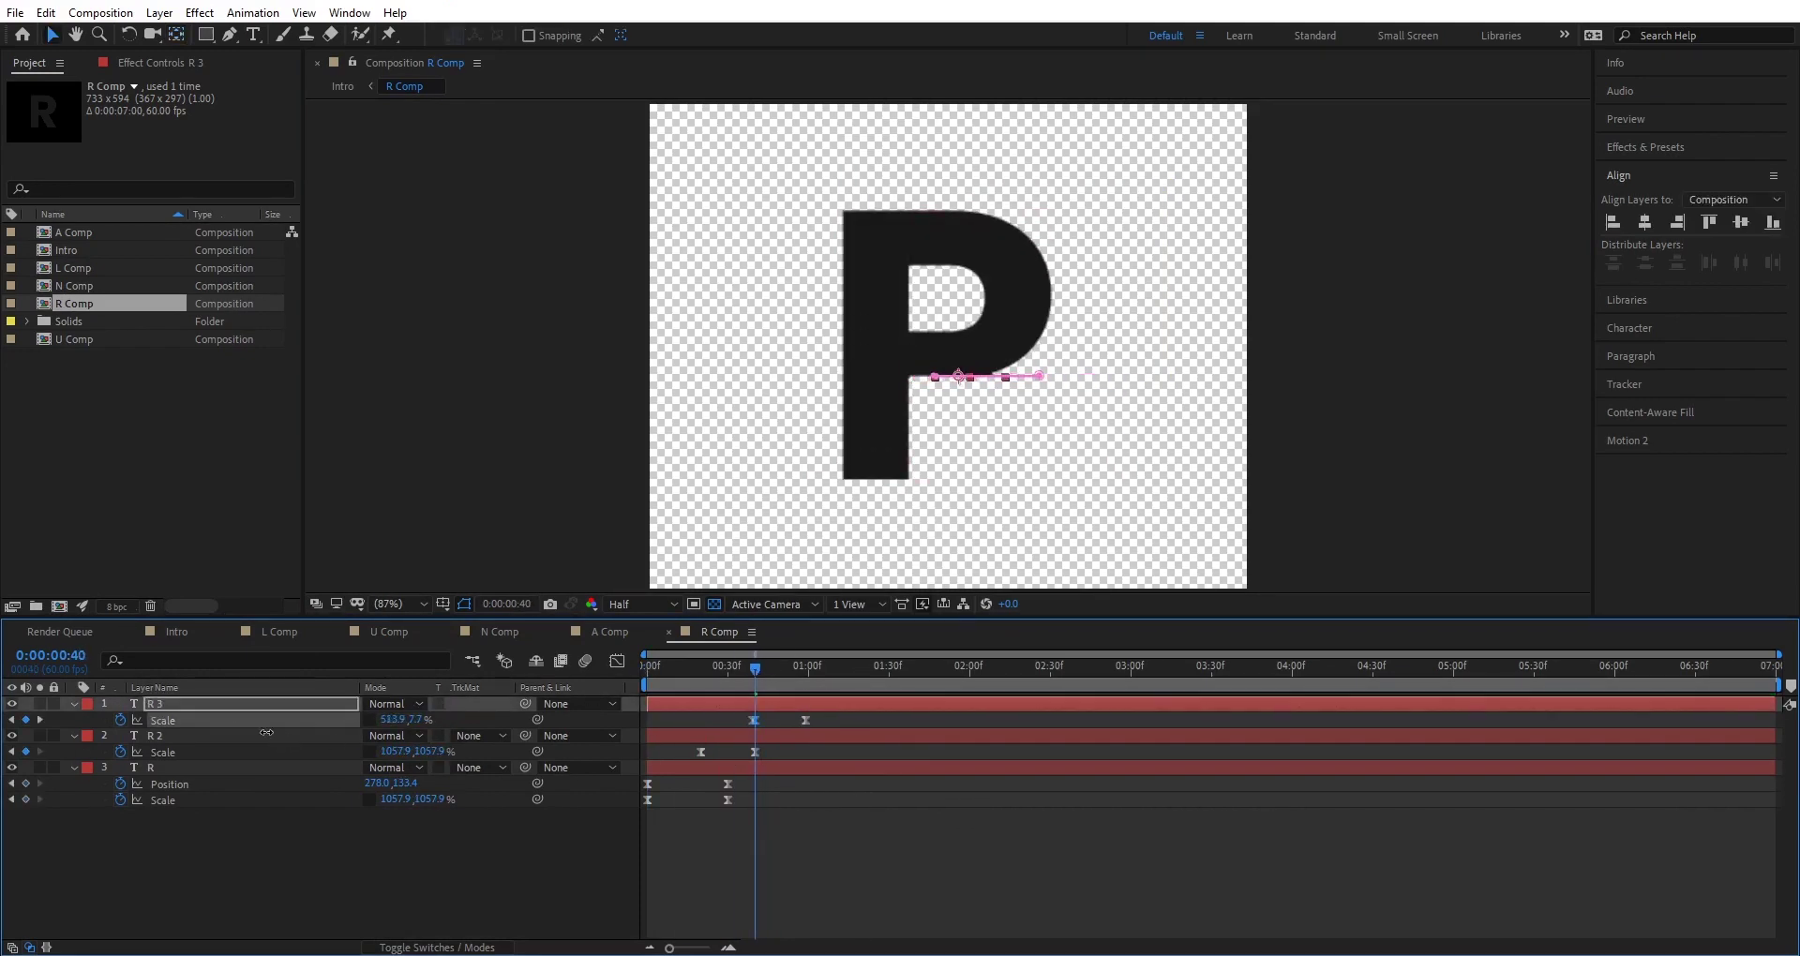
drag(783, 668, 828, 669)
click(729, 948)
click(729, 948)
drag(961, 721, 1164, 716)
drag(1064, 689, 948, 684)
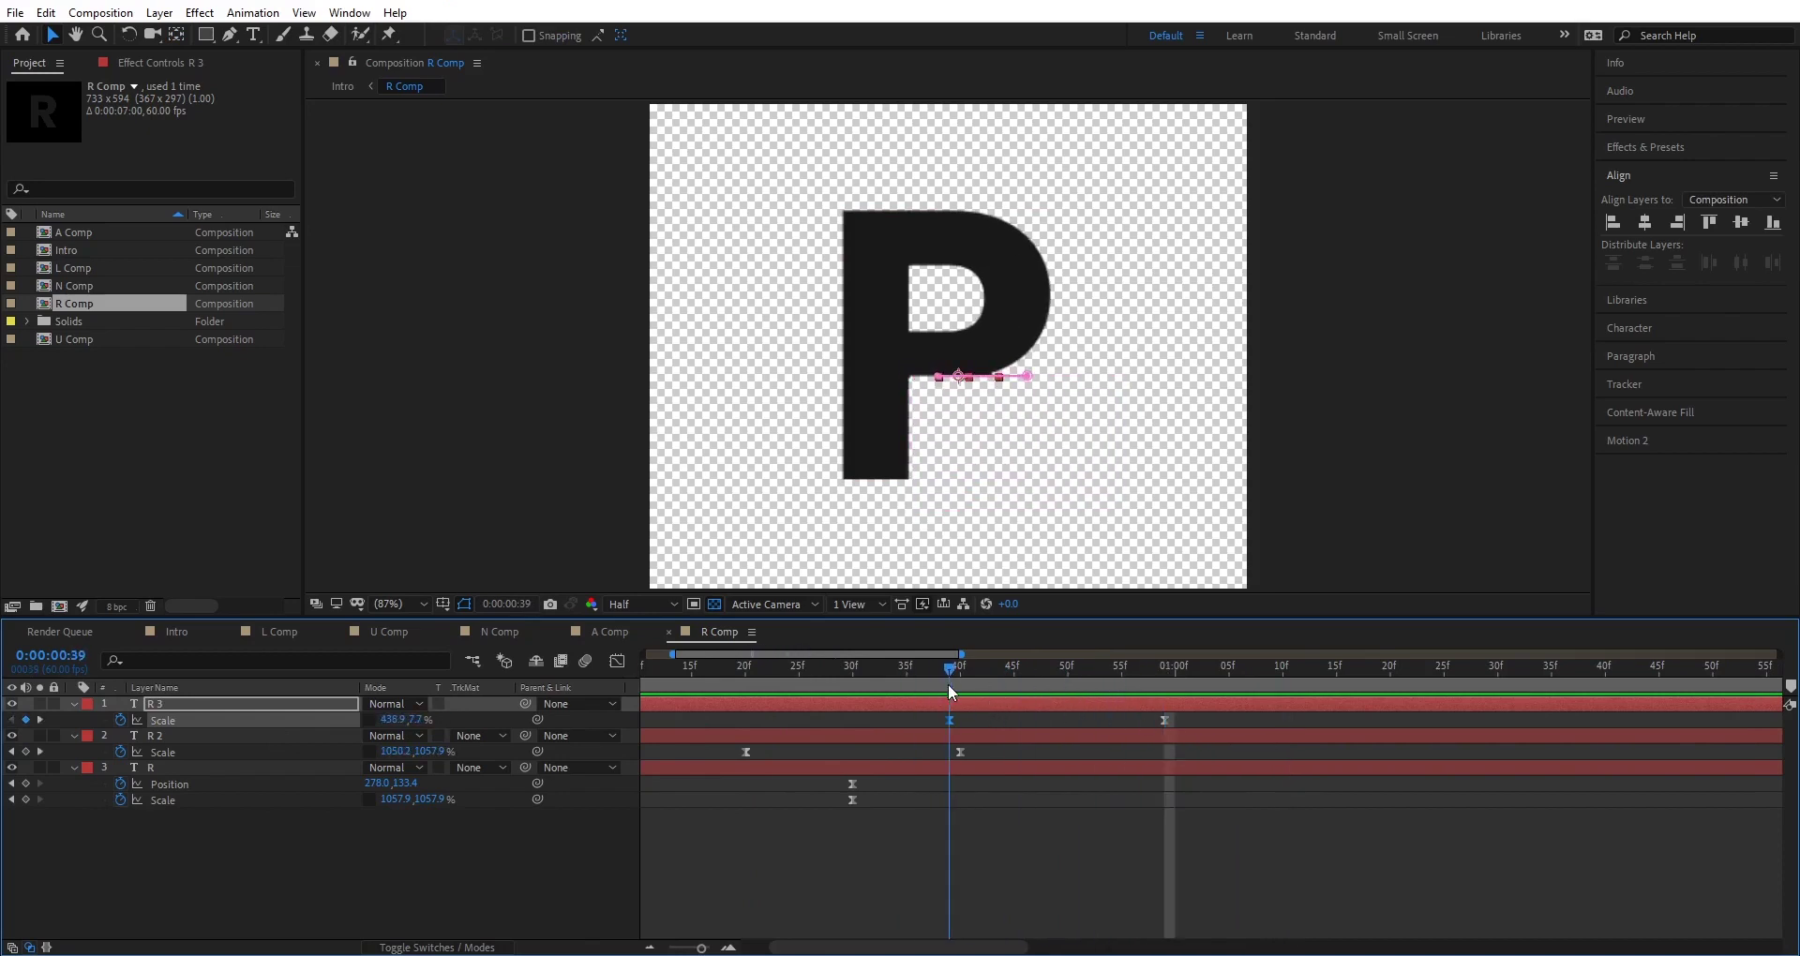
Adjust the adjoining mask edges of layers R 2 and R 3 to close the gap between the bowl and the leg.
click(957, 736)
drag(1016, 373, 1036, 376)
click(980, 840)
drag(966, 669, 1189, 672)
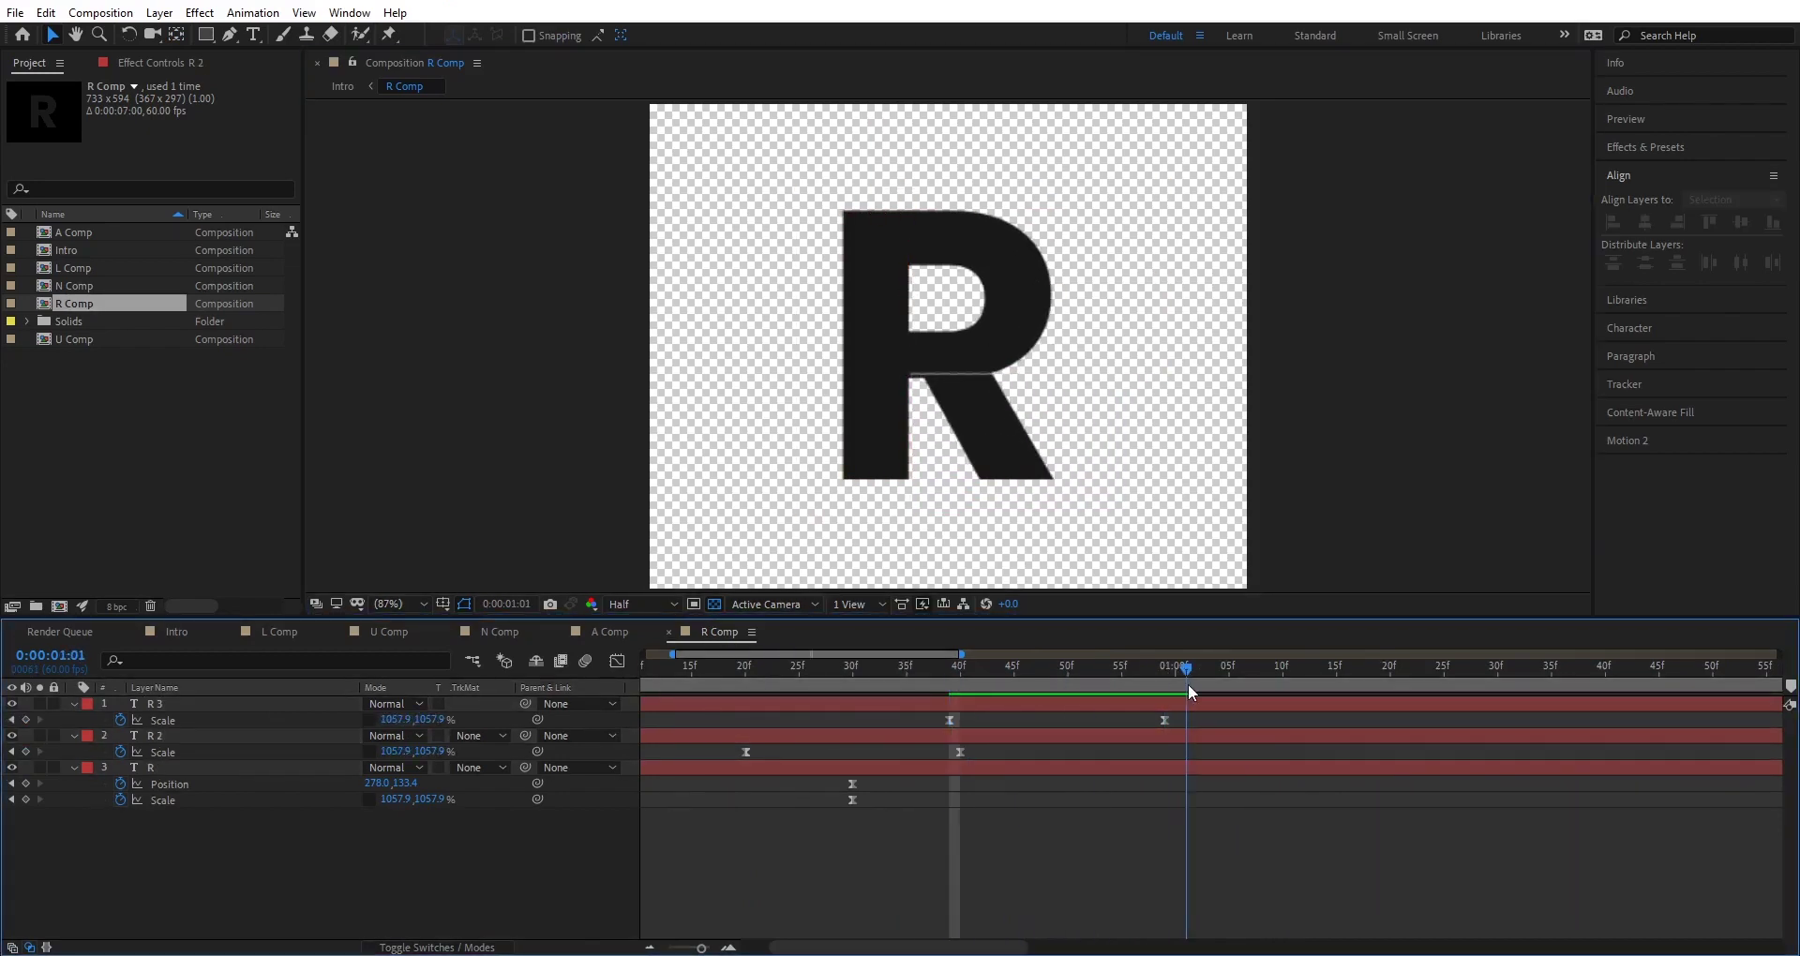
click(927, 437)
click(1027, 839)
click(1048, 705)
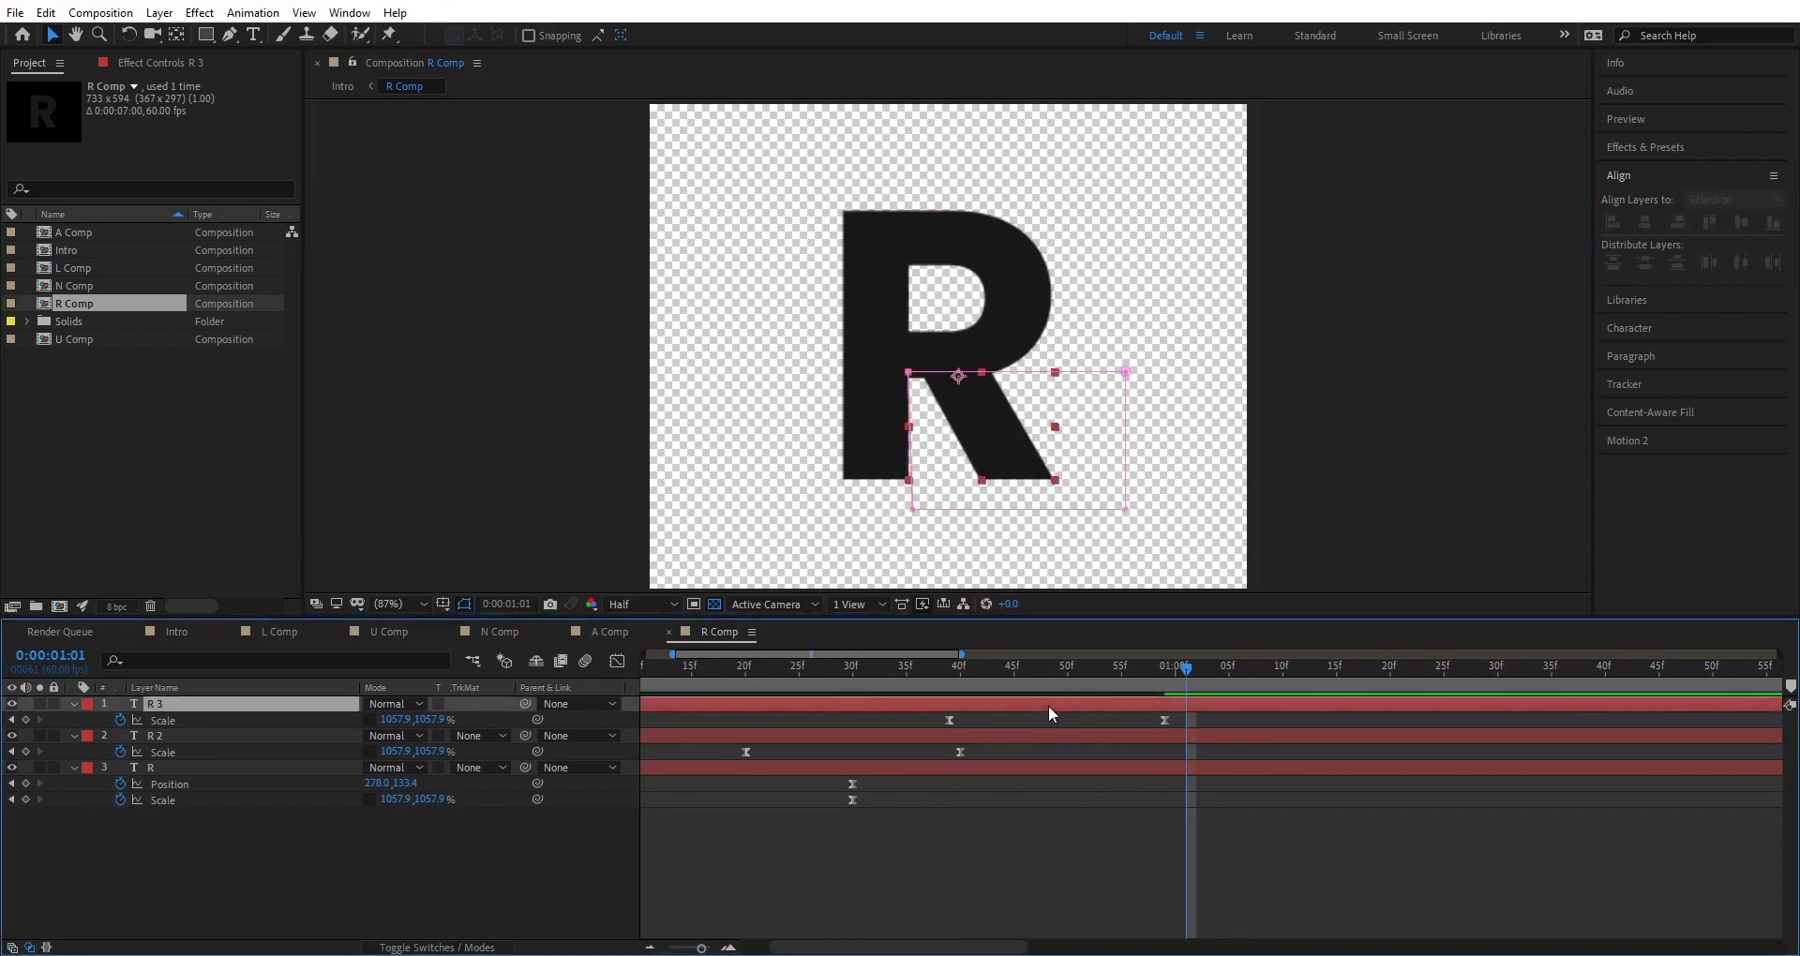
Refine layer R 3's mask points where the leg meets the bowl and stem, and scrub through the leg's reveal.
double_click(1018, 374)
click(1008, 840)
drag(1003, 671, 1100, 706)
click(1131, 704)
click(971, 383)
click(1050, 839)
double_click(1004, 437)
click(1107, 704)
key(v)
drag(917, 428, 923, 429)
drag(1100, 672, 1196, 684)
Return to the Intro composition and make the A, N, U and L comps visible.
click(176, 633)
drag(13, 720, 12, 768)
click(170, 704)
click(289, 823)
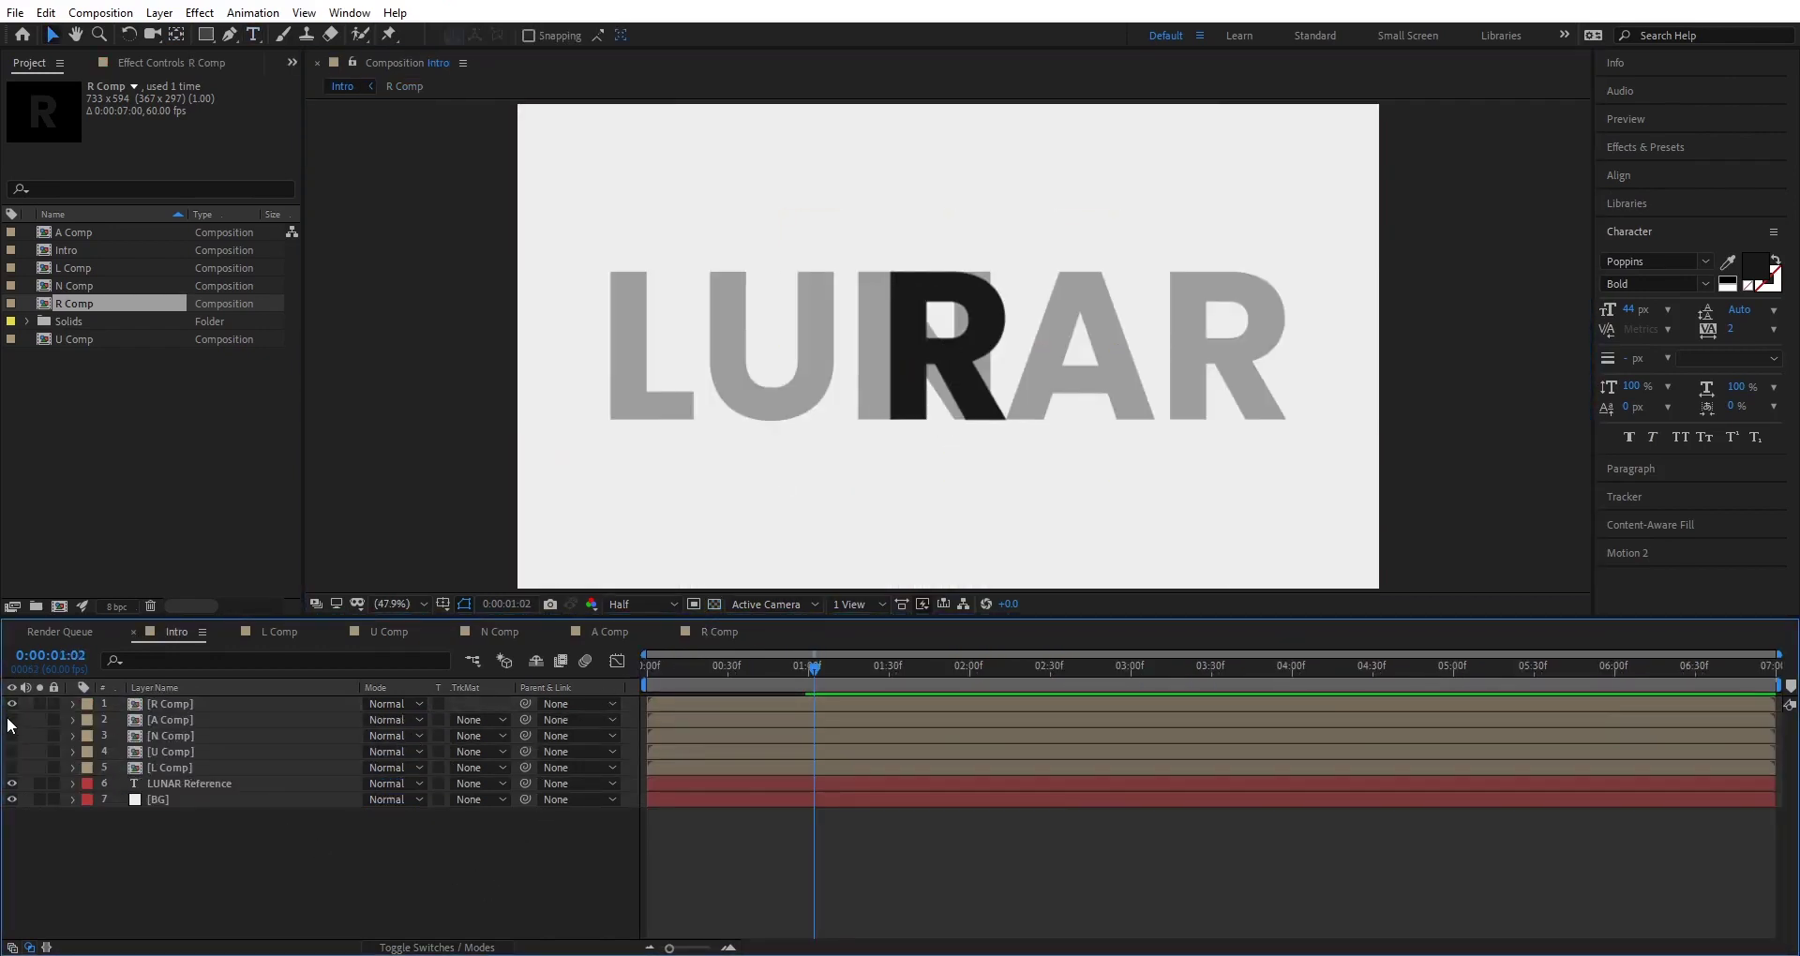
drag(10, 725, 11, 768)
Move the L Comp and U Comp onto their matching letters in the LUNAR reference text.
click(183, 768)
drag(949, 408, 654, 423)
click(191, 751)
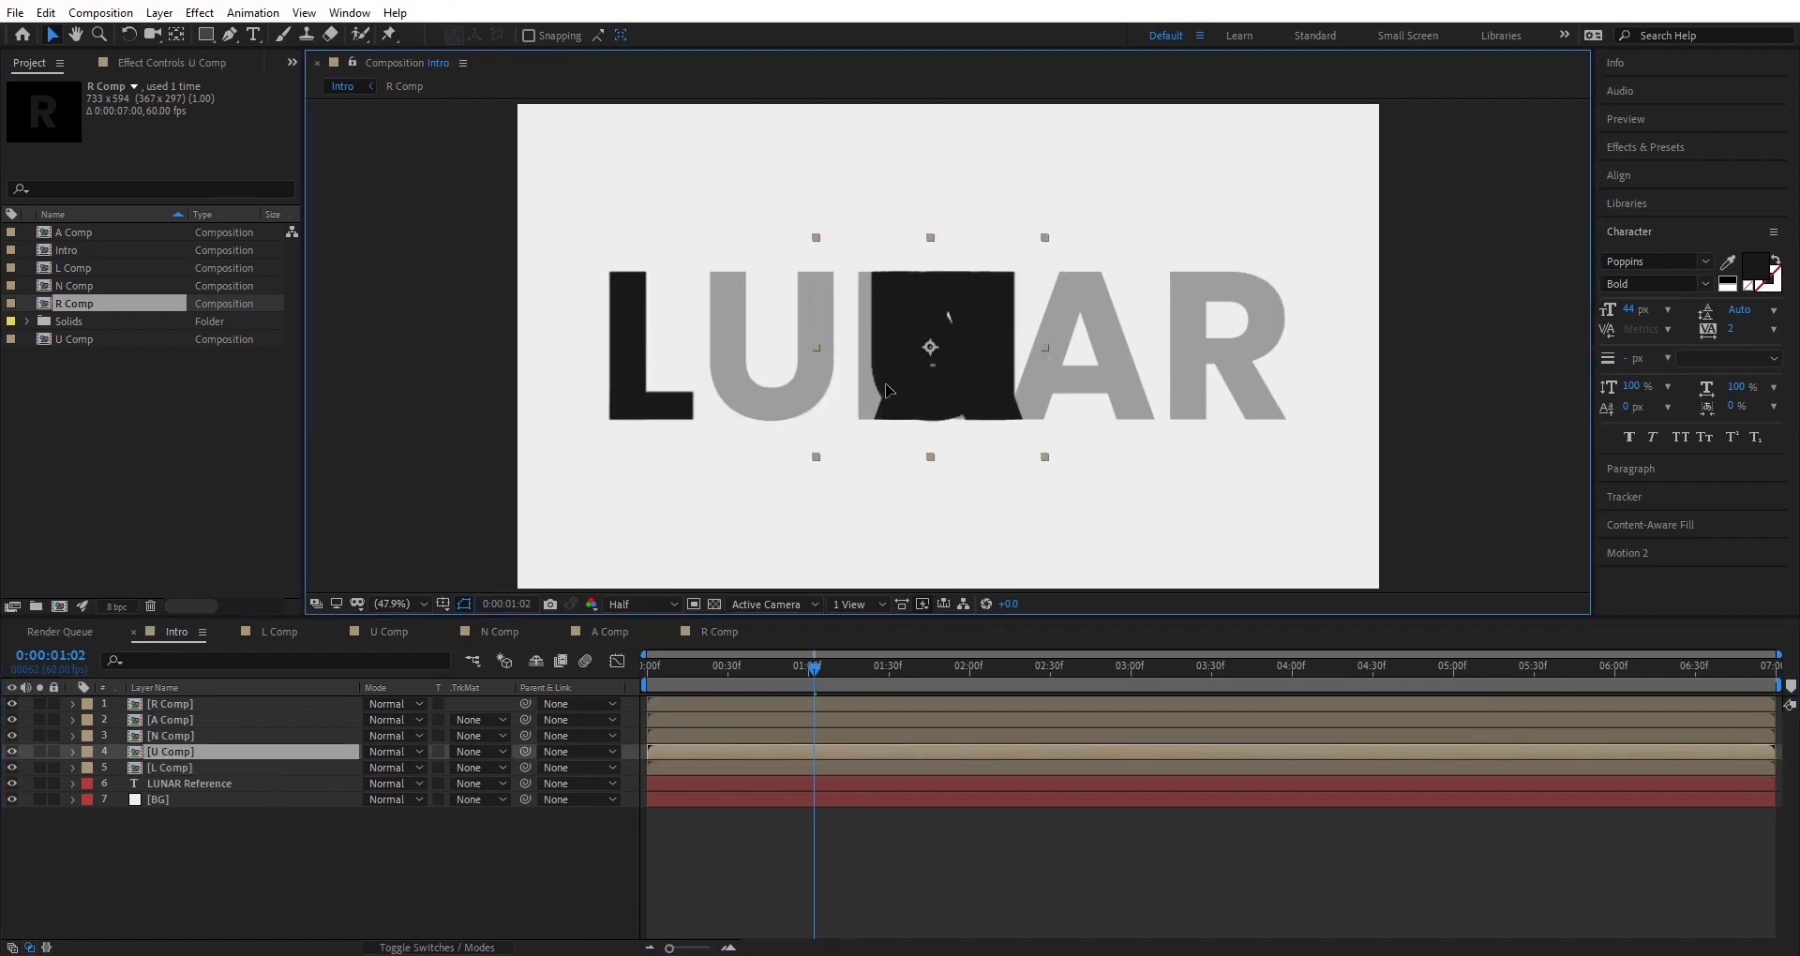
drag(929, 391, 750, 391)
Move the R, A and N comps onto their matching letters in the LUNAR reference text.
click(174, 736)
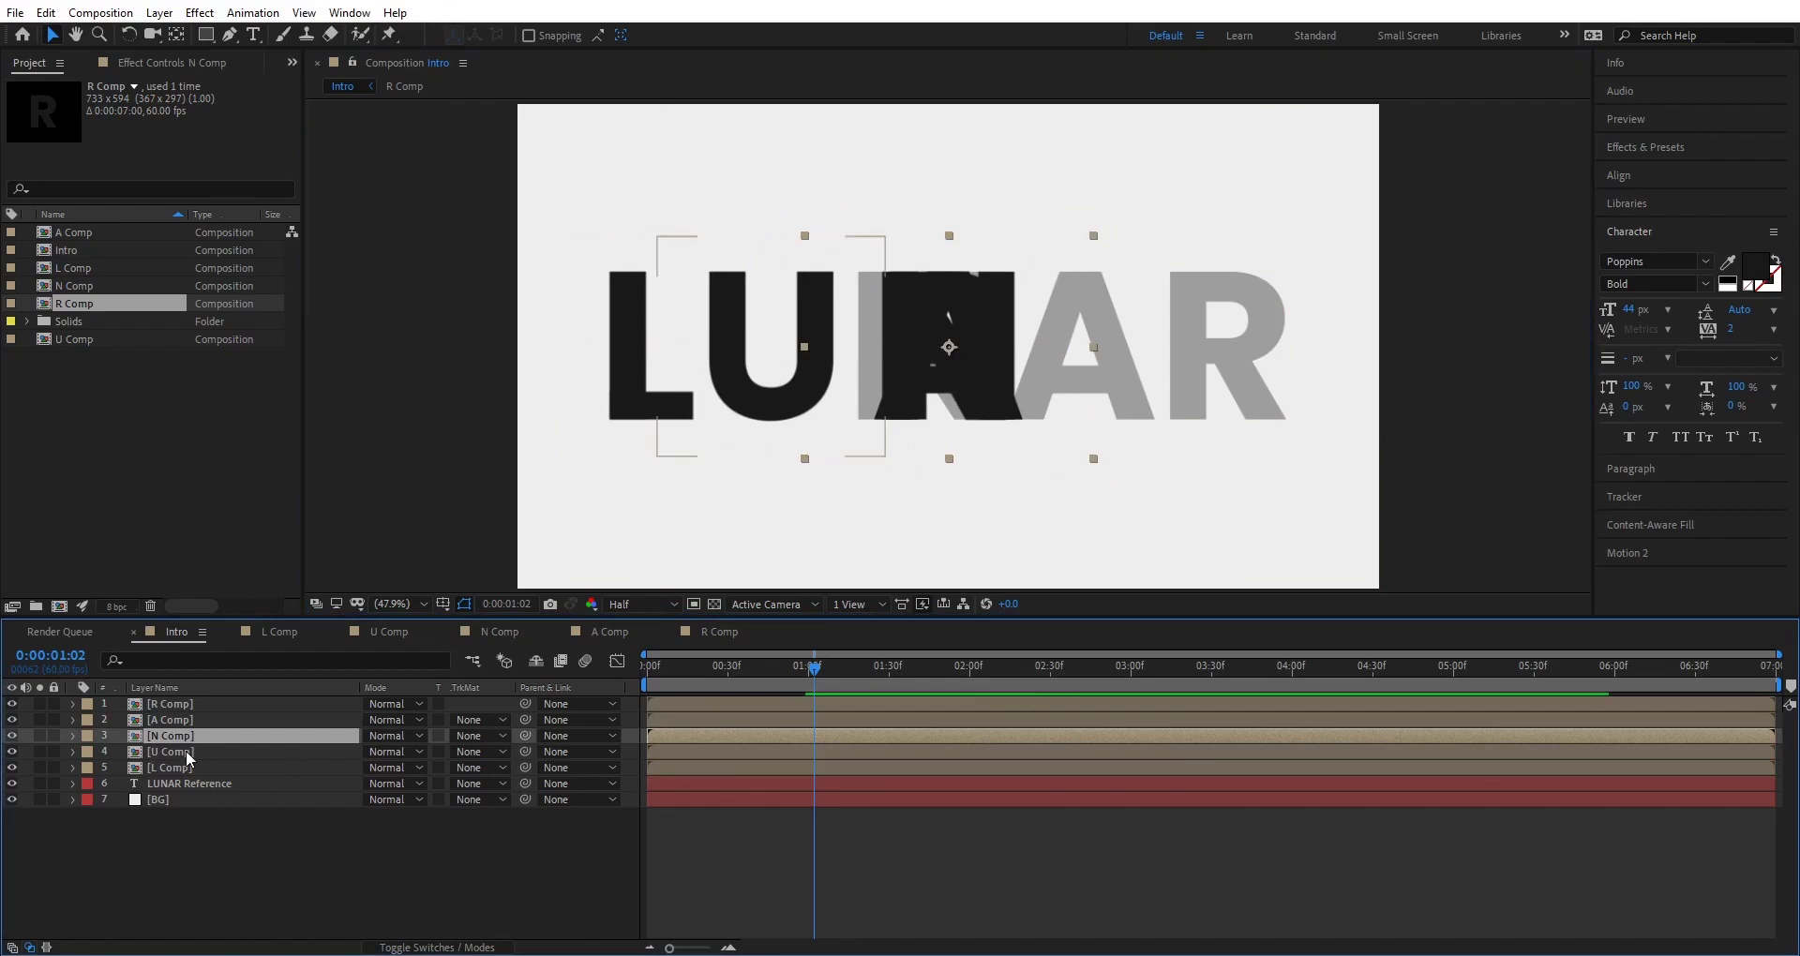
click(171, 704)
drag(968, 396, 1249, 396)
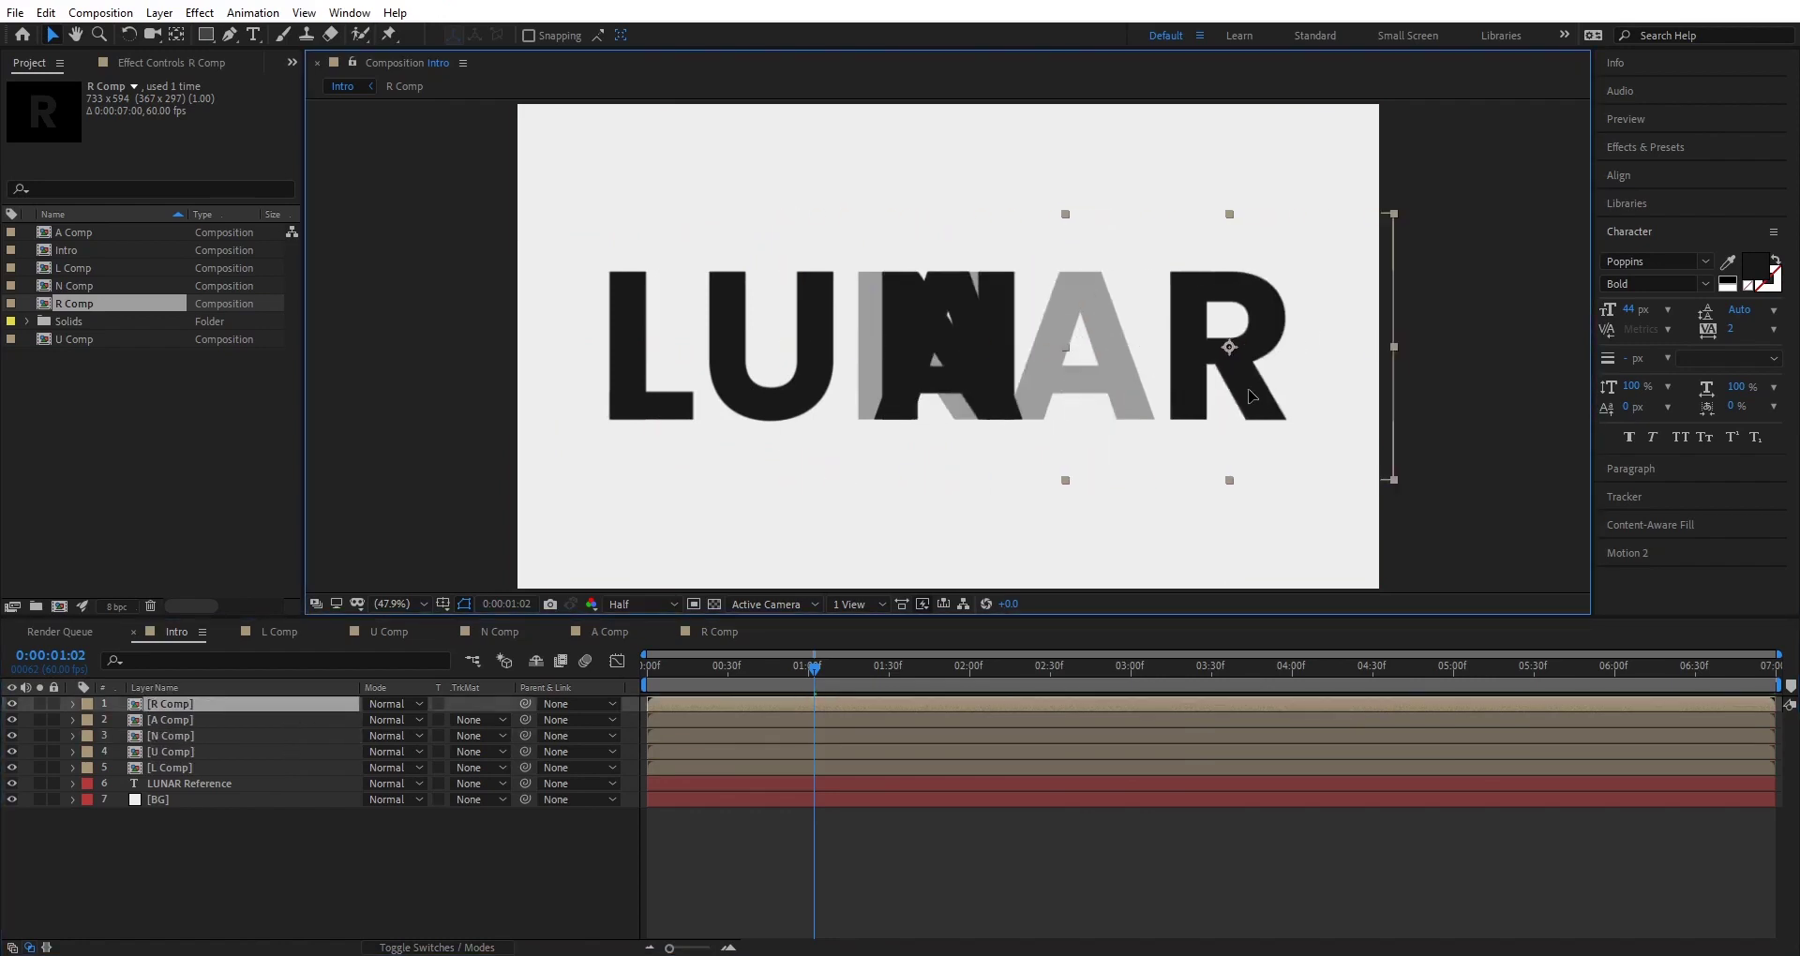
click(199, 723)
drag(899, 394, 936, 395)
click(216, 736)
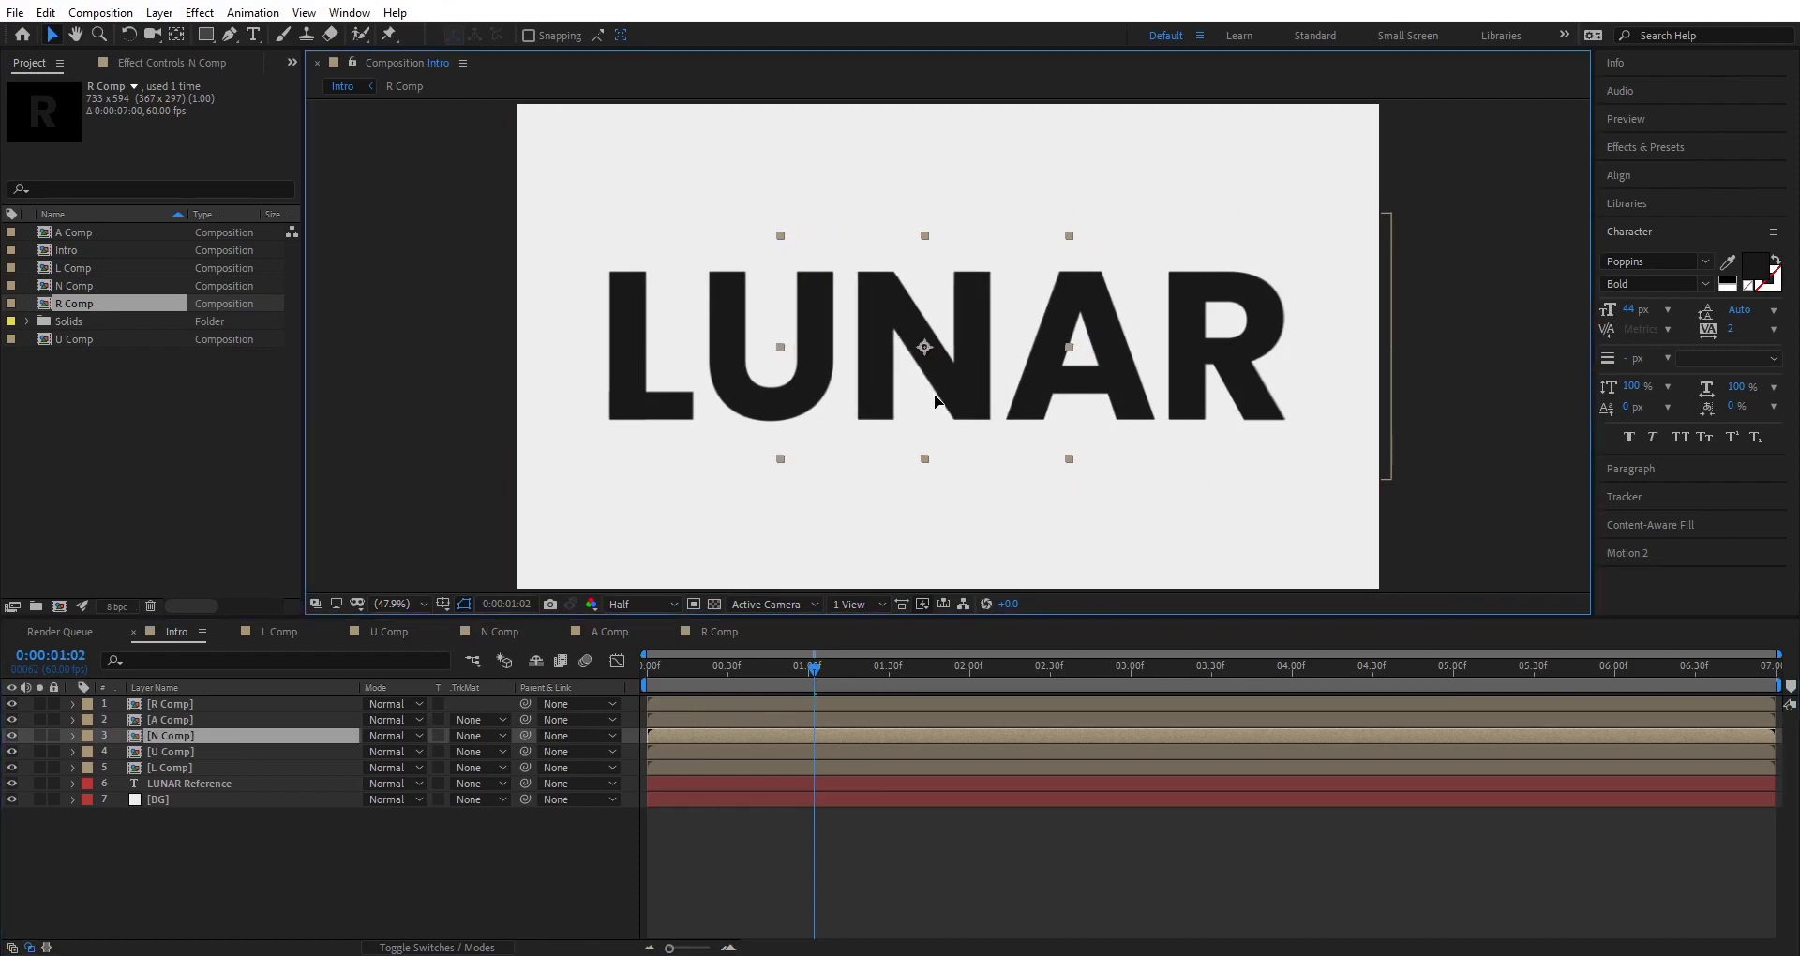
click(661, 854)
click(662, 860)
Enable motion blur for the text layers inside the R, A, N, U and L comps and preview the Intro composition.
click(718, 679)
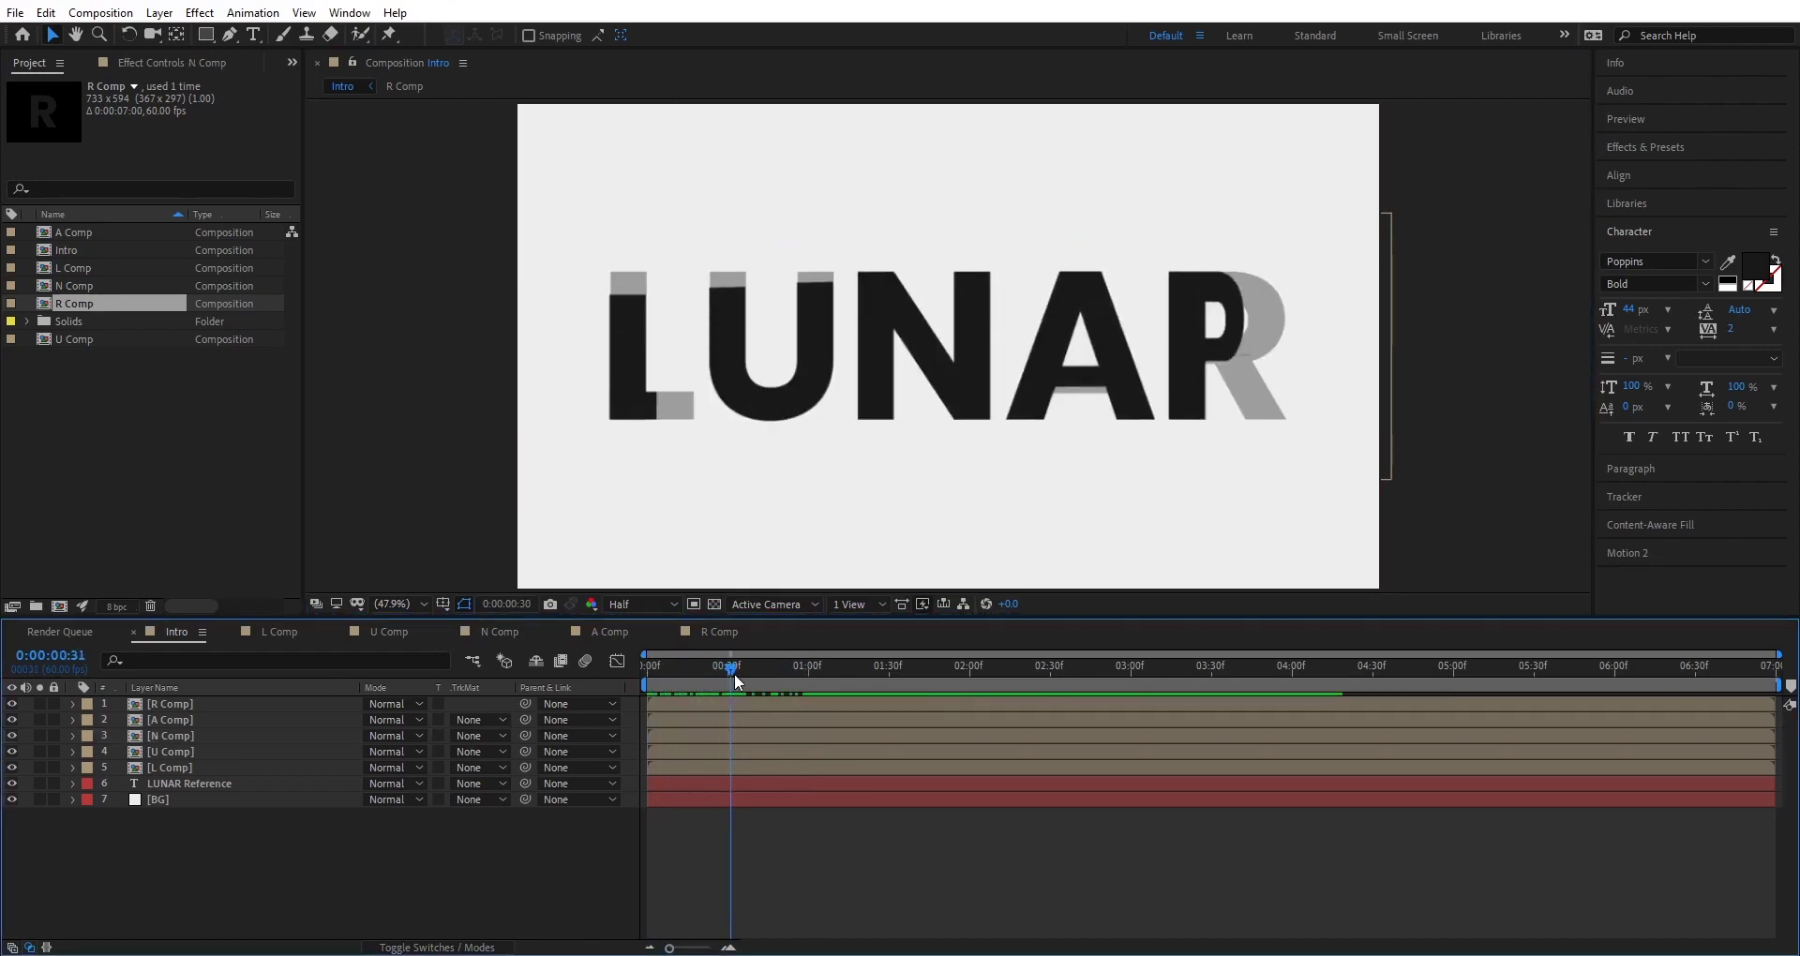
double_click(290, 704)
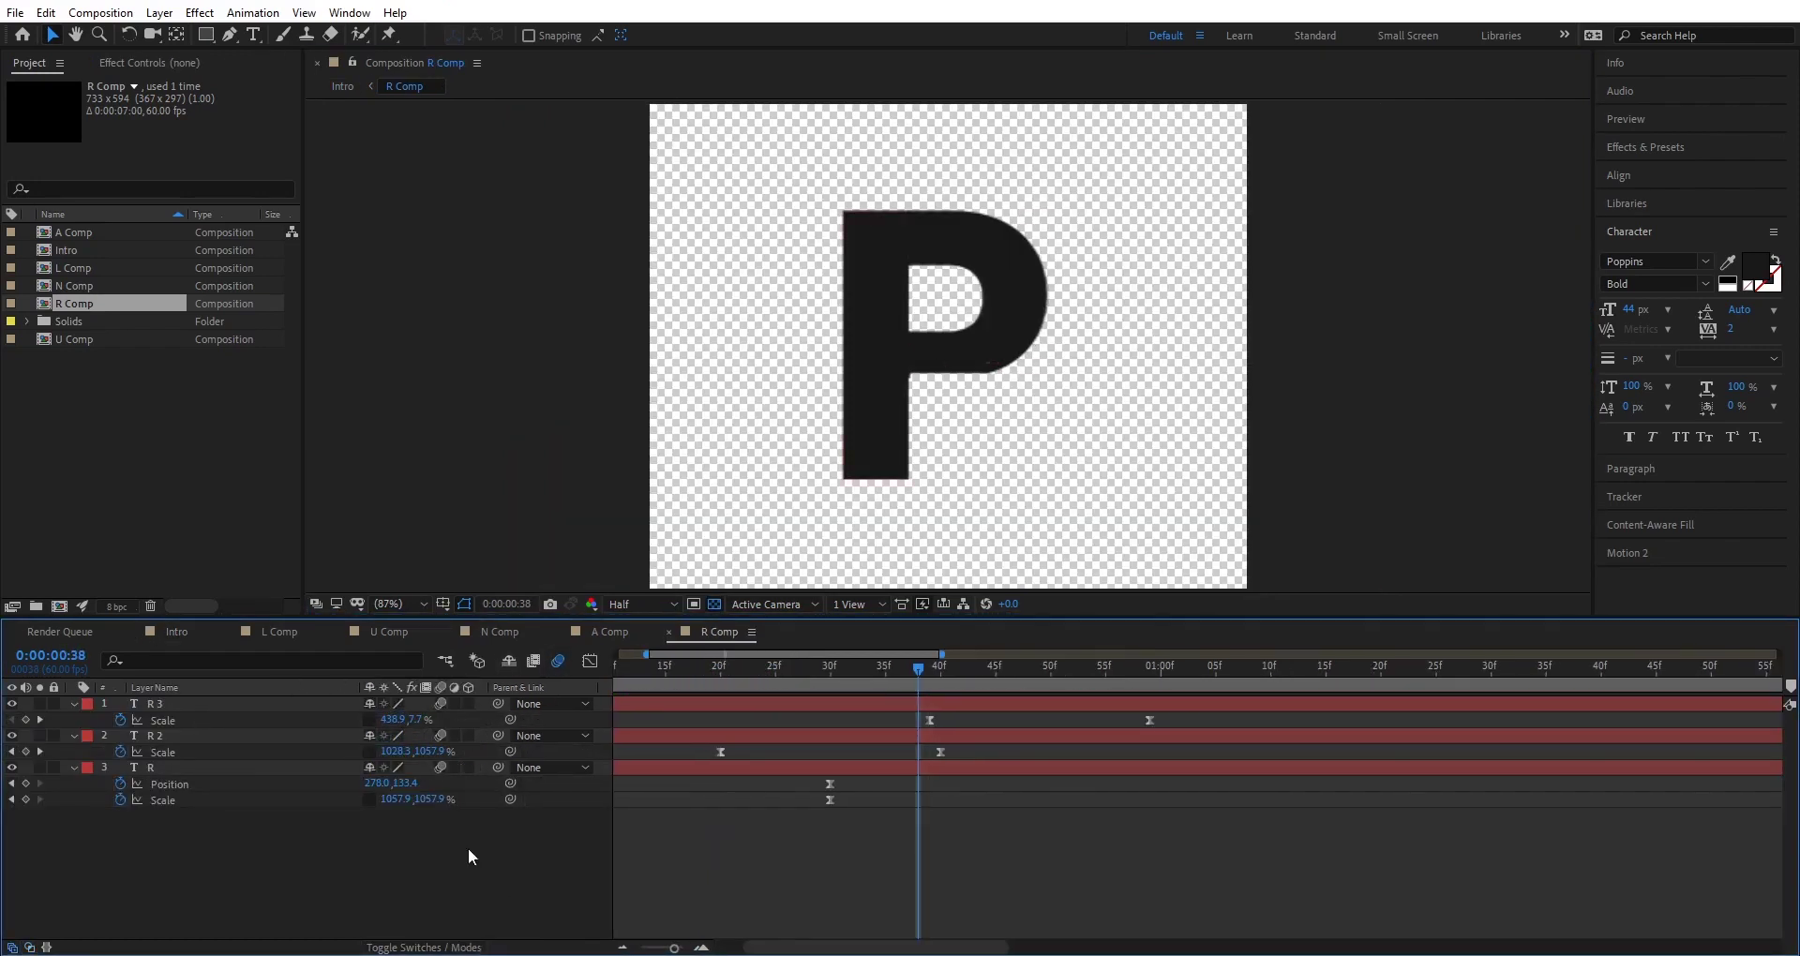
key(shift+Escape)
double_click(290, 717)
key(shift+Escape)
double_click(359, 736)
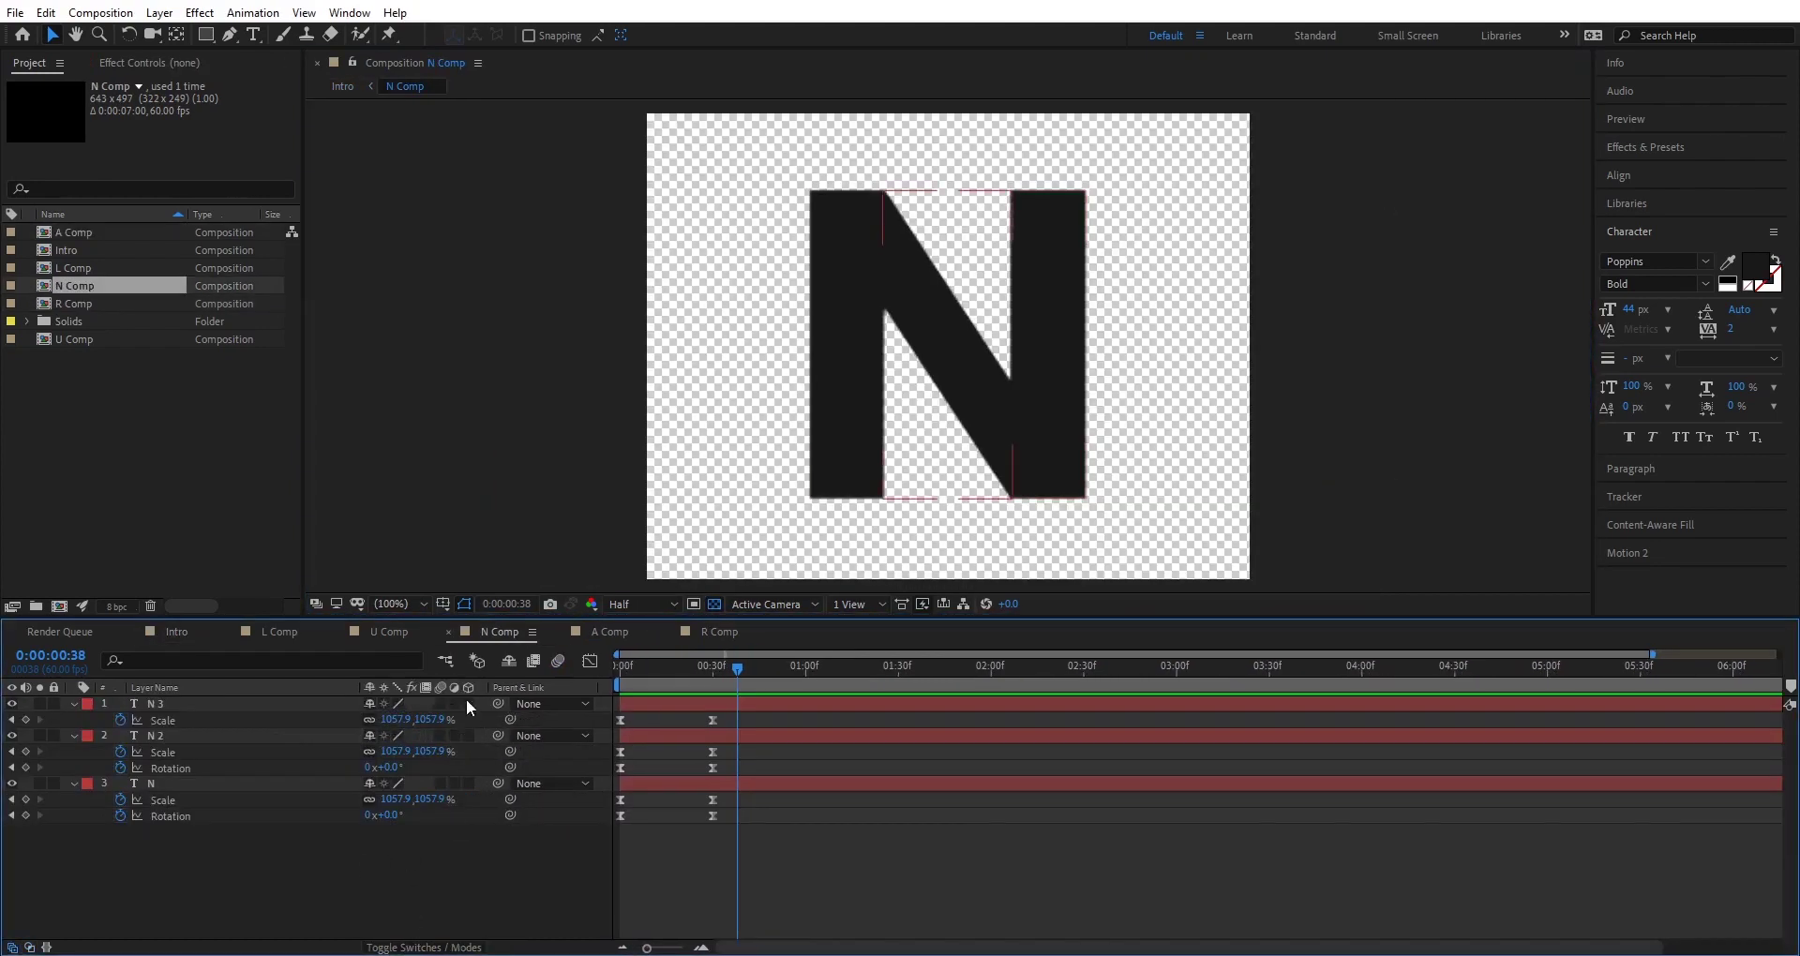
click(177, 632)
double_click(227, 752)
click(177, 632)
double_click(267, 769)
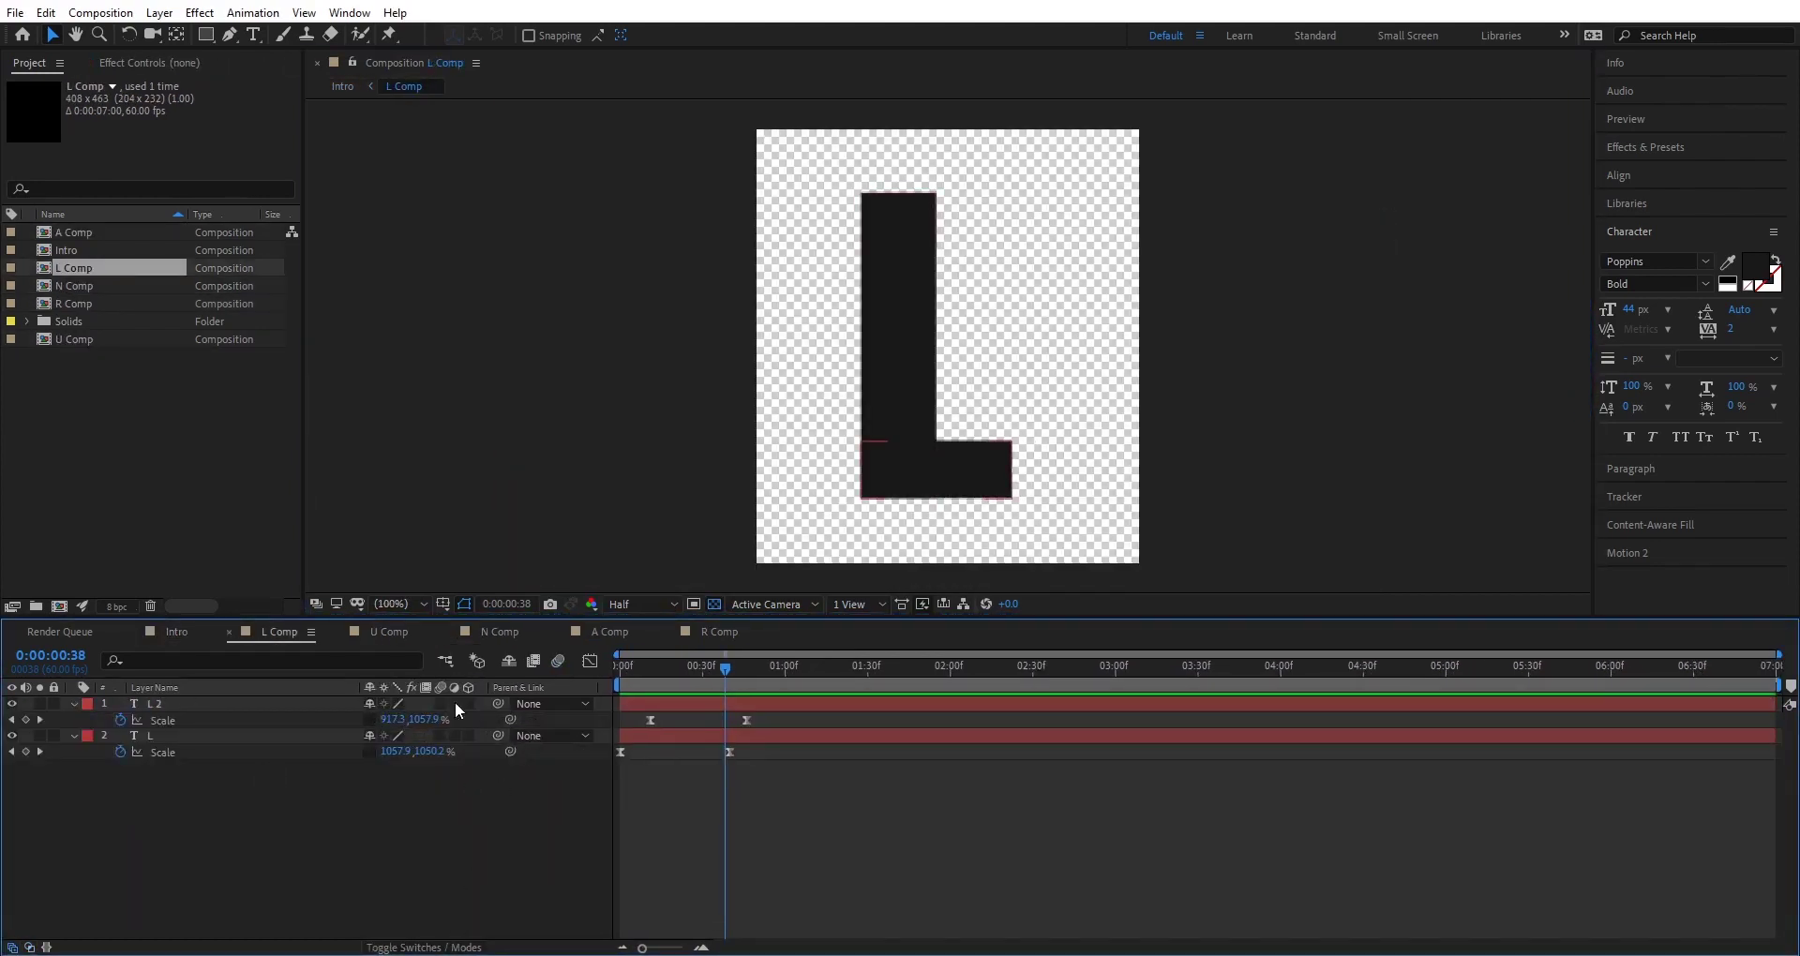
click(177, 632)
key(space)
Add a new null object to the Intro composition.
click(281, 857)
right_click(268, 879)
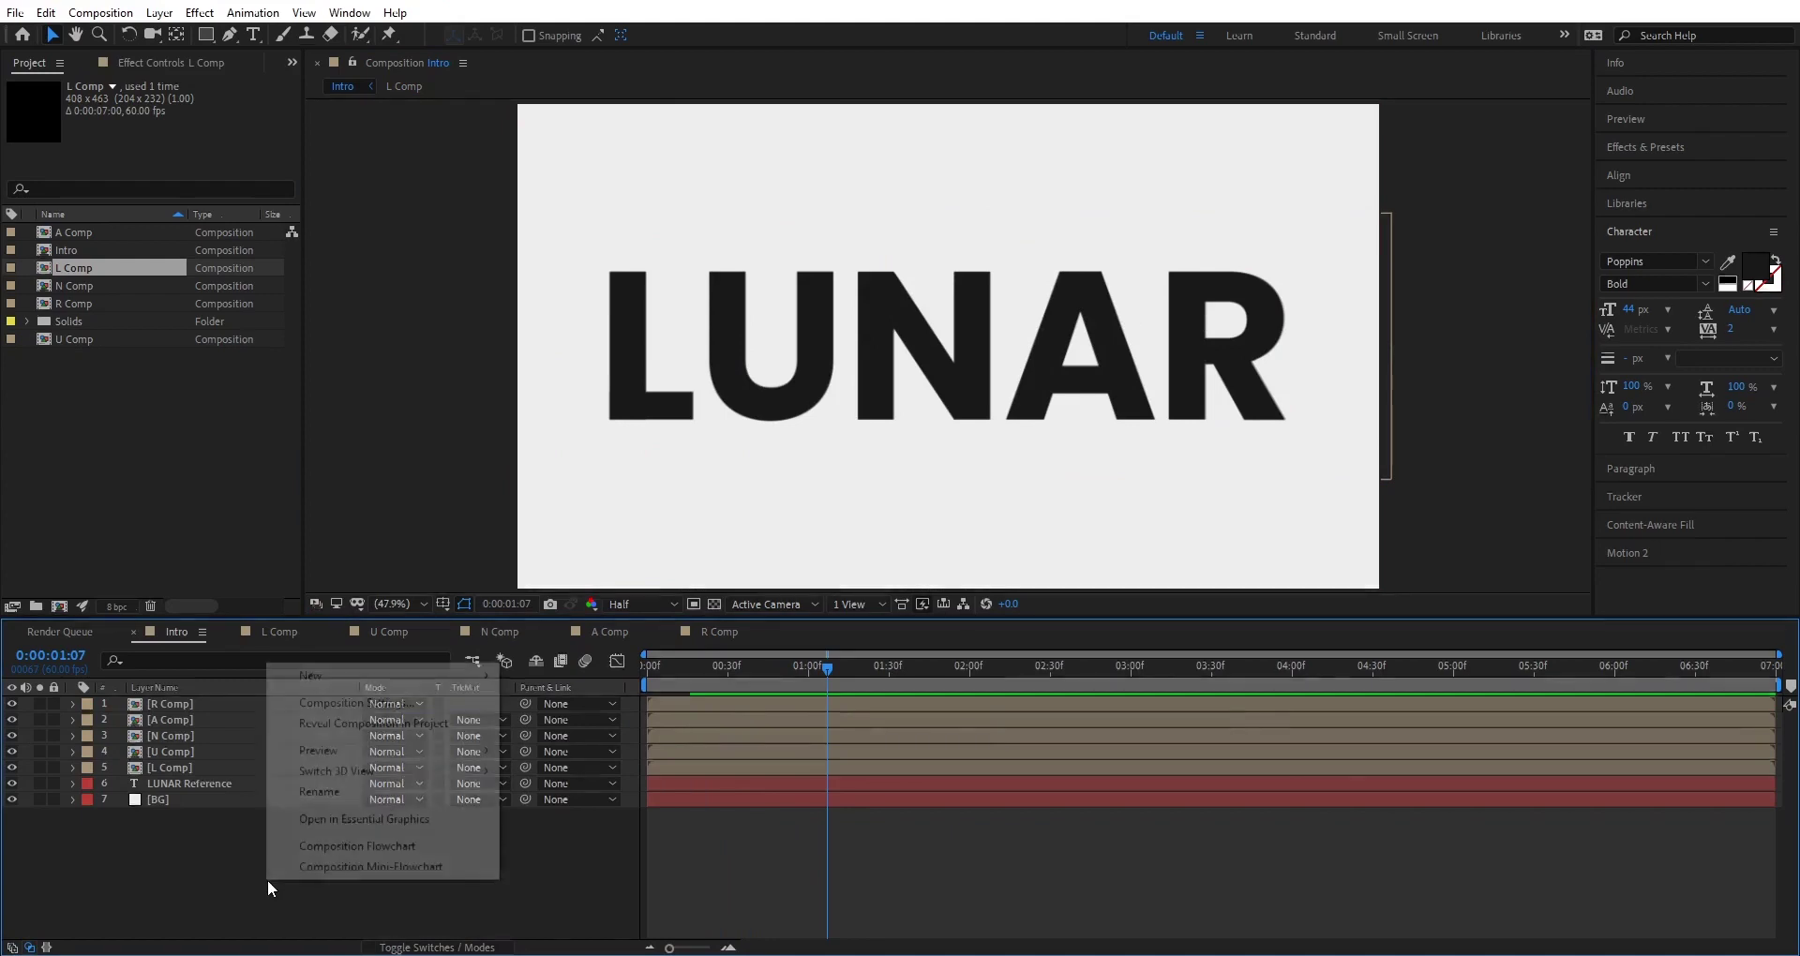
mouse_move(405, 681)
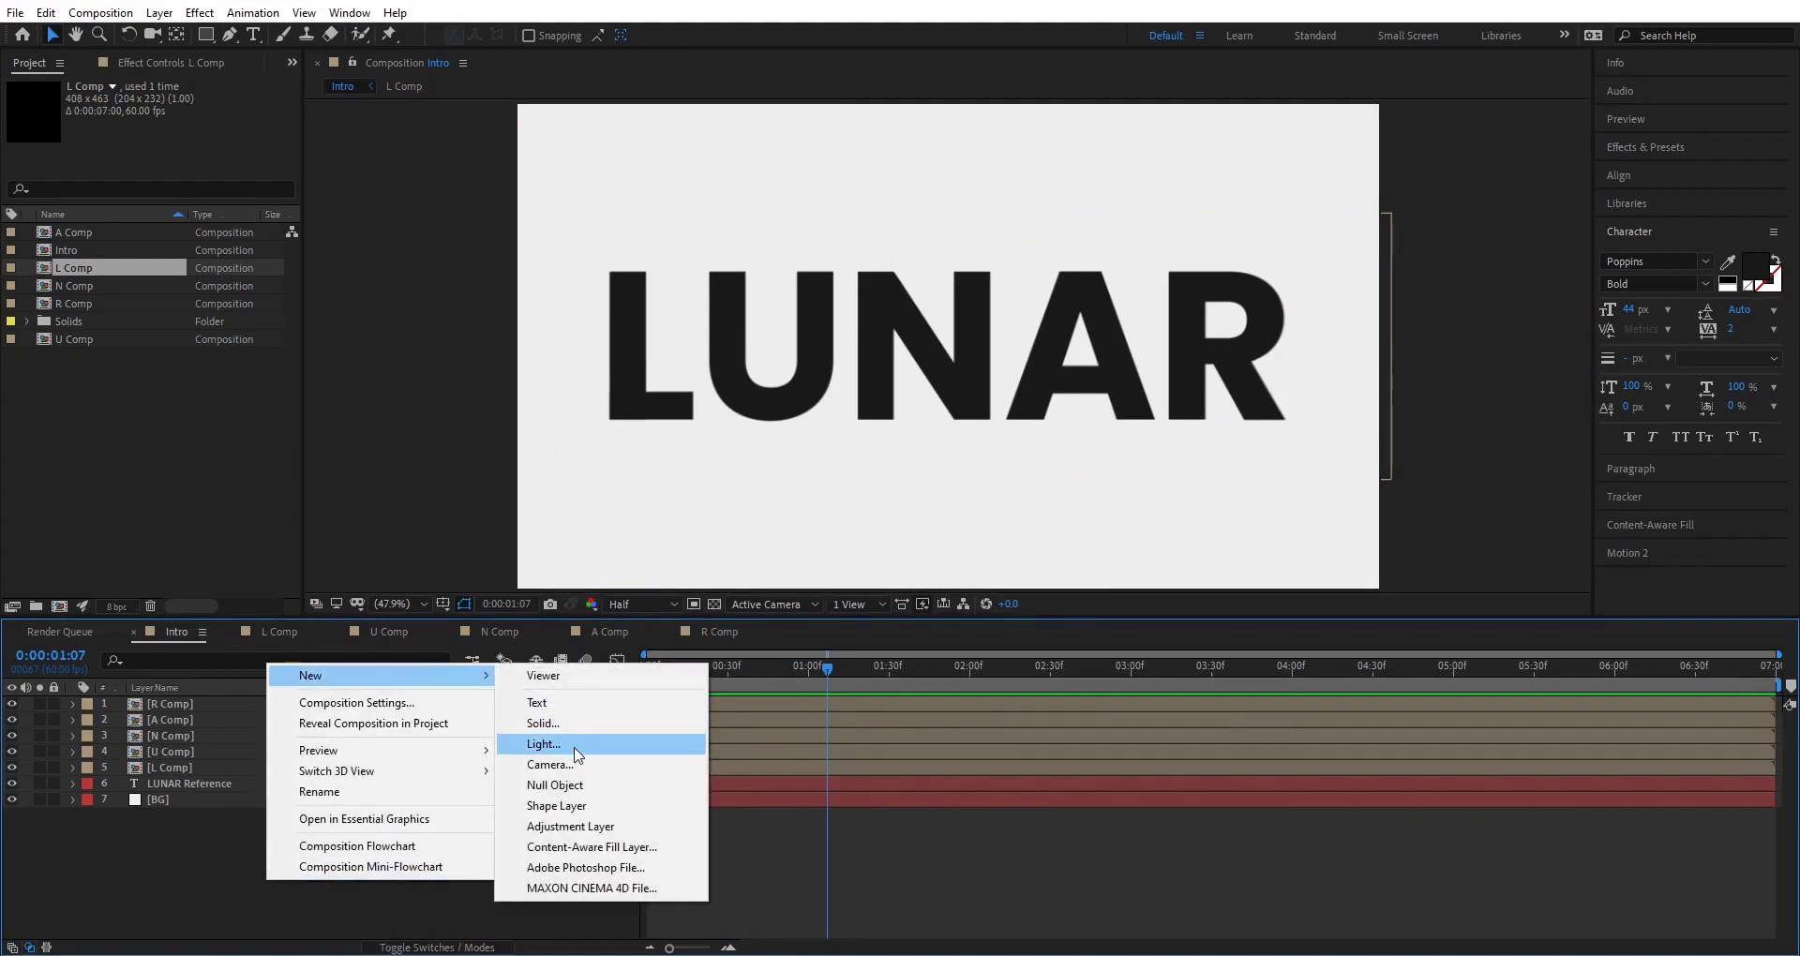
click(563, 786)
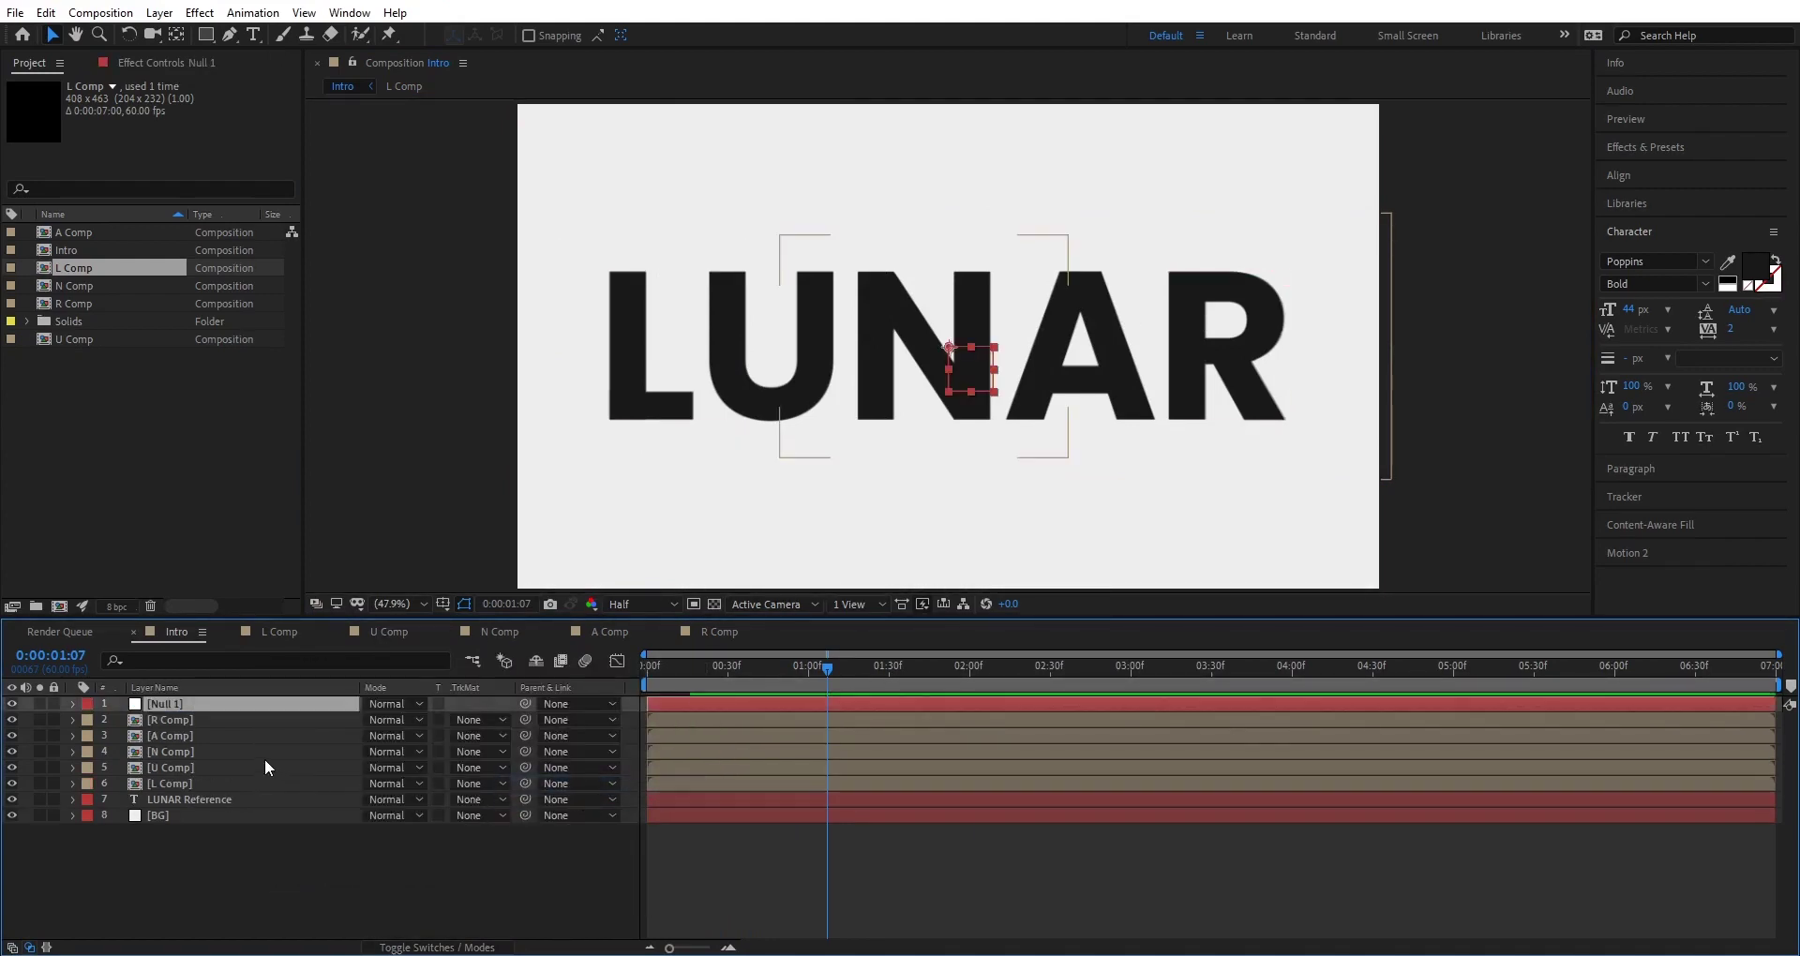
Rename the new null object to Track.
key(Return)
text(Track)
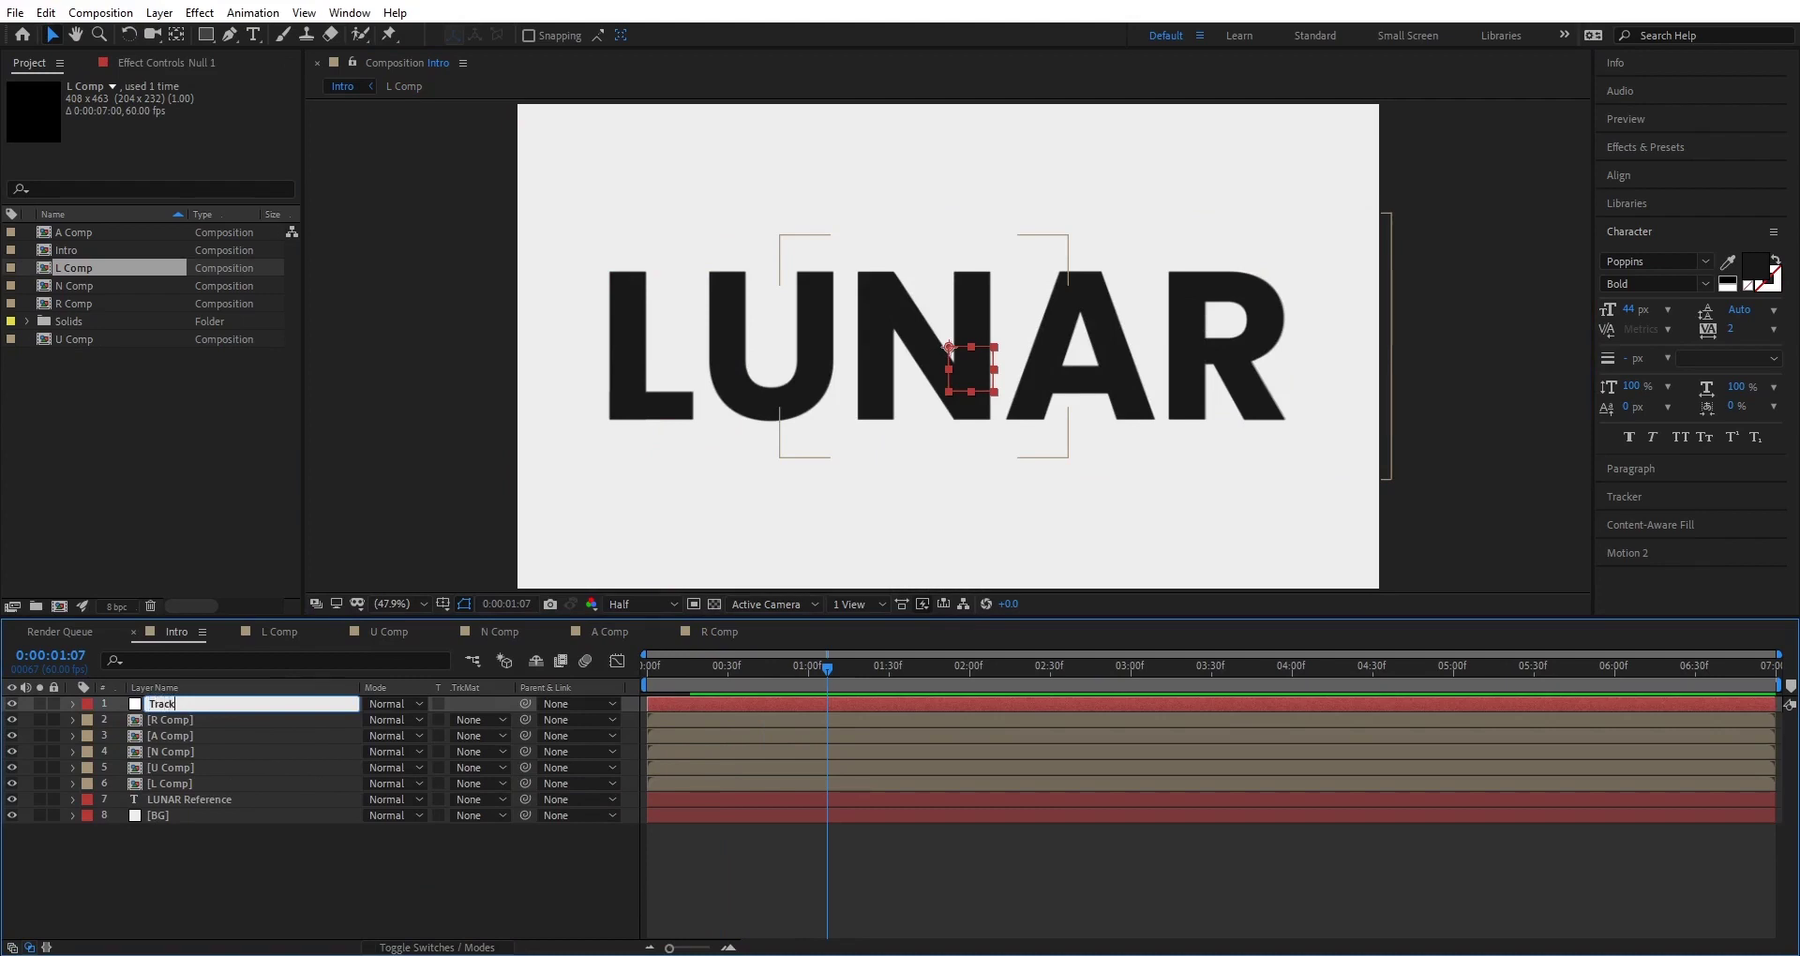
click(198, 836)
Parent the five letter comps, from L Comp through R Comp, to the null object.
click(179, 788)
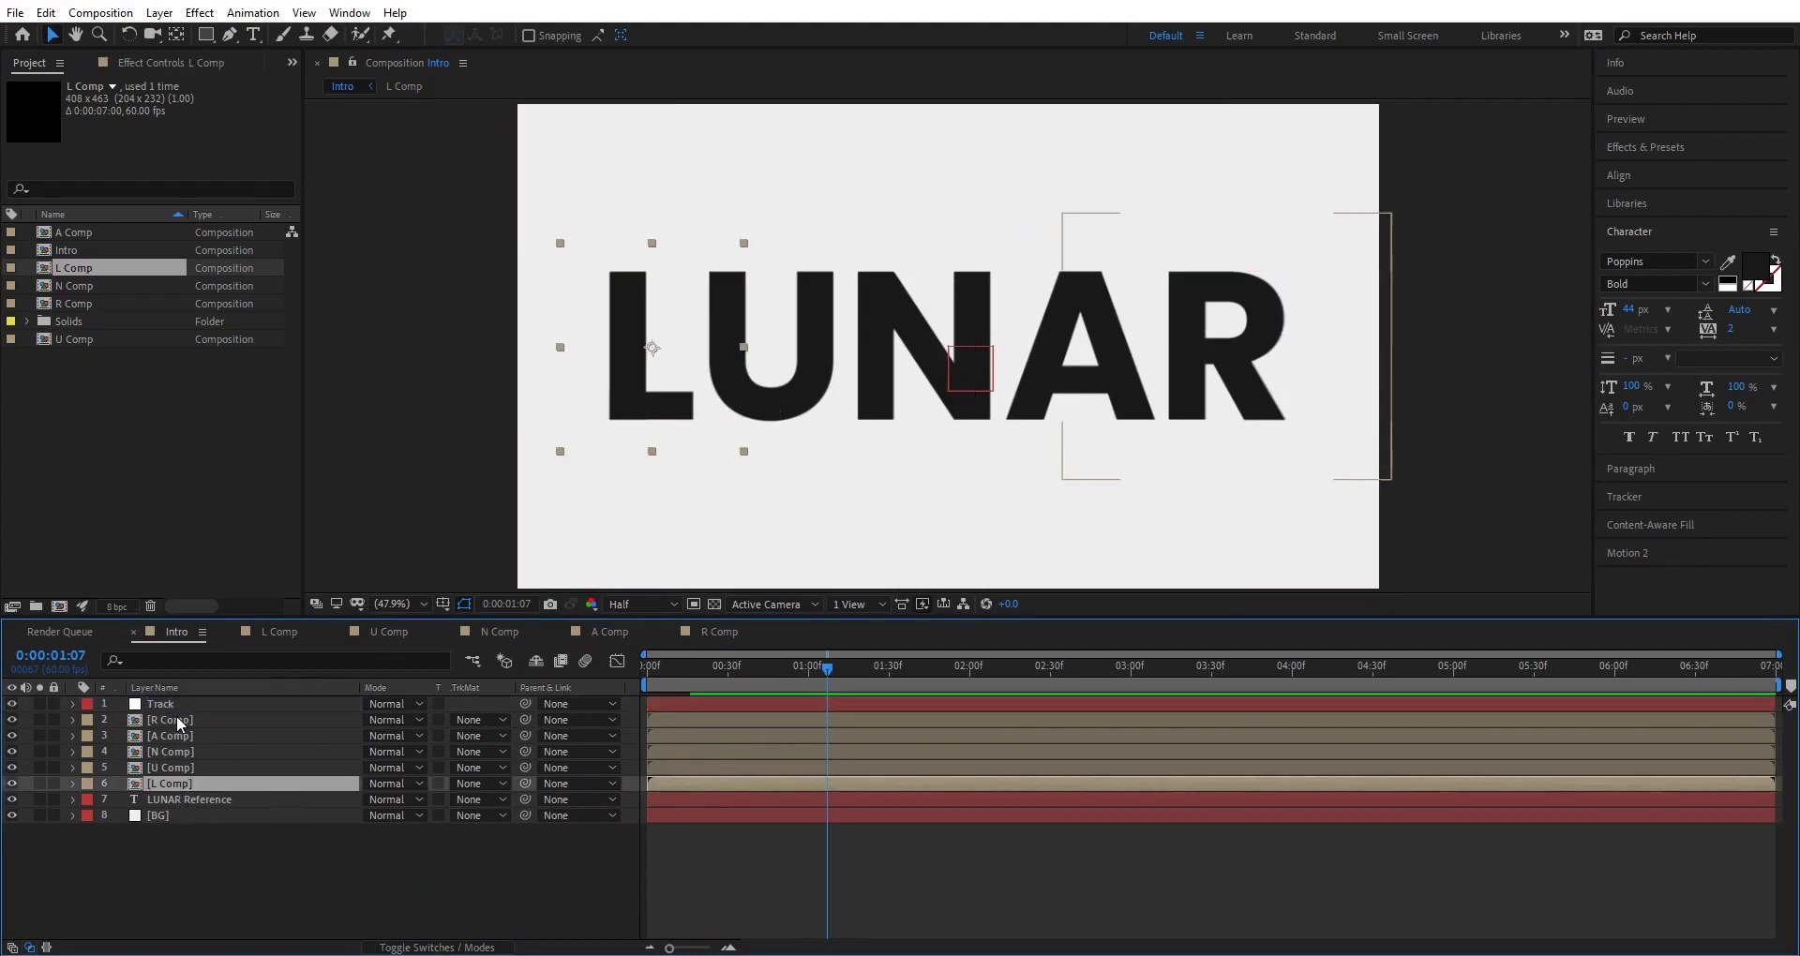
shift+click(179, 720)
drag(525, 719, 174, 711)
Scale down the null object to shrink the whole LUNAR word, and hide the LUNAR Reference layer.
click(174, 711)
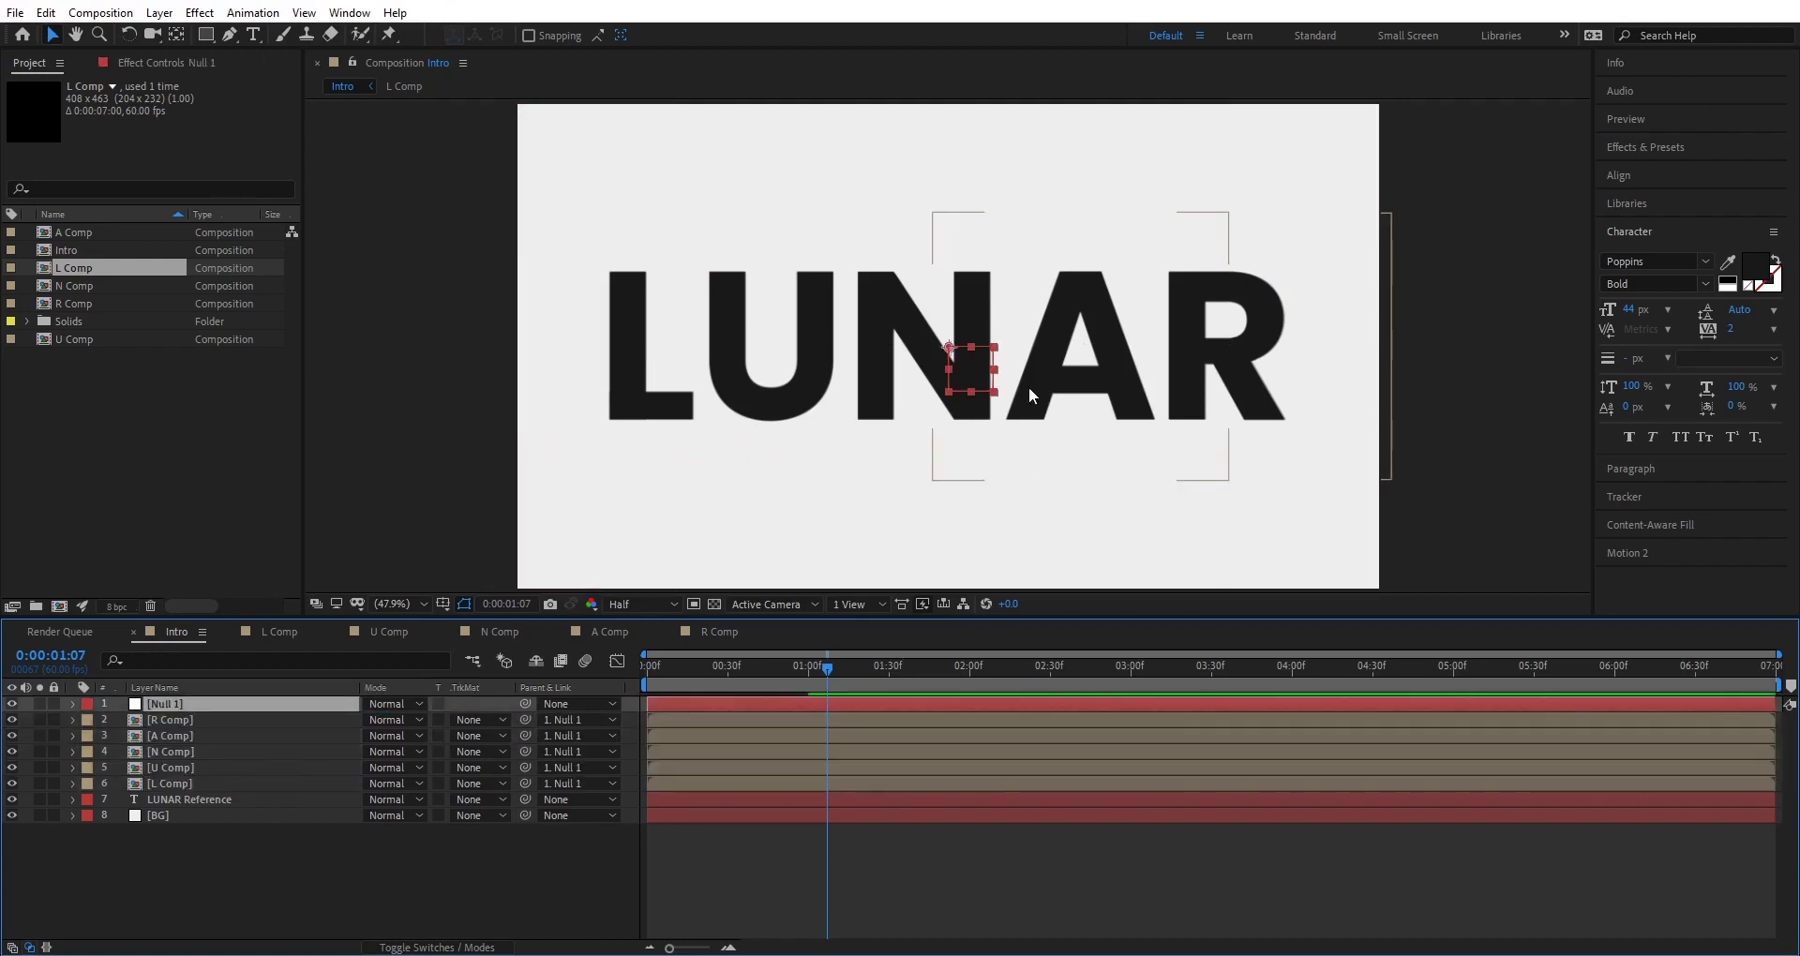
drag(995, 372, 980, 367)
click(11, 799)
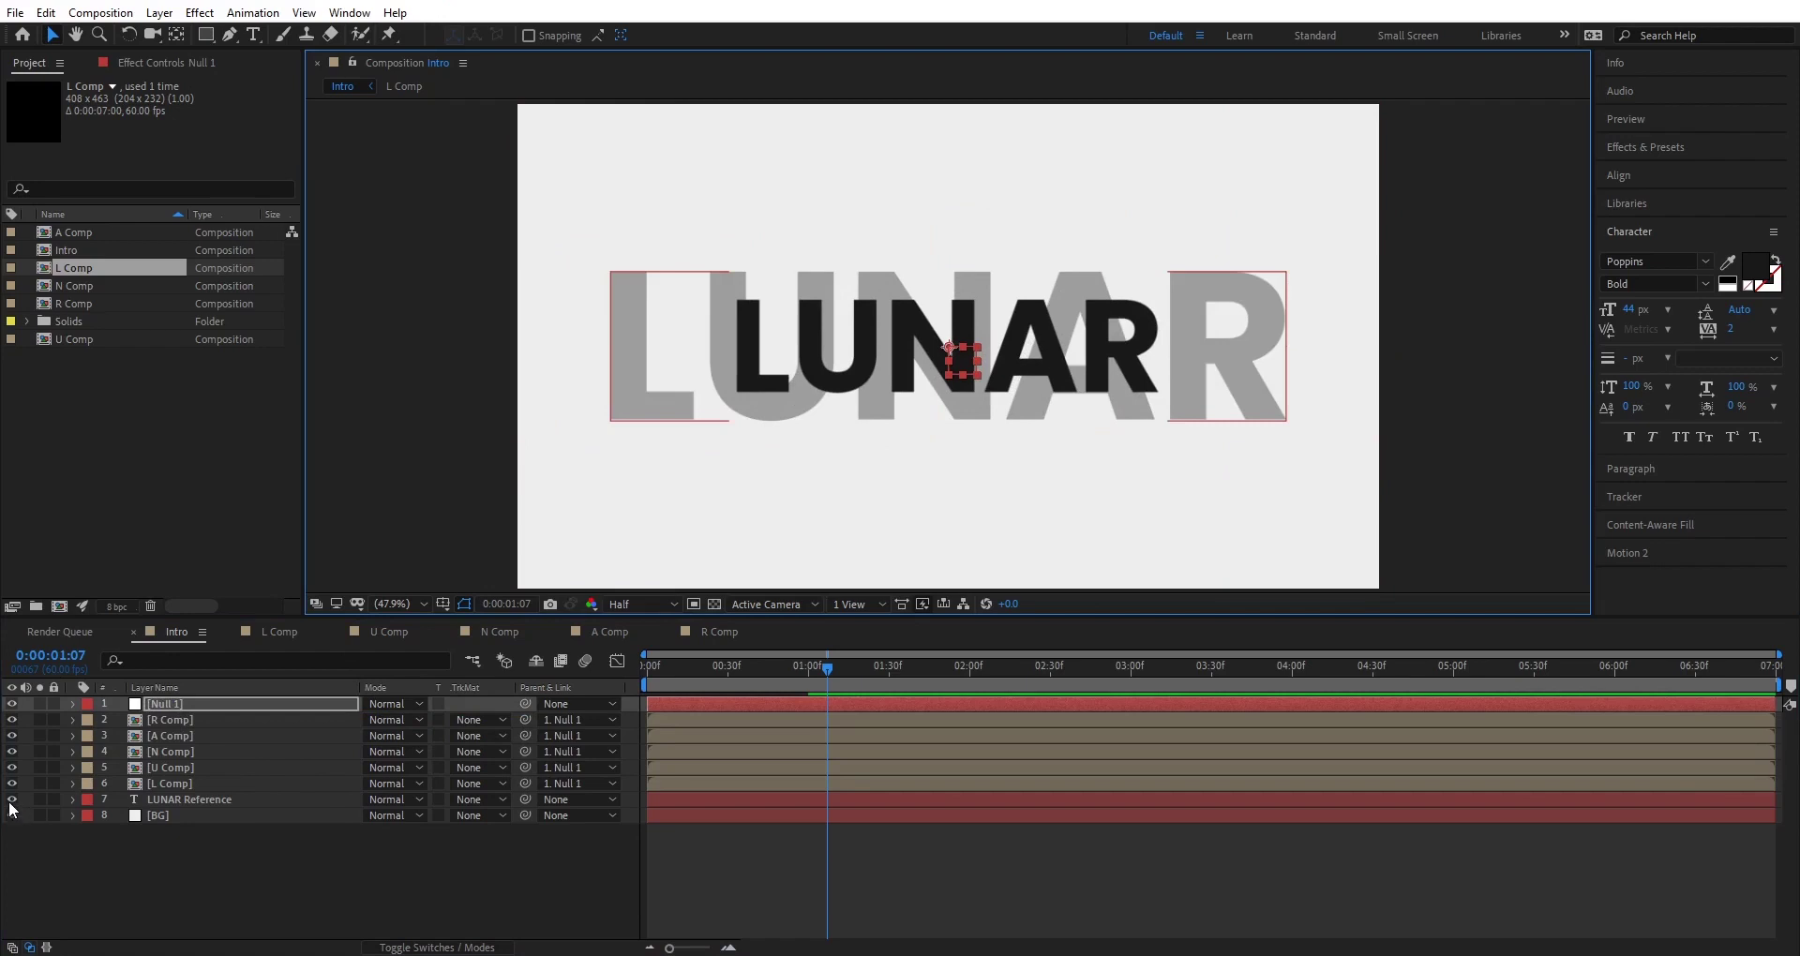
drag(1022, 368, 994, 366)
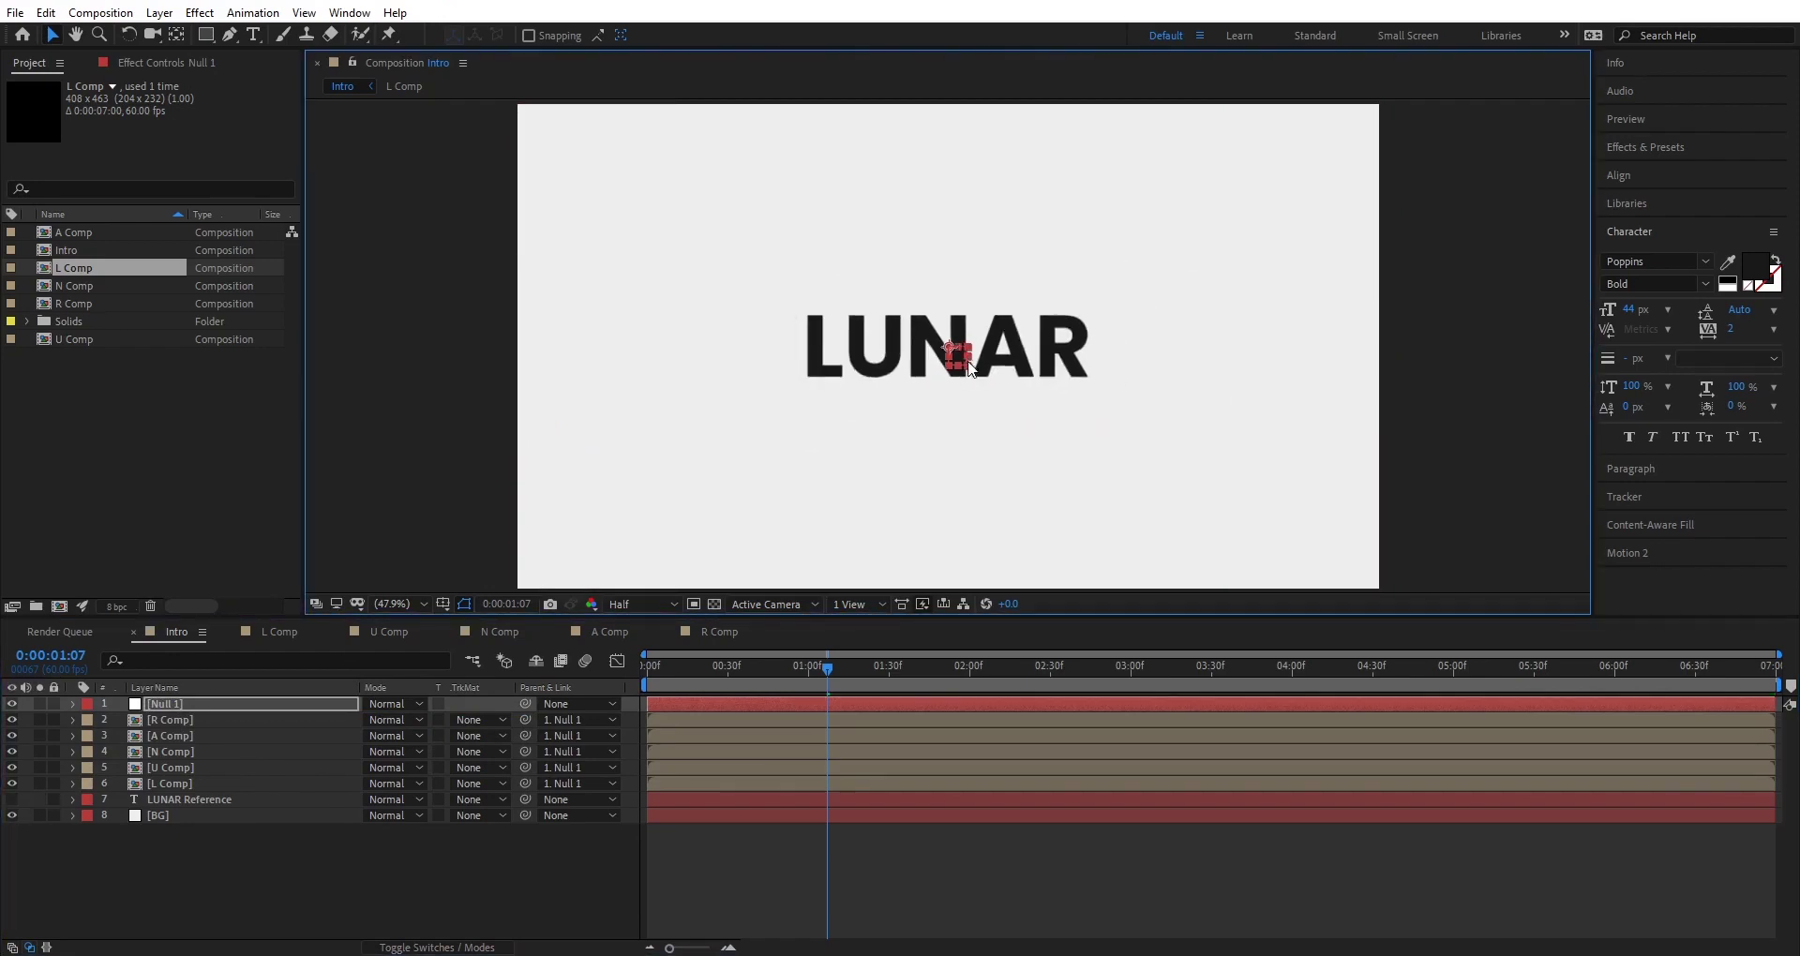
Shift the R, A, N and U comps together so that they start at frame 20.
drag(676, 696, 608, 707)
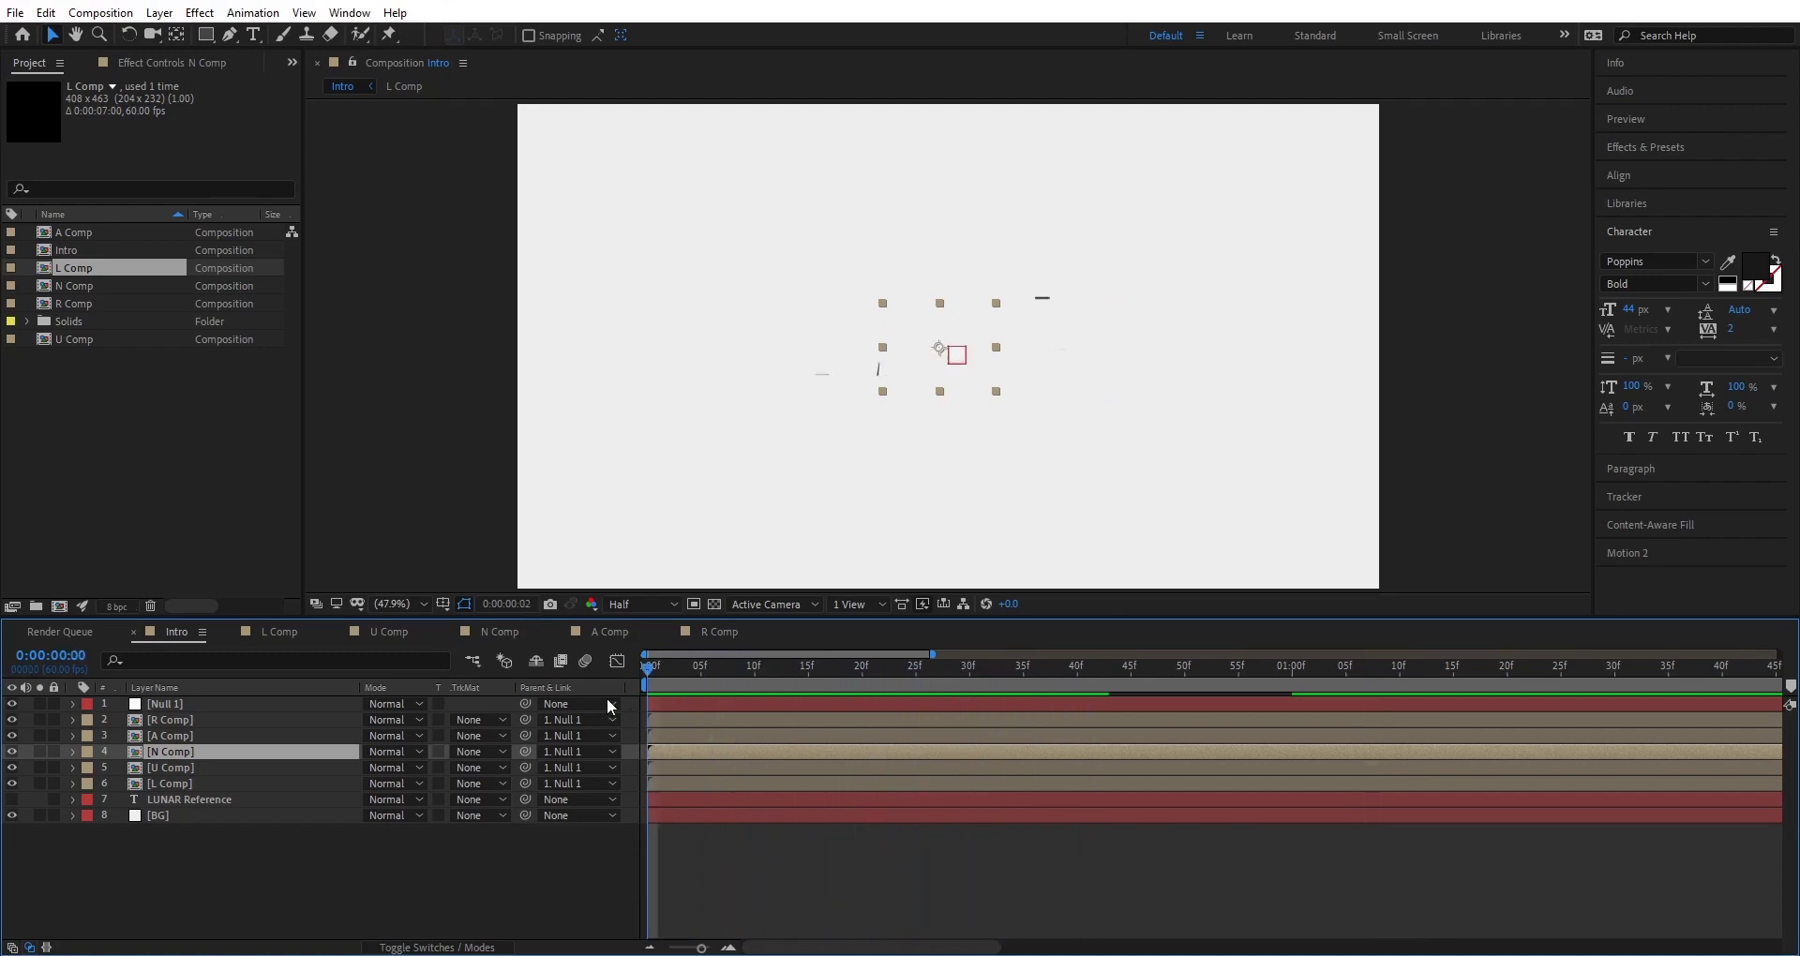
drag(702, 949, 687, 949)
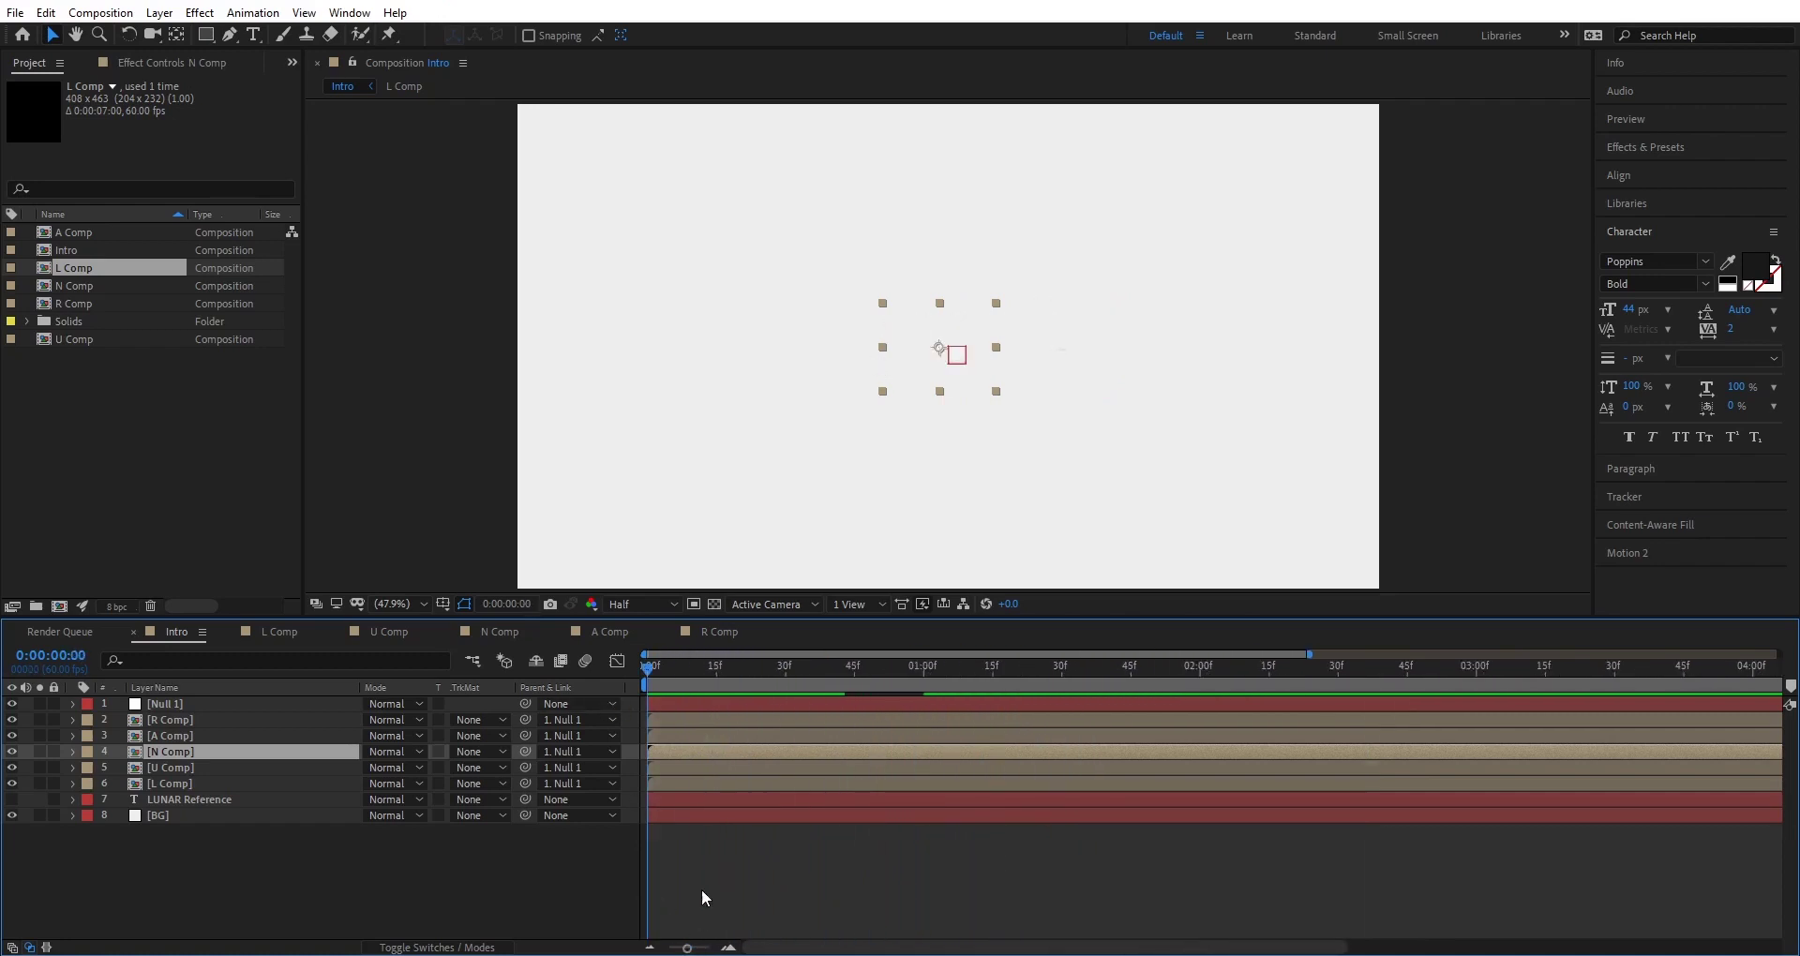
click(660, 770)
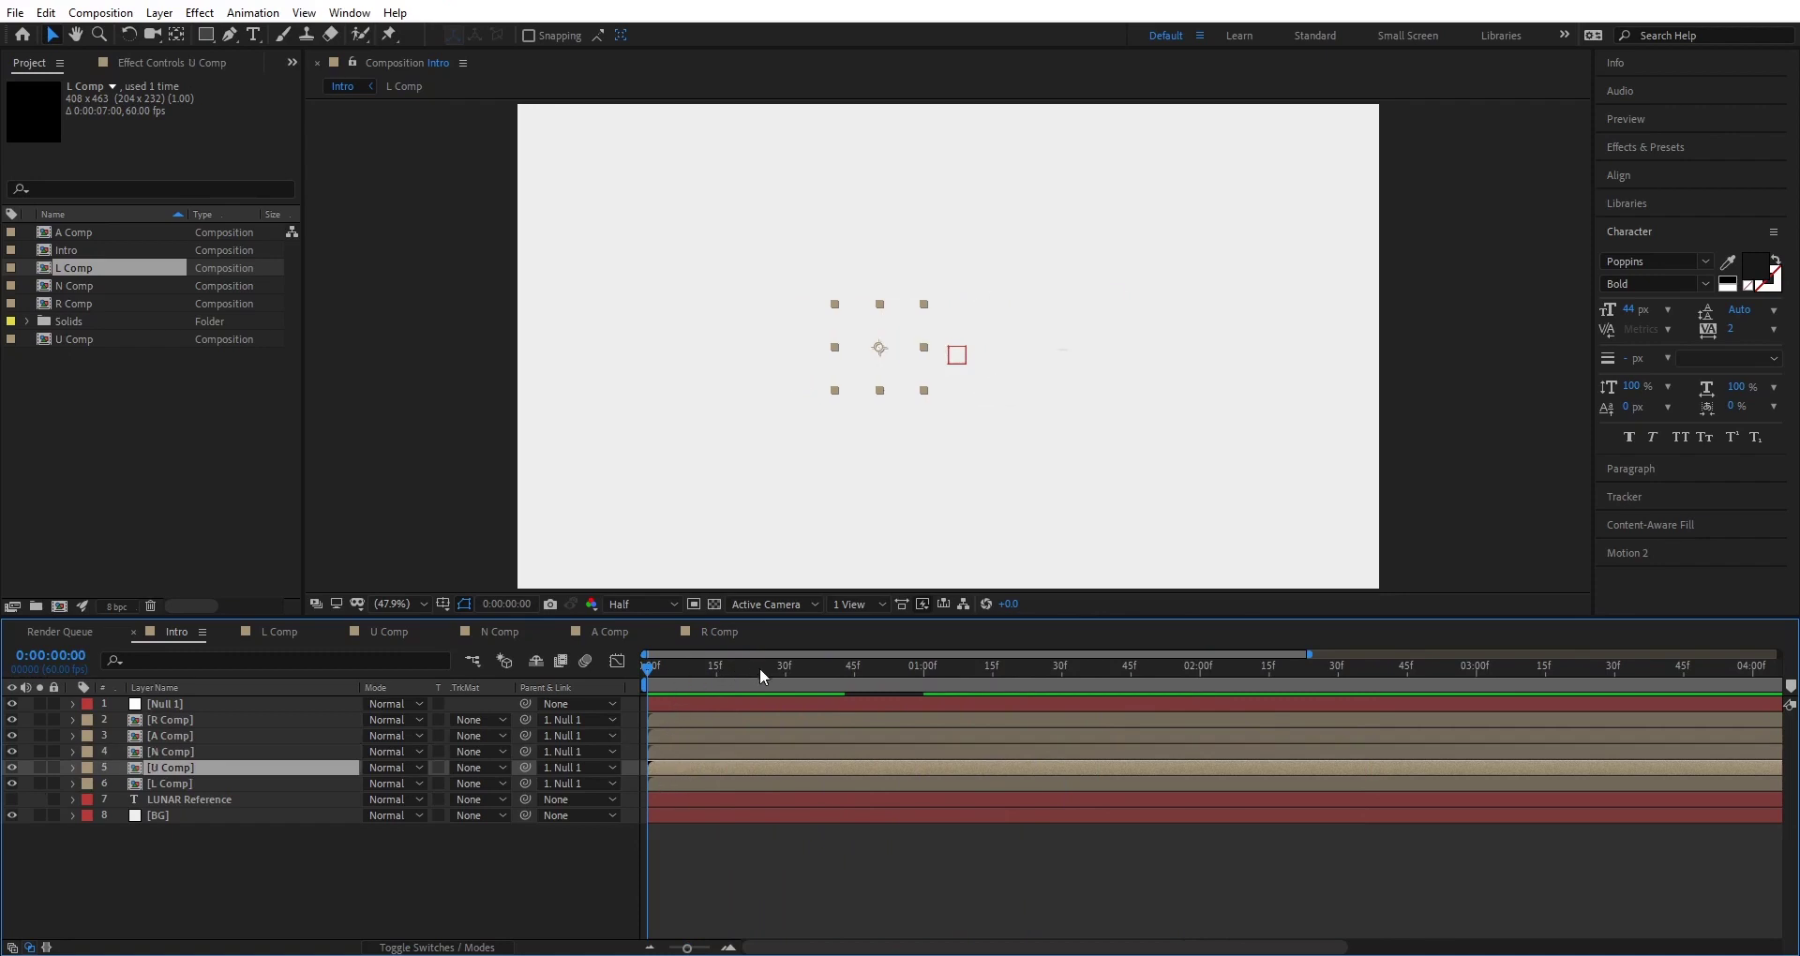
click(660, 756)
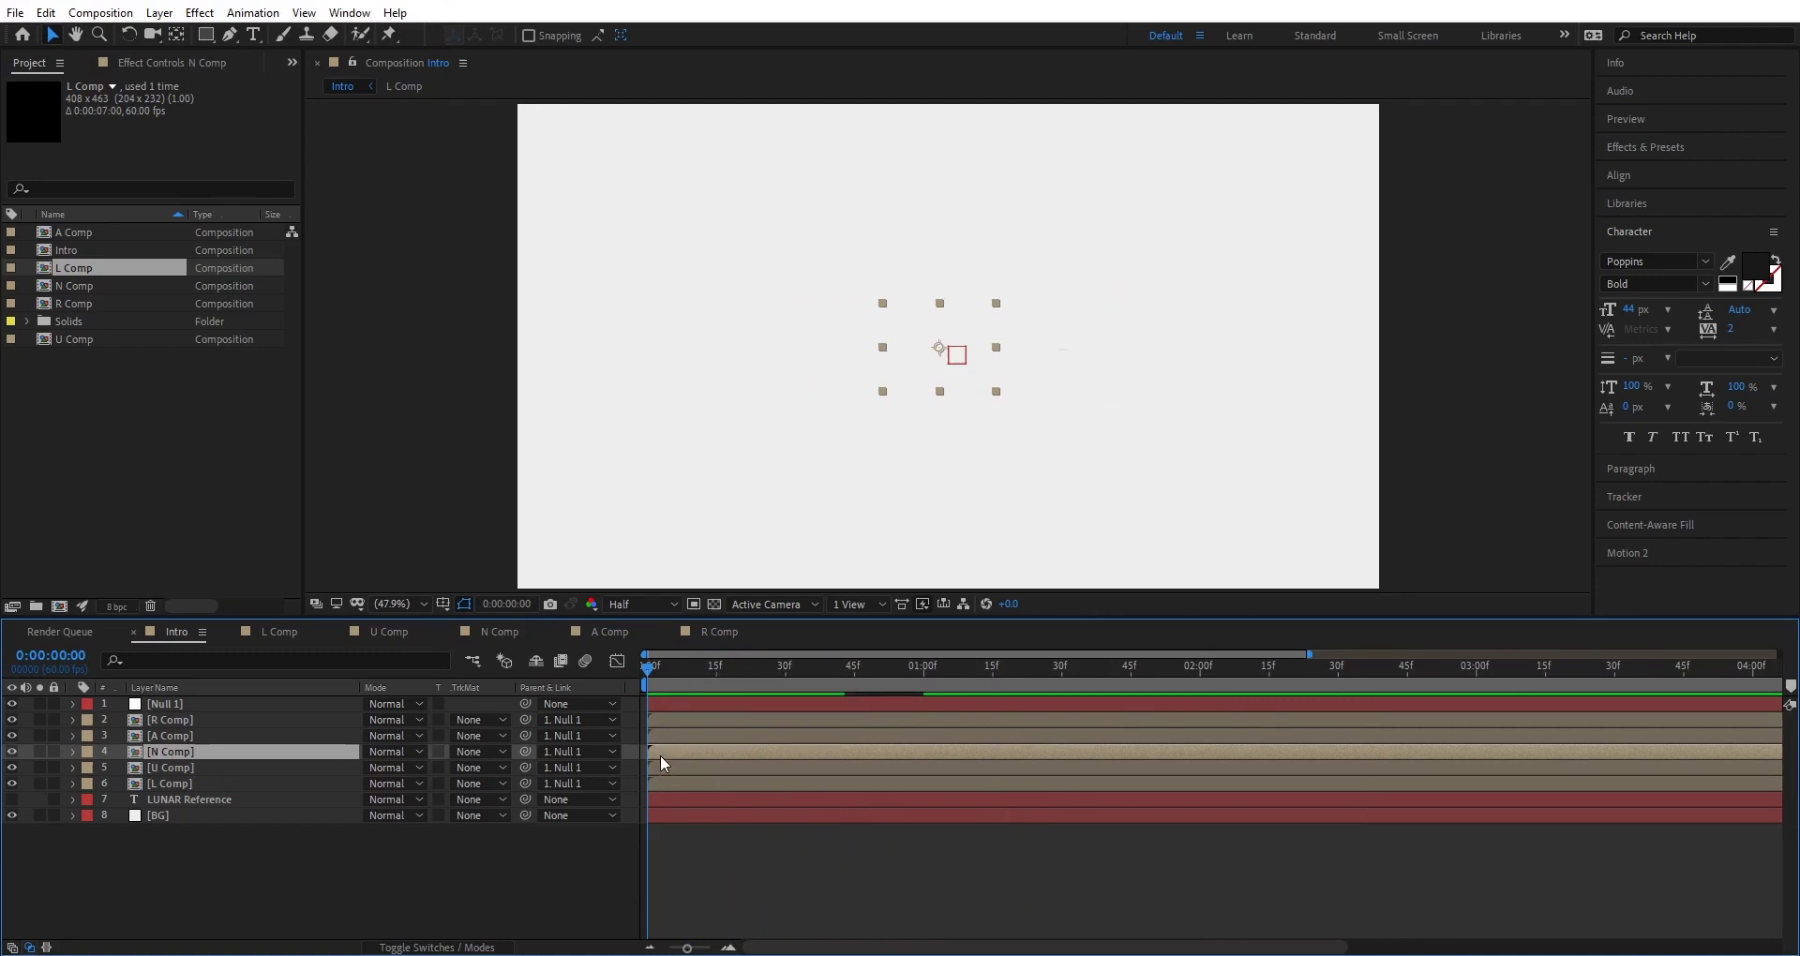
click(668, 718)
shift+click(671, 772)
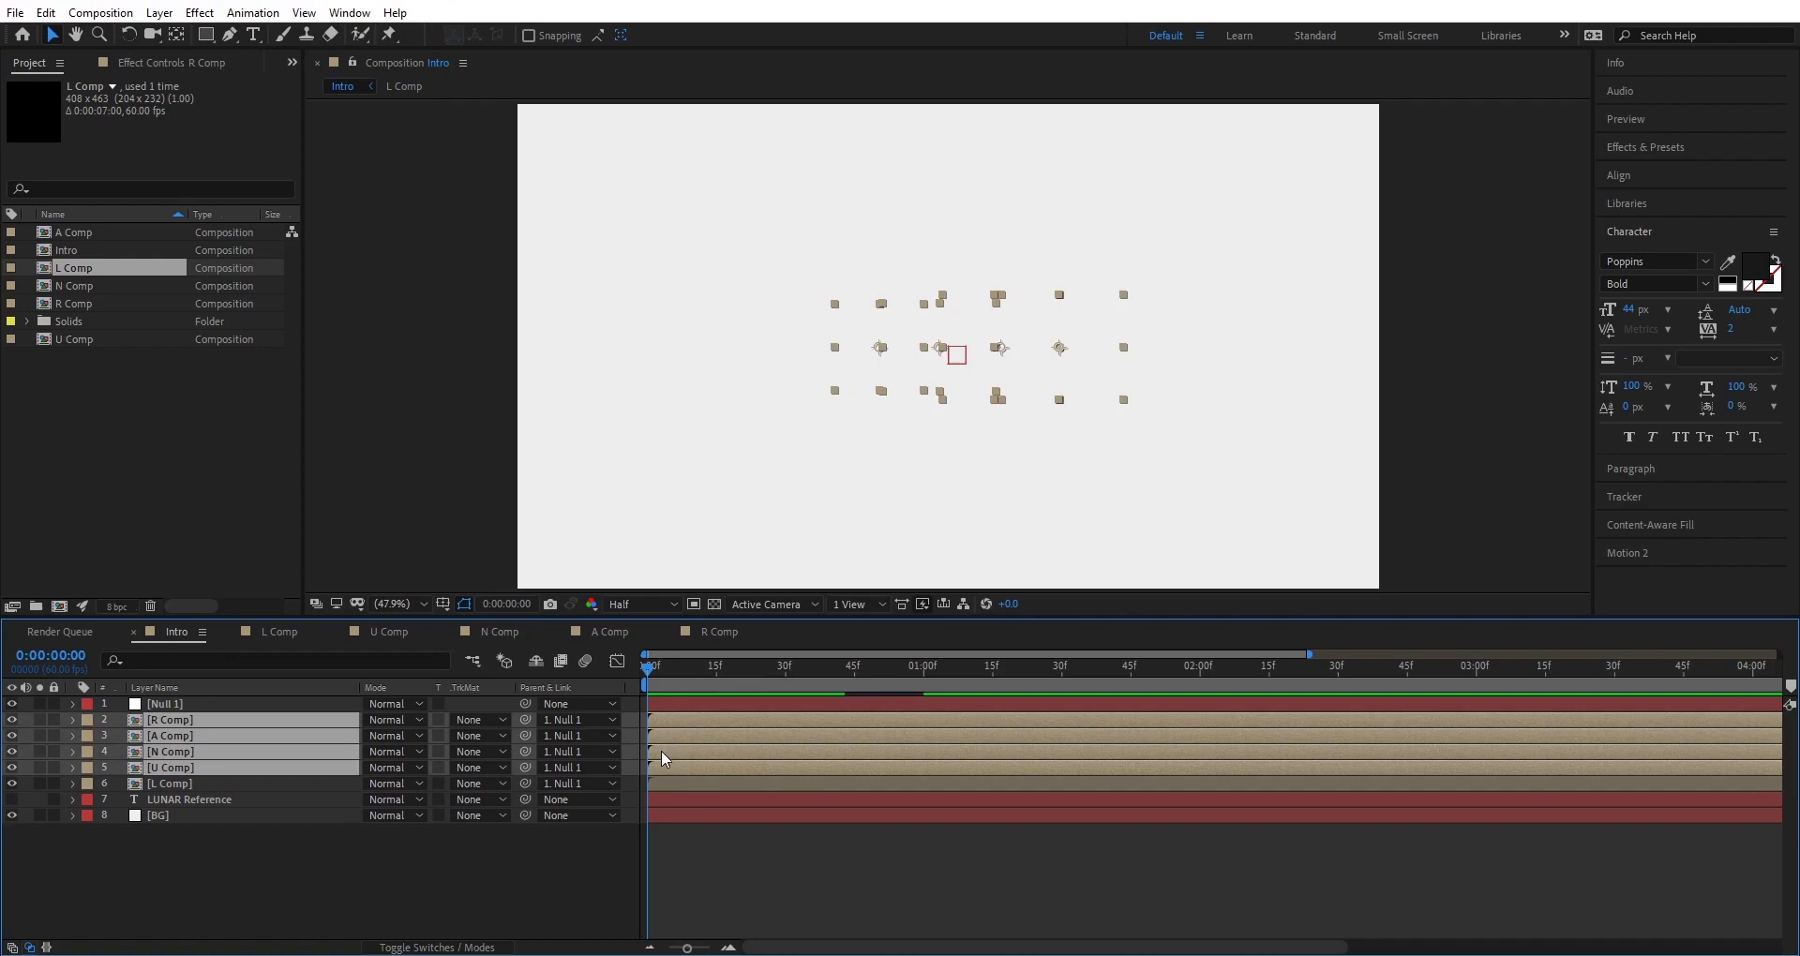
key(=)
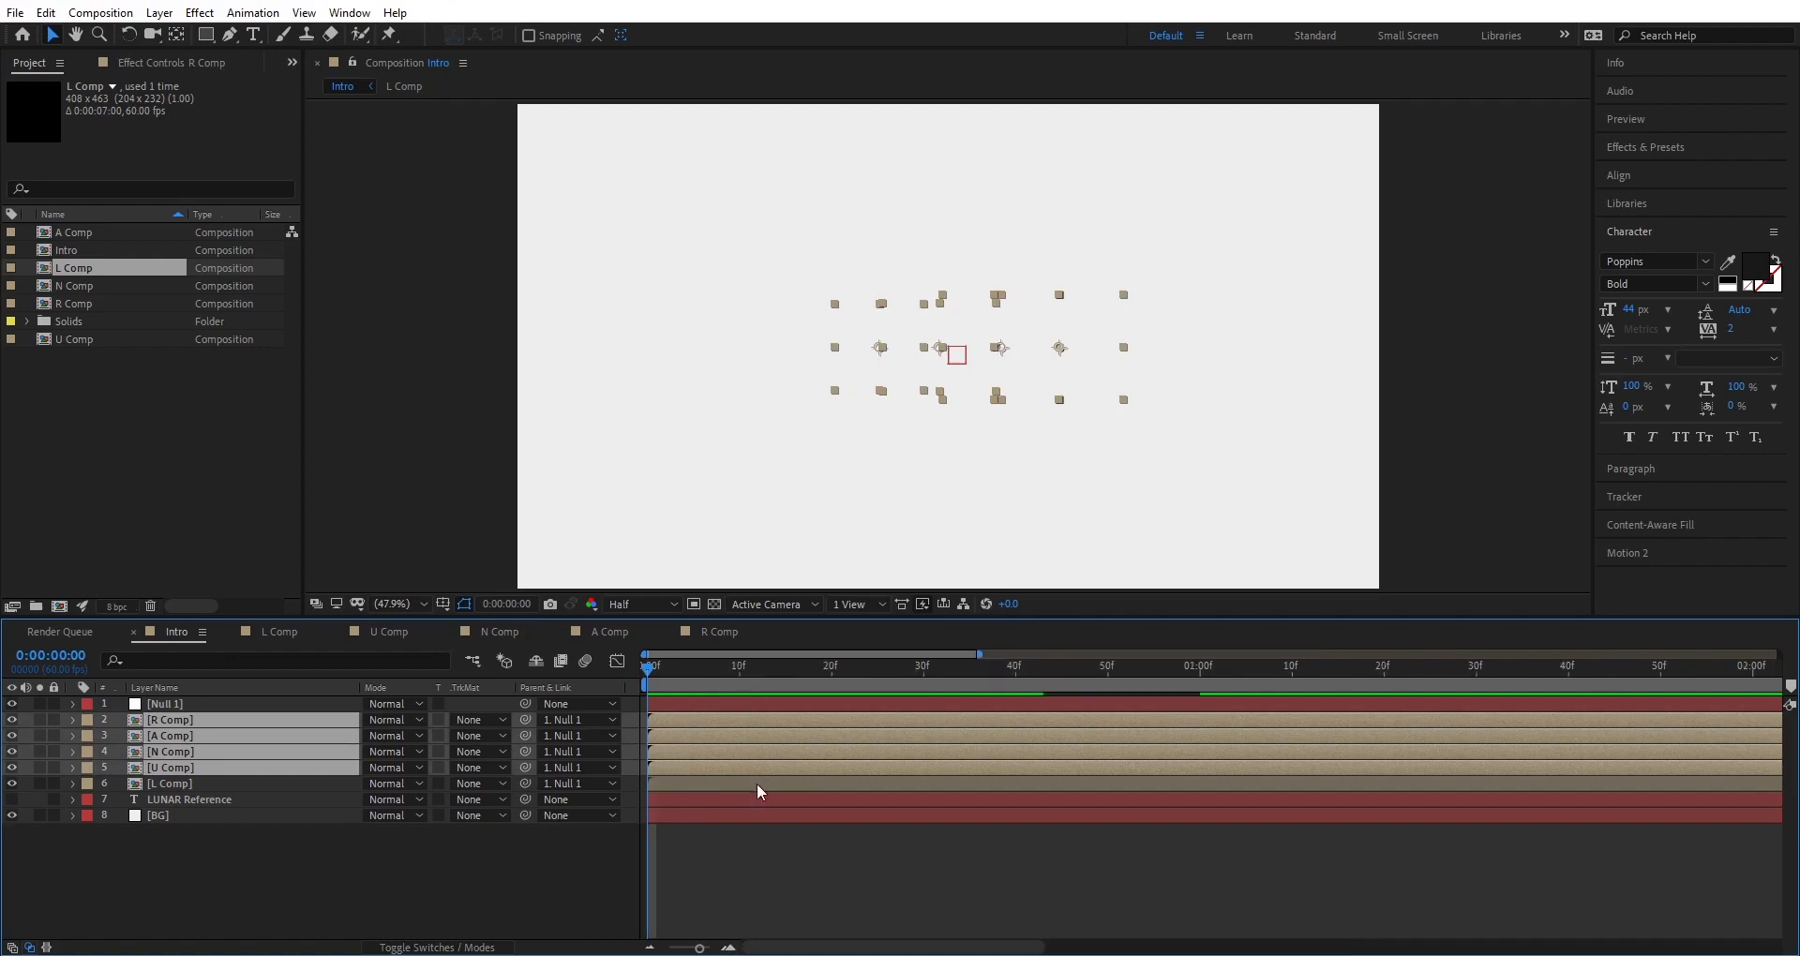
click(833, 674)
drag(742, 768, 917, 768)
Stagger the remaining comps so N starts at about frame 41, A at 1:00 and R at 1:20, and preview.
drag(1007, 673, 1026, 677)
ctrl+click(953, 769)
drag(884, 753, 1455, 724)
click(1200, 667)
ctrl+click(1089, 751)
click(1384, 667)
ctrl+click(1286, 737)
key(space)
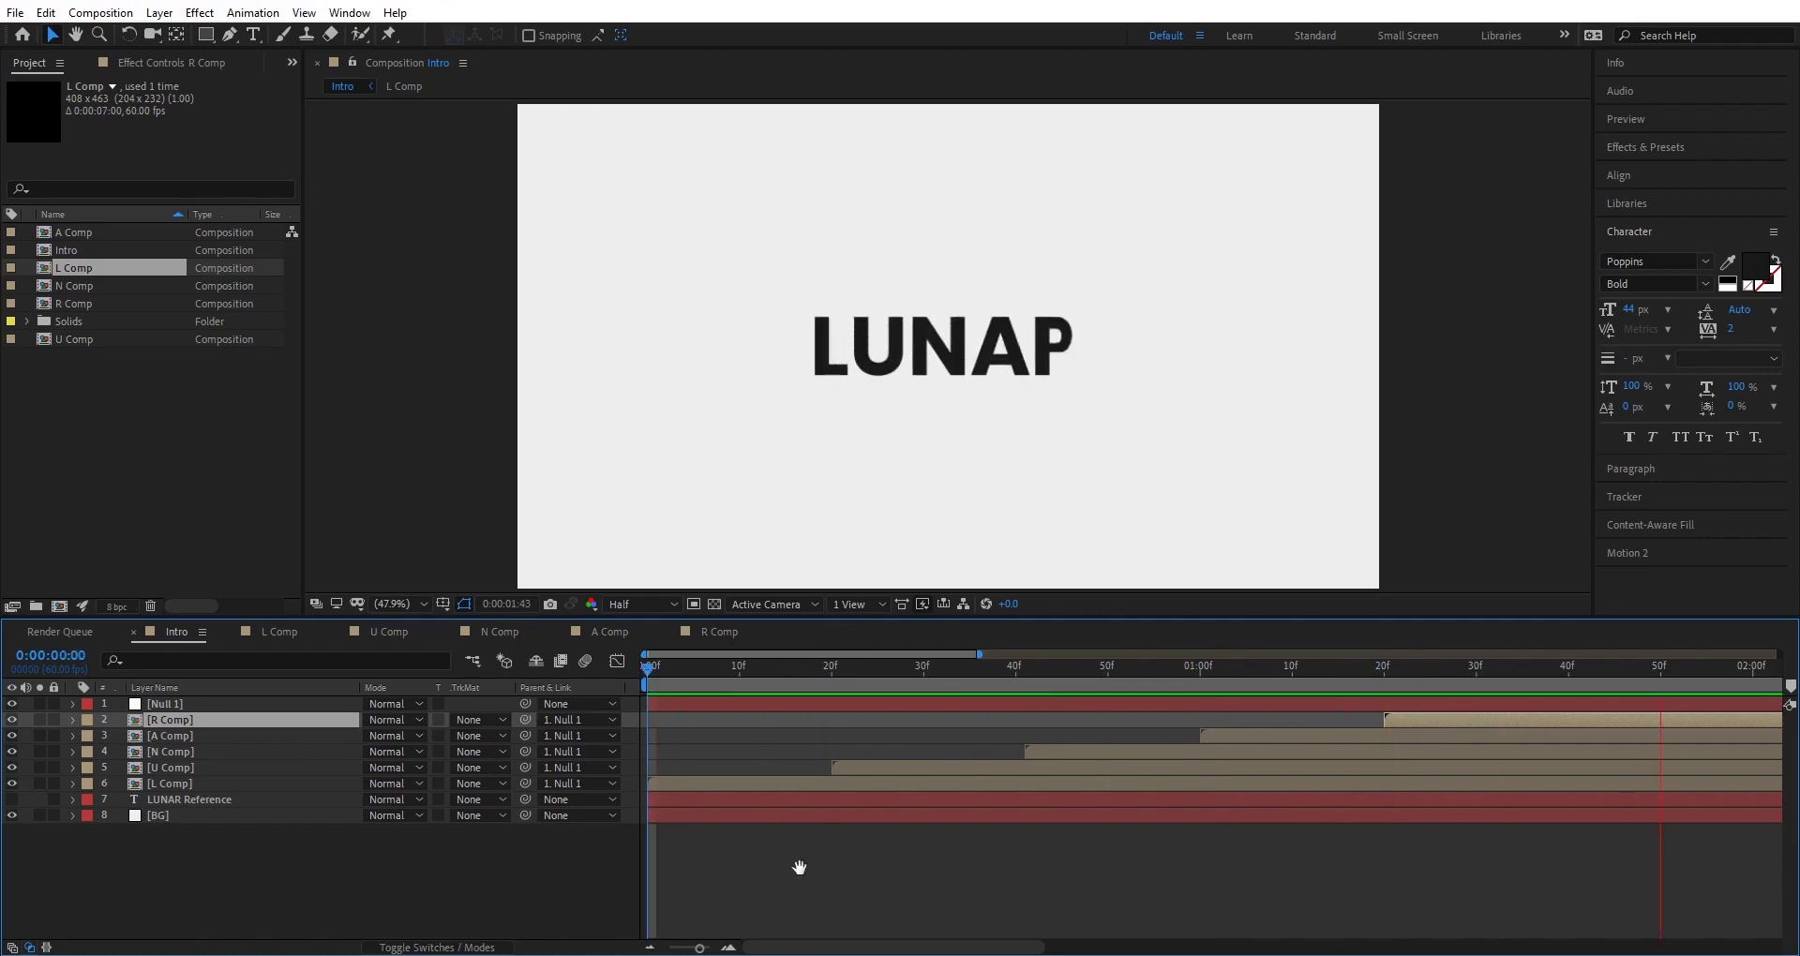
Preview the staggered reveal of the five letter comps from the start of the timeline through about 1:48.
drag(701, 949, 677, 948)
click(755, 768)
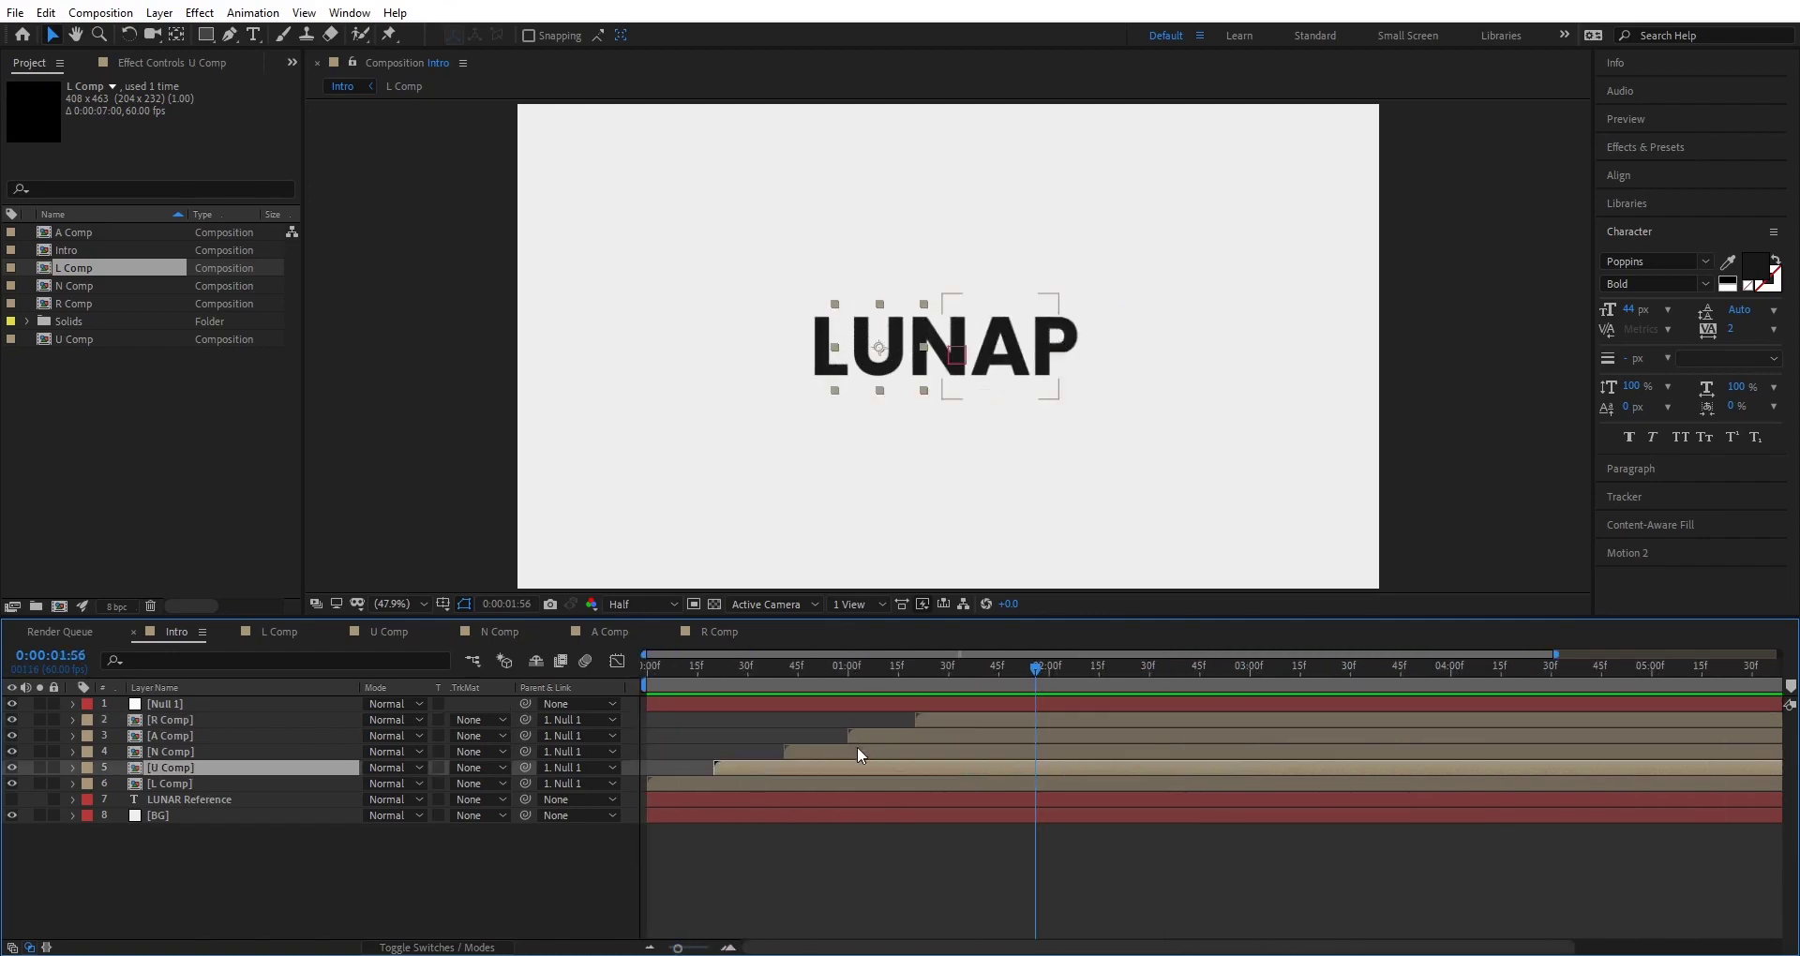
click(716, 670)
key(space)
key(space)
click(647, 670)
key(space)
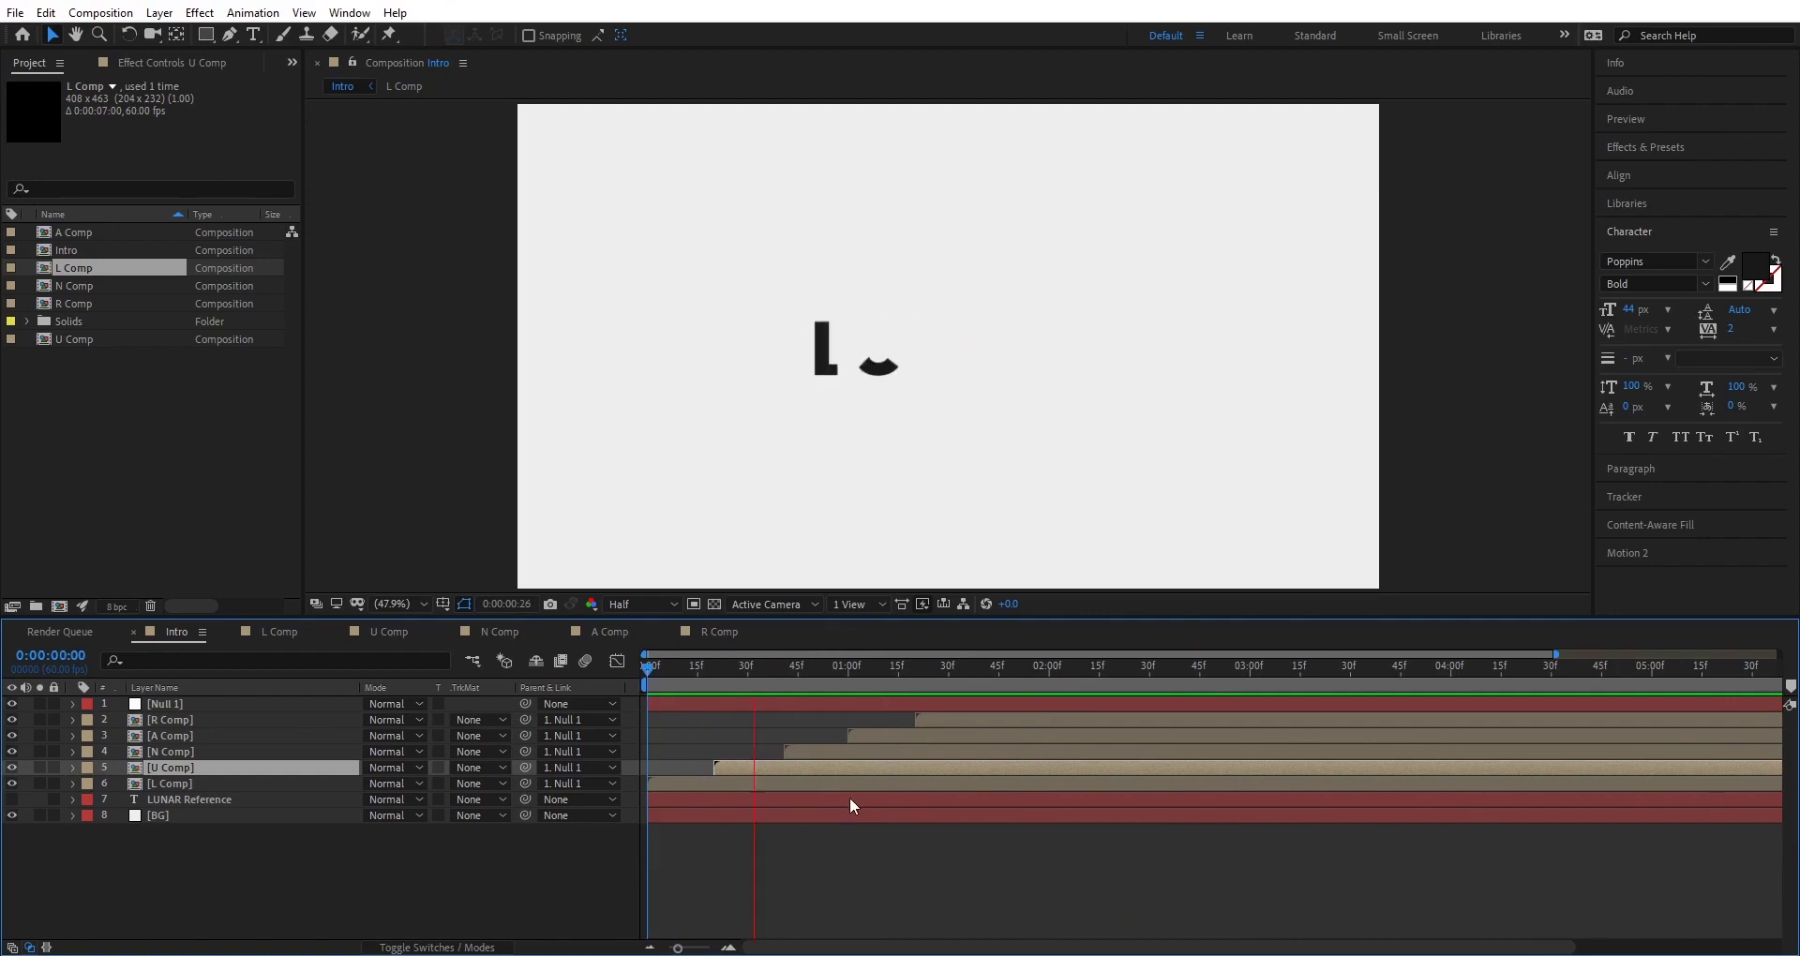
key(space)
drag(837, 671, 1026, 669)
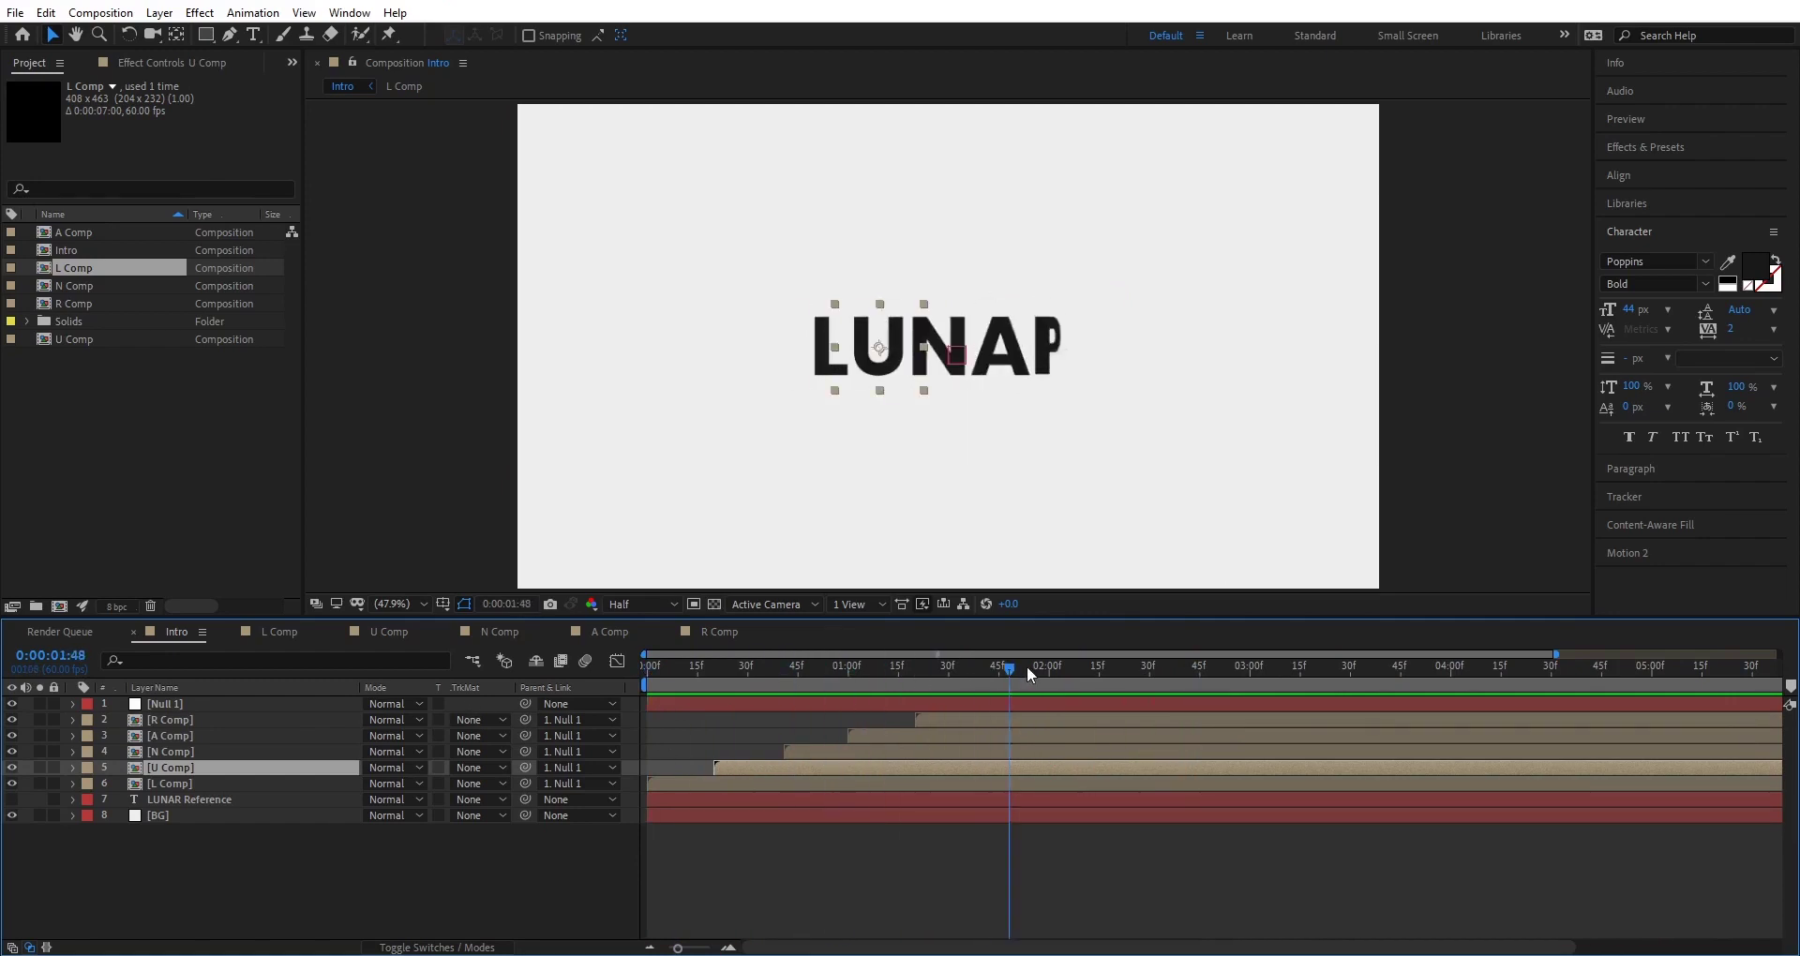
Move the null object horizontally to X about 1221 so the opening letters L and U appear near the frame's centre.
click(873, 702)
drag(722, 673, 777, 686)
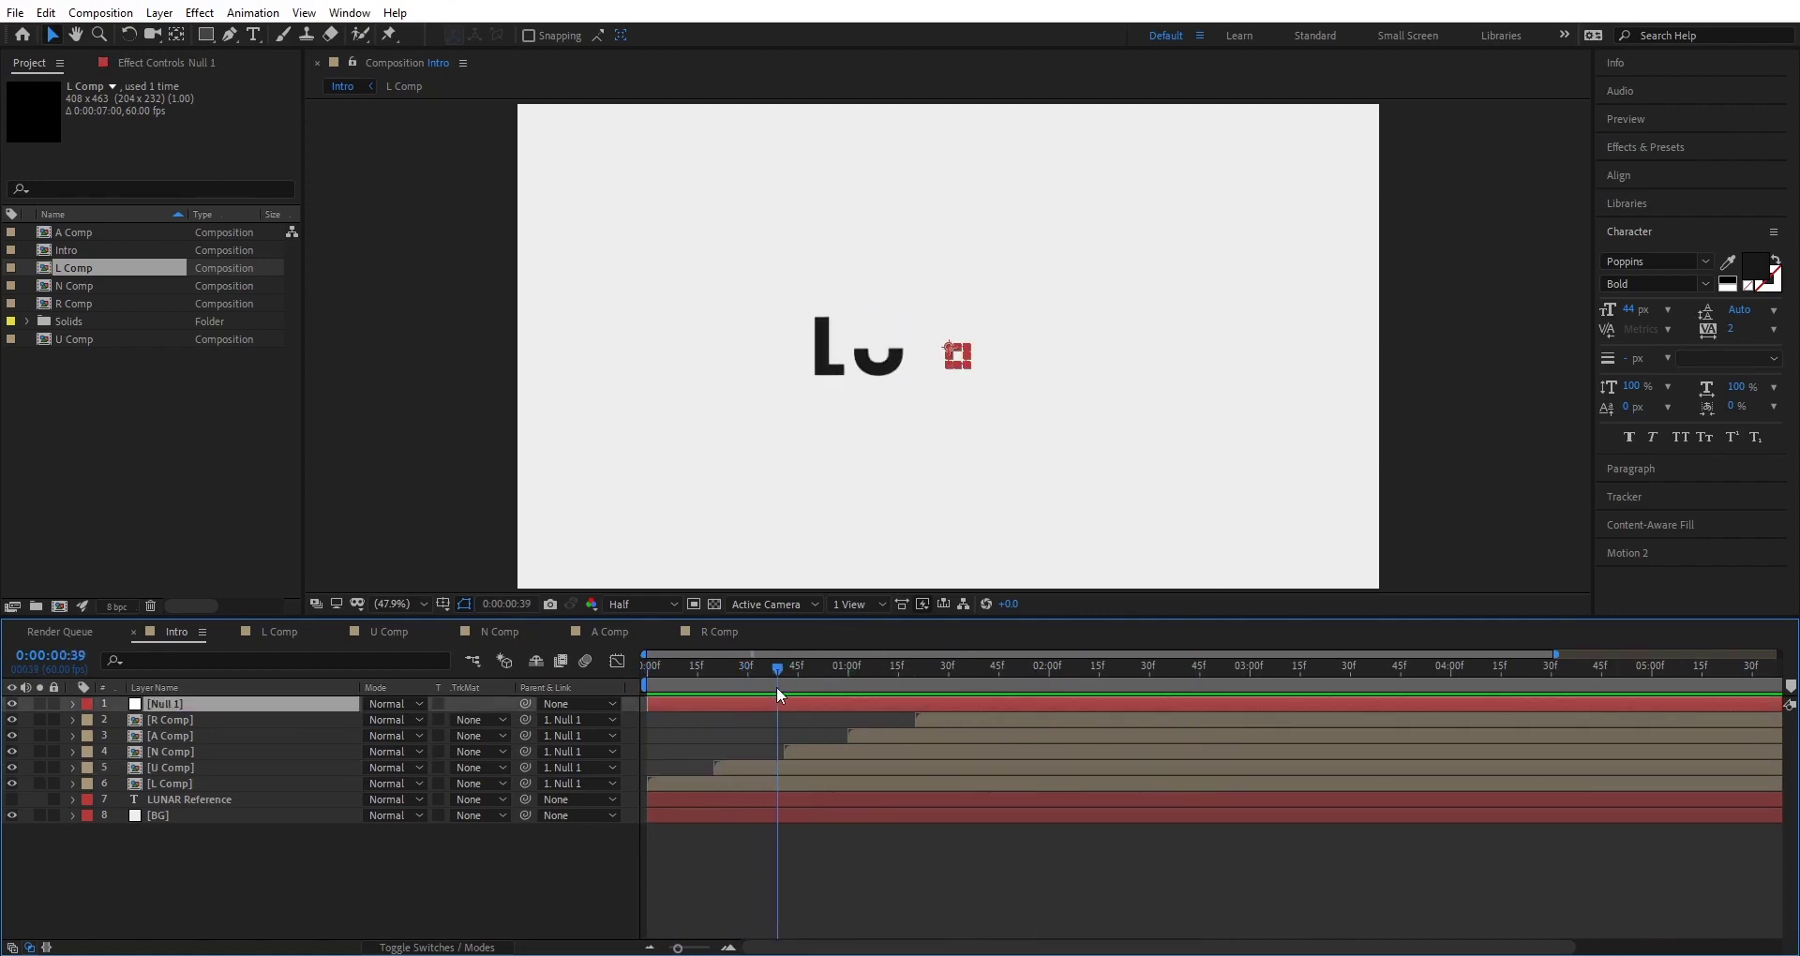
click(964, 364)
drag(966, 366, 1075, 366)
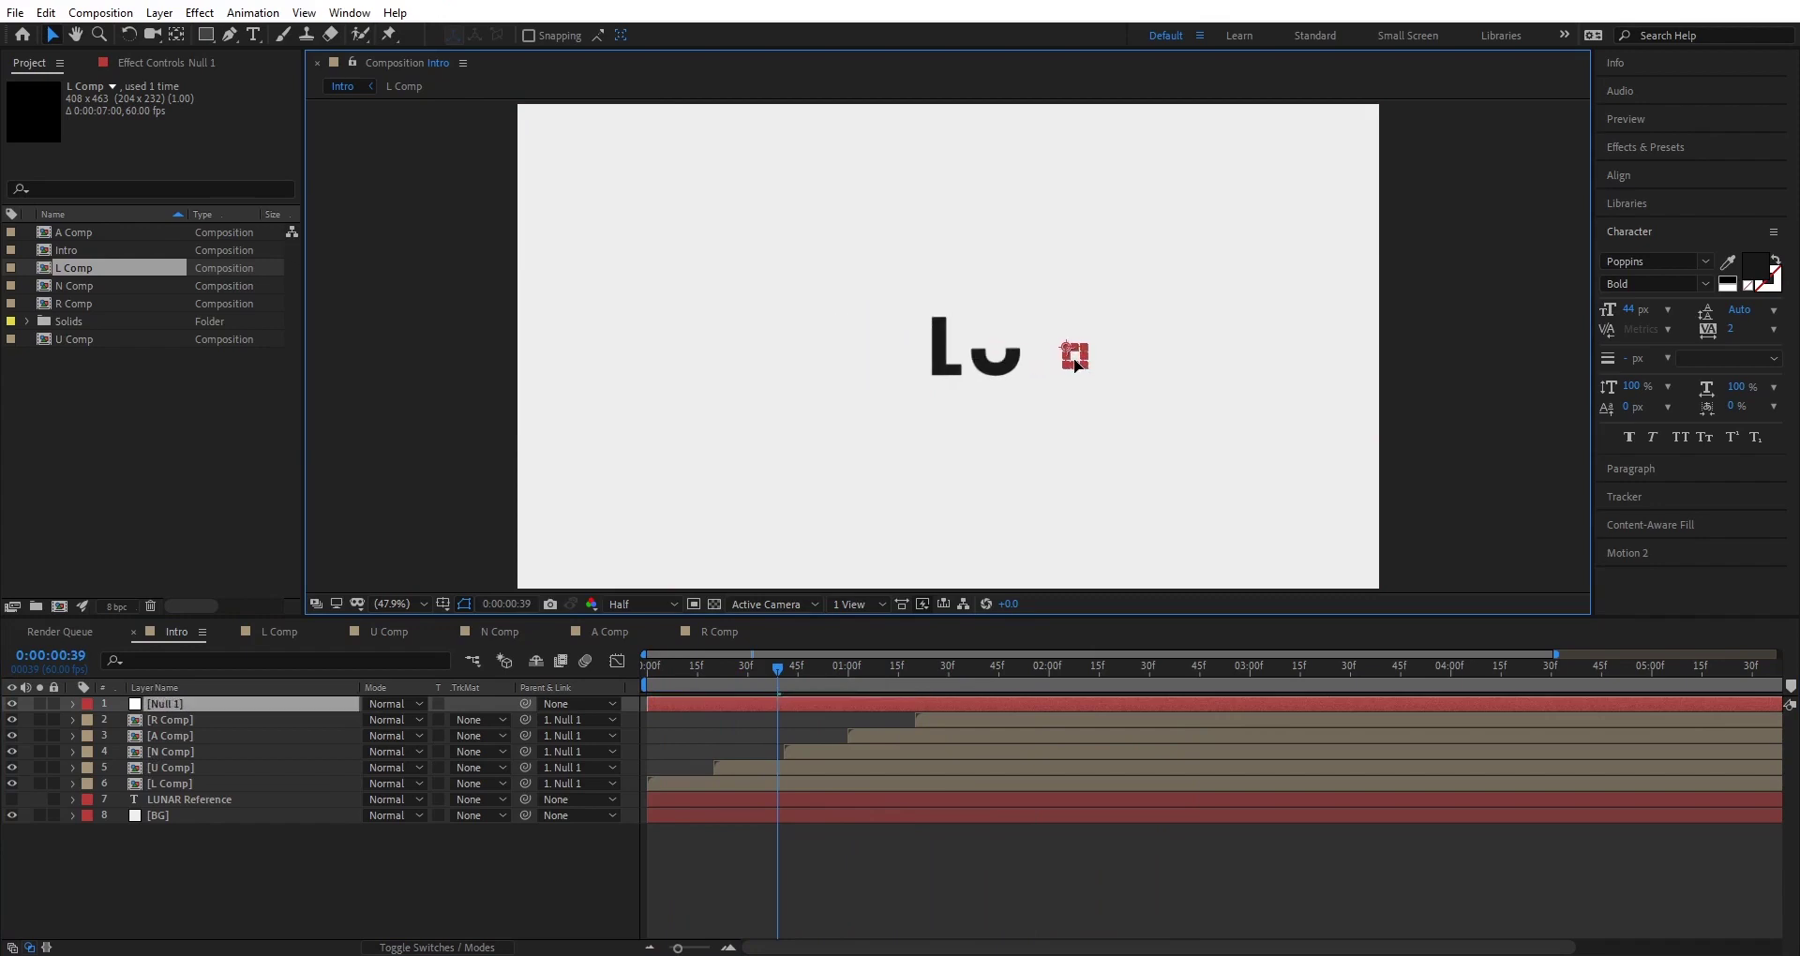
drag(735, 667, 605, 683)
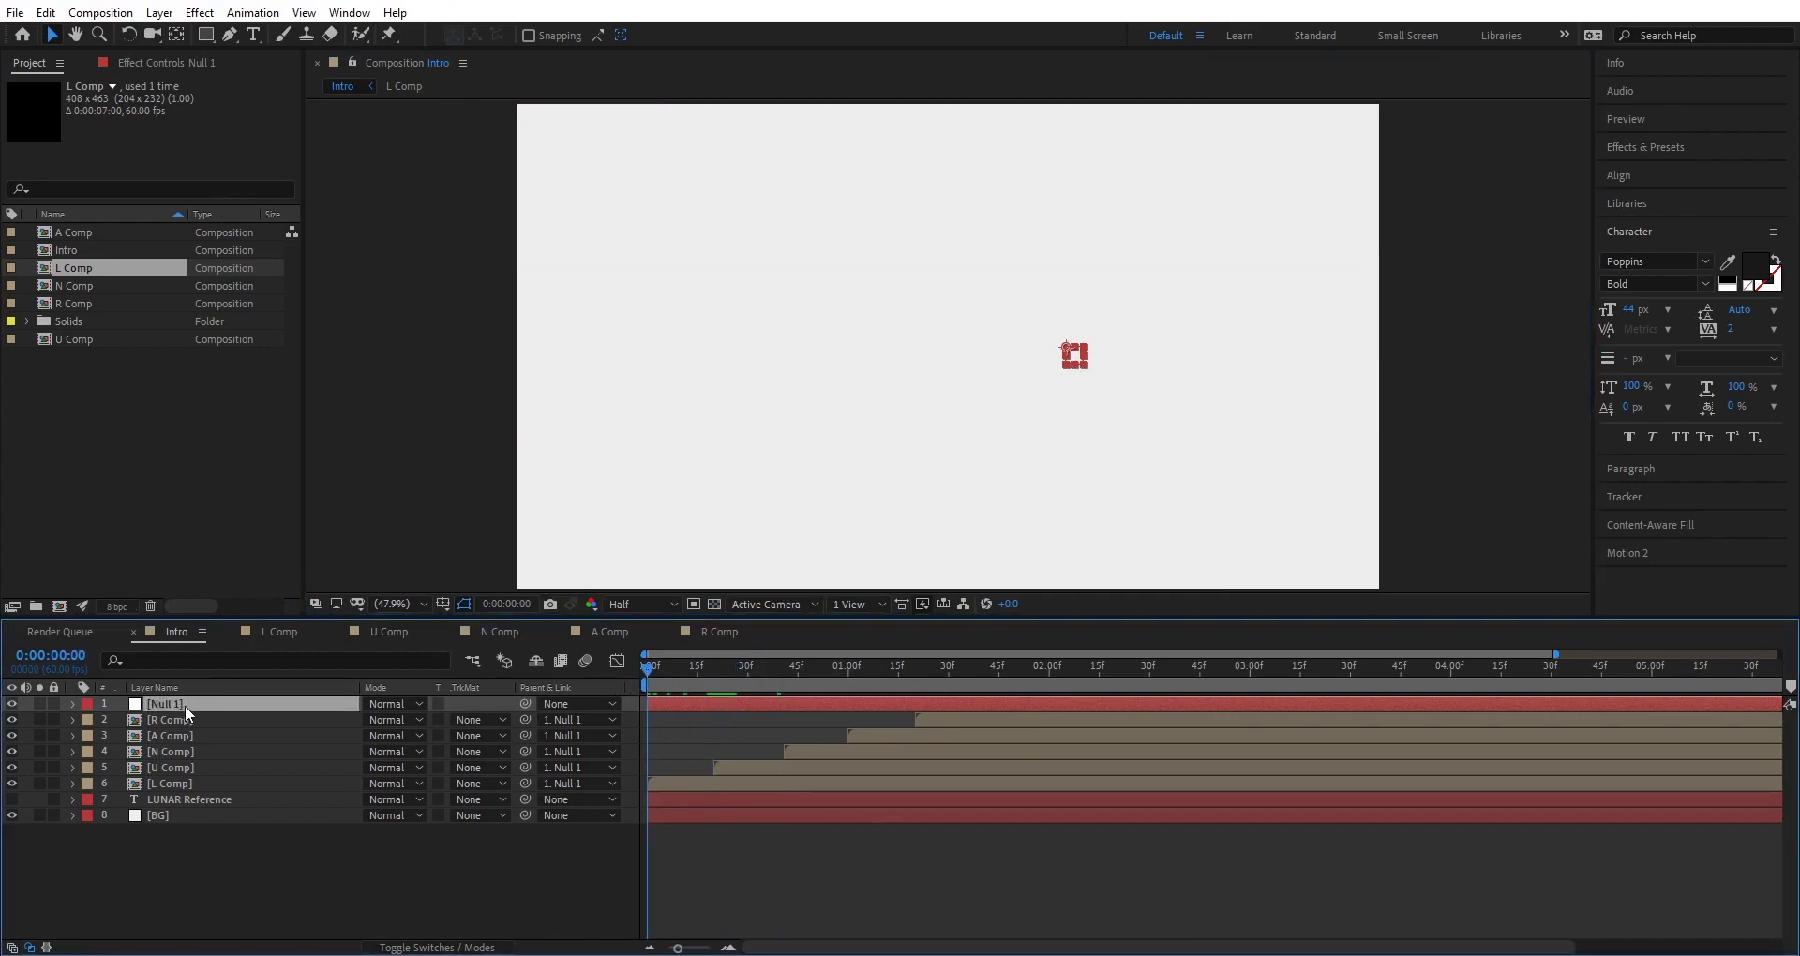
Keyframe the null's position at frame 0 and at 2:29, sliding LUNAR back to the centre with the Title/Action Safe guides shown.
key(alt+shift+p)
drag(874, 671, 1150, 674)
drag(1077, 359, 982, 366)
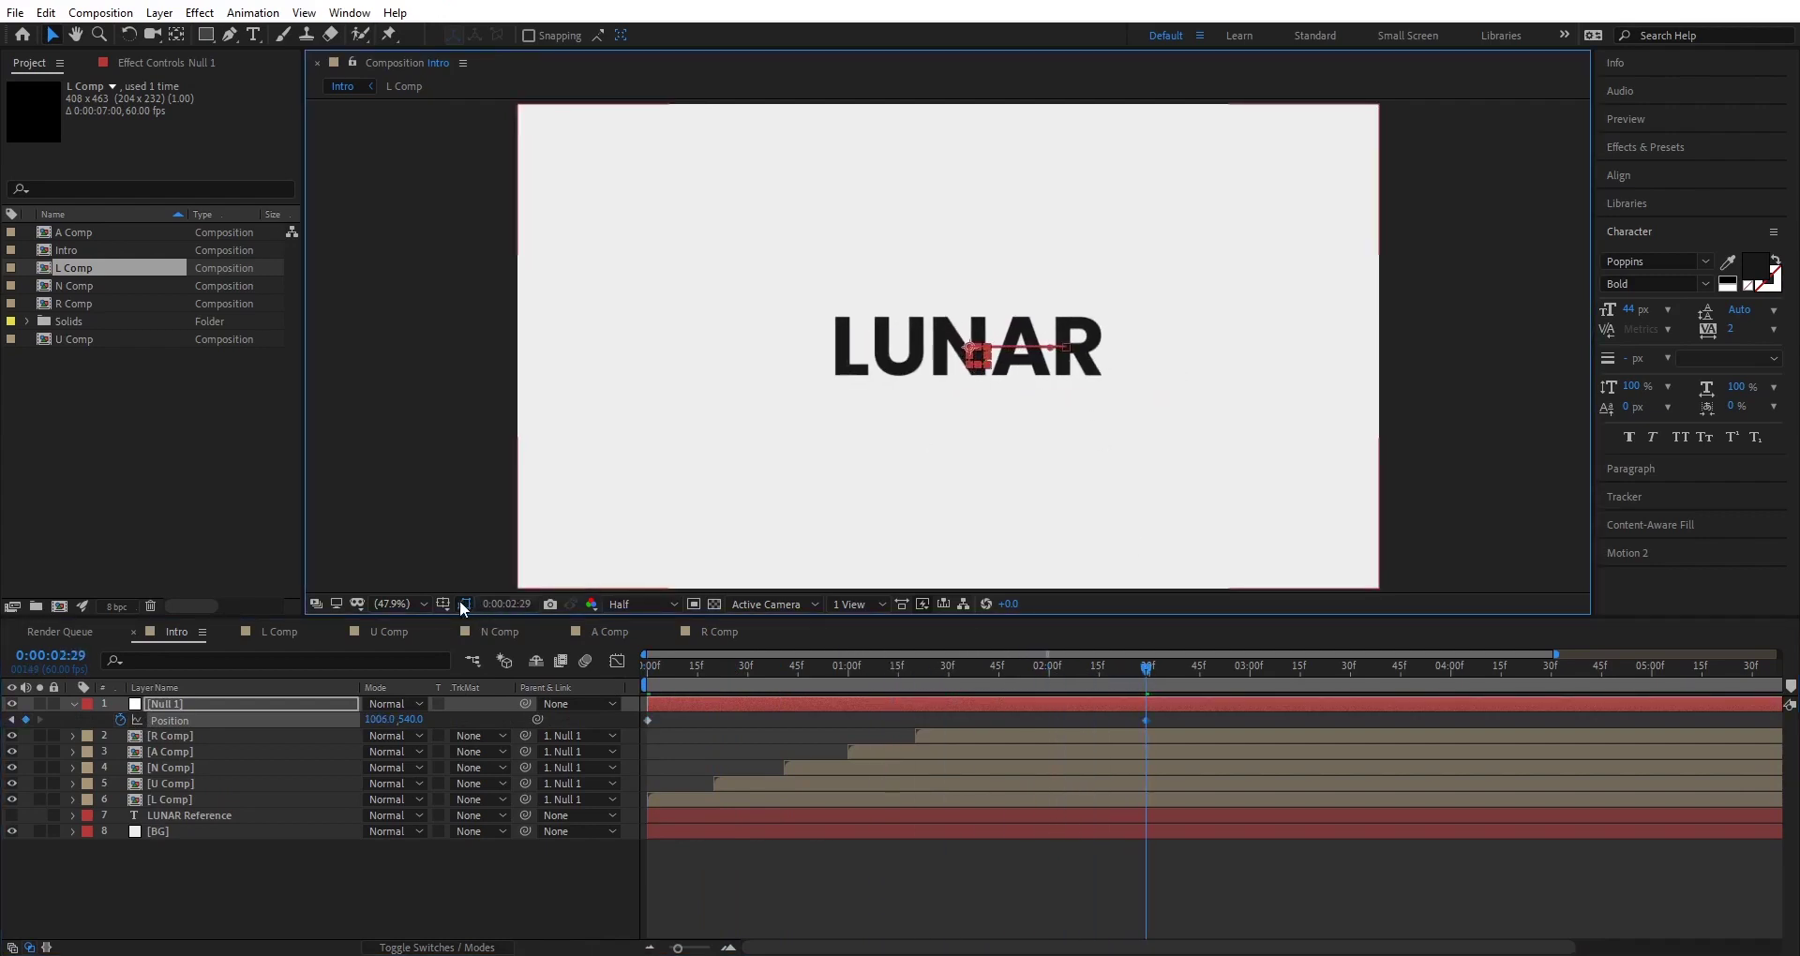
click(464, 606)
click(497, 627)
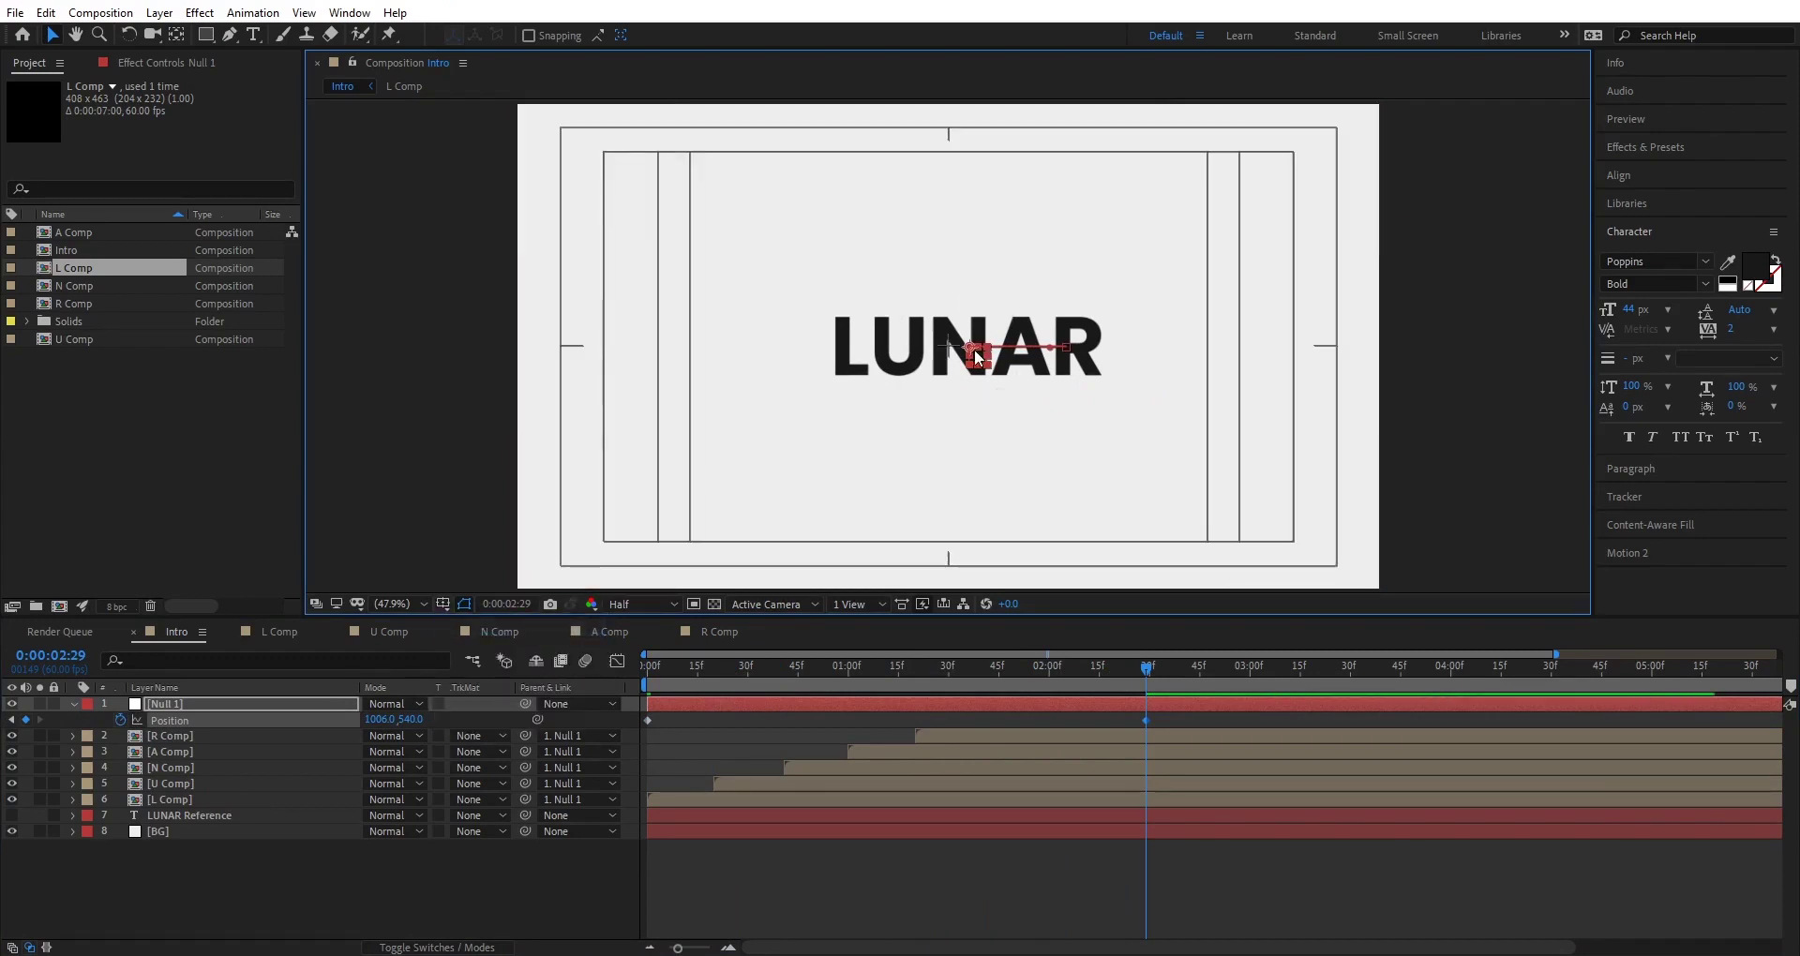
drag(976, 354, 957, 354)
Move the null's second position keyframe to about 2:00 and apply Easy Ease to both position keyframes.
drag(1146, 721, 1049, 721)
drag(1146, 668, 1002, 668)
drag(1069, 715, 641, 725)
key(F9)
click(726, 714)
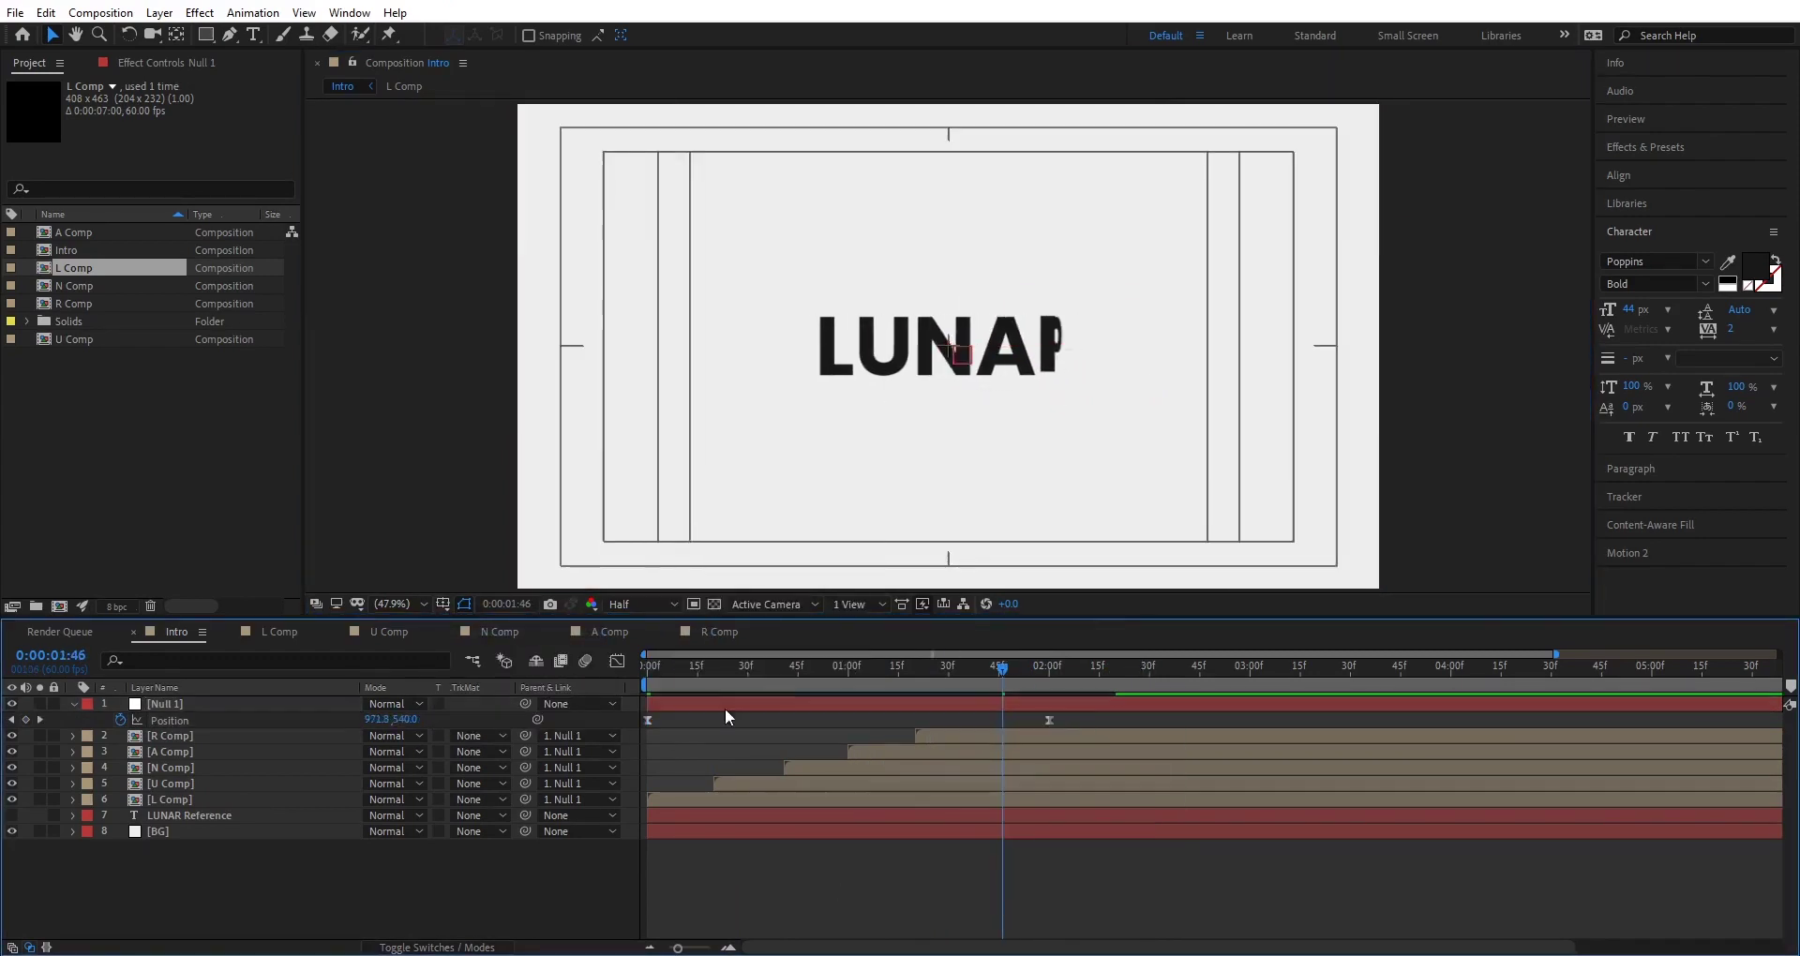
Try the null's slide with its end keyframe at about 2:24 and its start keyframe at about frame 39, previewing each timing.
key(Home)
key(space)
key(space)
drag(1049, 721, 1129, 721)
click(750, 856)
key(Home)
key(space)
key(space)
drag(647, 721, 574, 685)
key(space)
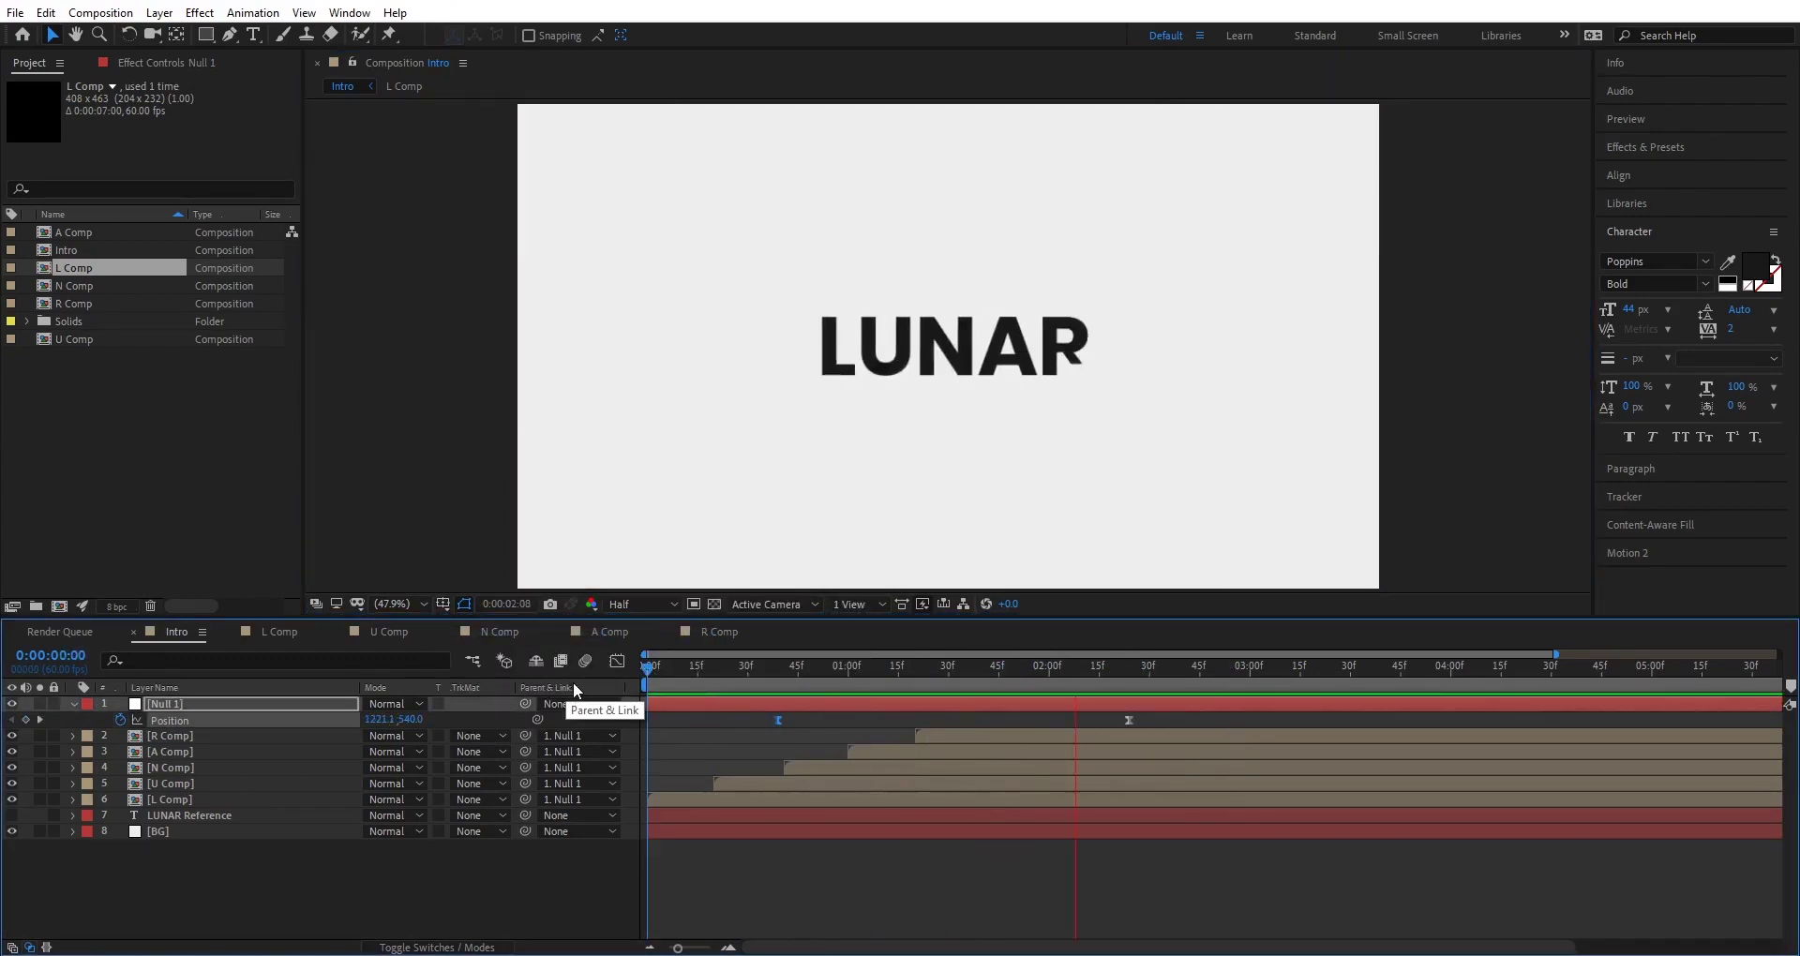
key(space)
Move the null's end position keyframe to about 2:31 and preview the slide.
key(minus)
right_click(747, 723)
right_click(753, 721)
drag(1034, 721, 1050, 722)
key(space)
key(space)
Move the null's start position keyframe to about frame 26 and preview the slide.
drag(753, 721, 719, 721)
click(703, 669)
key(space)
key(space)
scroll(945, 459, down, 2)
click(668, 668)
key(space)
key(space)
Return to the first frame and hide the Title/Action Safe guides.
key(Home)
click(444, 605)
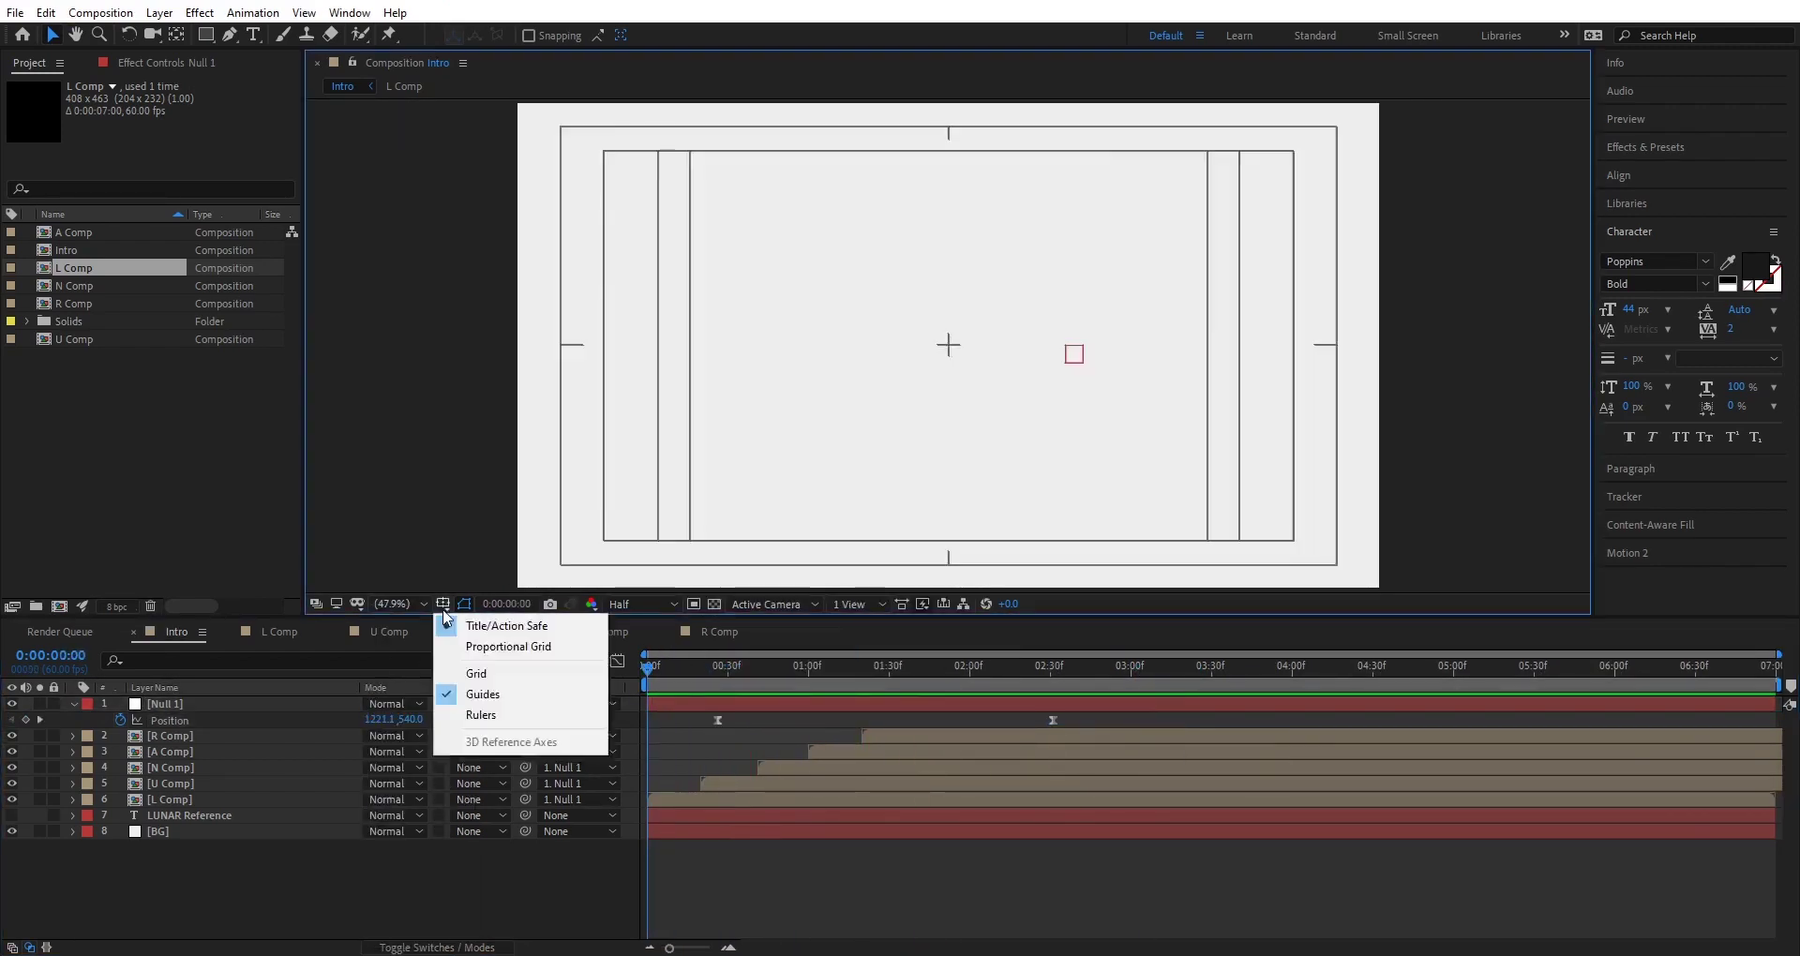
click(506, 625)
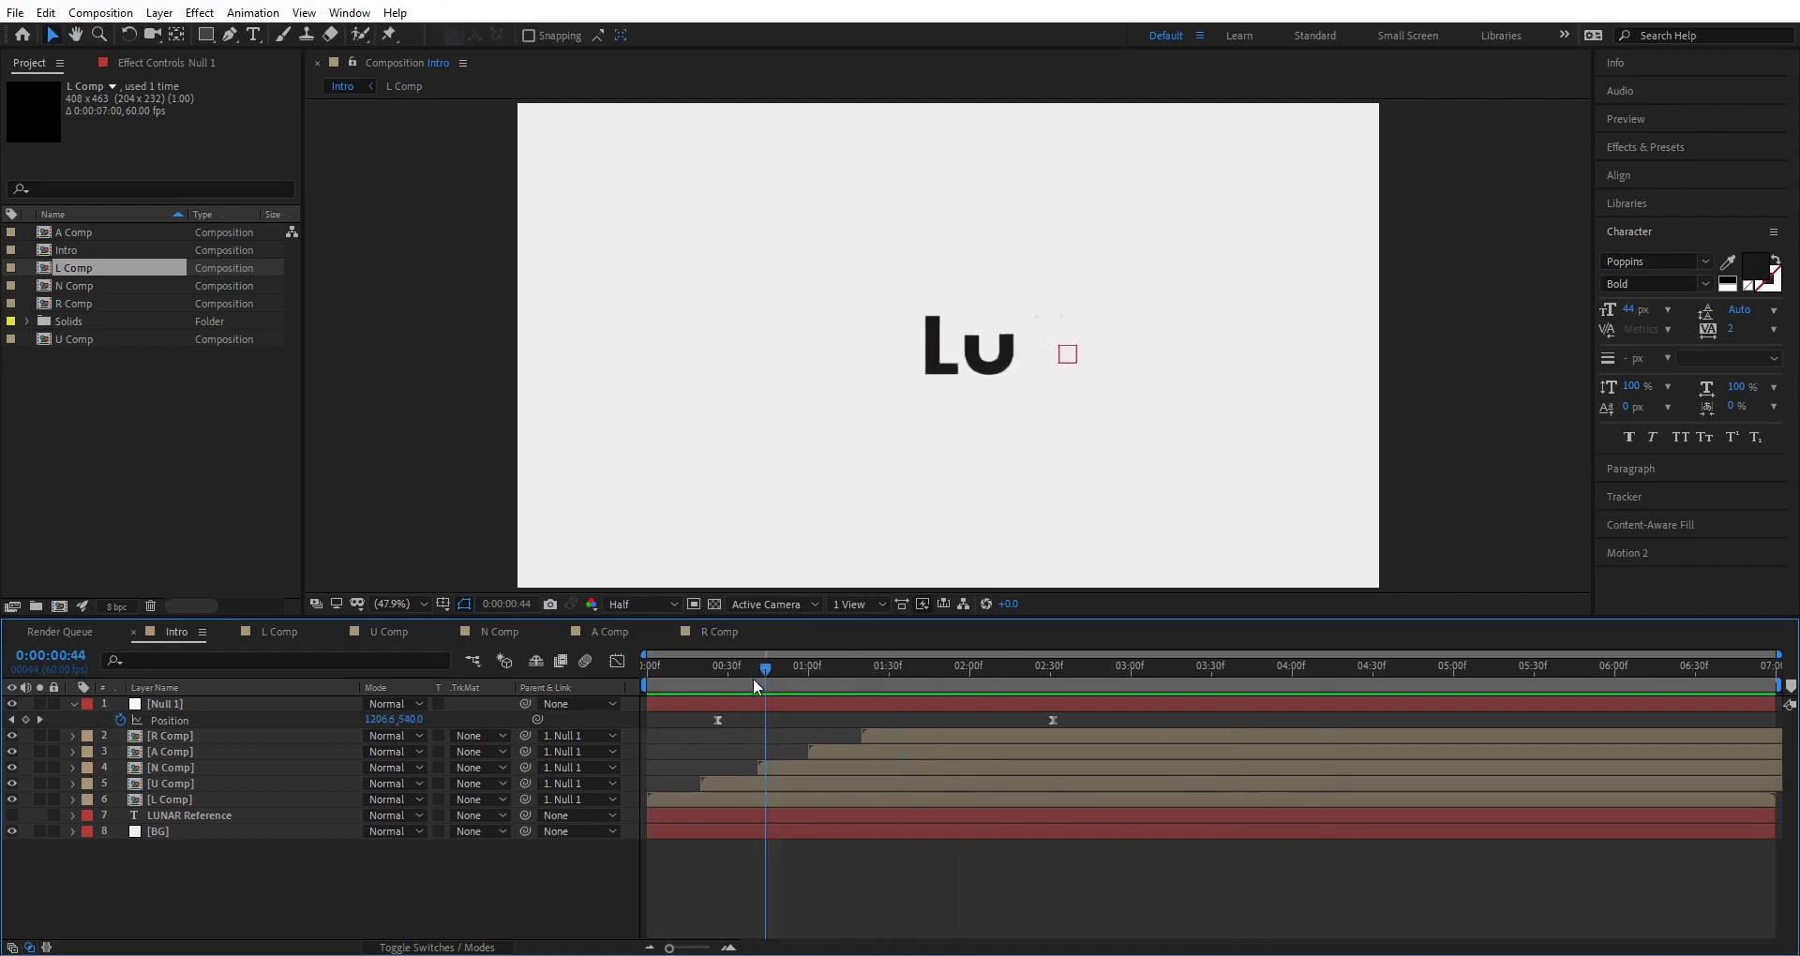
Review the whole LUNAR reveal and the word's slide to the centre by scrubbing and playing the Intro comp.
drag(755, 682, 1058, 700)
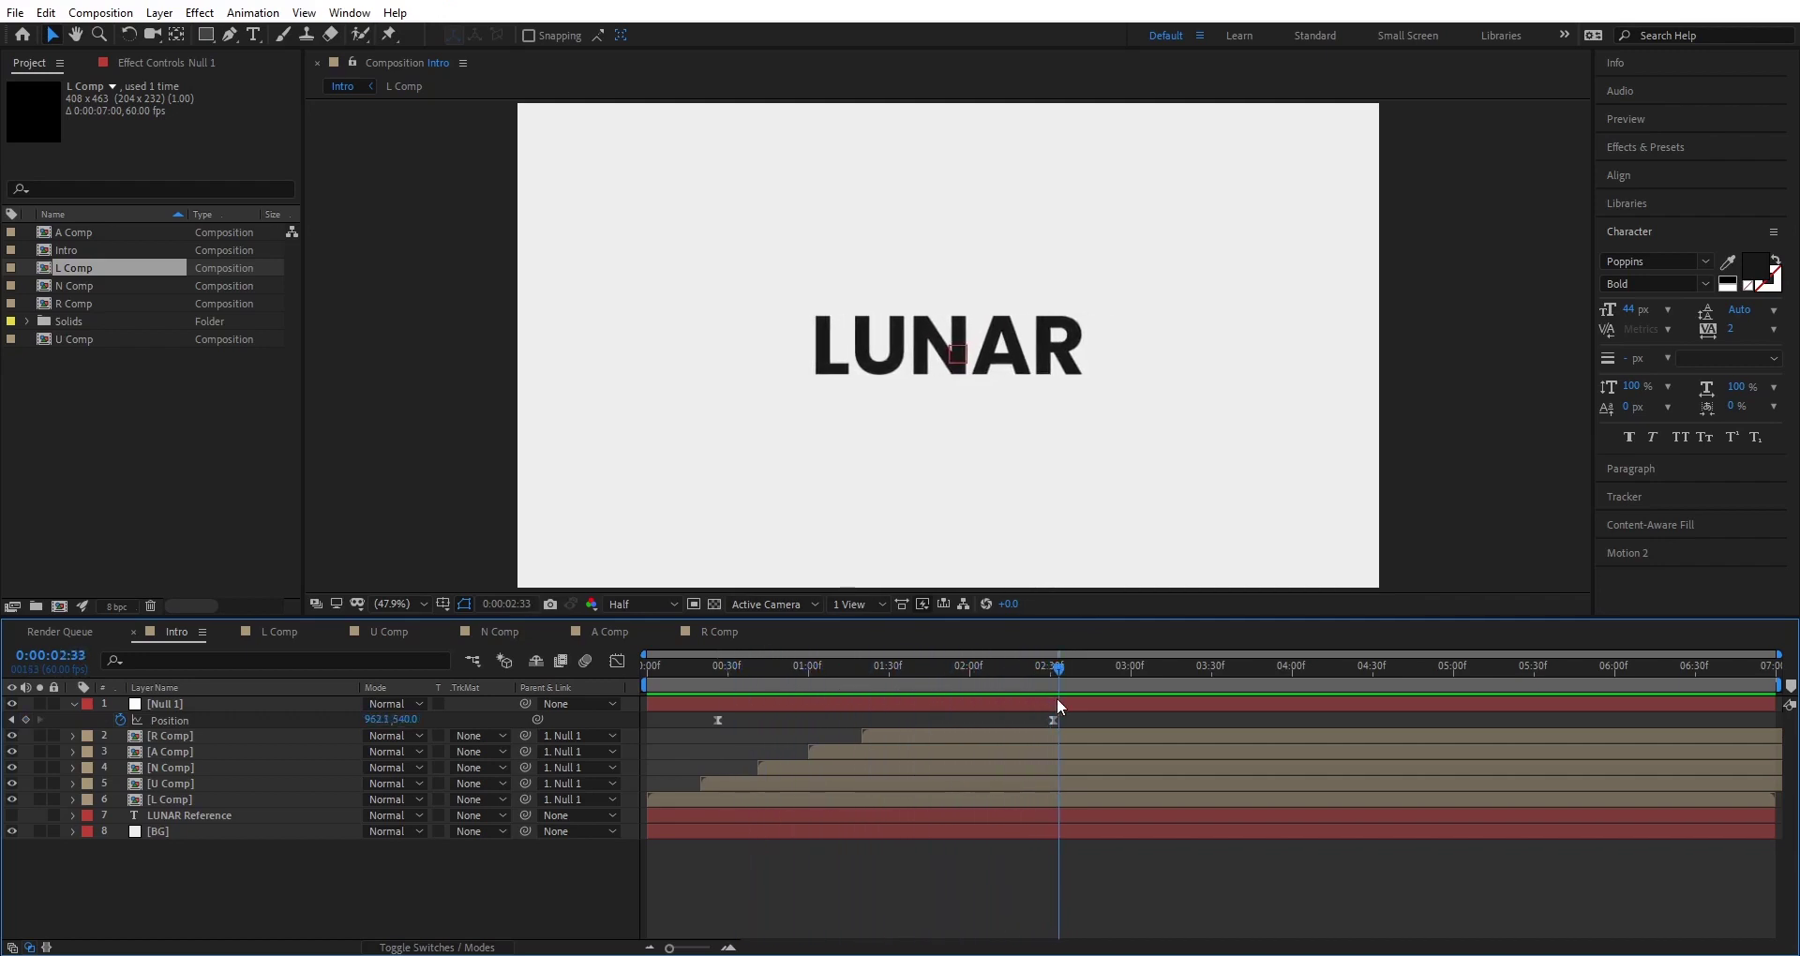
drag(941, 677, 655, 668)
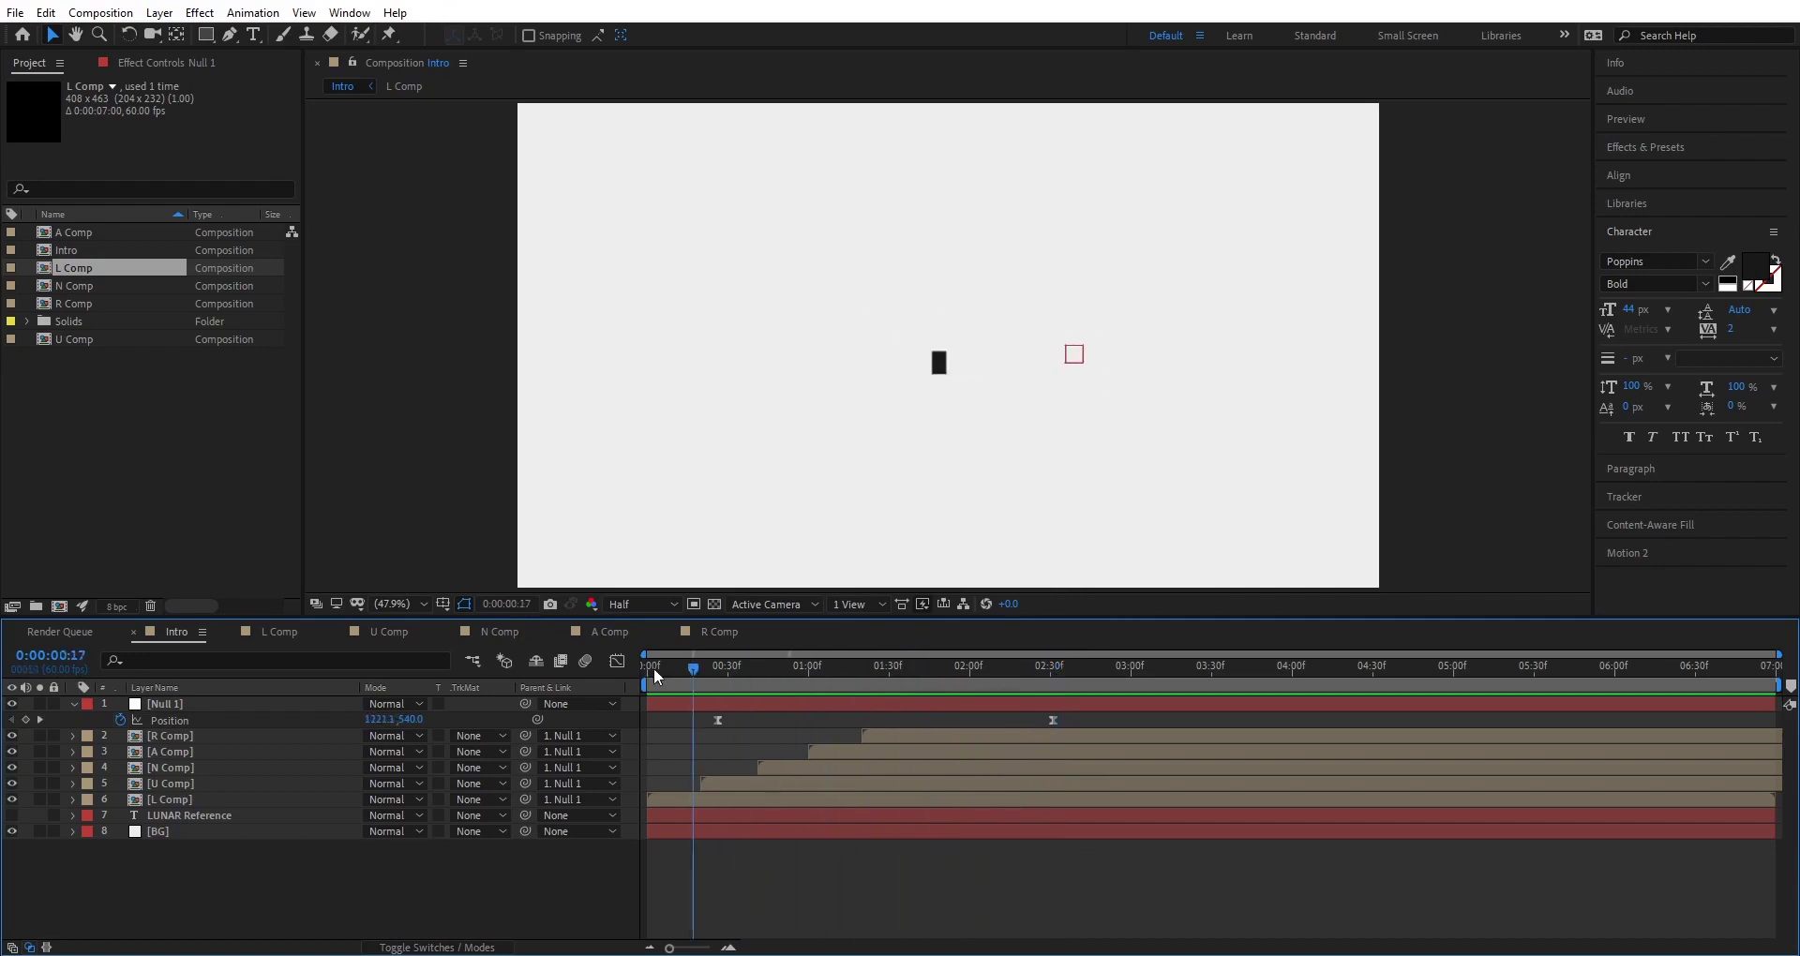
key(space)
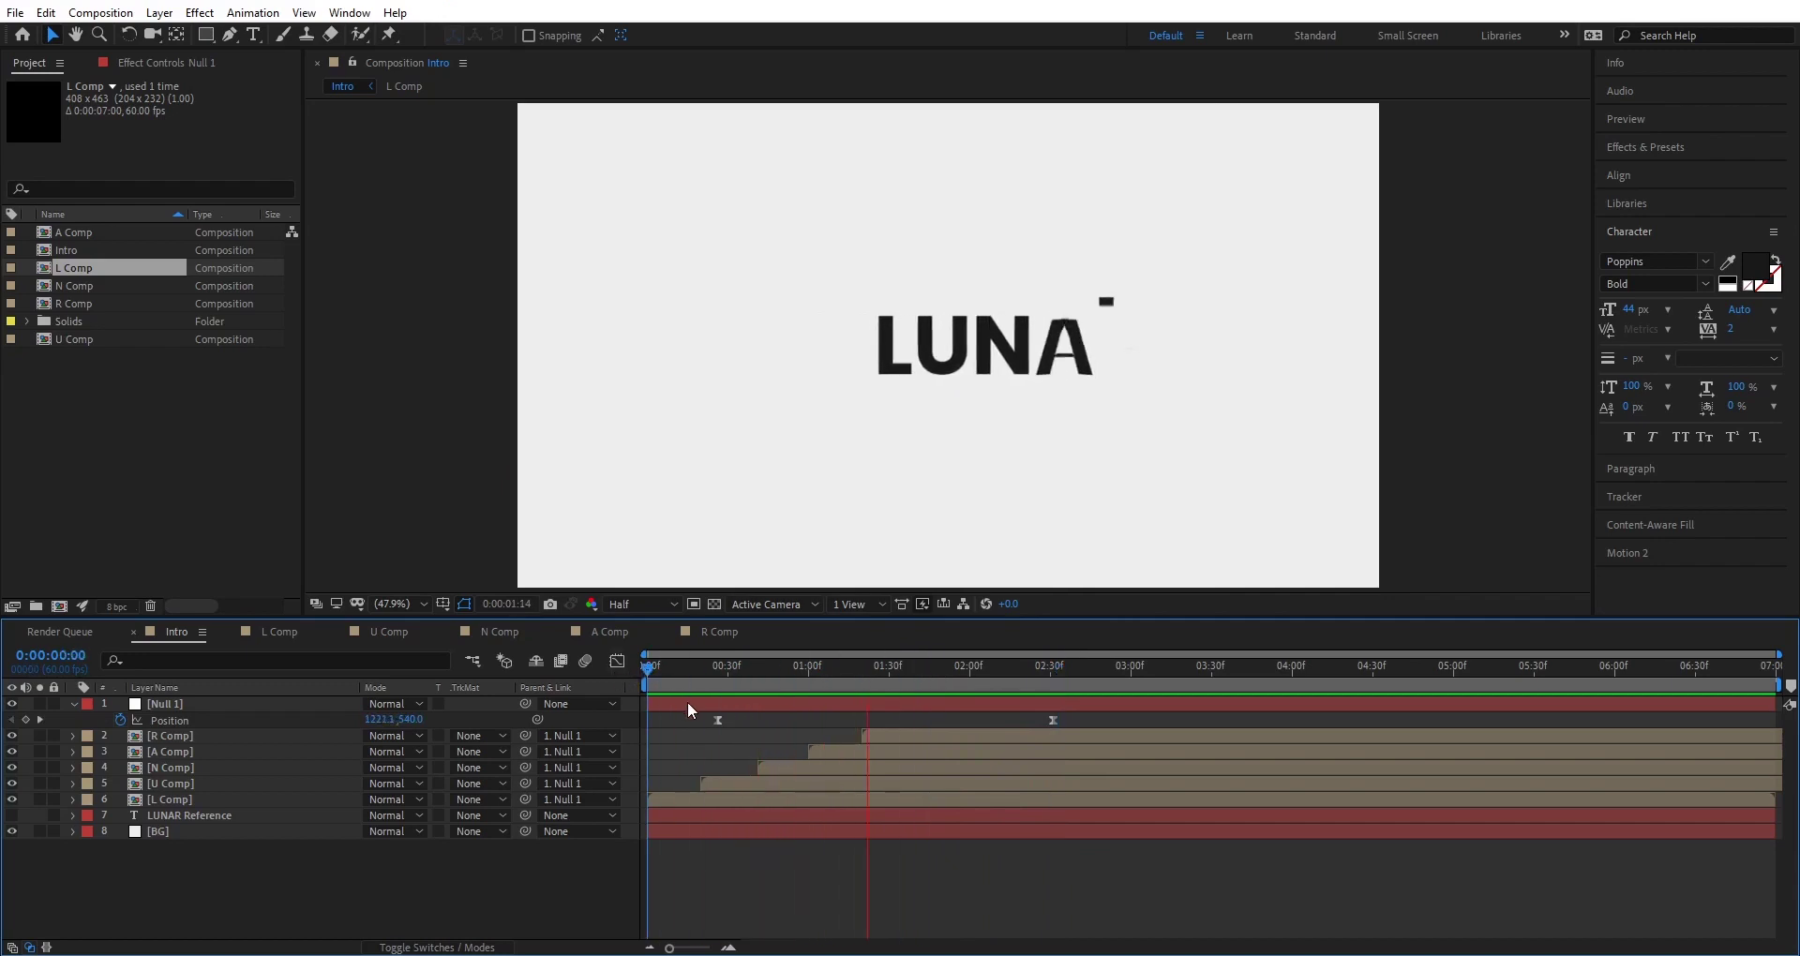
click(1049, 667)
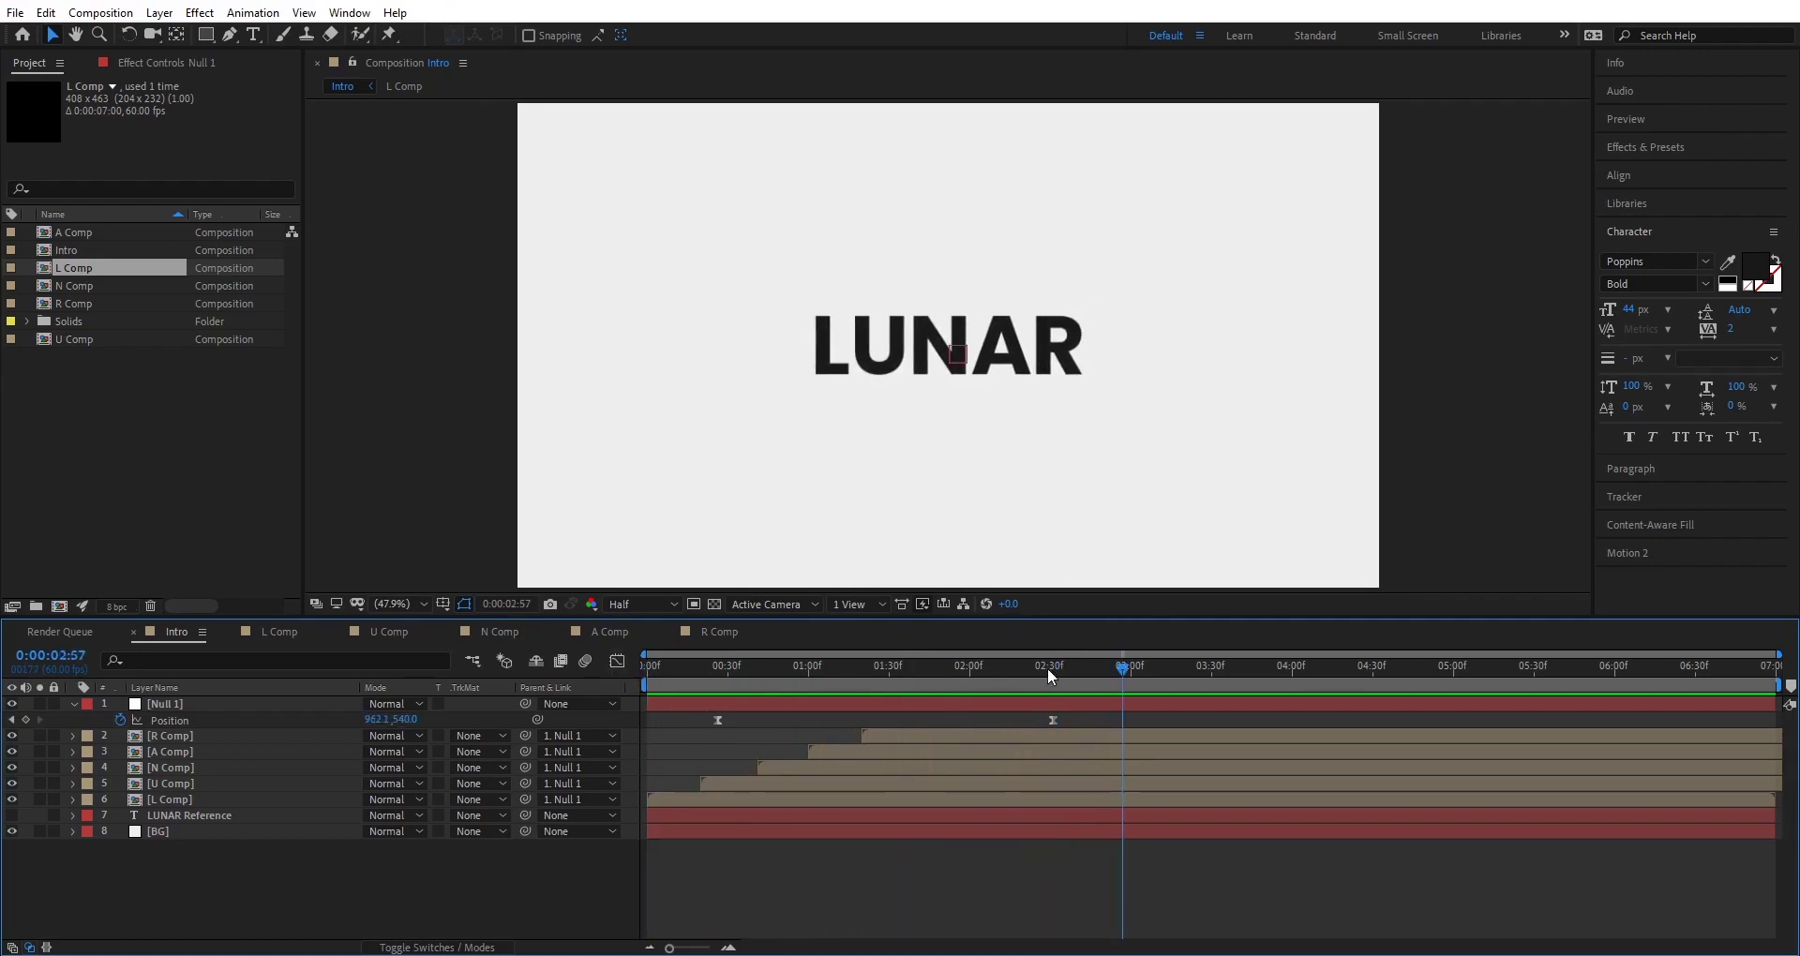
drag(1049, 668, 722, 676)
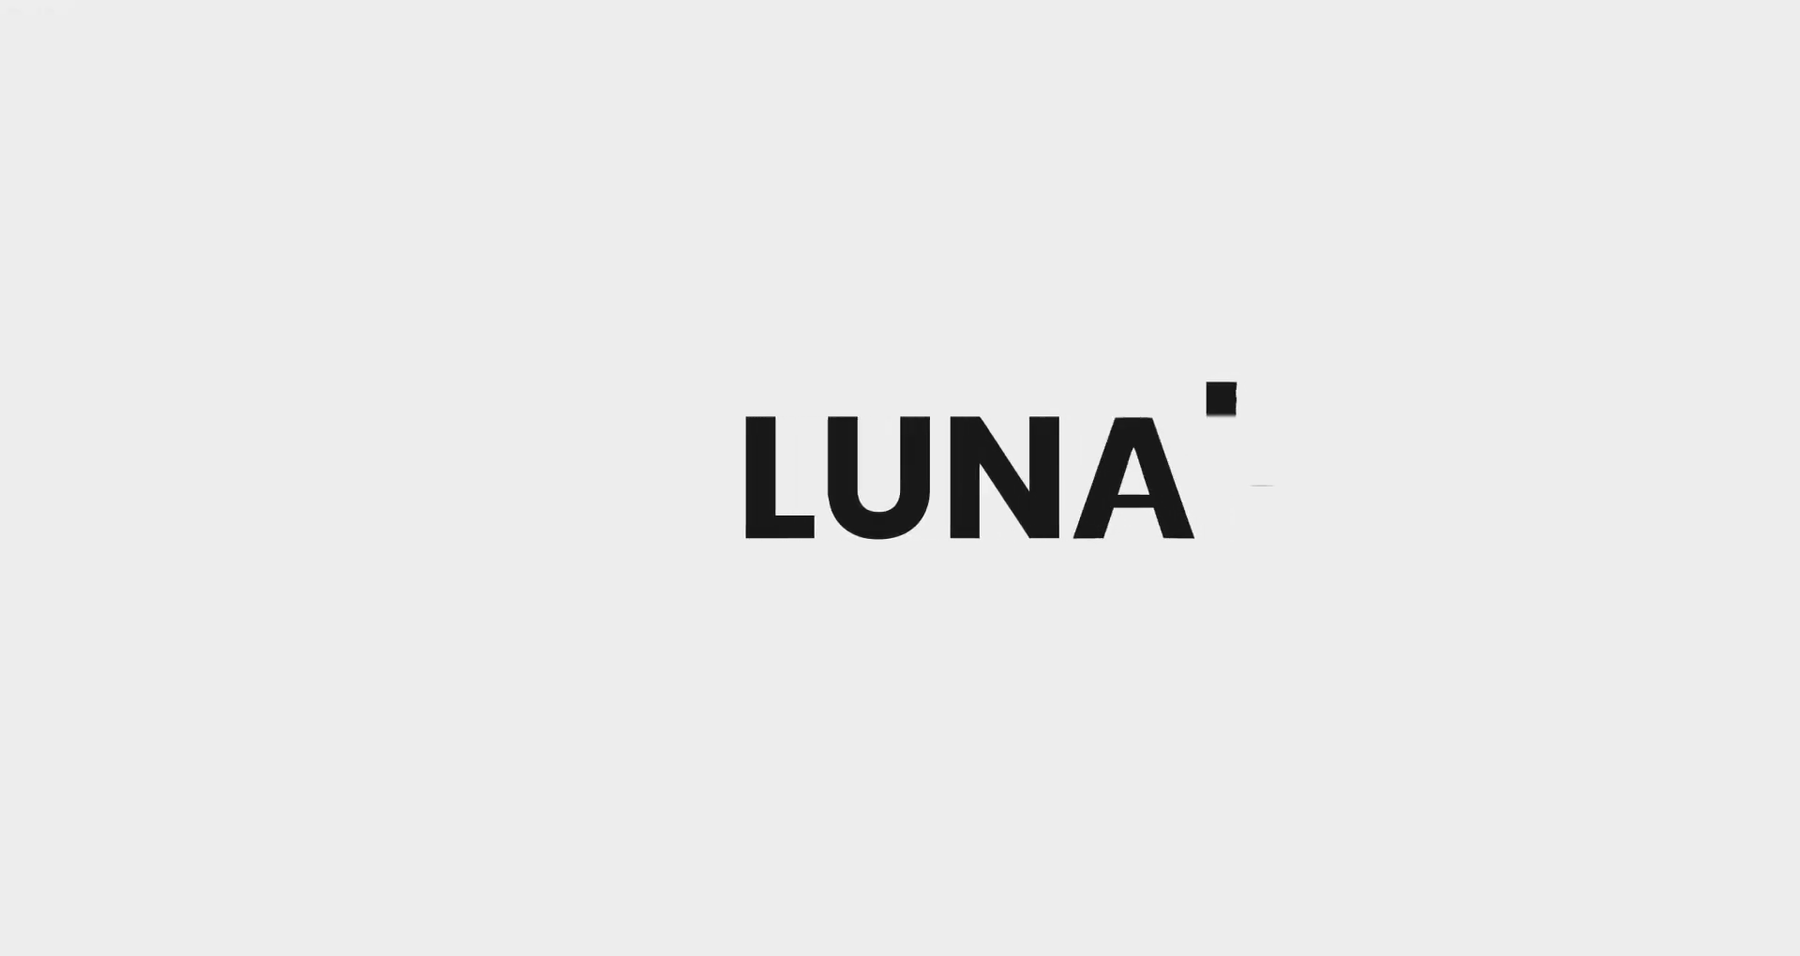